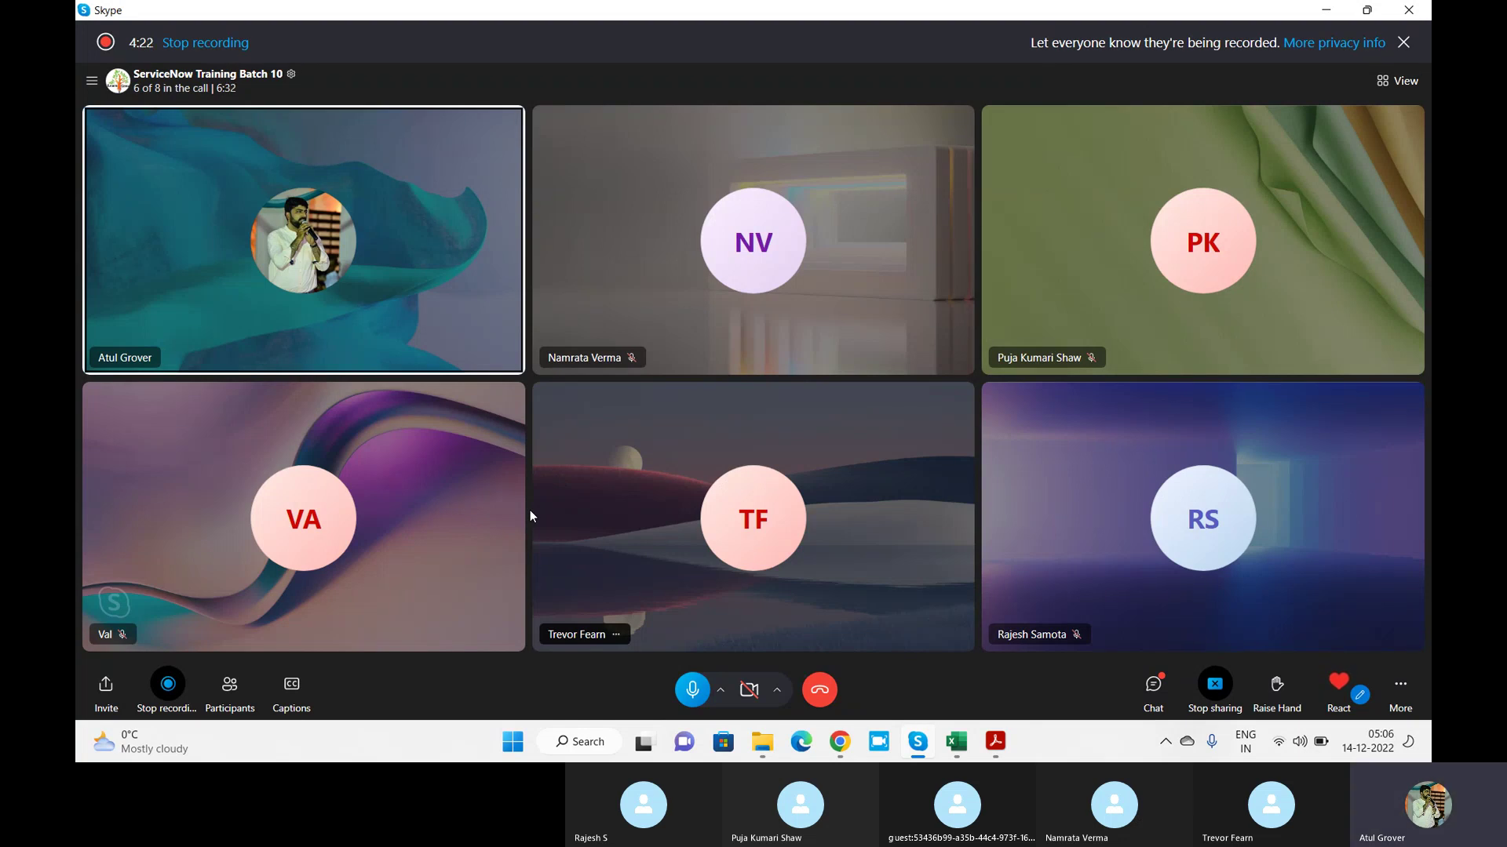
Switch to Chrome and open the dev86271 instance from the ServiceNow Developer home page
key(alt+Tab)
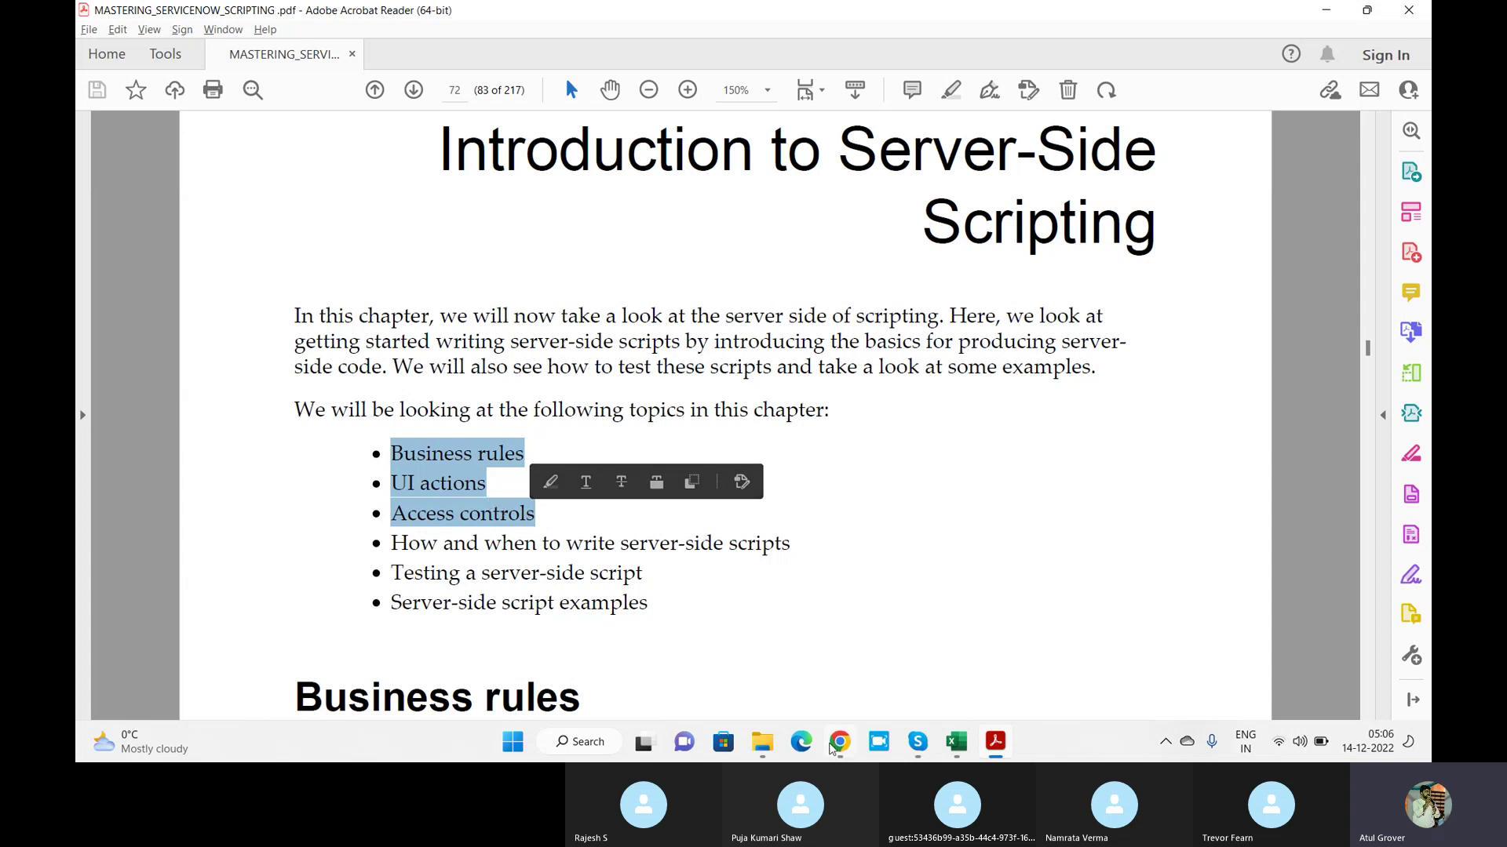
click(840, 742)
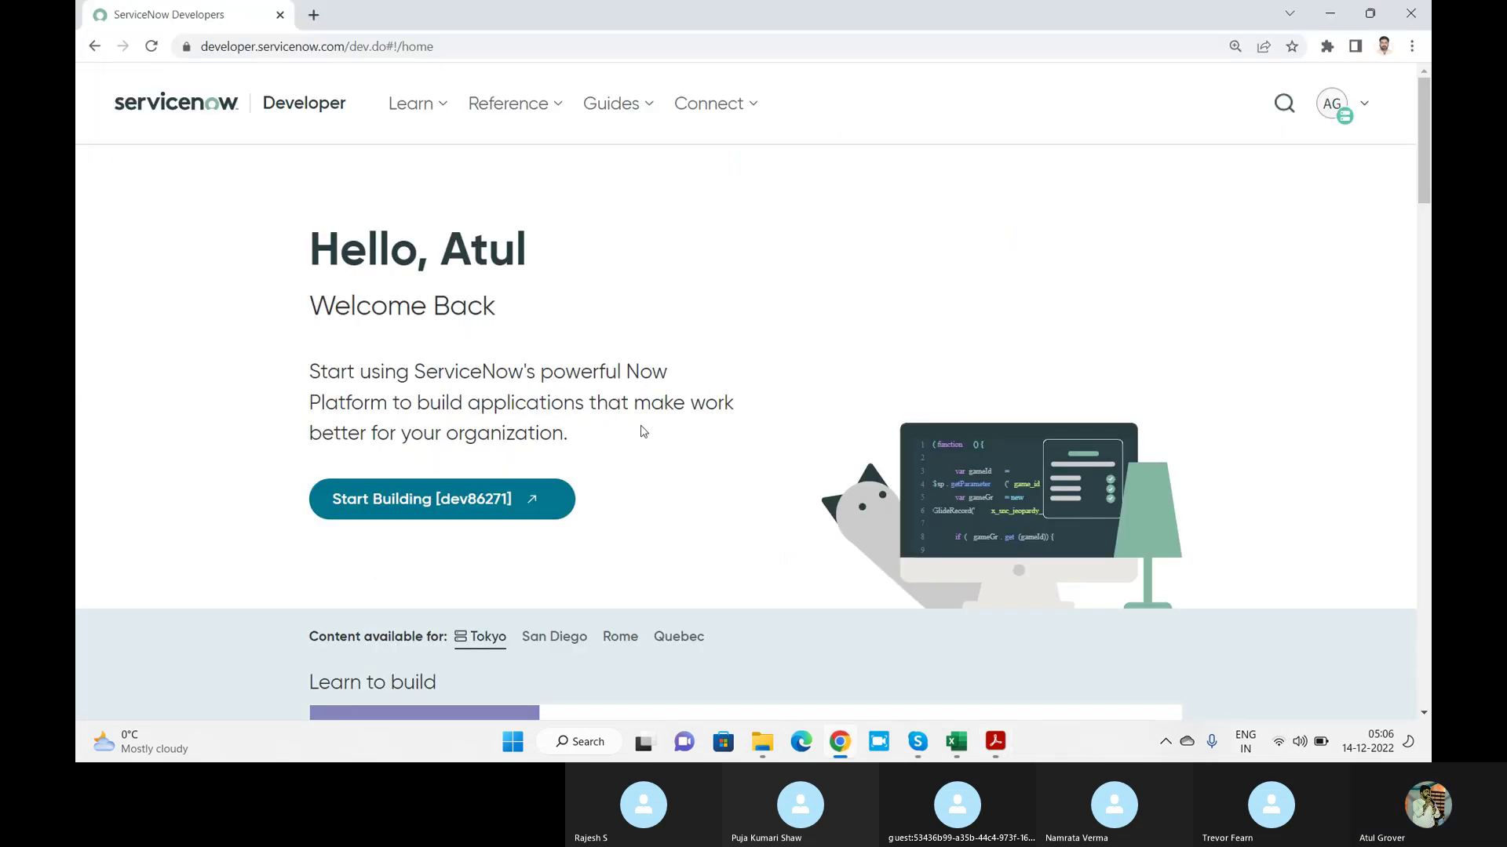
click(459, 515)
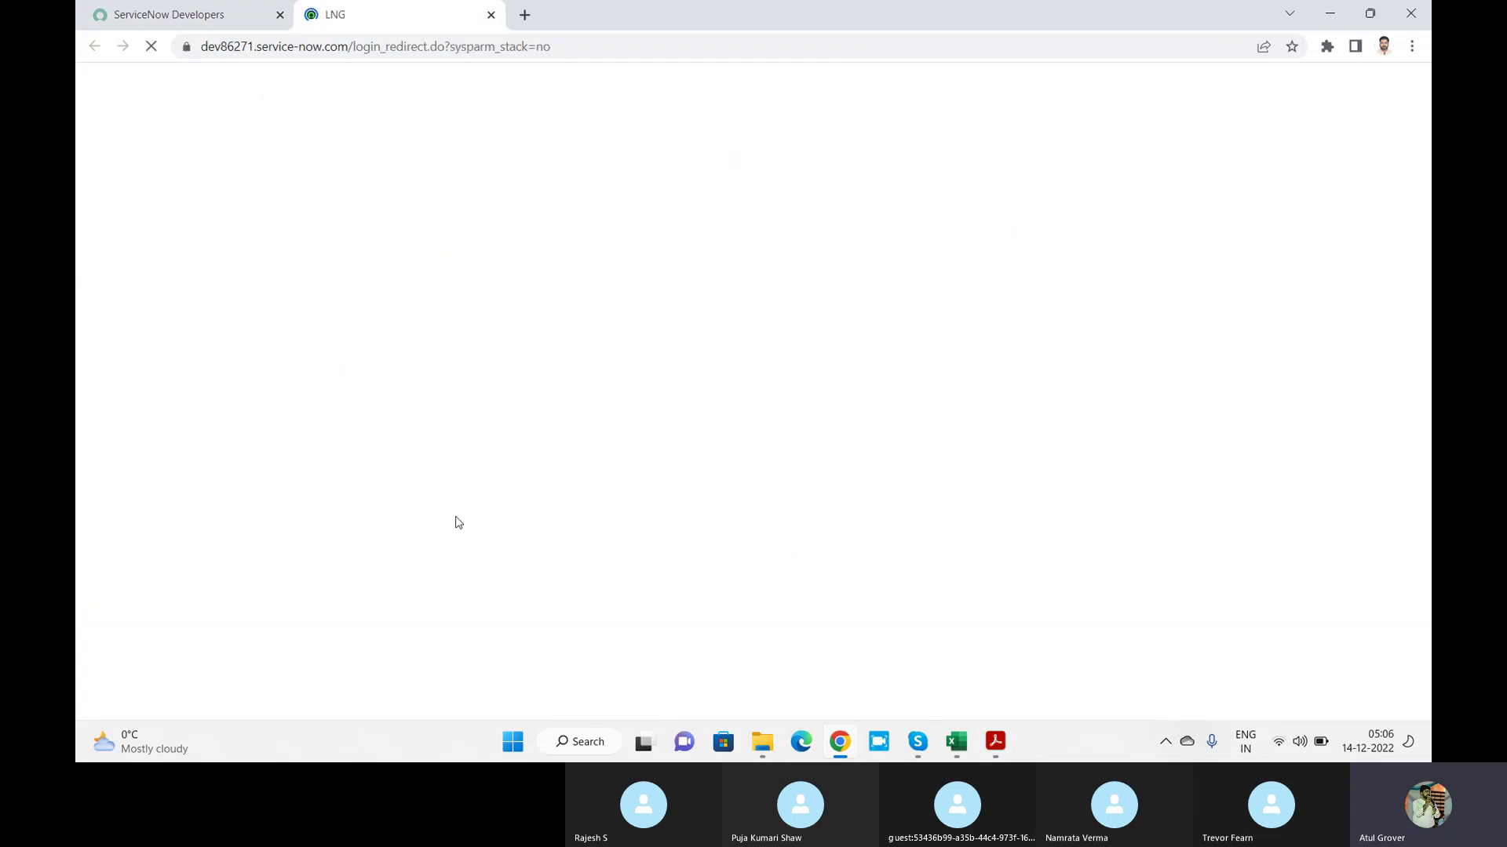
key(alt+Tab)
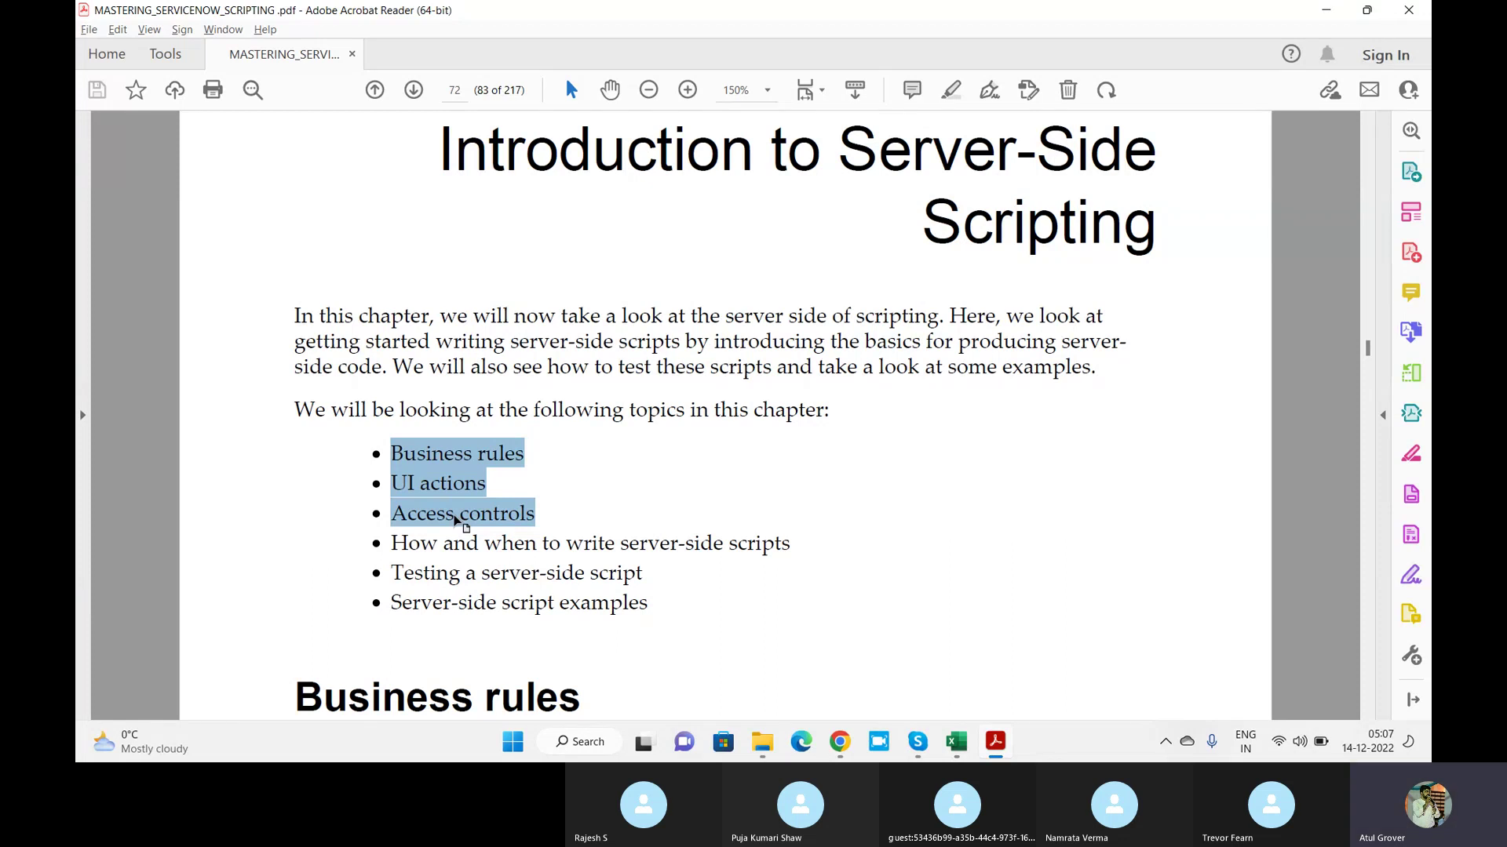
key(alt+Tab)
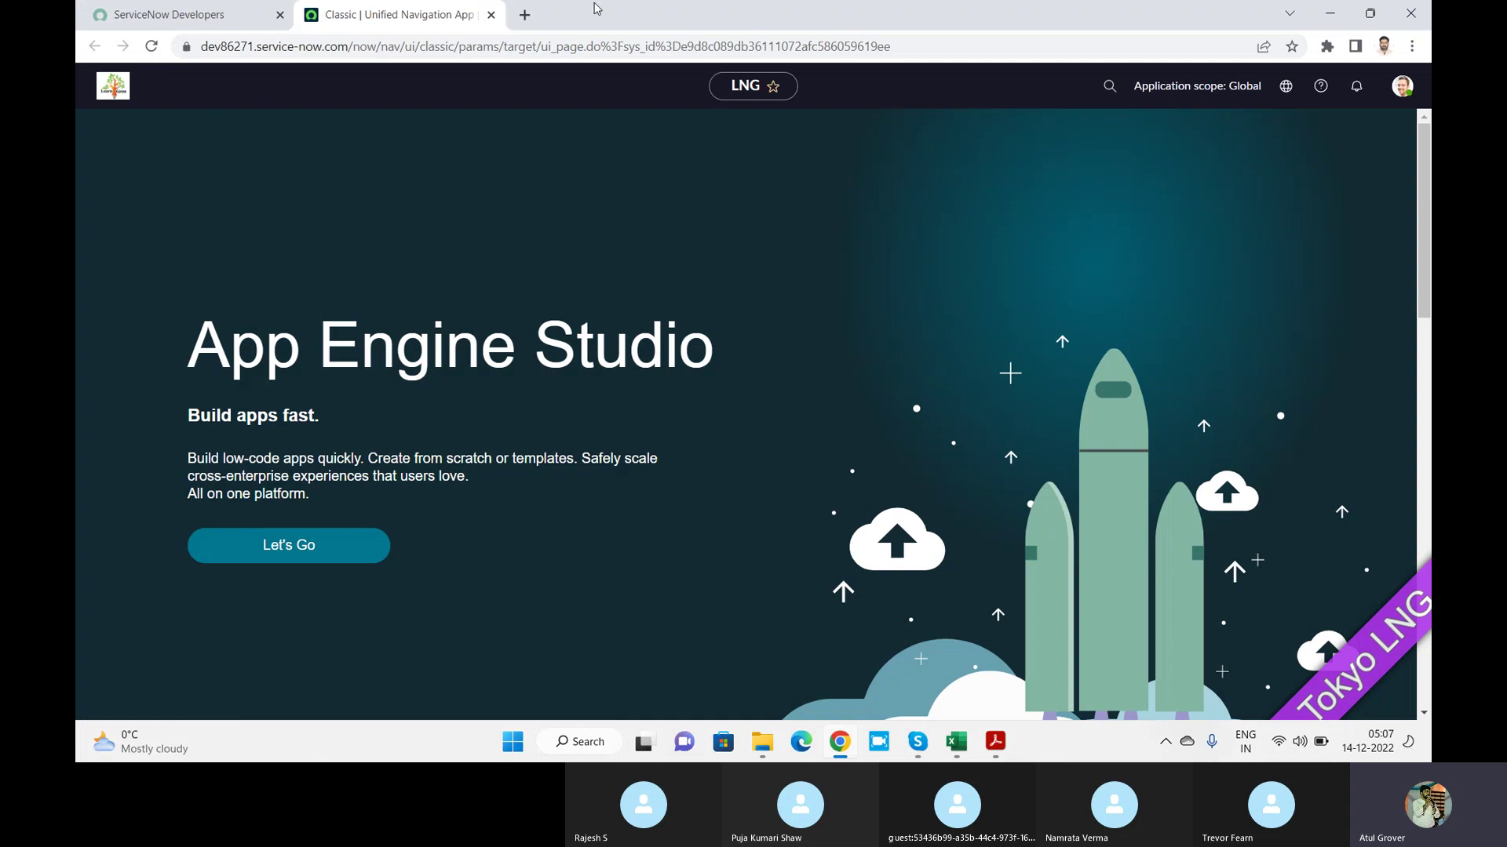
Open a new incident form from dev86271.service-now.com/incident.do in a separate browser tab
click(521, 14)
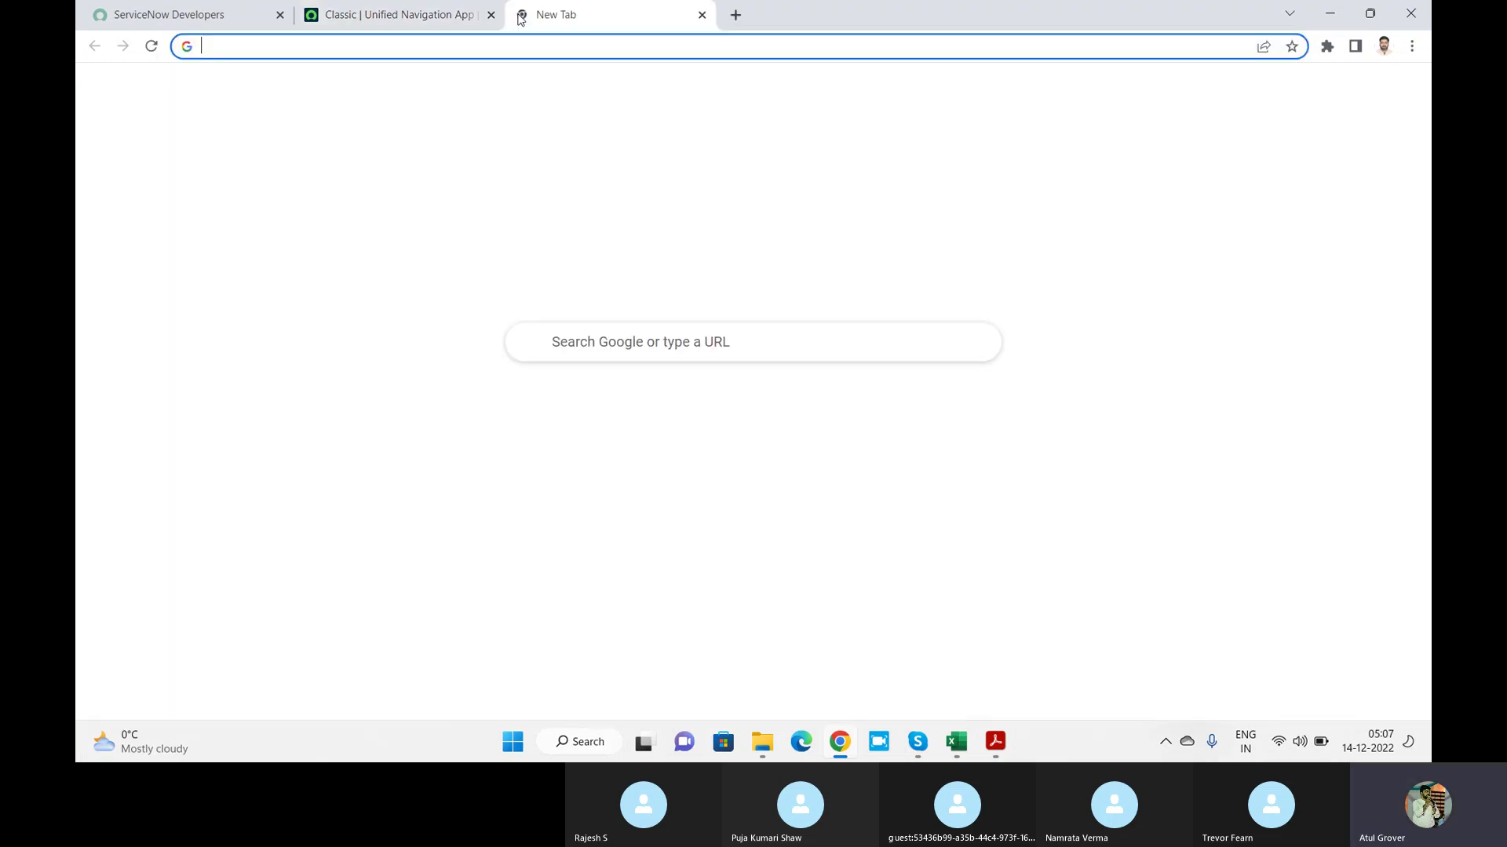
text(dev86271.service-now.com/in)
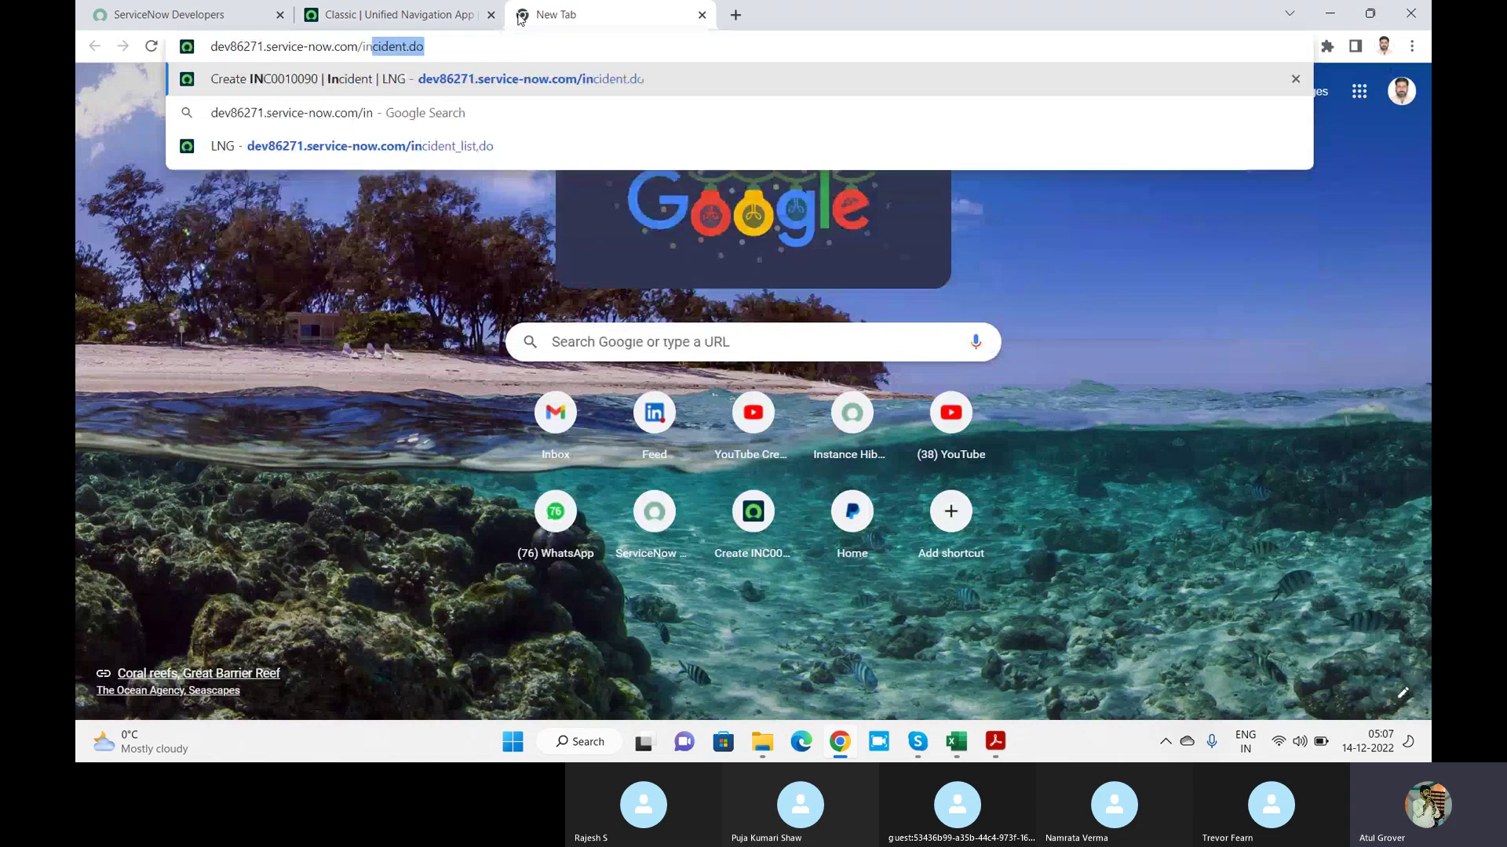
key(Return)
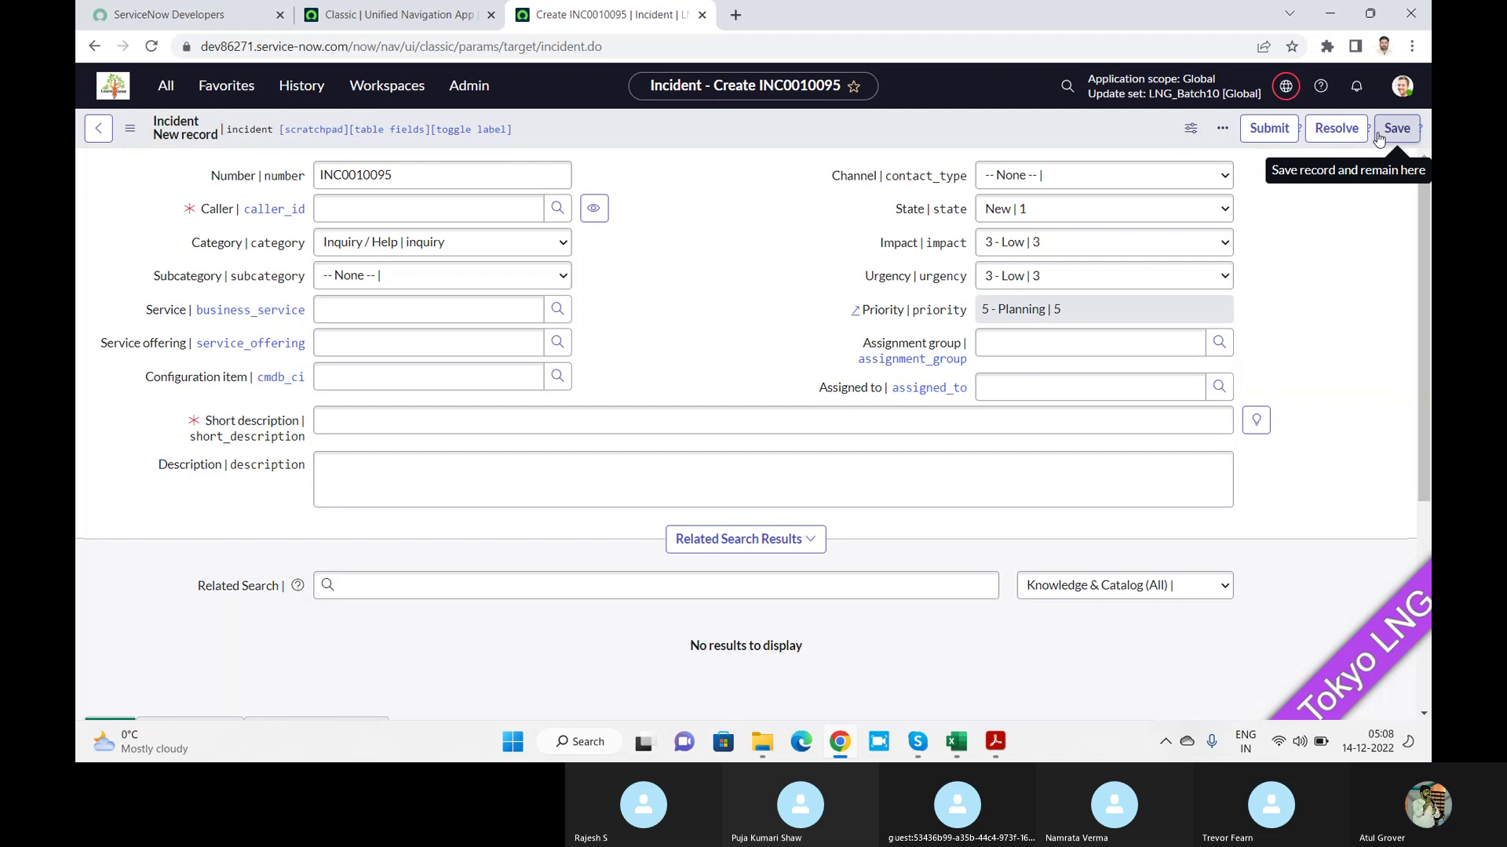
Switch to the scripting PDF in Acrobat Reader and read the Business rules section up to the action and When options
key(alt+Tab)
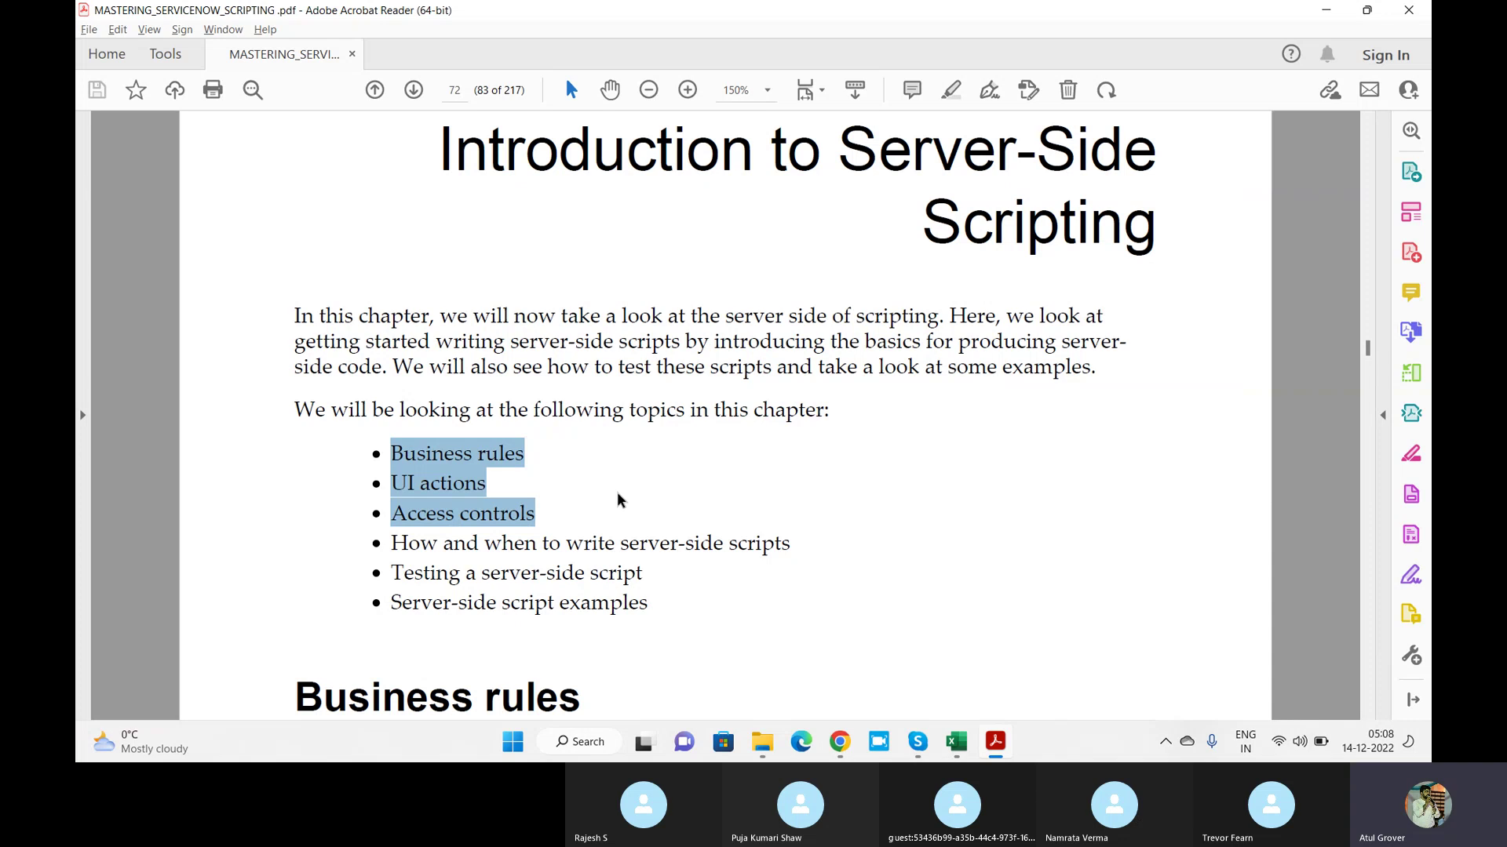
click(539, 514)
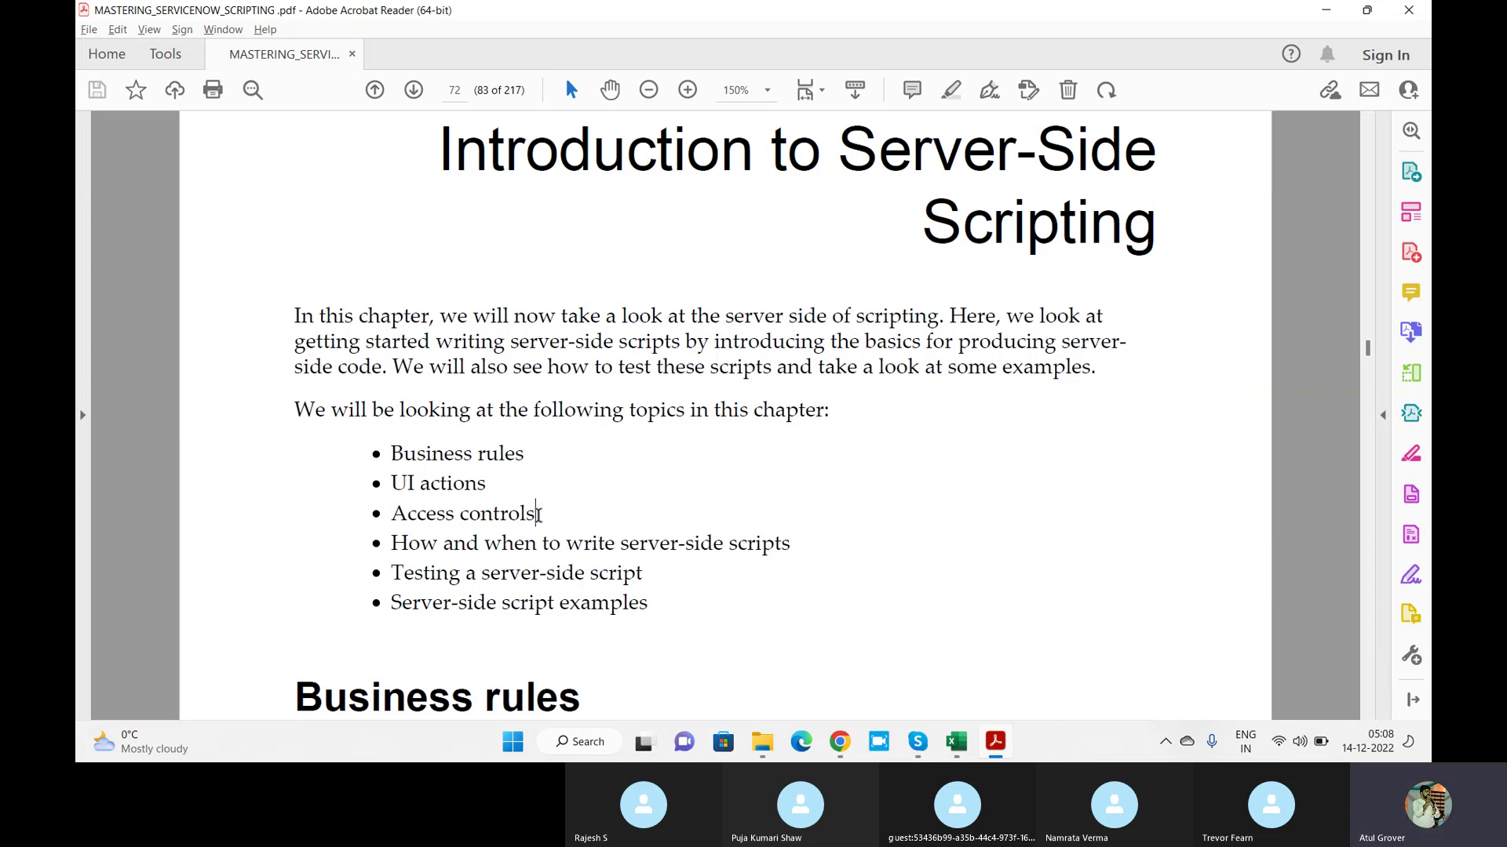
double_click(525, 516)
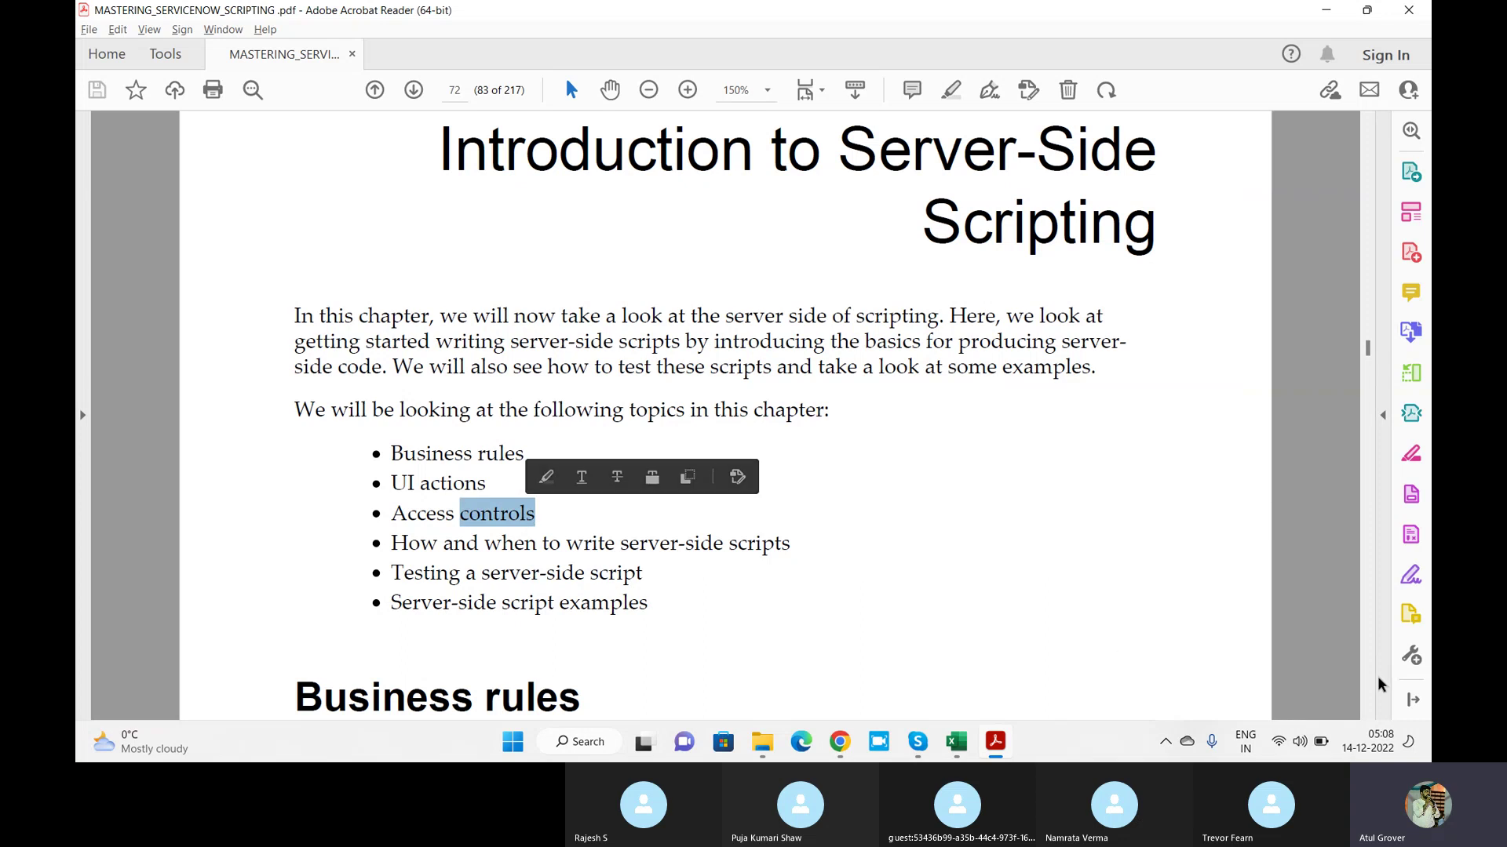
click(1367, 714)
scroll(1368, 719, down, 10)
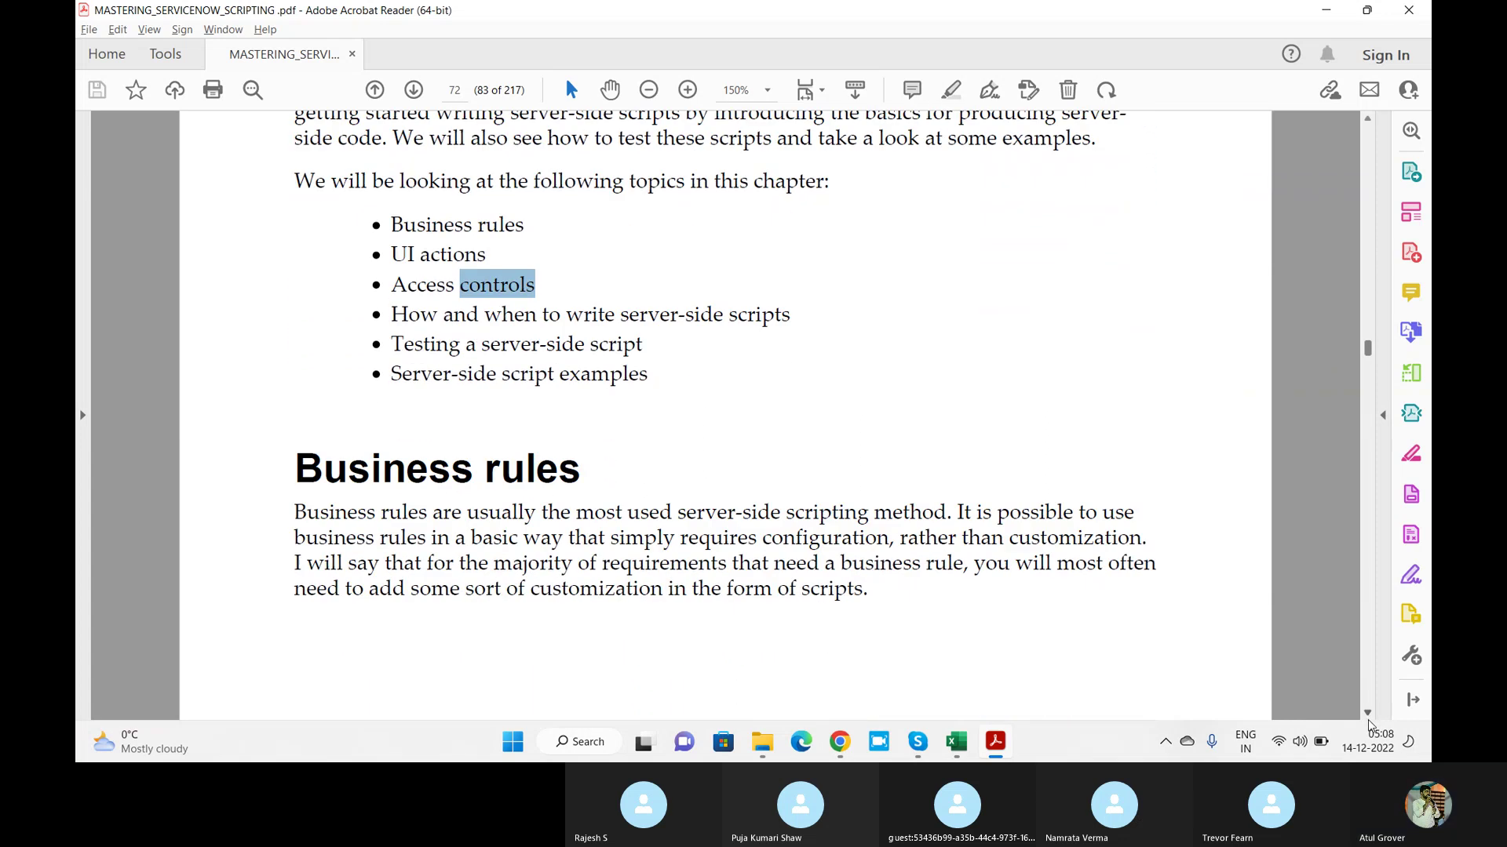
scroll(1368, 719, down, 10)
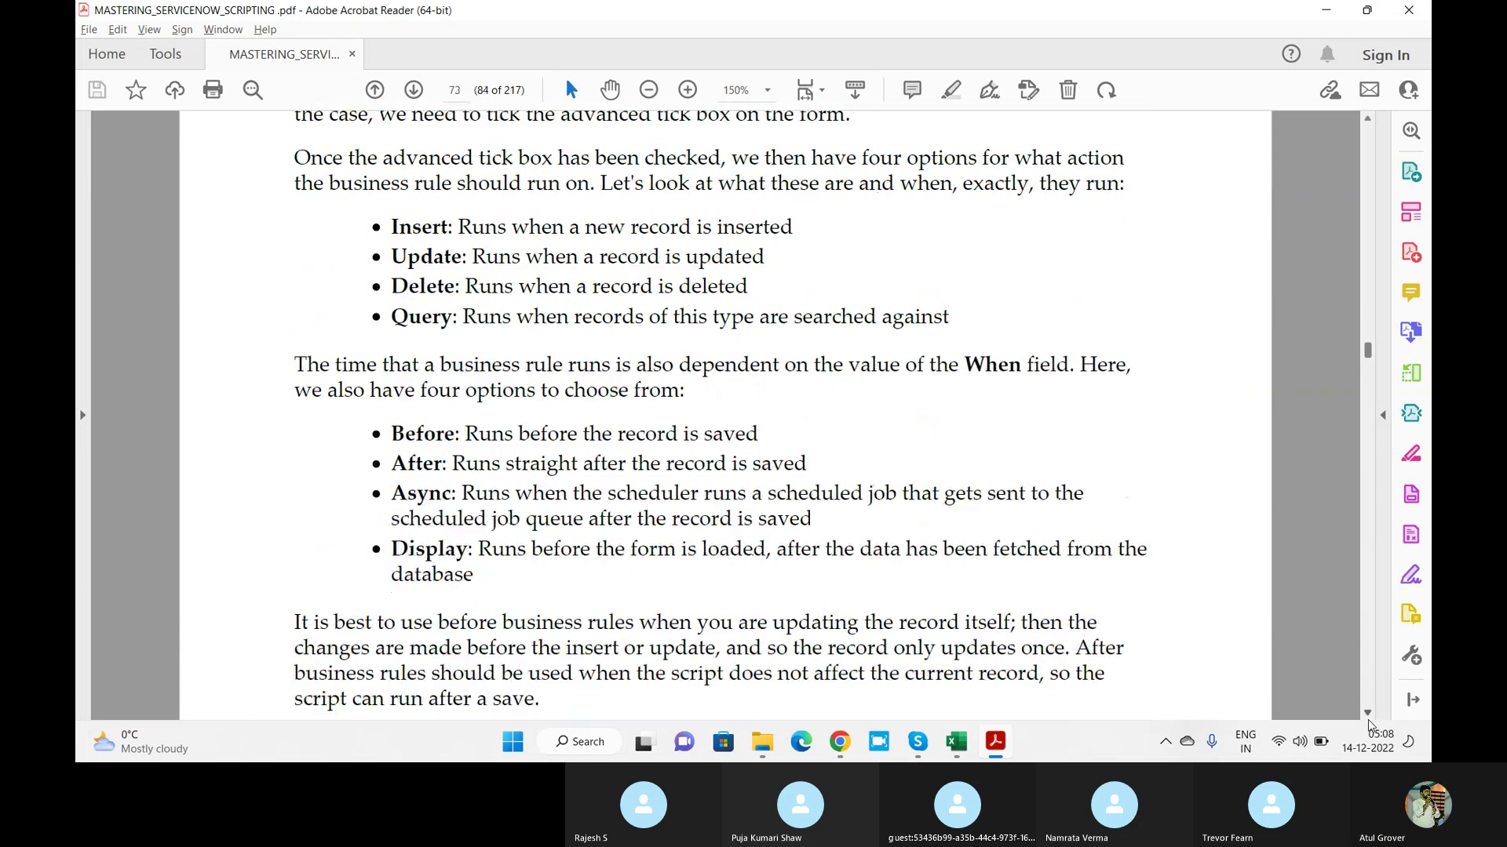
Switch back to the instance home page in Chrome and open the System Definition list of Business Rules
key(alt+Tab)
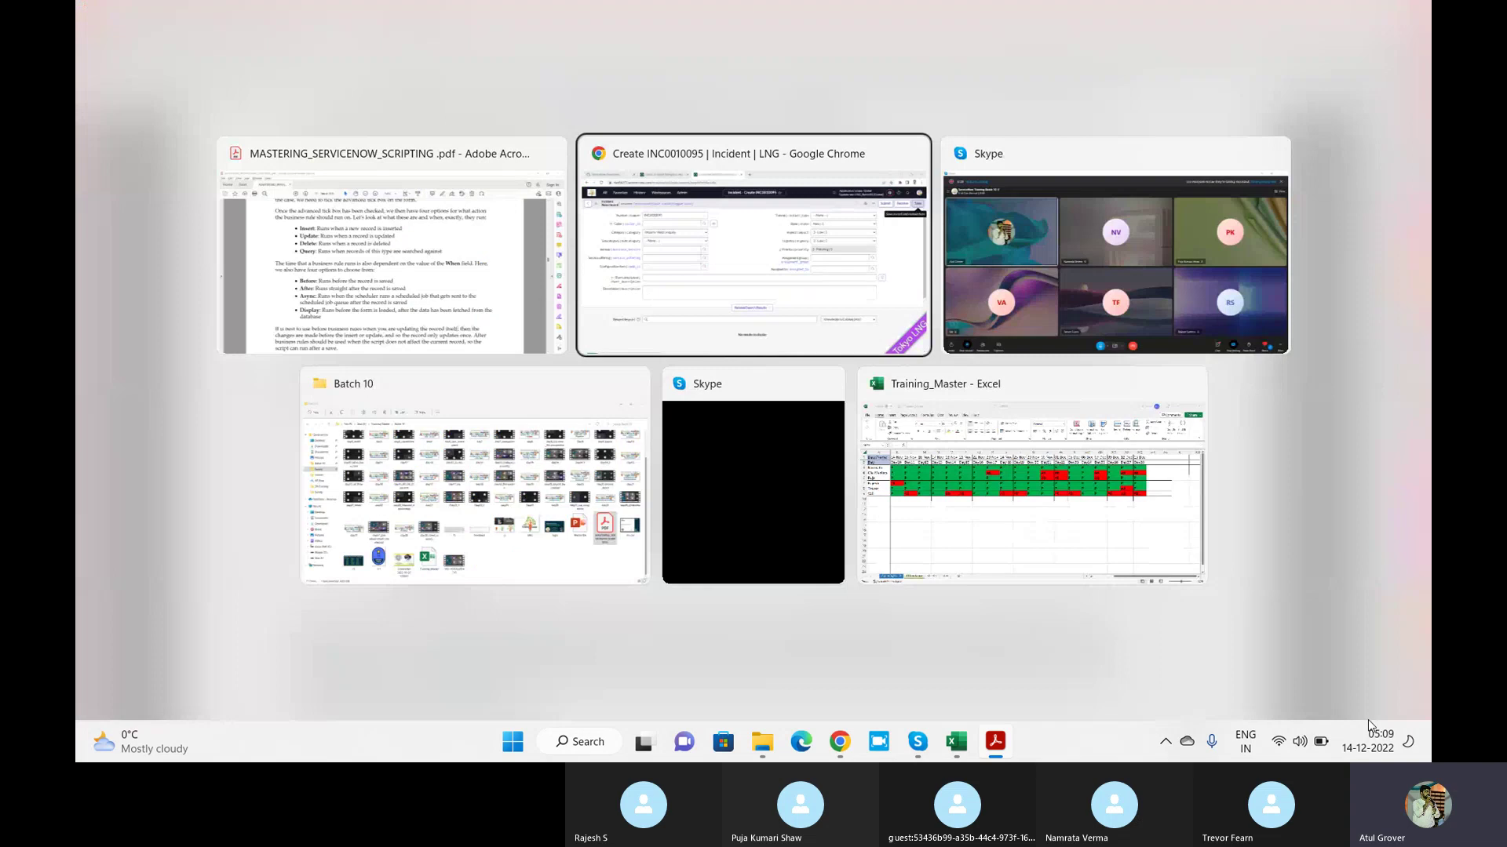
key(ctrl+shift+Tab)
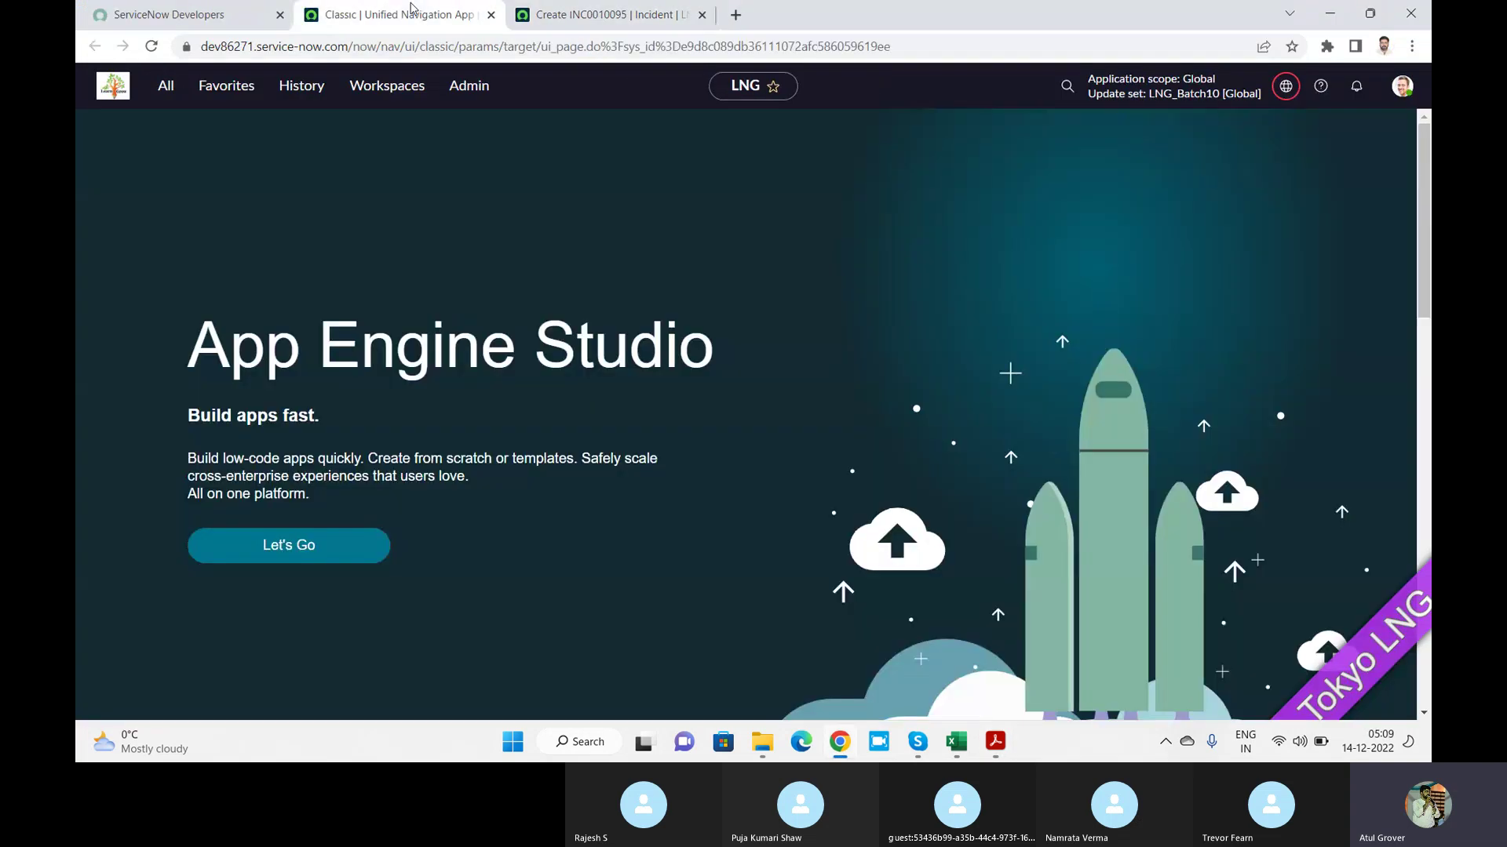
click(165, 86)
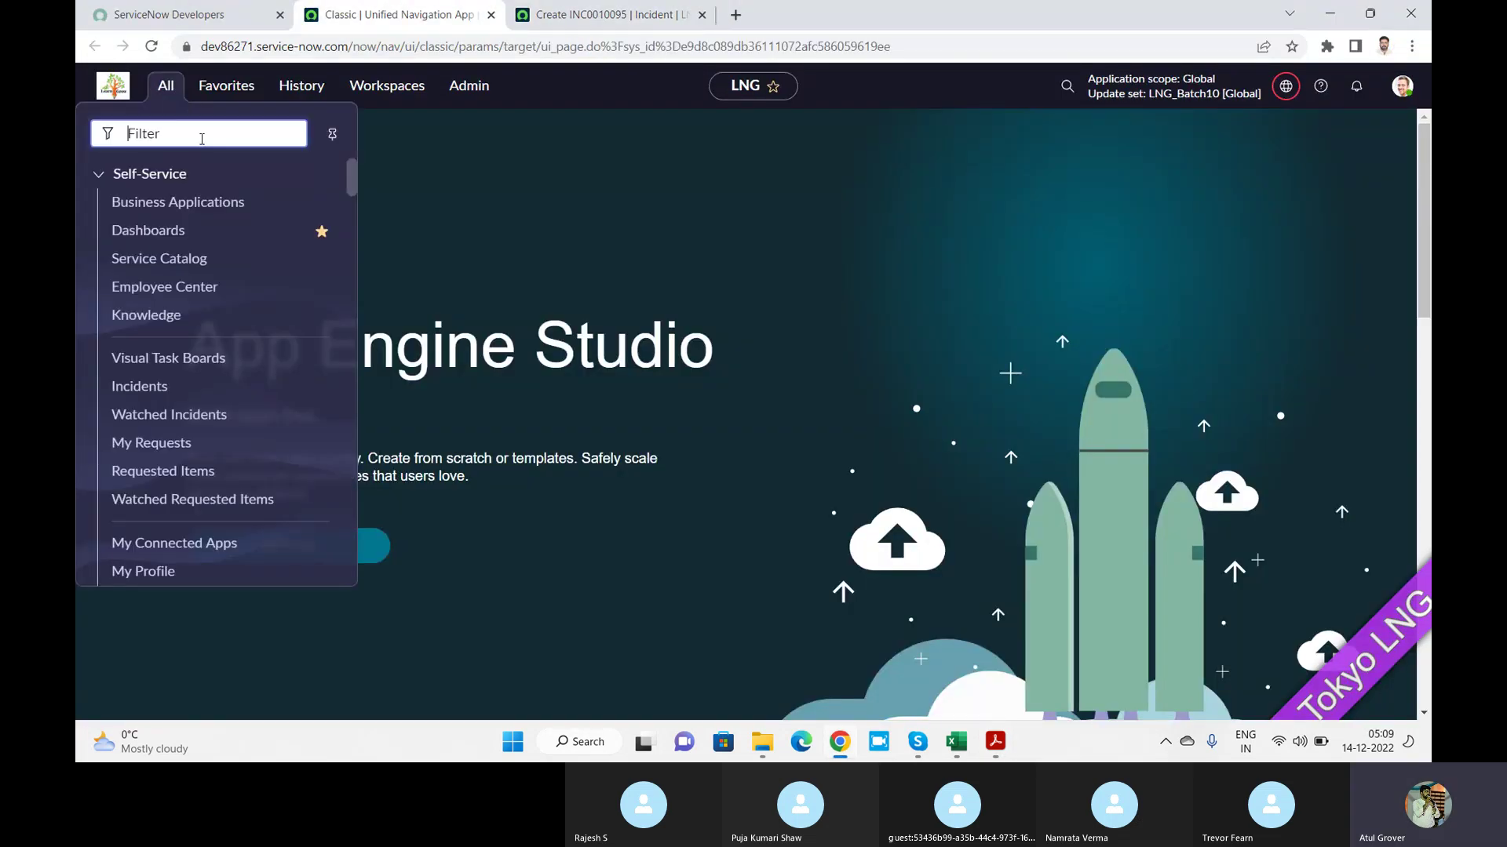
text(business )
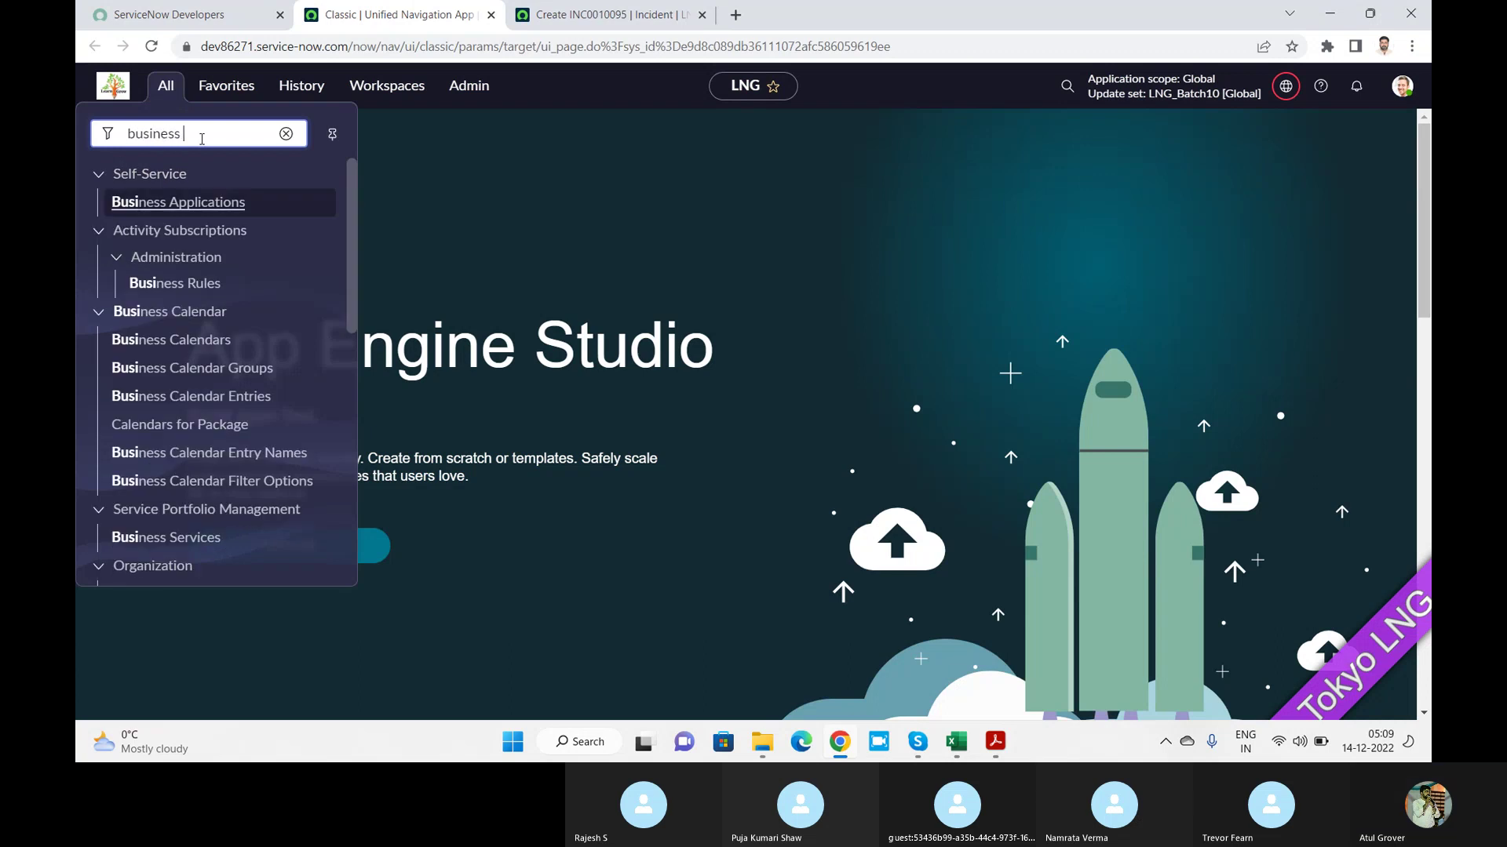
text(rule)
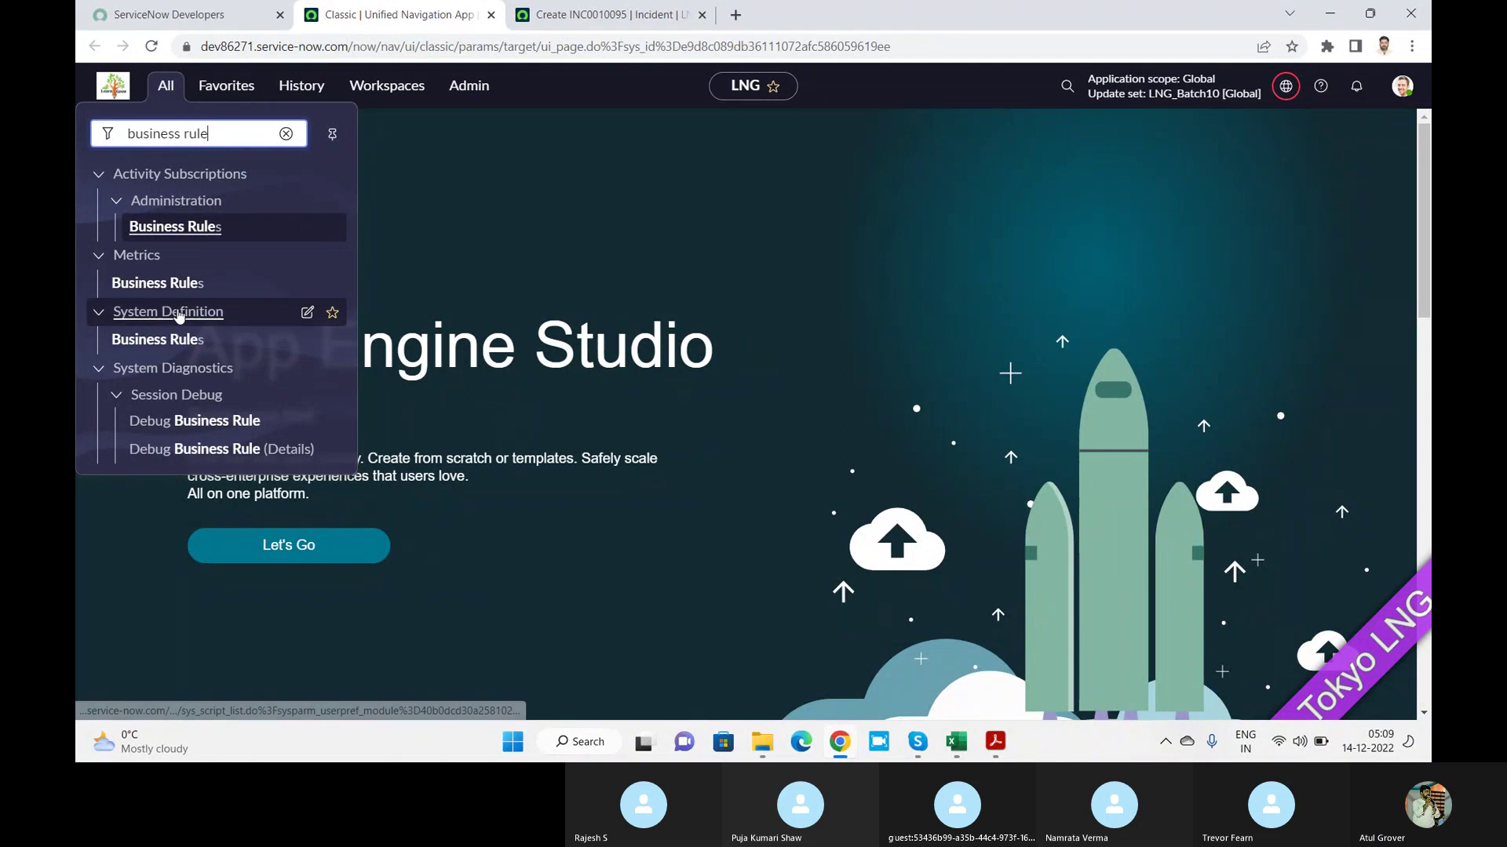
click(168, 340)
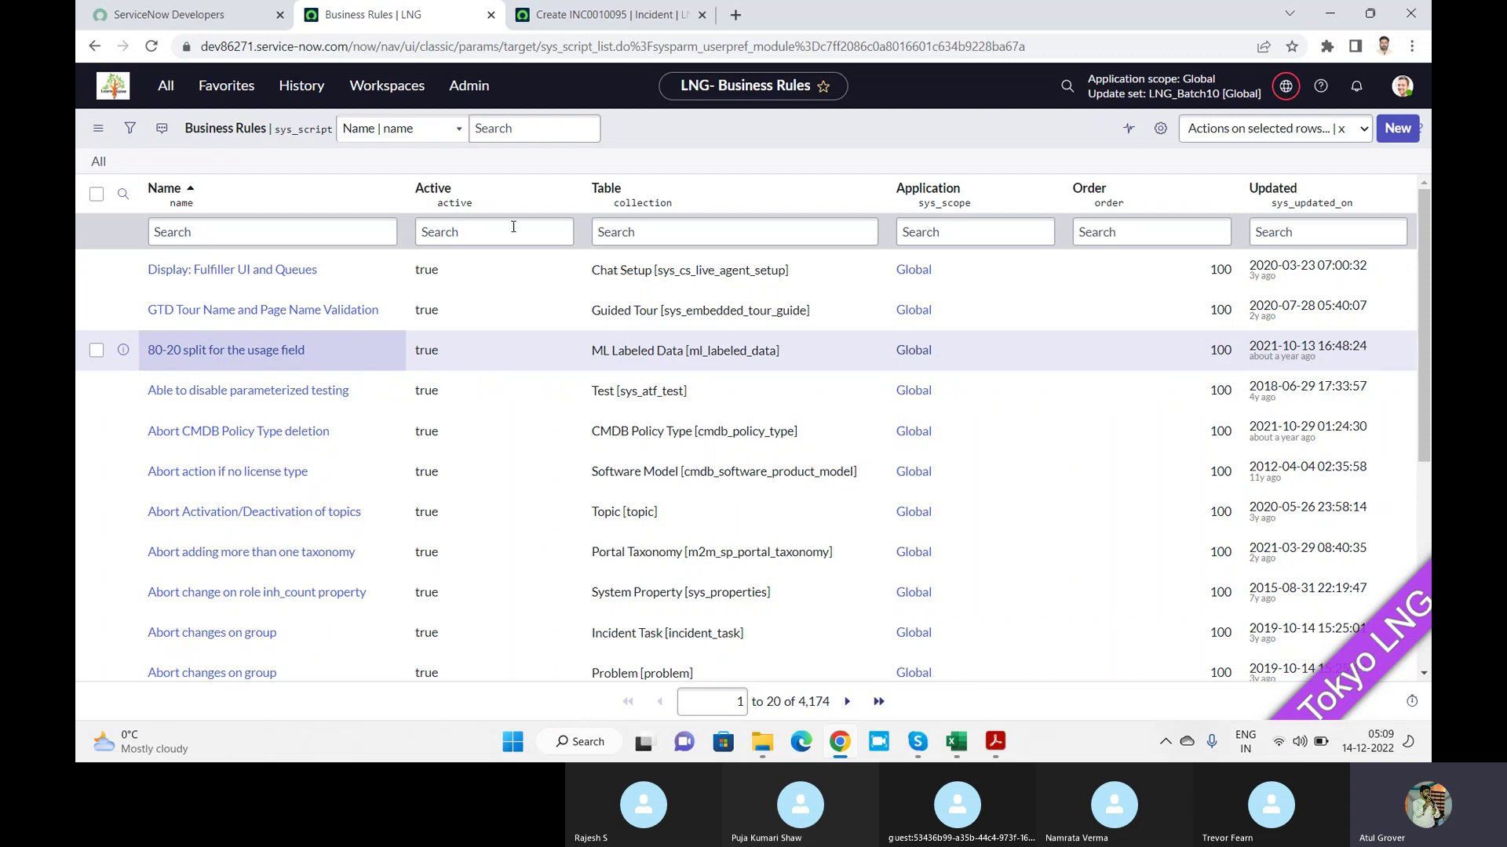
Start a new business rule named LNG on the Problem [problem] table
click(1398, 132)
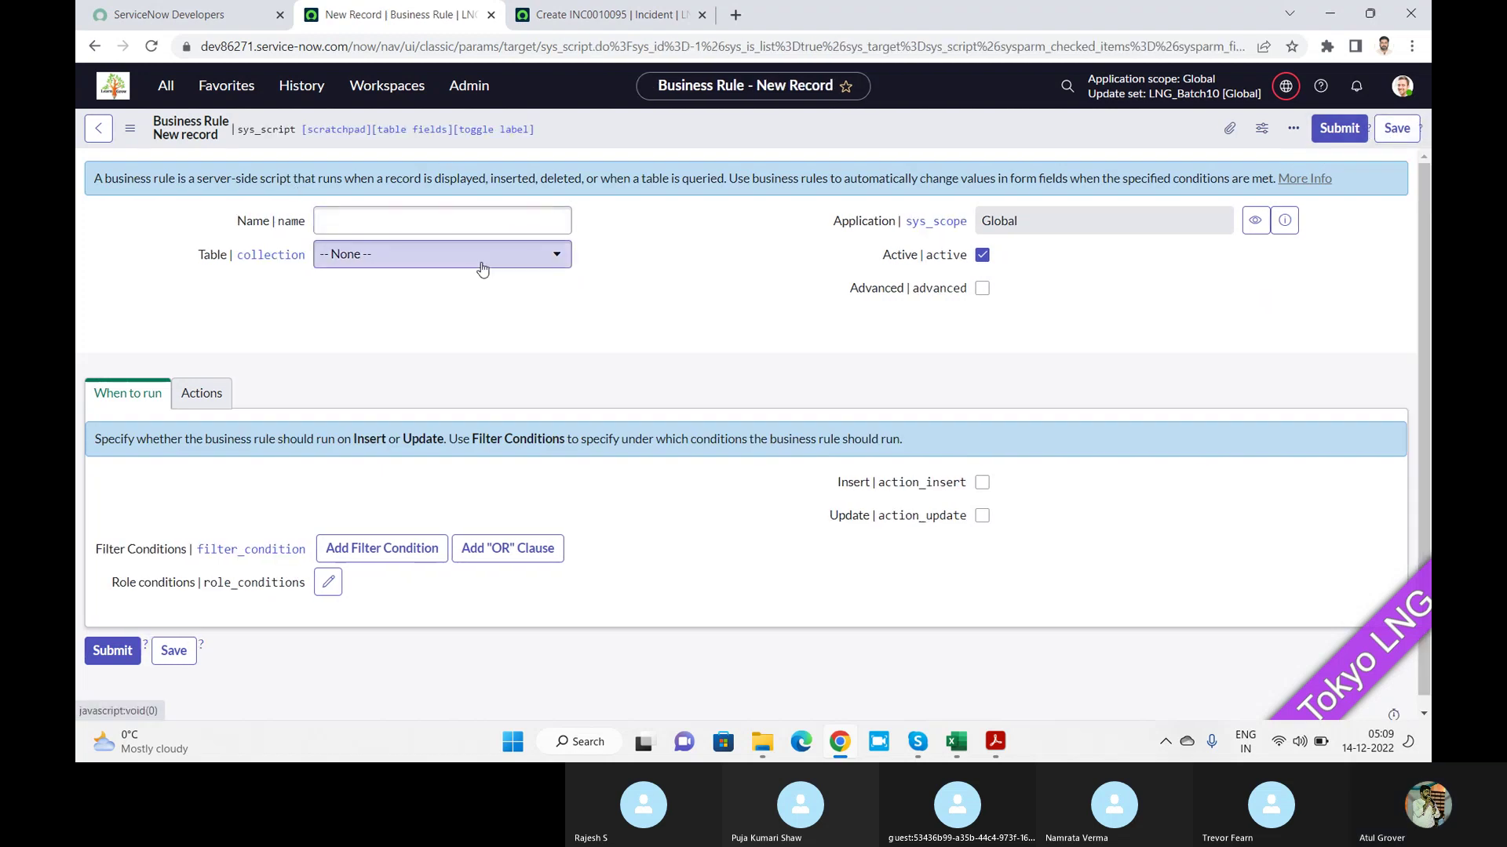
click(437, 222)
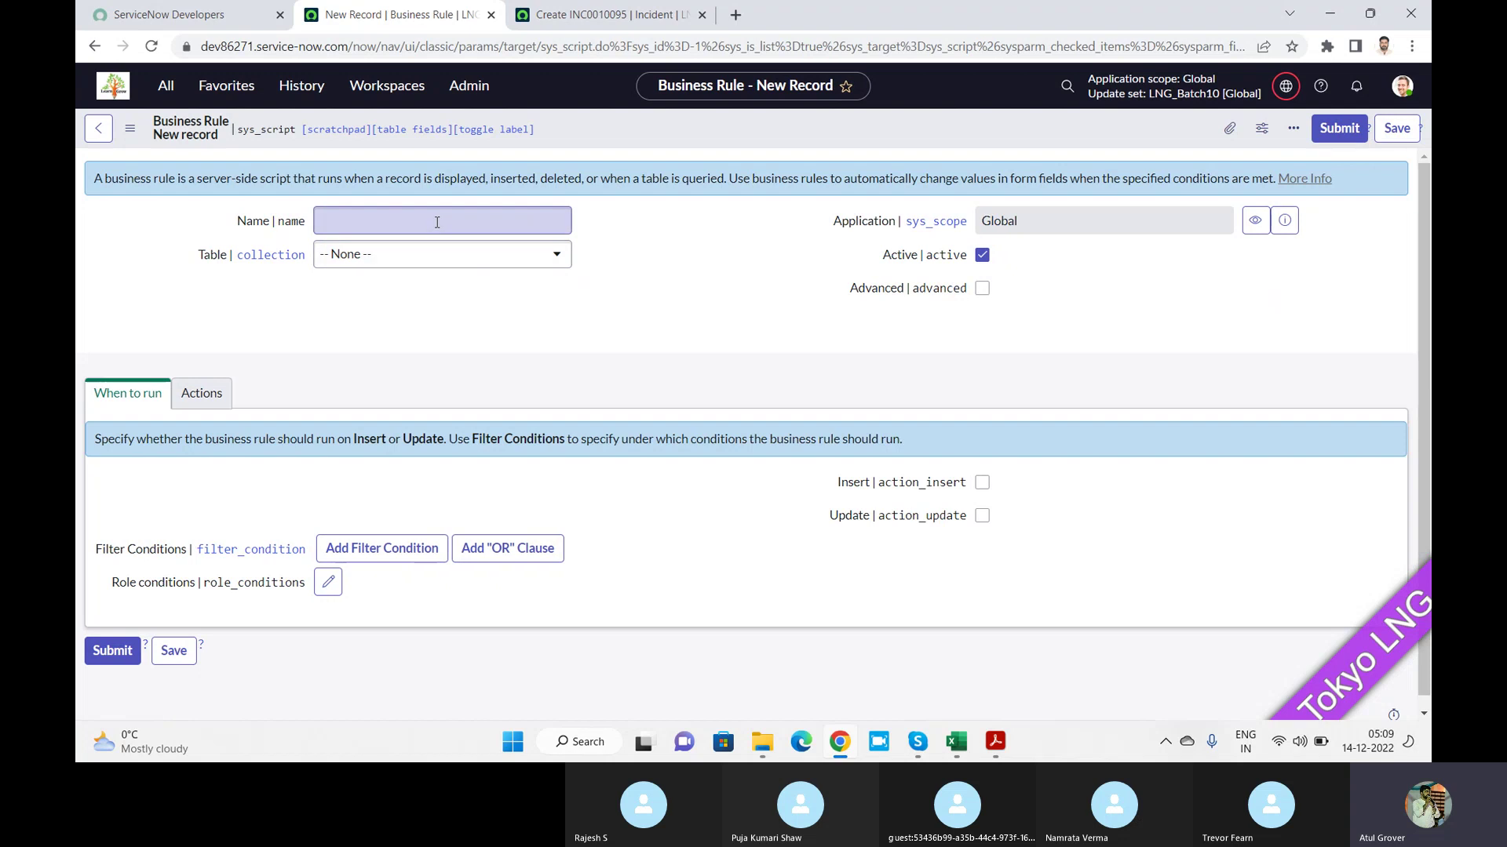
text(LNG)
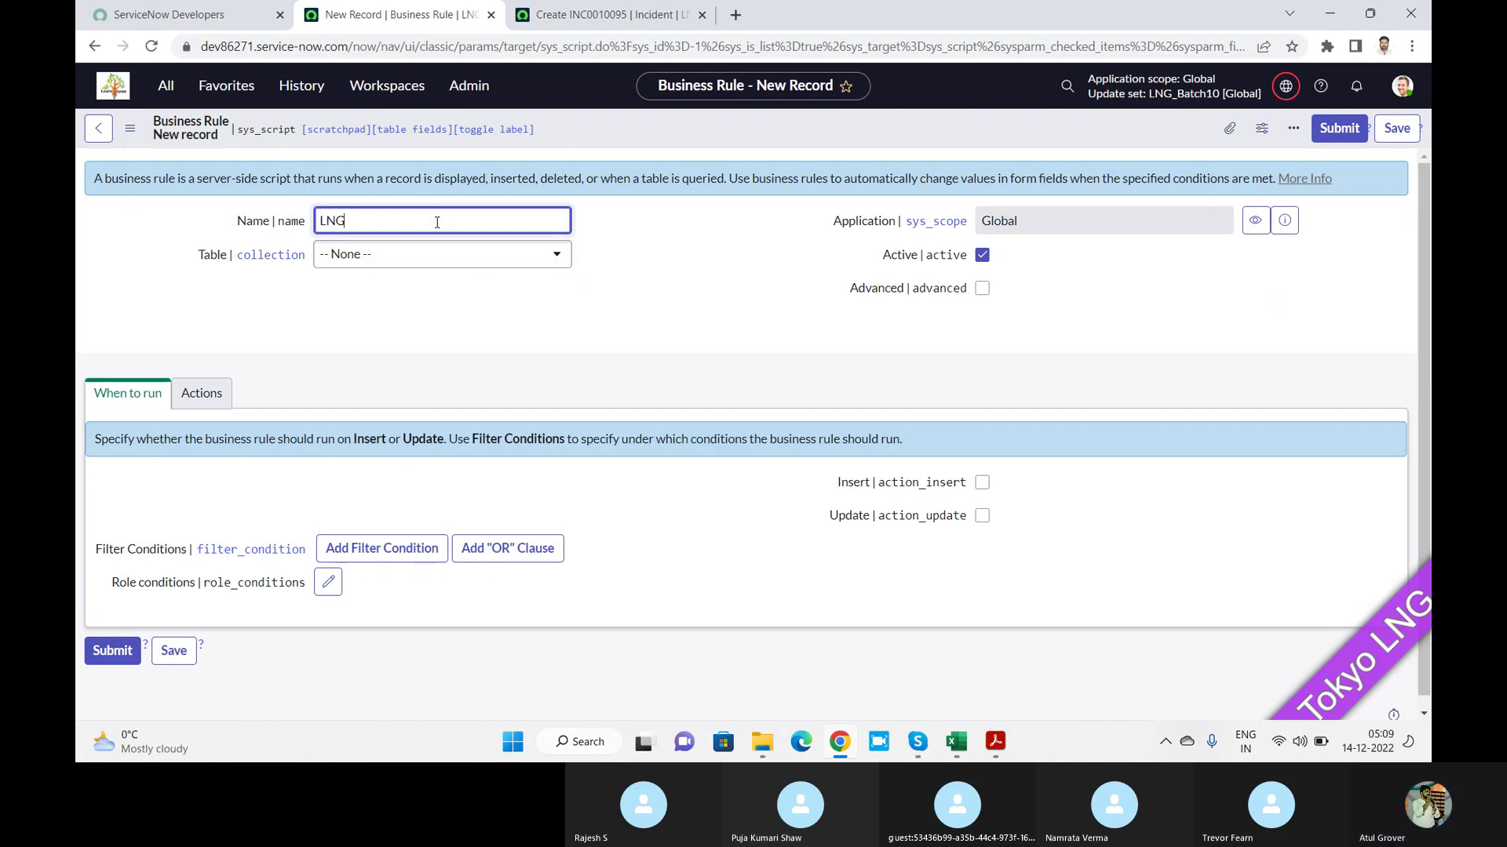
click(474, 268)
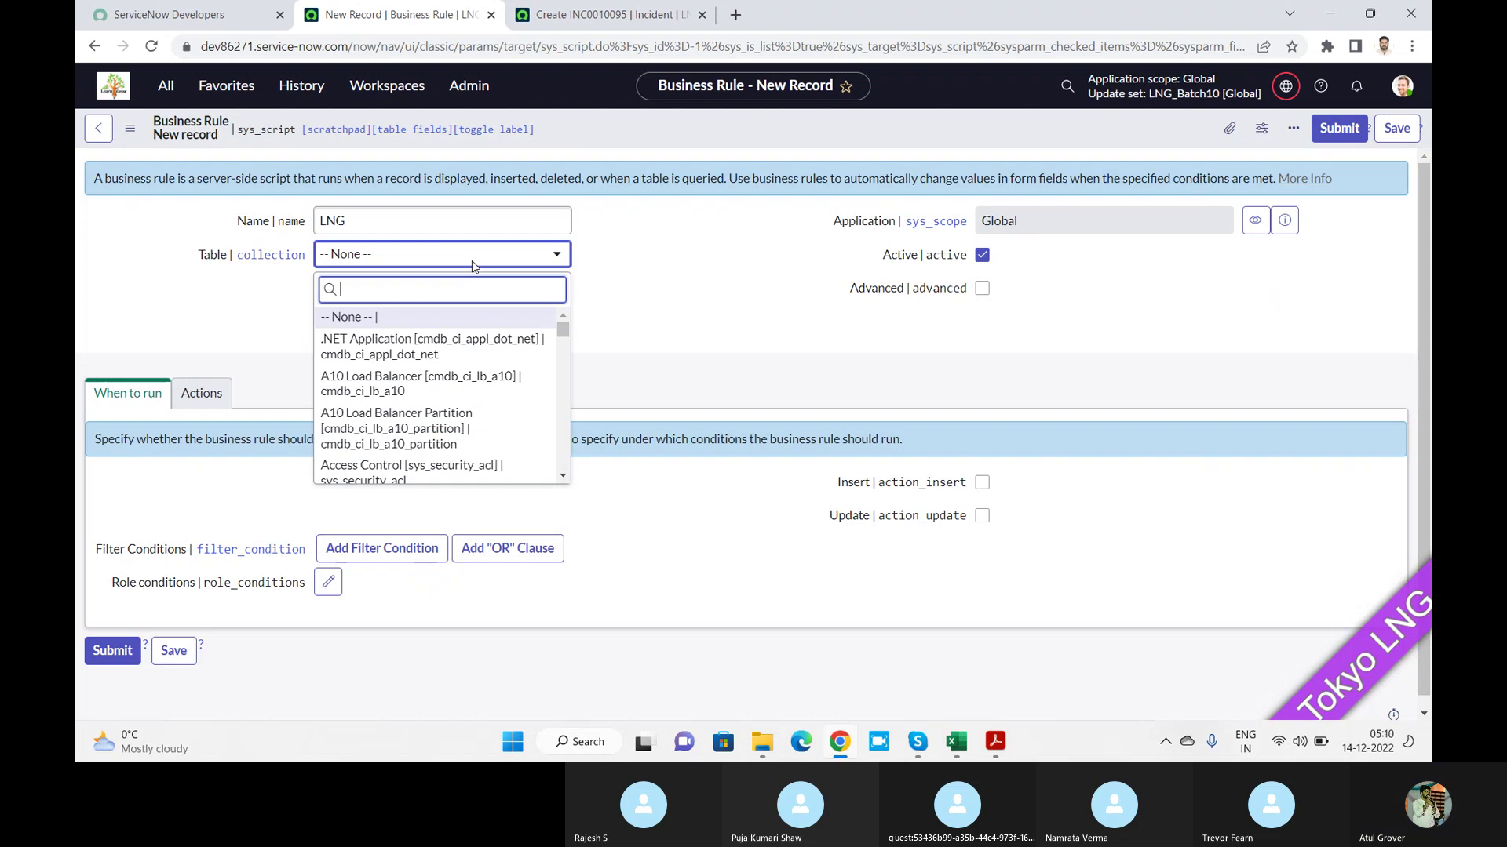
text(problem)
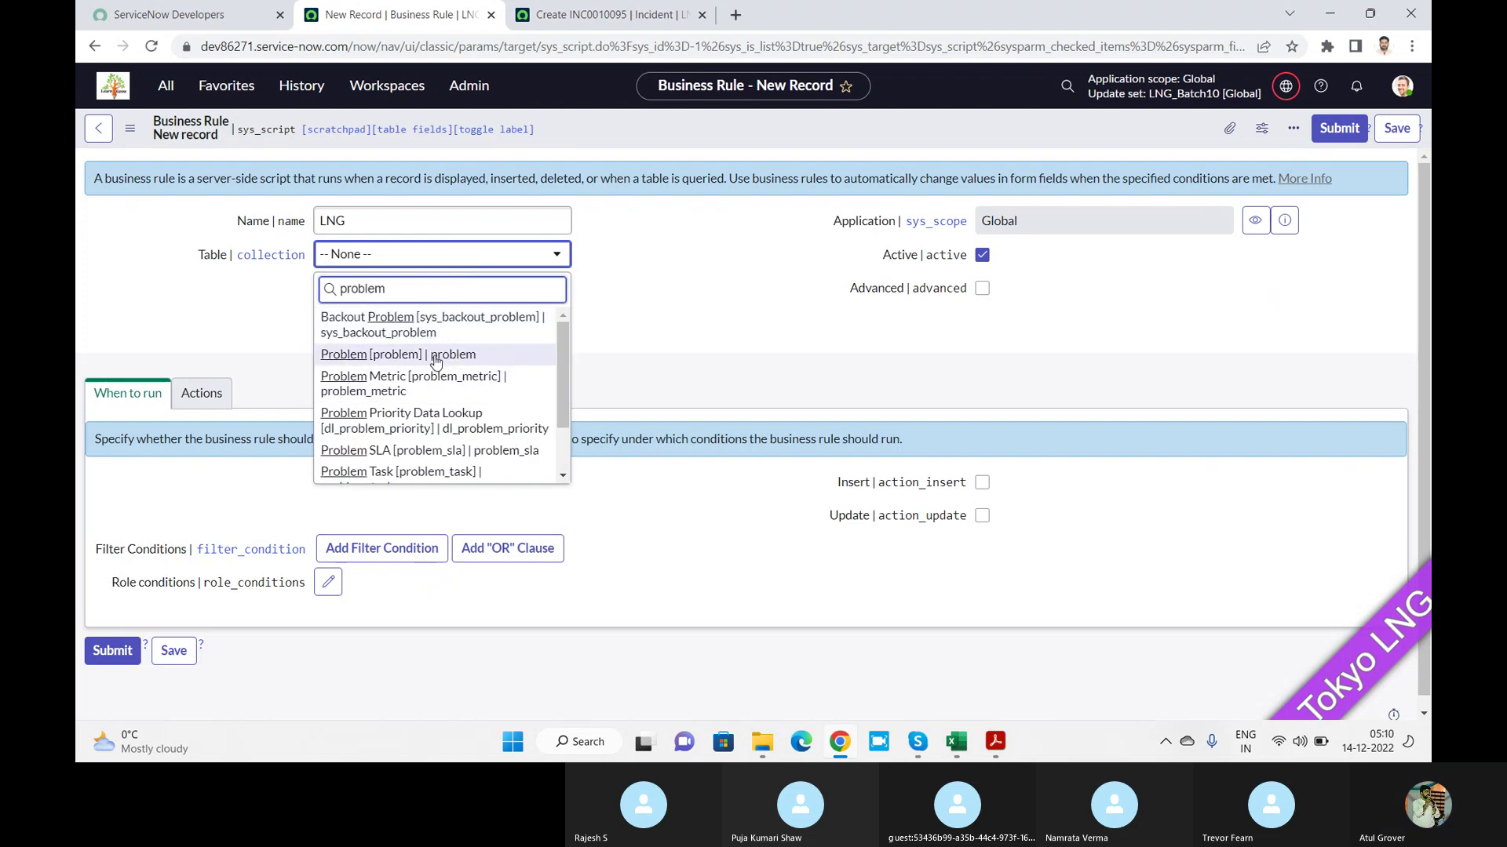
click(437, 358)
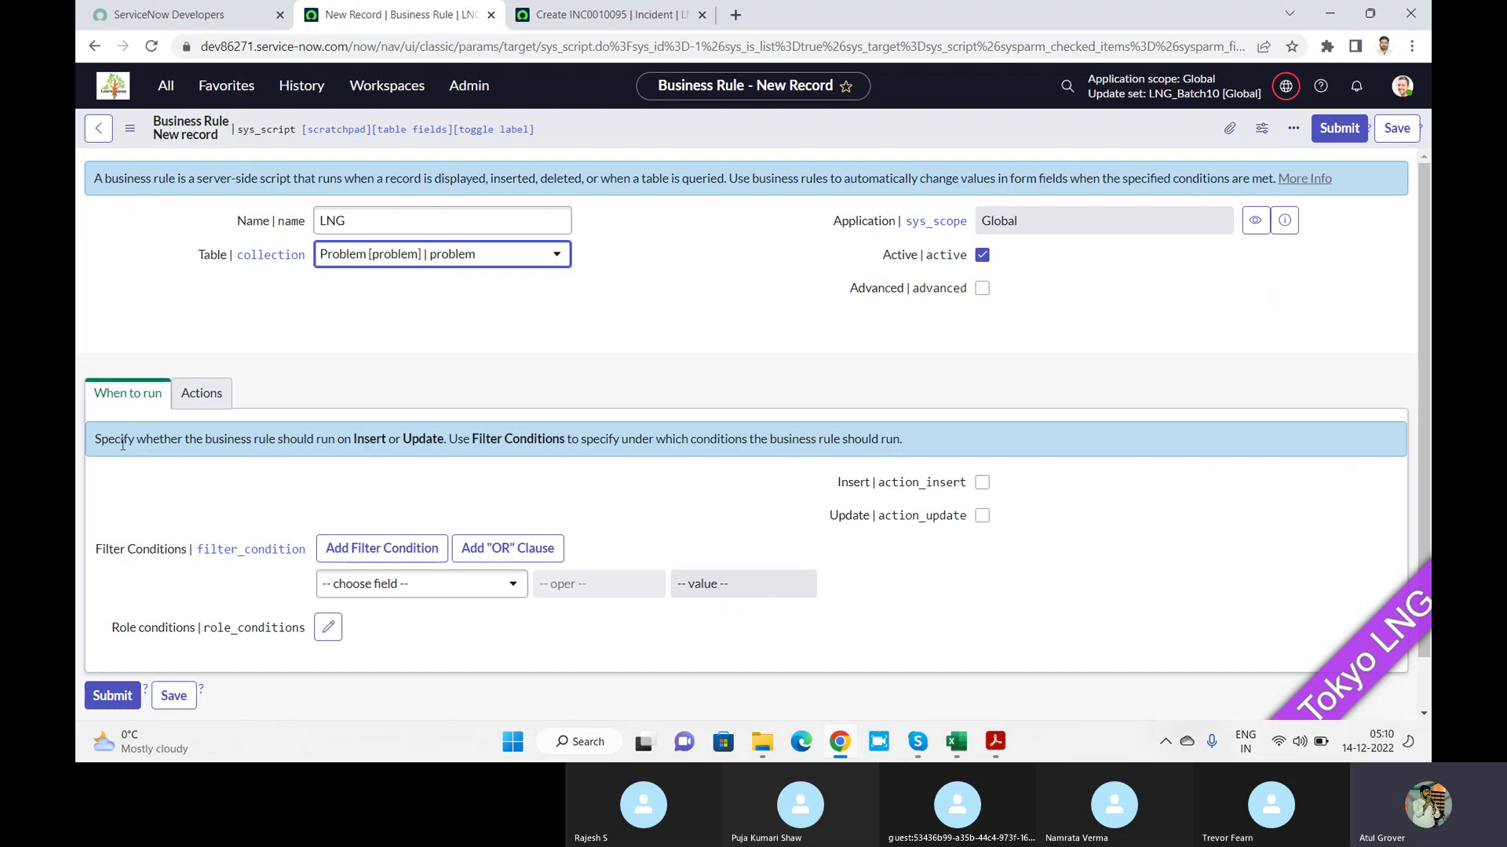
Review the business rule's action and run-timing settings, and look at the blank incident form
click(199, 394)
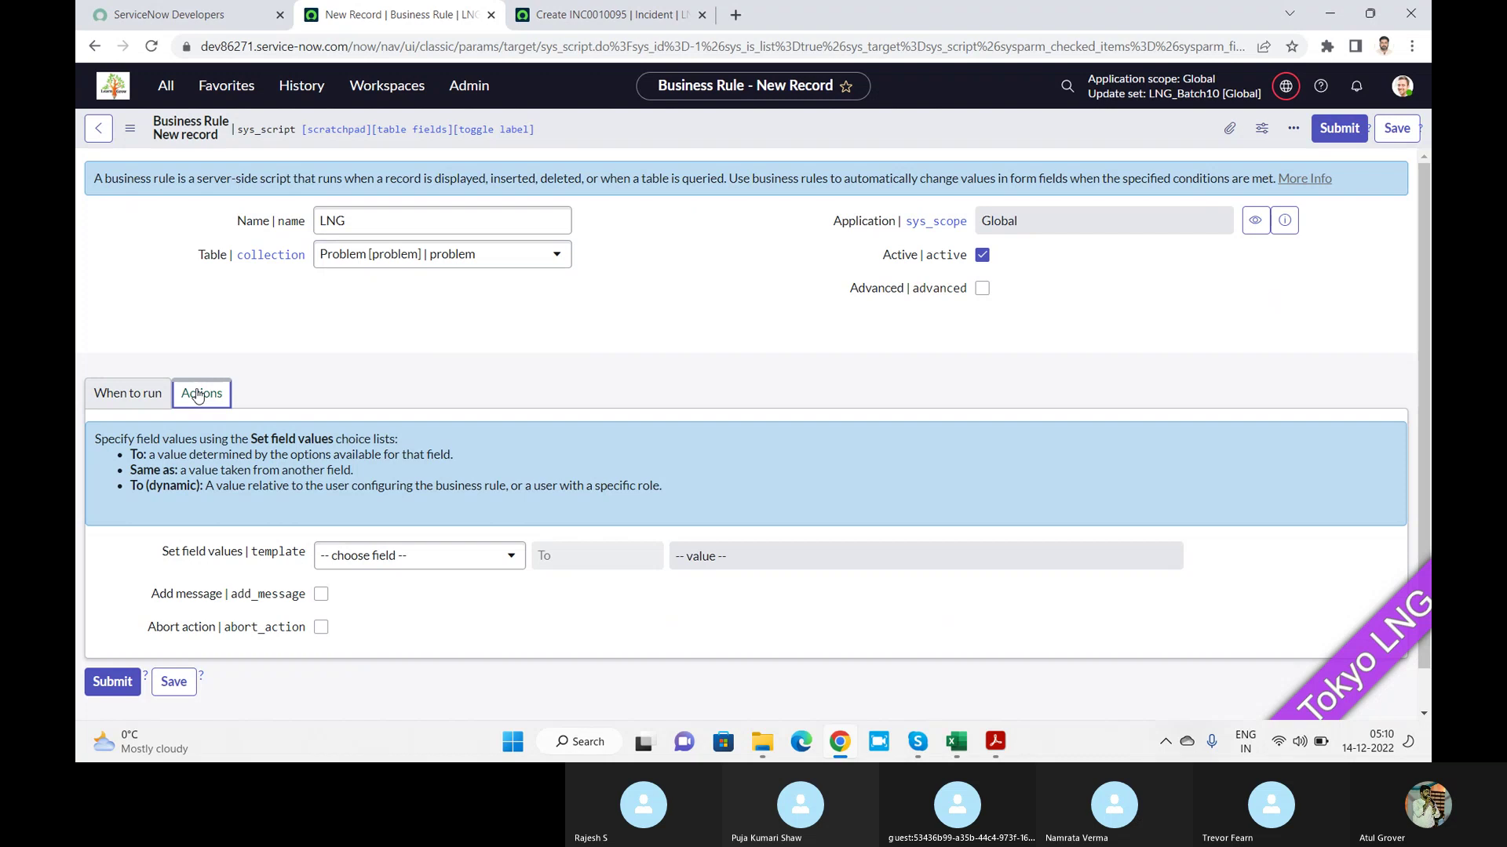
click(140, 398)
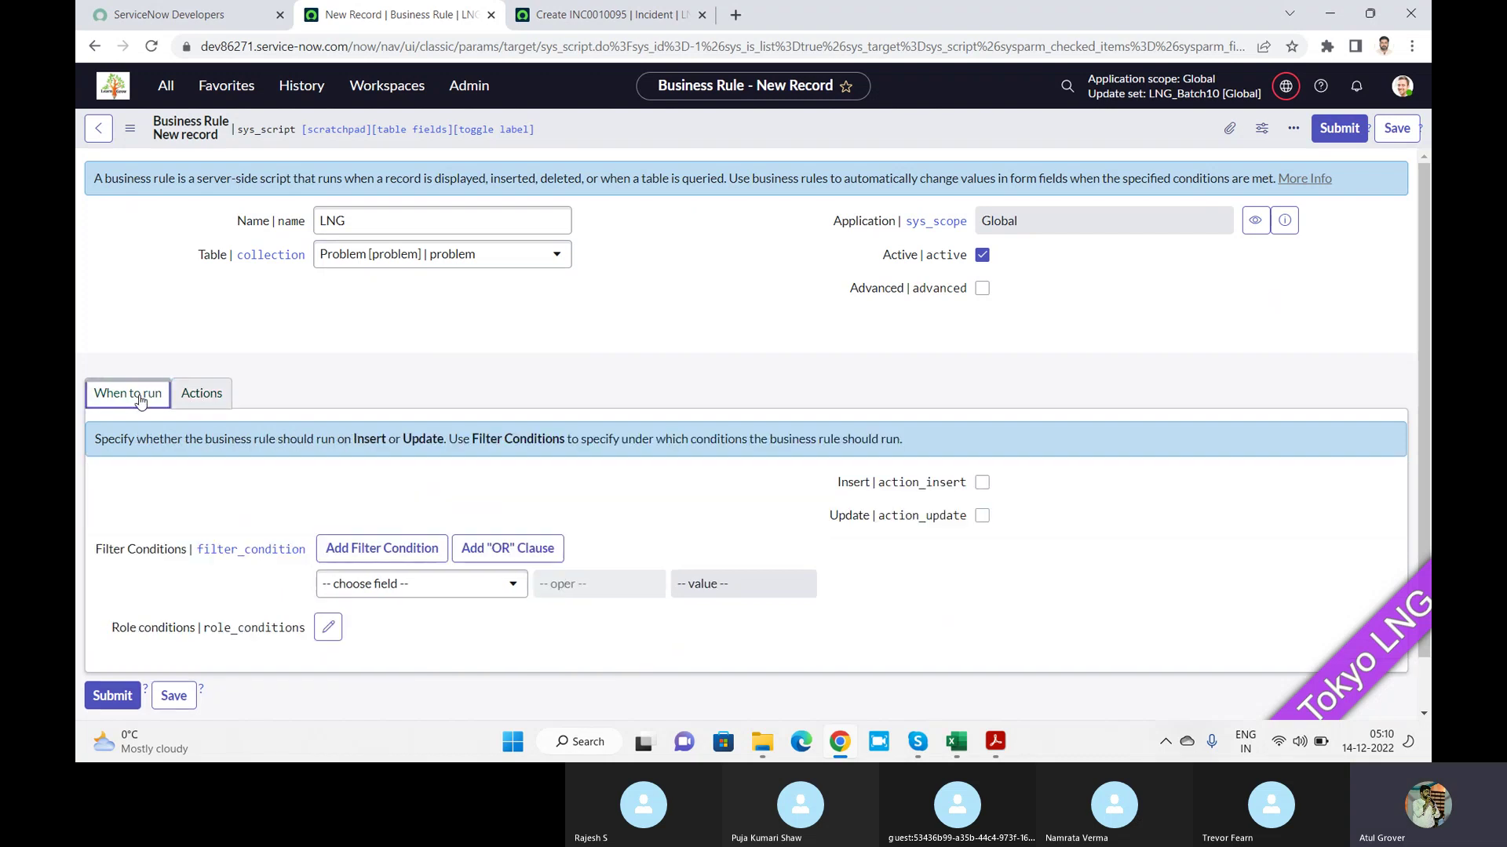
click(604, 14)
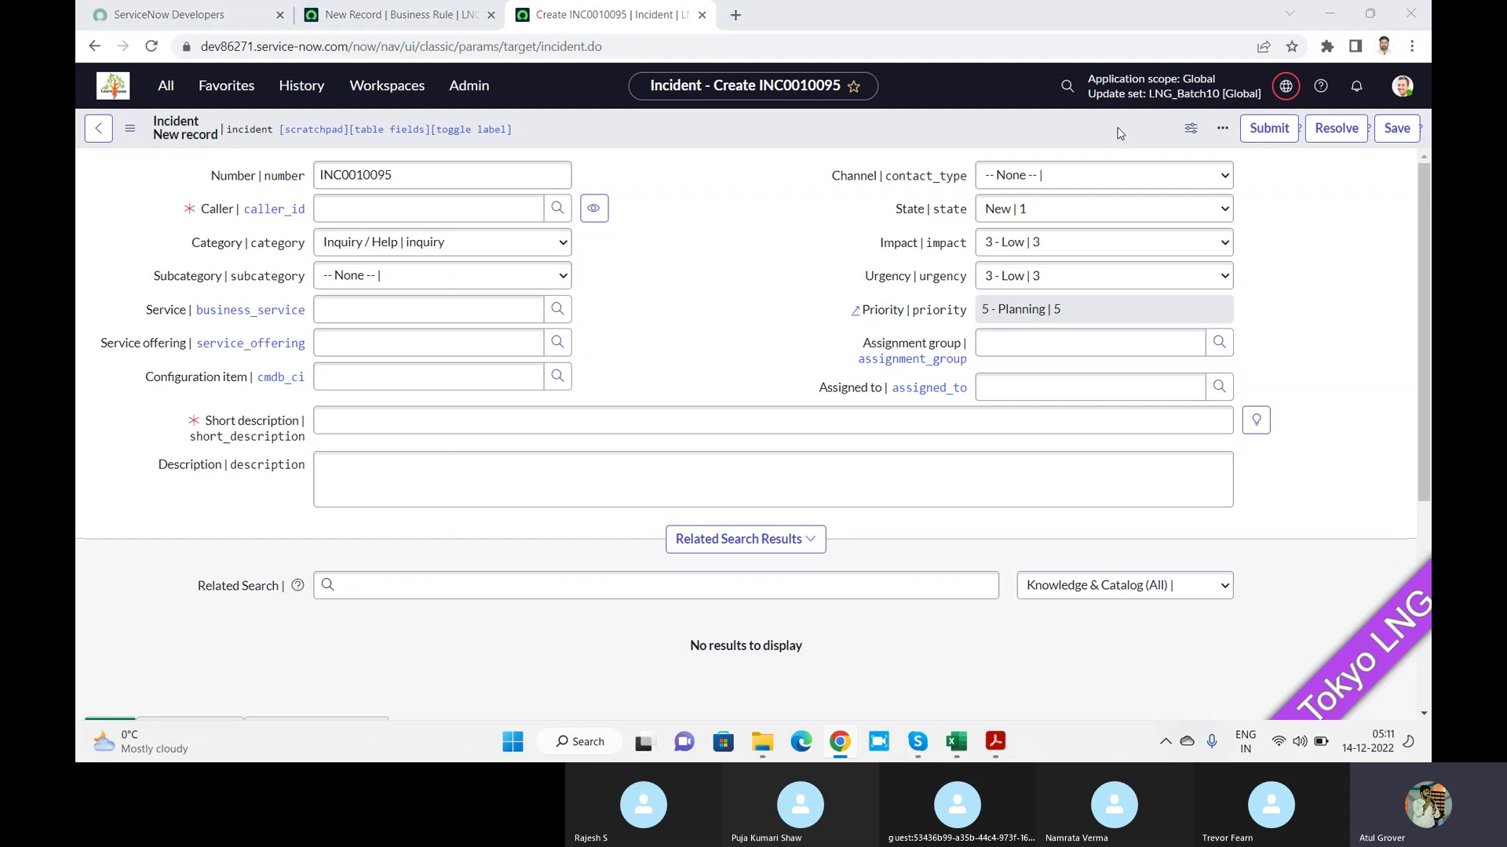
key(alt+Tab)
key(alt+Tab)
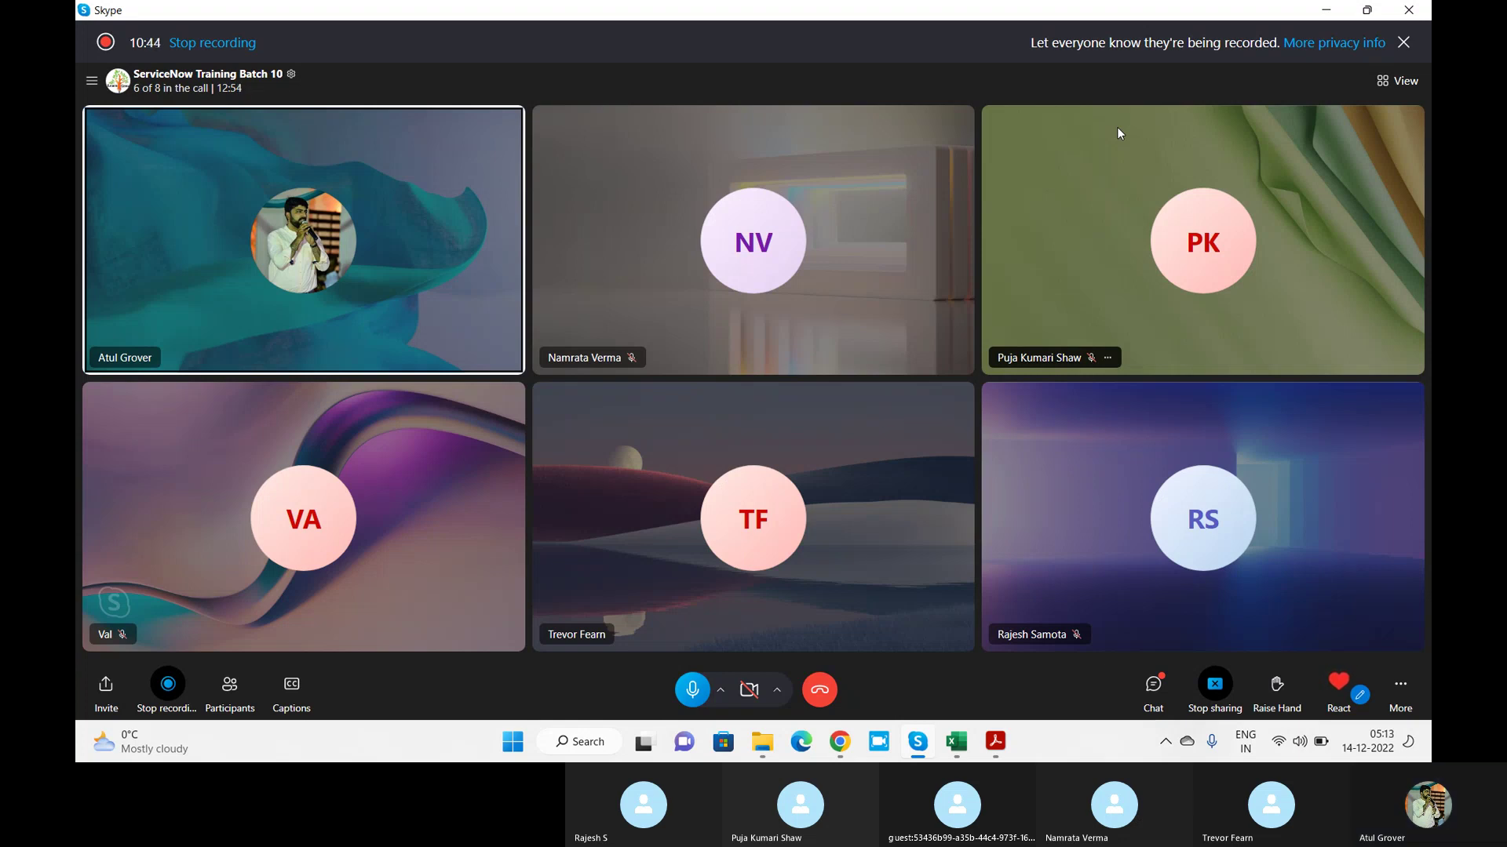
key(alt+Tab)
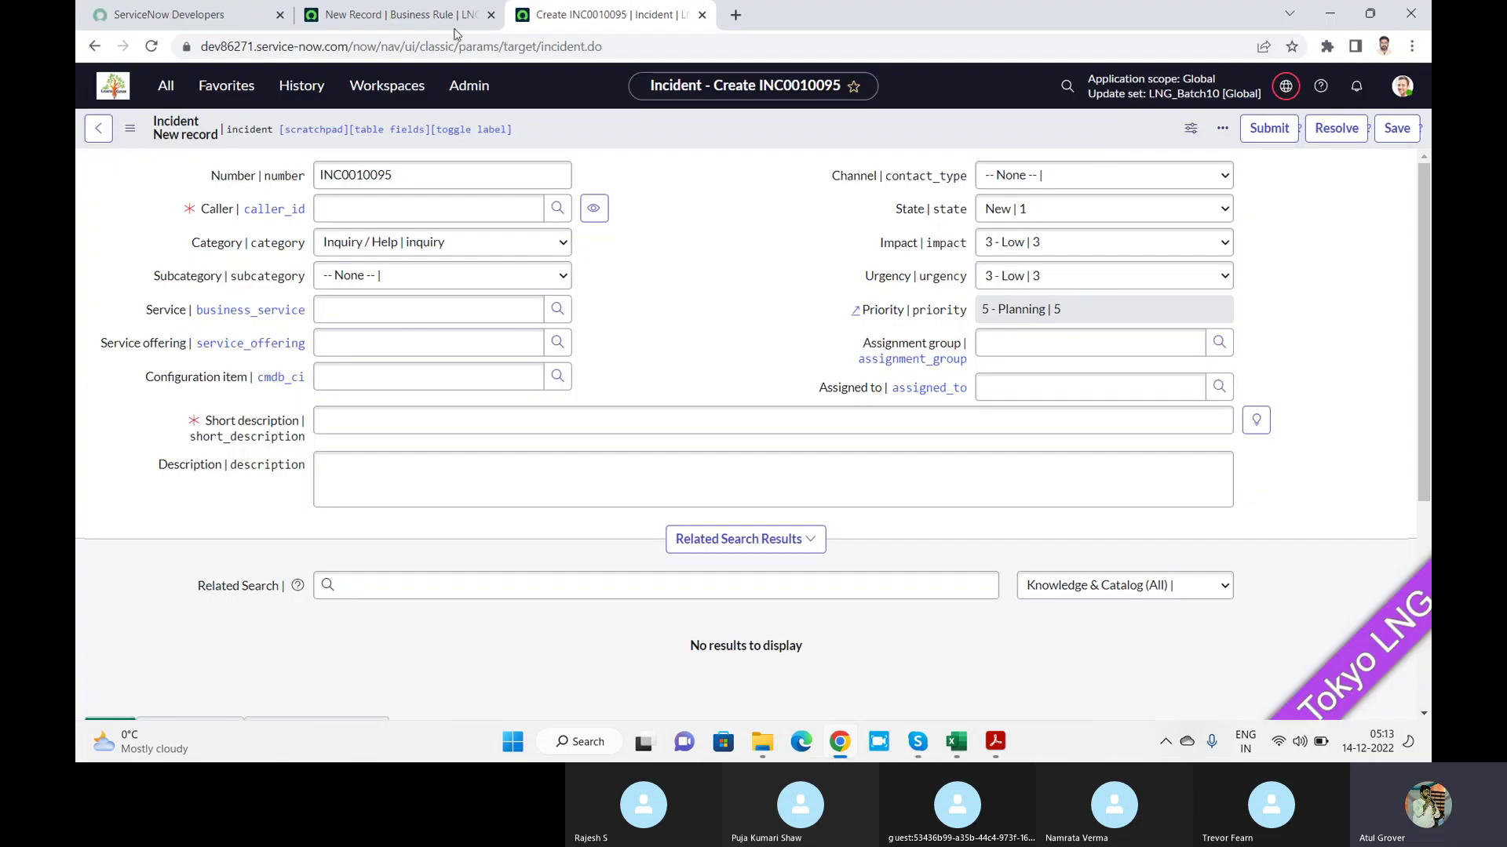
click(430, 17)
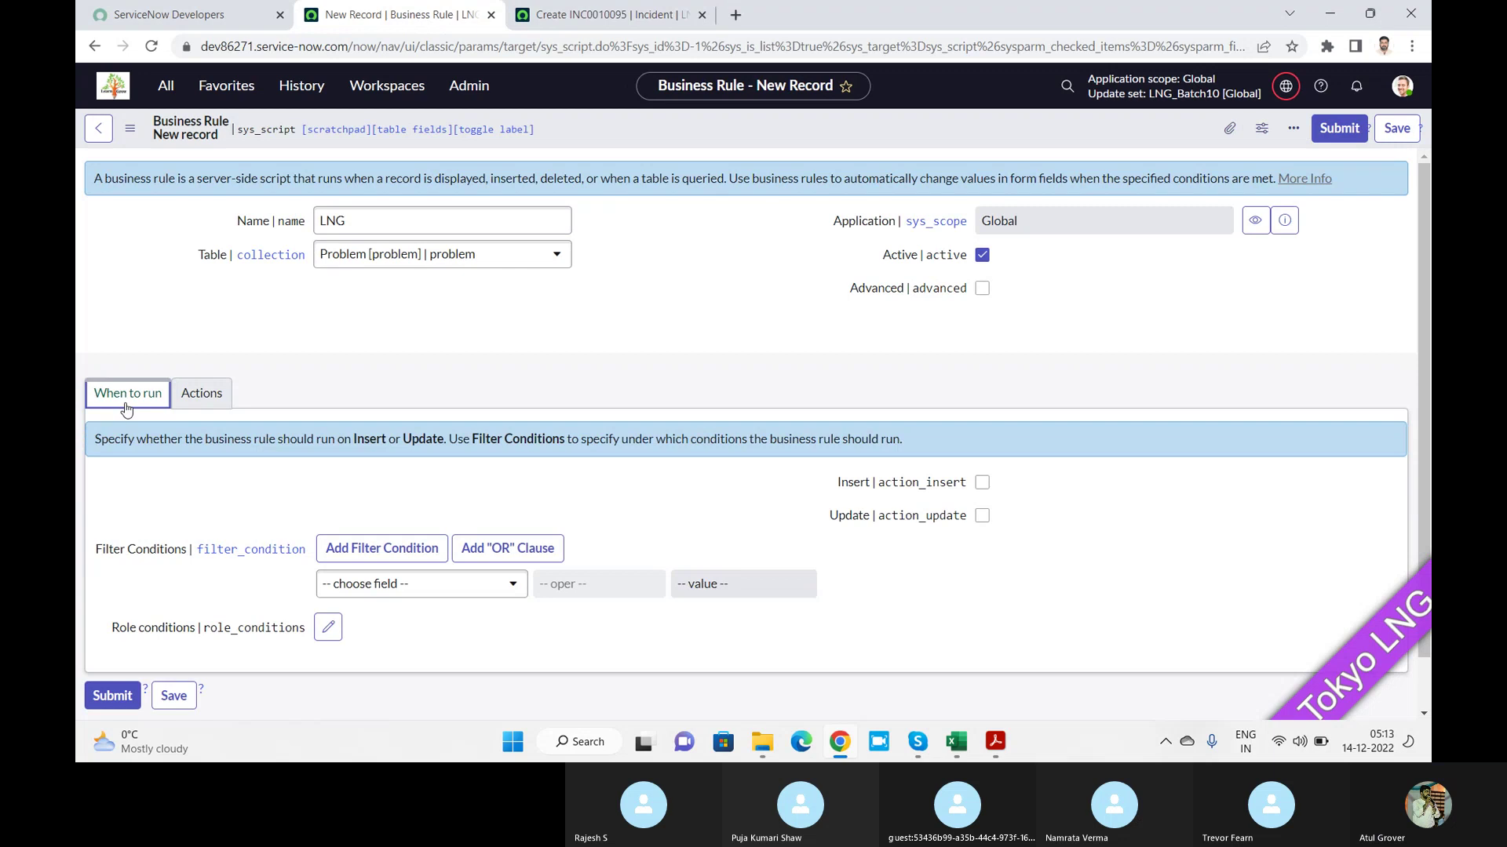
Set the business rule to run on Insert and Update, and enable its Advanced option
click(981, 483)
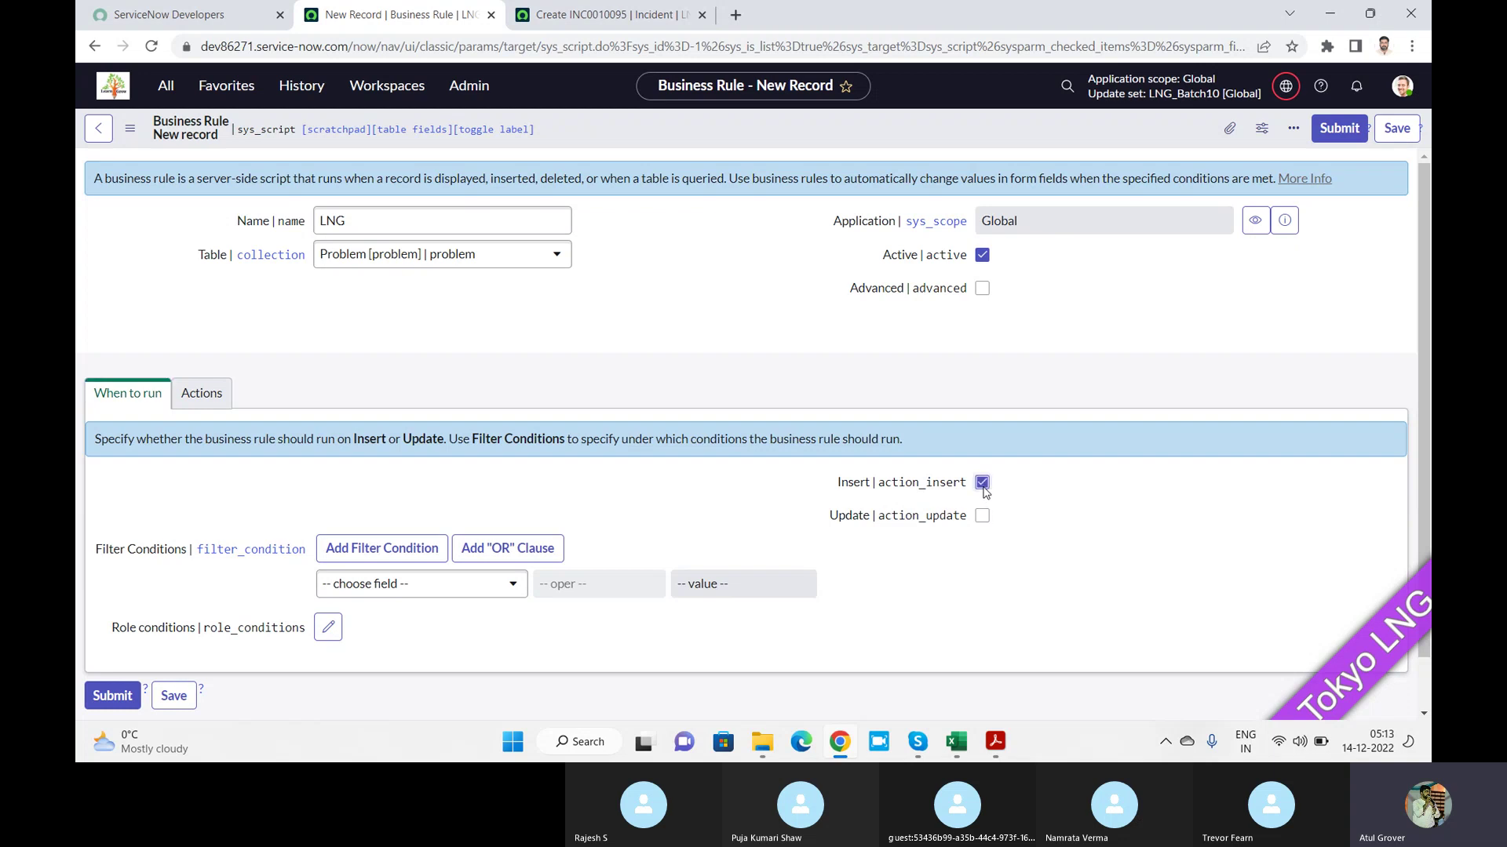
click(981, 517)
click(400, 495)
click(196, 396)
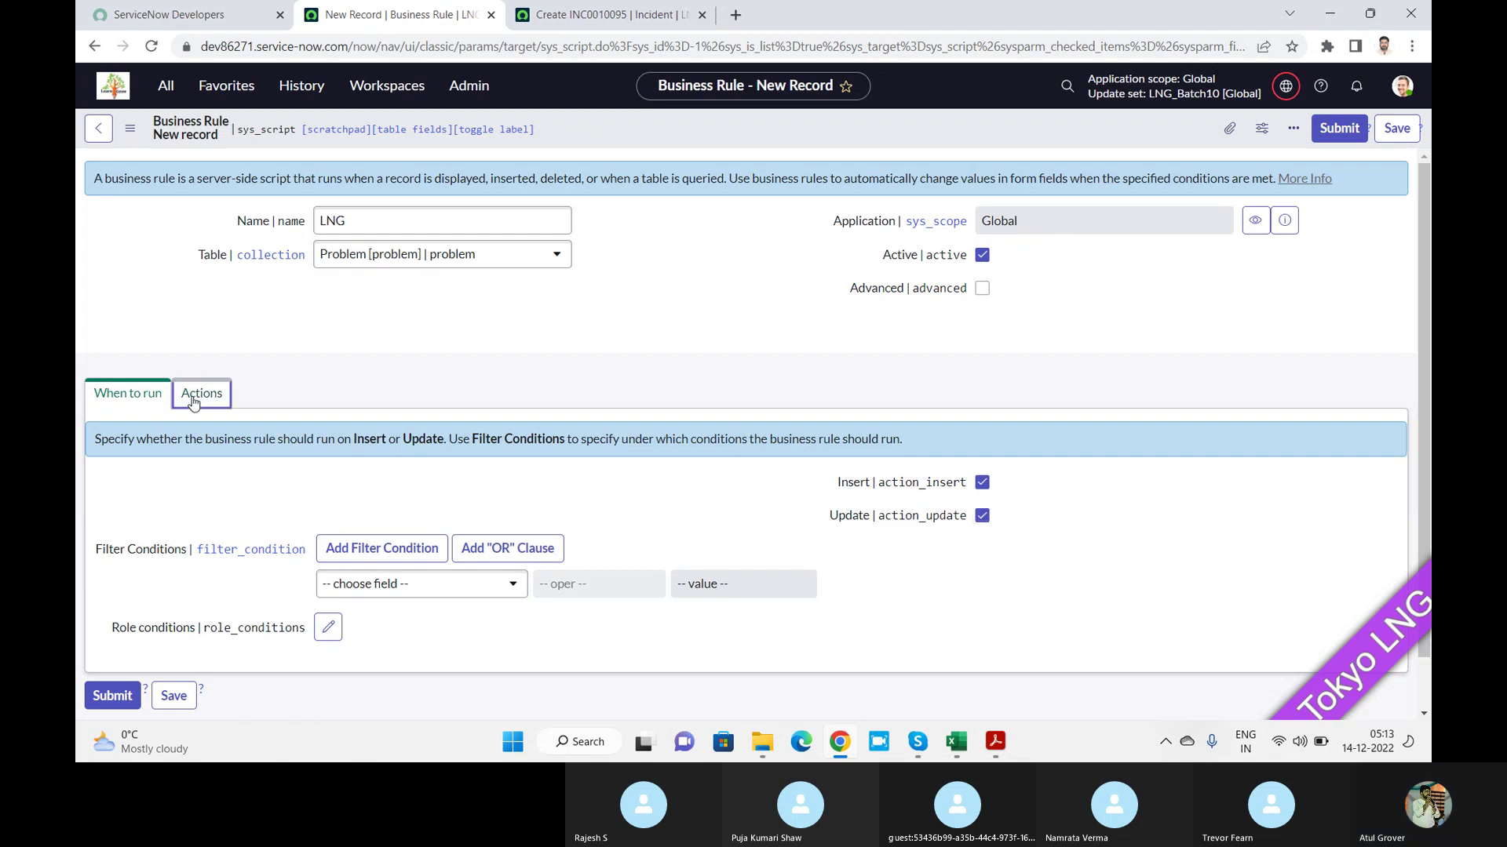
click(128, 395)
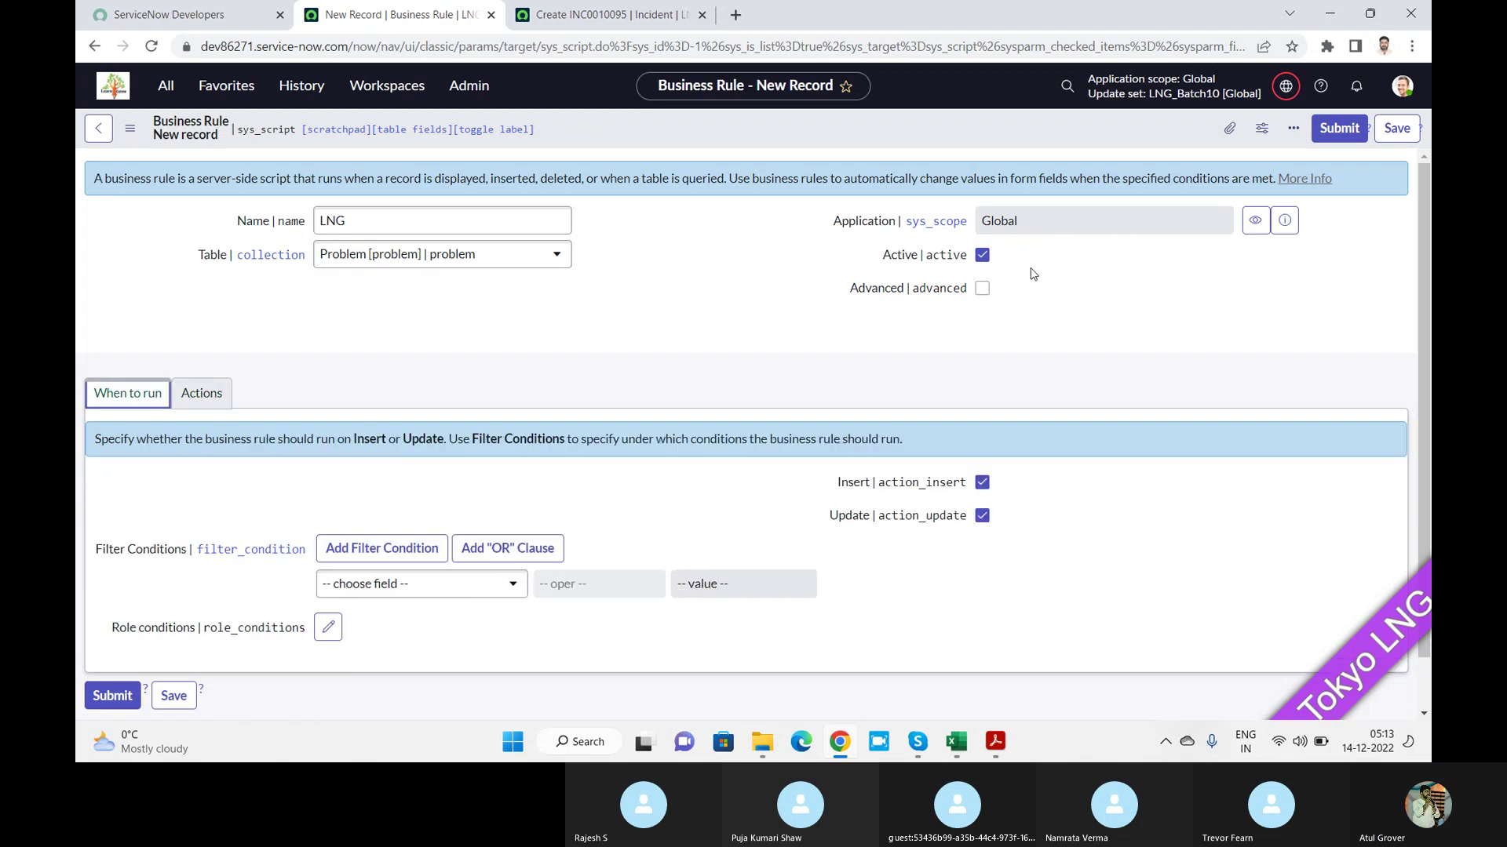
click(990, 291)
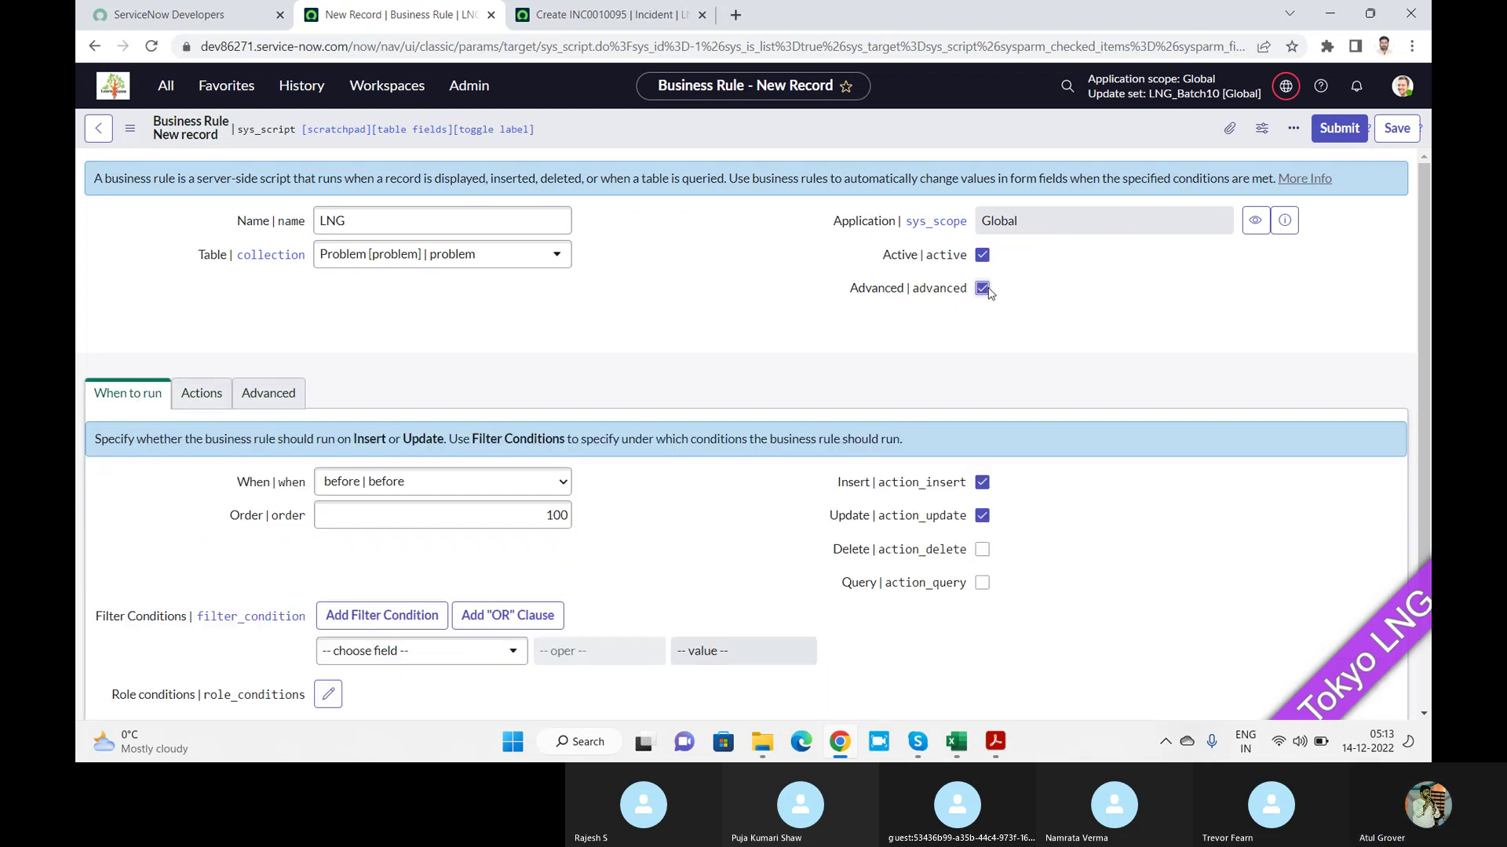
Compare the form with the Advanced option on and off, and leave Advanced disabled for the business rule
click(982, 289)
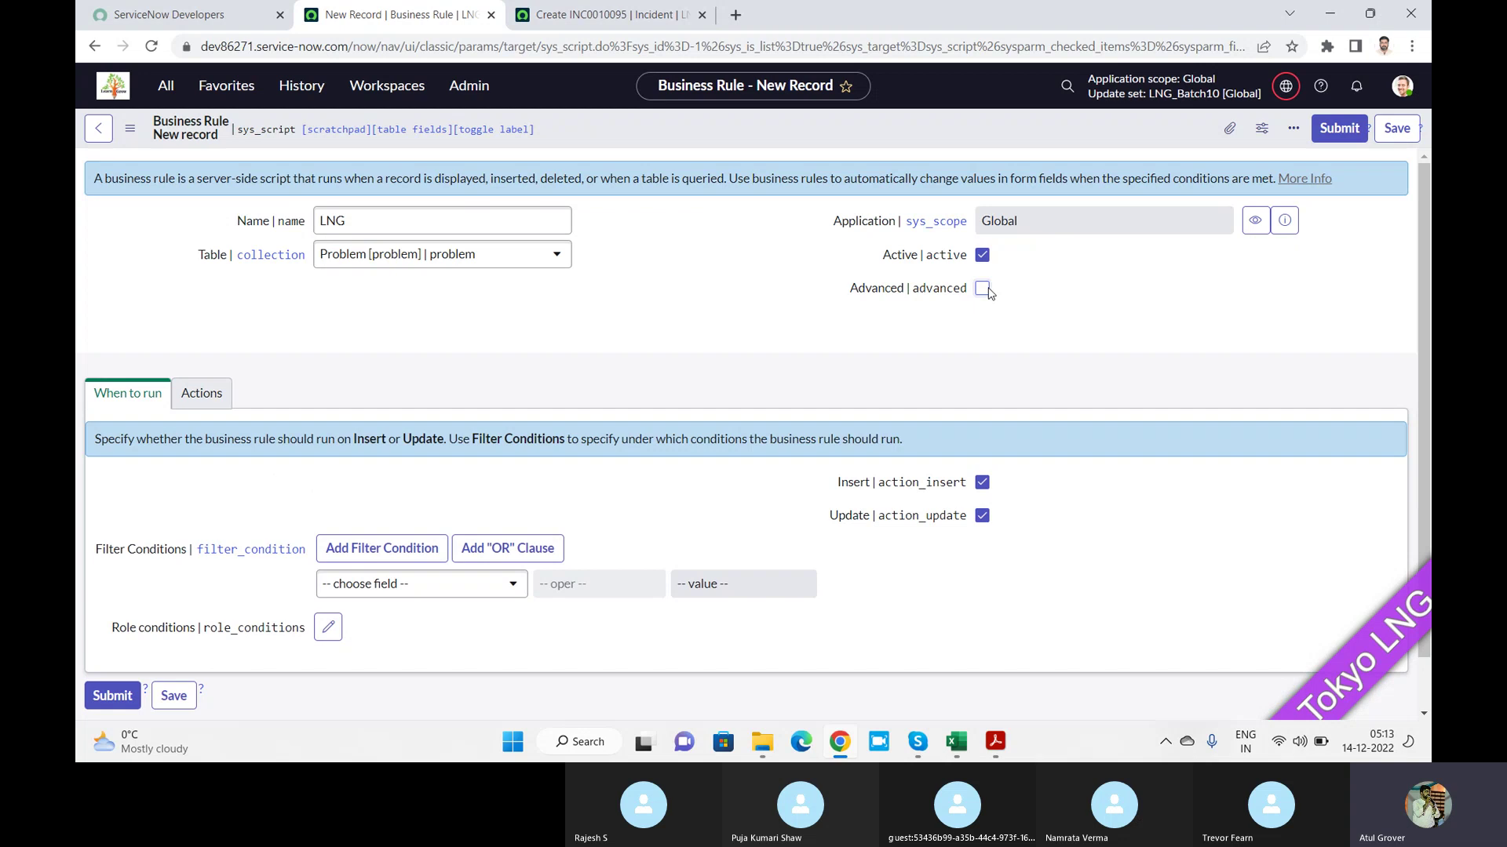
click(985, 289)
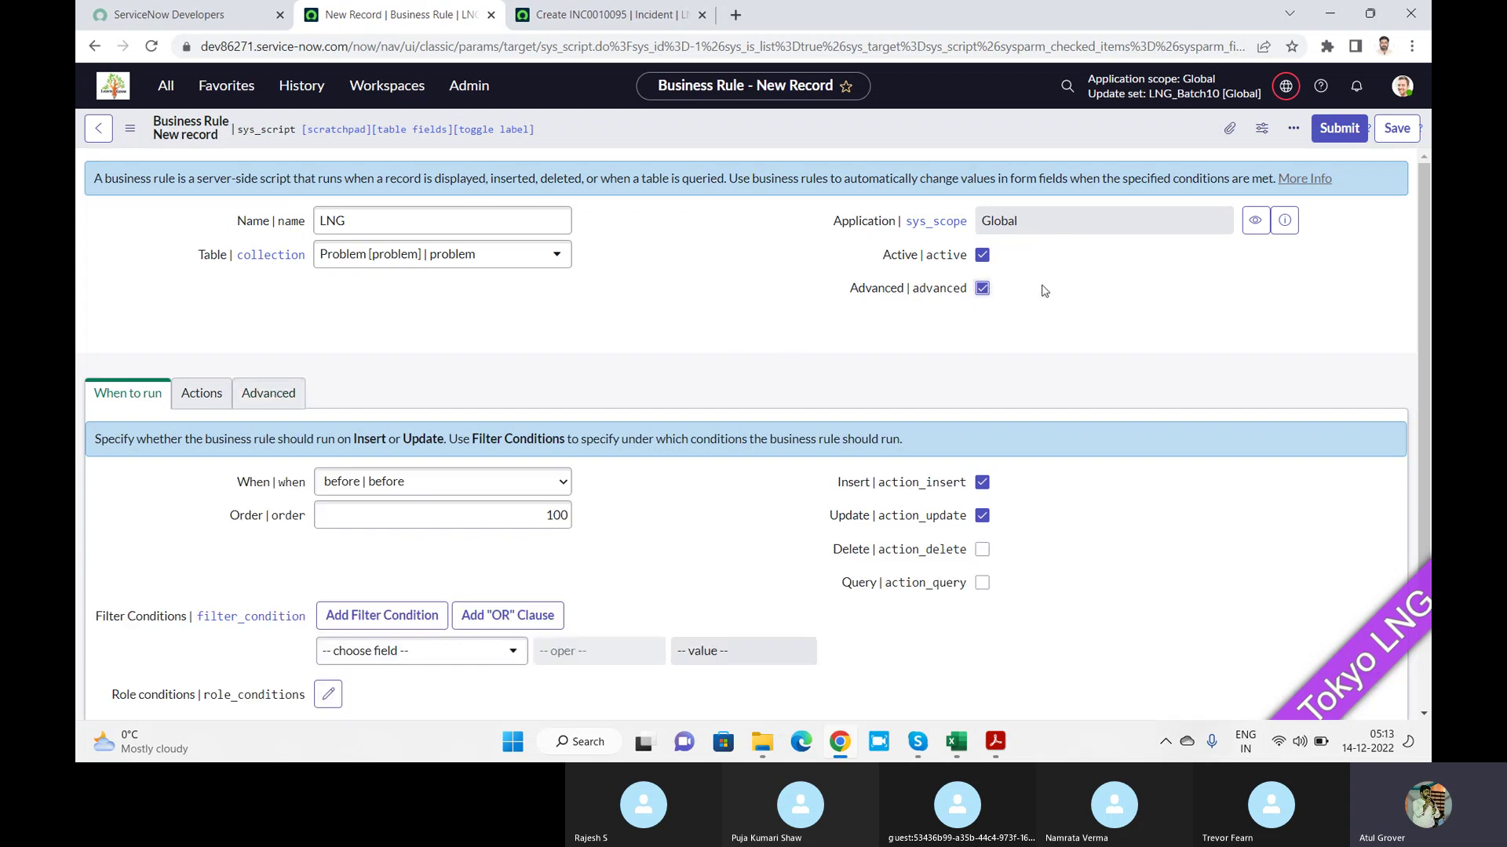
click(982, 289)
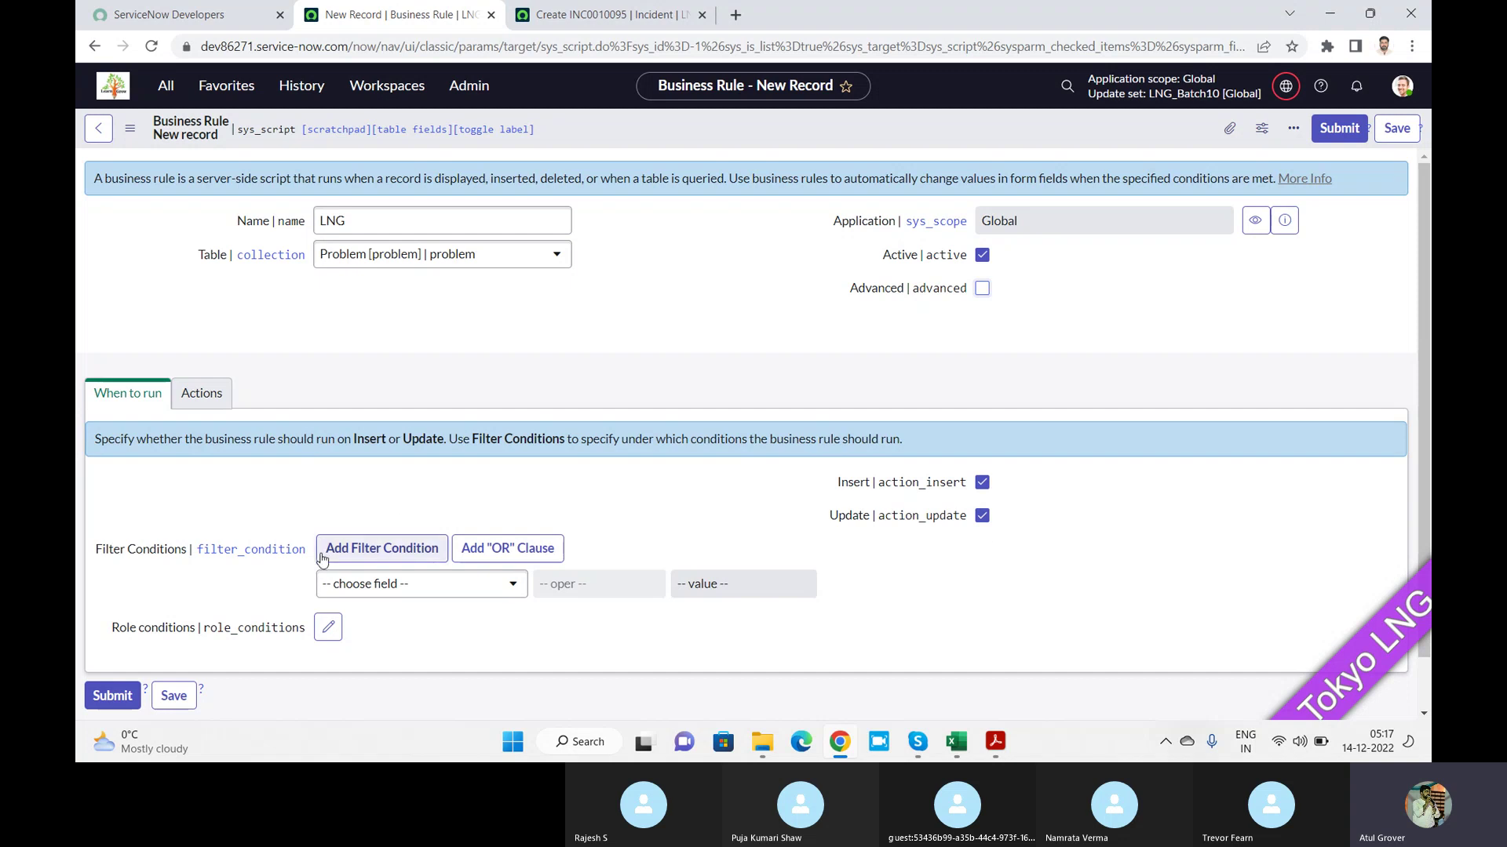
Add a filter condition so the rule runs when Assigned to is Problem Coordinator A
click(429, 595)
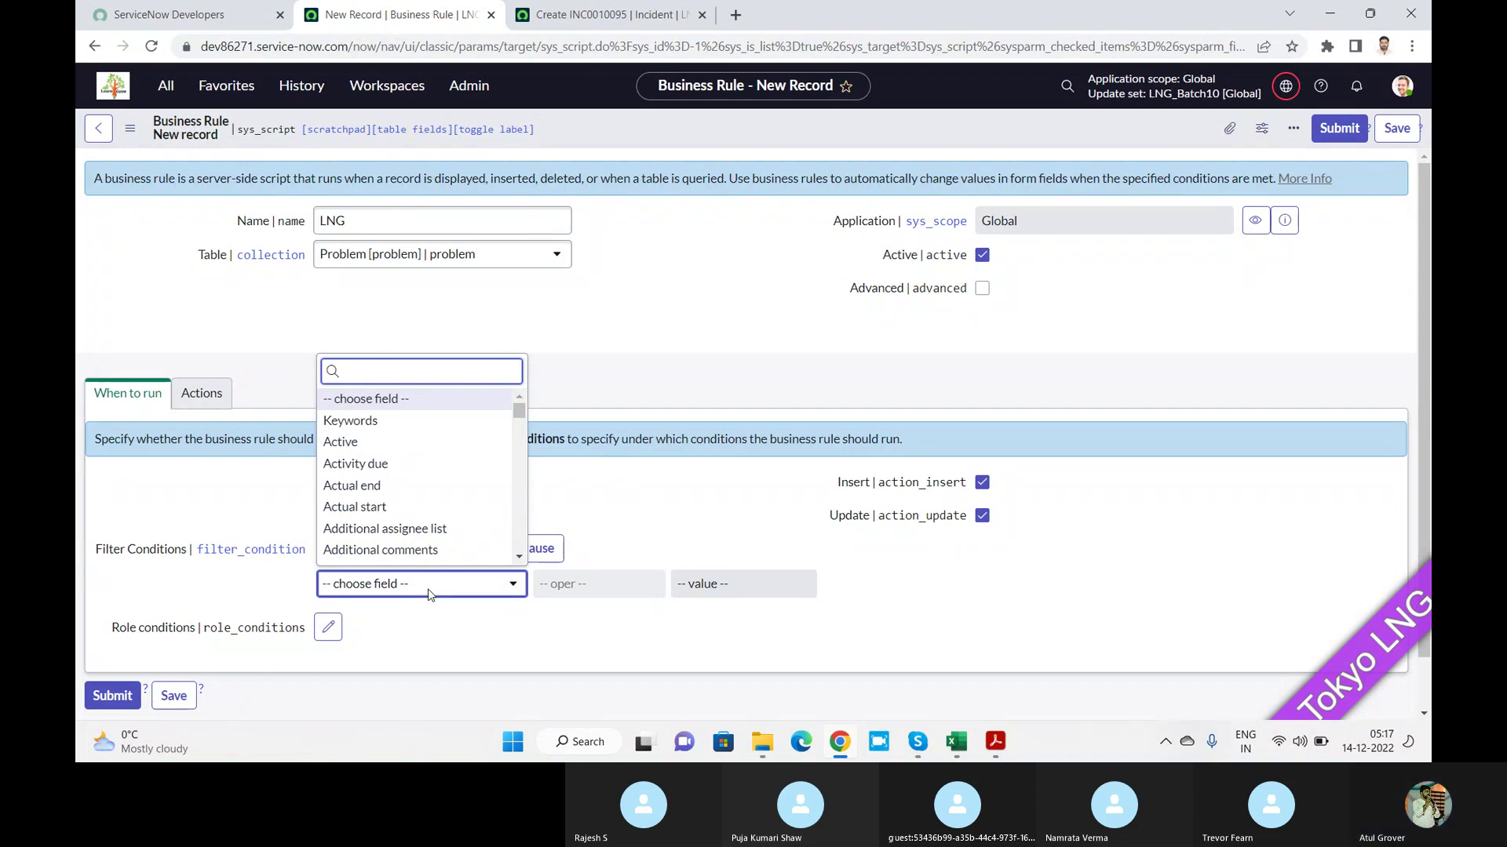
text(assi)
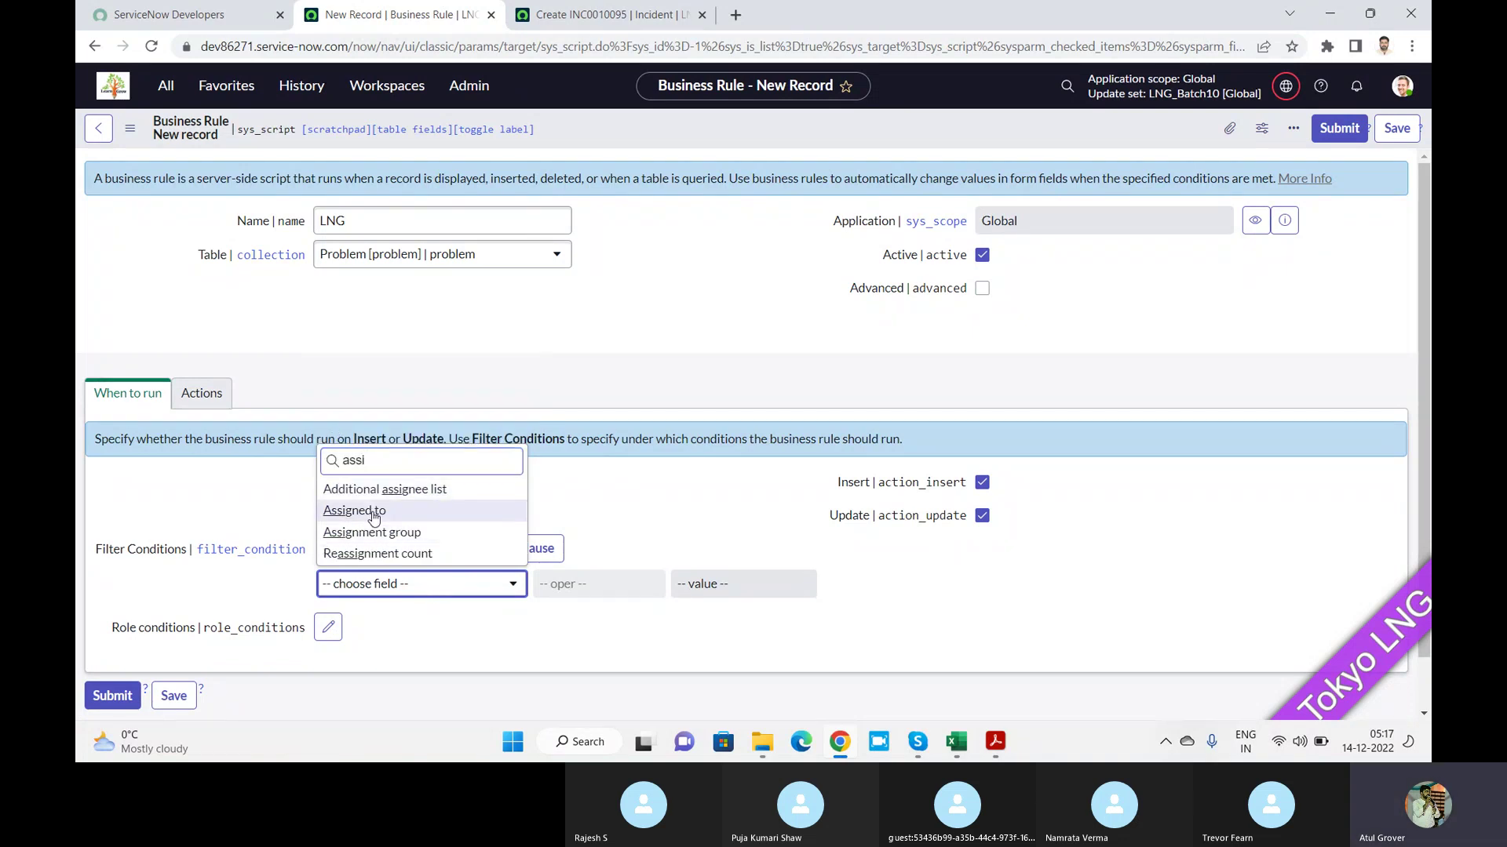
click(373, 518)
click(716, 590)
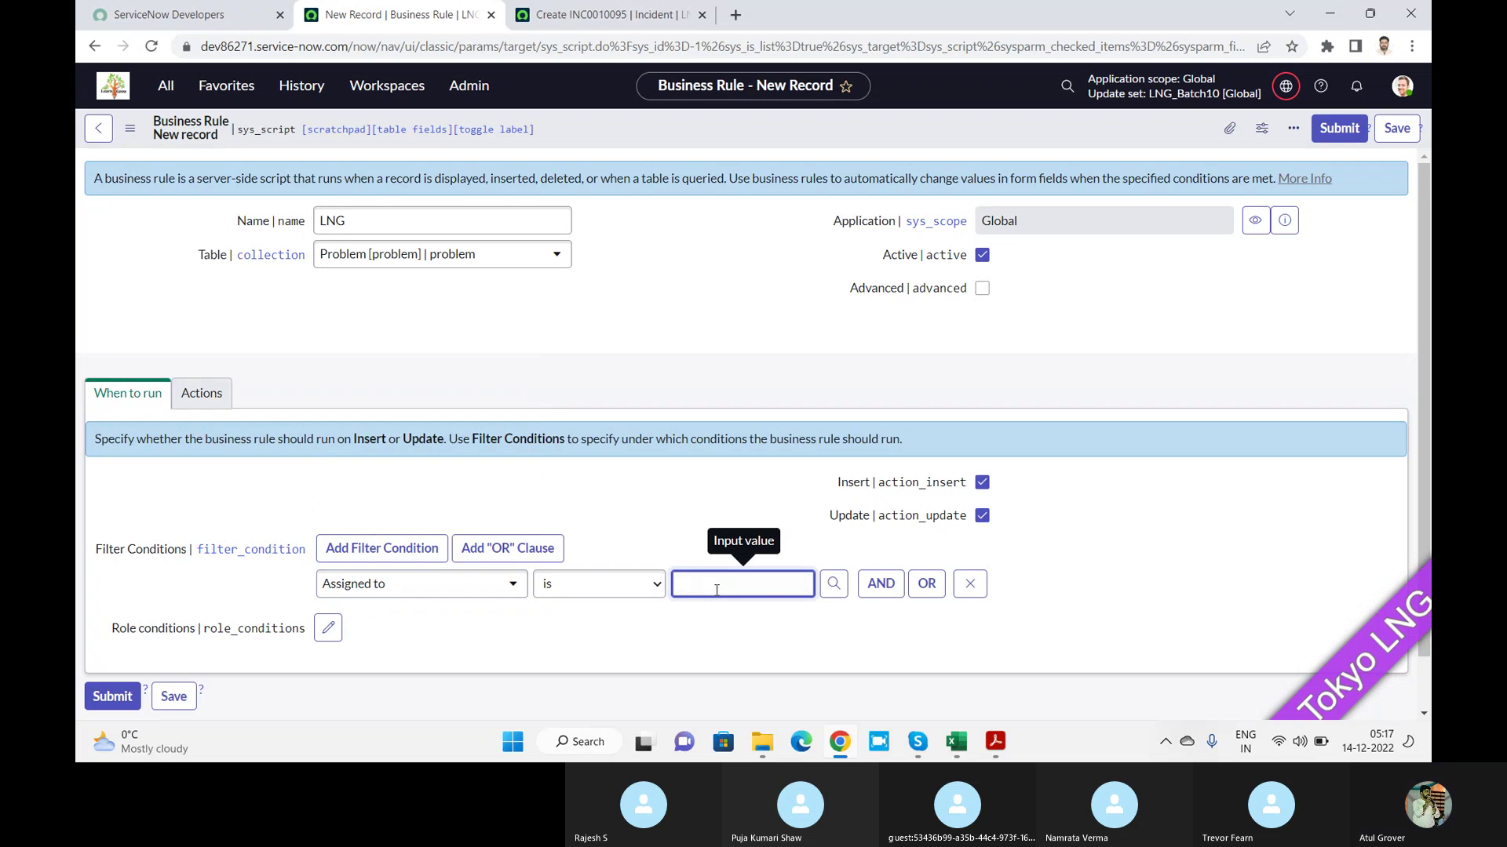
text(*por)
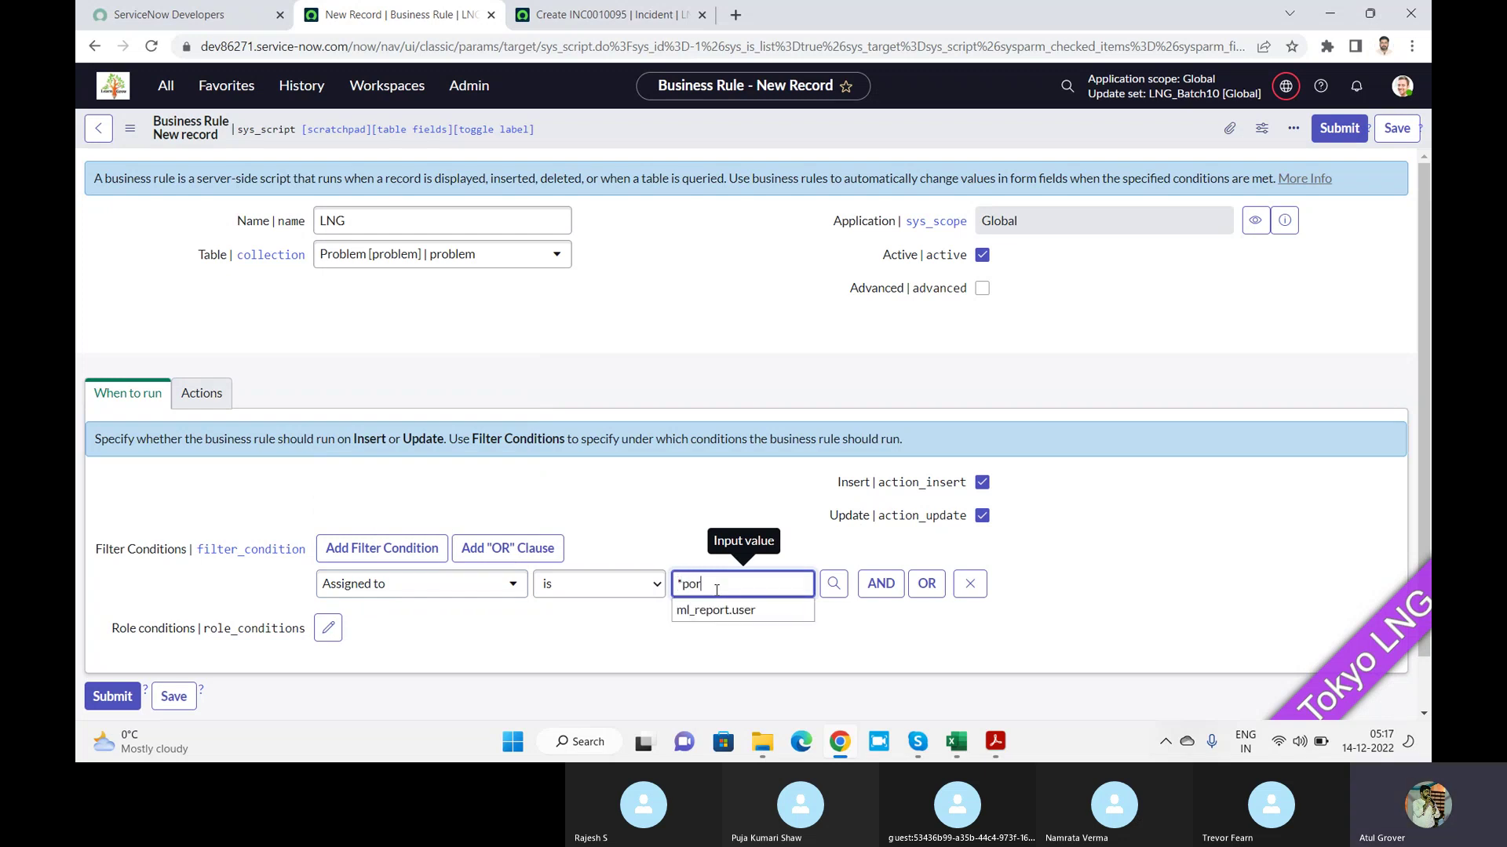
key(BackSpace)
key(BackSpace)
key(BackSpace)
text(prob)
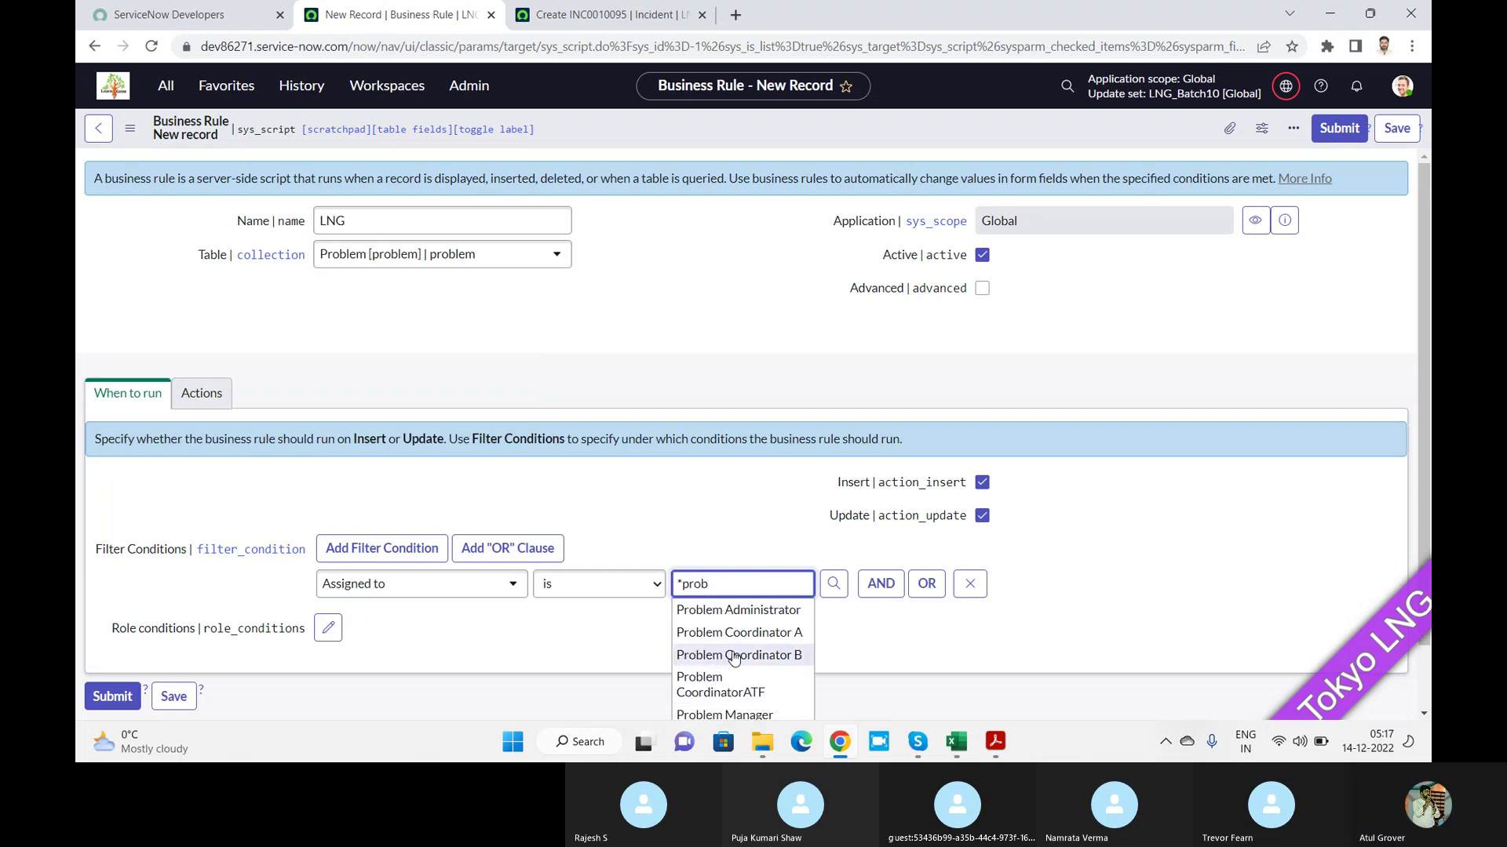
click(737, 640)
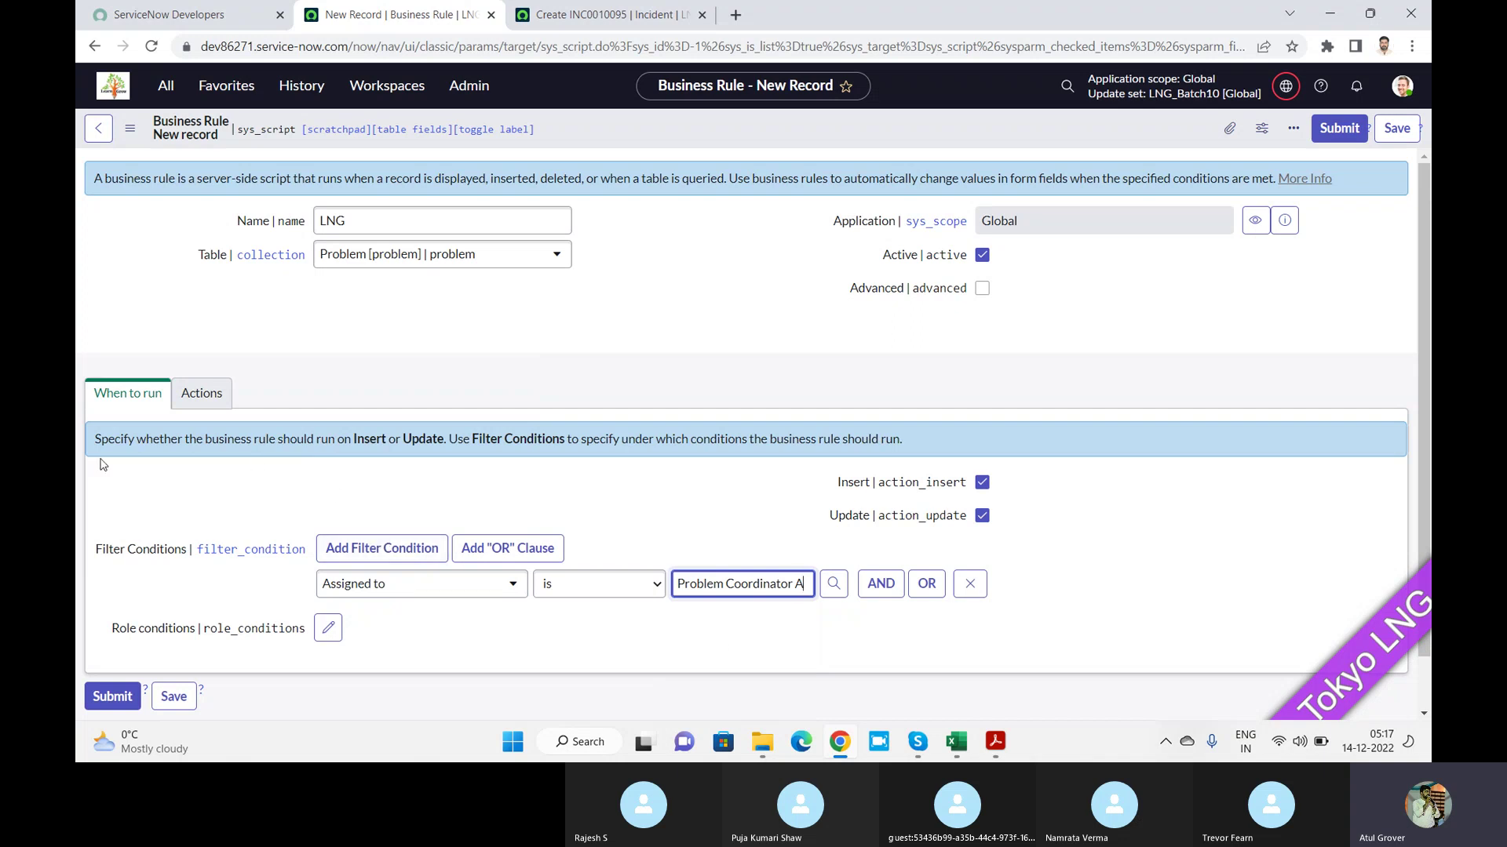
In the rule's actions, set the First reported by field to INC0000003
click(202, 396)
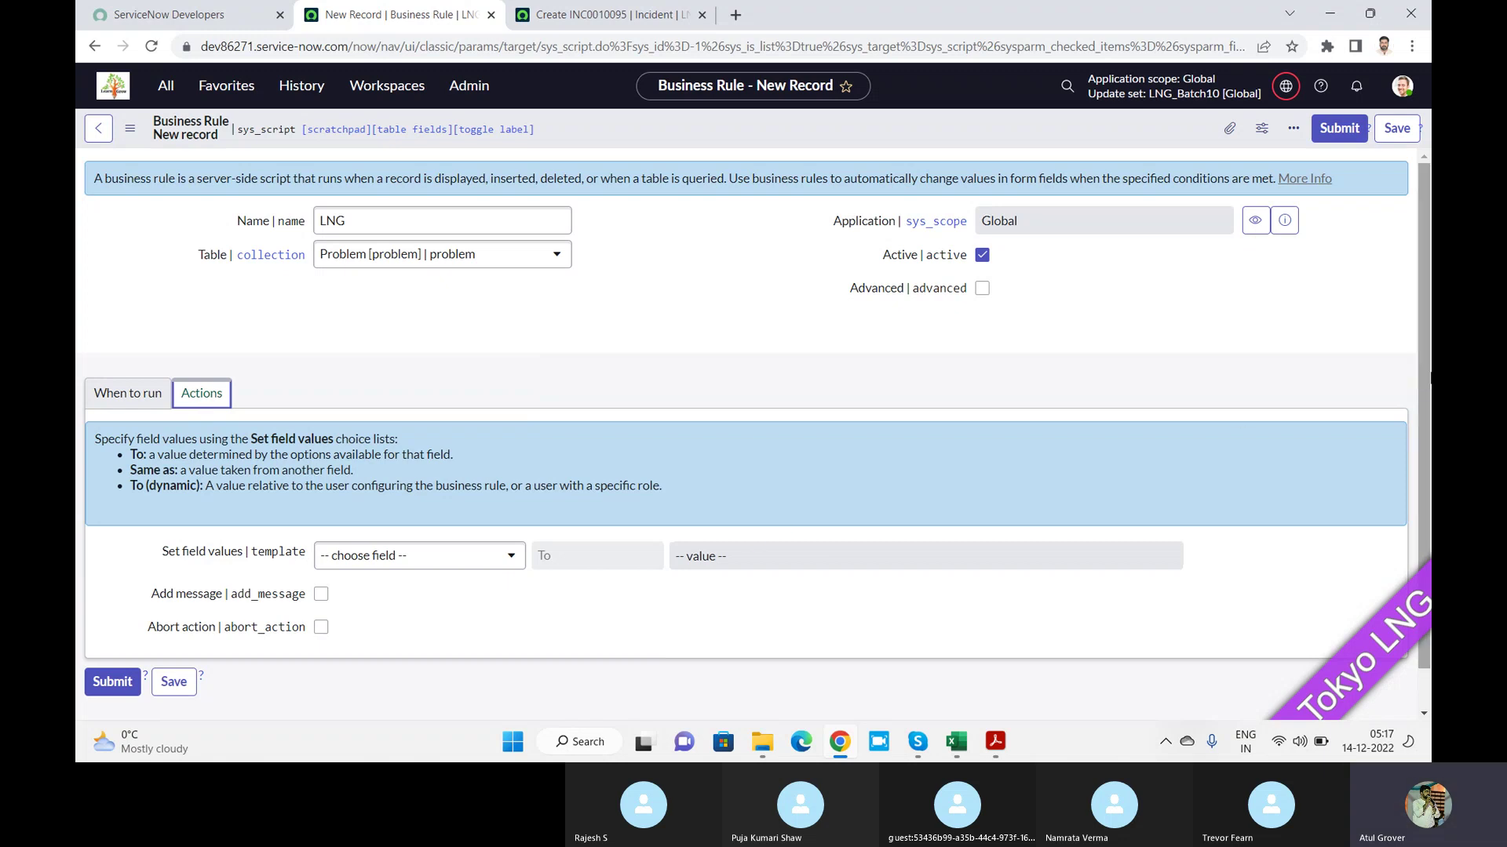
scroll(1427, 448, down, 1)
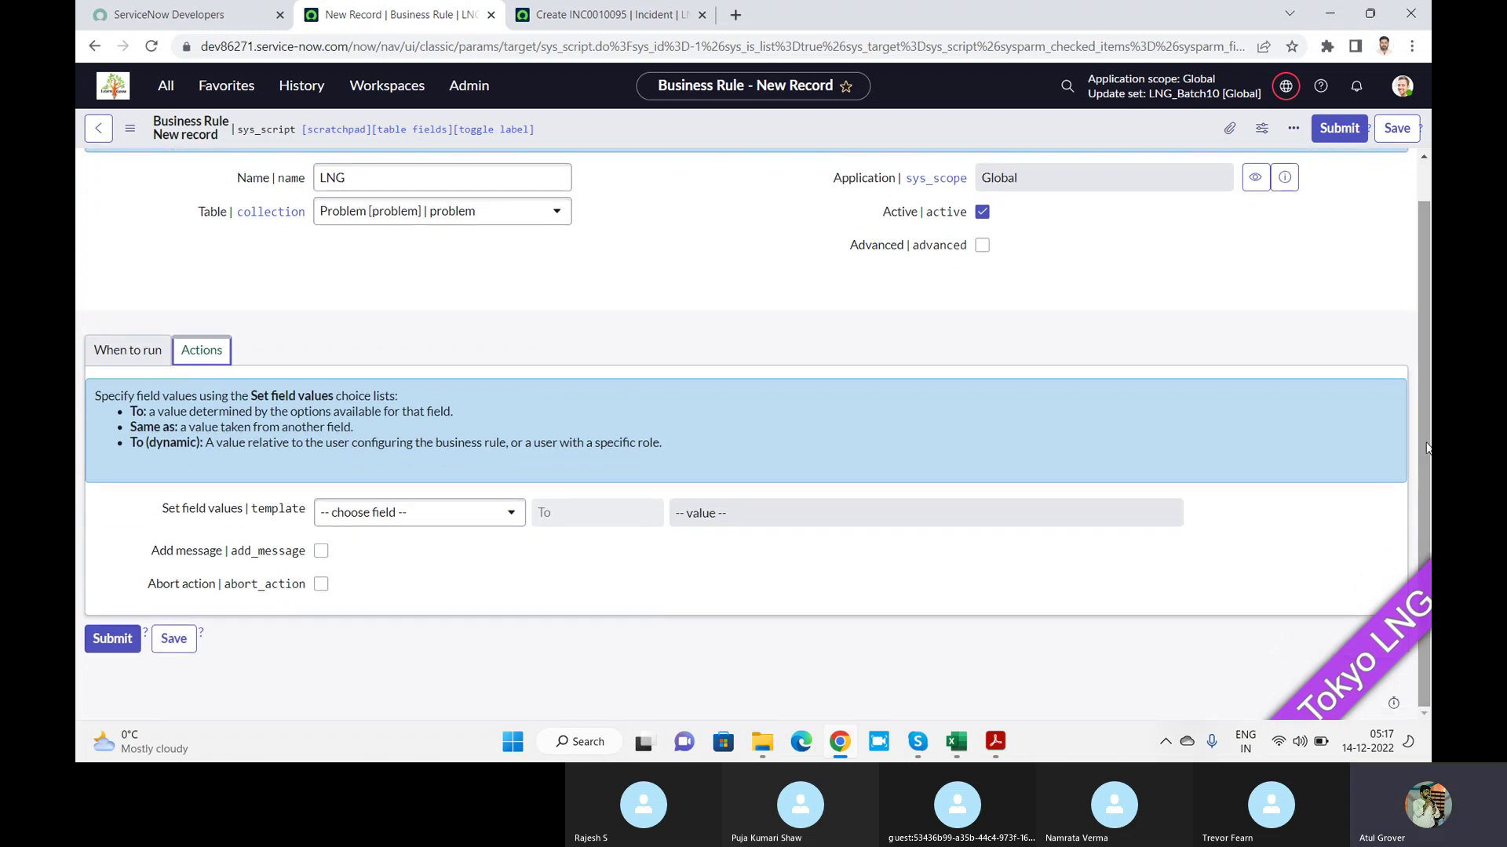
click(427, 518)
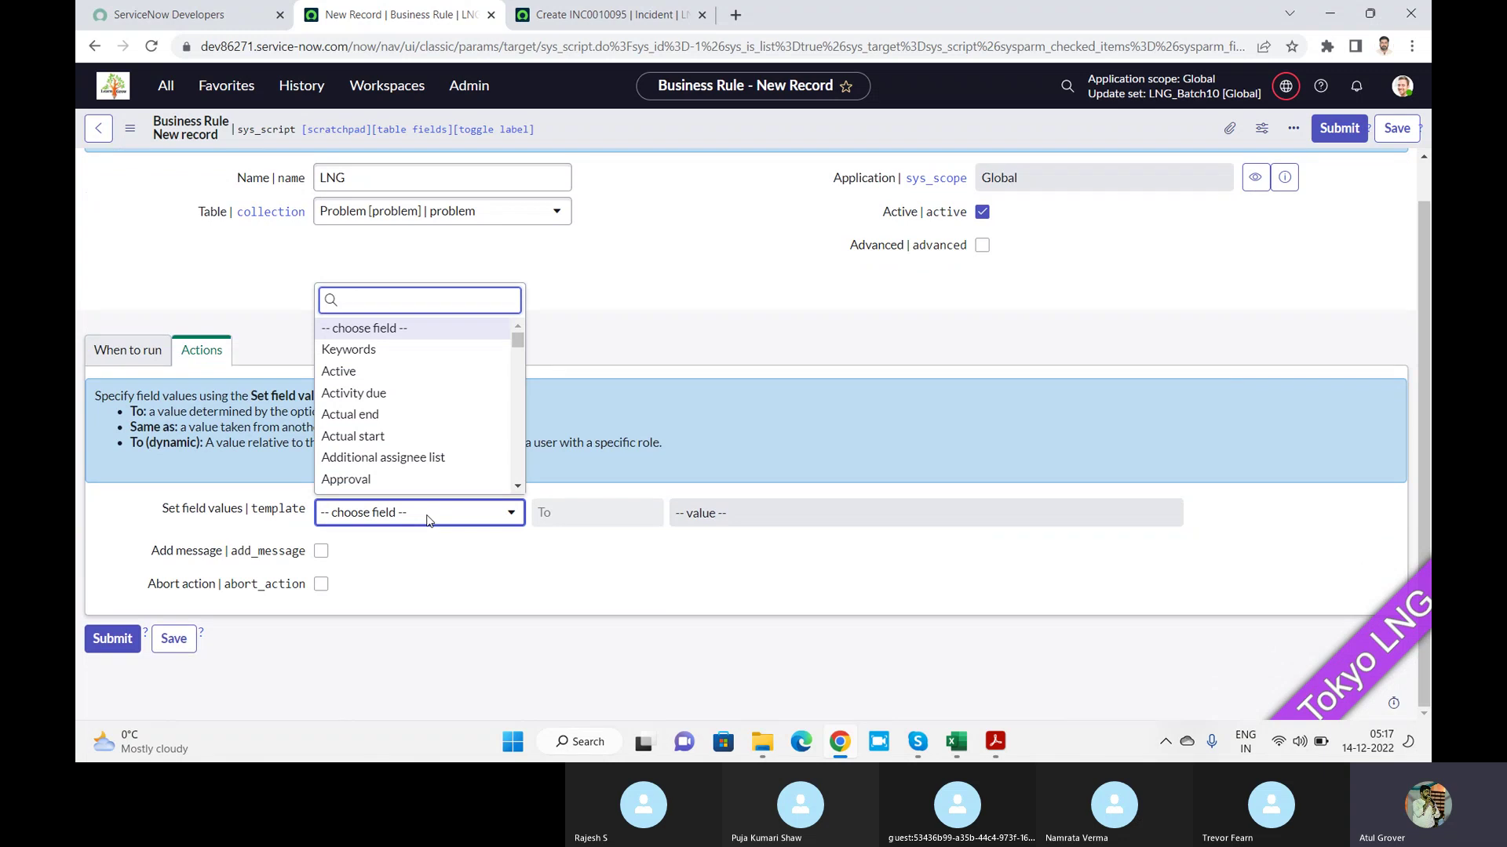
text(fir)
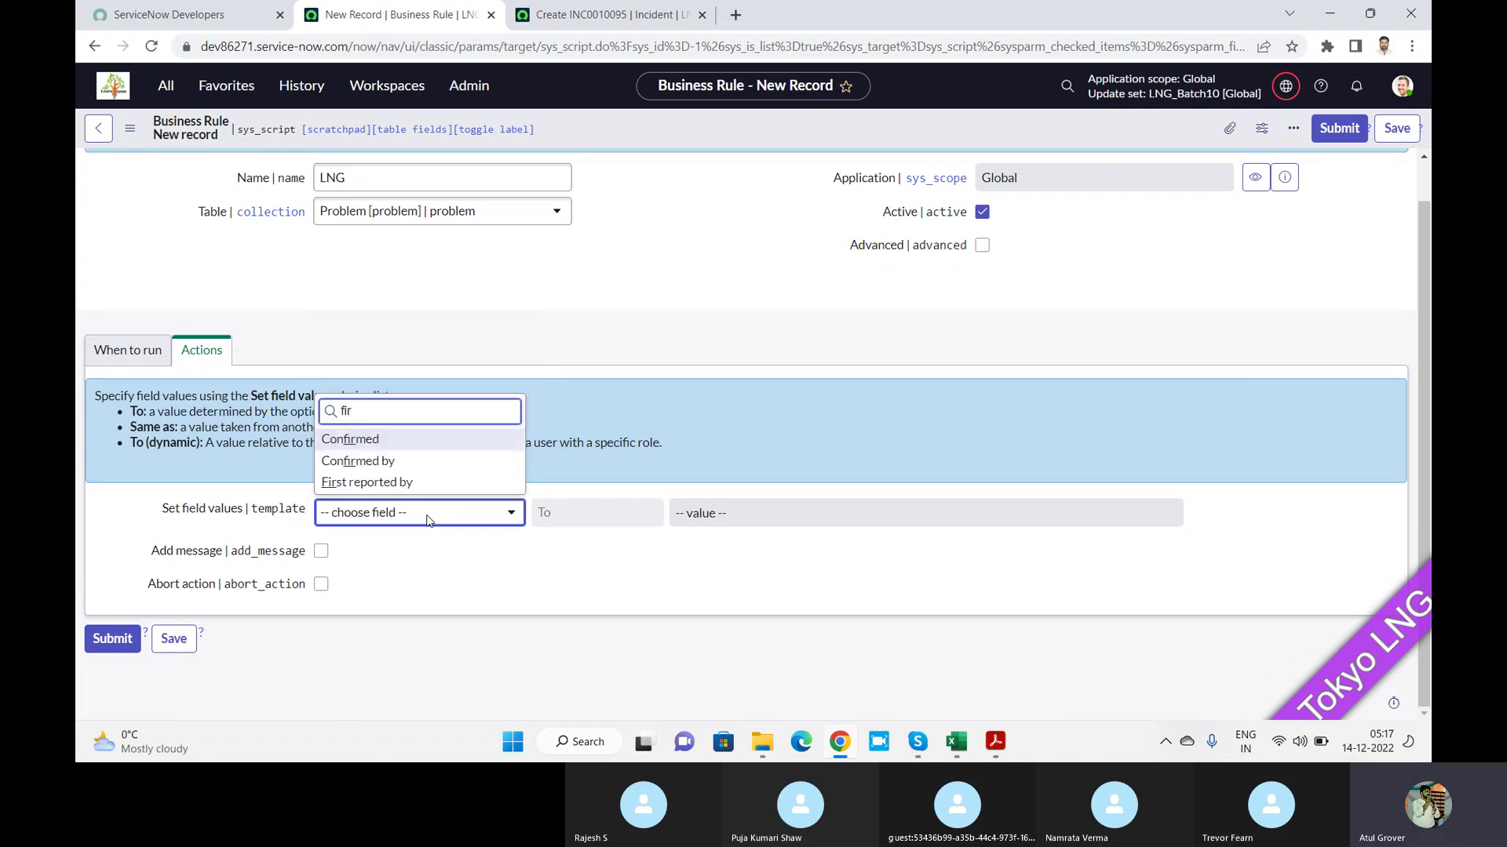
click(400, 482)
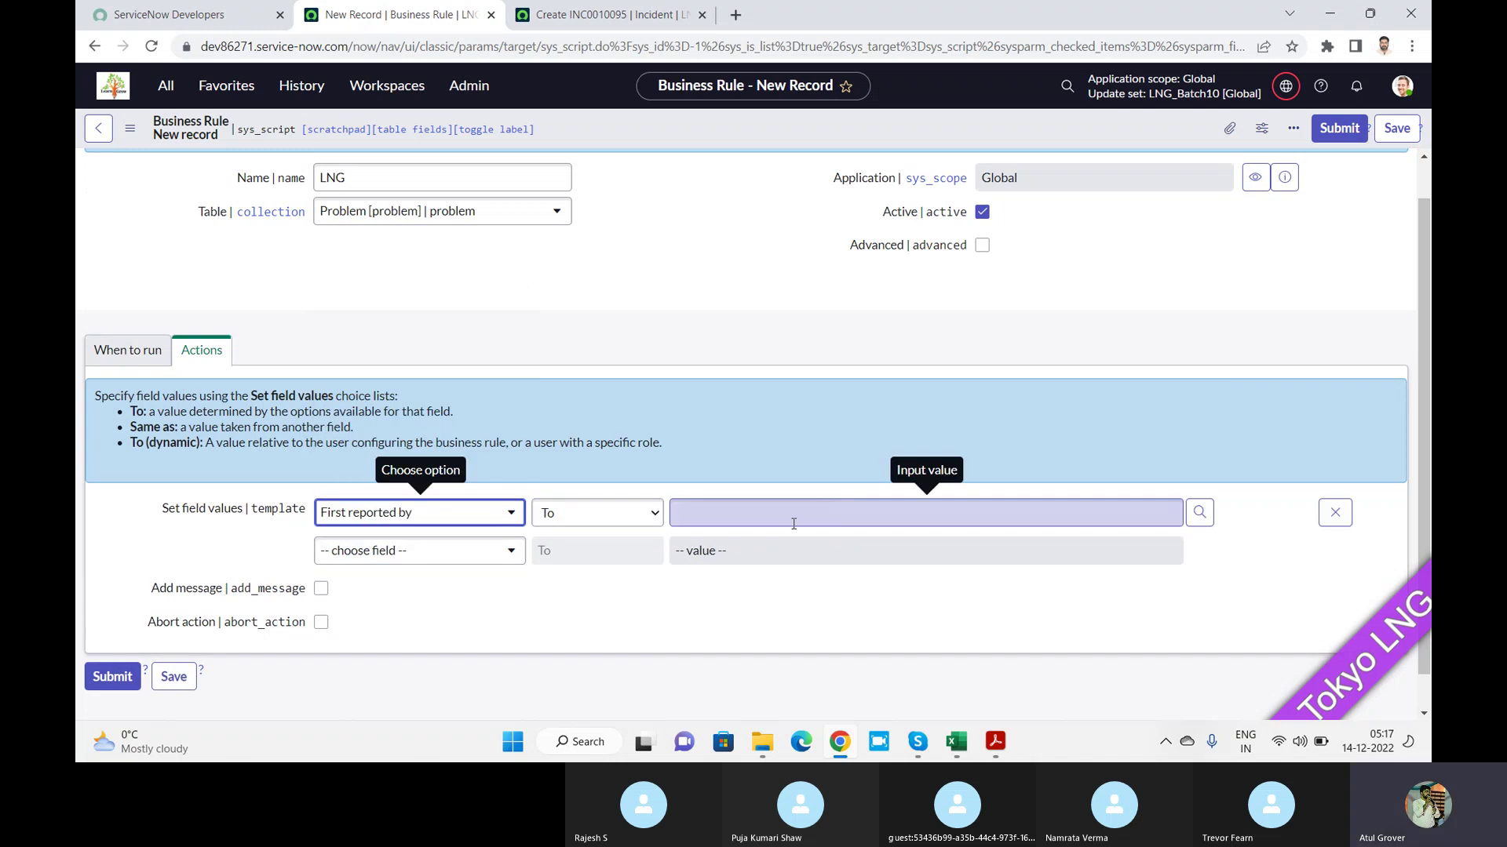
click(793, 524)
text(INC)
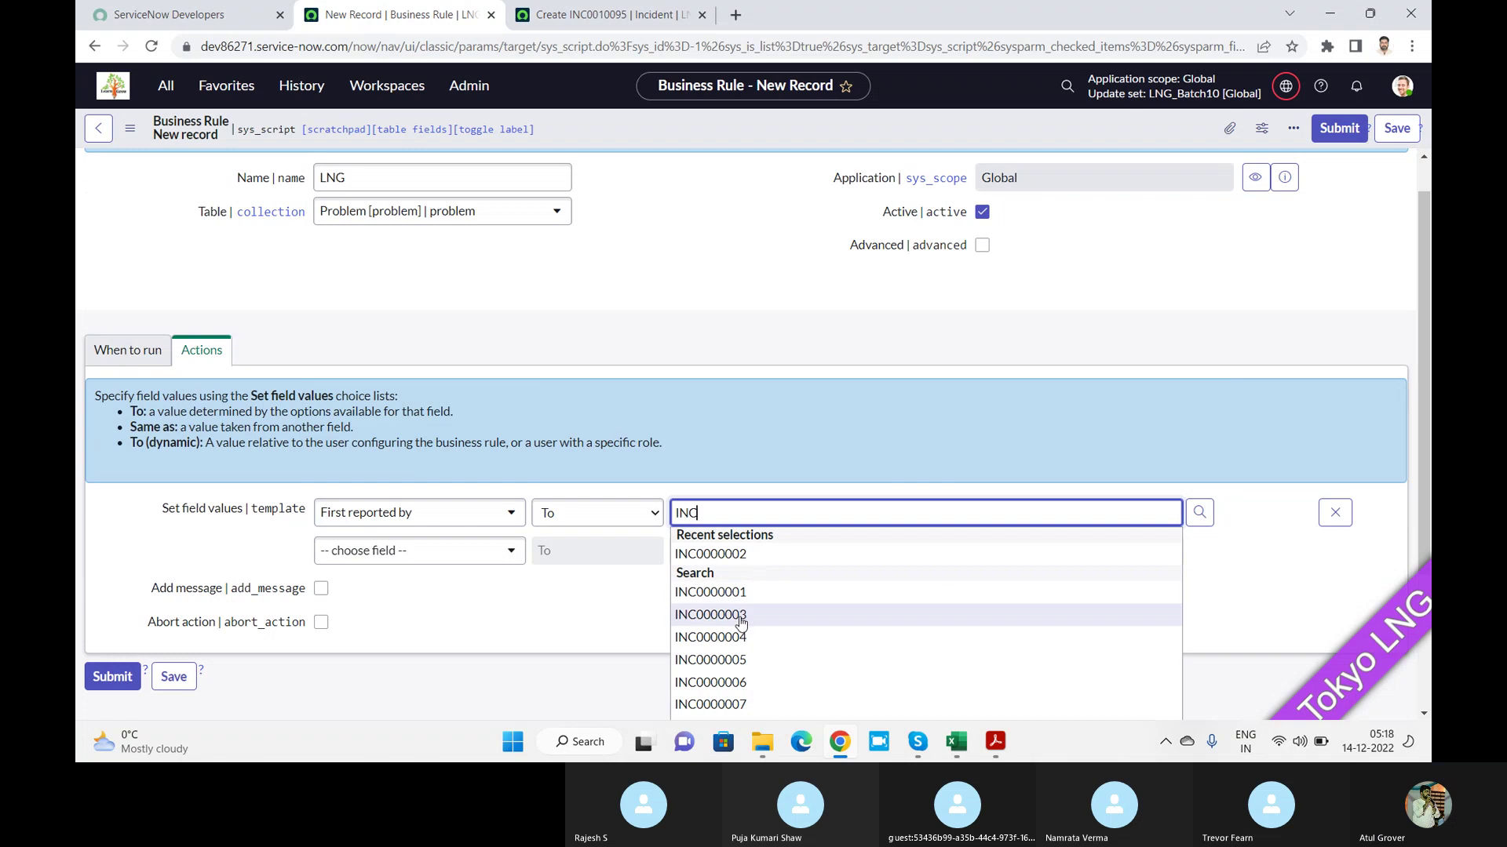
click(741, 623)
Add a second field value action that sets Description to "Helloo"
click(444, 550)
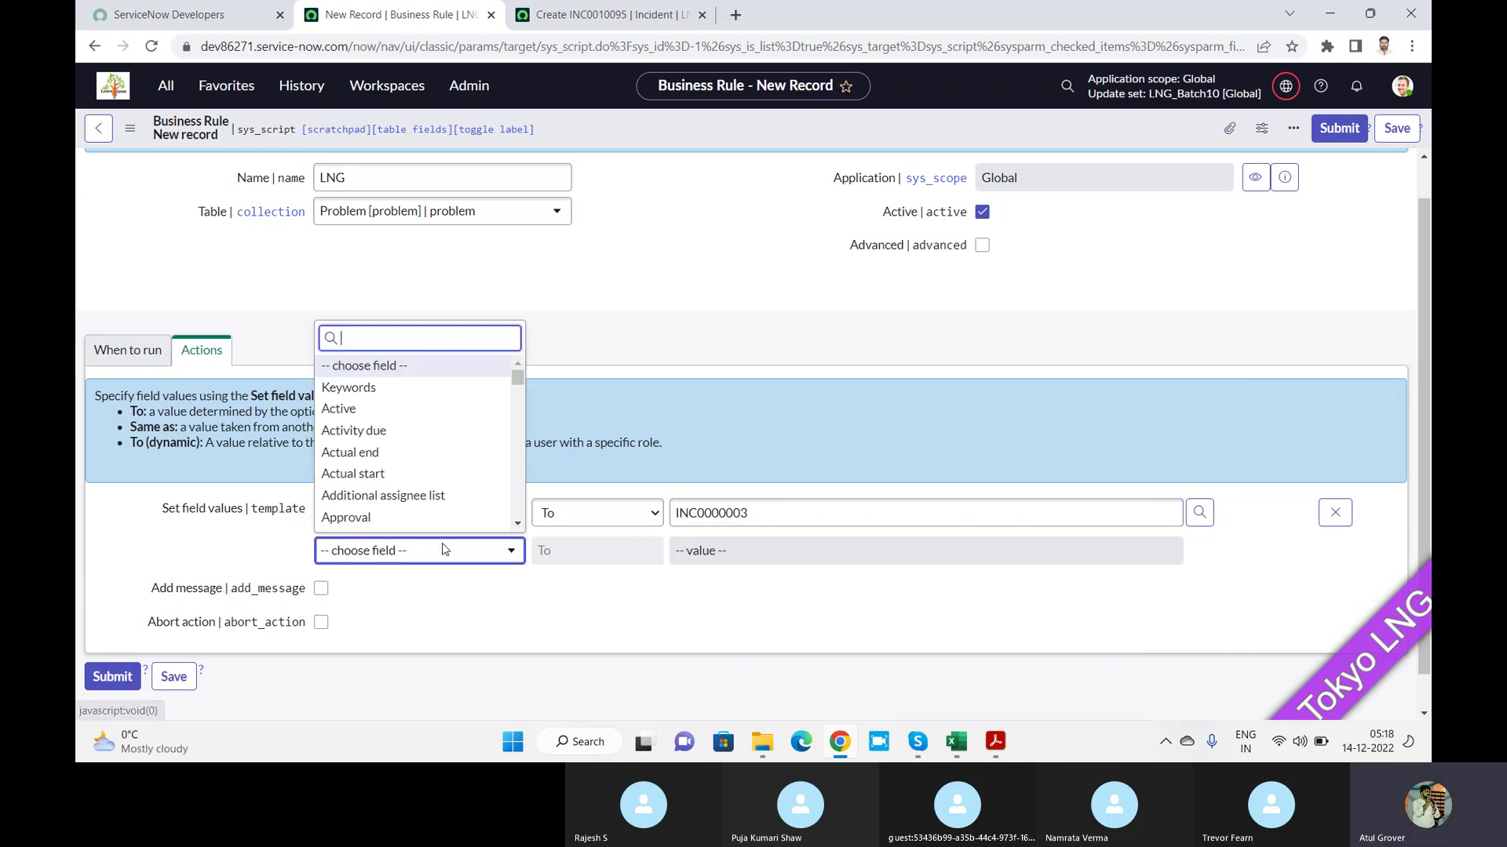
text(des)
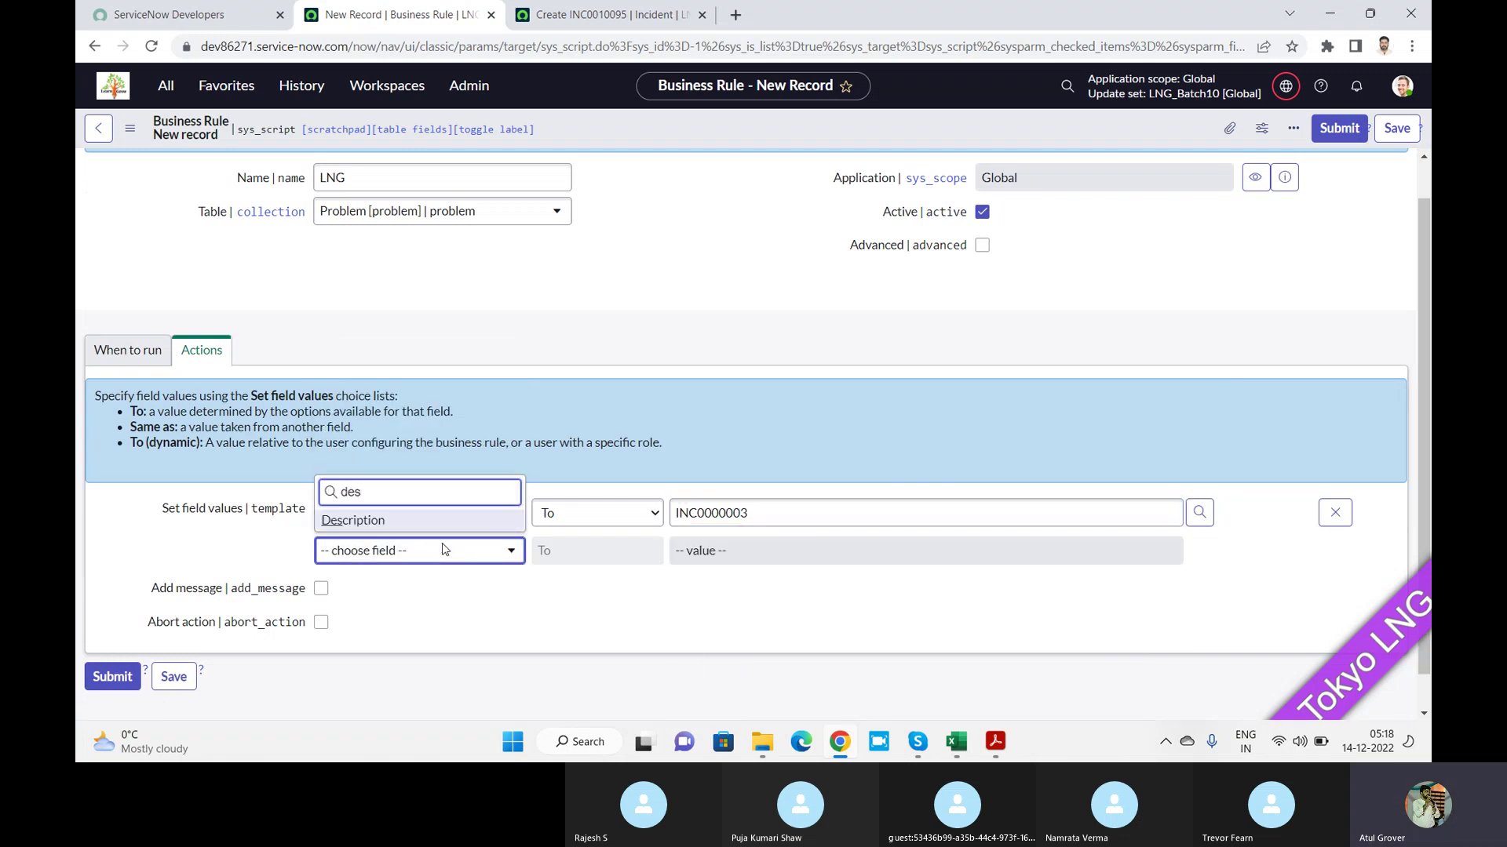
click(401, 523)
click(723, 562)
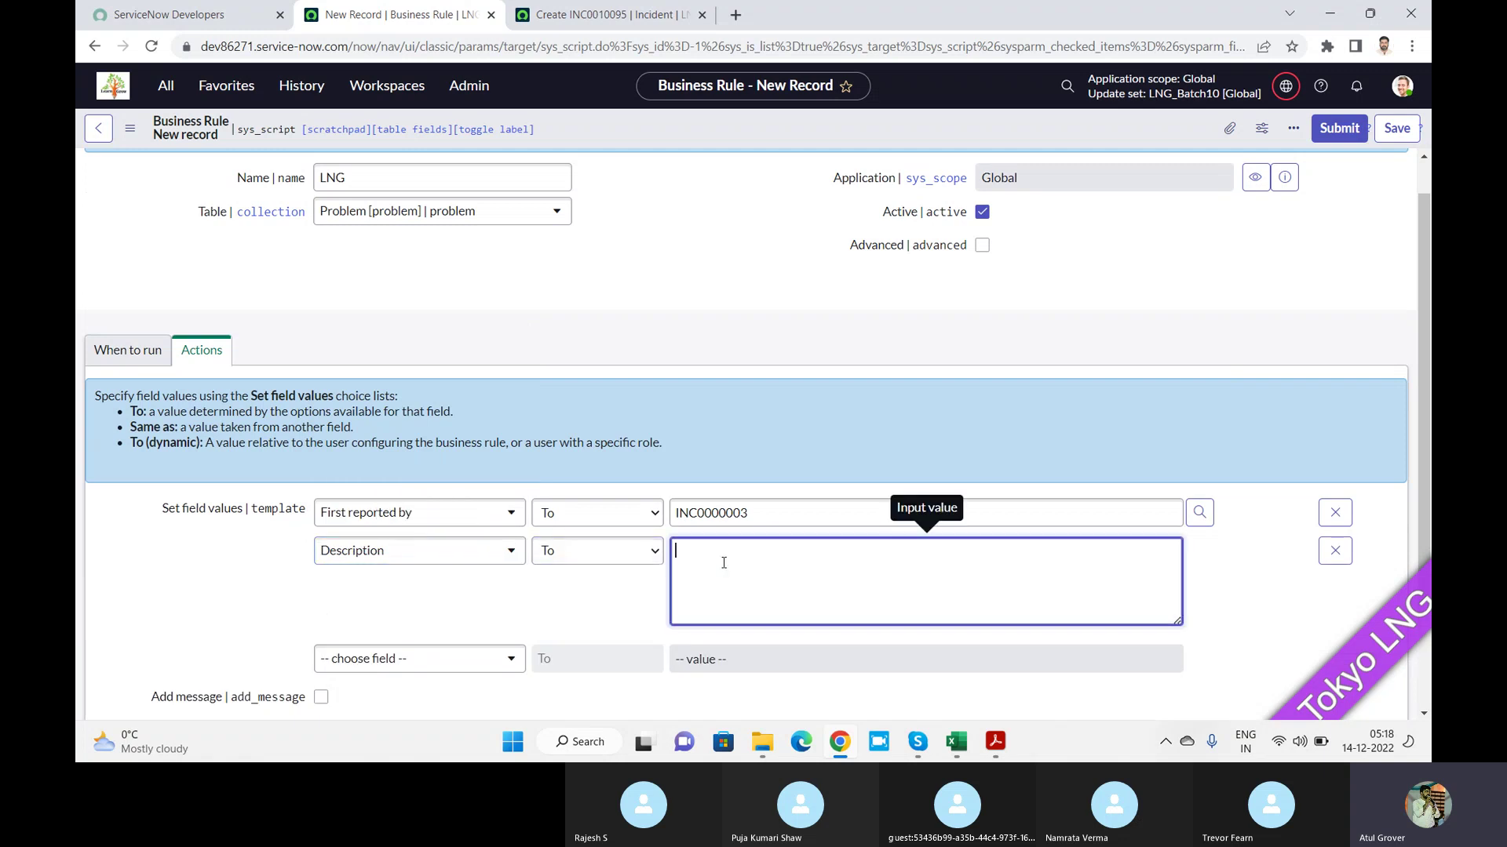
text(Helloo)
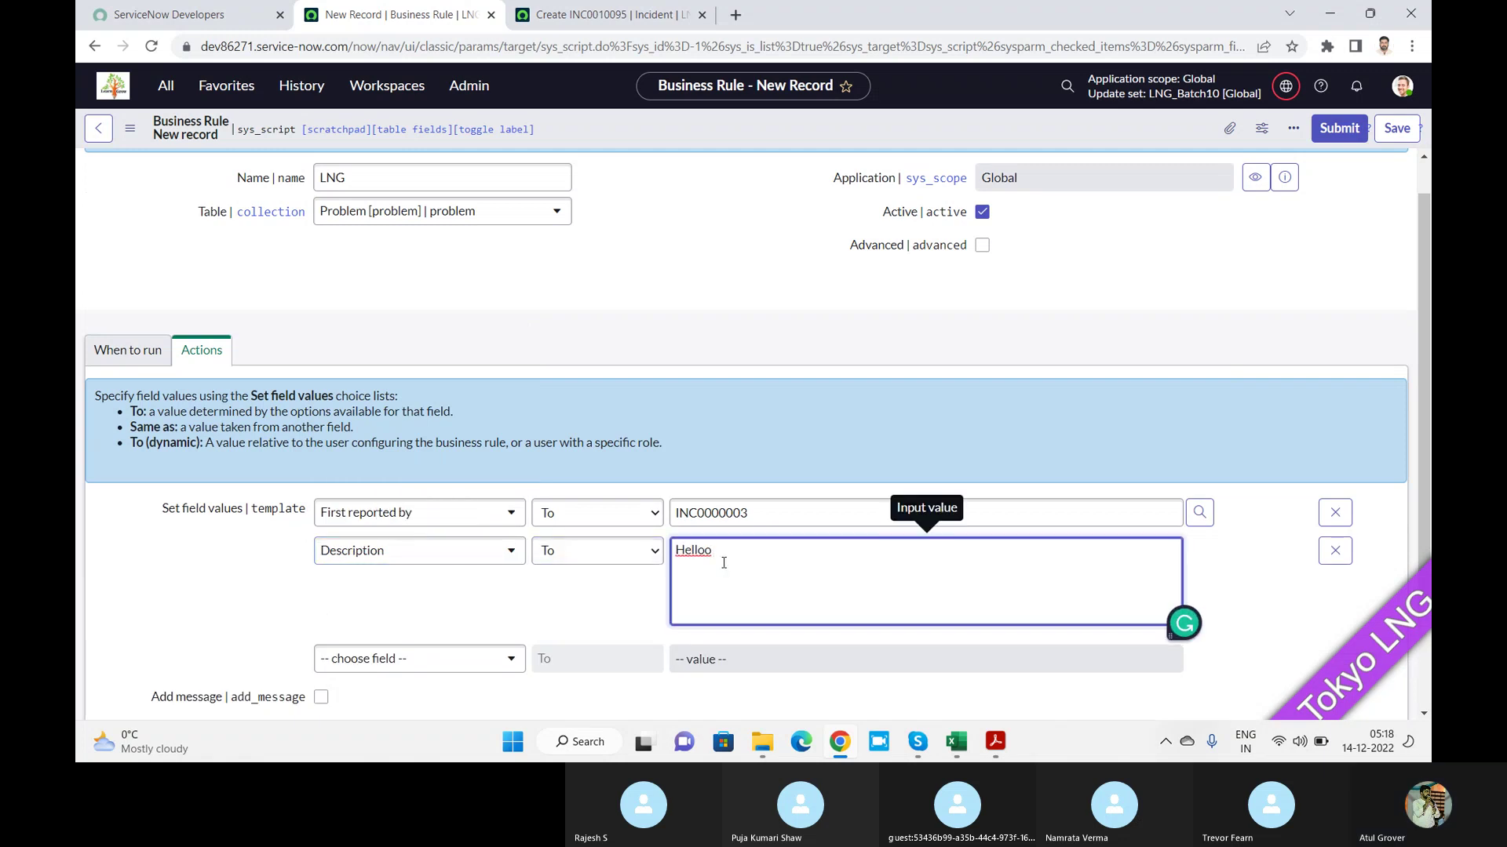
Search the settable fields for "ser" without choosing one, and load the blank problem form (problem.do) in place of the incident form
click(446, 658)
text(ser)
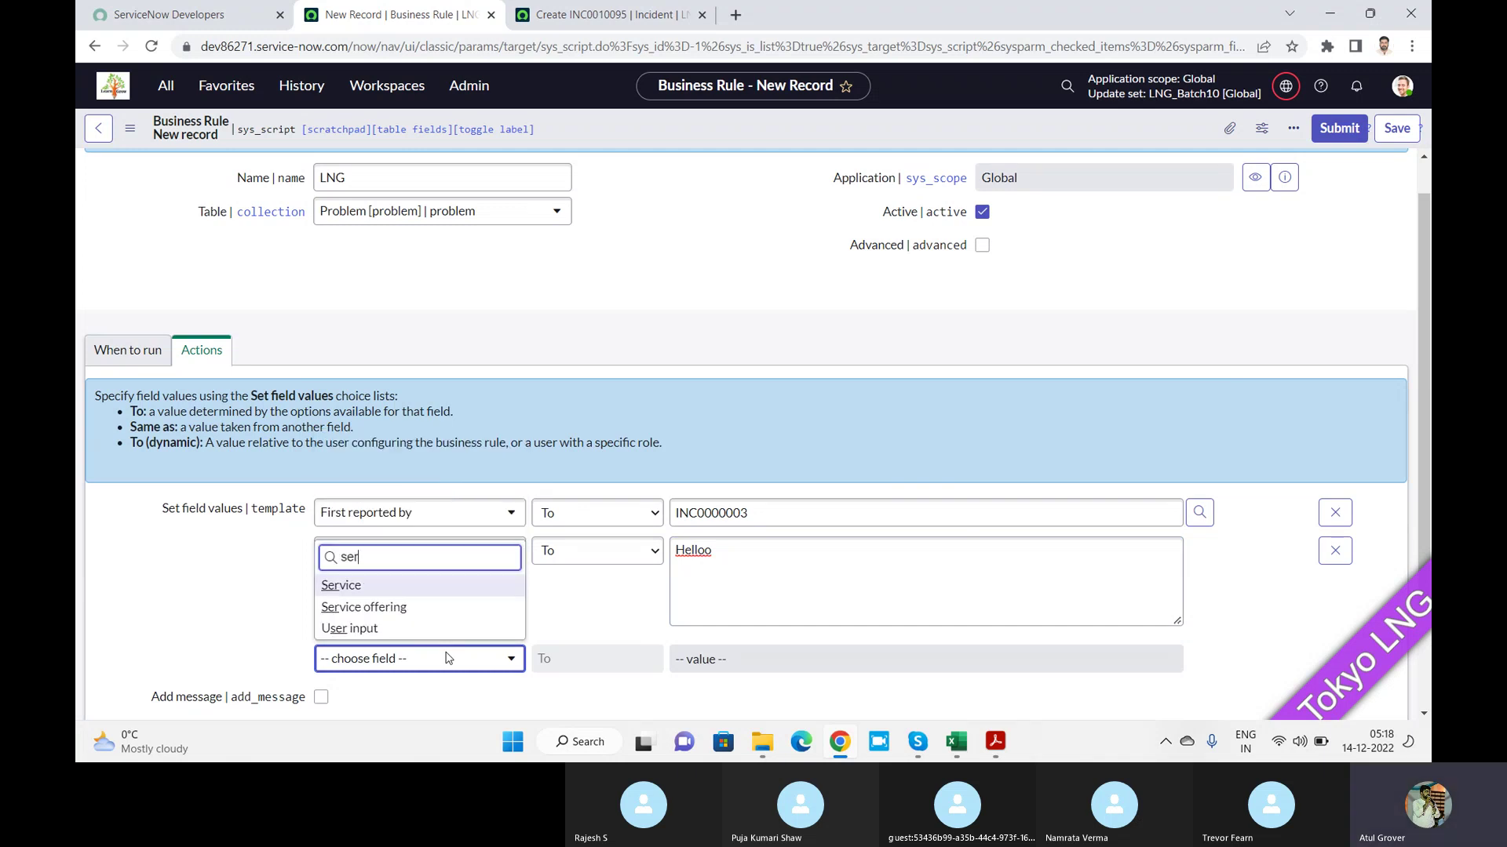
click(612, 14)
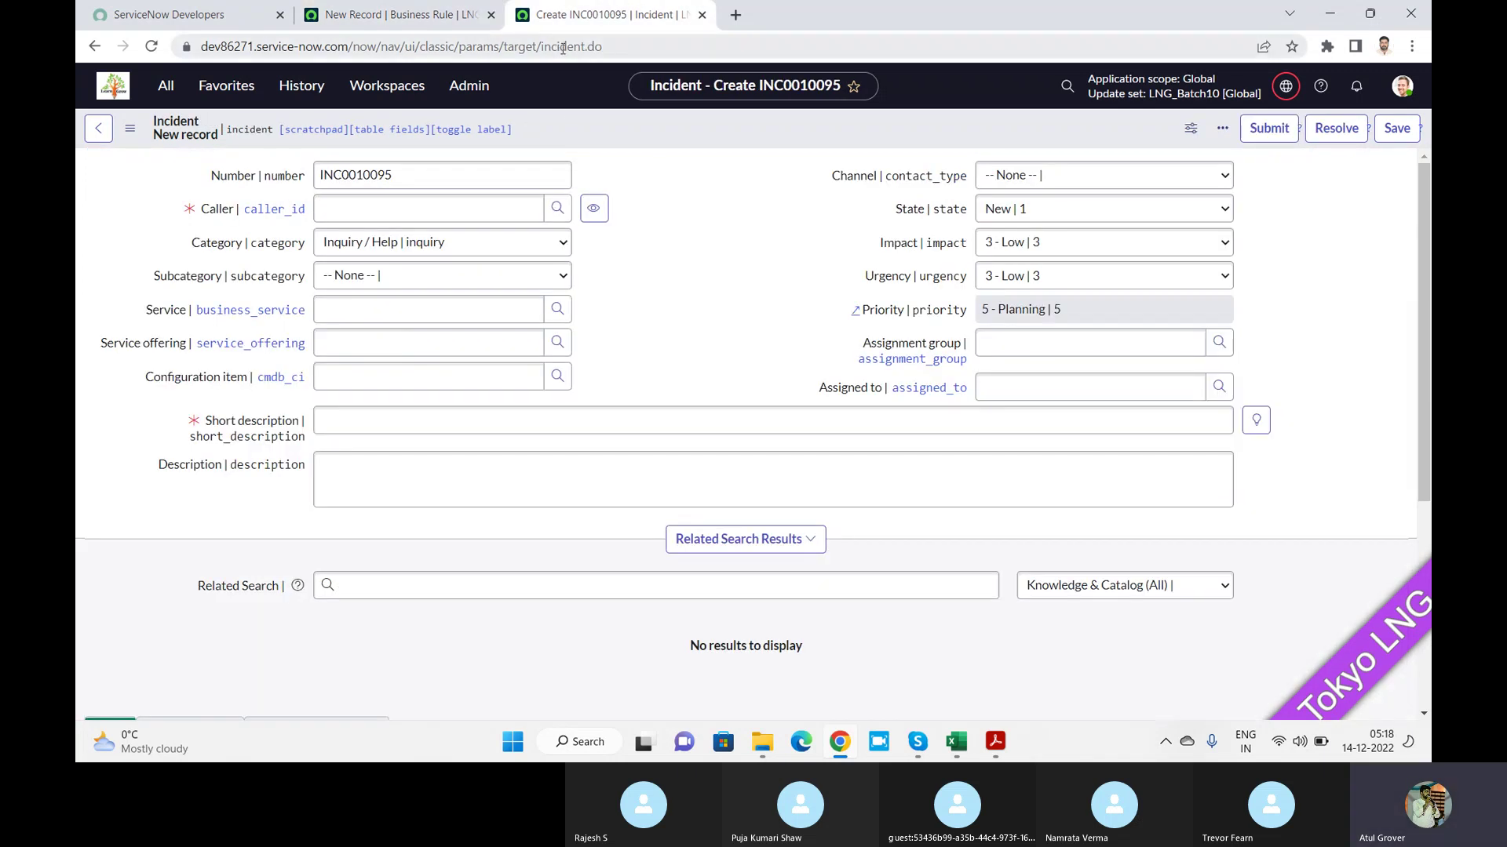
drag(540, 46, 1034, 41)
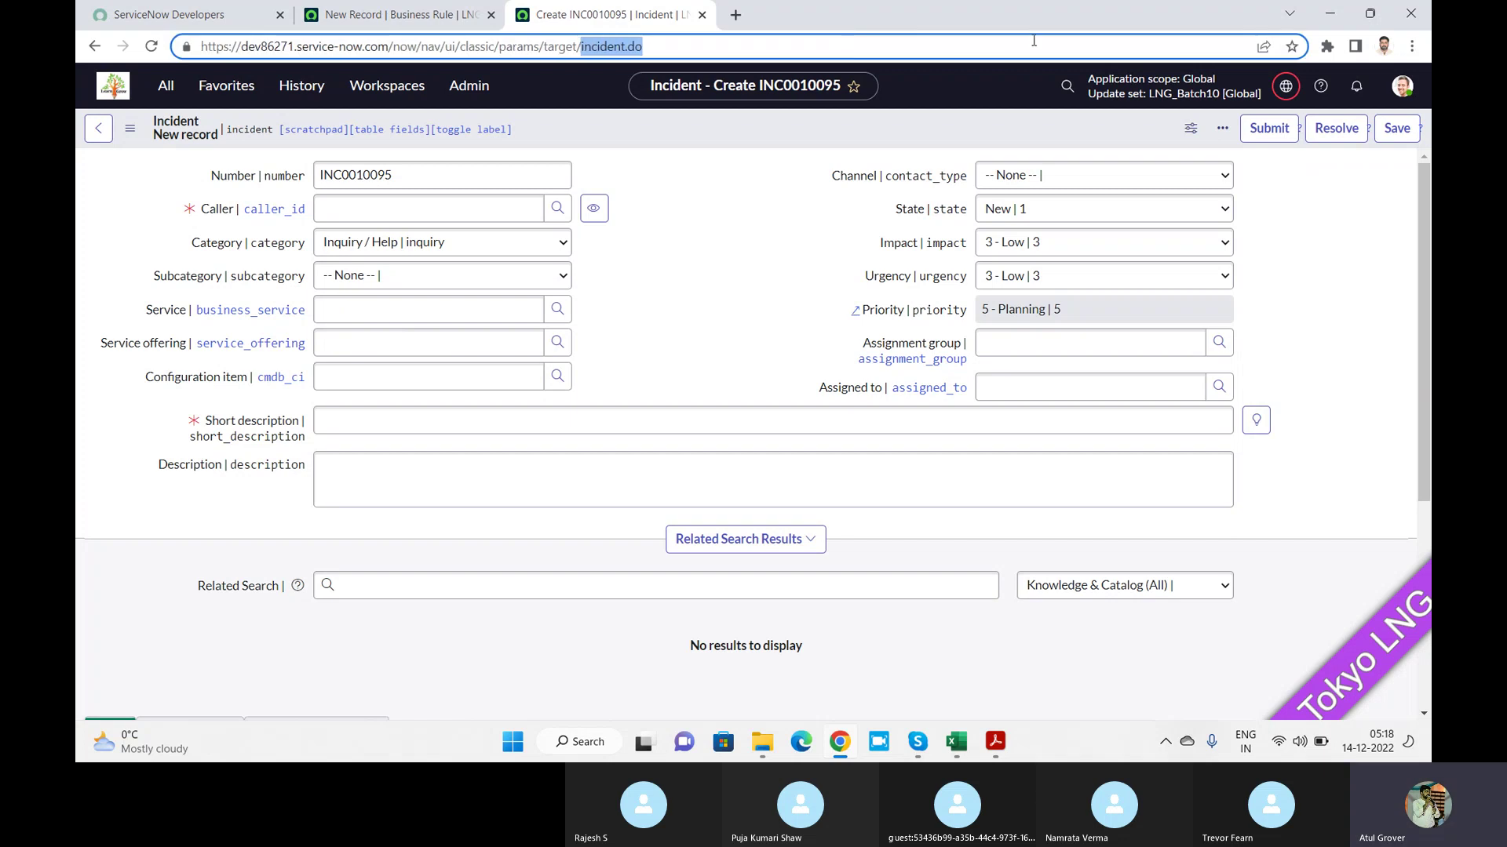
text(pro)
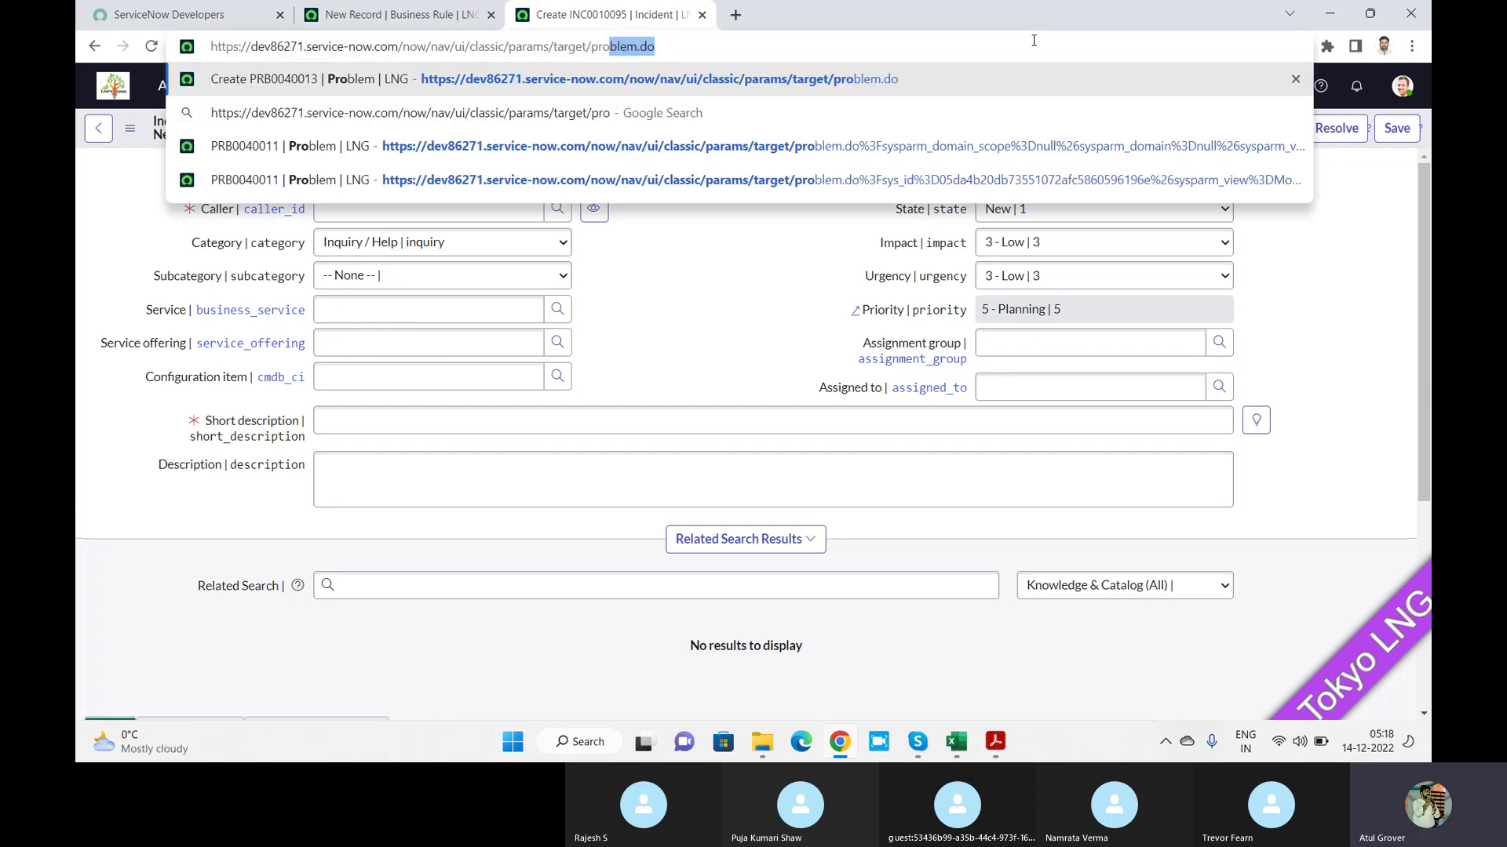
key(Return)
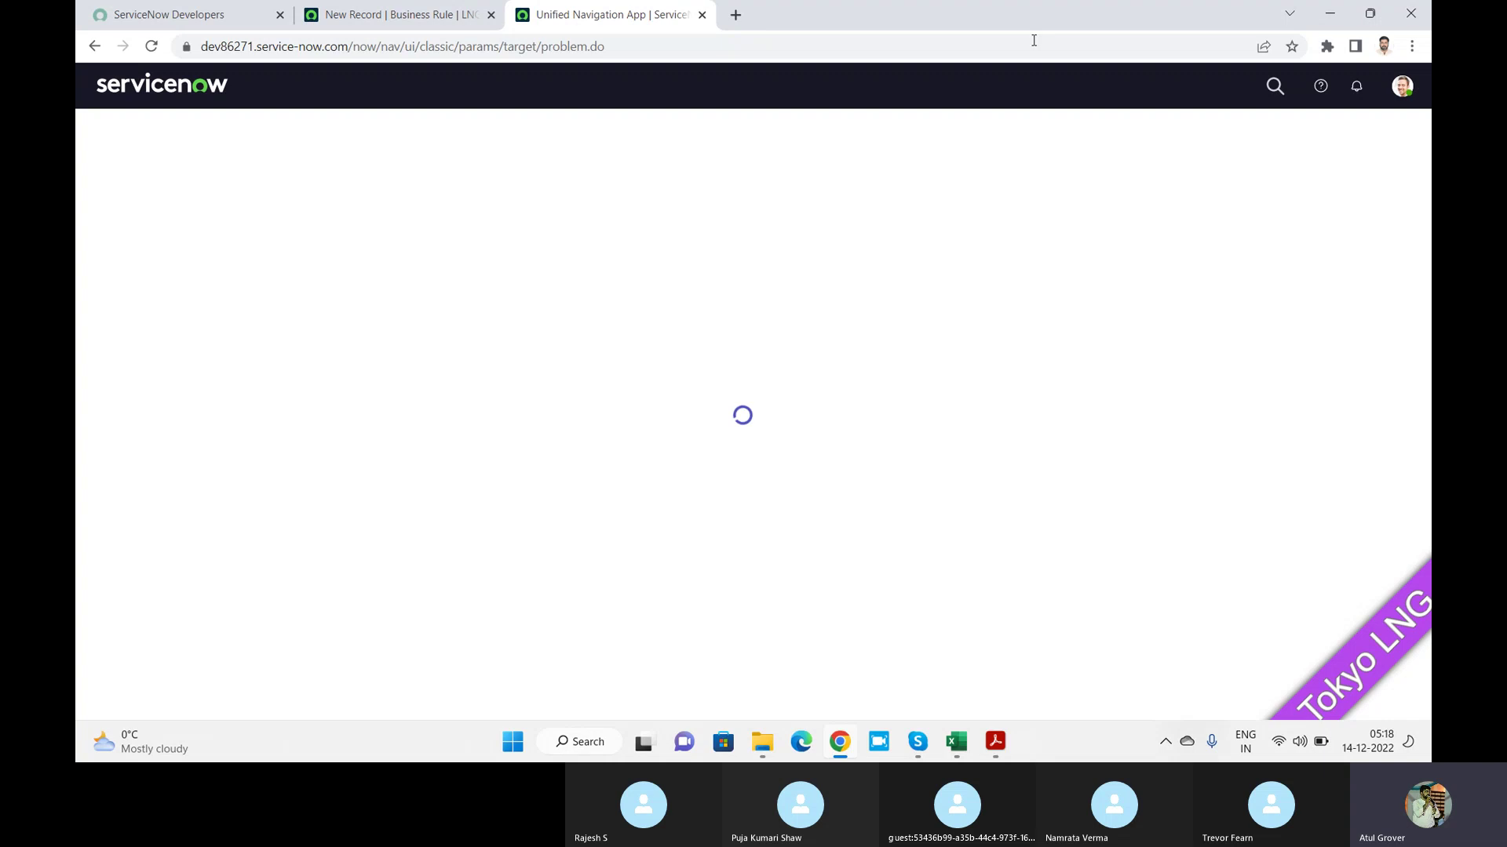
click(402, 15)
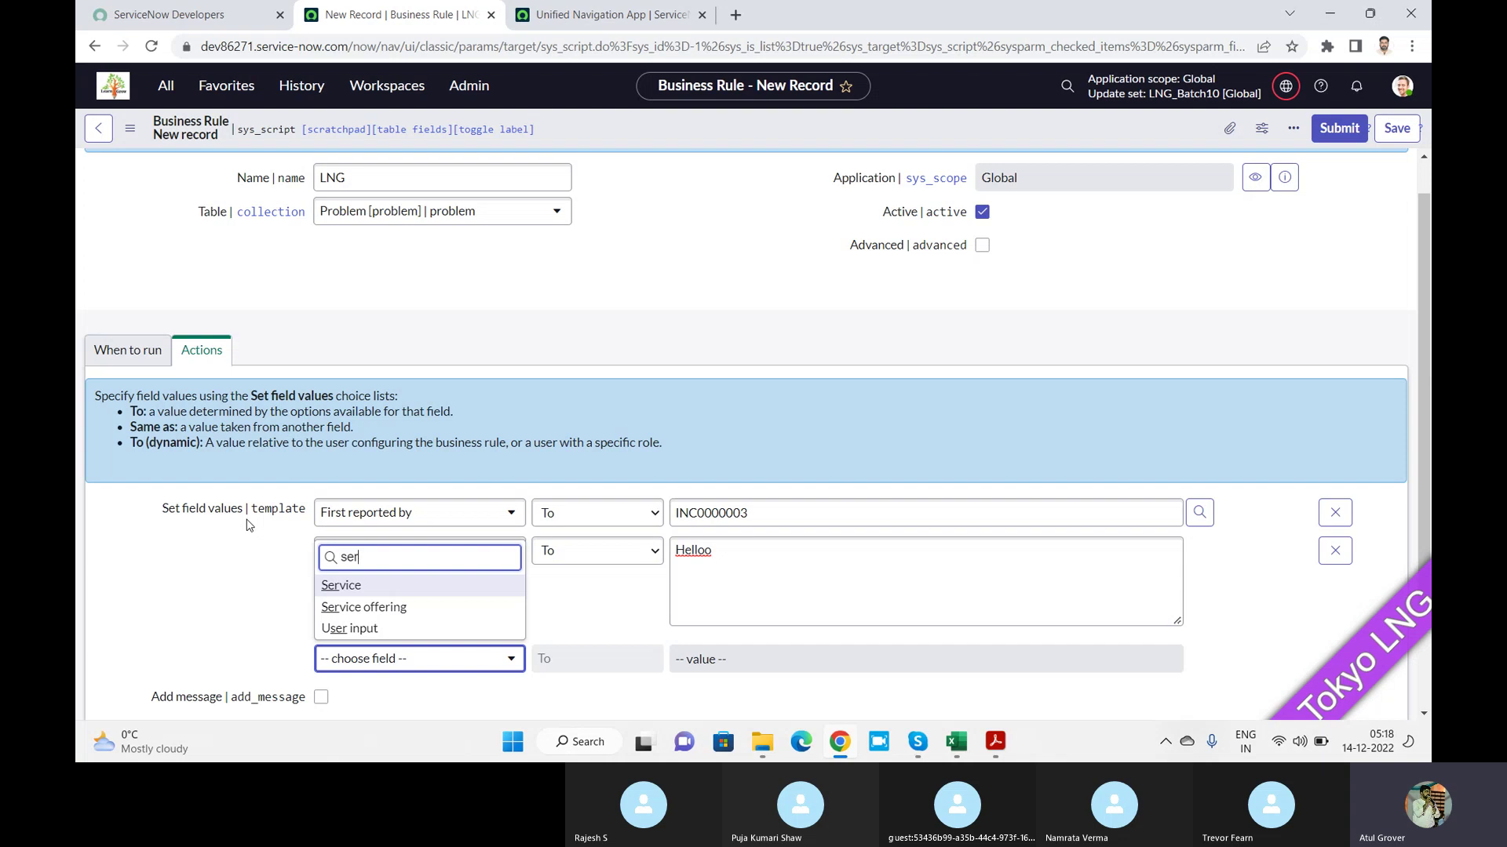
click(620, 14)
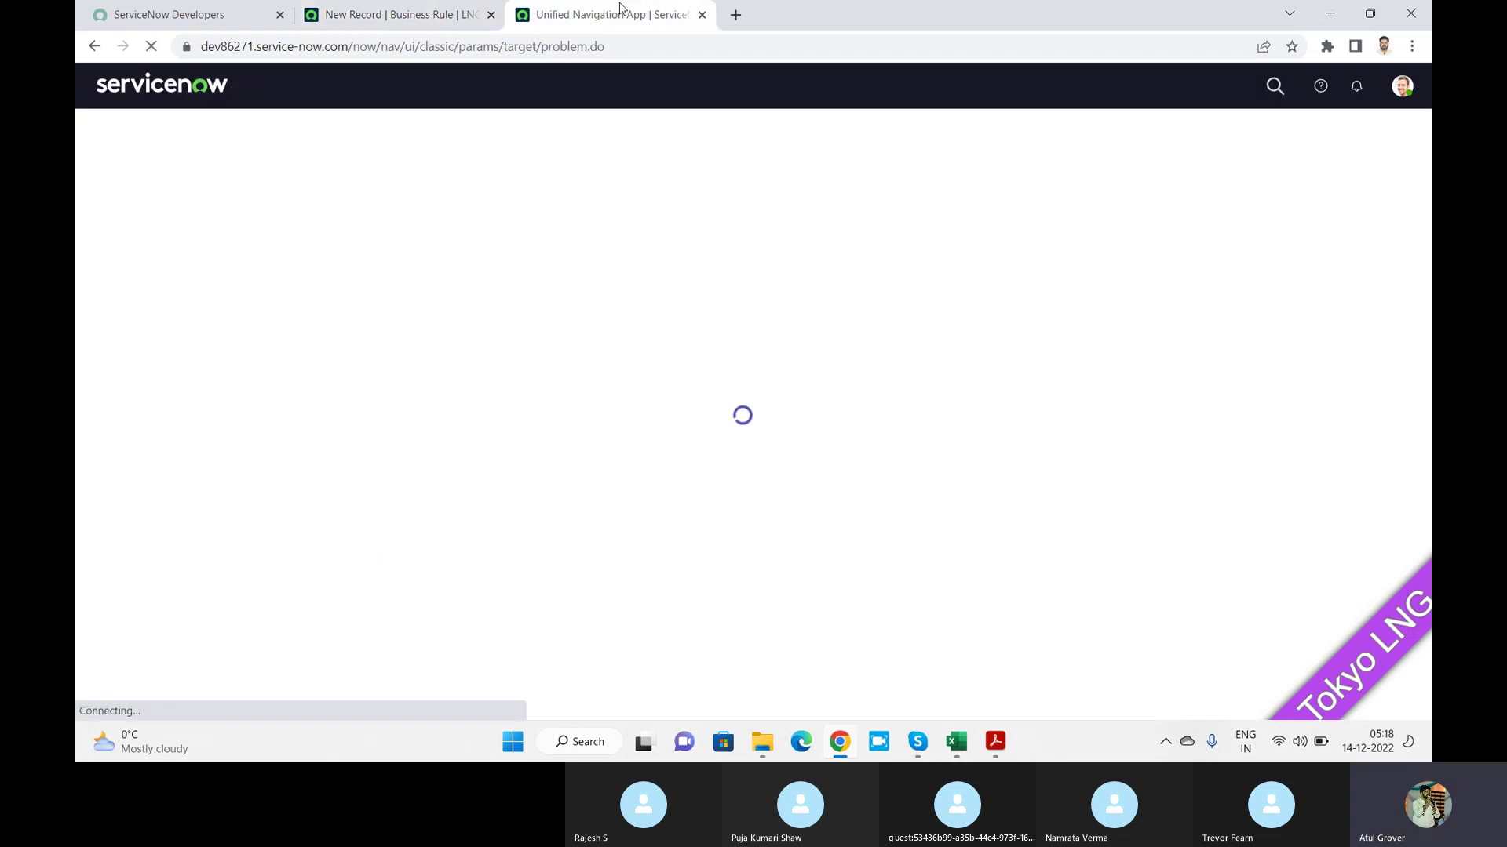
click(452, 11)
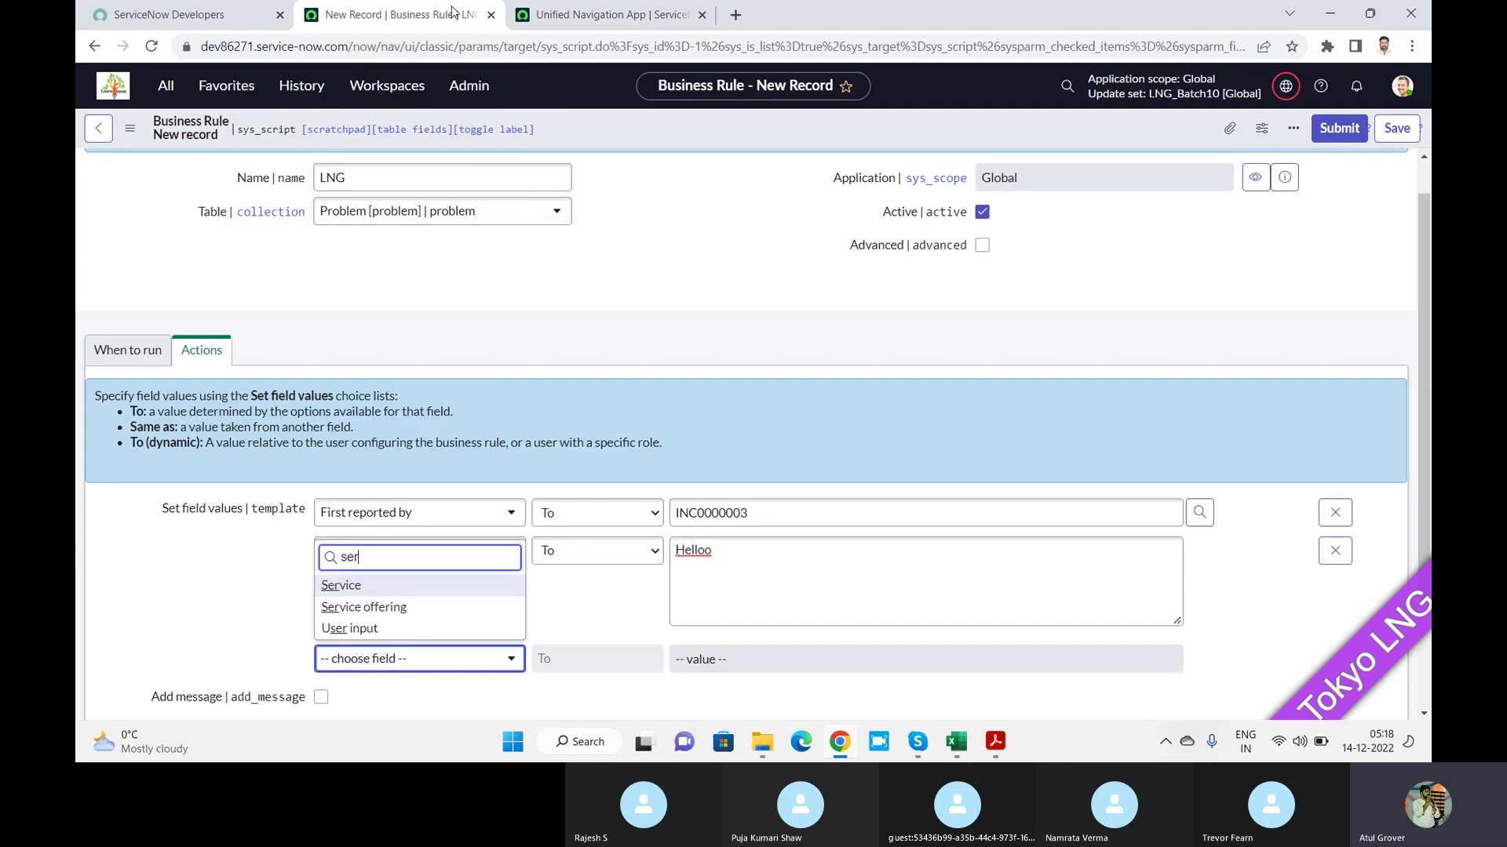
click(1424, 293)
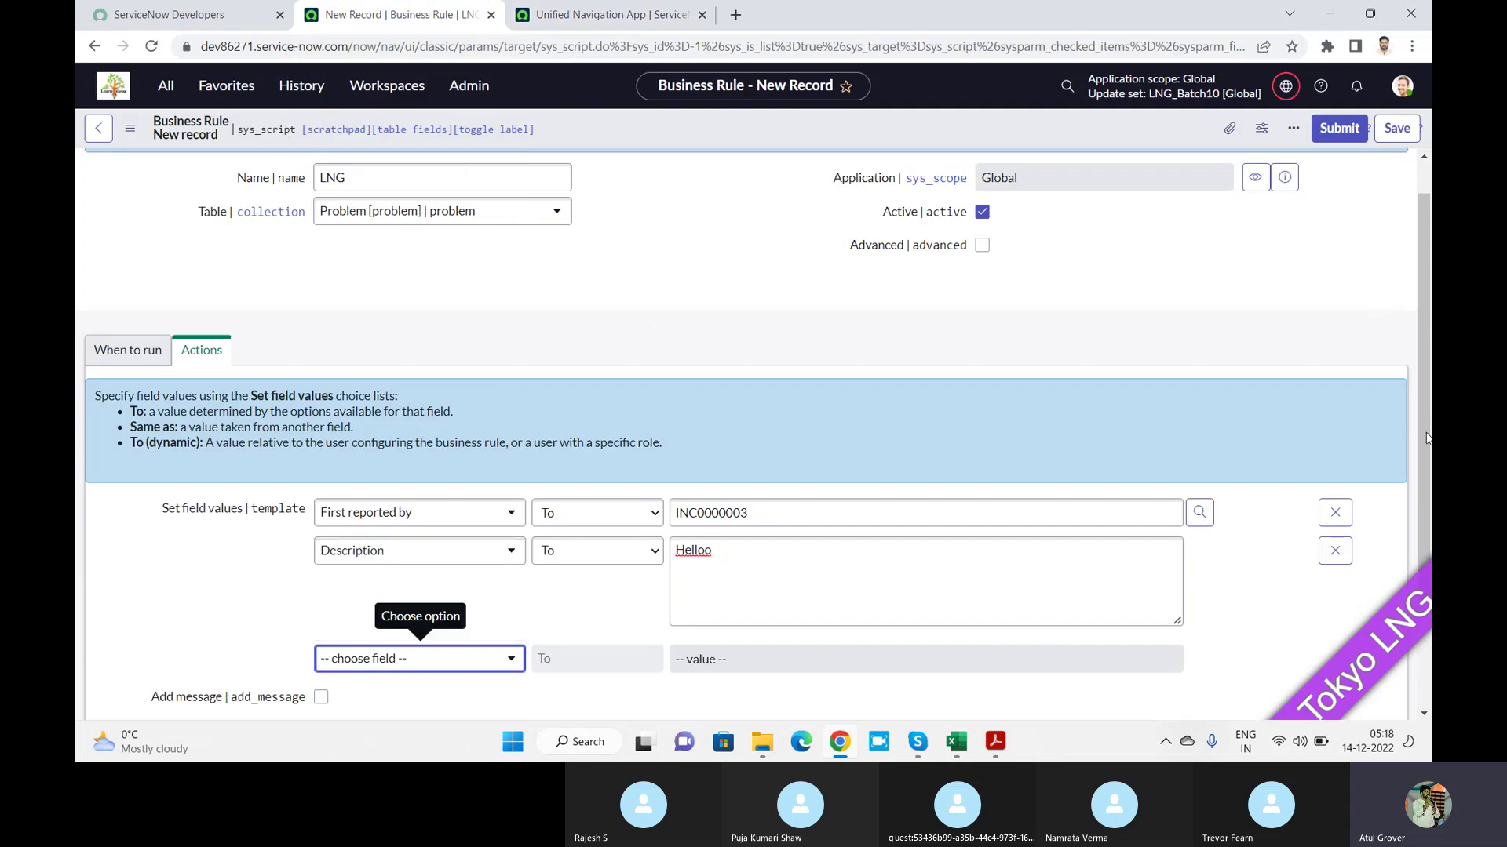
Enable Add message in the rule's actions and enter "Welcome" as the message
drag(1425, 416, 1417, 549)
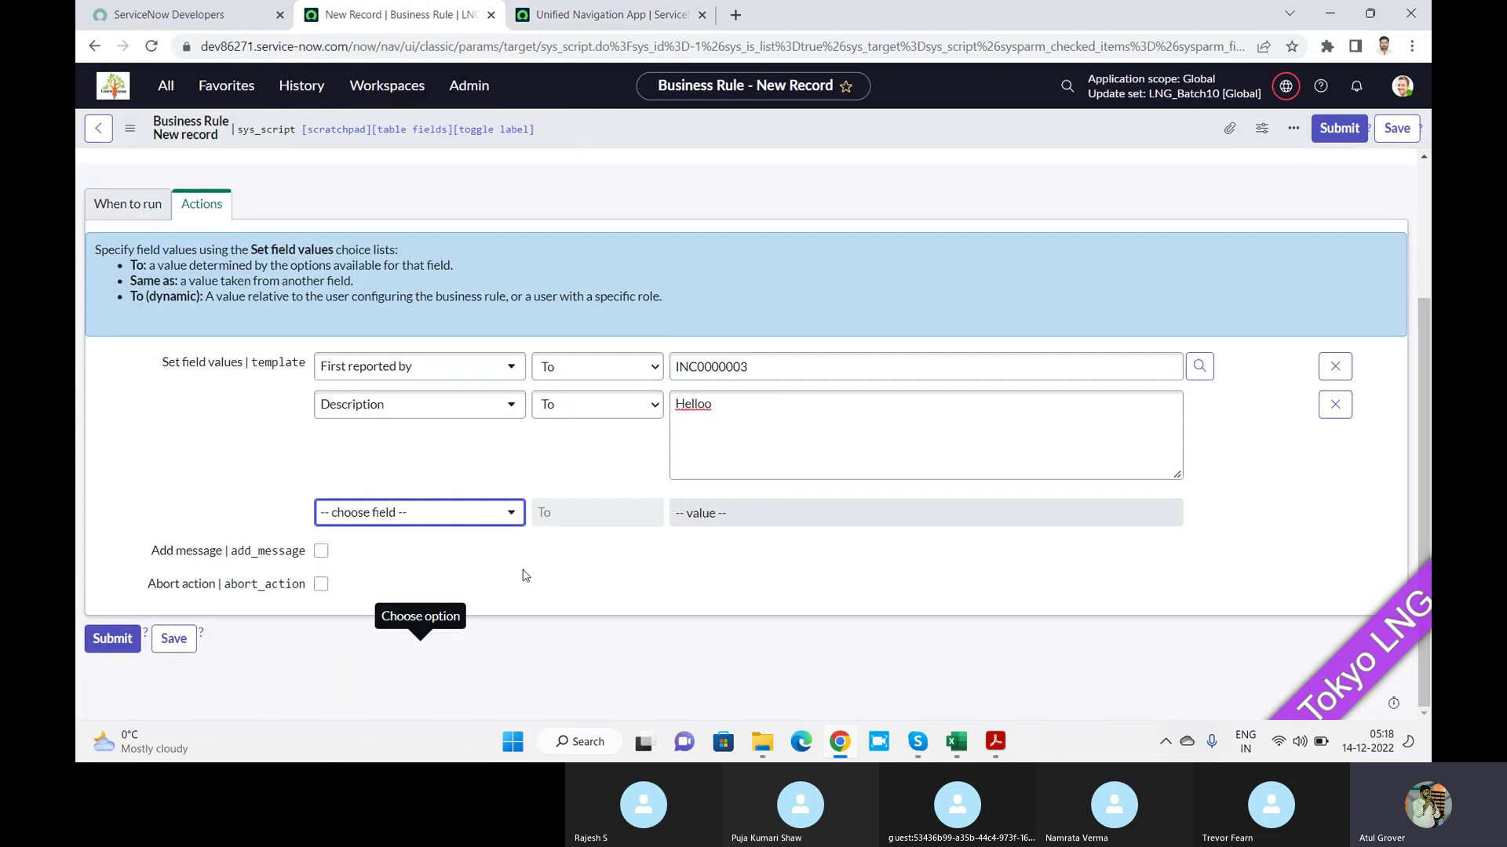
click(321, 552)
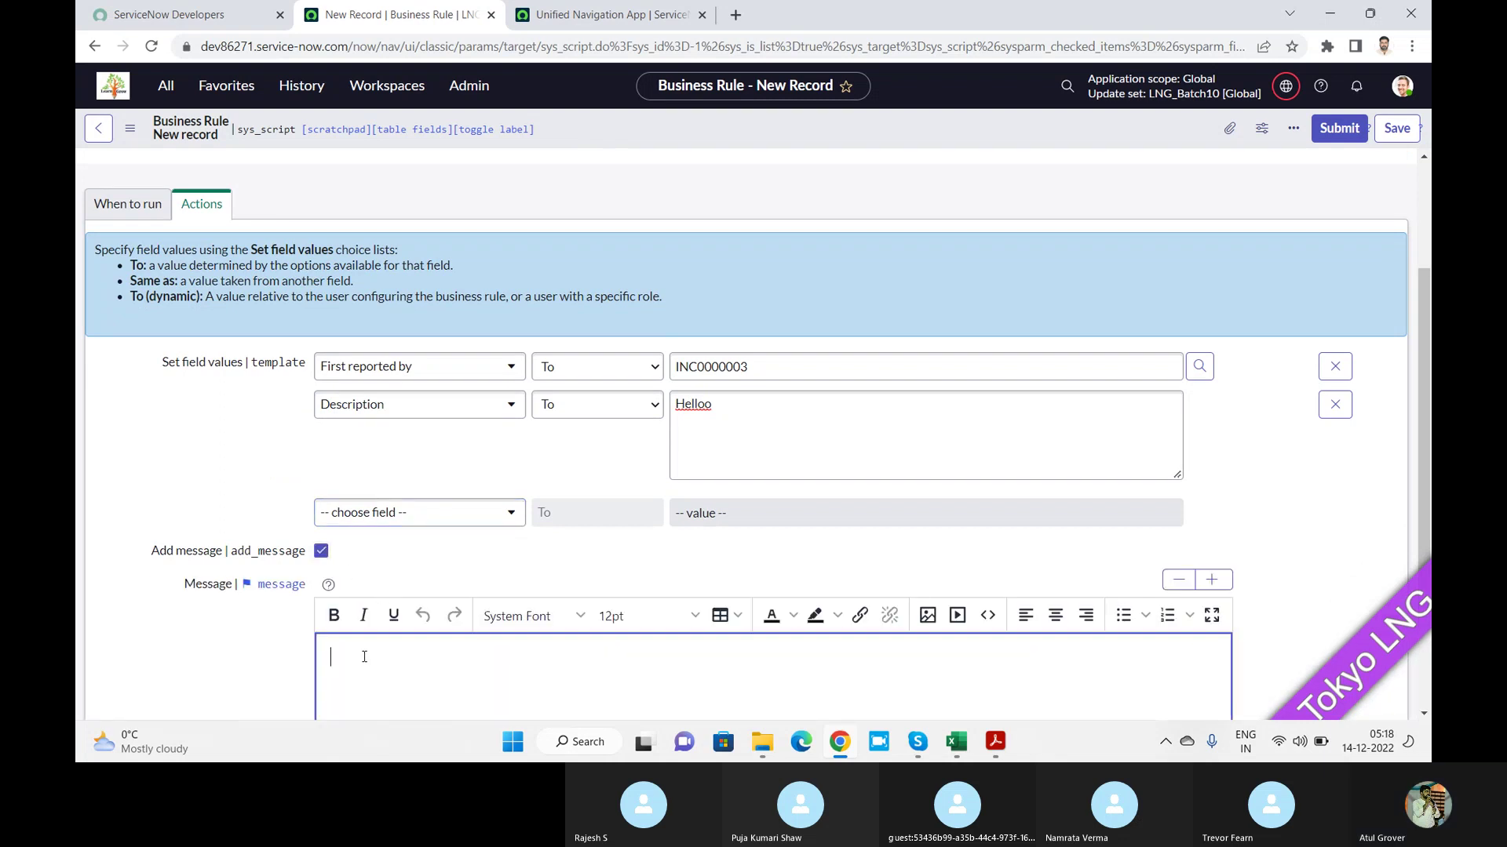
text(Welcome)
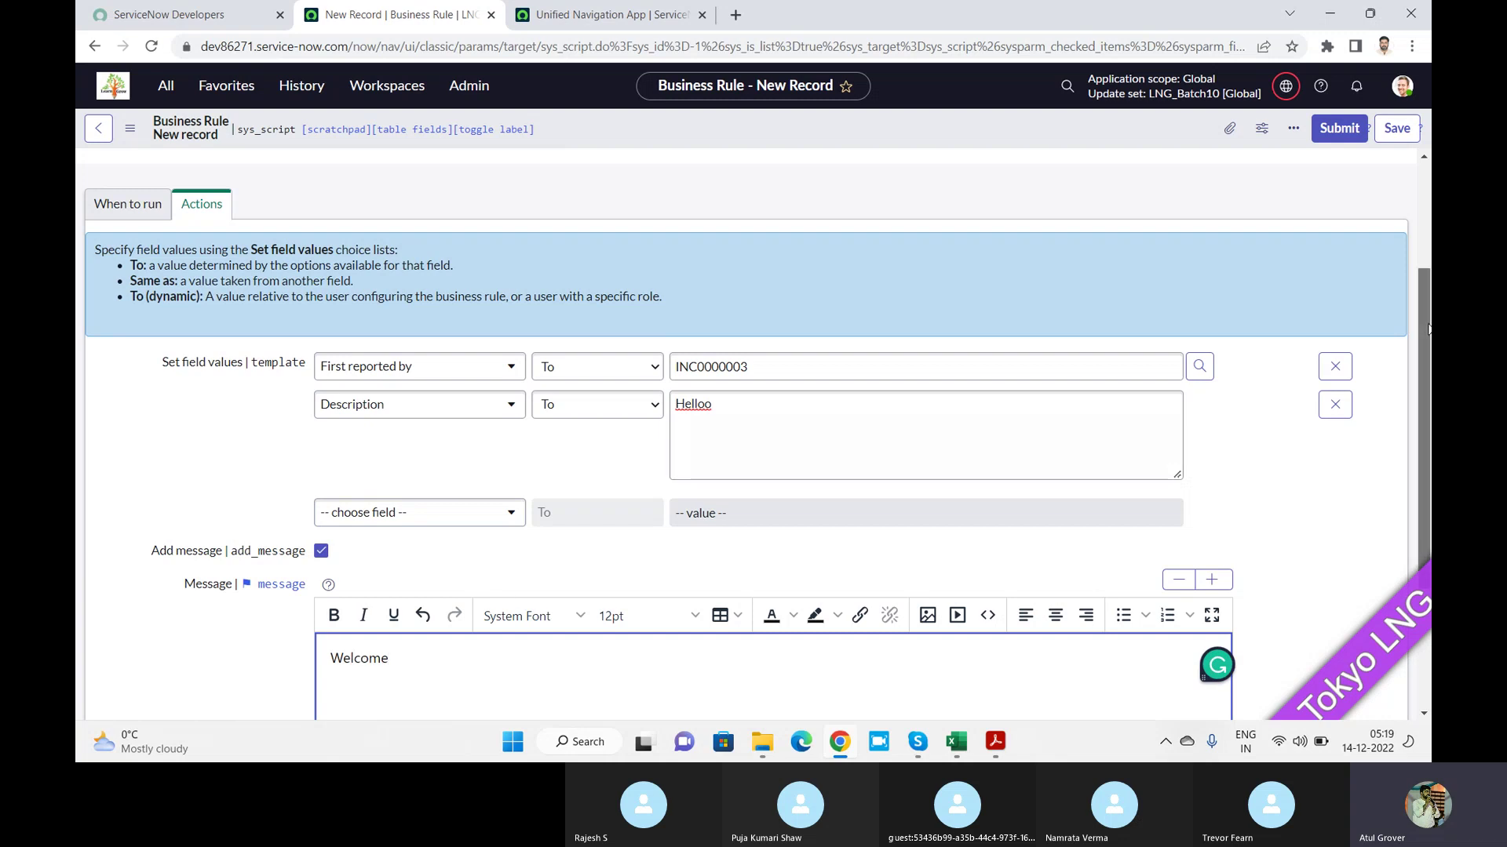
Try the Abort action option on the rule and compare the action settings with it on and off
scroll(1424, 471, down, 3)
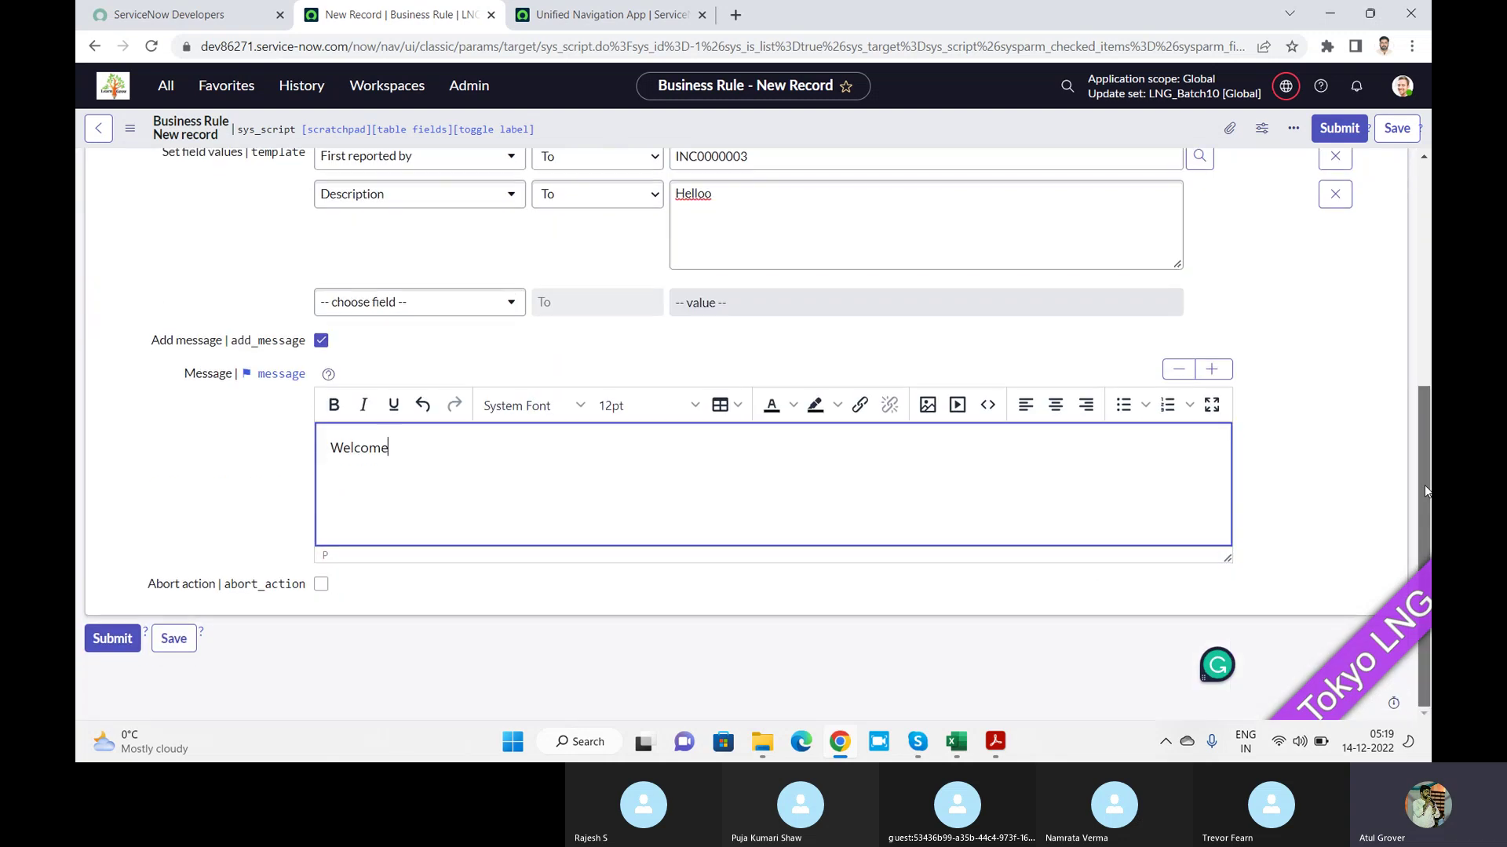
click(321, 585)
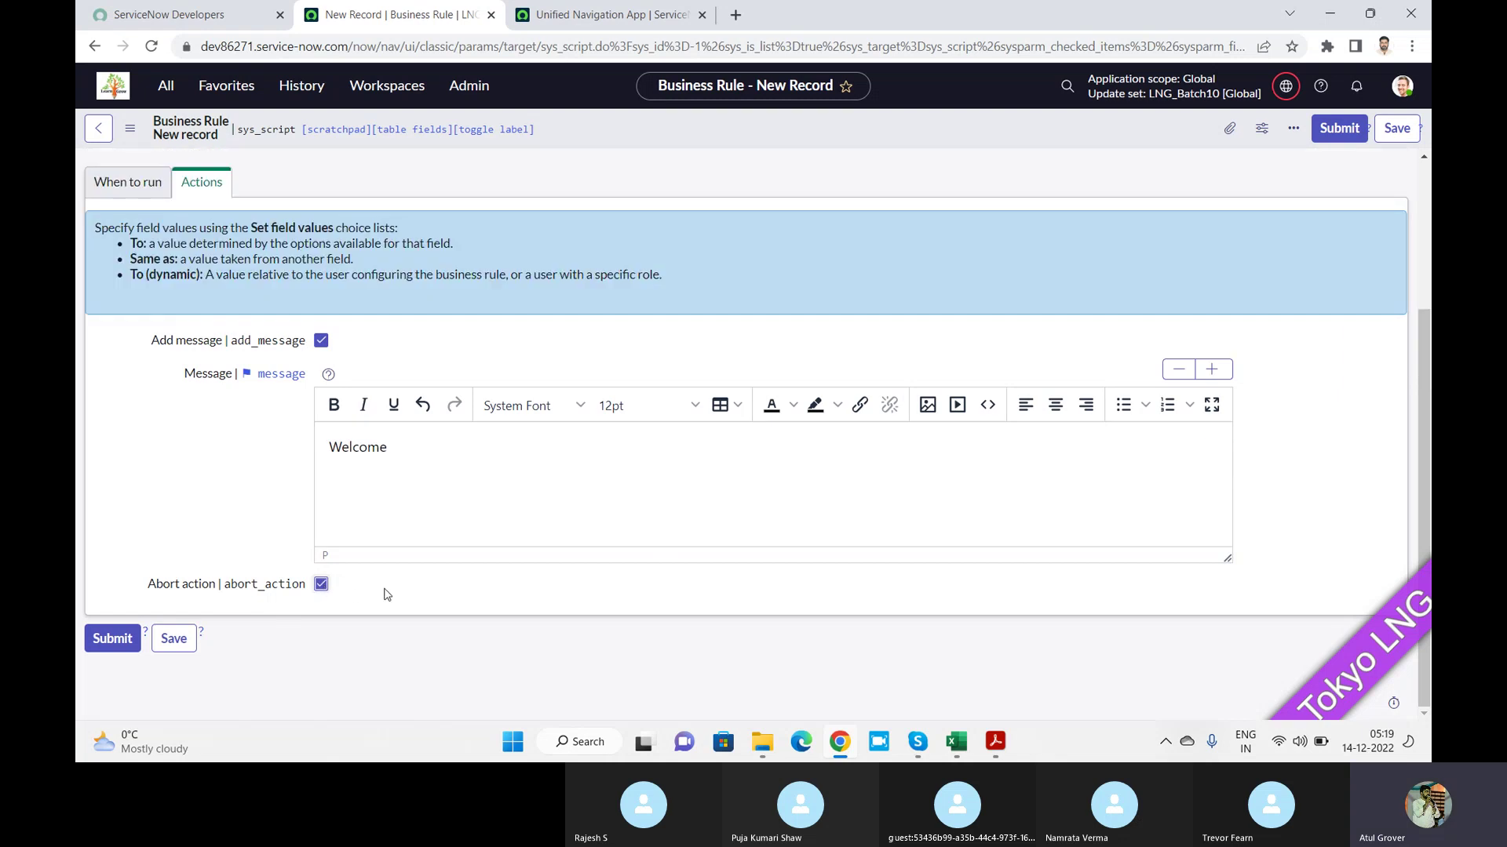
click(320, 586)
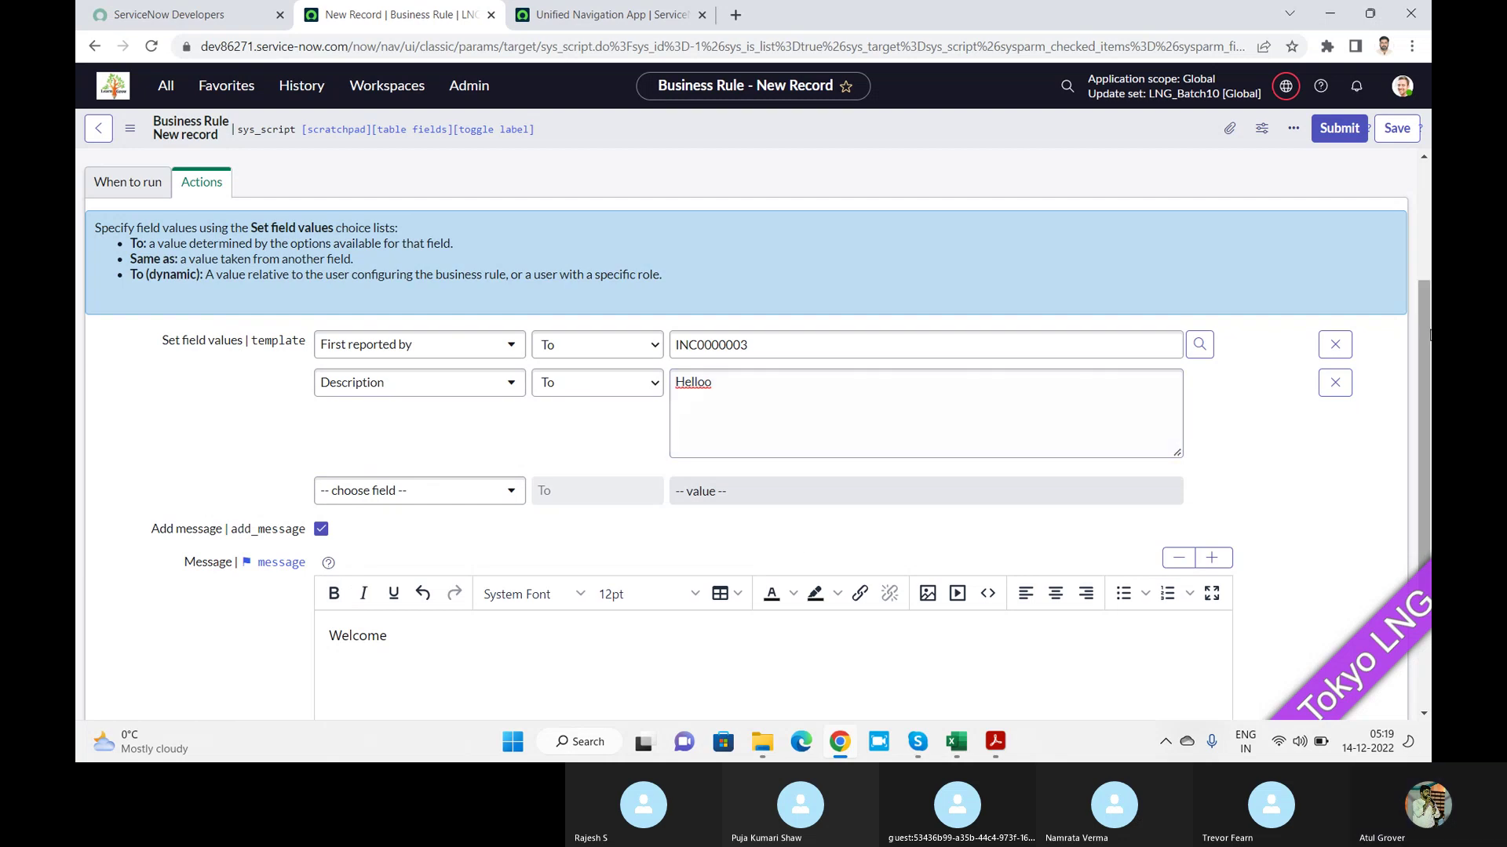
scroll(628, 527, down, 2)
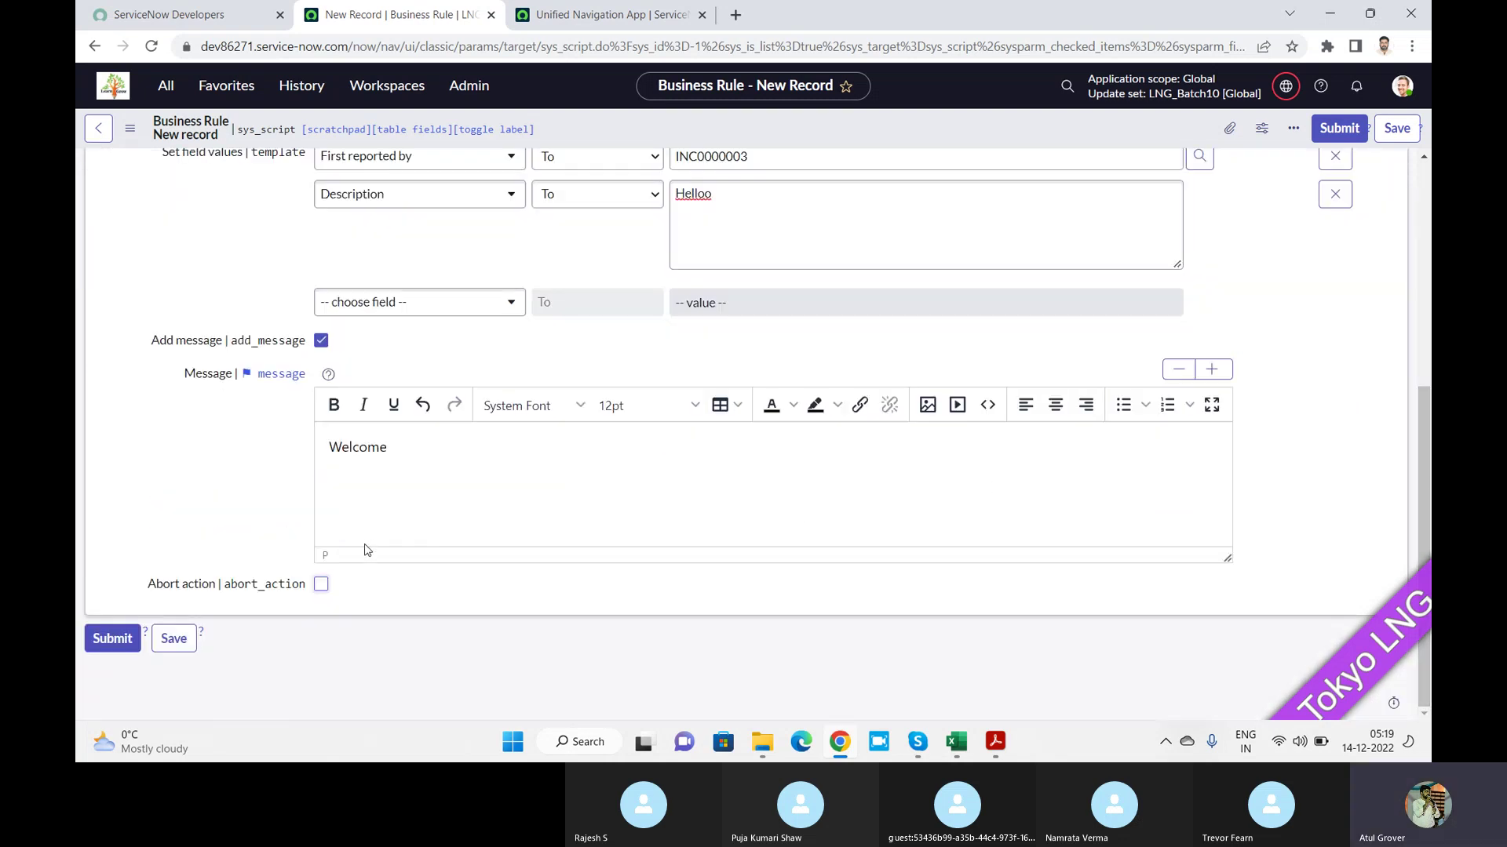
Reload the problem.do page that is stuck loading
click(612, 19)
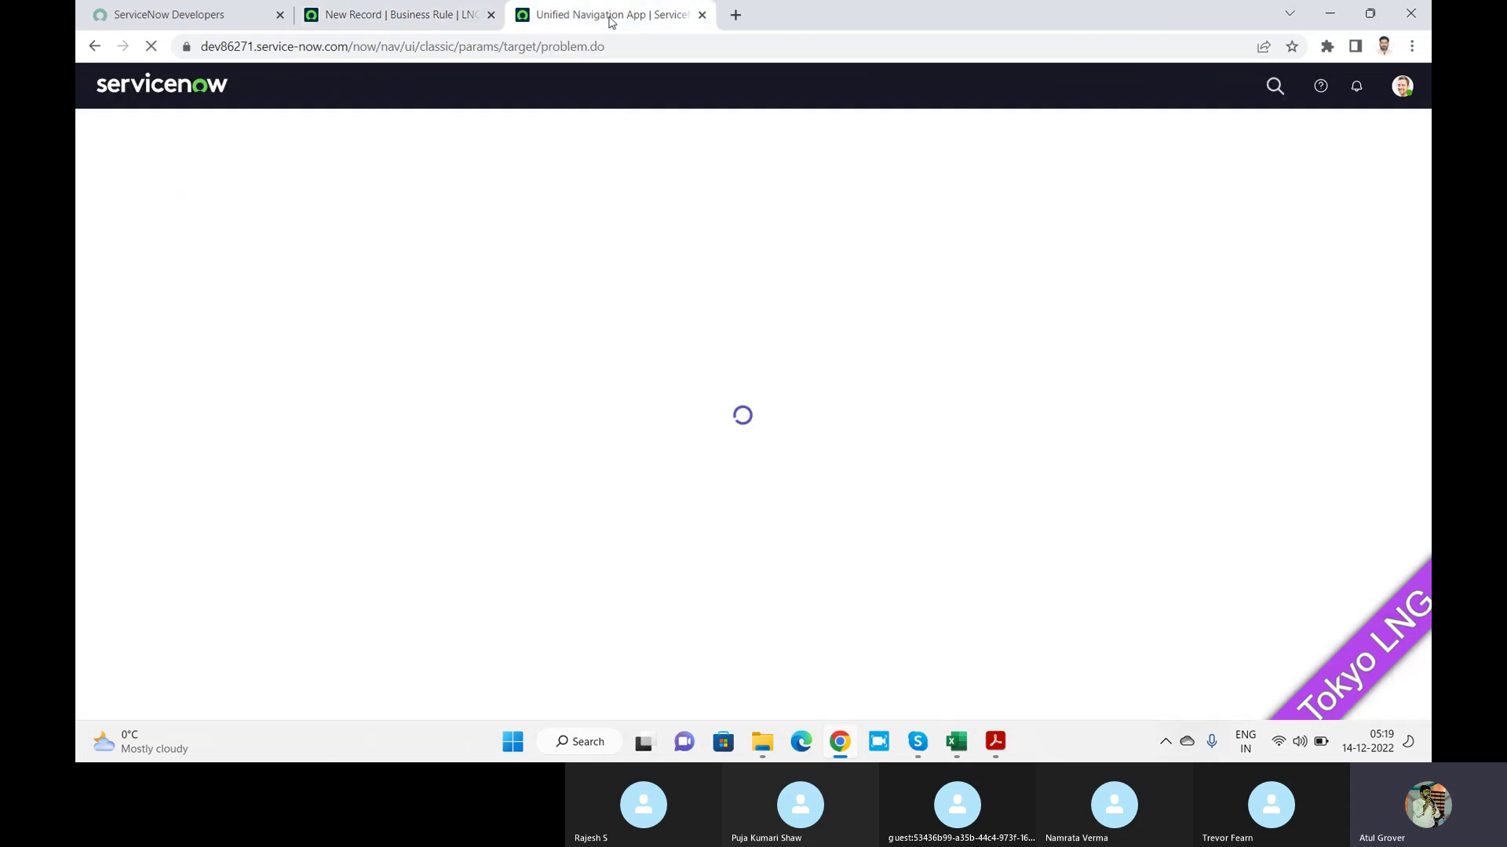
click(347, 53)
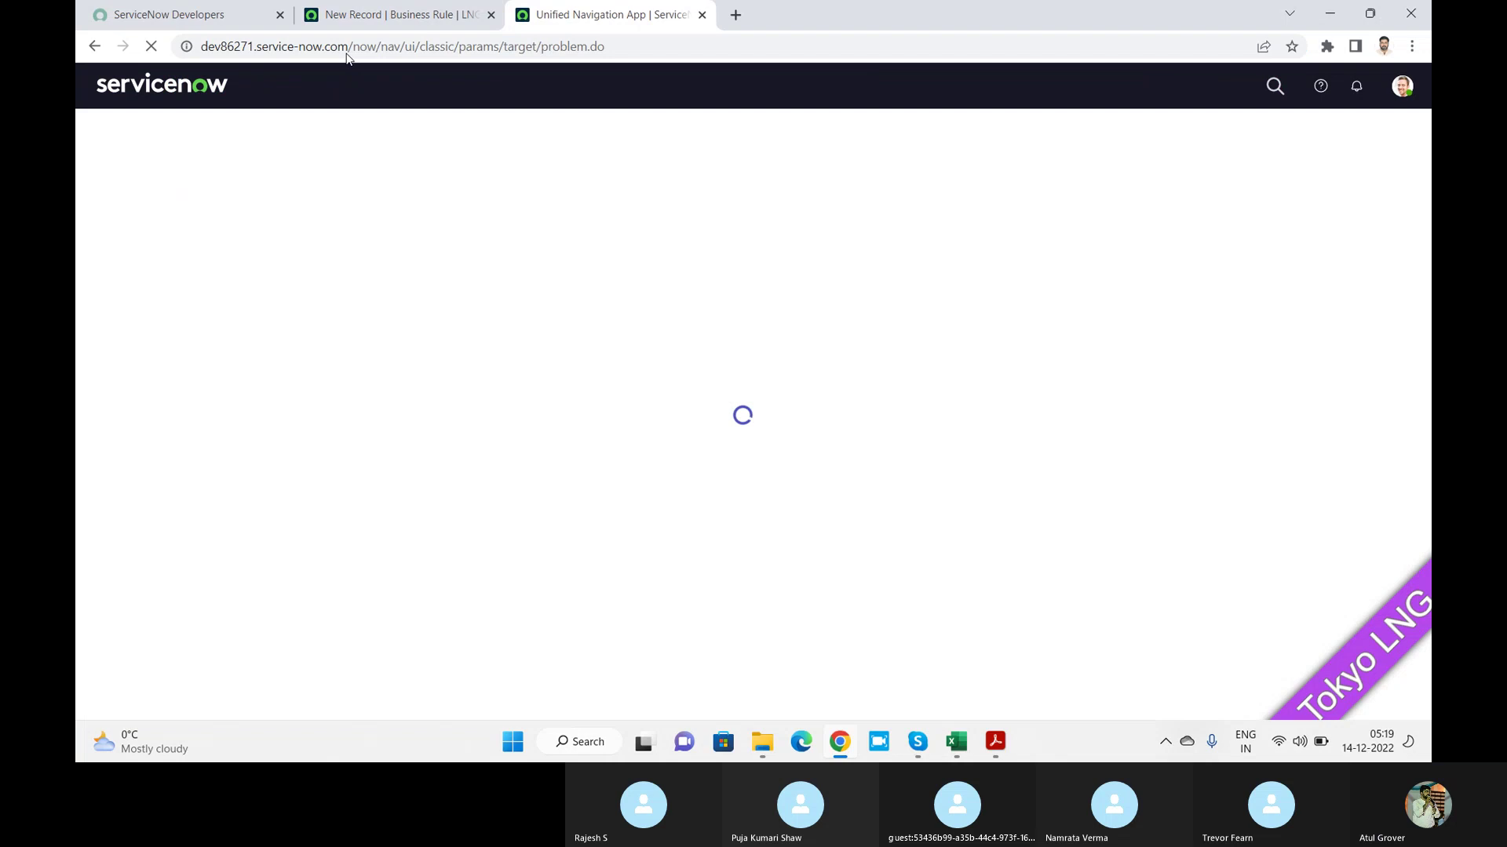
click(157, 45)
click(153, 46)
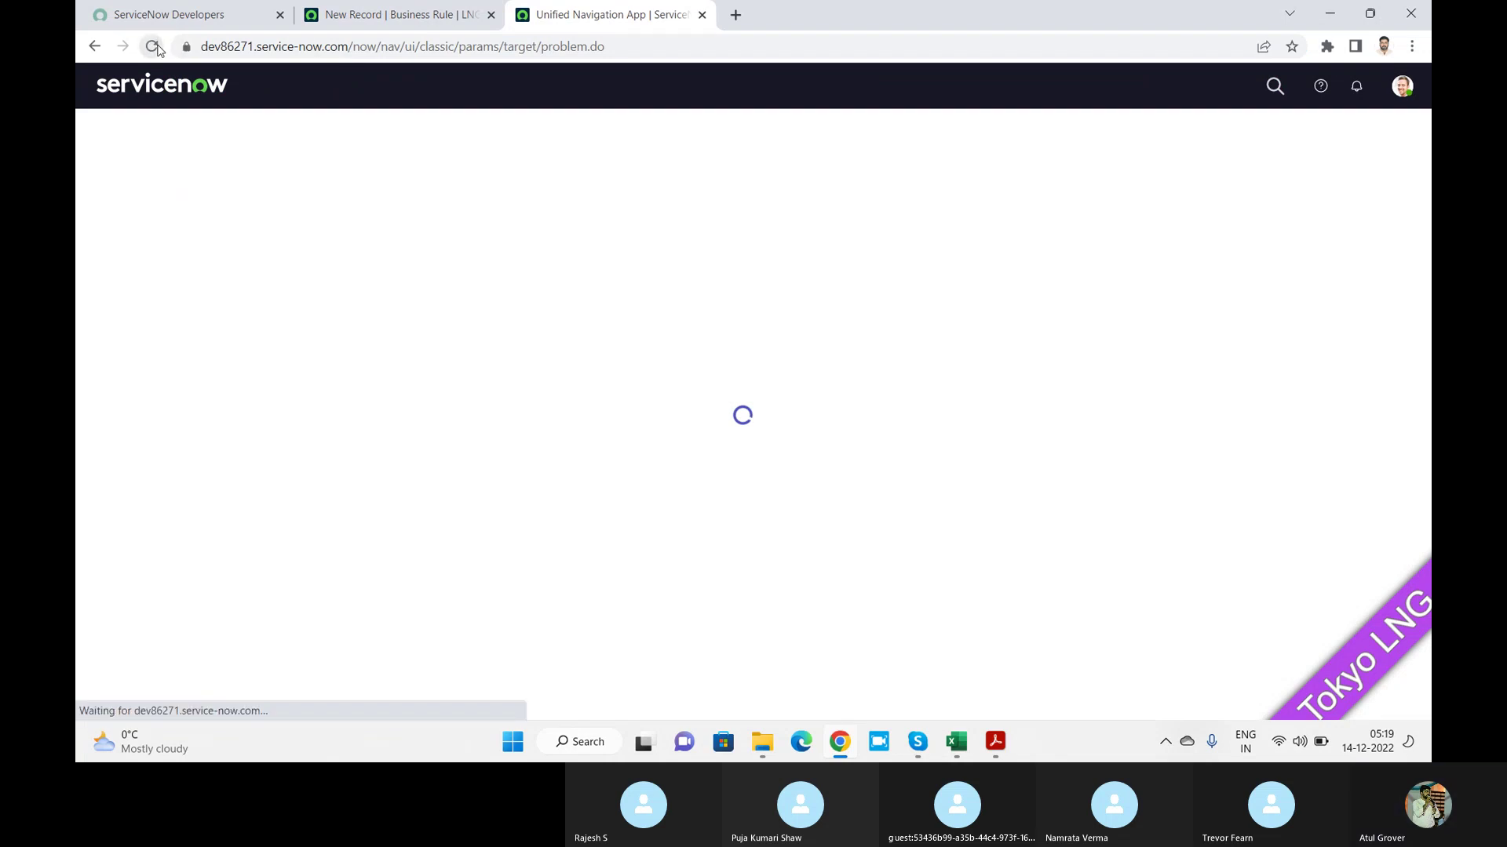
Save the new LNG business rule on the Problem table
click(383, 17)
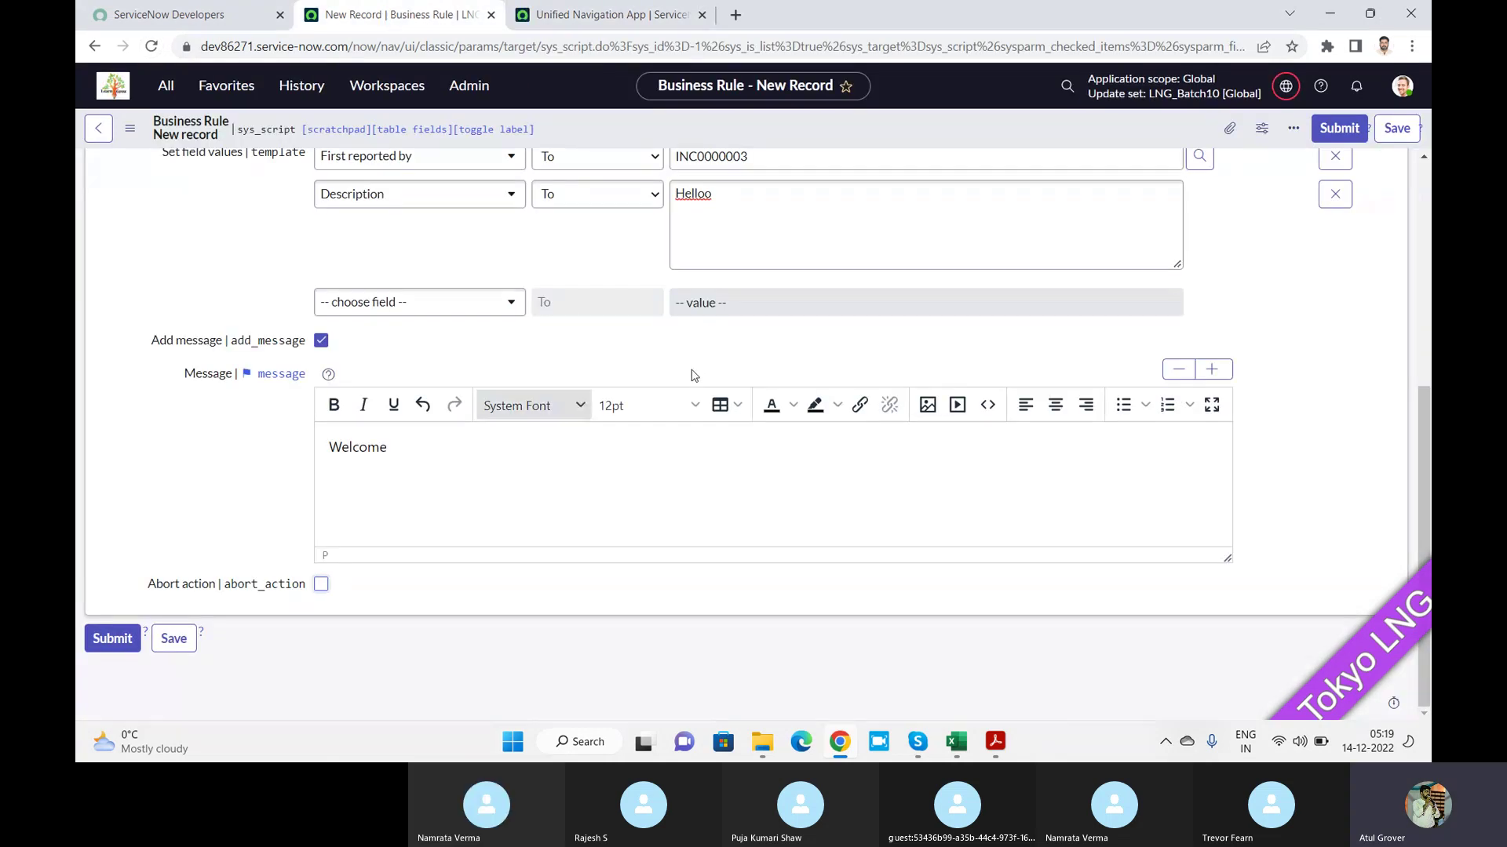
click(1423, 190)
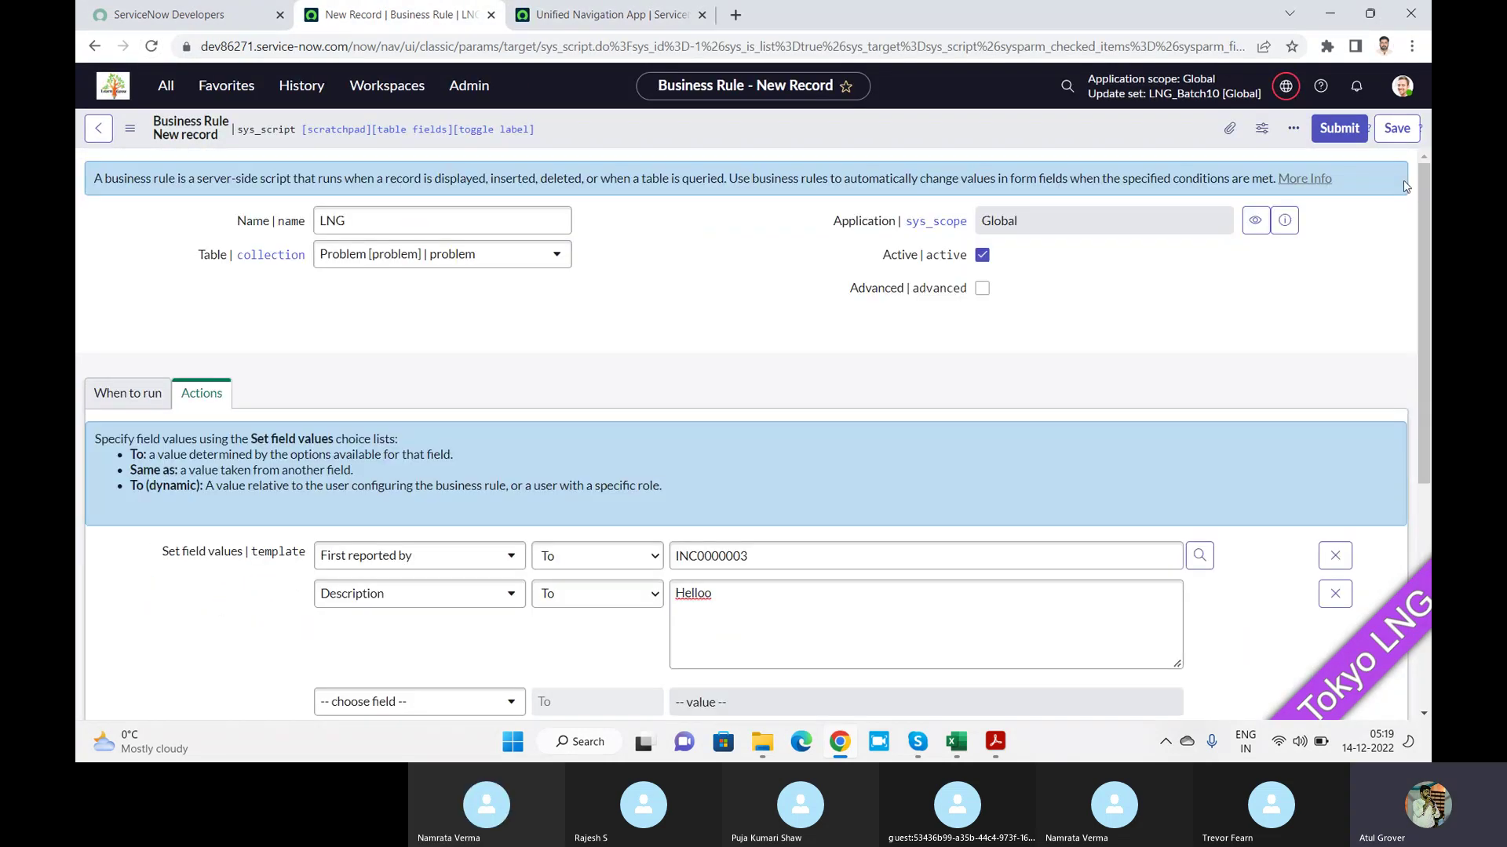
click(1397, 130)
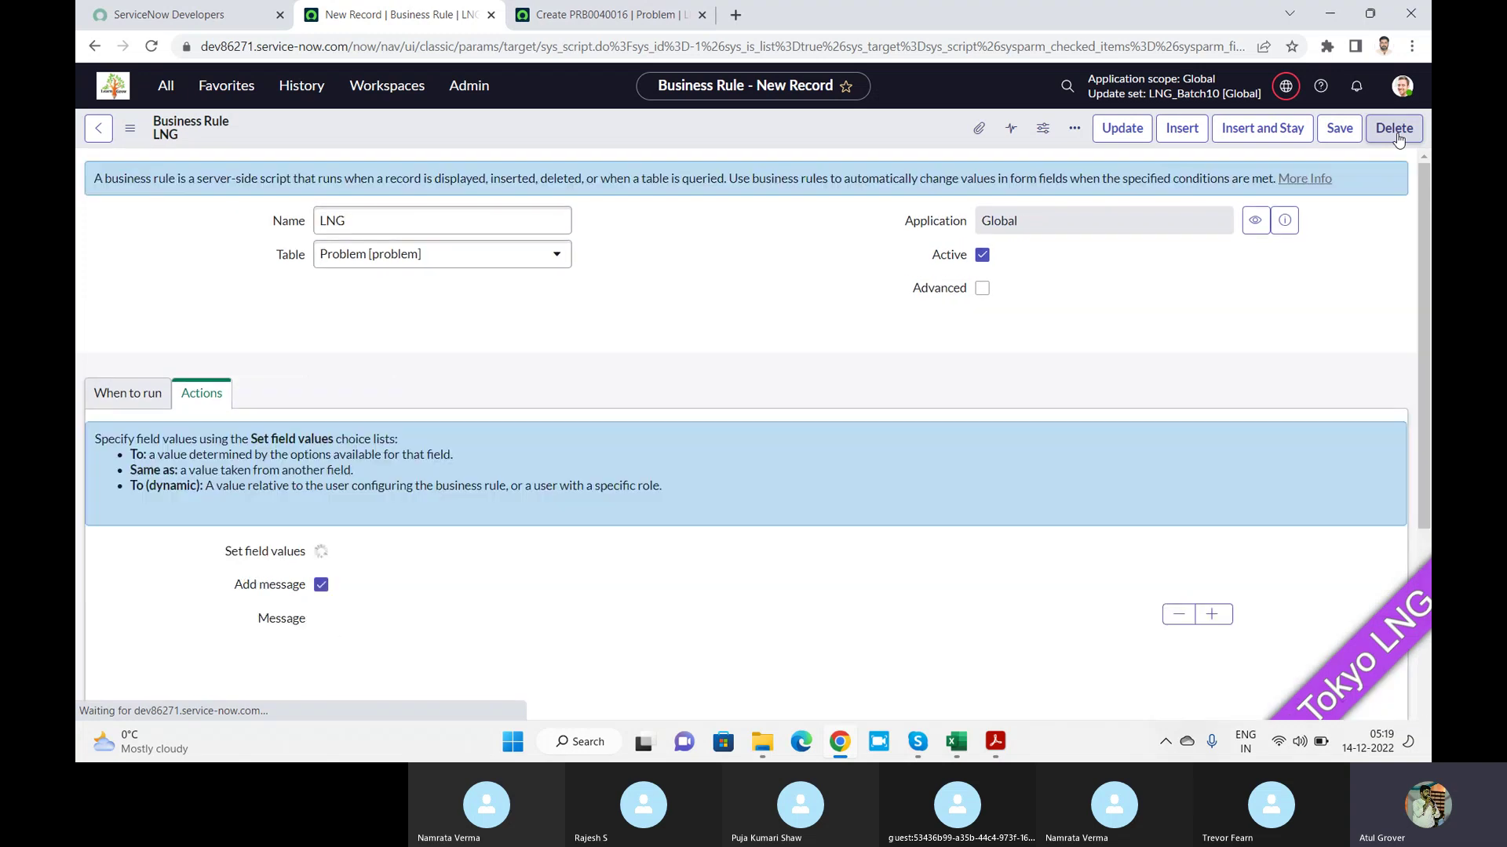
Check the message on the new problem form and set Assigned to as Problem Coordinator B
click(592, 12)
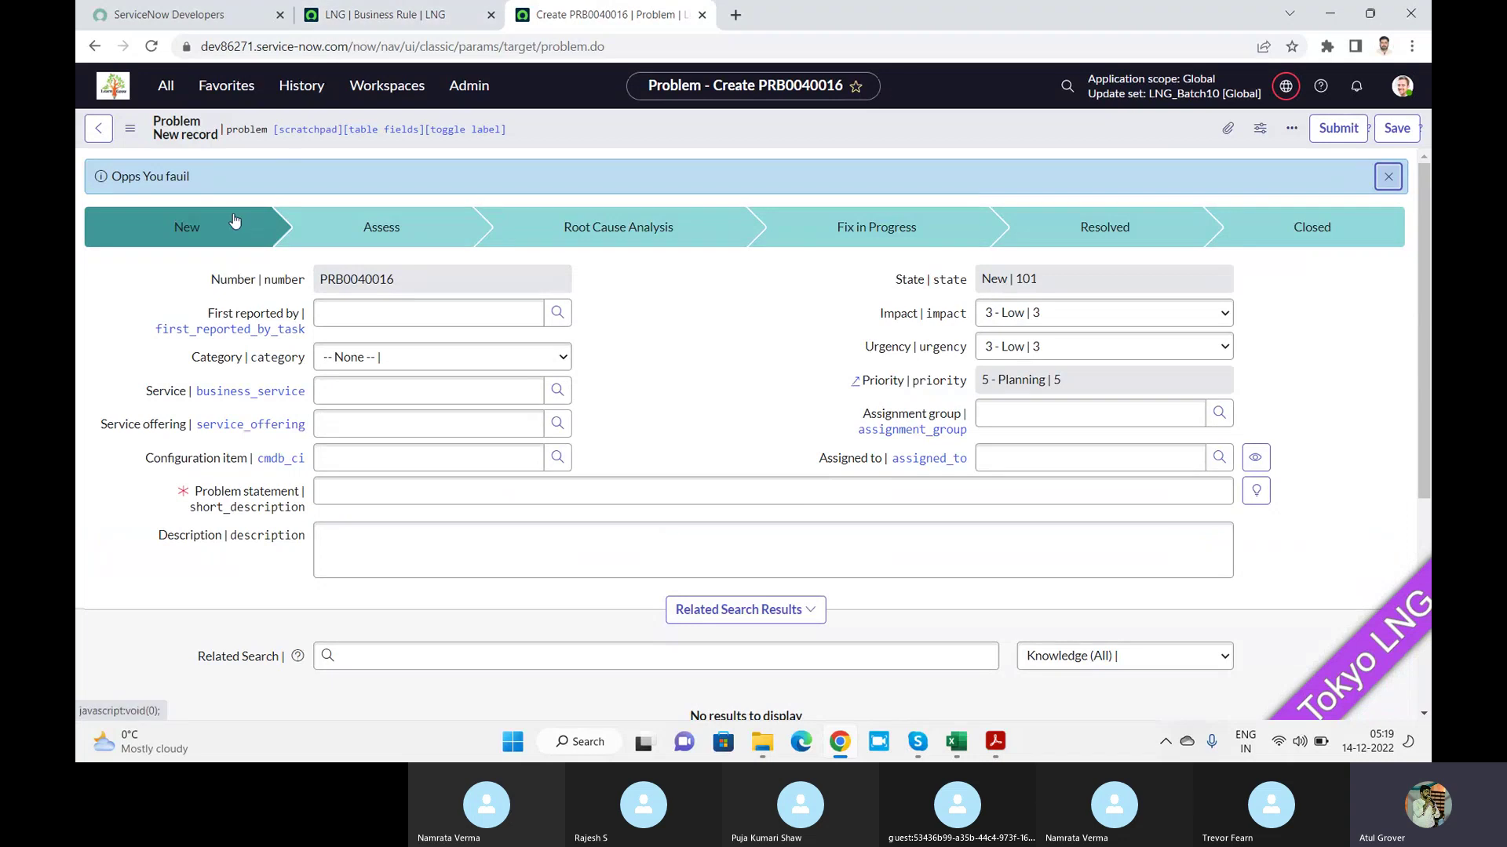
drag(201, 175, 102, 179)
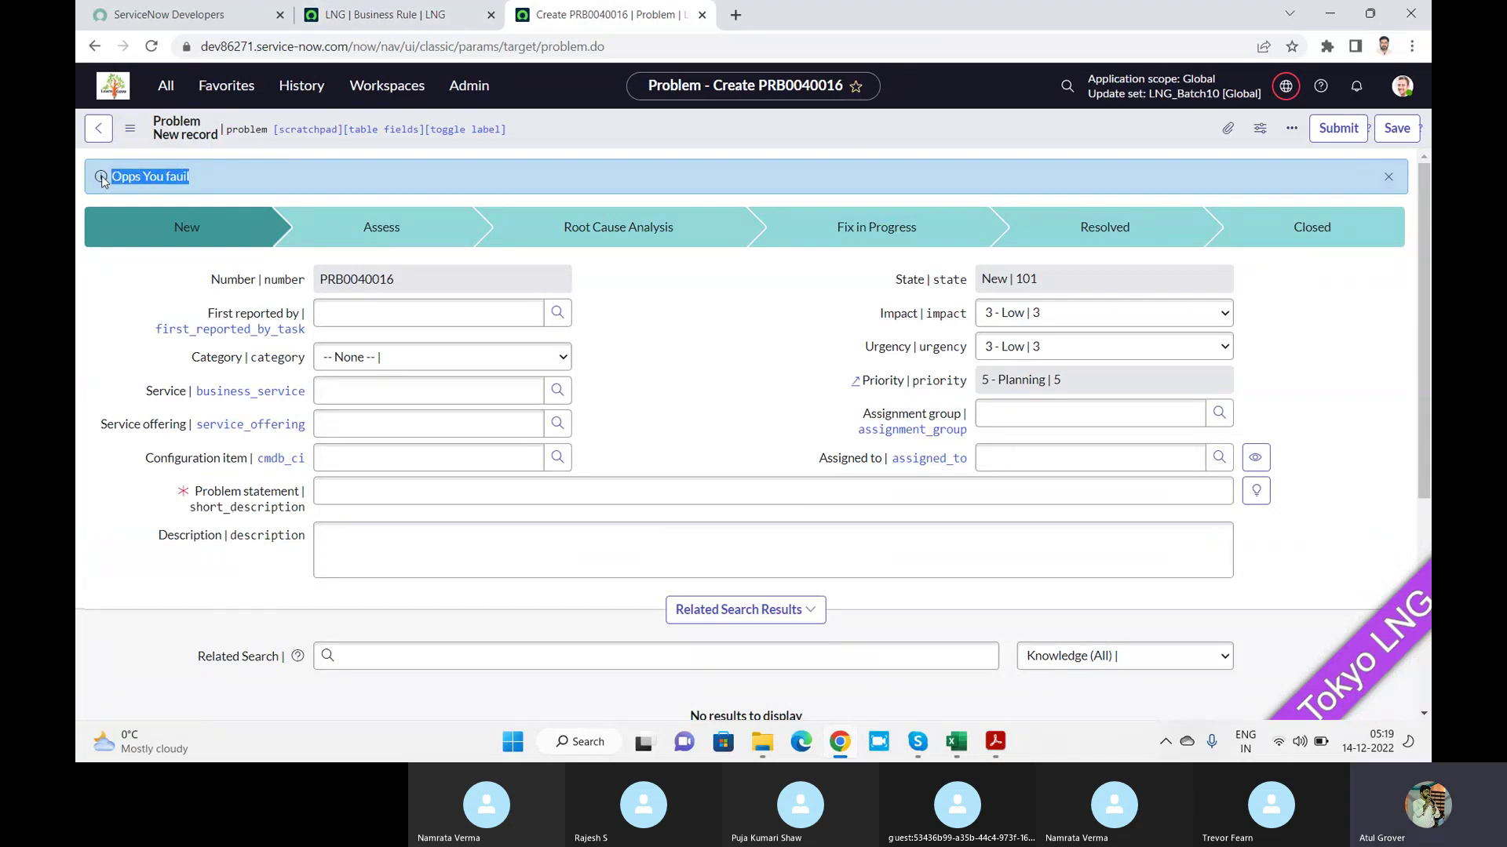
click(1005, 456)
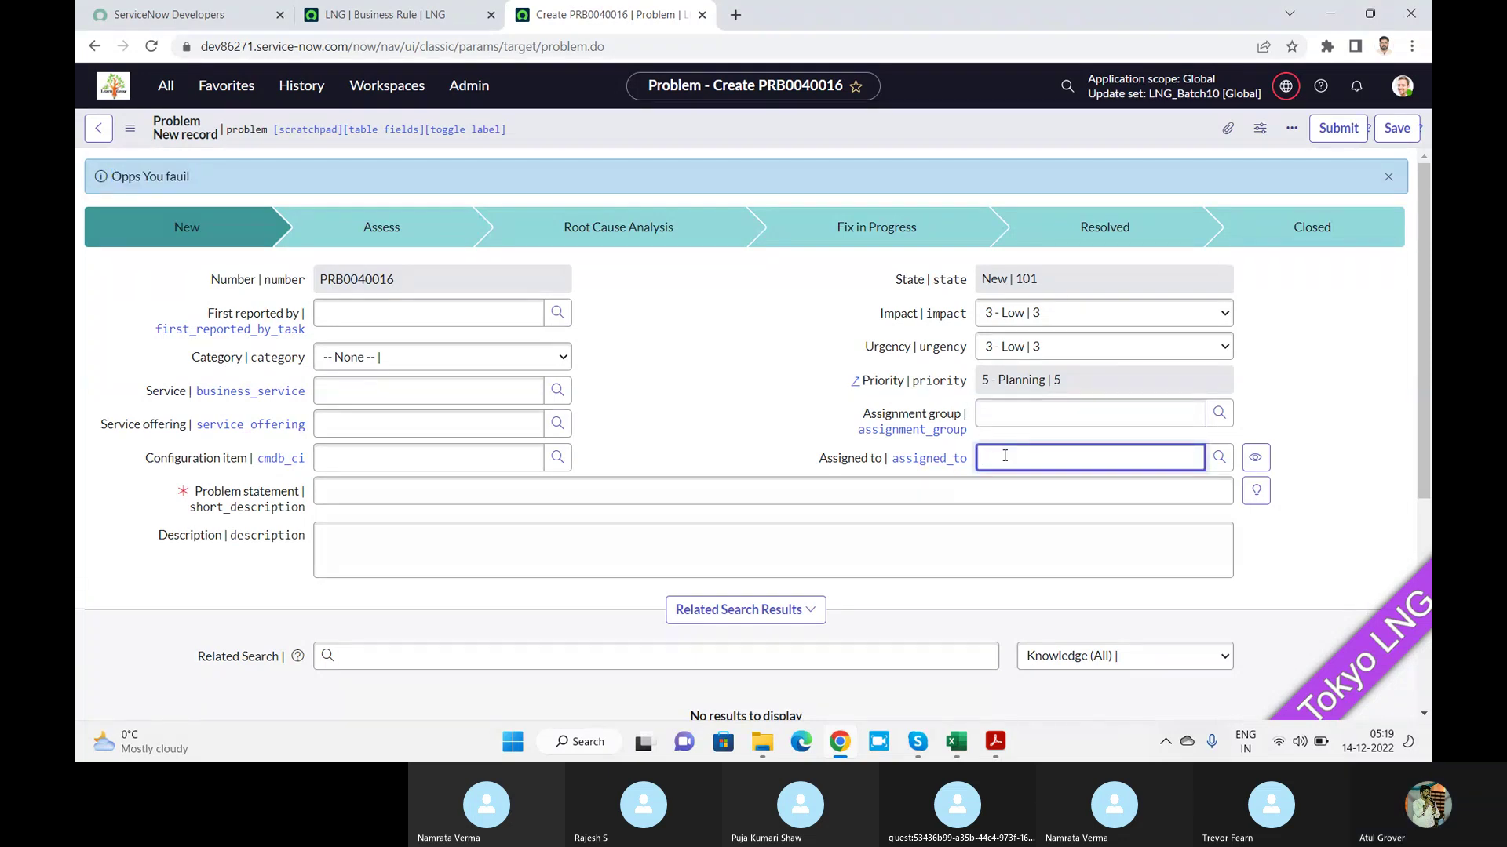
text(*po)
key(BackSpace)
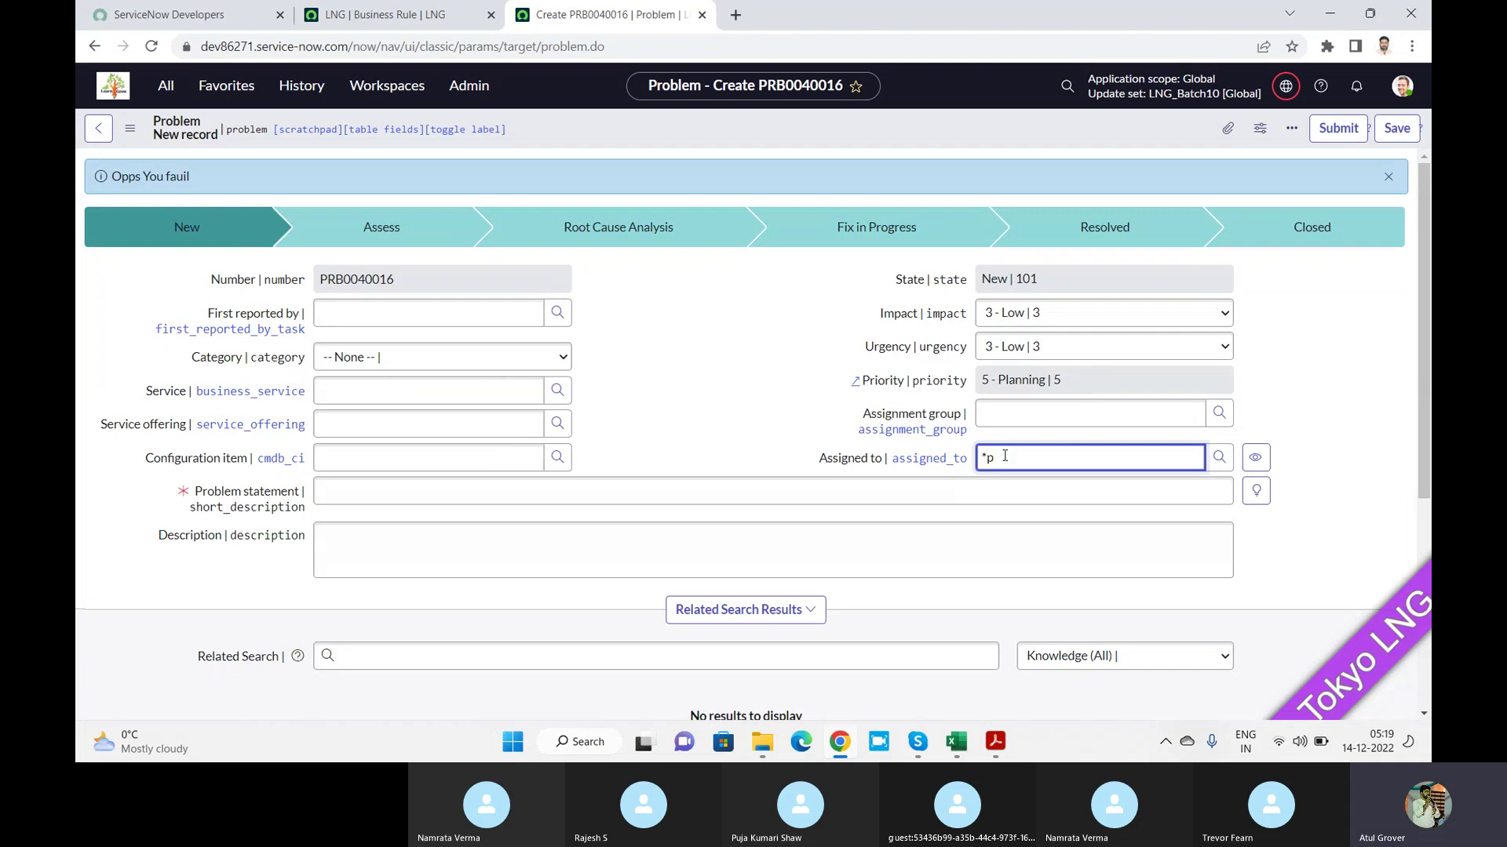
text(rob)
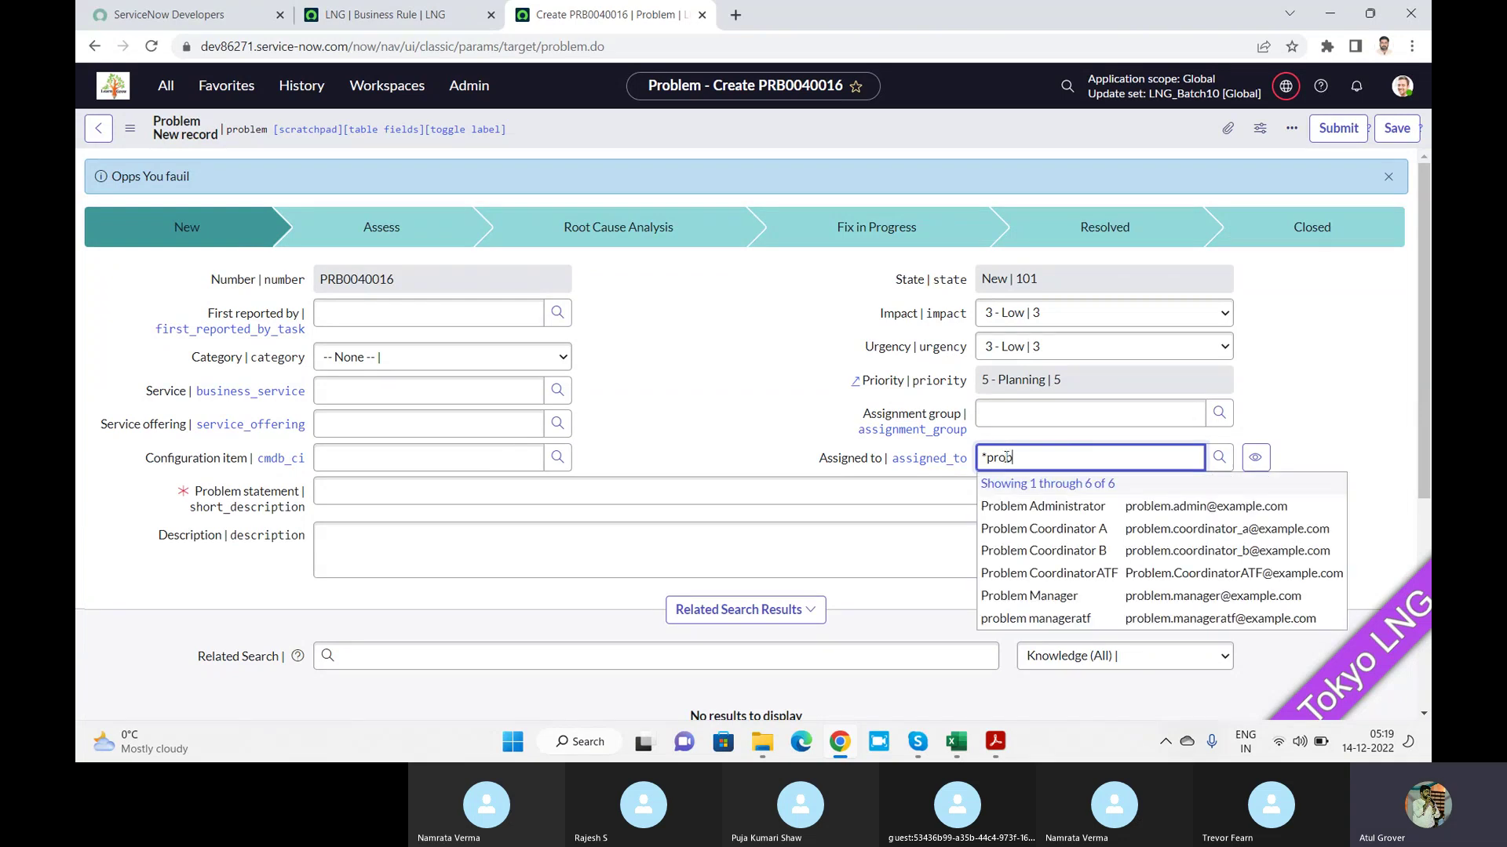
click(1079, 554)
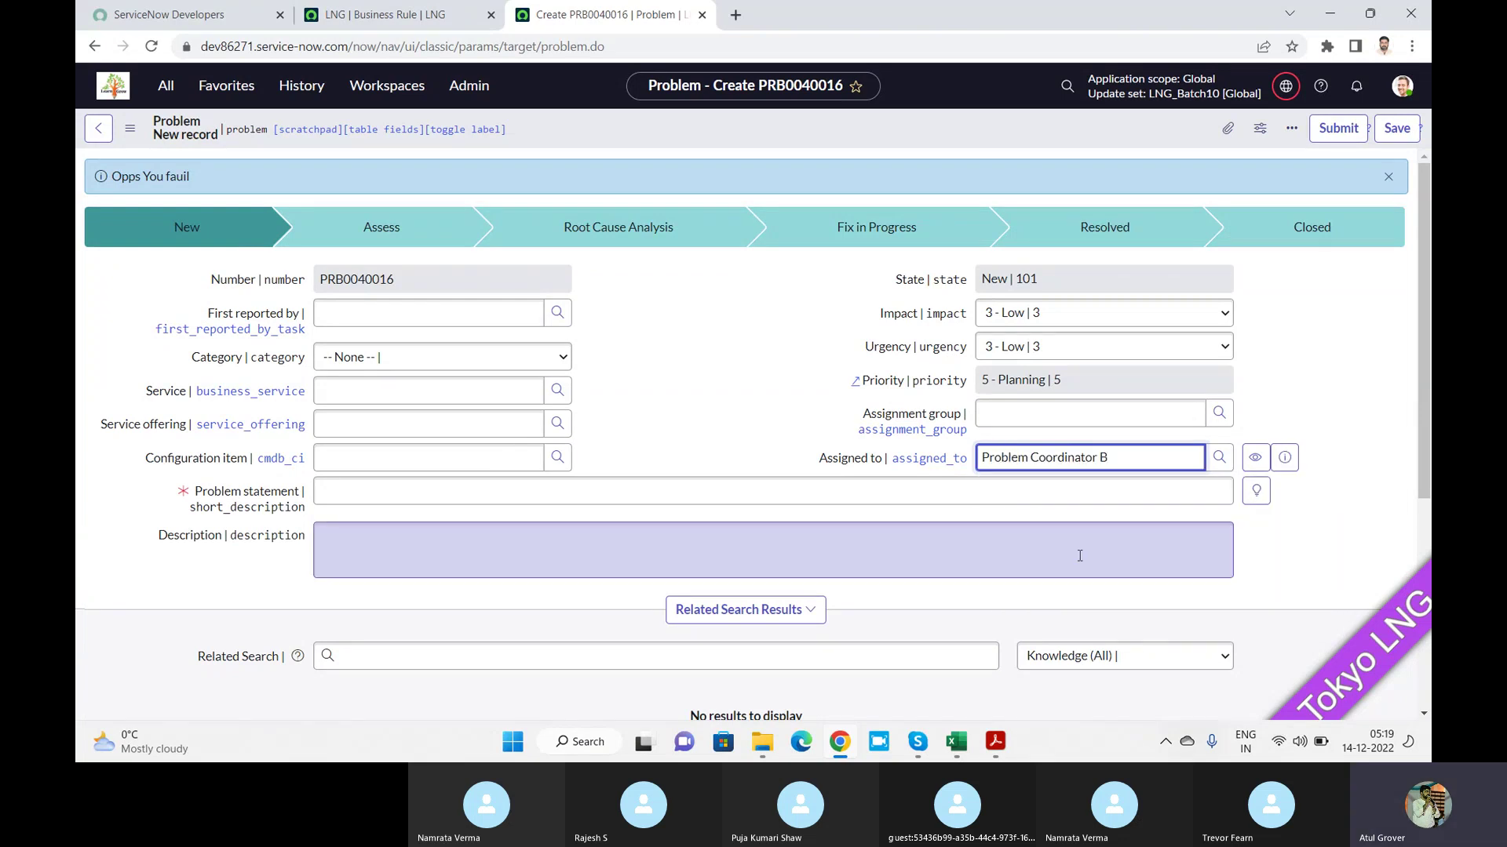
Check the LNG rule's filter condition and change the new problem's Assigned to value to Problem Coordinator A
click(365, 17)
click(127, 394)
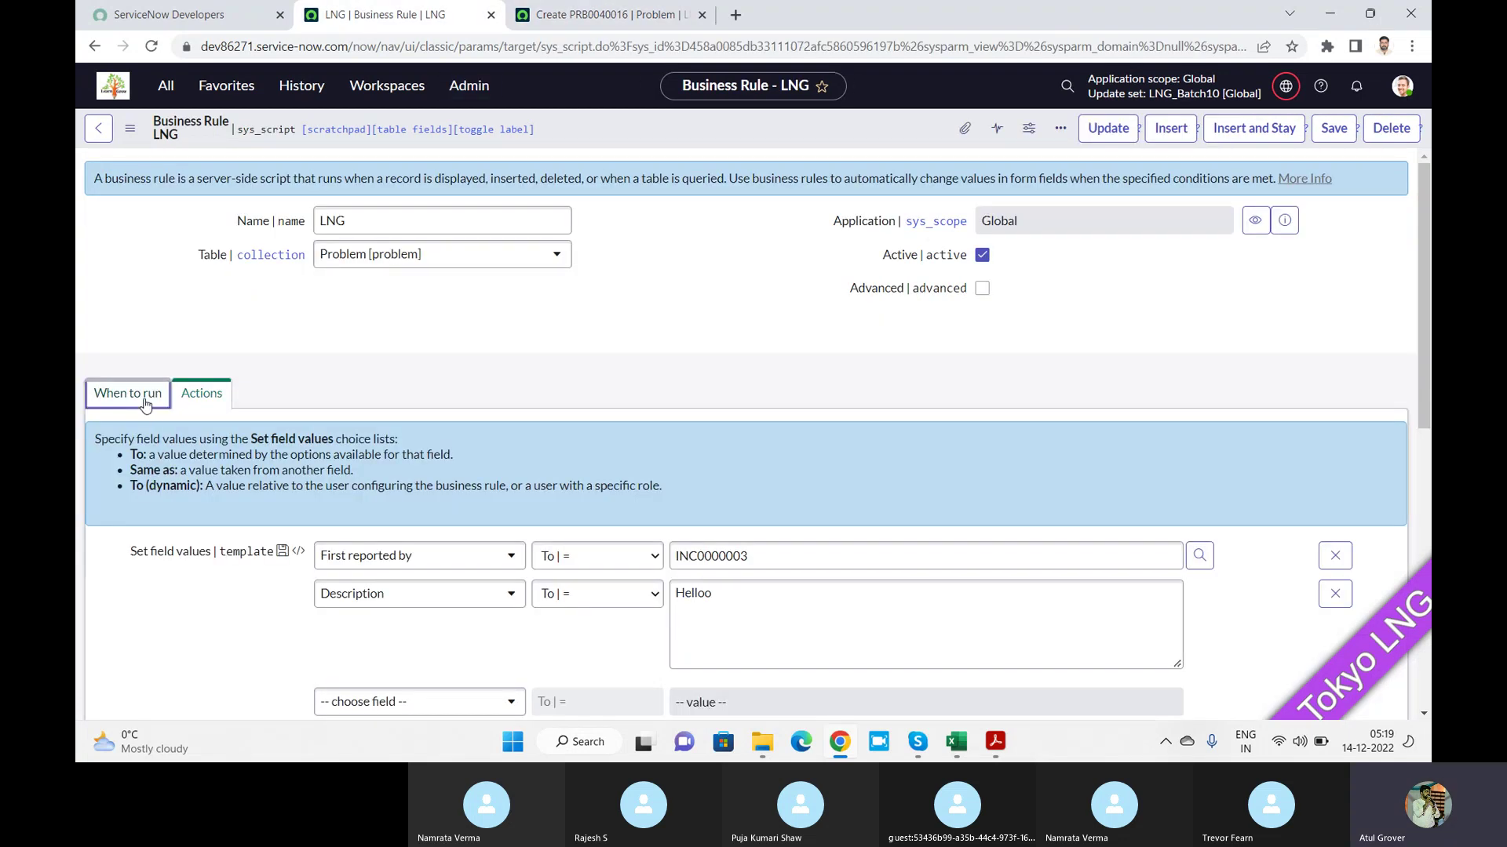
click(604, 18)
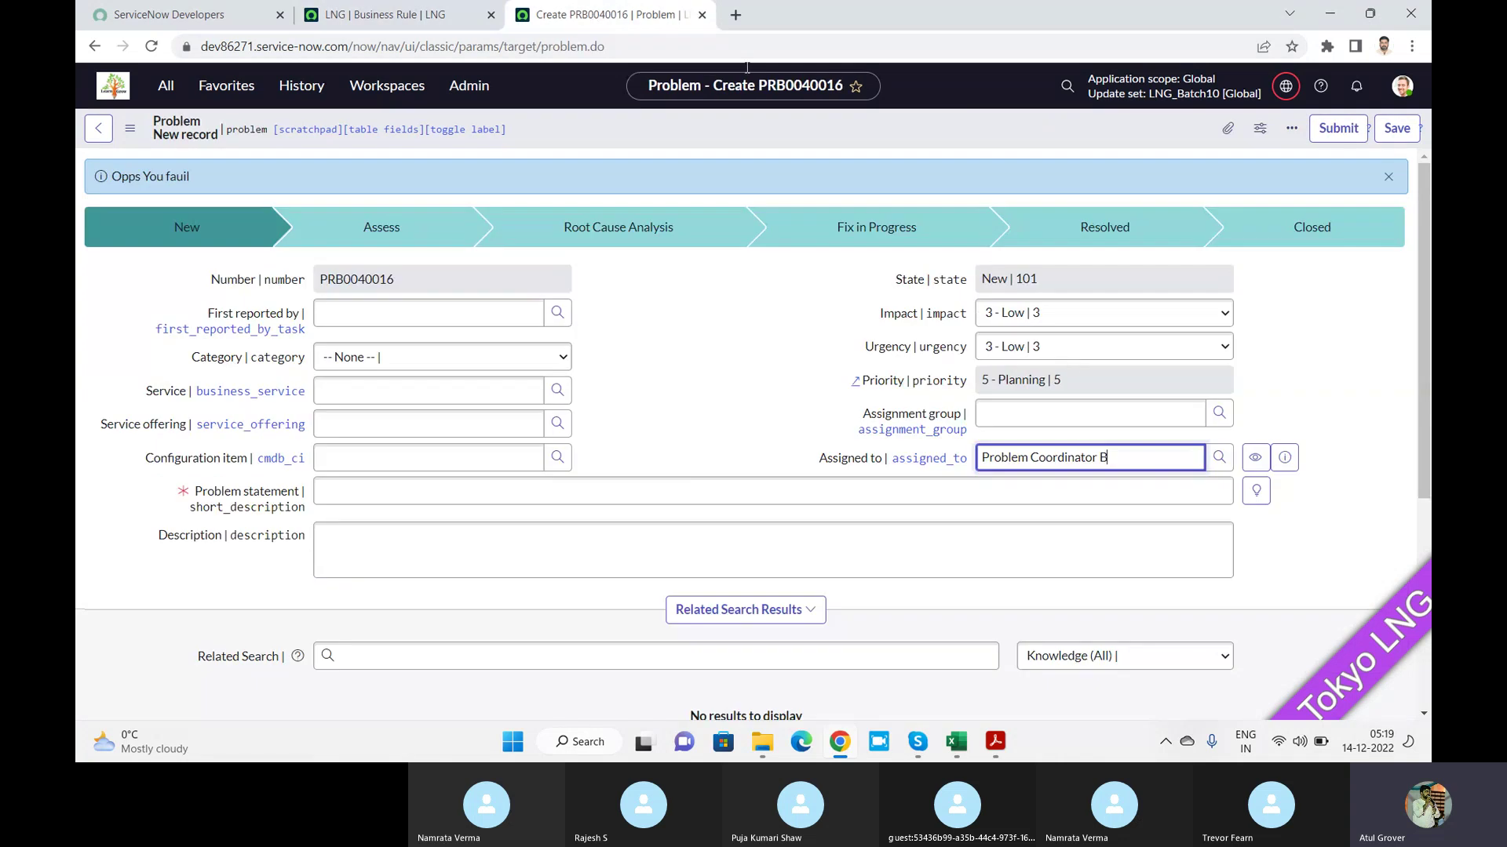
key(BackSpace)
text(A)
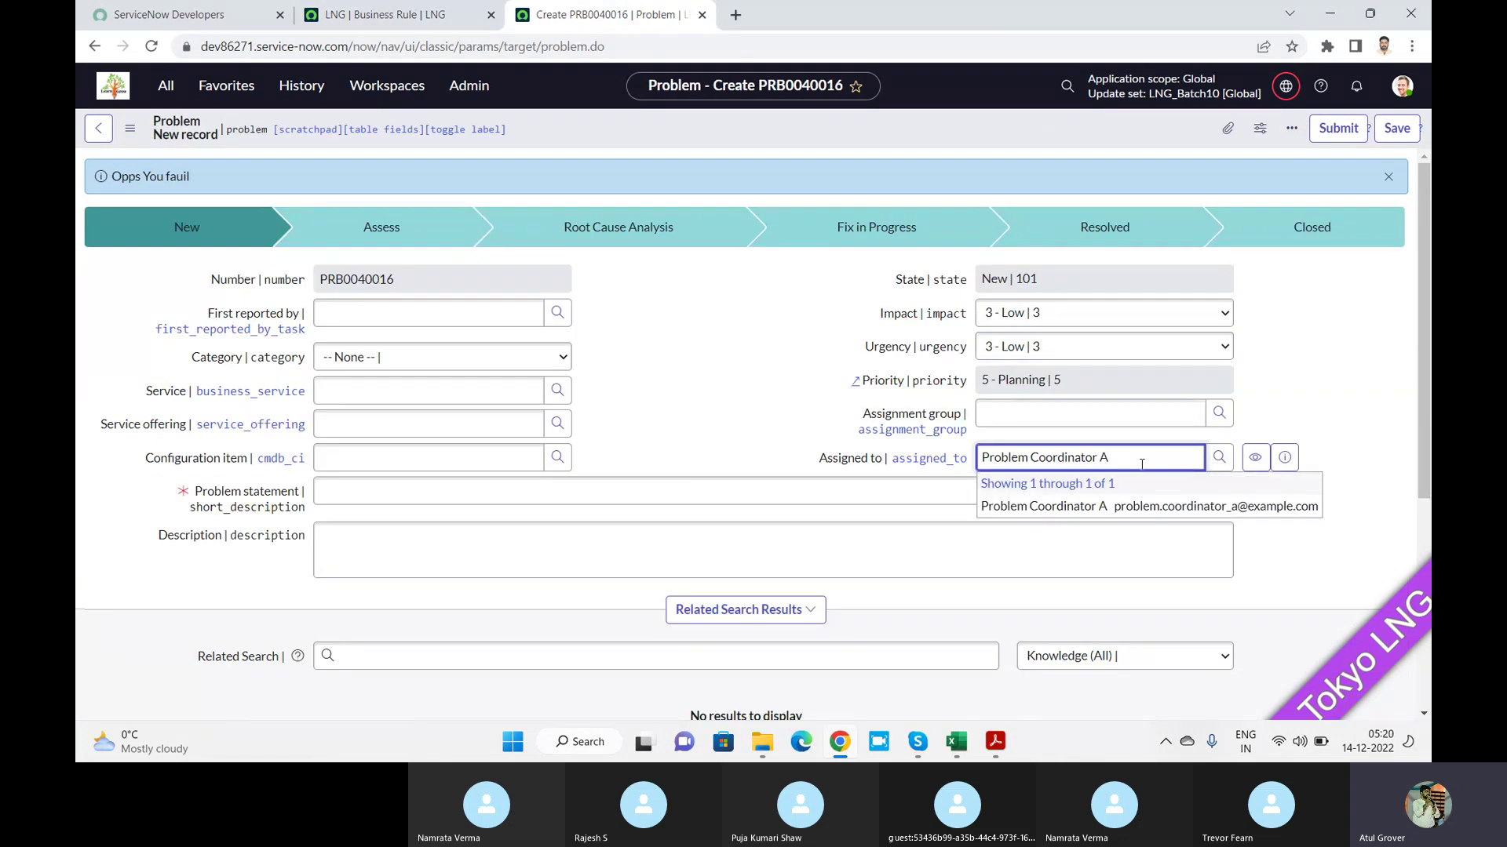
click(1132, 508)
click(732, 391)
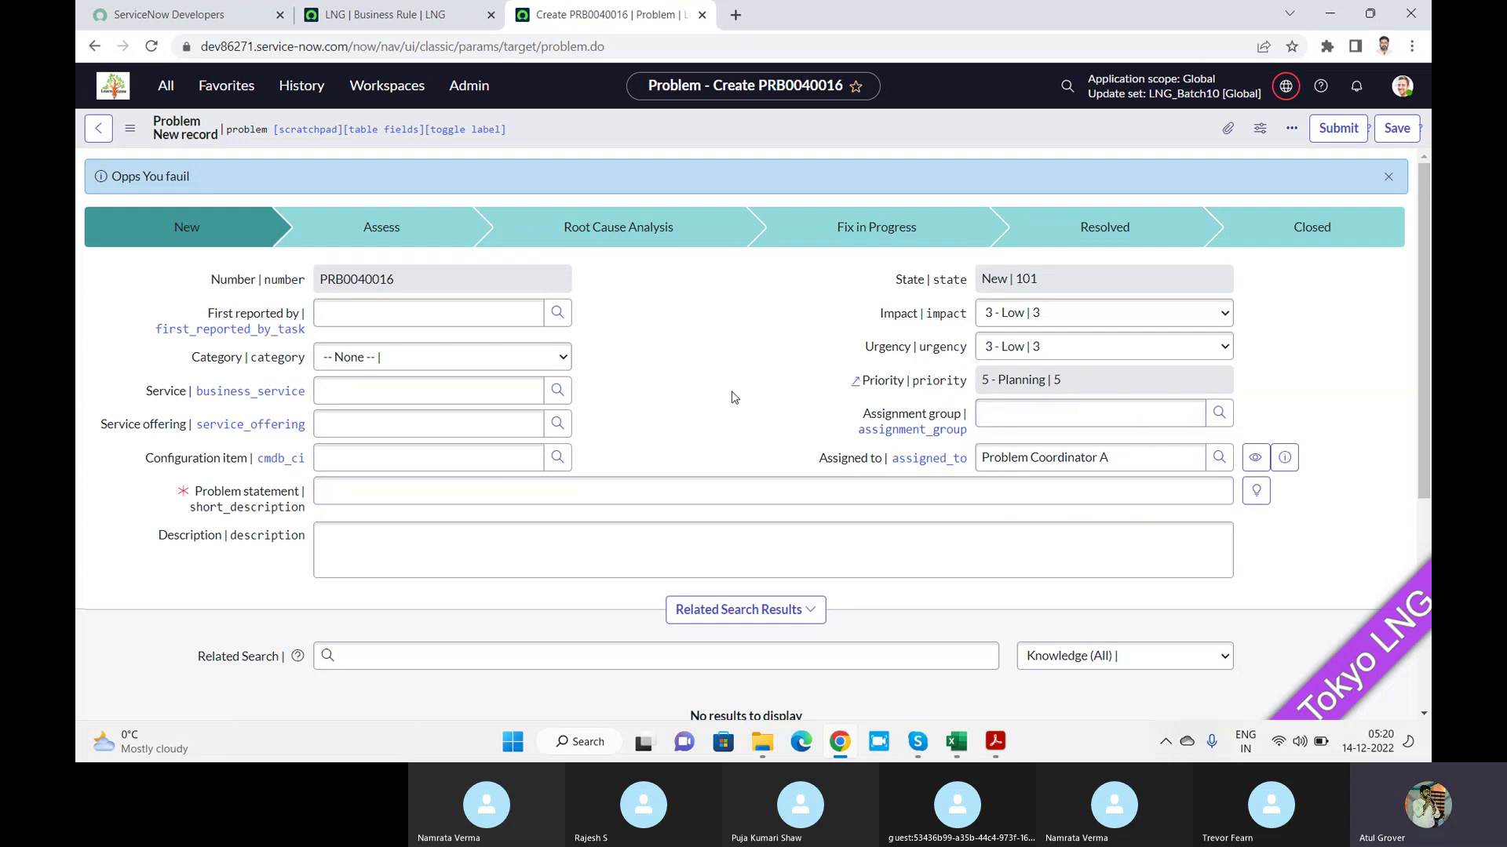
Compare the problem with the rule's condition, enter "asfafafaf" as the Problem statement, and save the problem
click(448, 12)
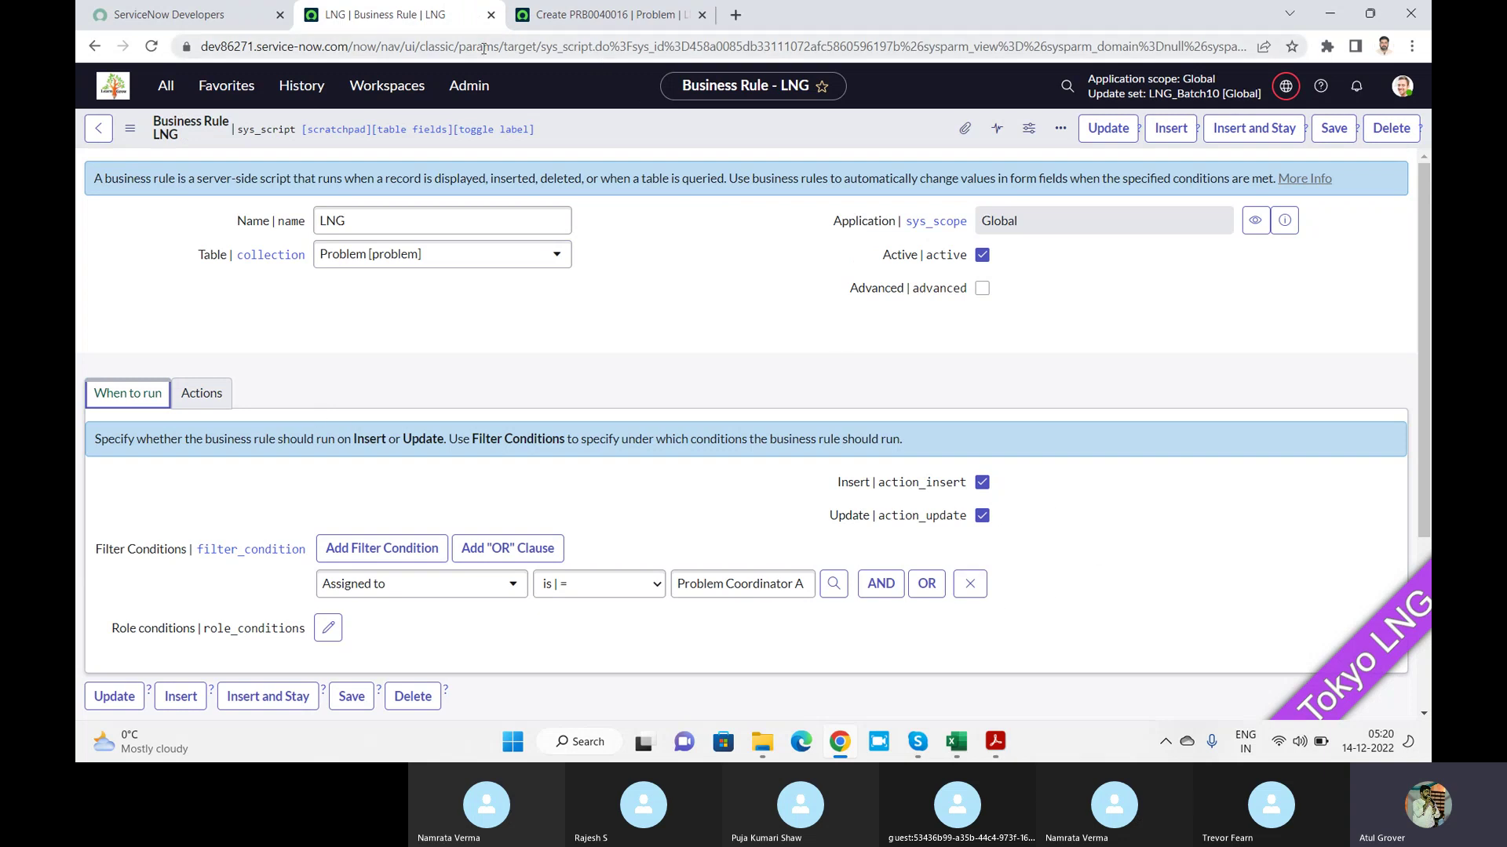
click(547, 17)
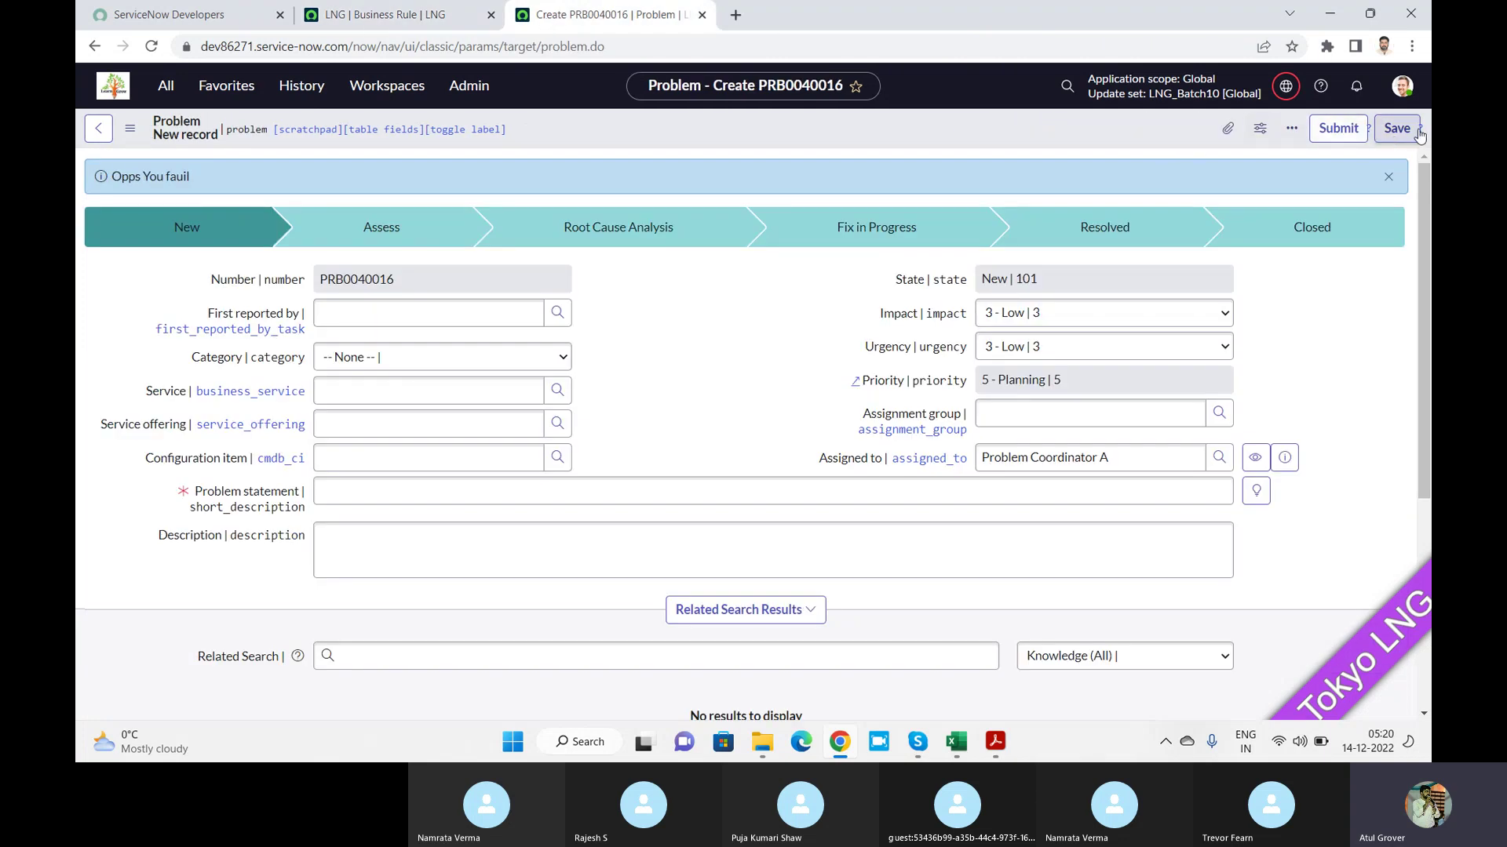
click(1395, 130)
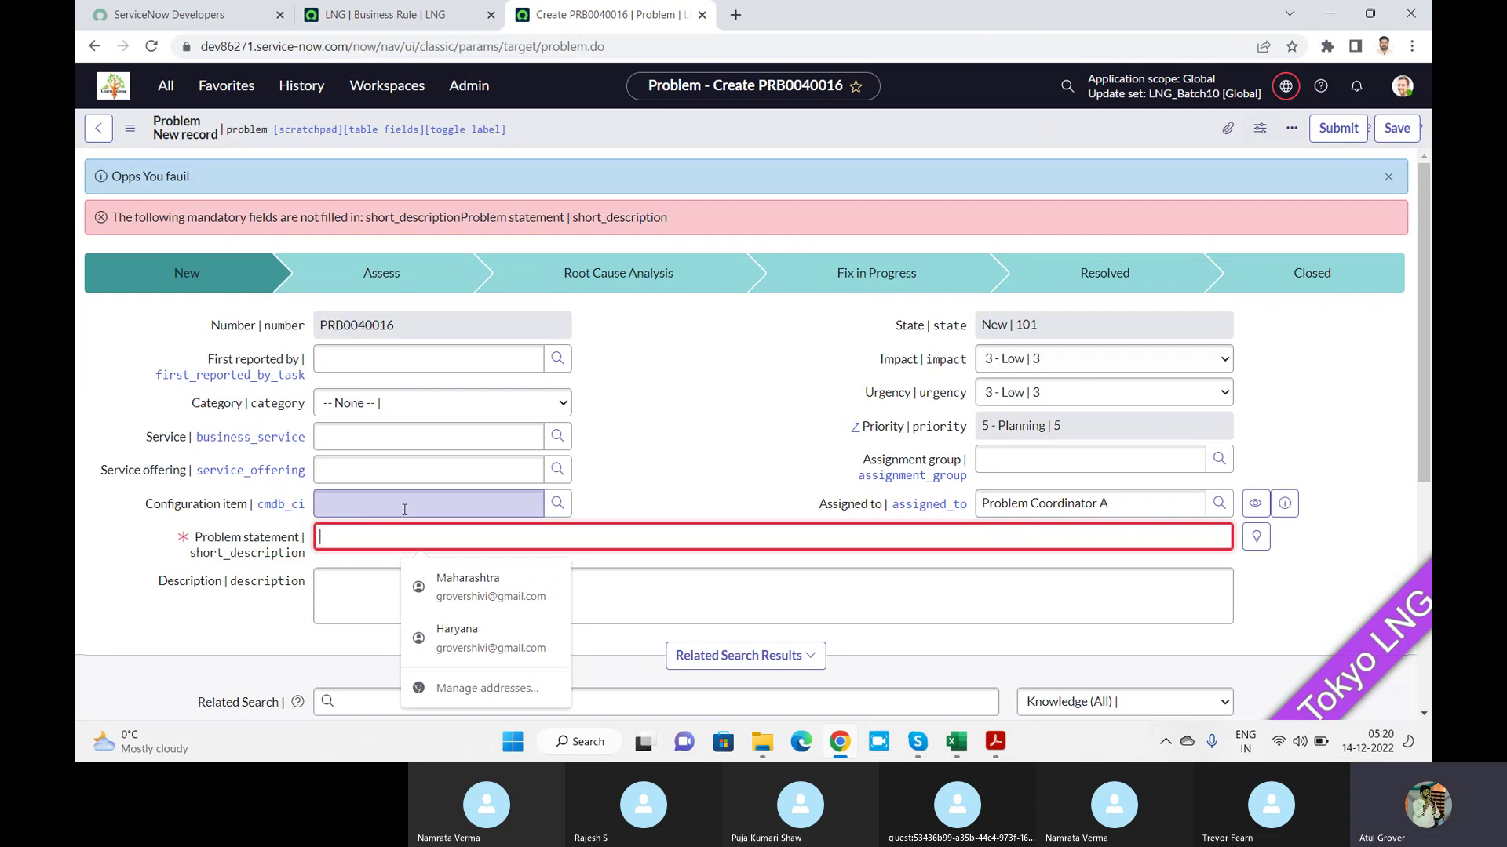
text(asfafafaf)
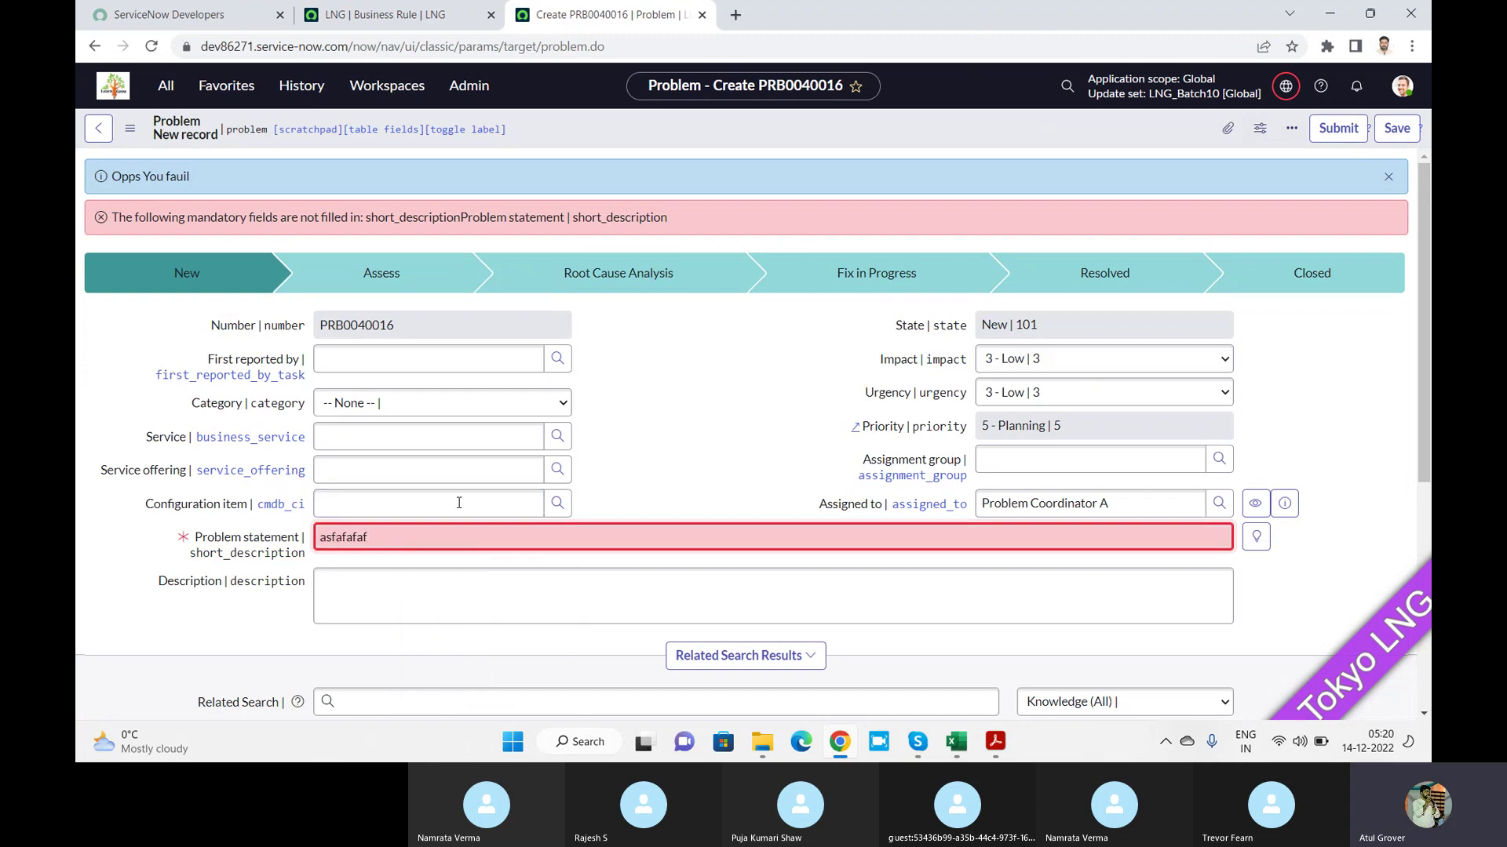
click(1396, 130)
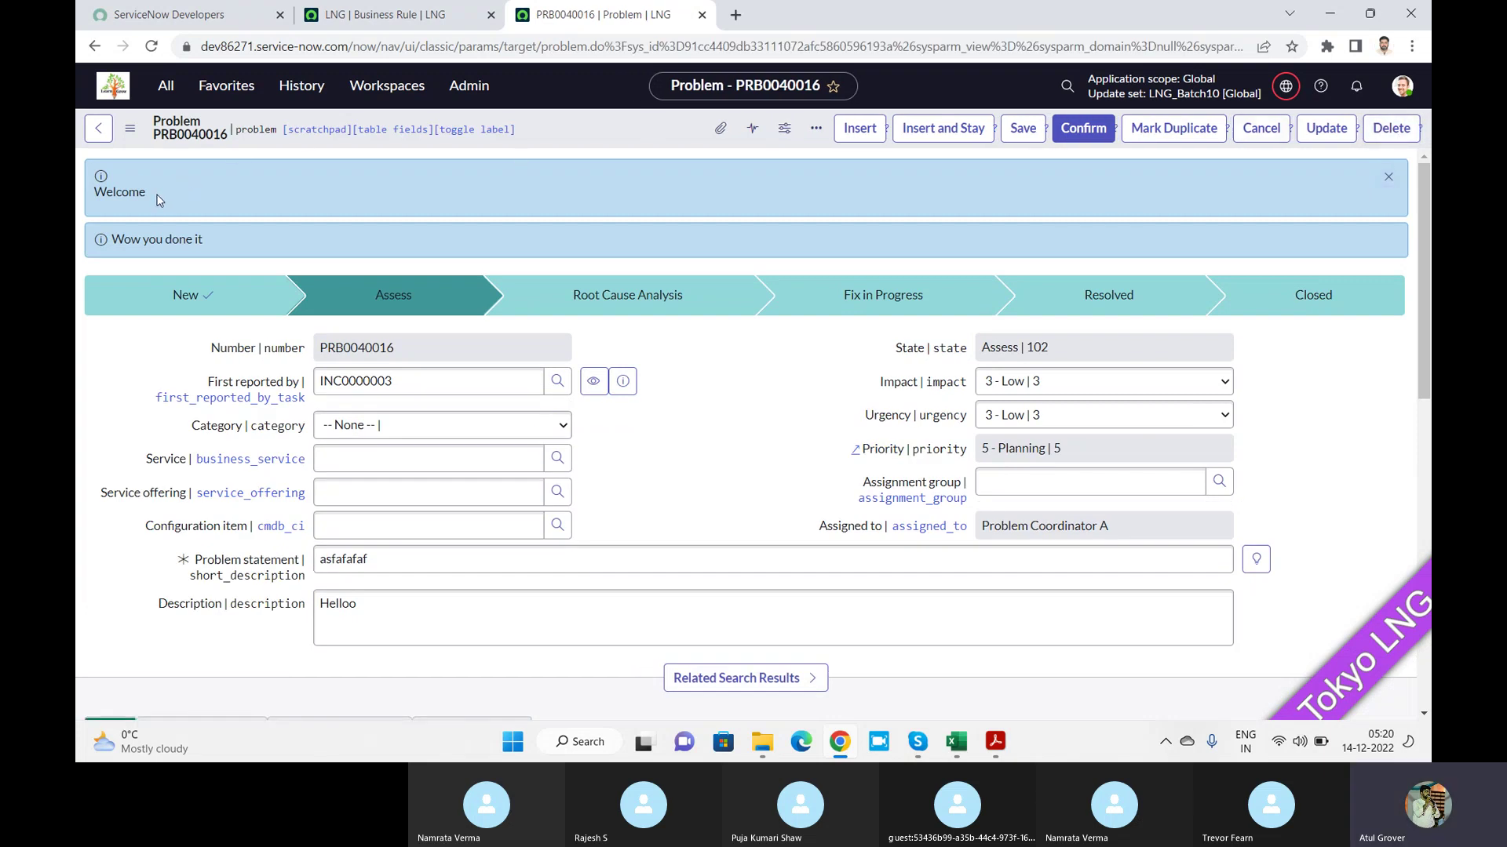
Examine the message, Description and First reported by values on the saved problem, and reload its form
drag(158, 193, 86, 196)
drag(388, 616, 281, 614)
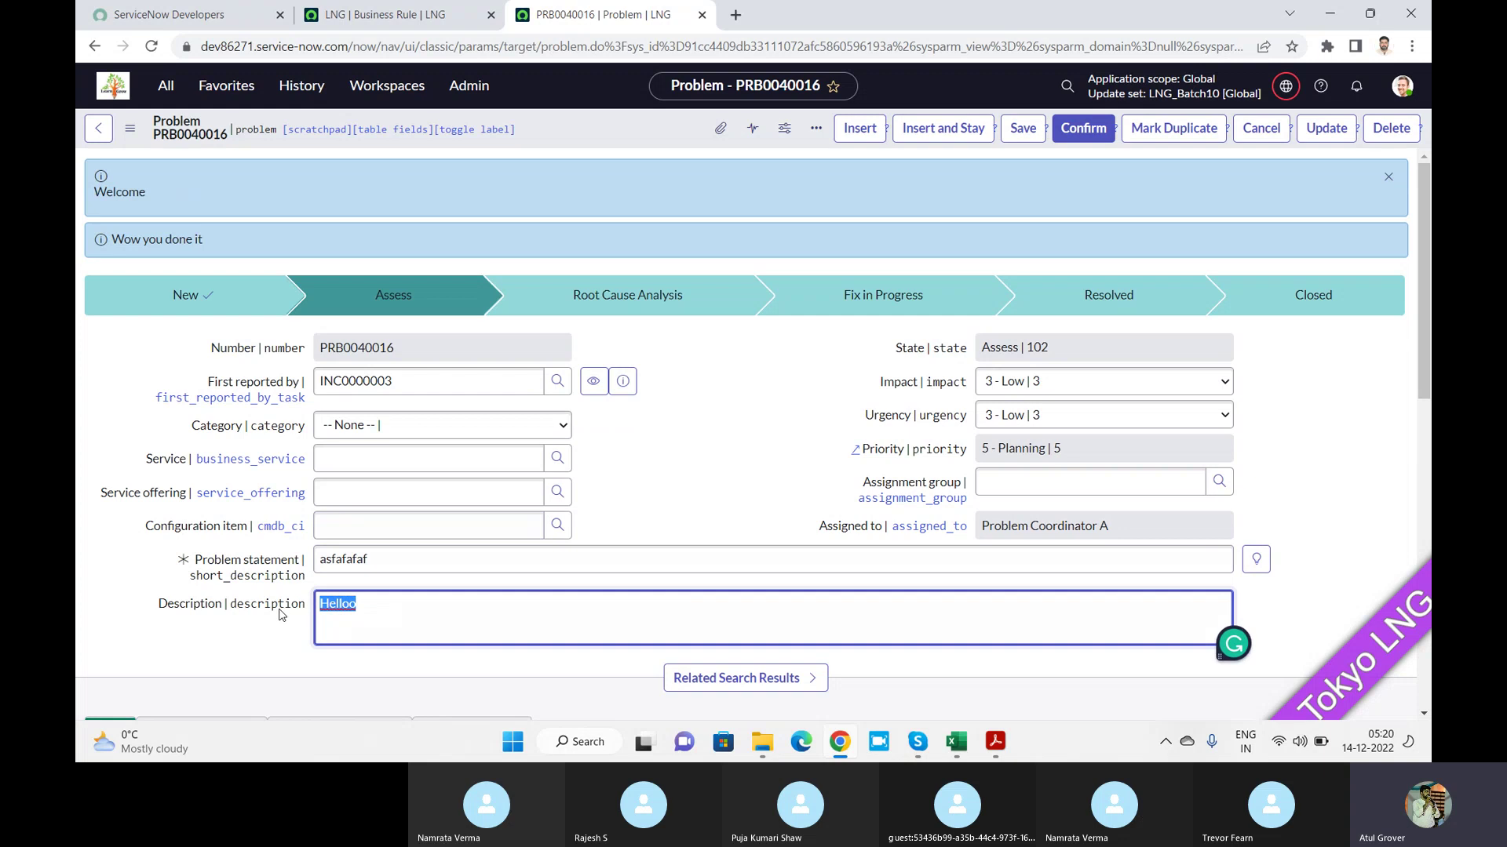
double_click(377, 381)
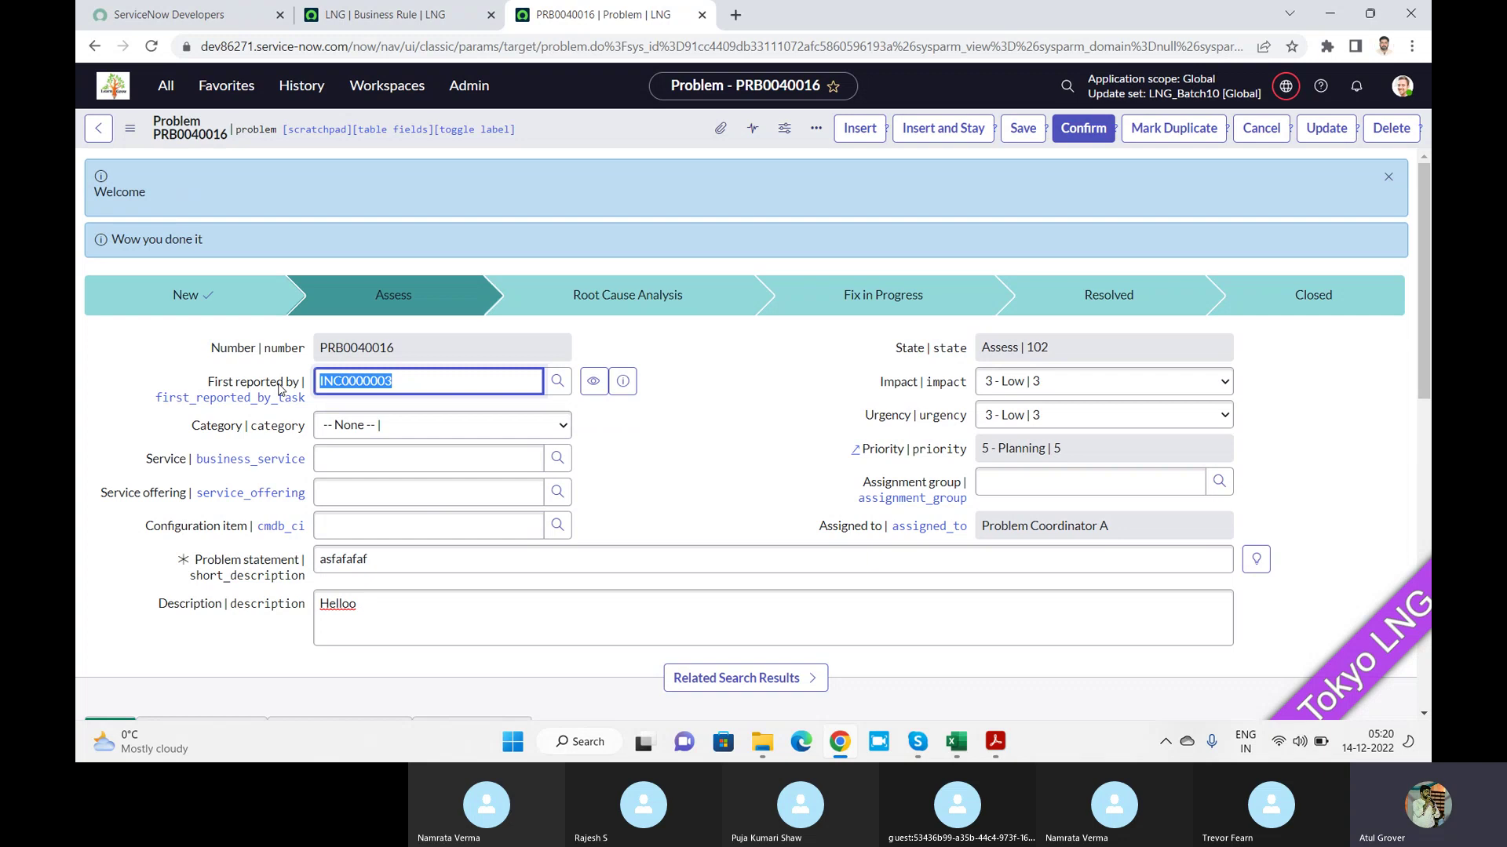
click(368, 15)
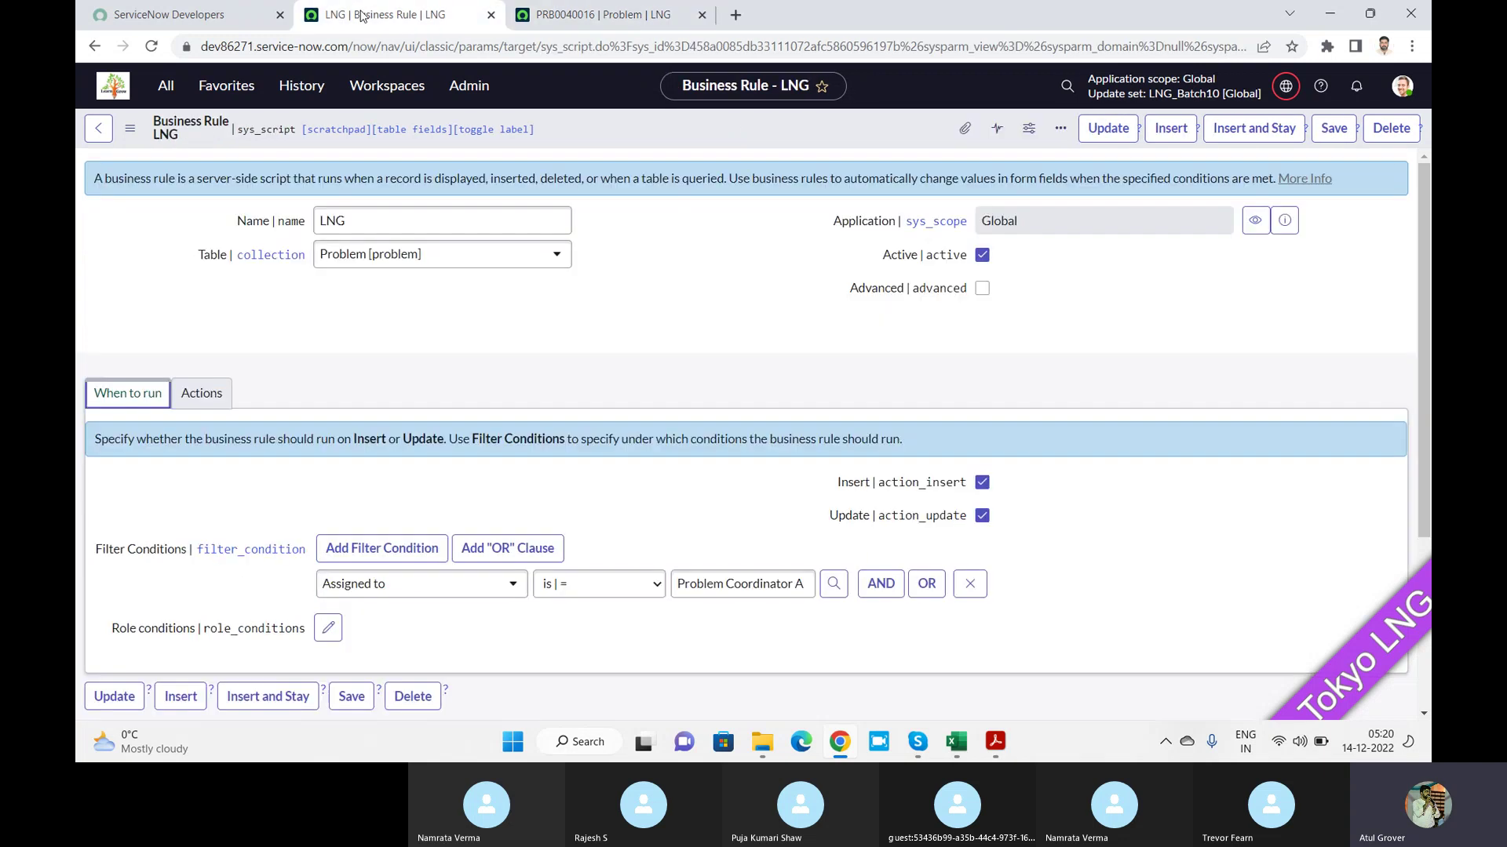
click(590, 13)
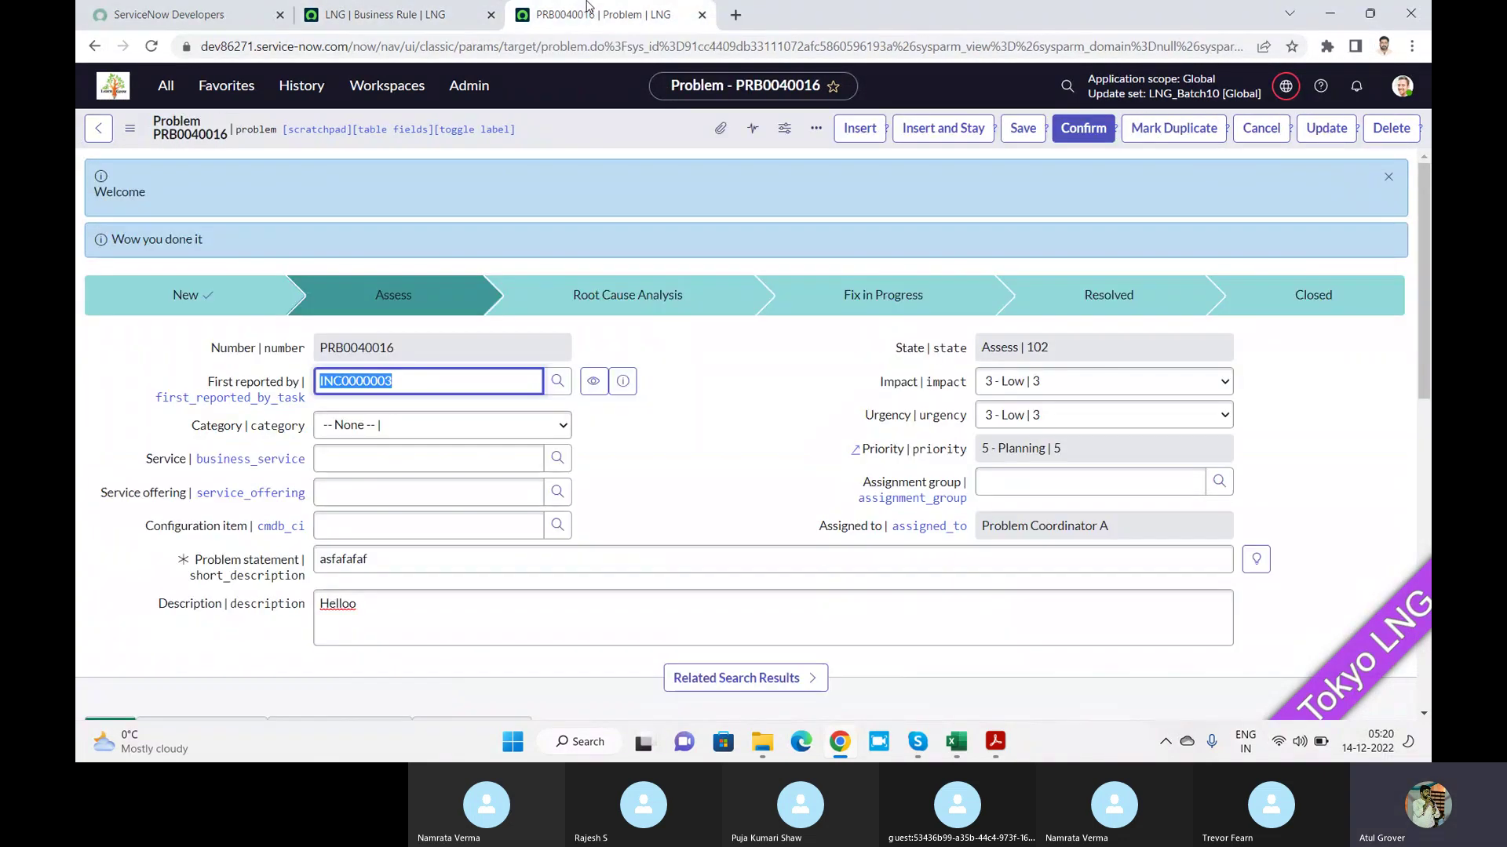
right_click(595, 128)
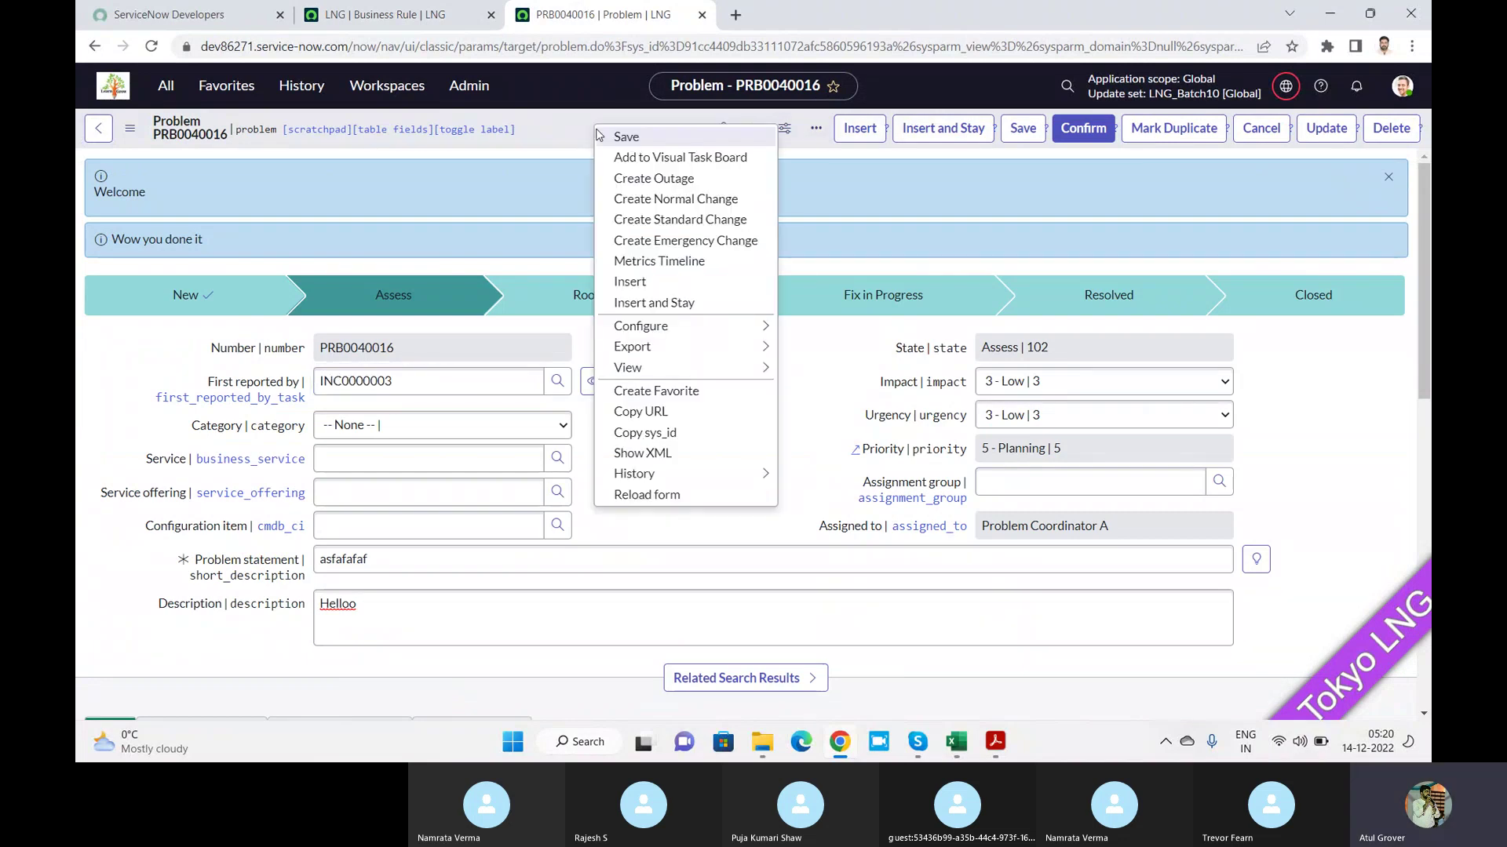
click(687, 495)
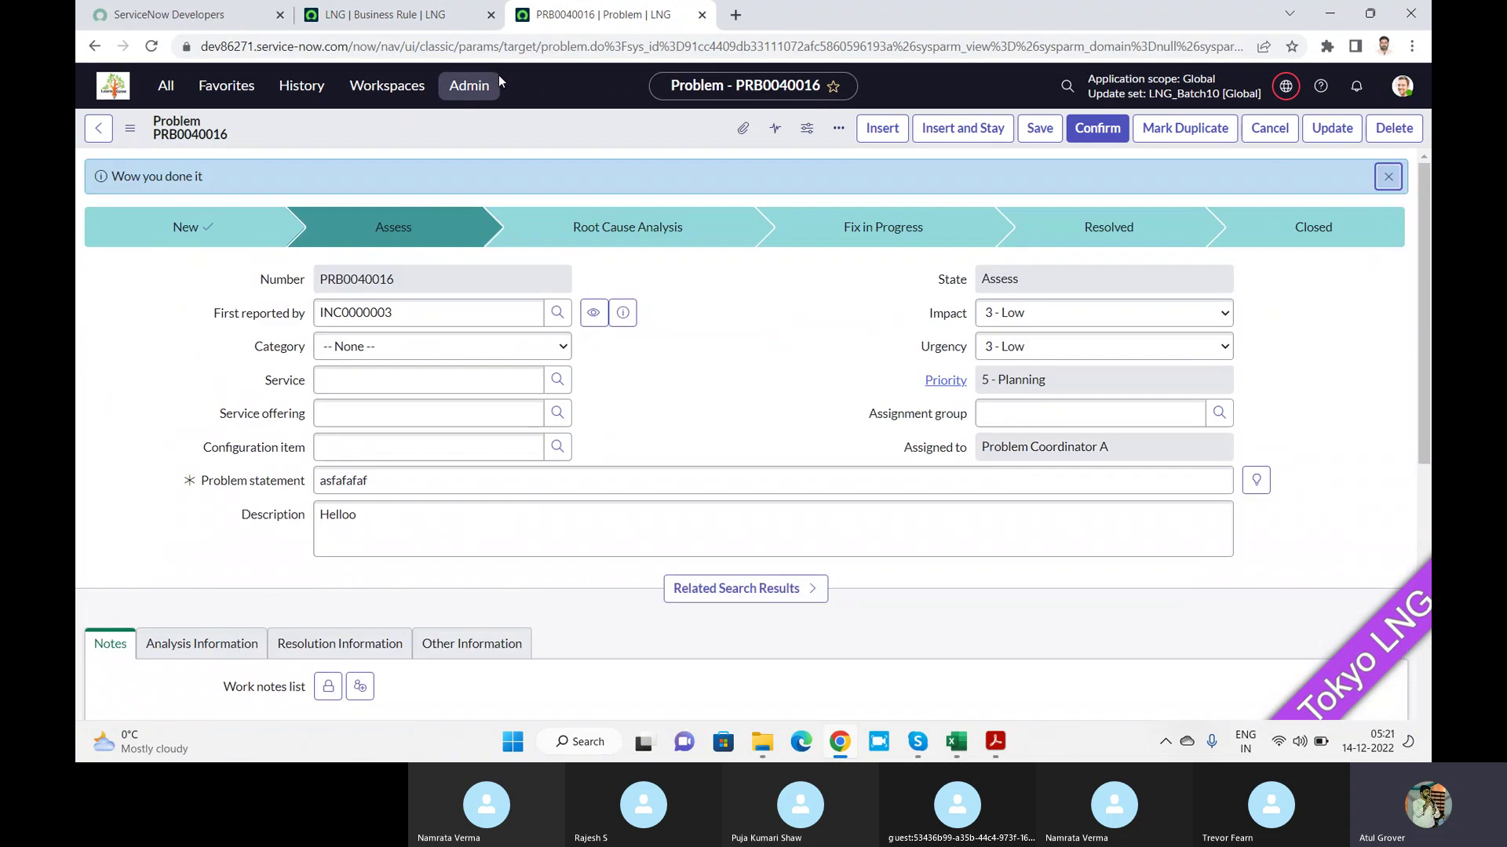
Extend the LNG rule's message to "Welcomedhfsjhjhskhskghkjsd" and save the rule
click(385, 15)
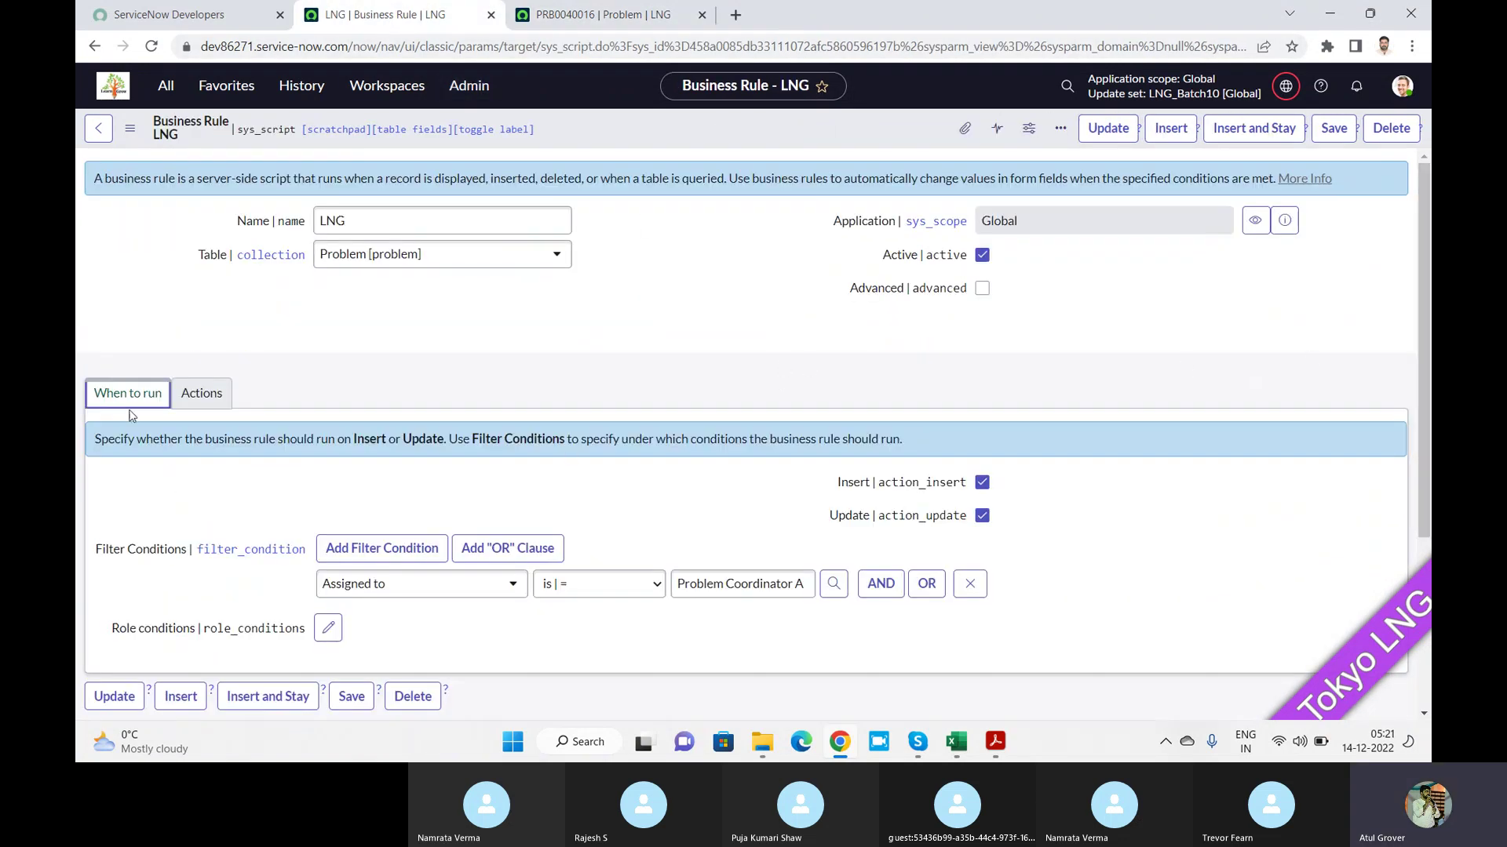
click(203, 392)
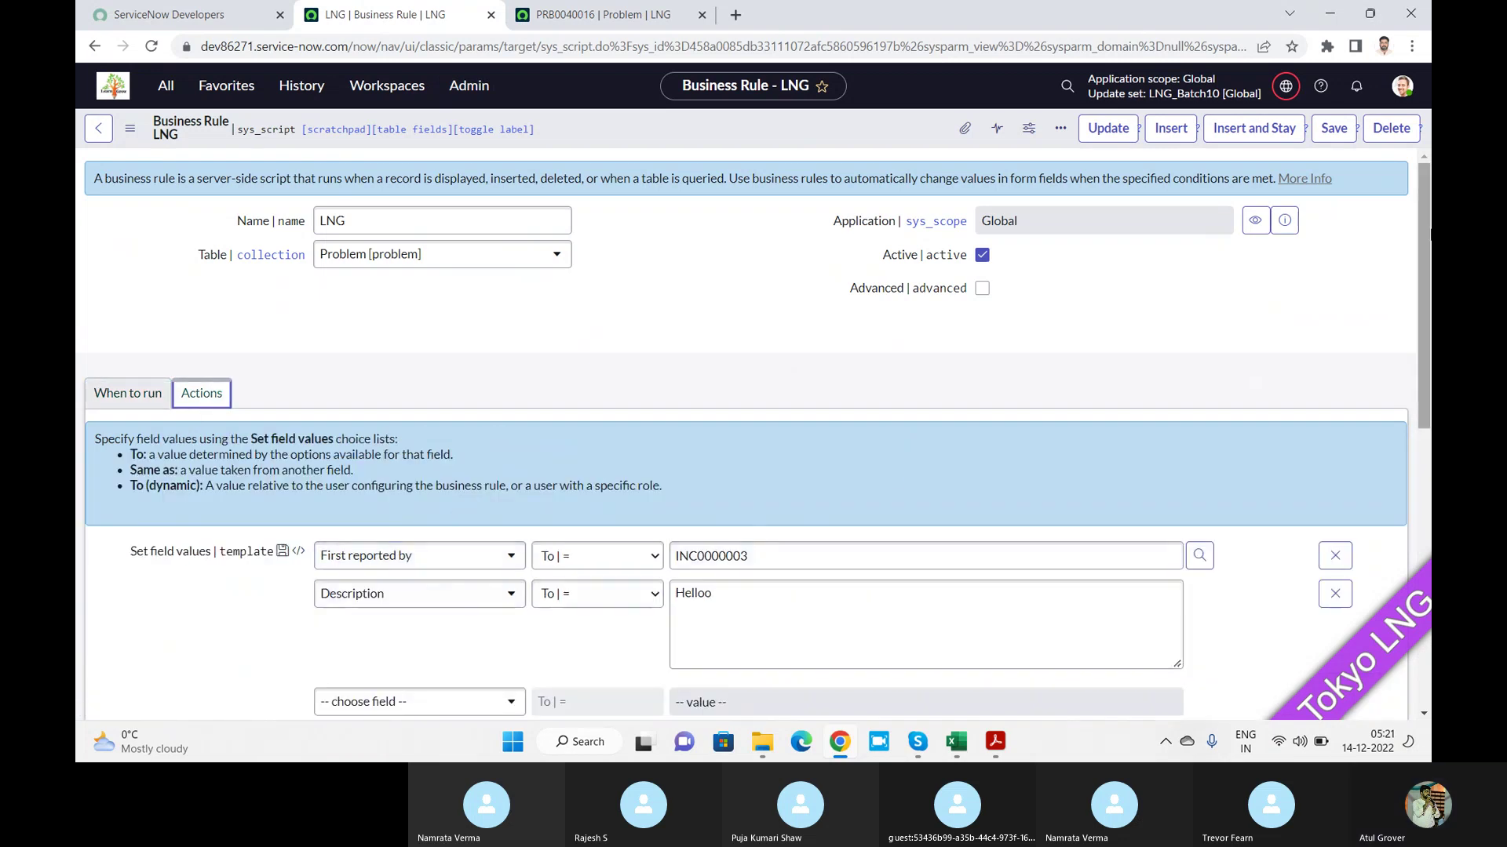
scroll(607, 523, down, 4)
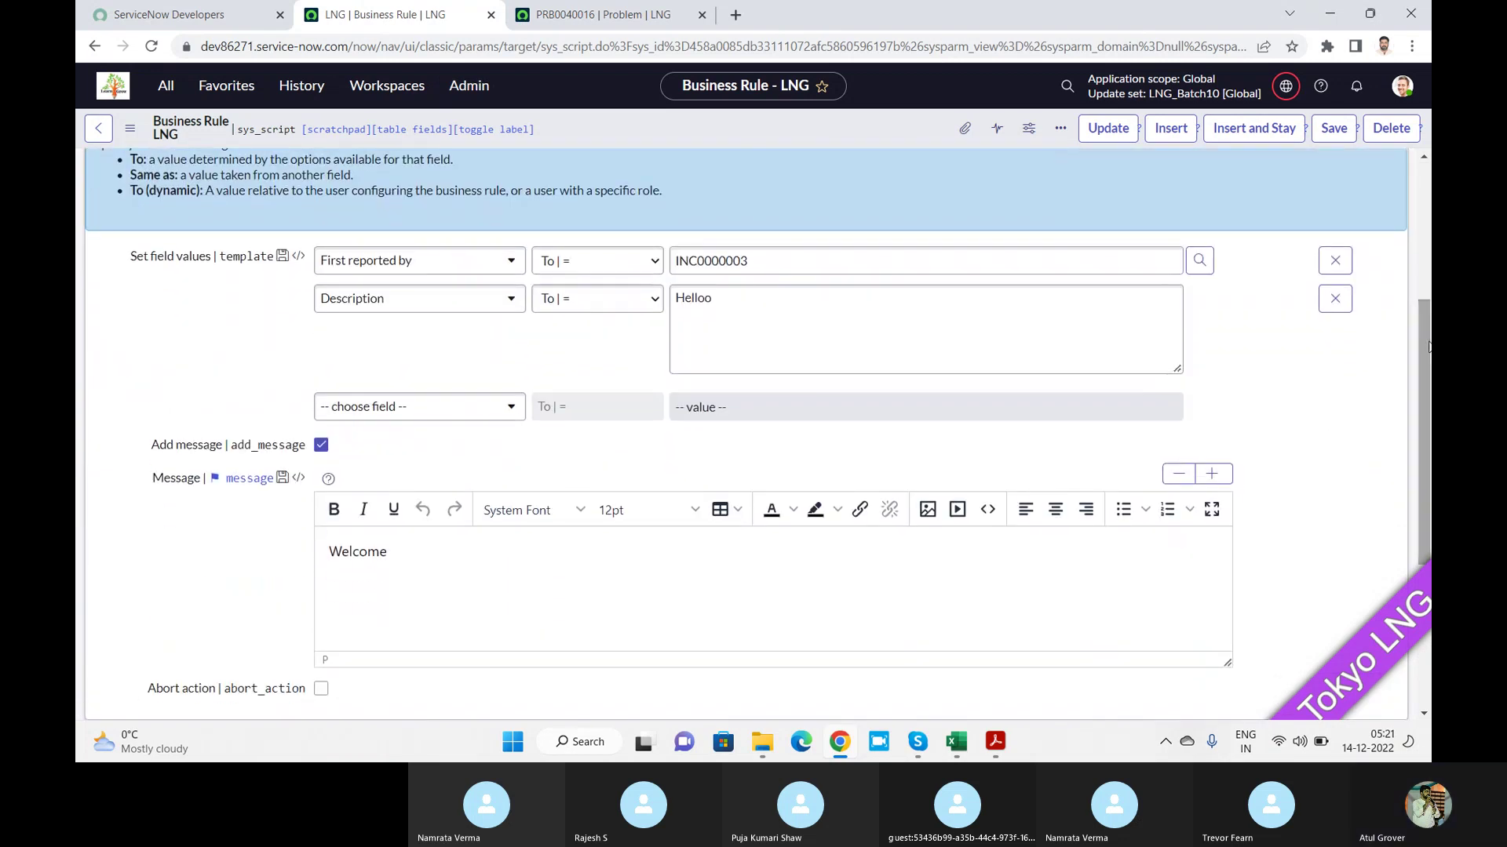
click(556, 548)
text(dhfsjhj)
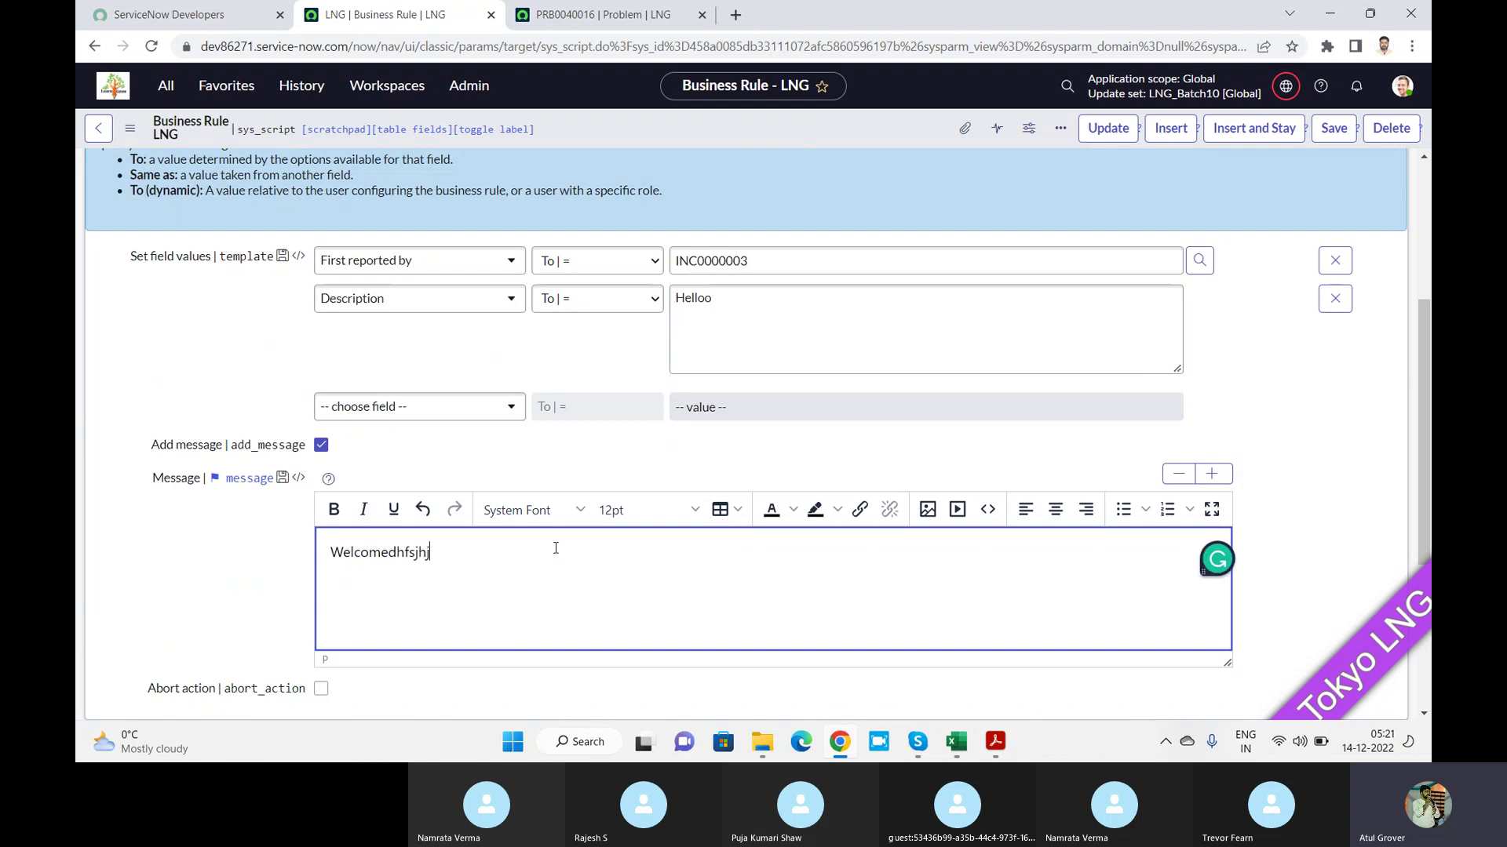
text(hskhskghkjsd)
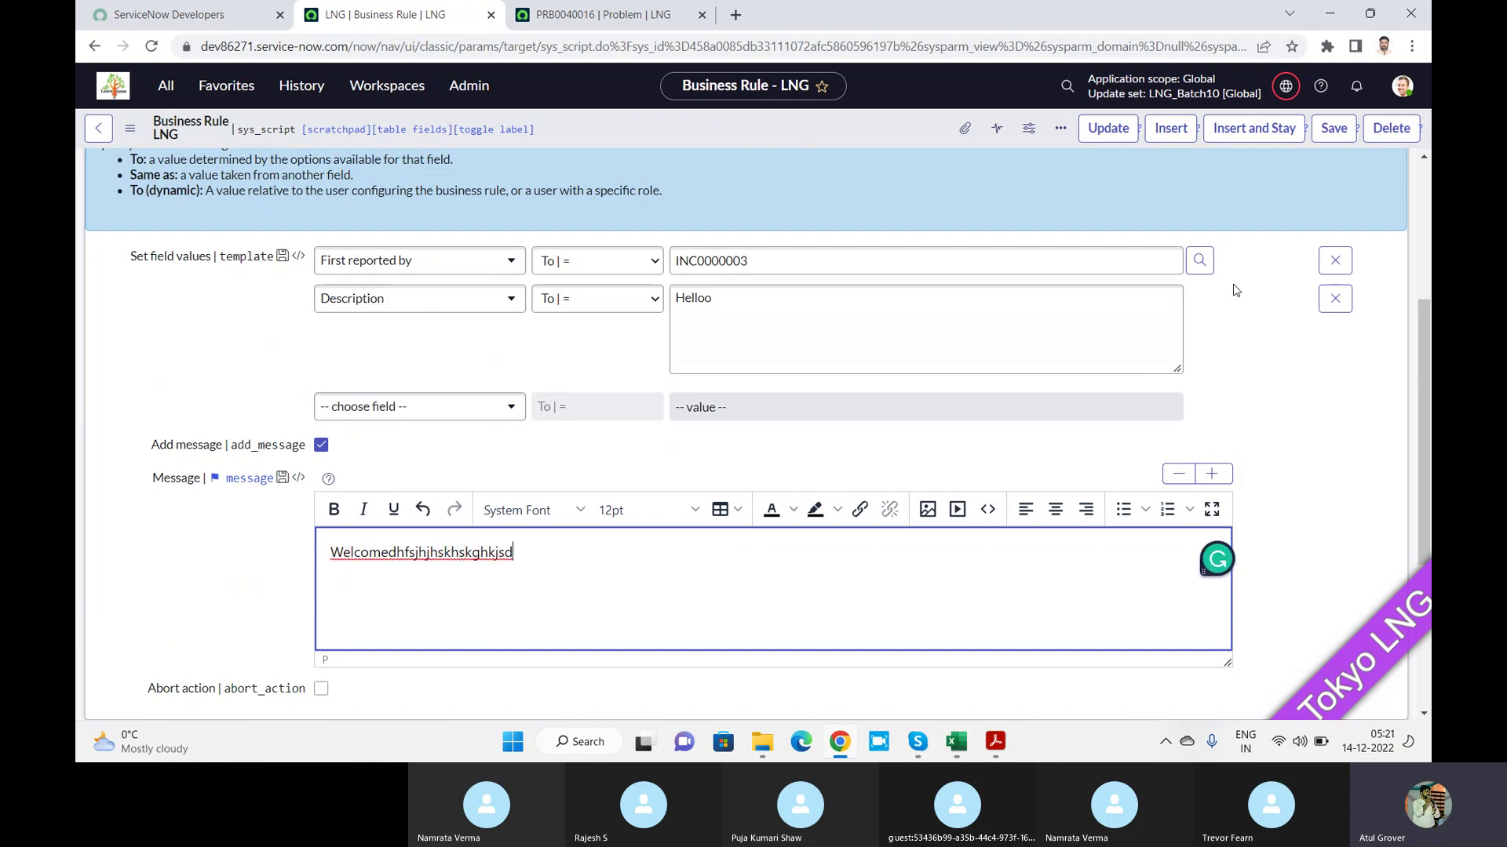
click(1337, 137)
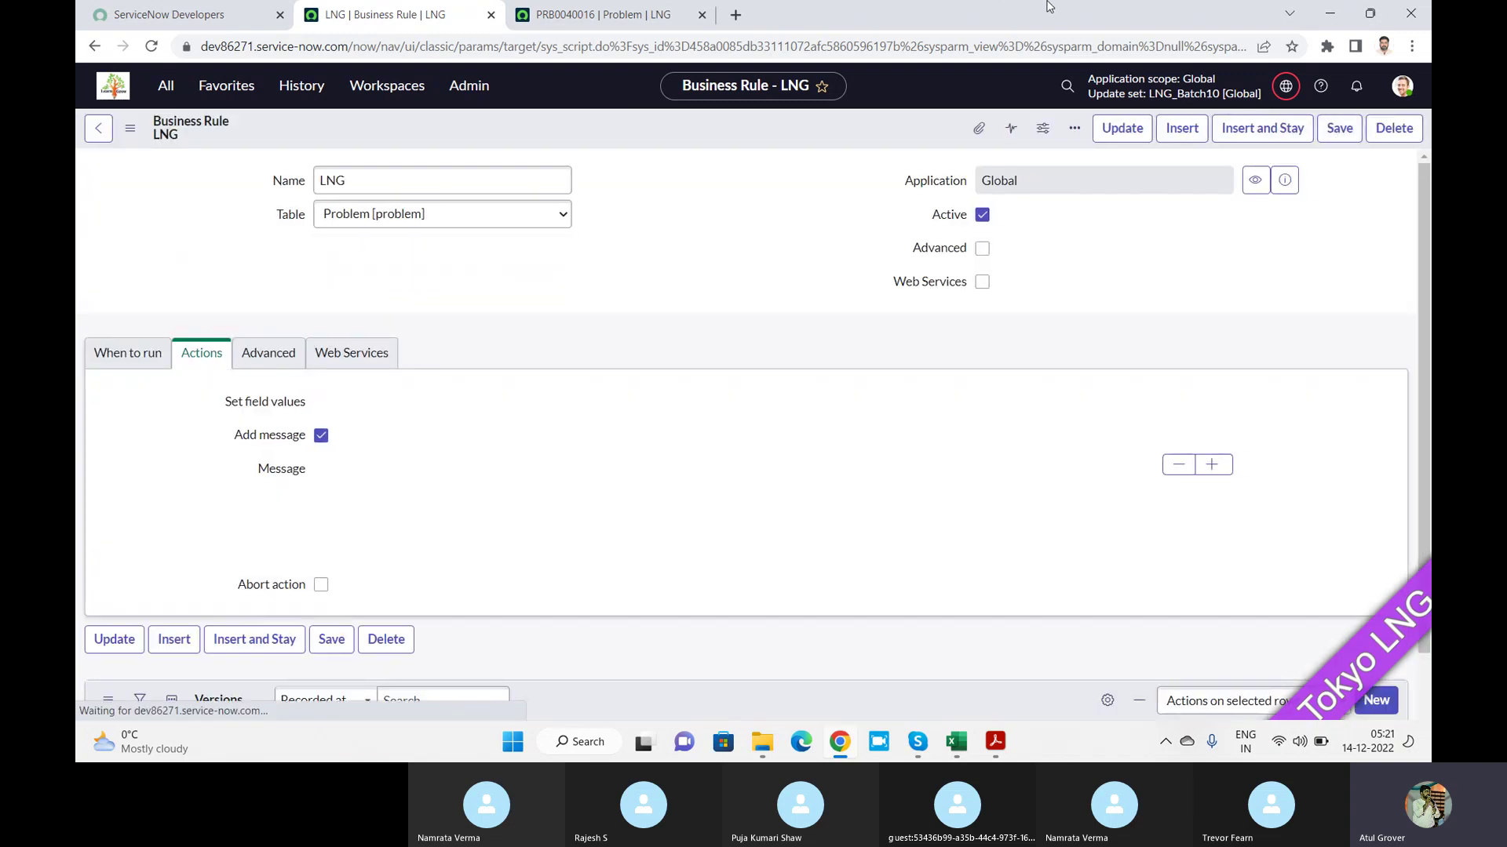
Append "dfgldkjflkdfjlgj" to the problem record's Problem statement, save the record, and examine the LNG rule's message
click(615, 15)
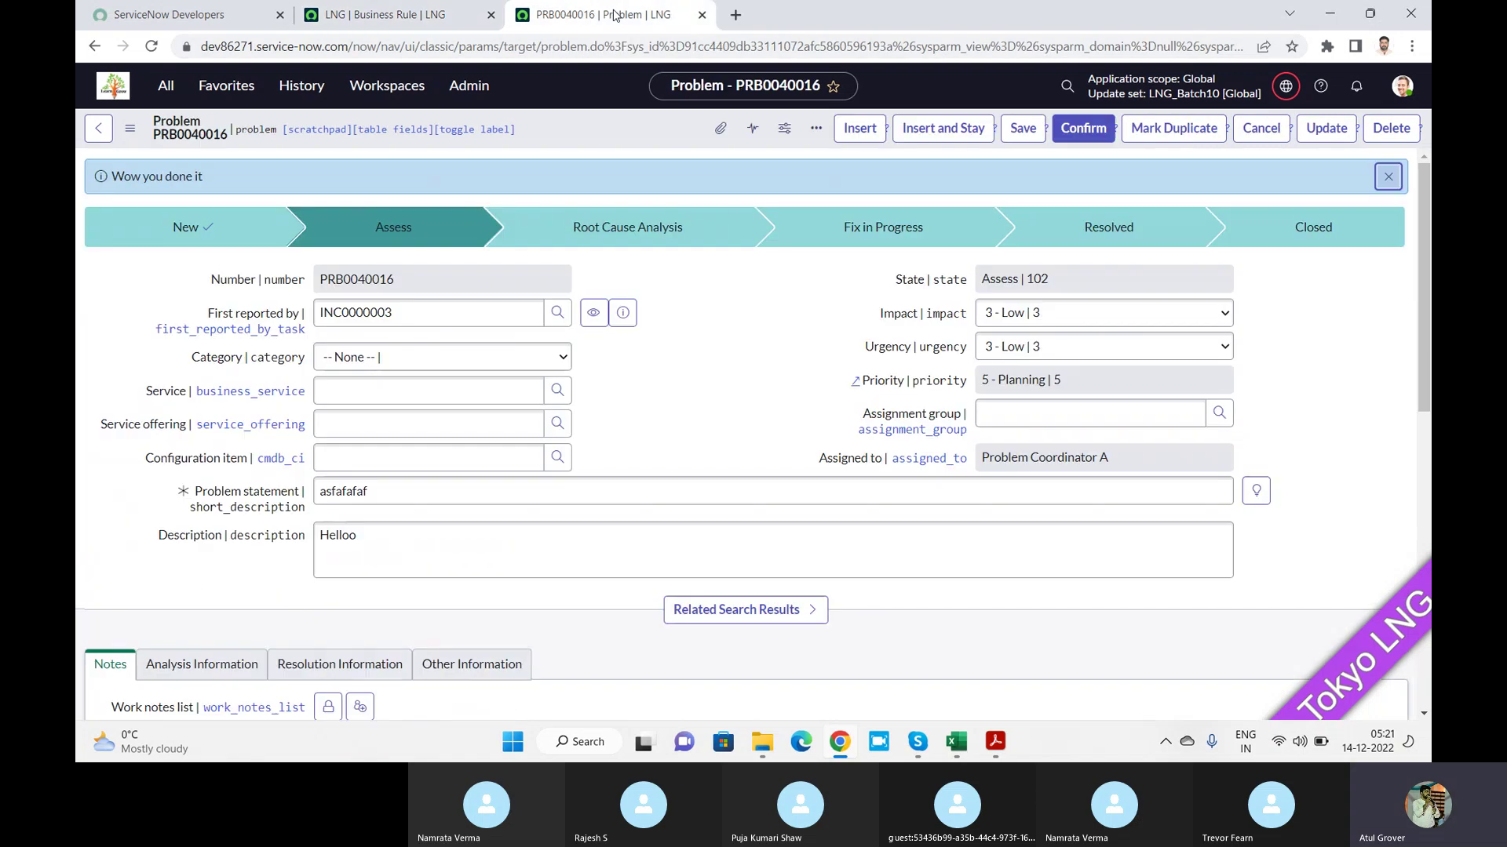
click(451, 489)
text(dfg)
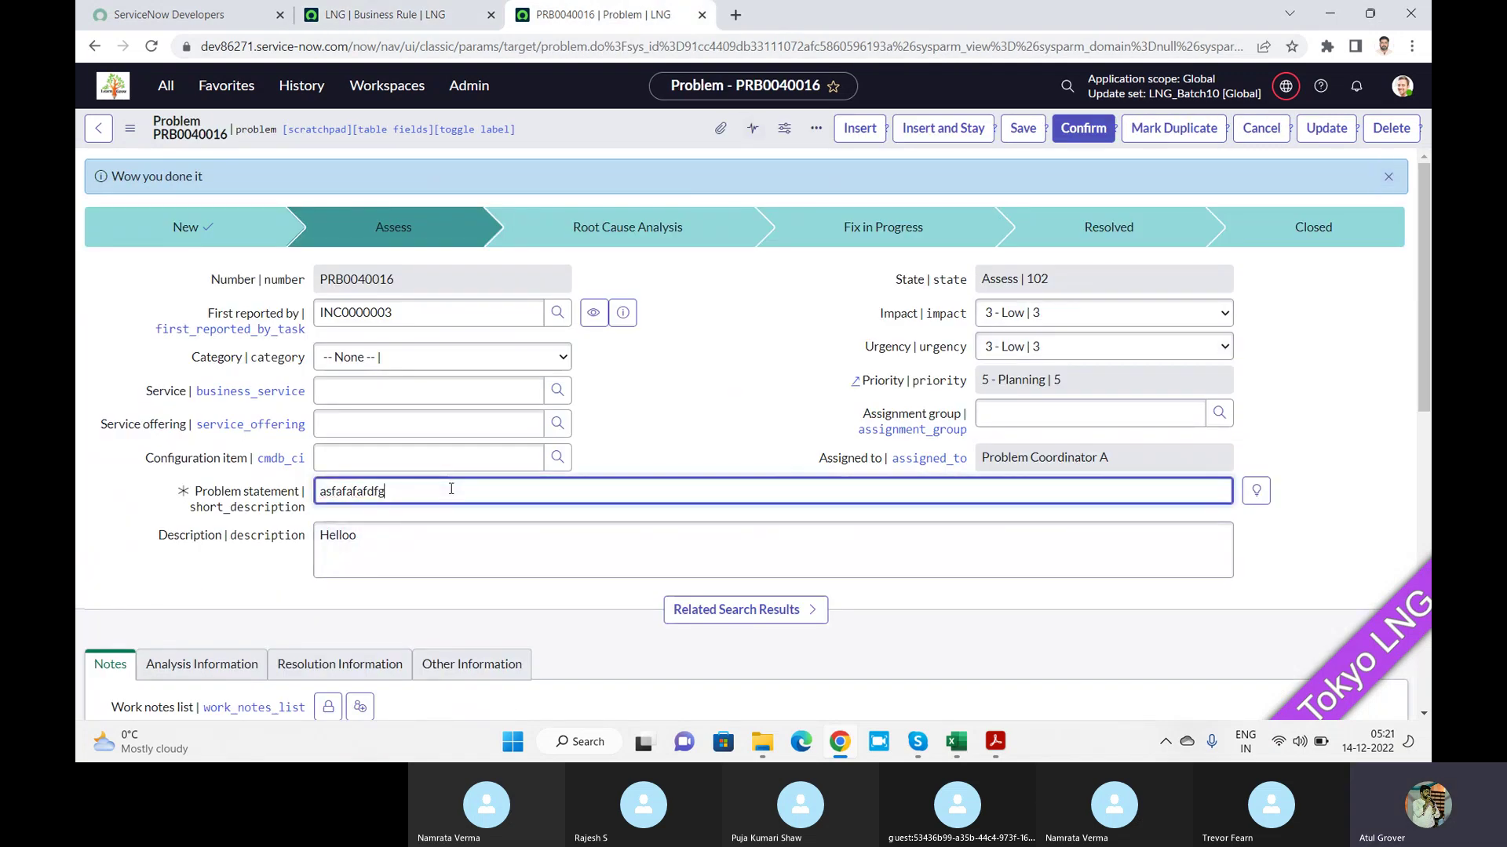
text(ldkjflkdfjlgj)
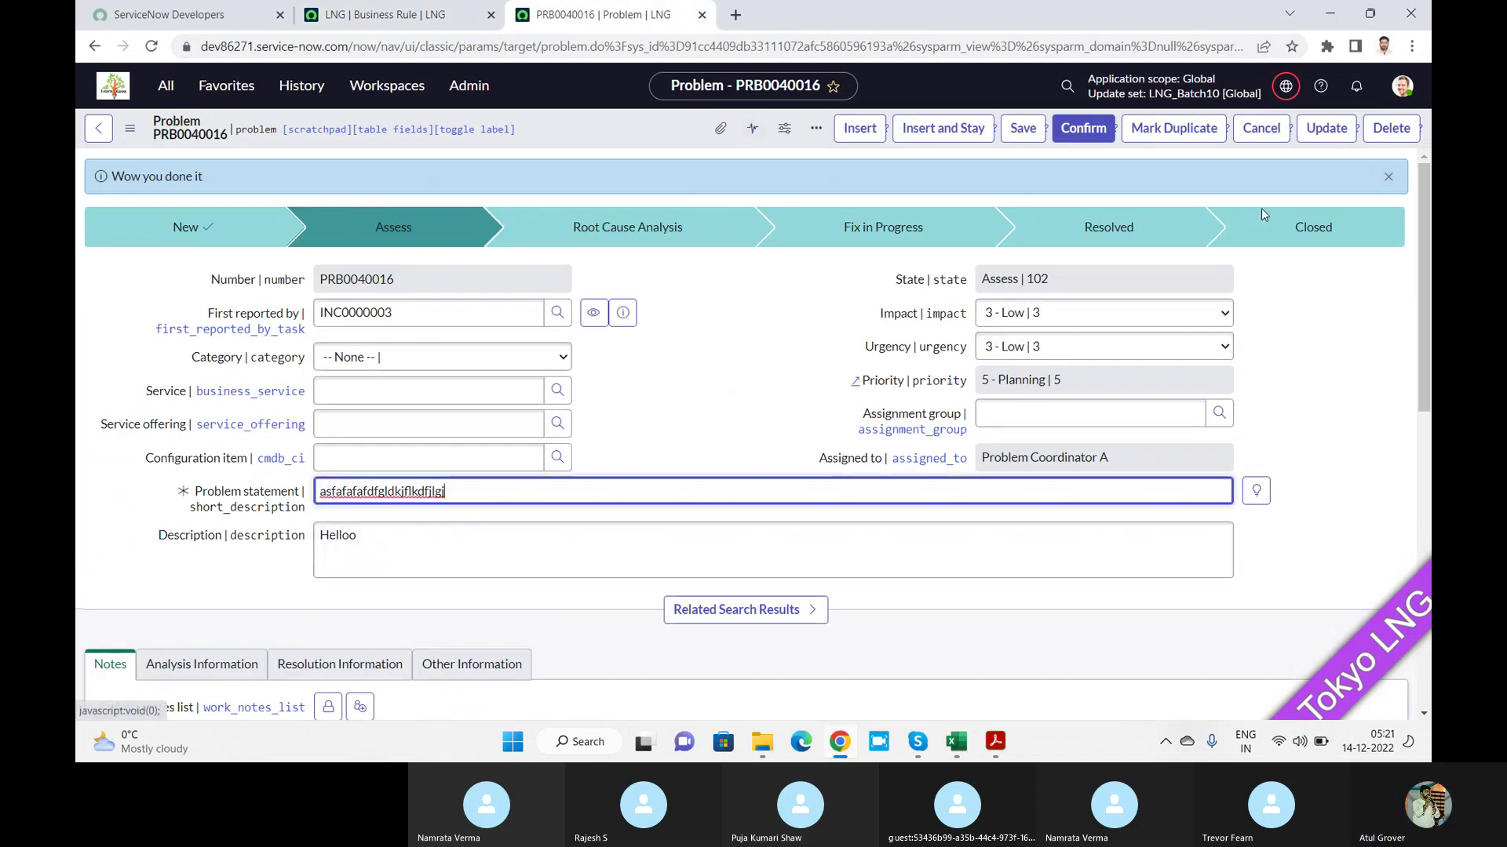
click(1021, 129)
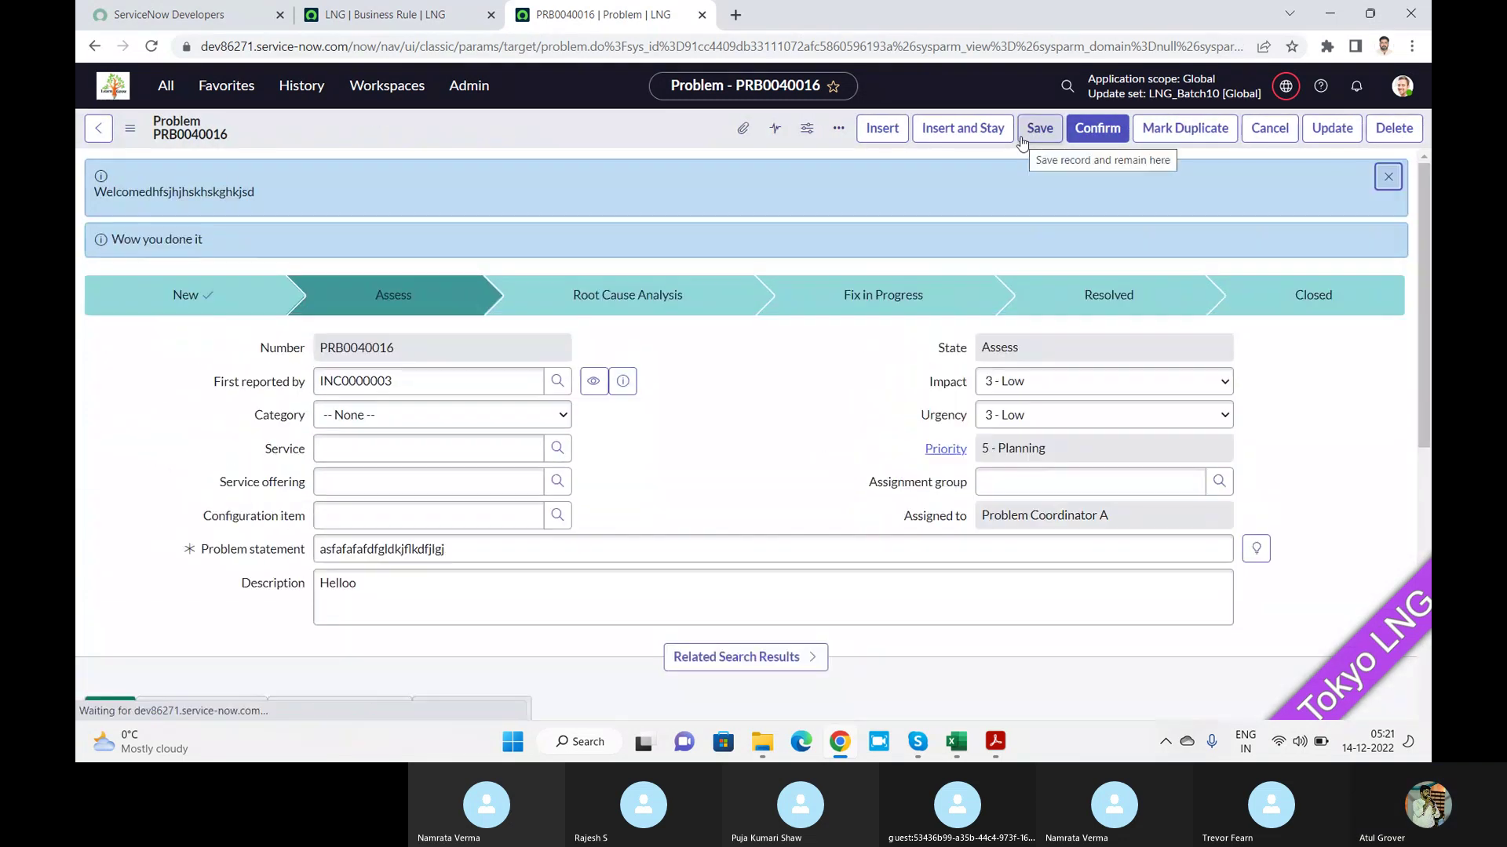
drag(256, 192, 77, 215)
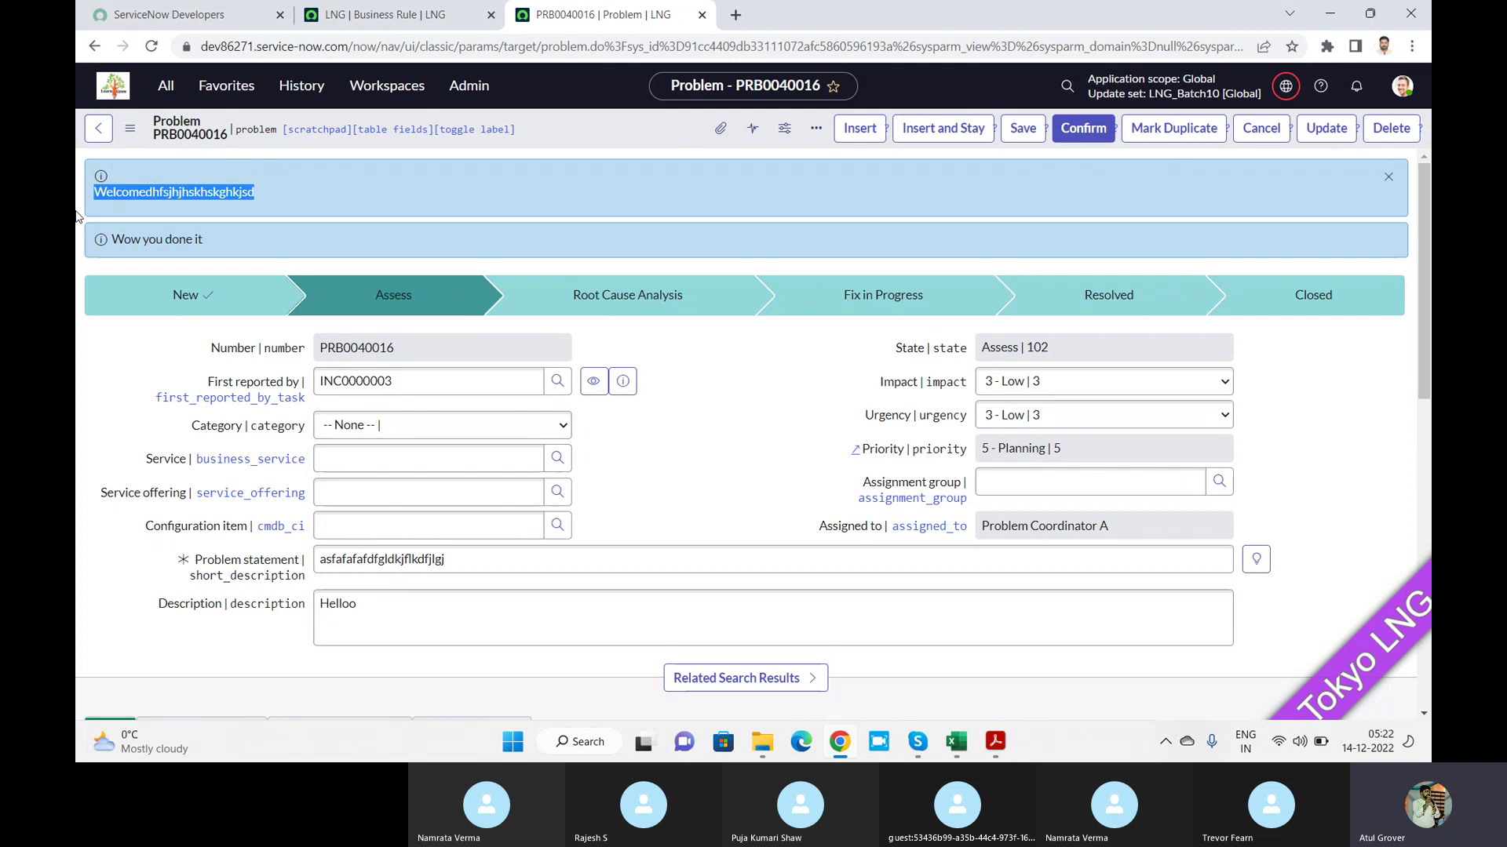
Enable the Advanced option on the LNG business rule and compare its script section with its field-value actions
click(436, 16)
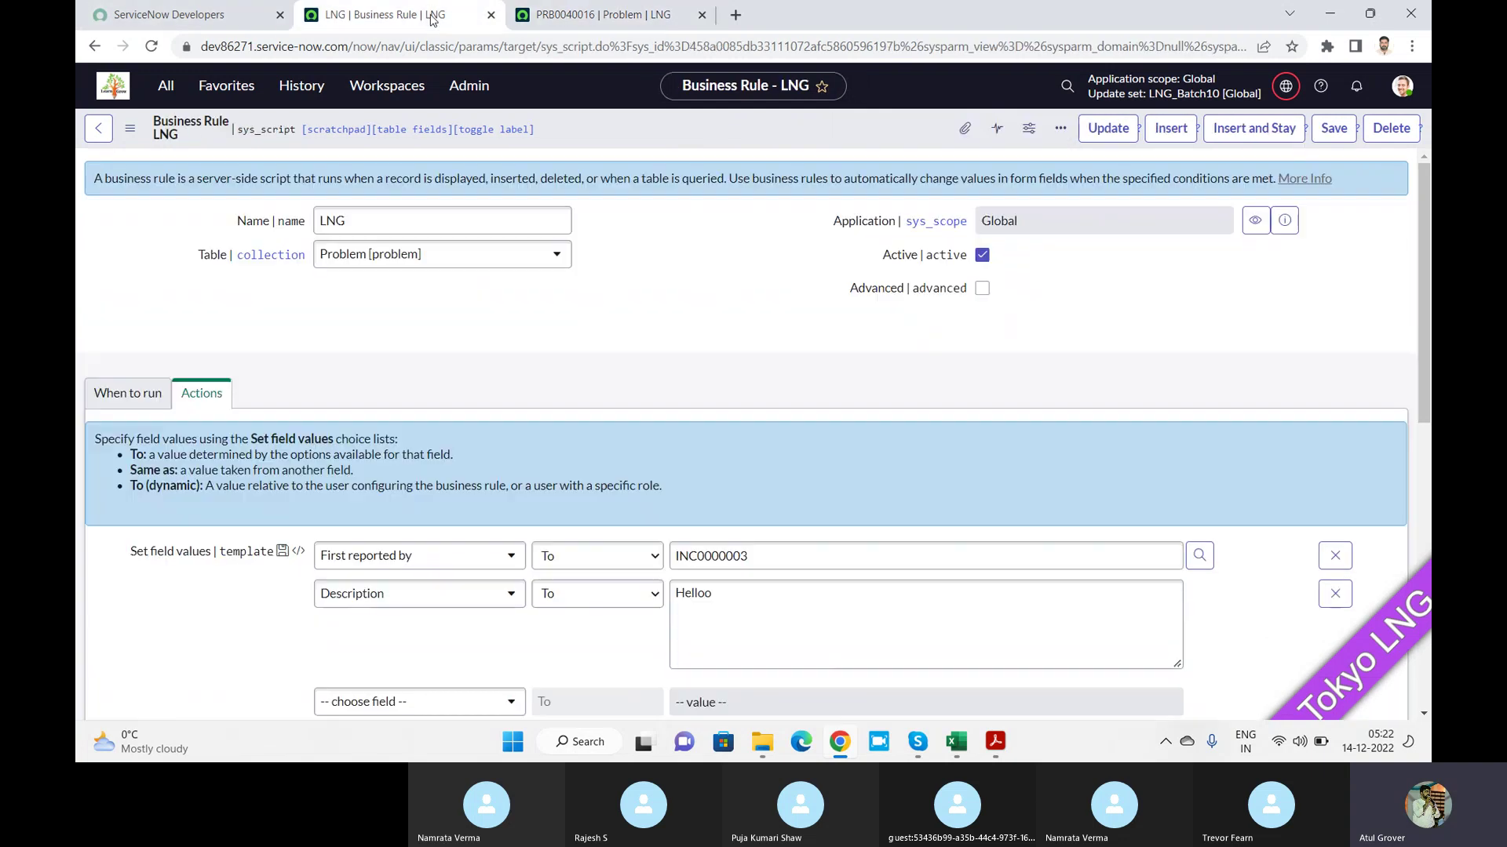
click(983, 289)
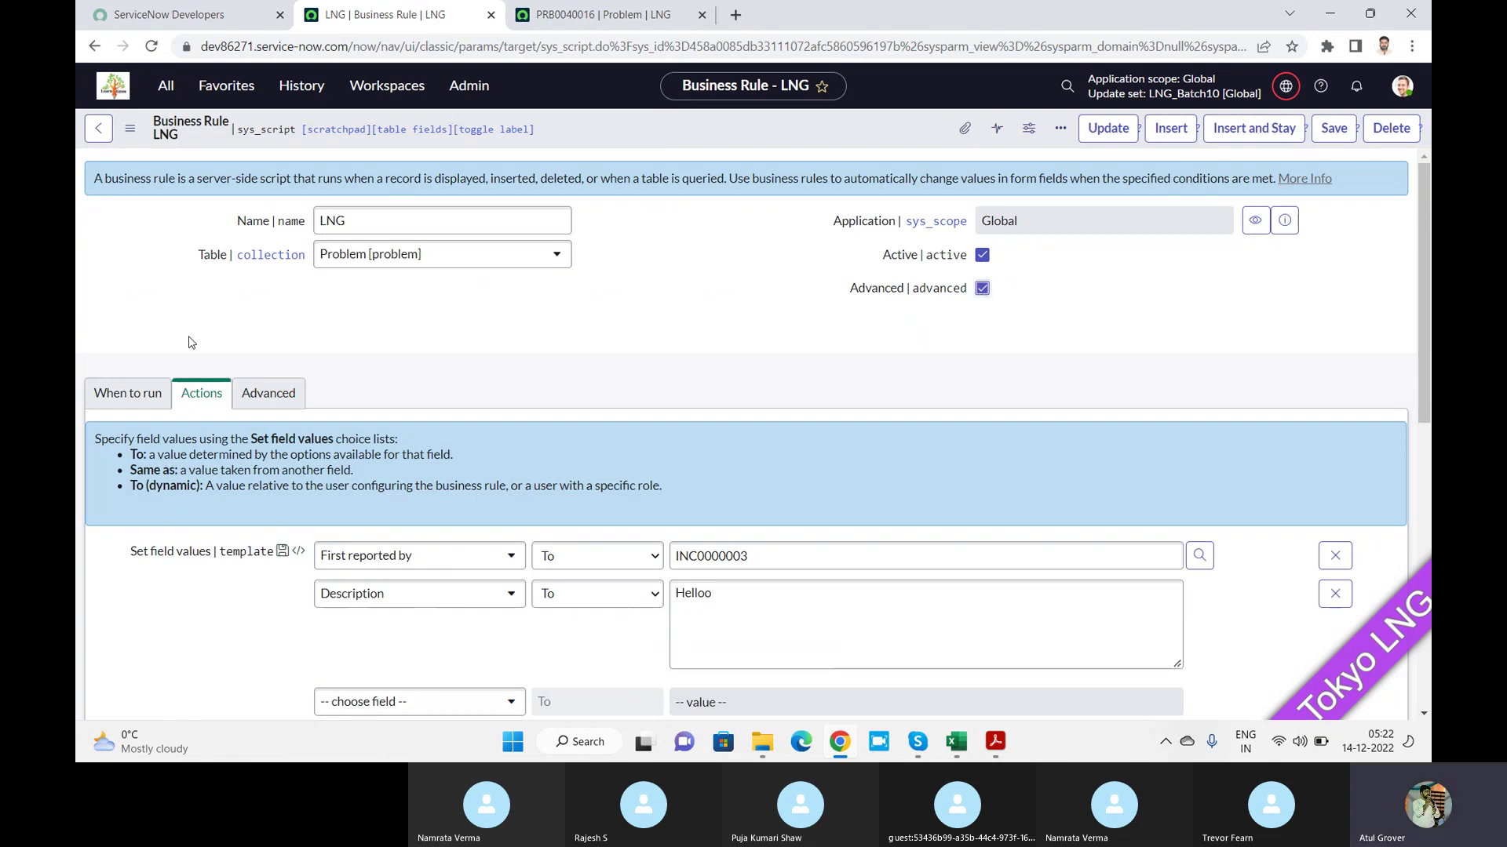
click(258, 393)
click(259, 392)
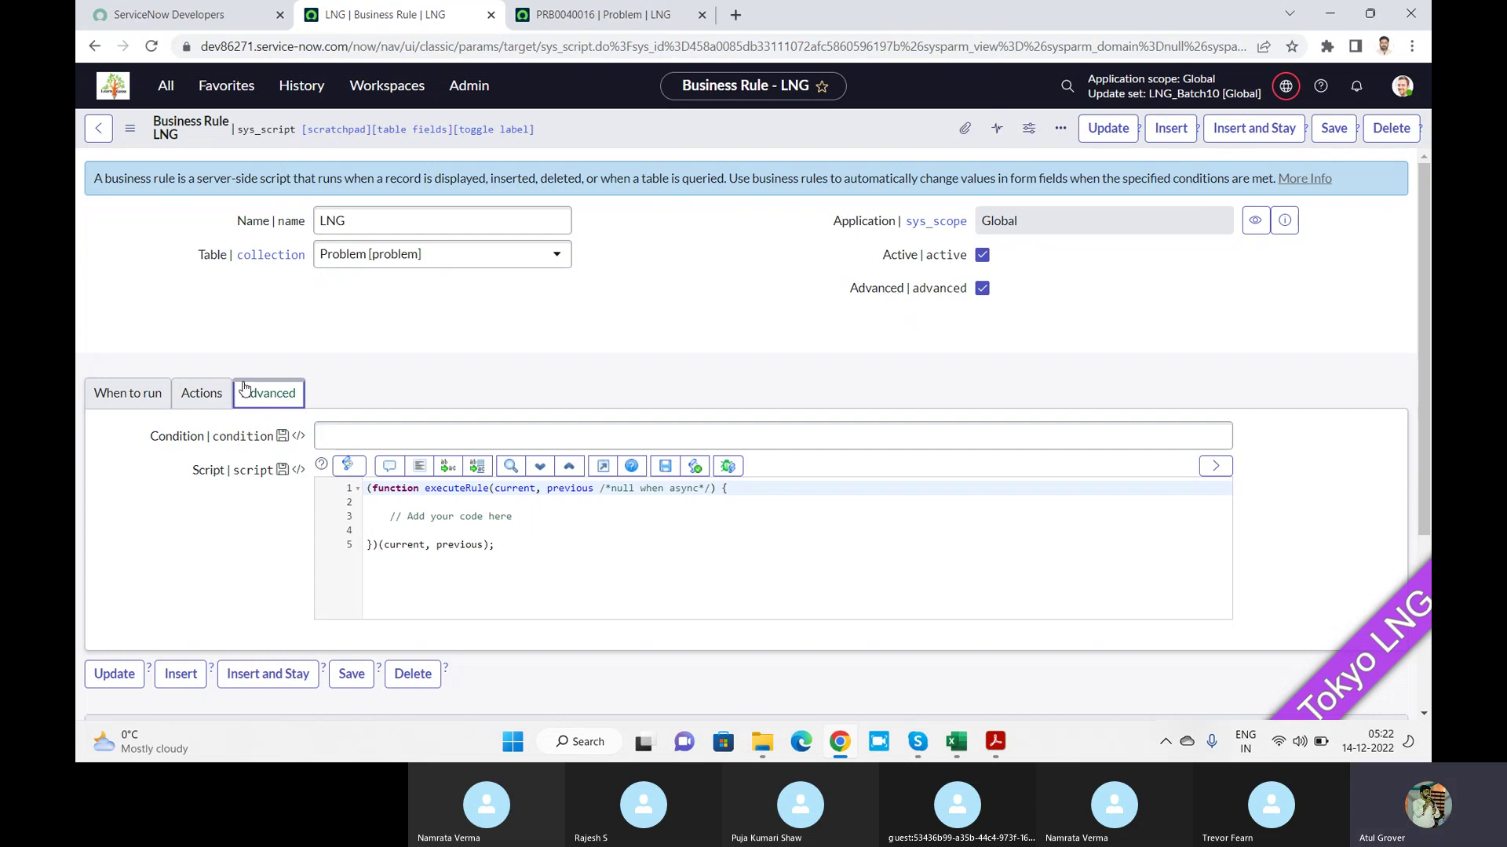
click(210, 401)
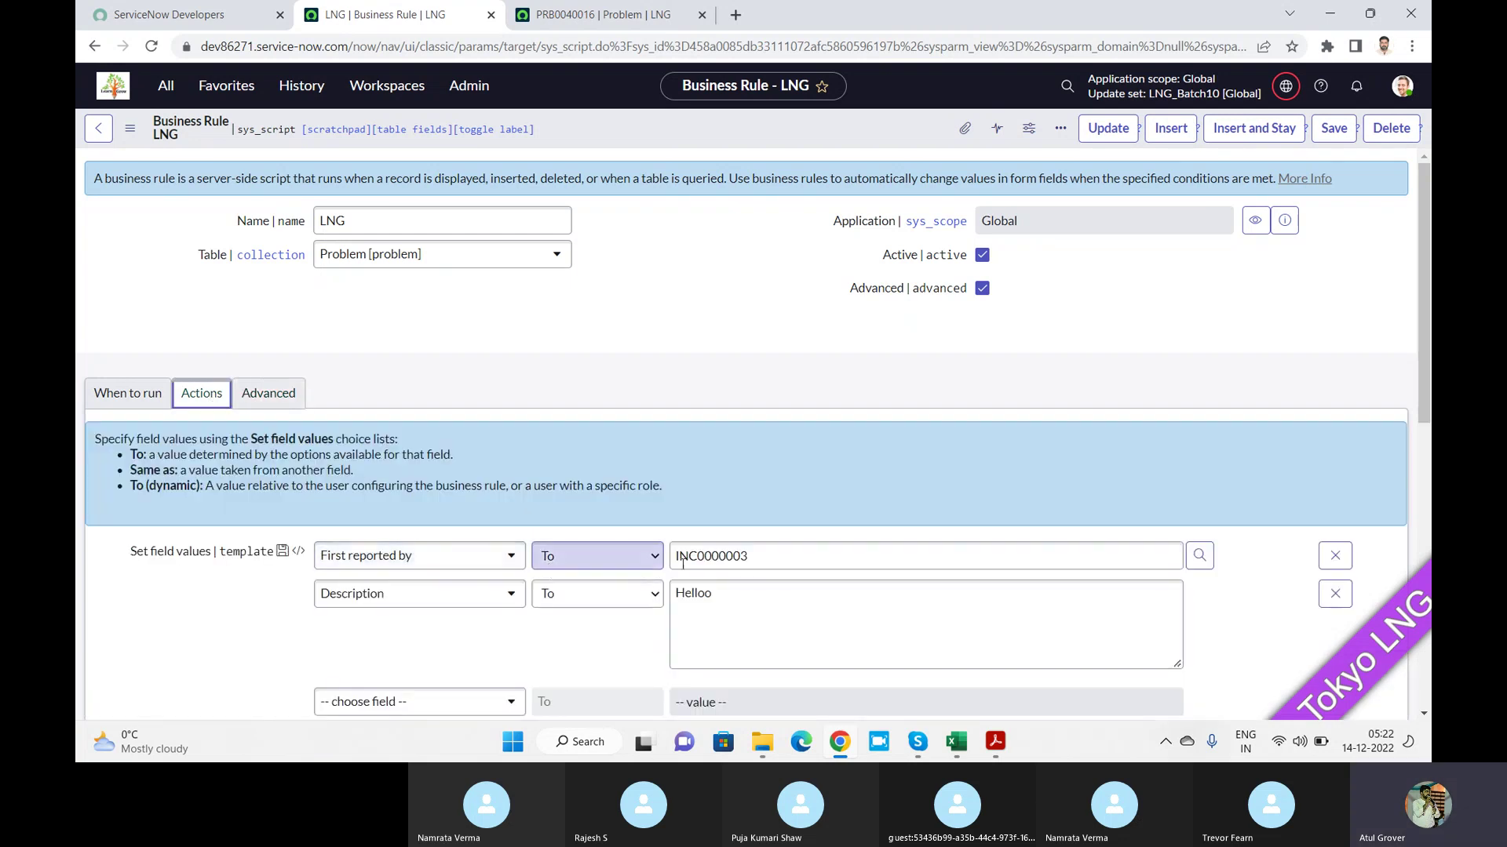
click(287, 395)
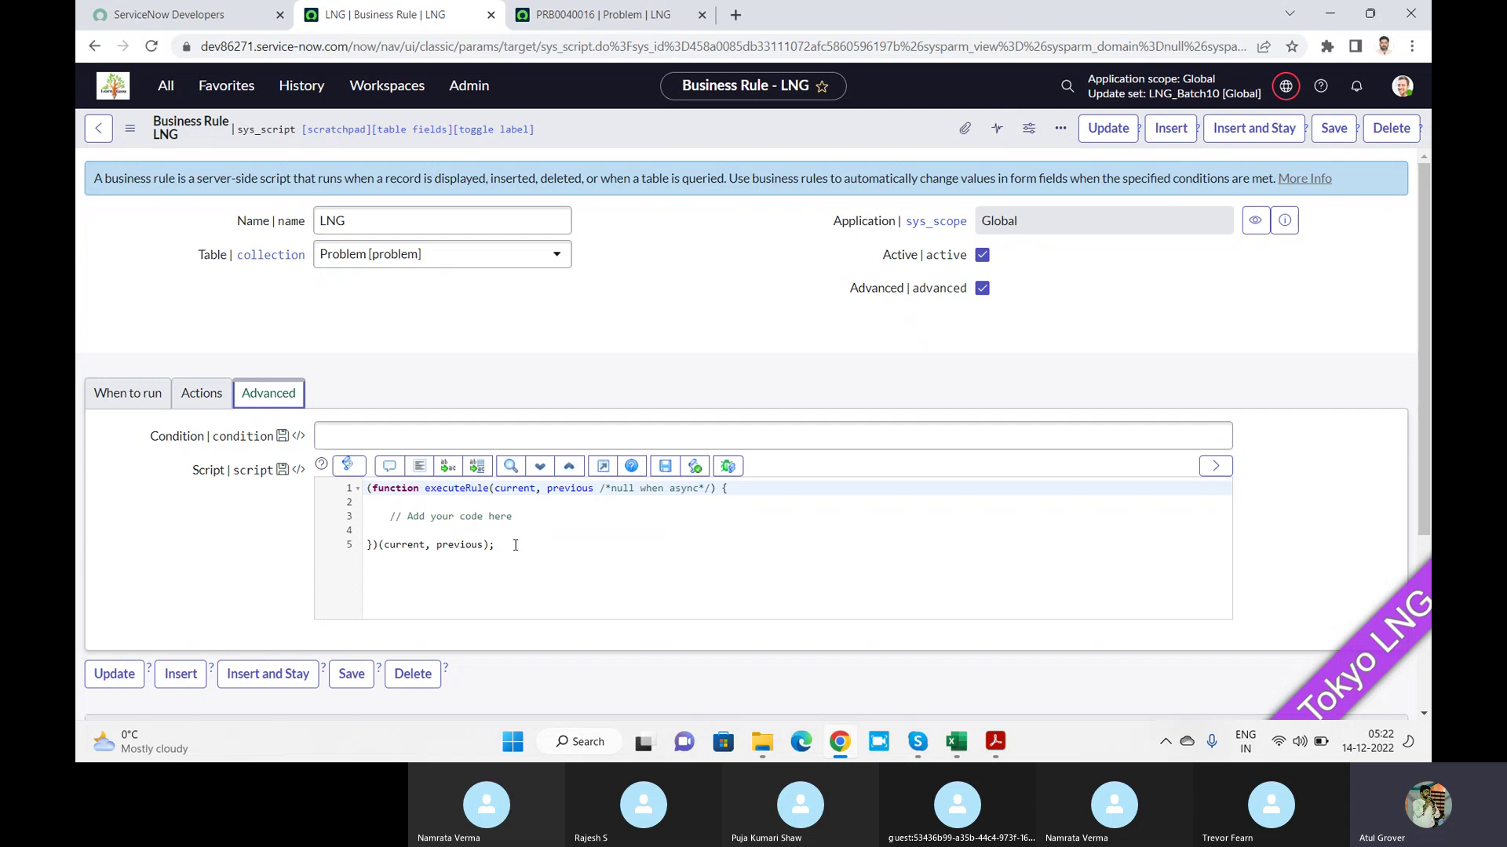
Set the LNG rule's When value to after and clear its Insert option
click(112, 405)
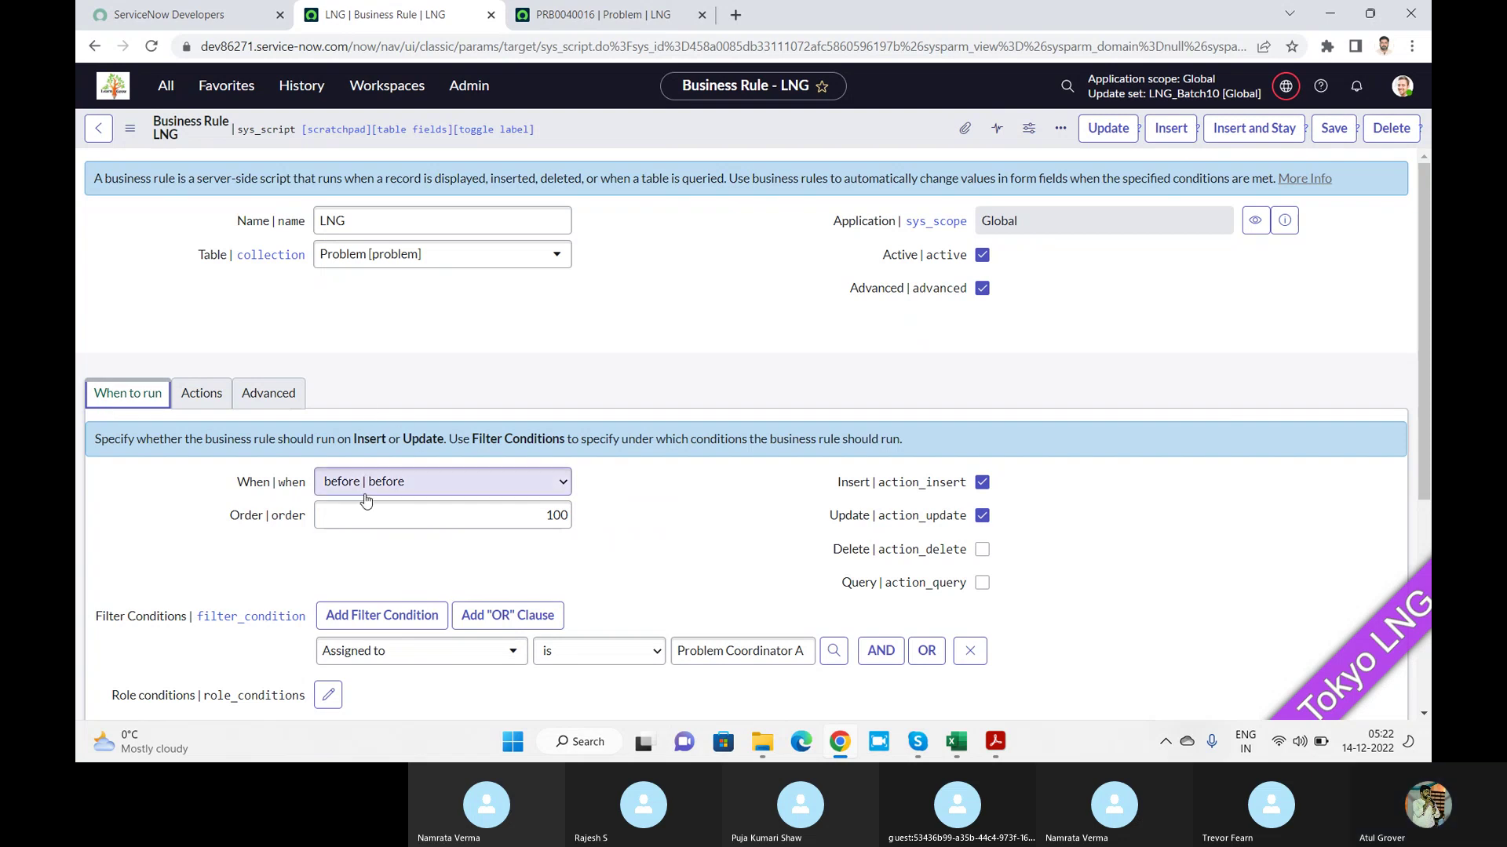
click(438, 485)
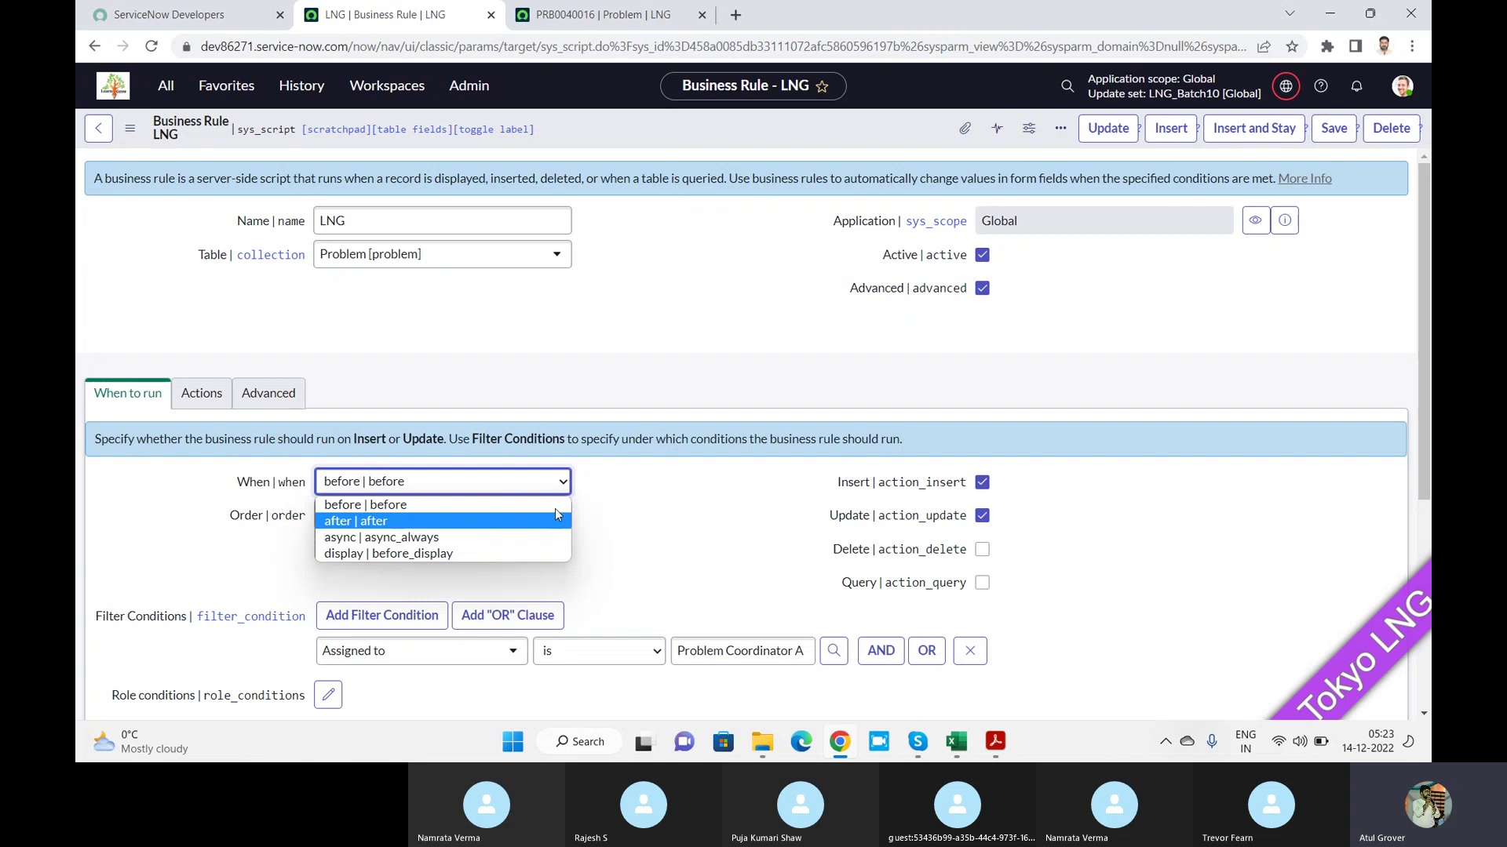
click(451, 521)
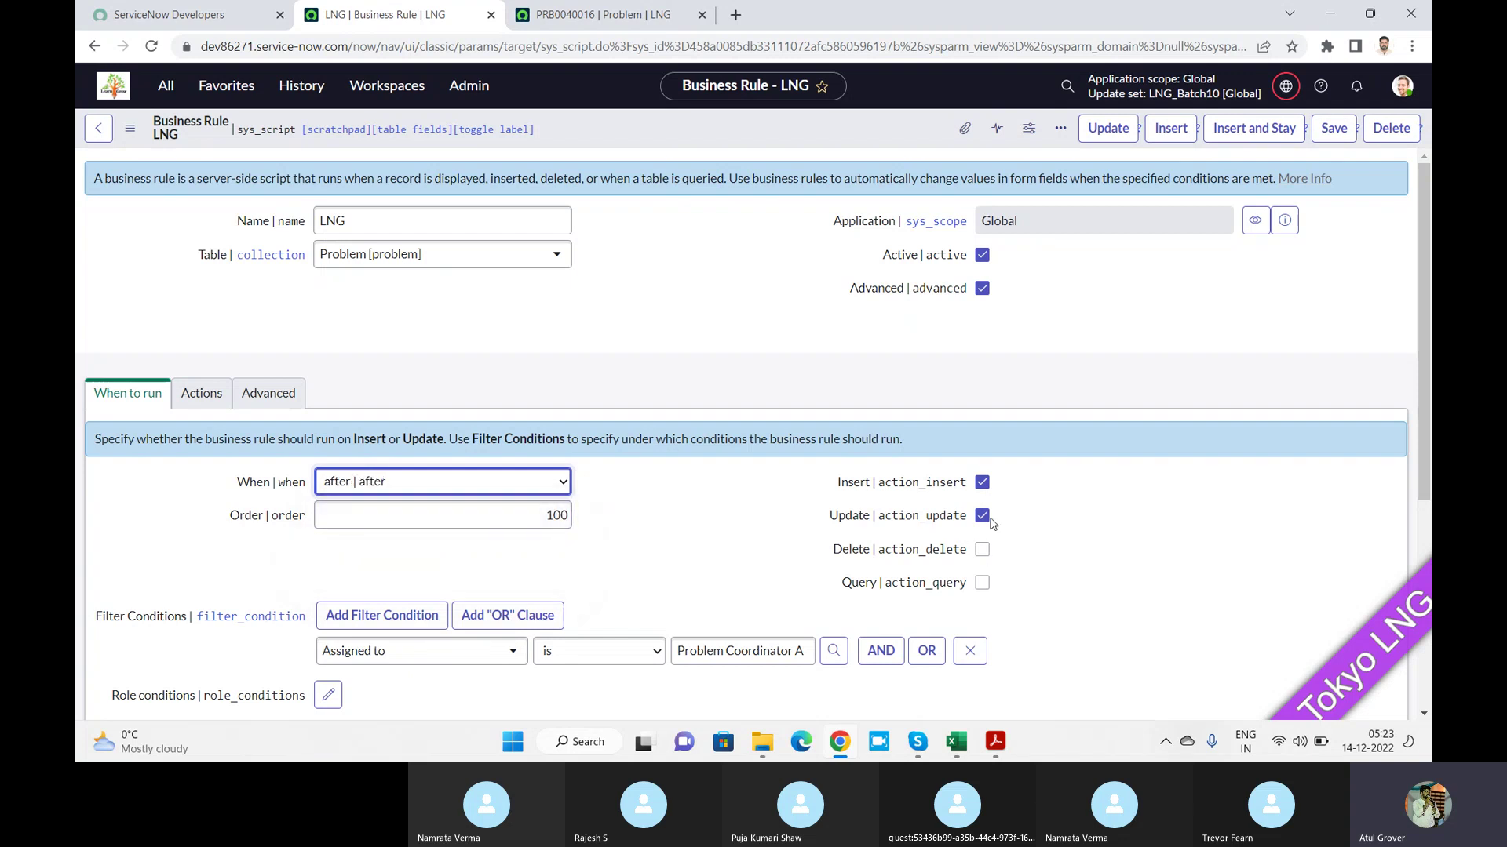
click(983, 484)
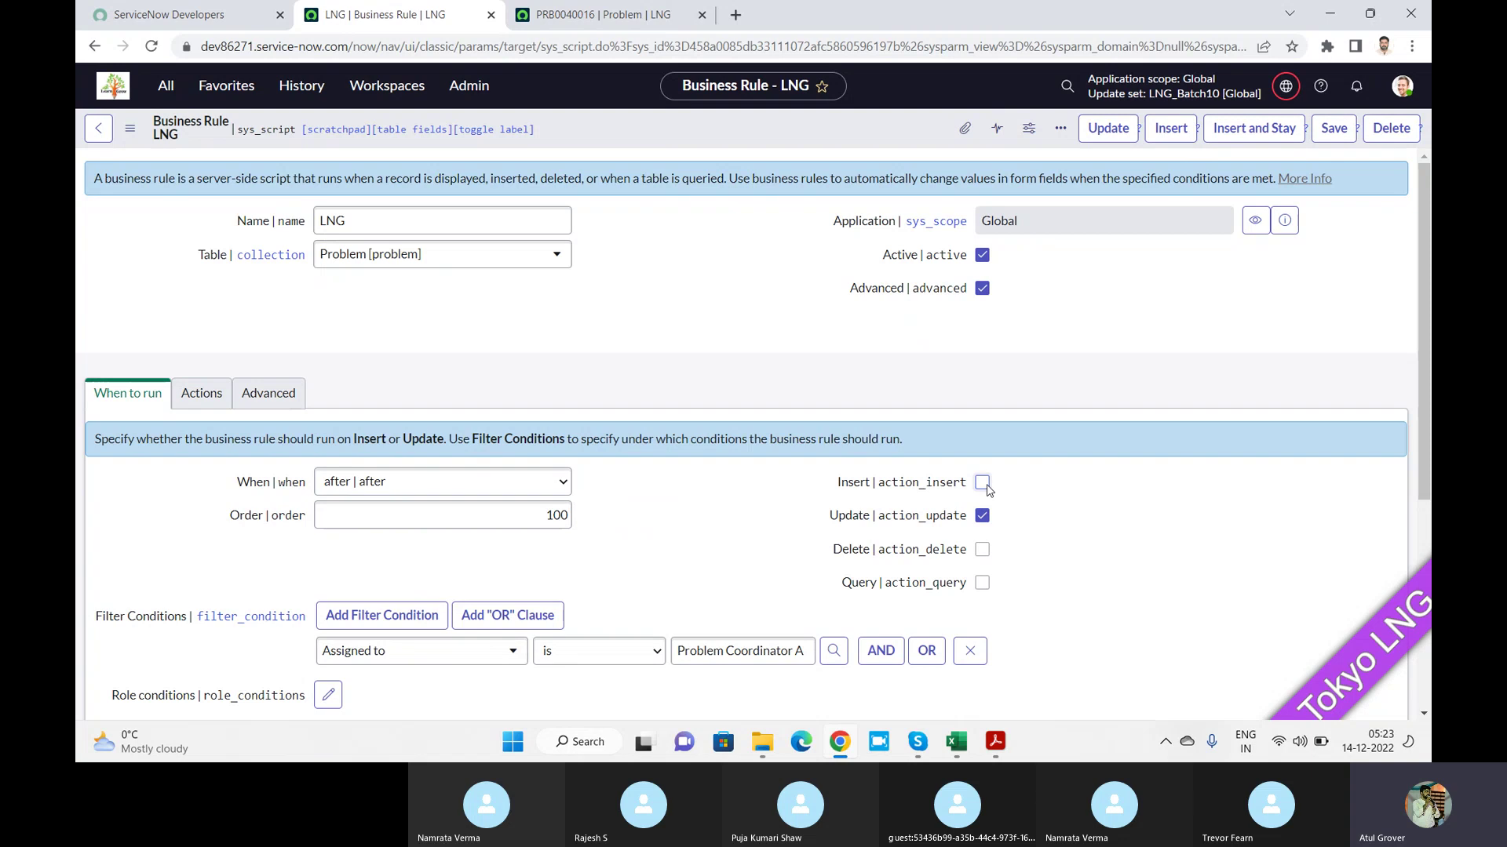
Switch the LNG rule's When value to async, and change it to display
click(503, 483)
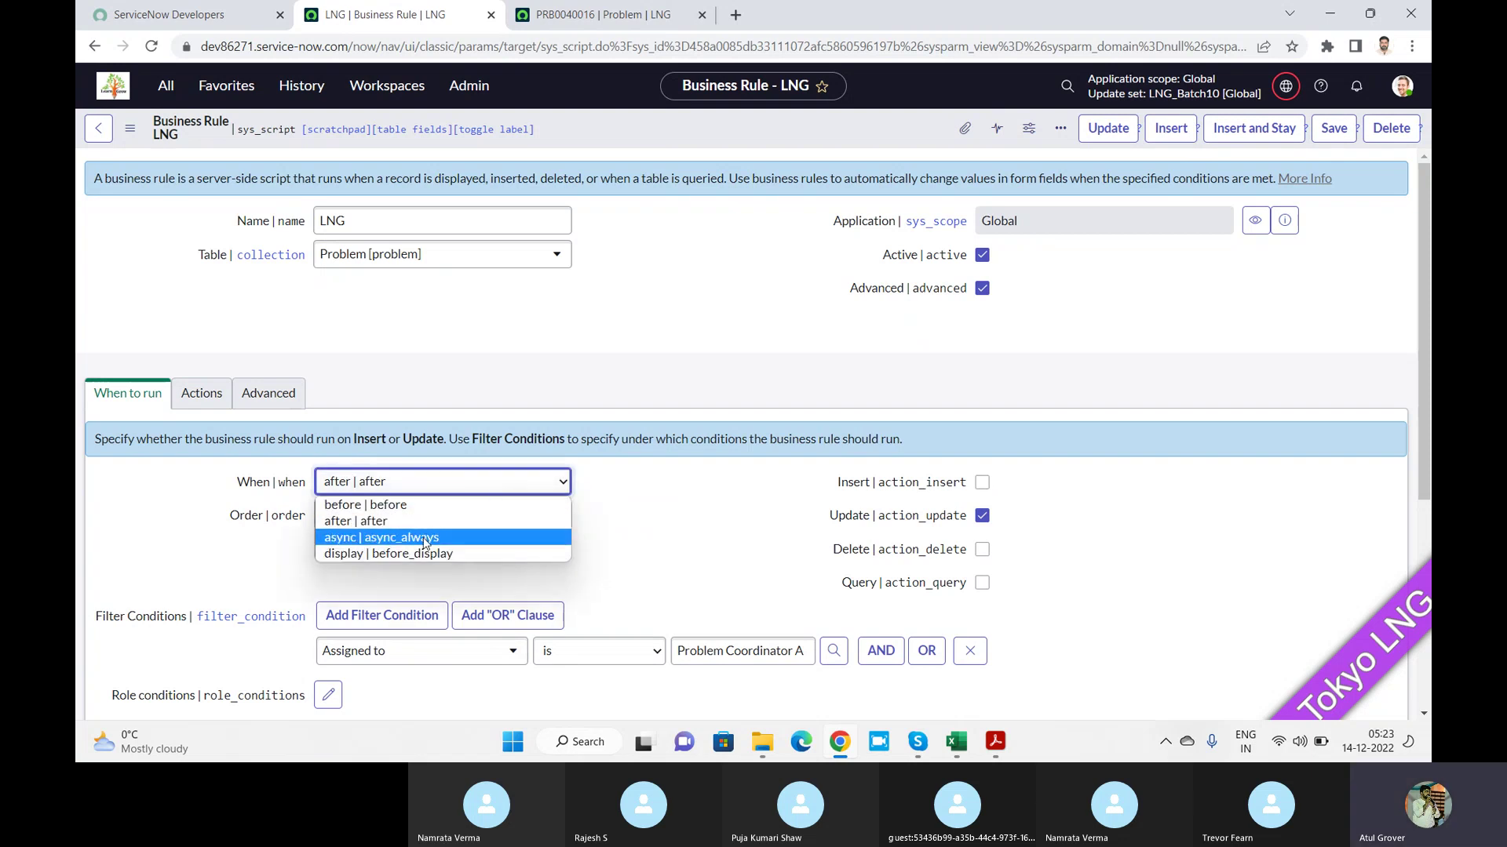
click(424, 538)
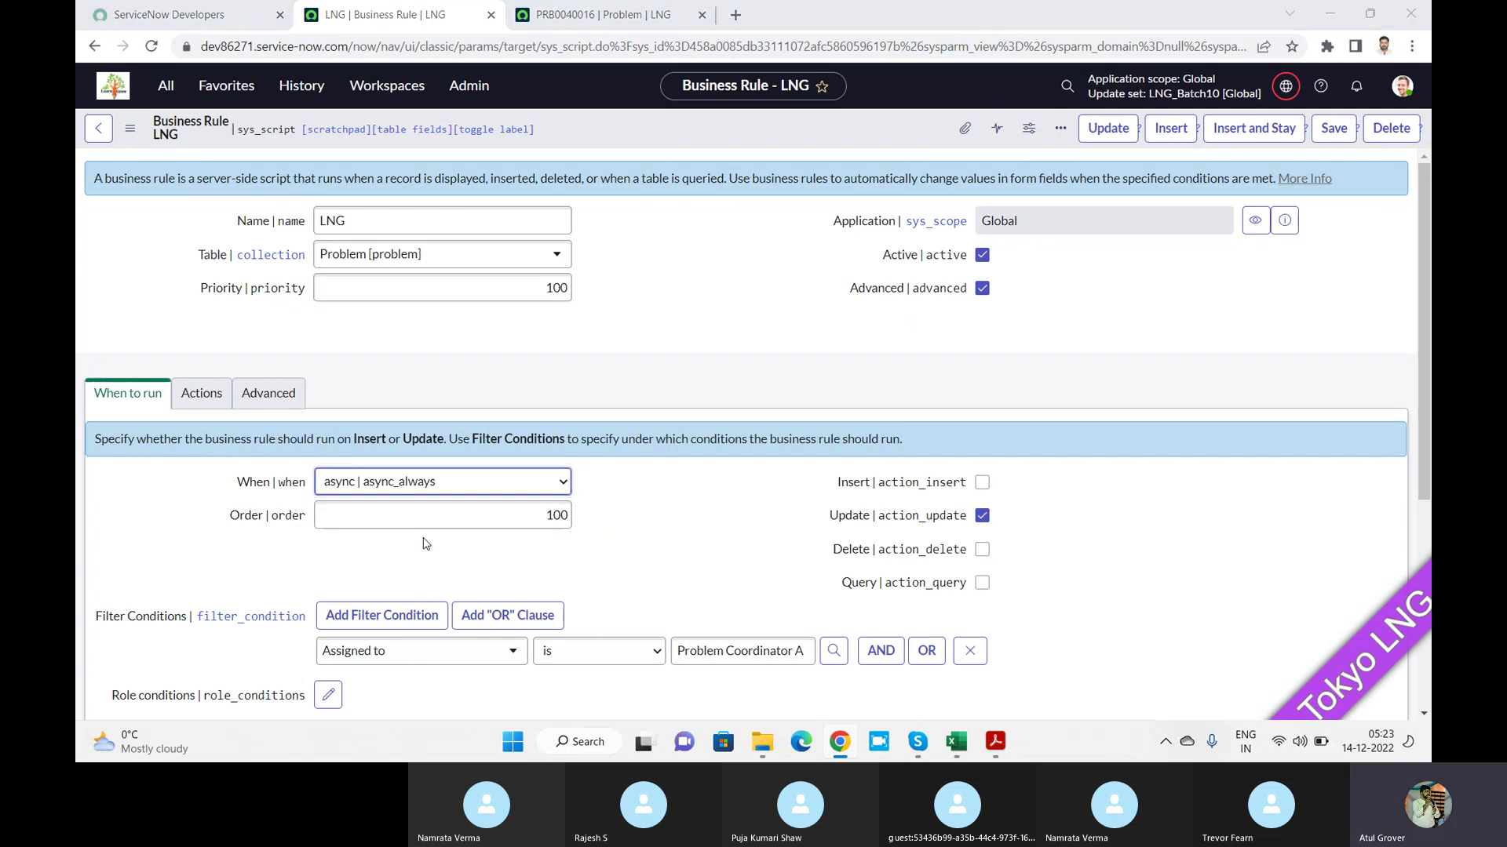
key(alt+Tab)
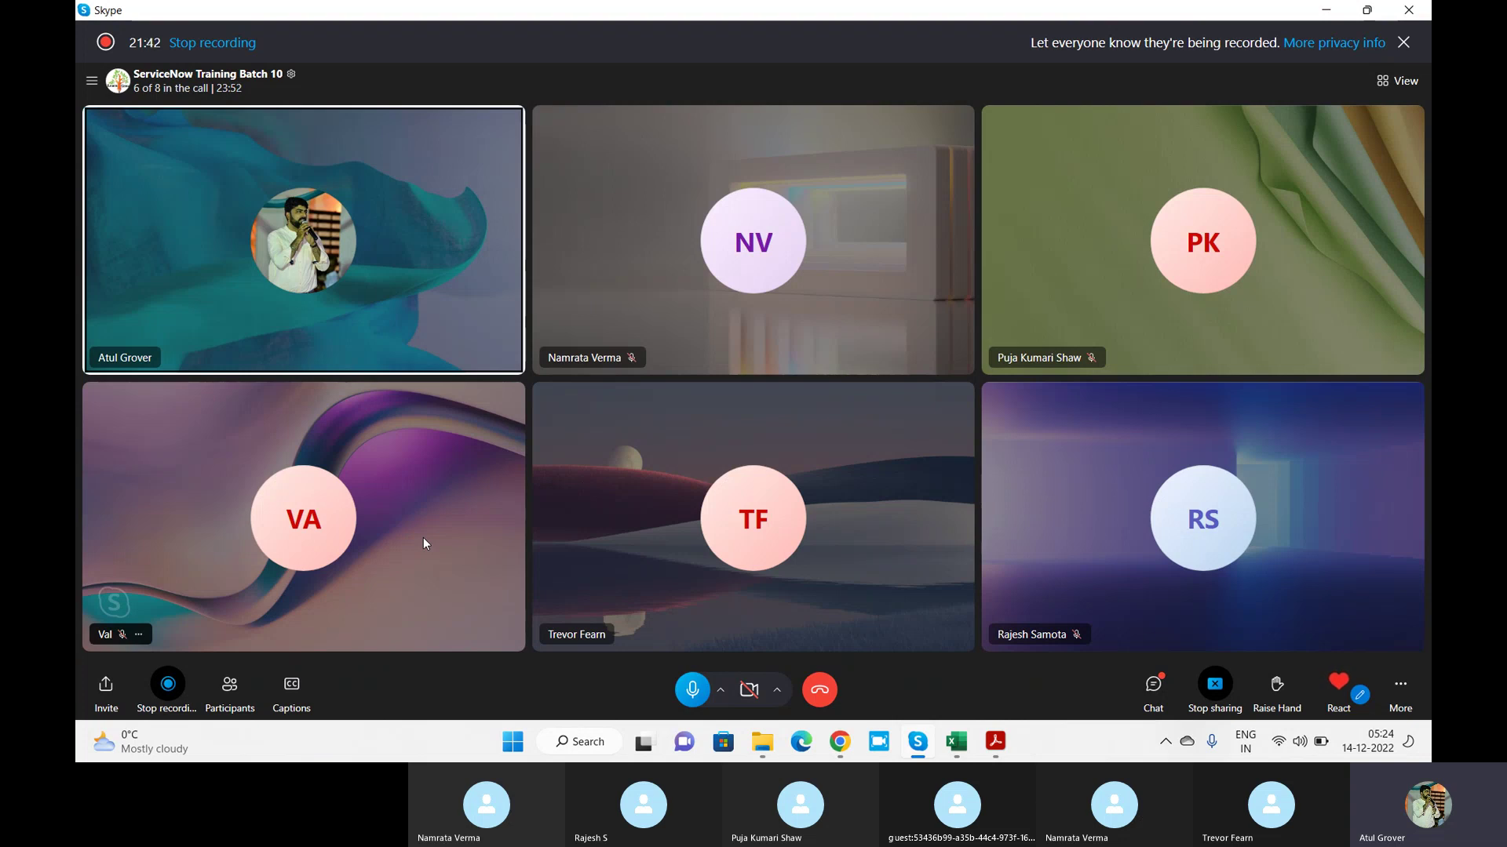
key(alt+Tab)
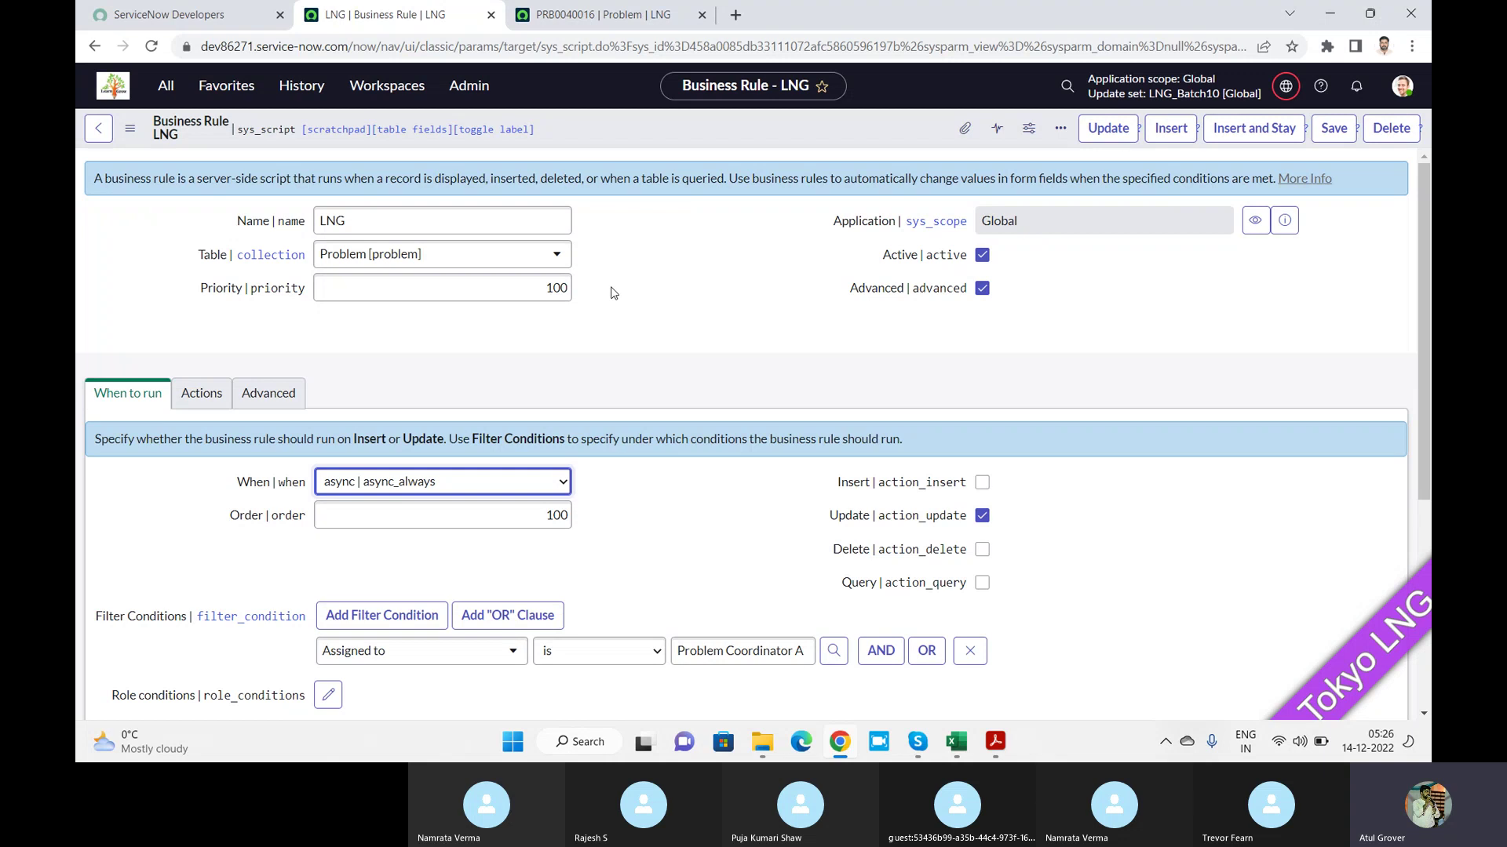
click(518, 481)
click(447, 554)
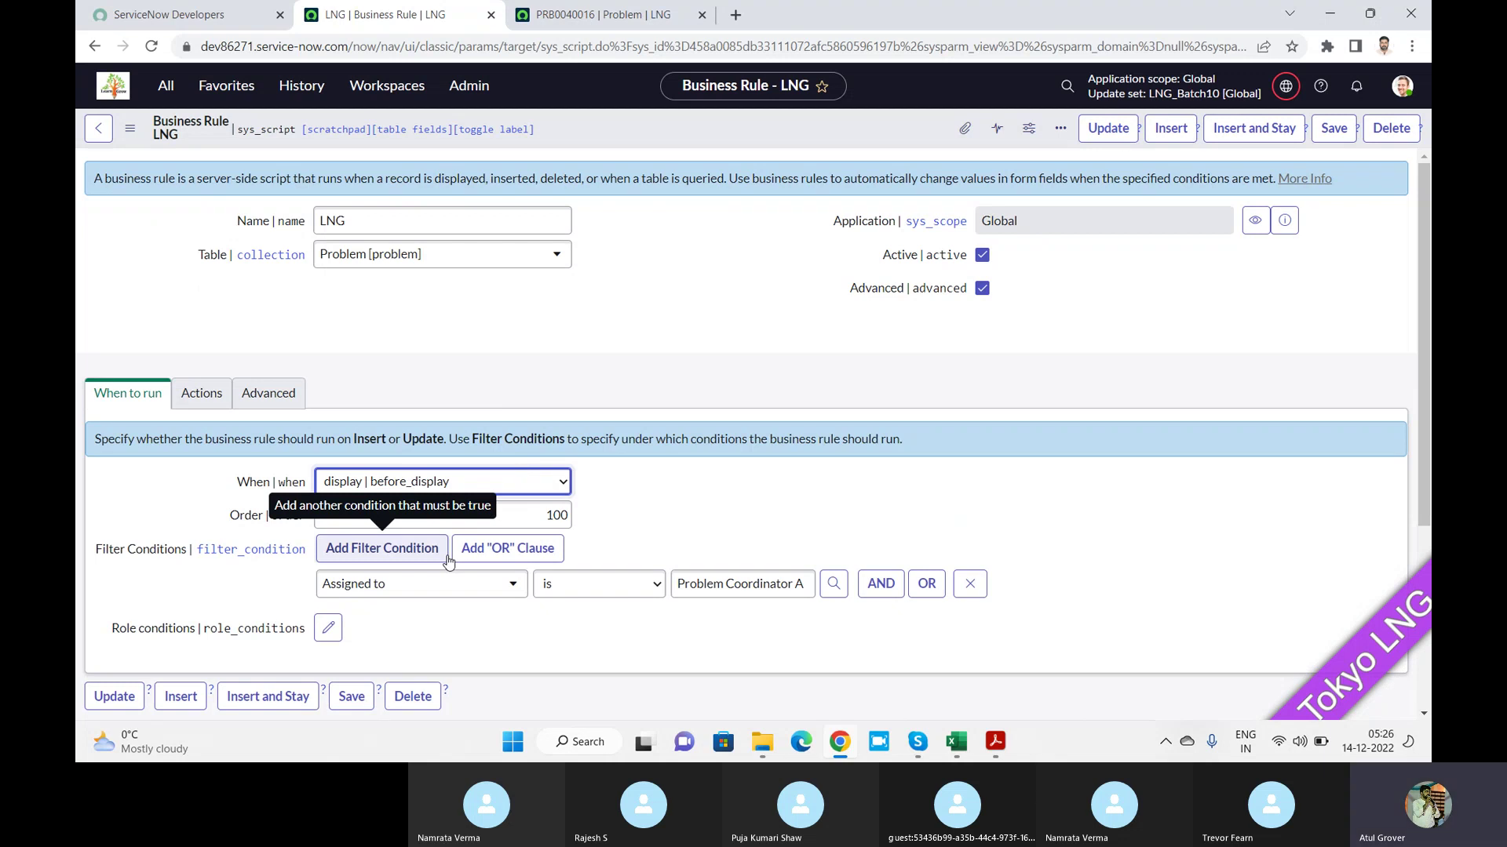
Look through the application navigator from the problem record, filtering it by "inc" and by "probl"
click(595, 14)
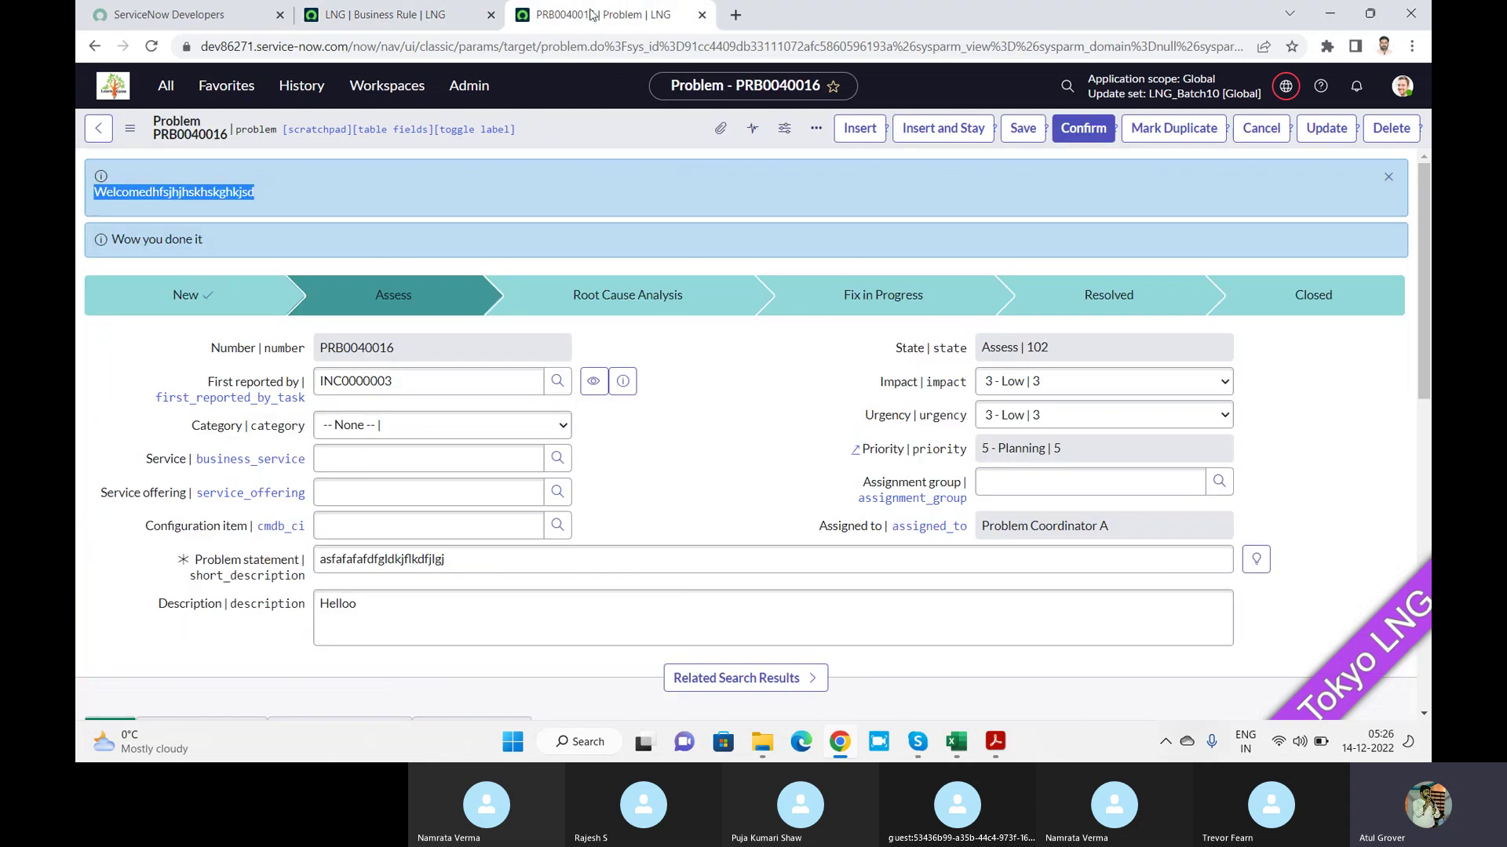
click(173, 87)
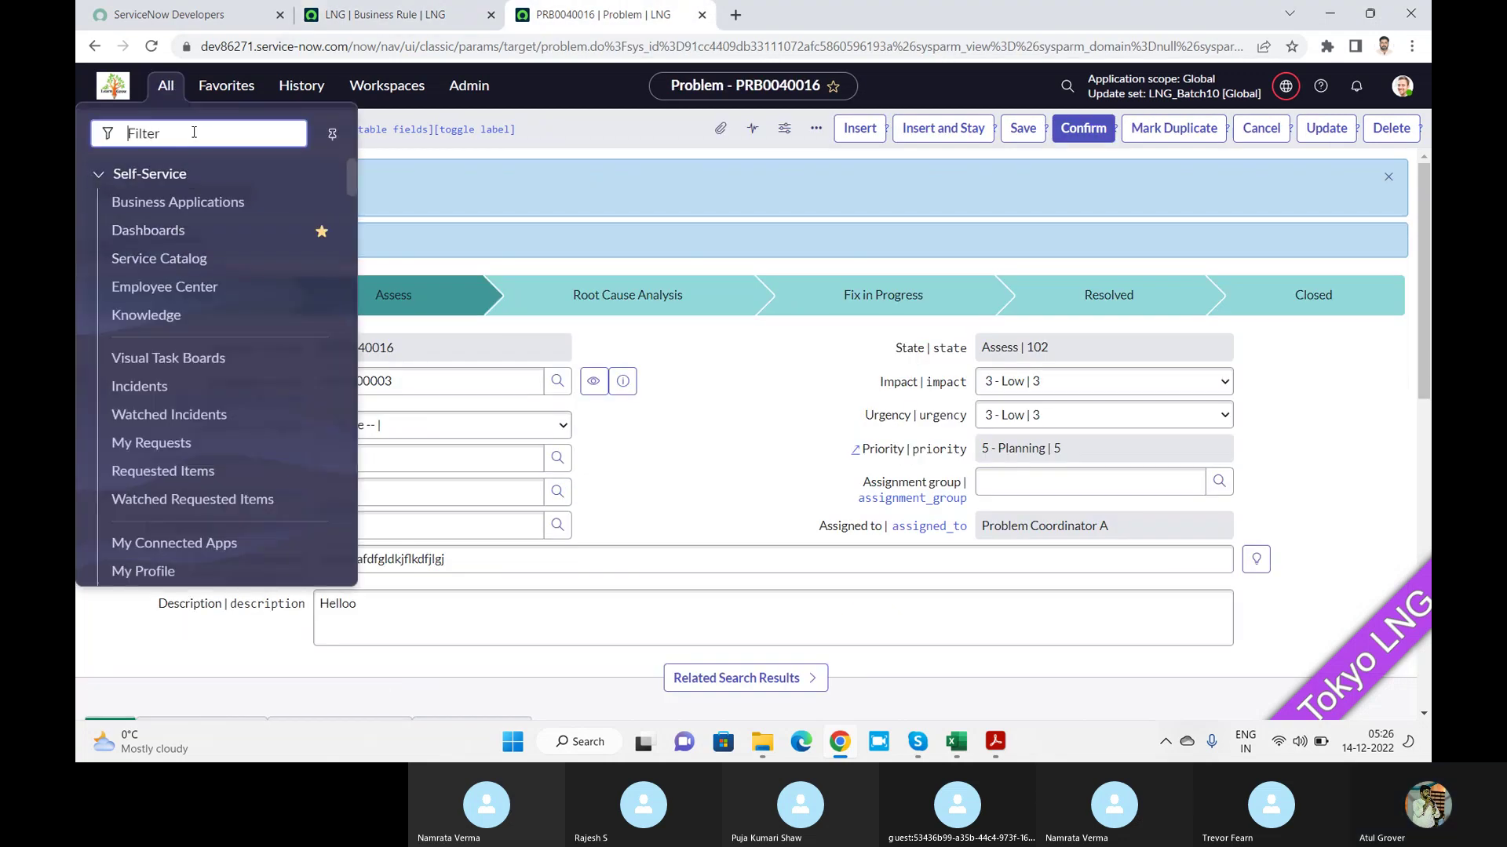
text(inc)
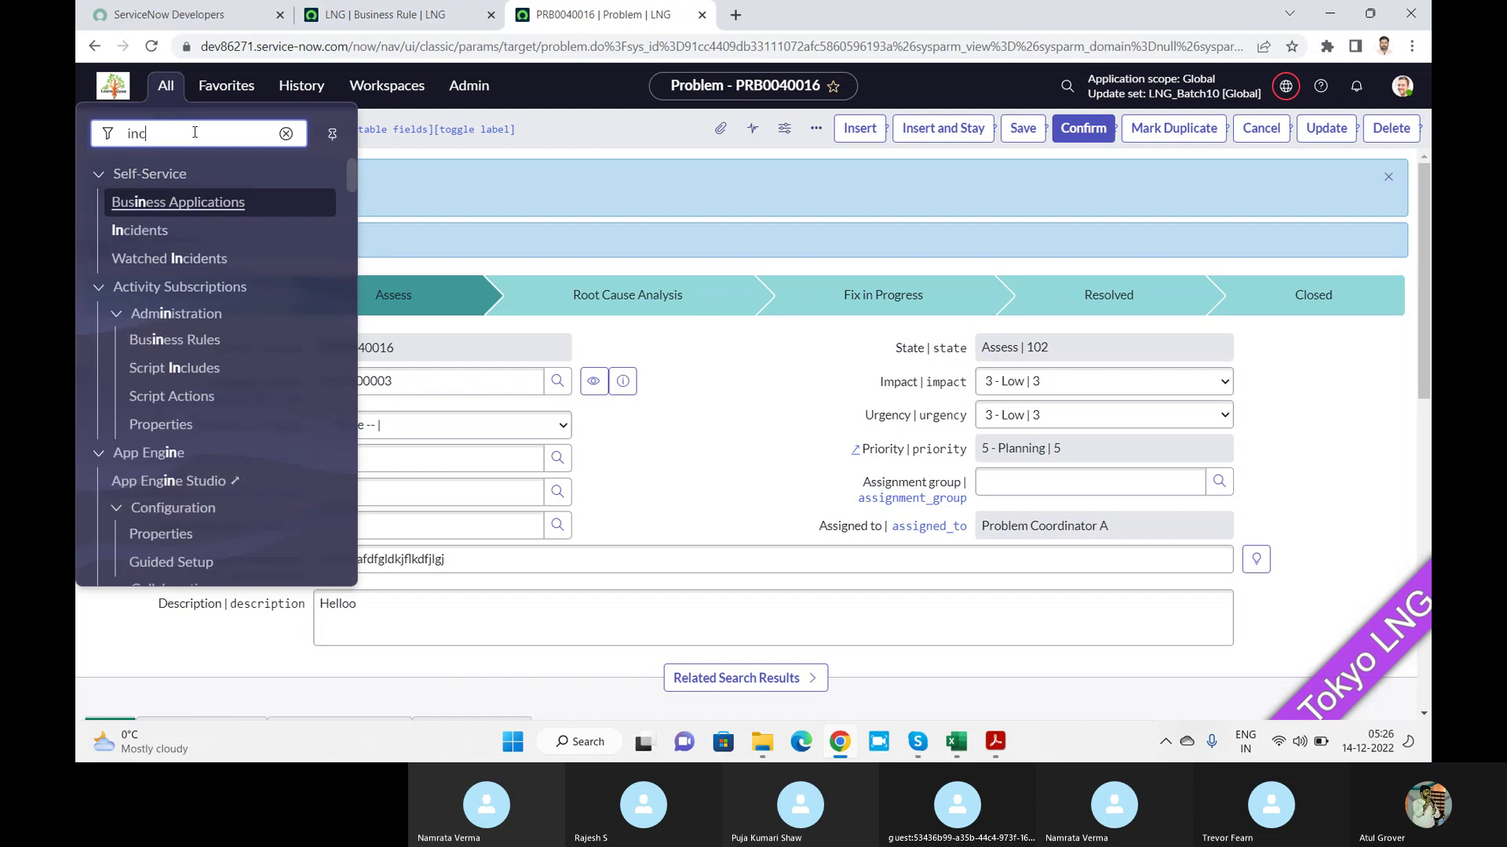
text(iprobl)
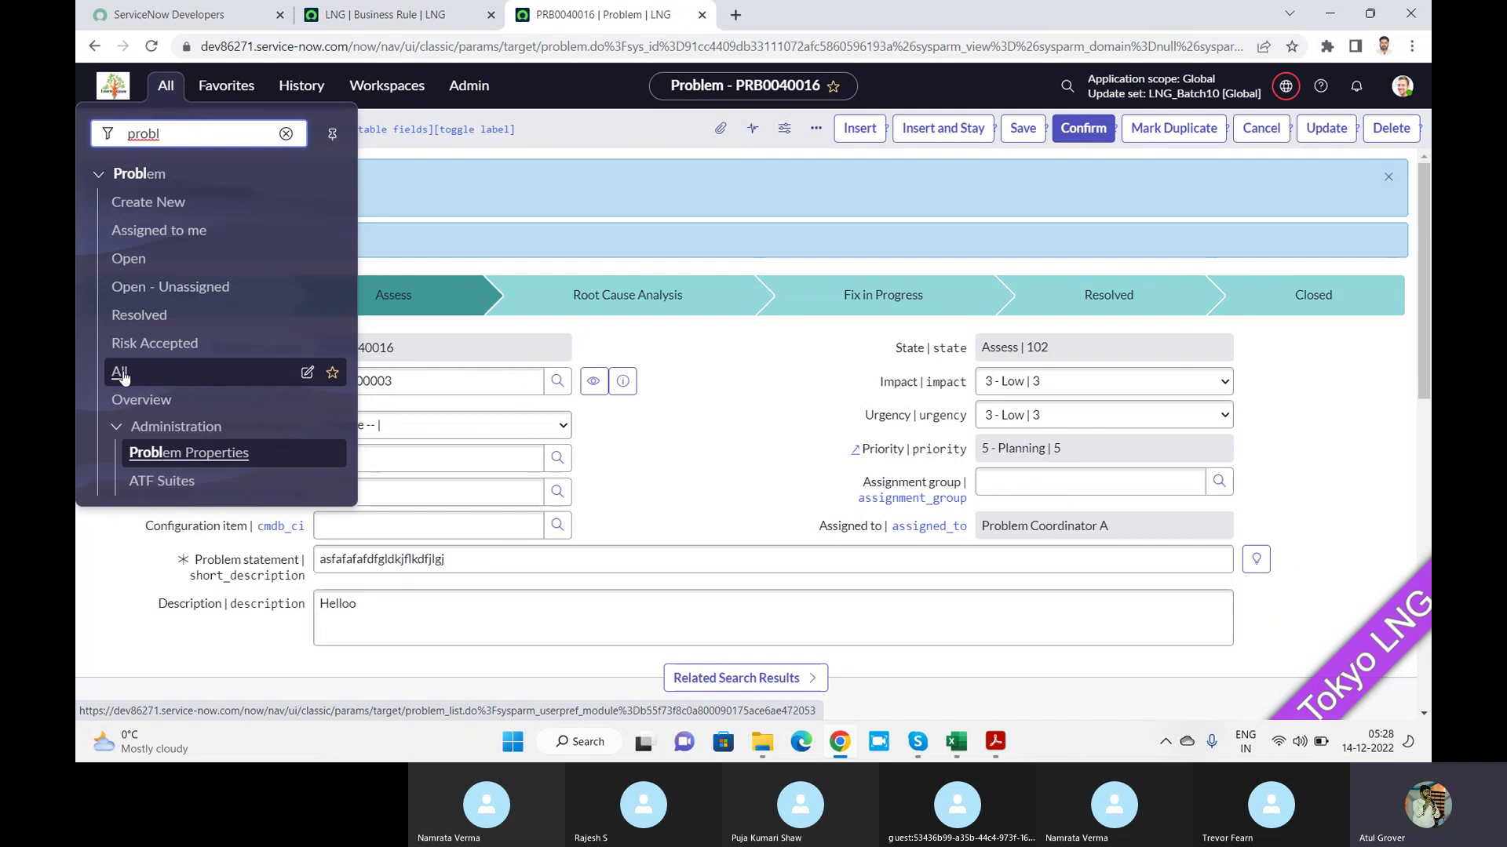
key(alt+Tab)
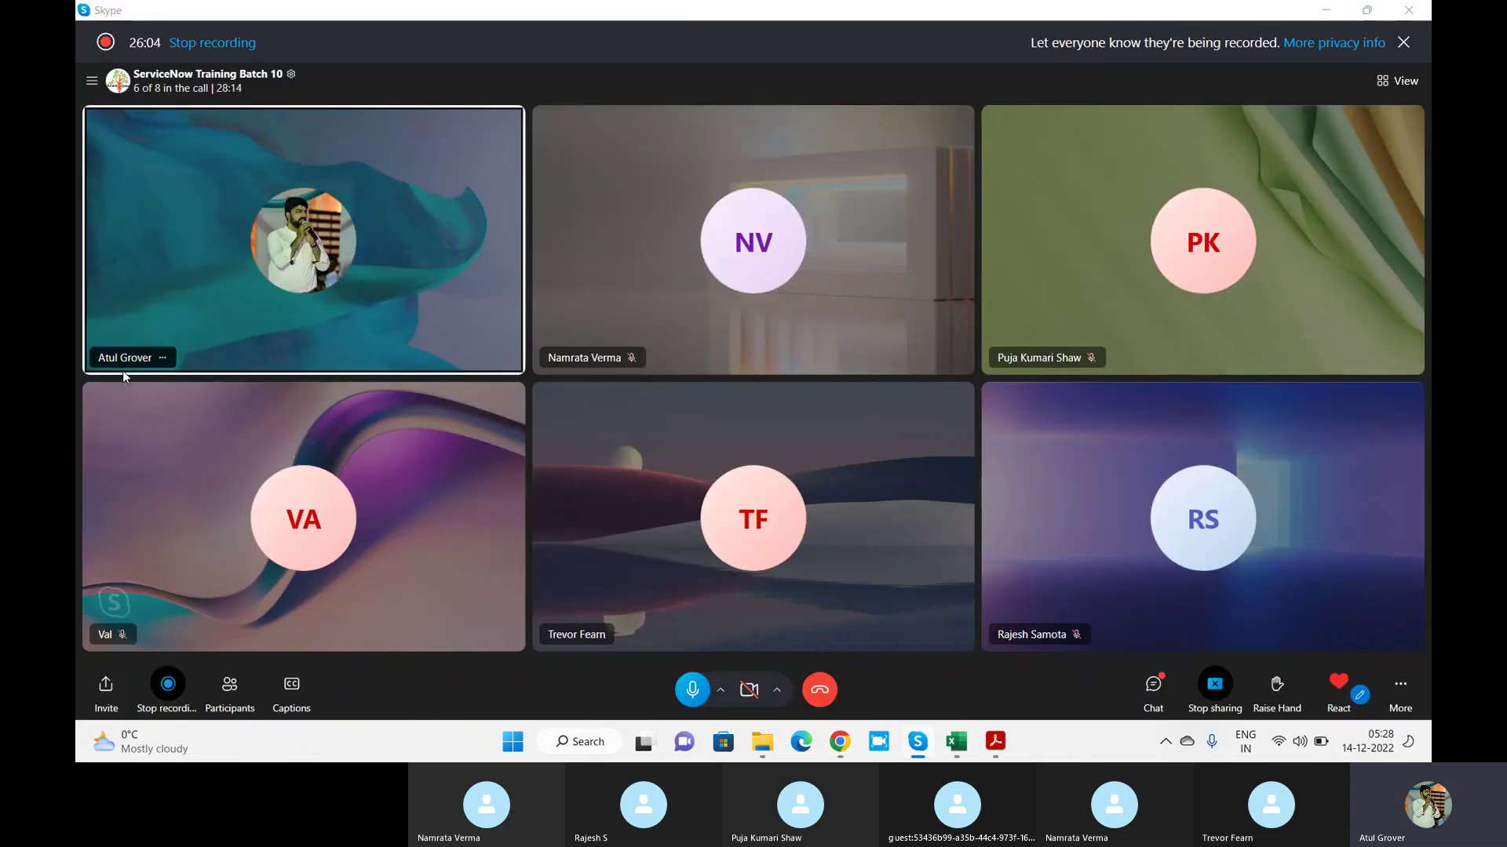
key(alt+Tab)
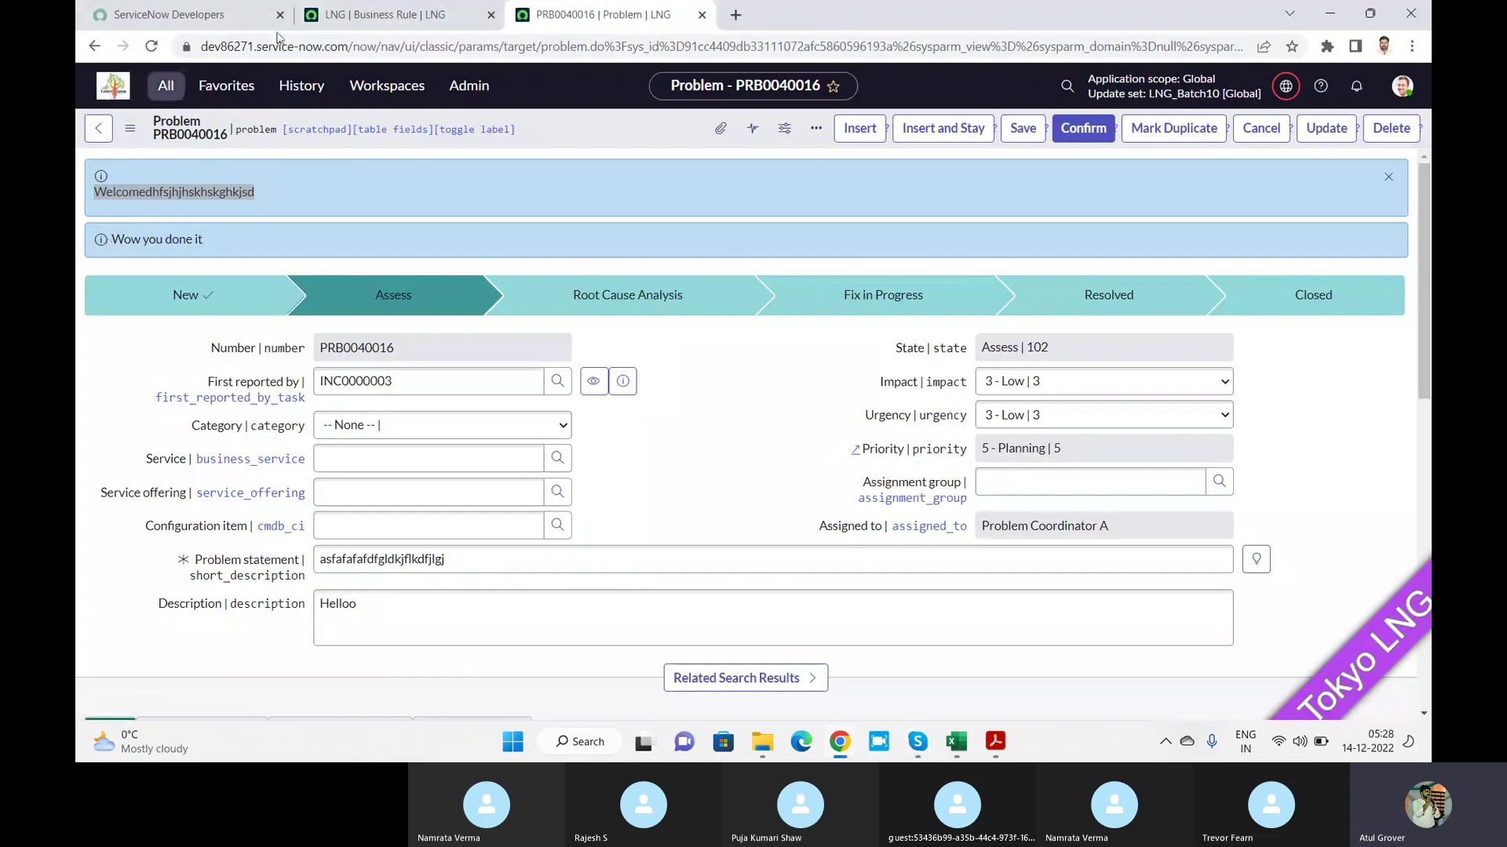
Compare the LNG rule's display timing with the problem record and the Problem modules in the navigator
click(382, 14)
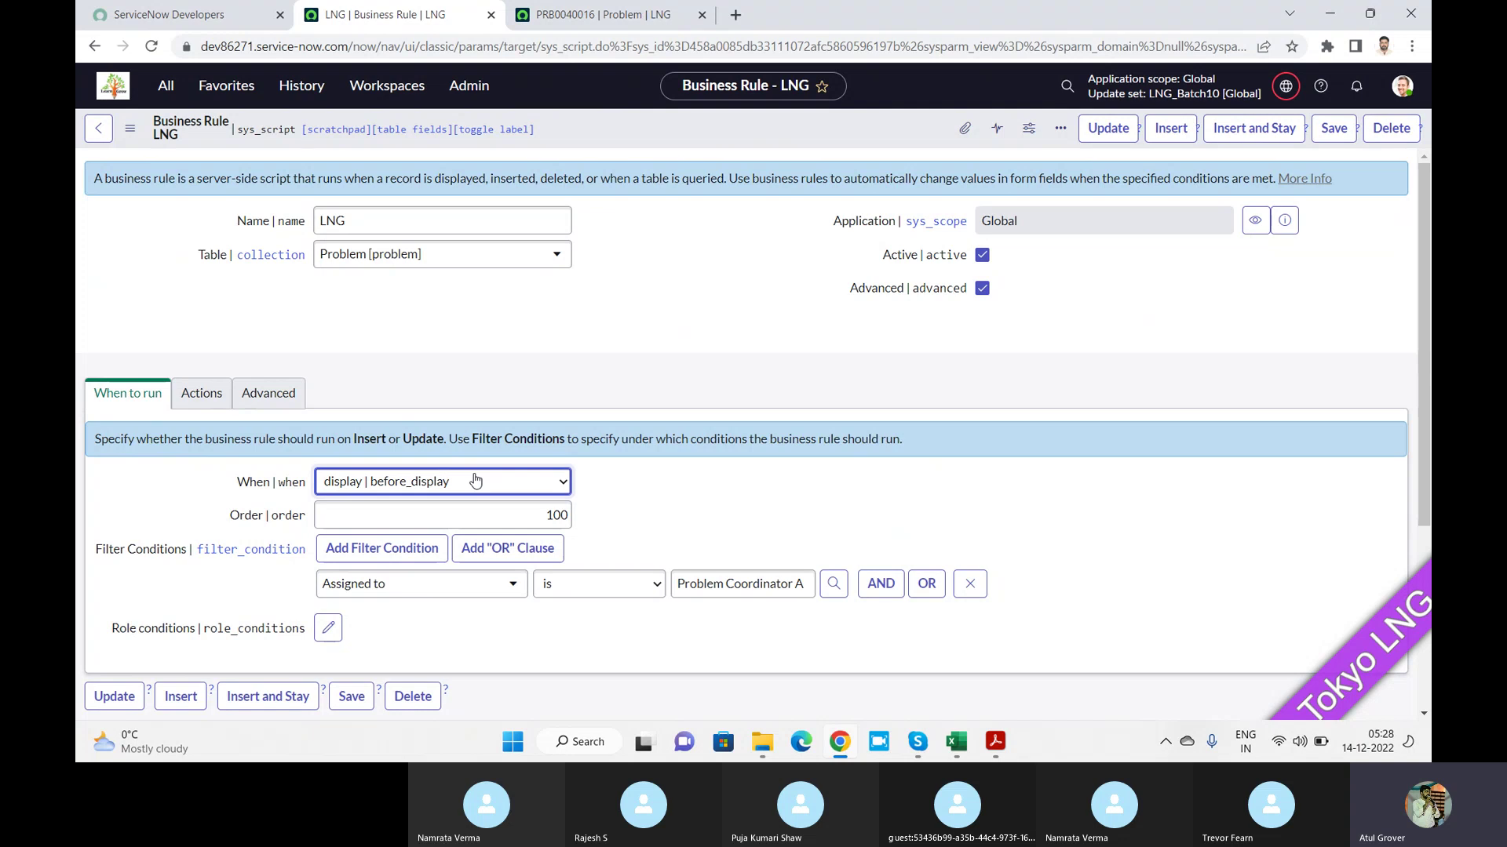
click(598, 18)
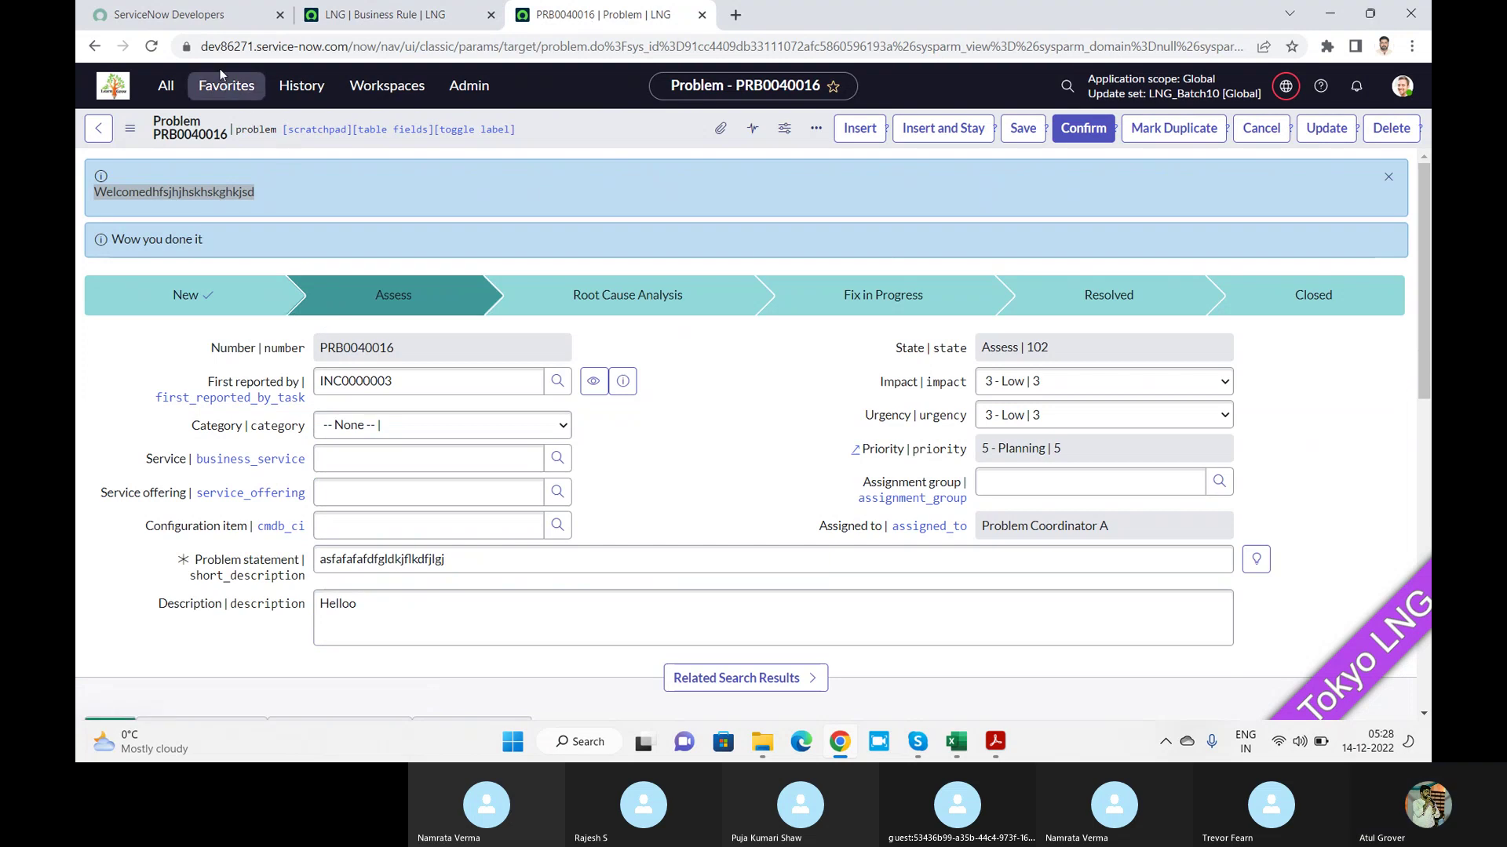
click(166, 85)
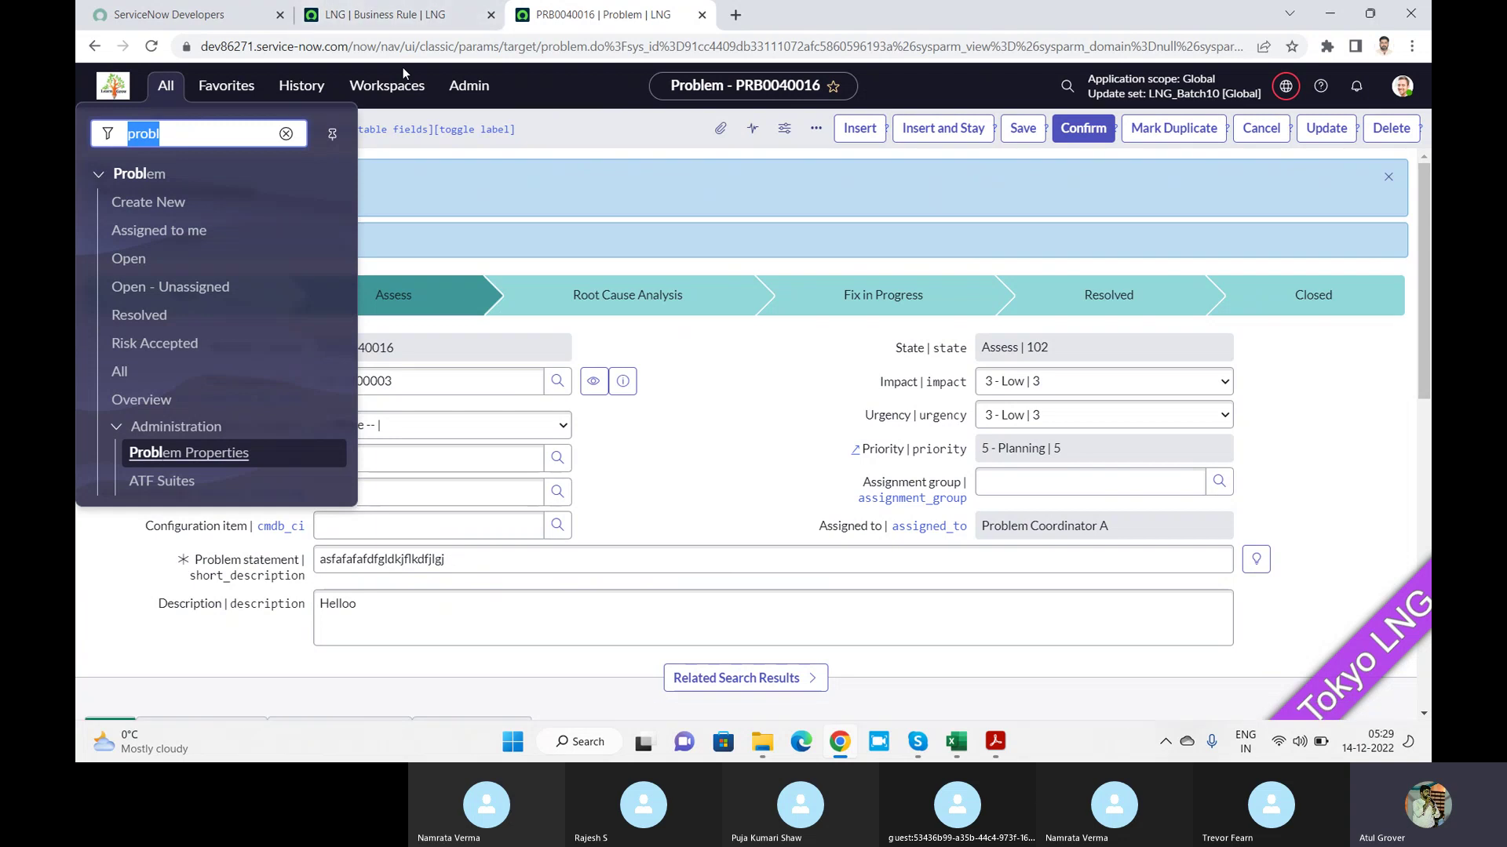
click(386, 11)
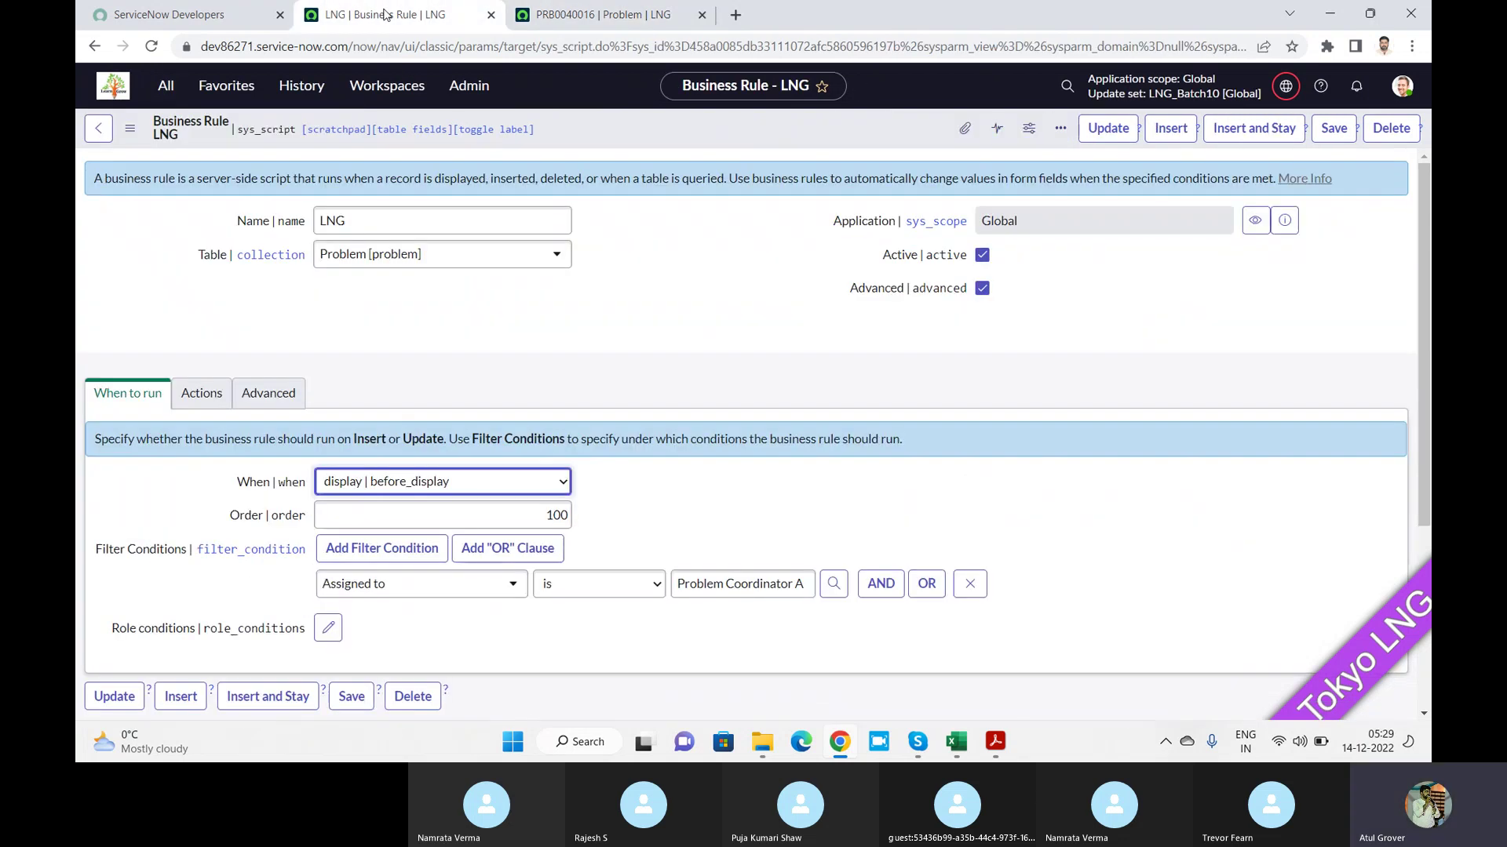
key(alt+Tab)
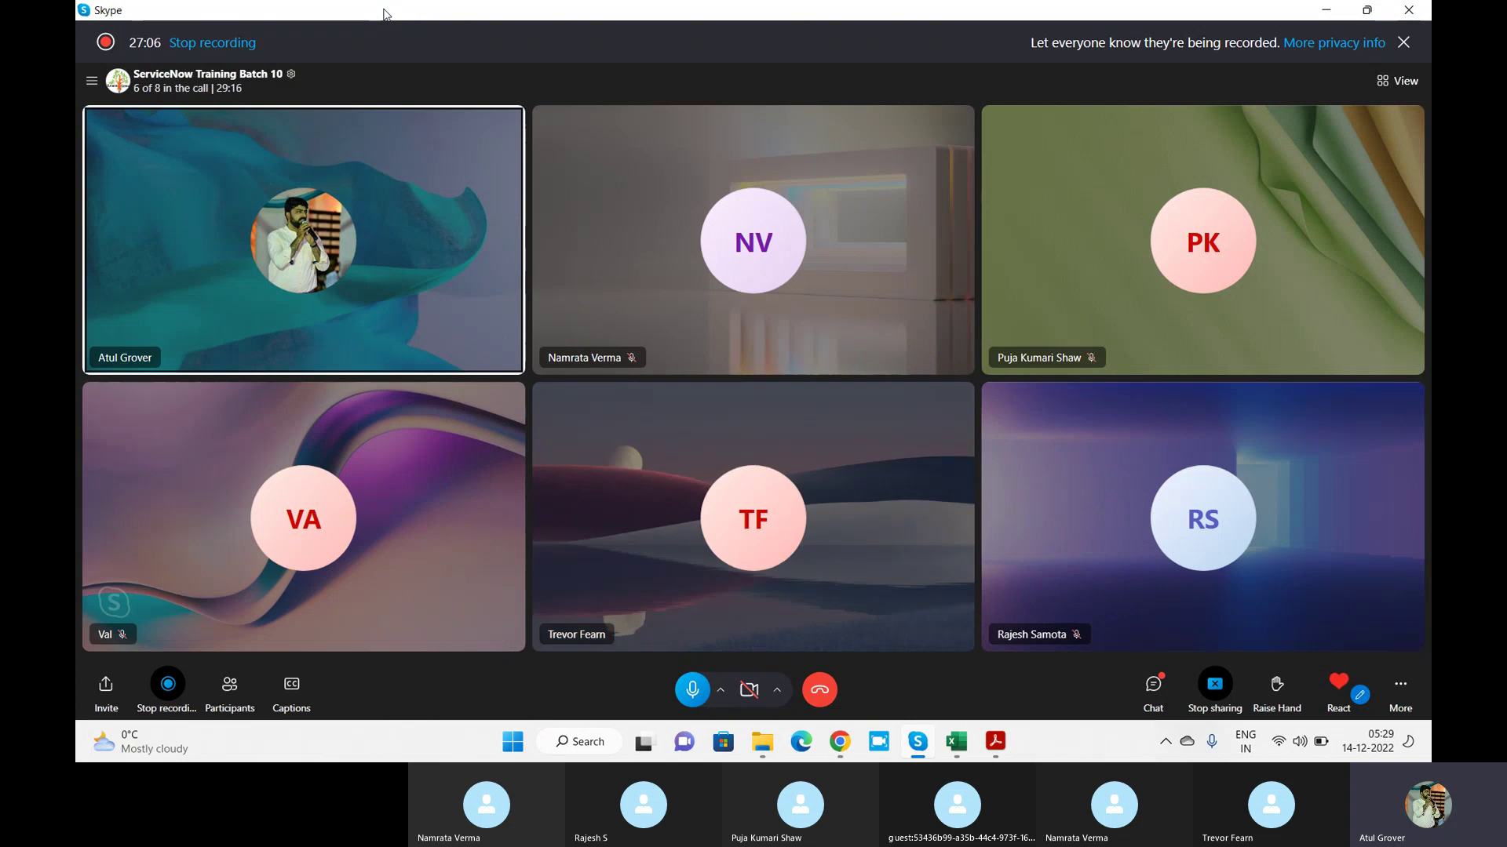
key(alt+Tab)
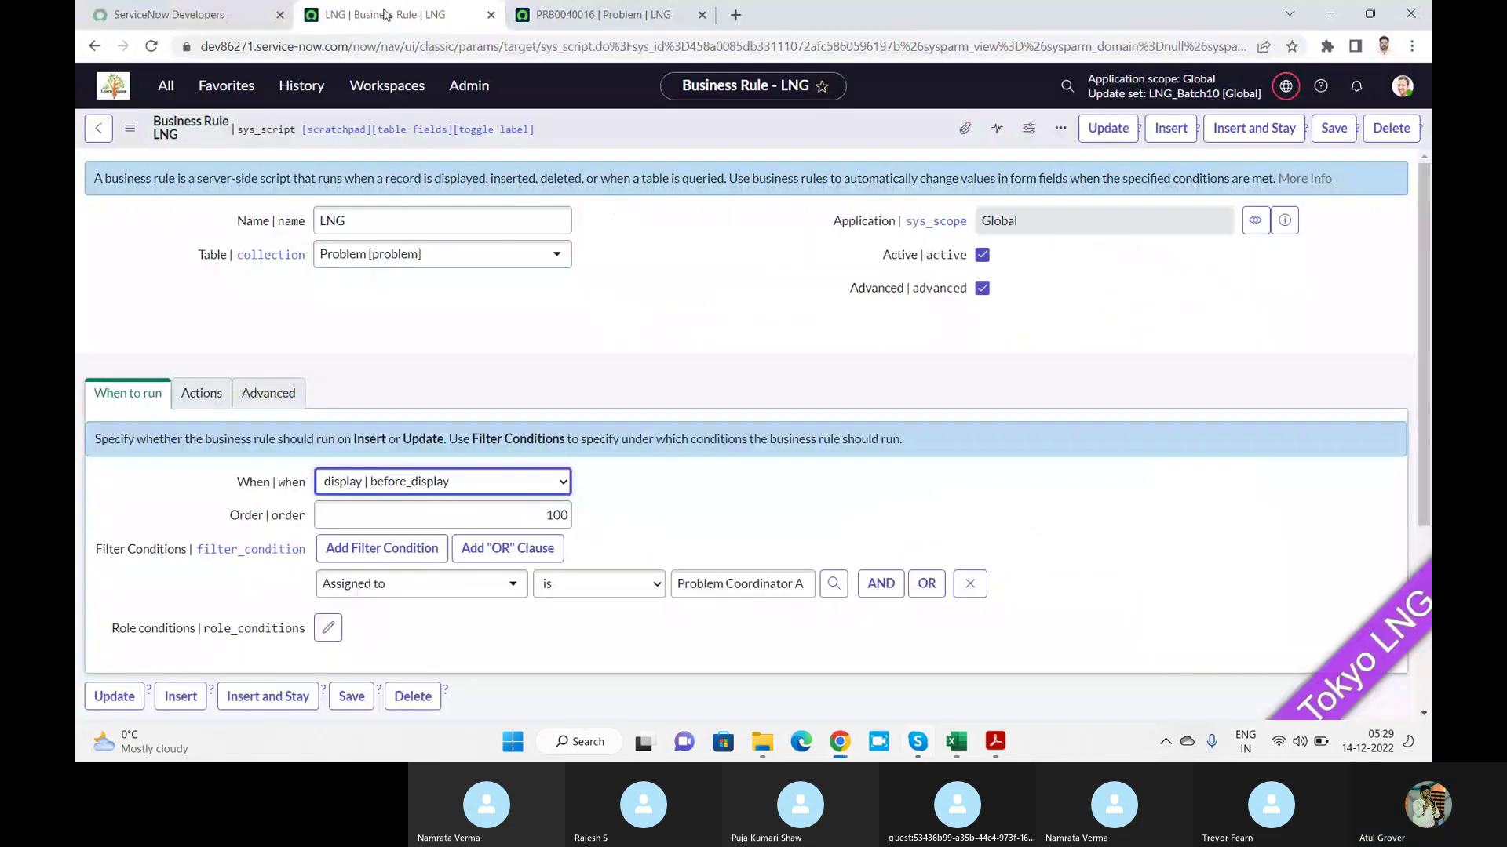
Set the LNG rule's When value to before, clear its Update option, and change When to after
click(487, 477)
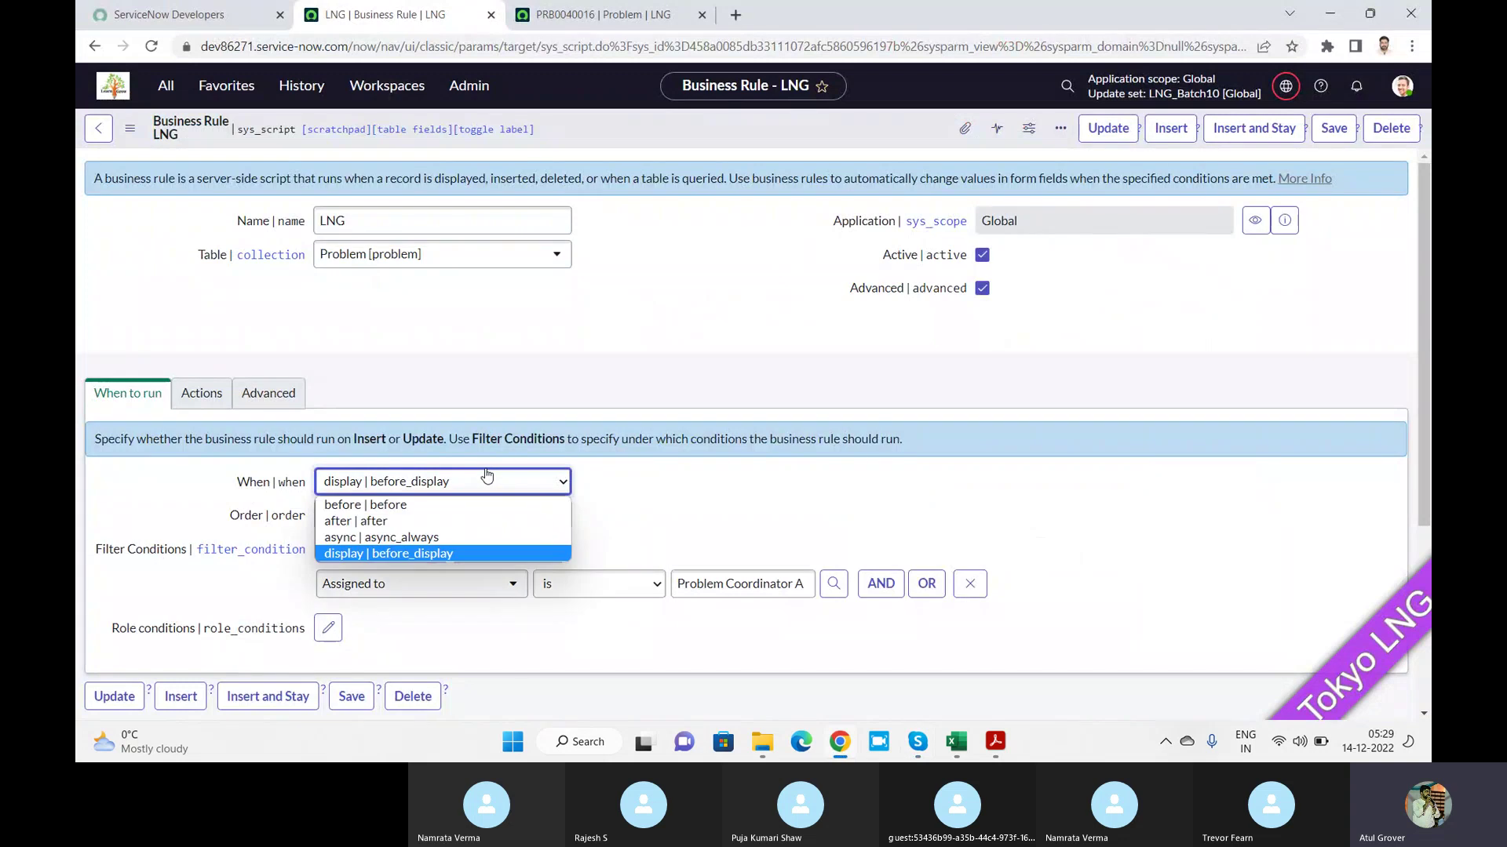
click(416, 504)
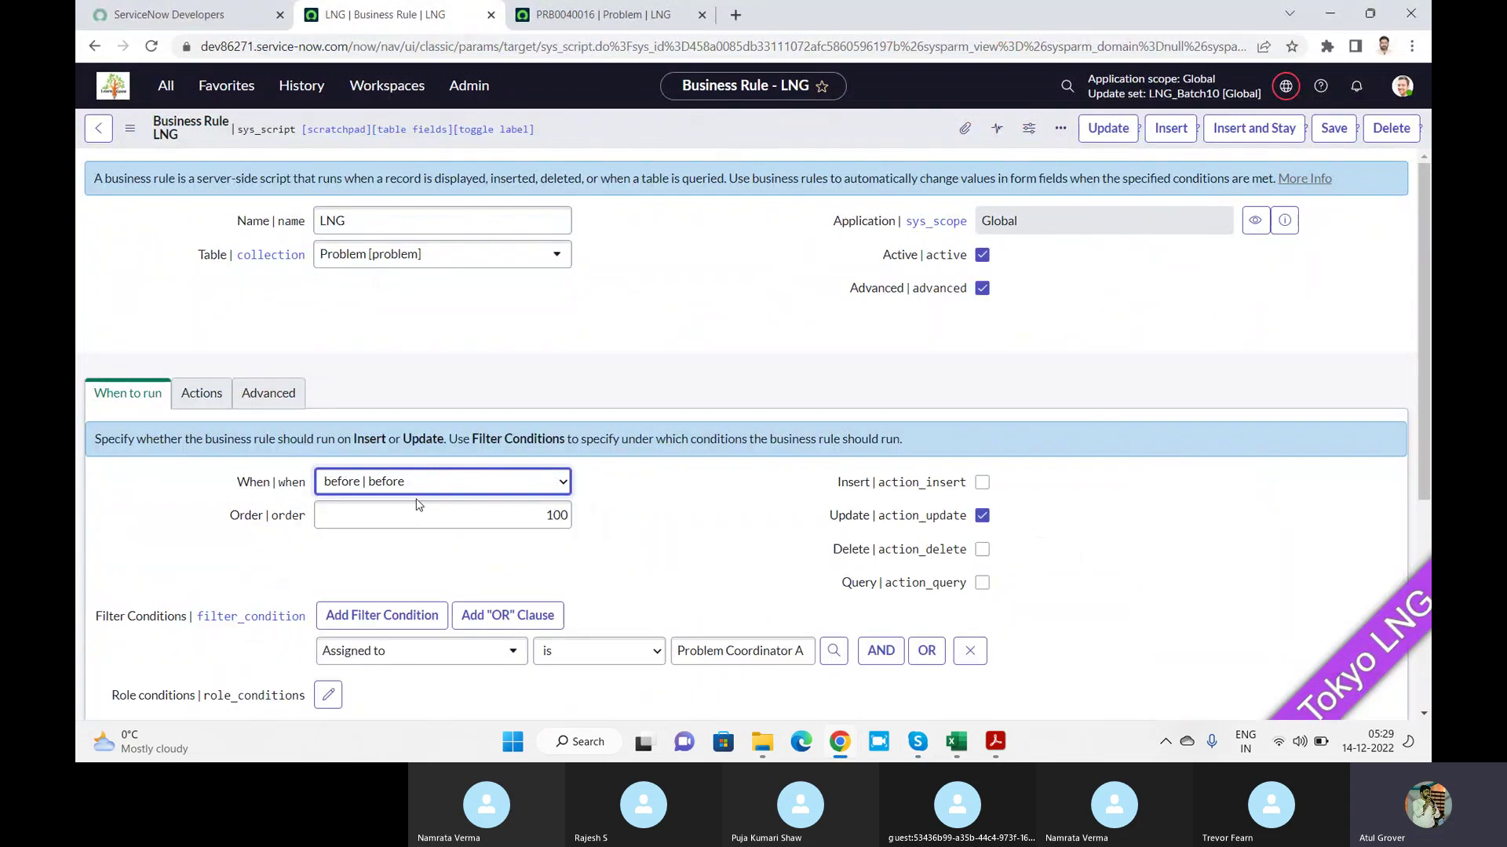
click(989, 519)
click(361, 486)
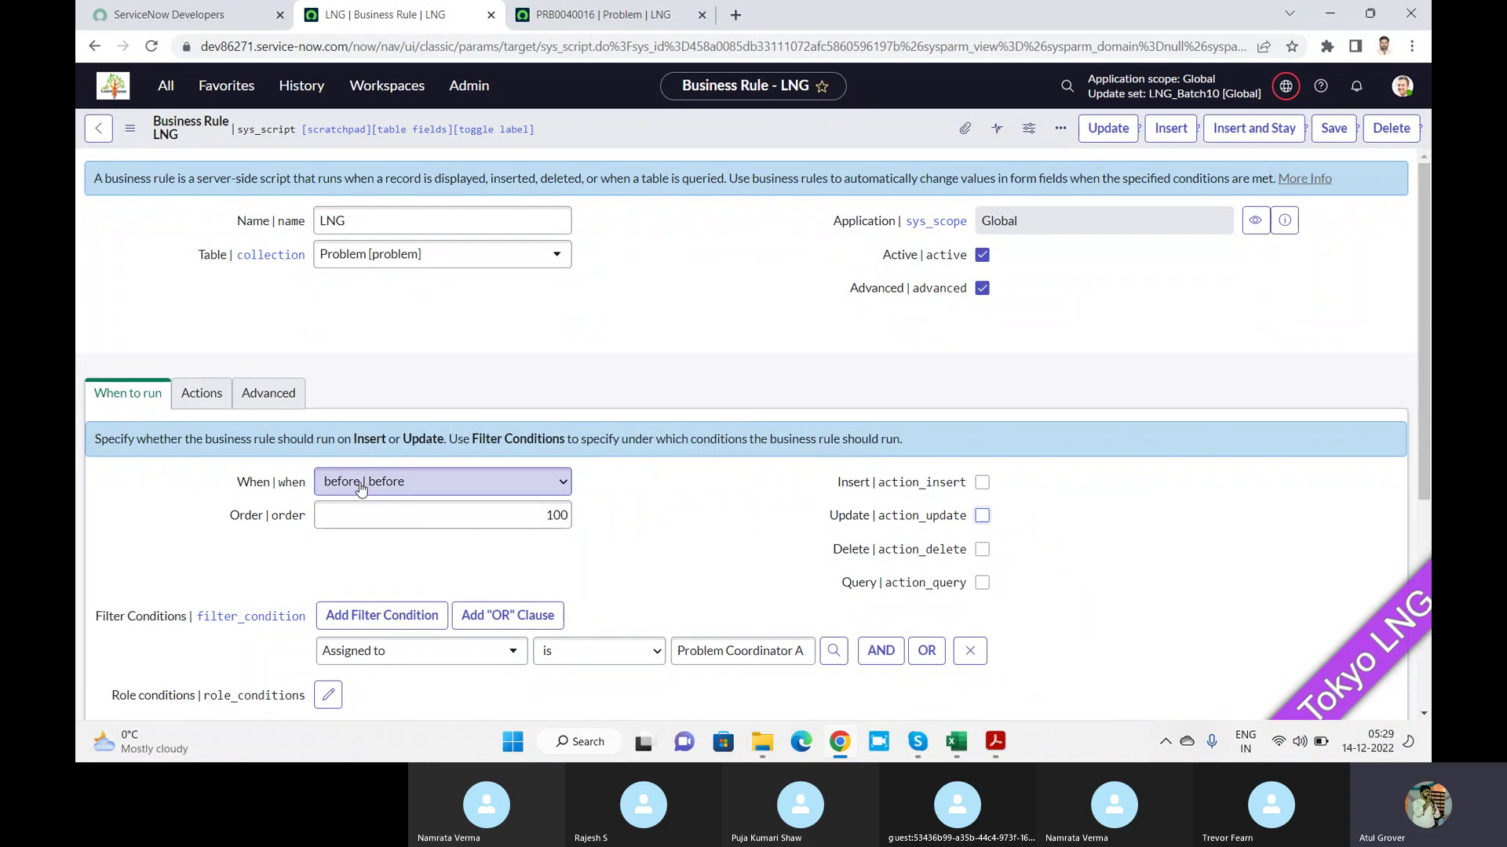
click(366, 520)
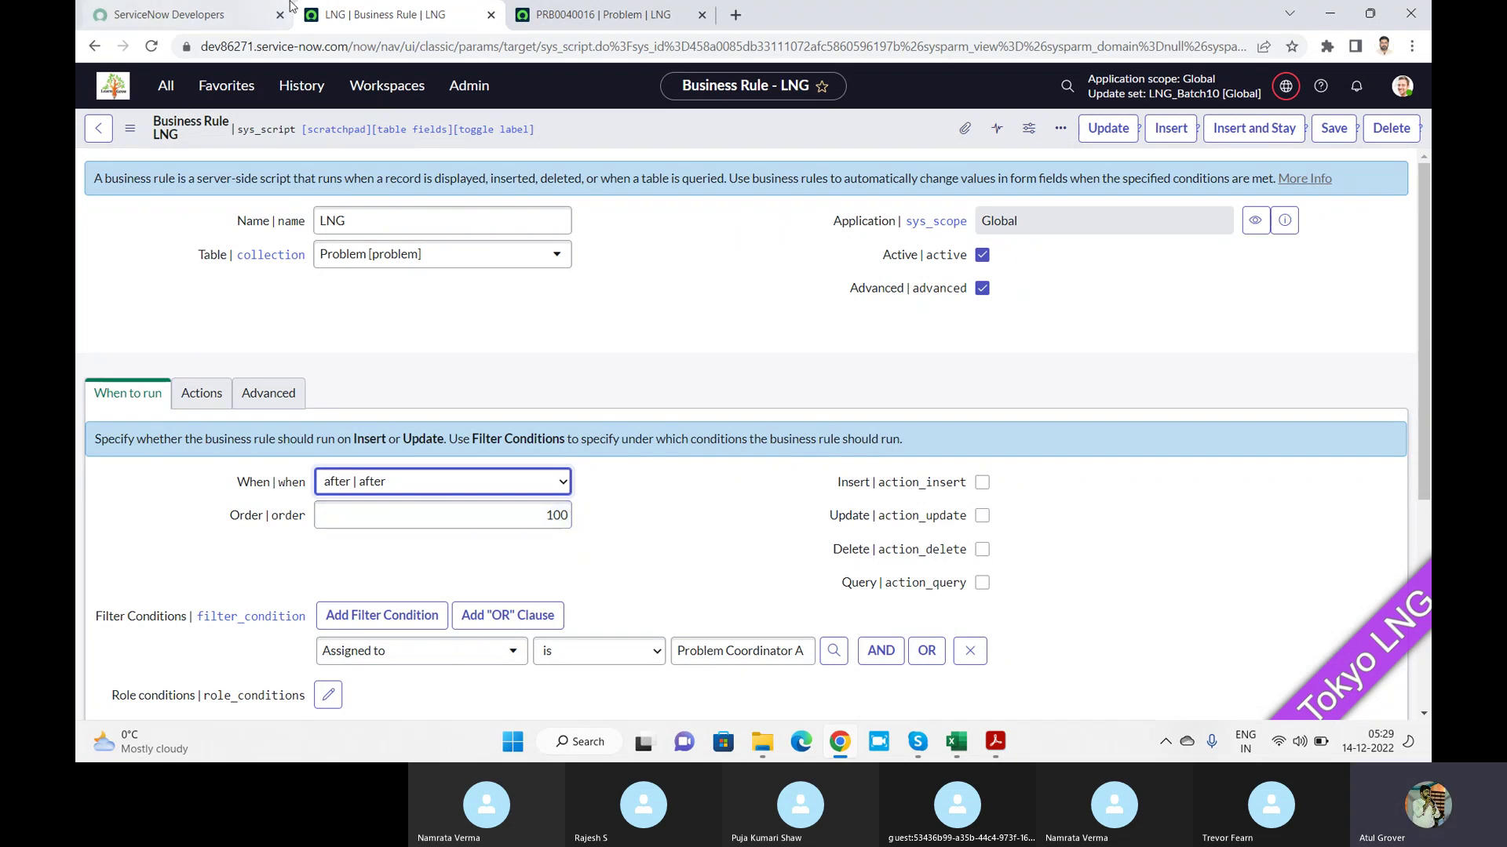
List all problem records and select PRB0040016, PRB0040010 and PRB0007601
click(641, 14)
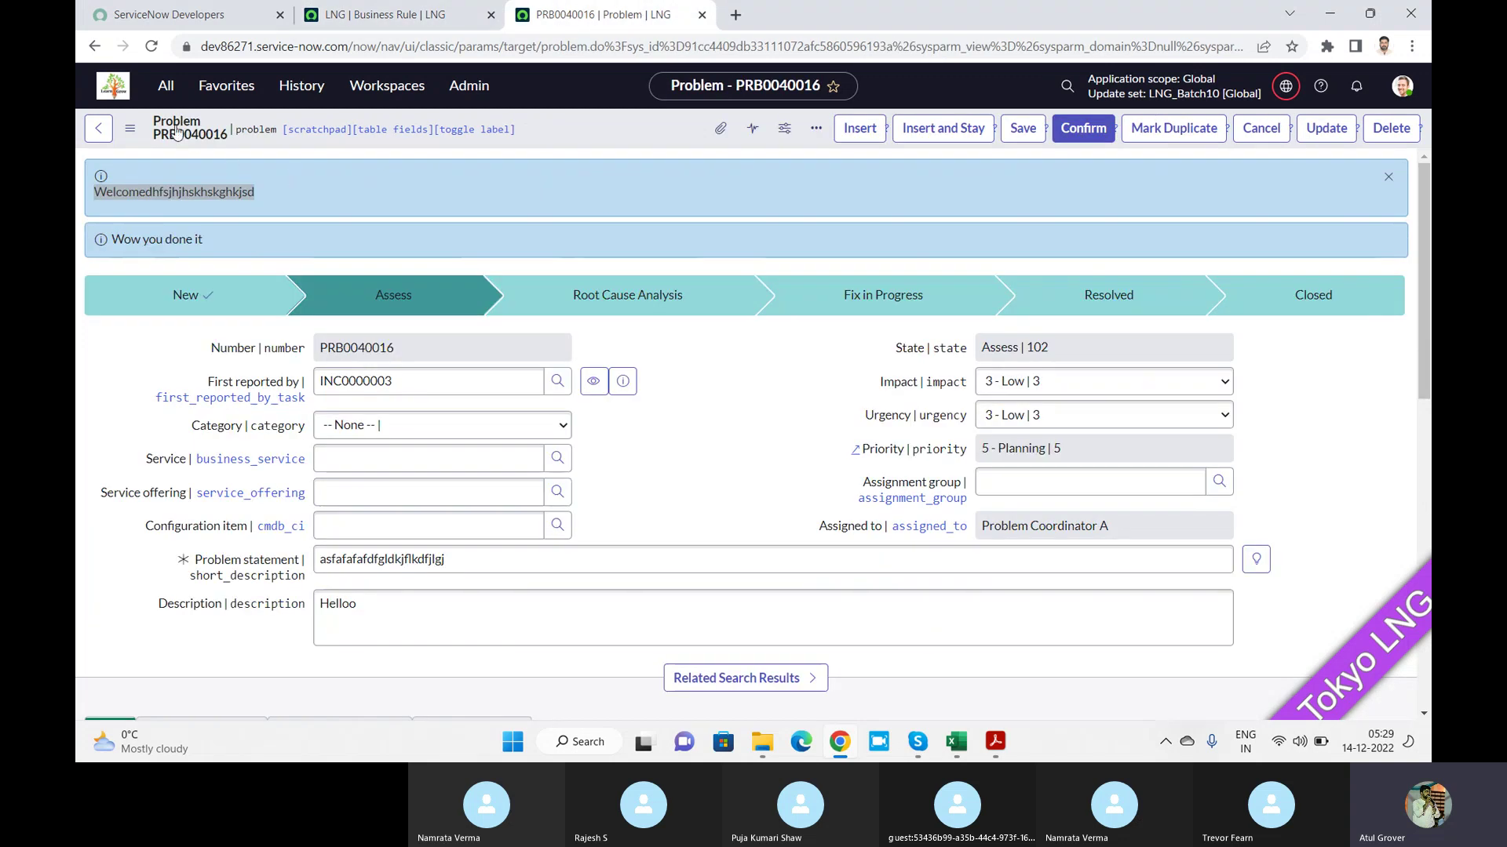
click(162, 90)
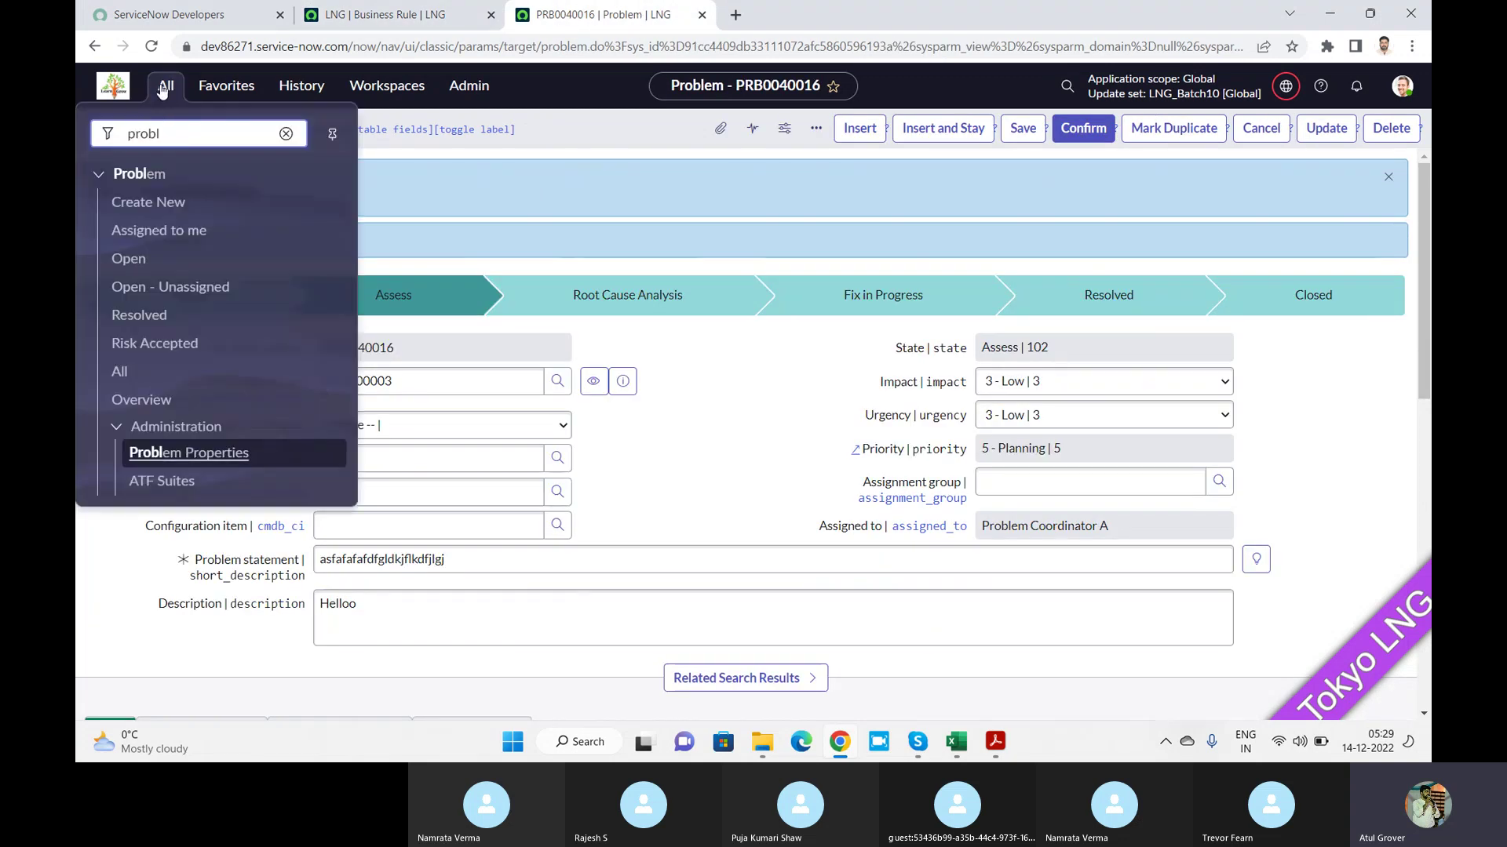
click(122, 371)
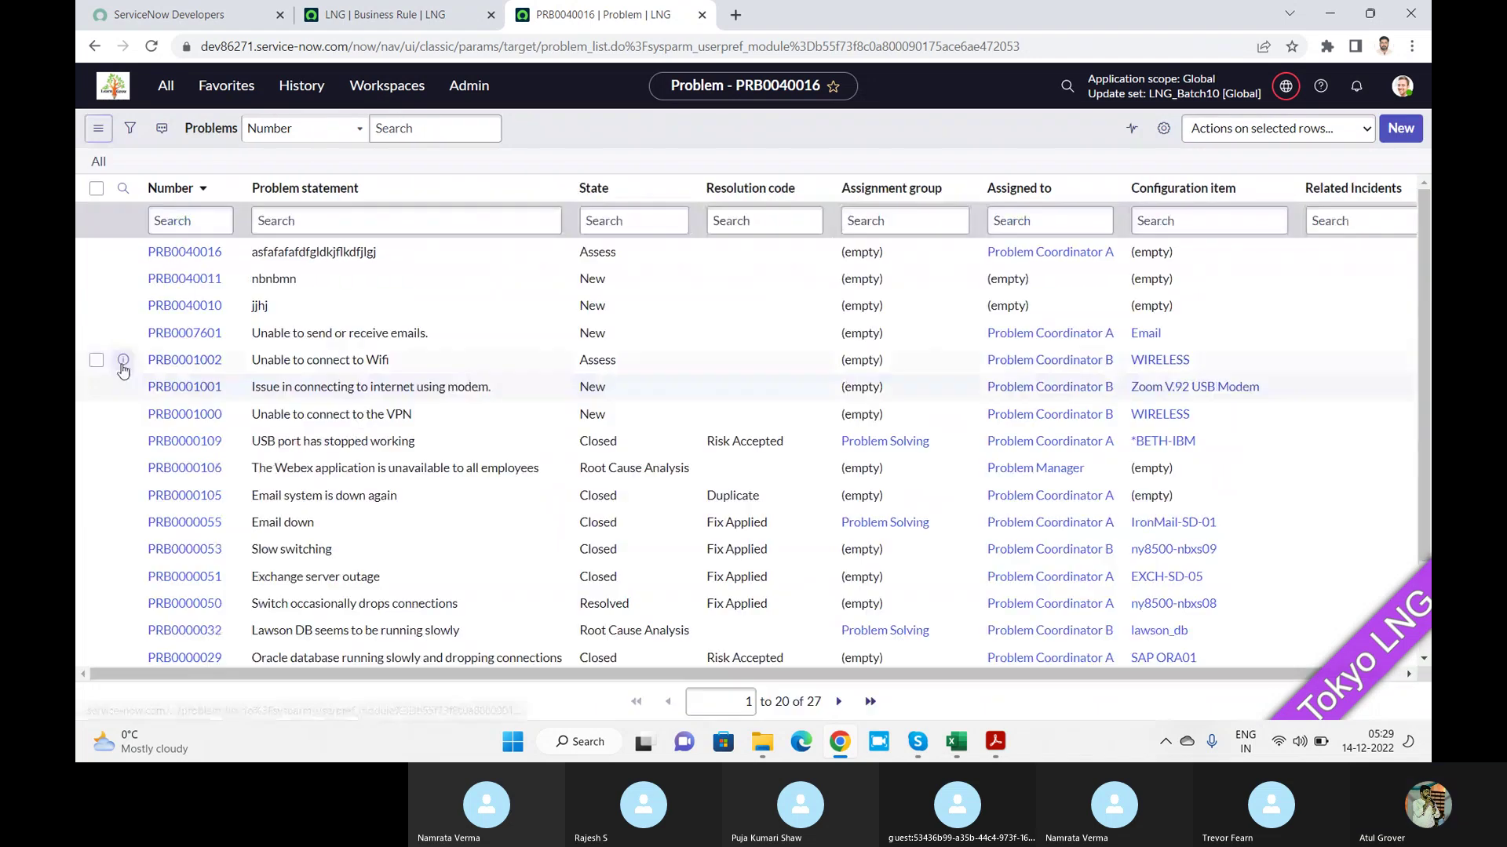
click(96, 263)
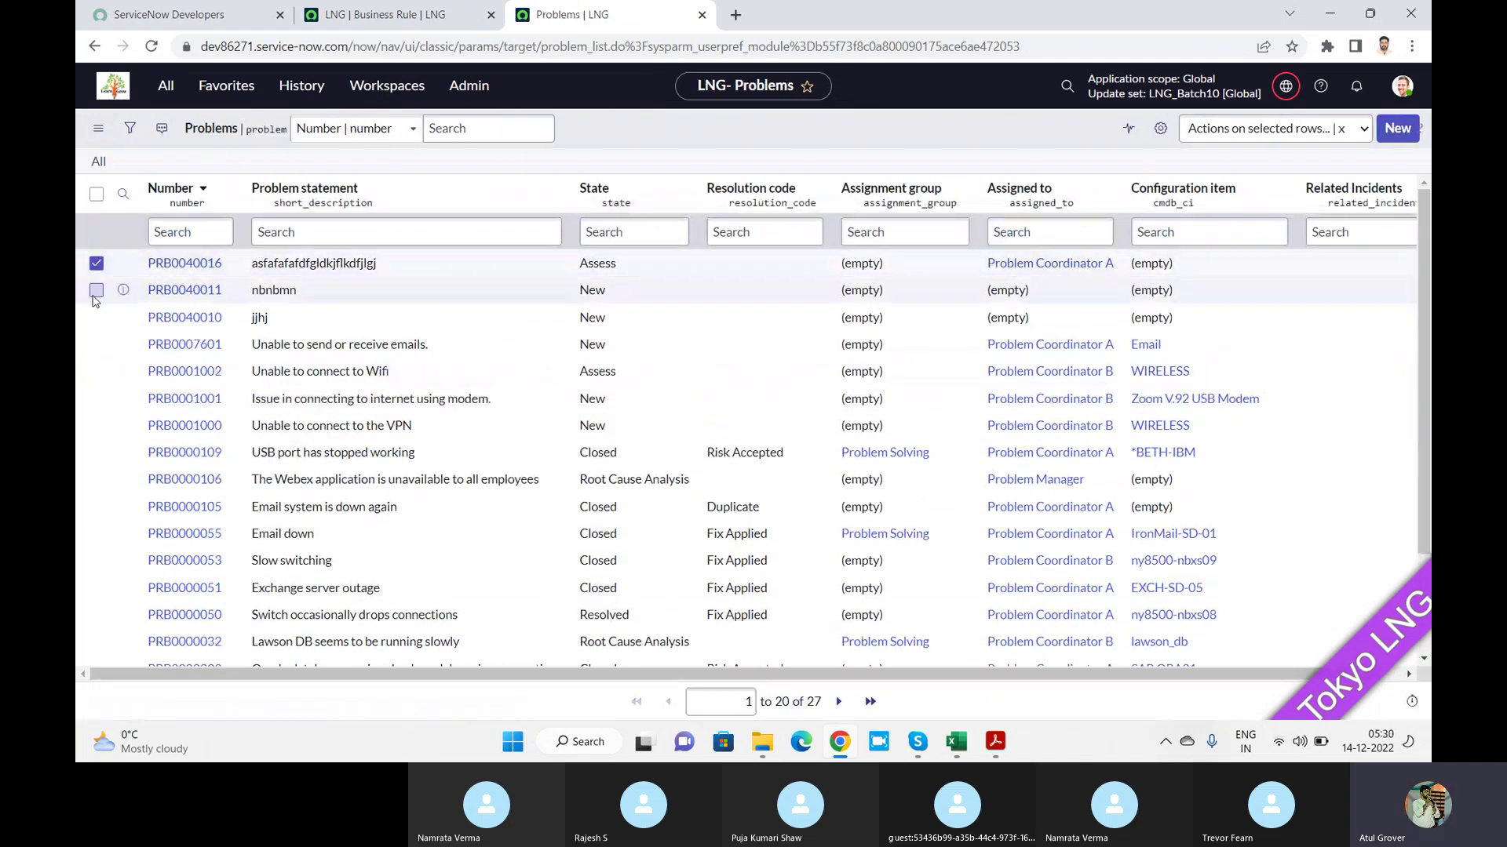
click(96, 317)
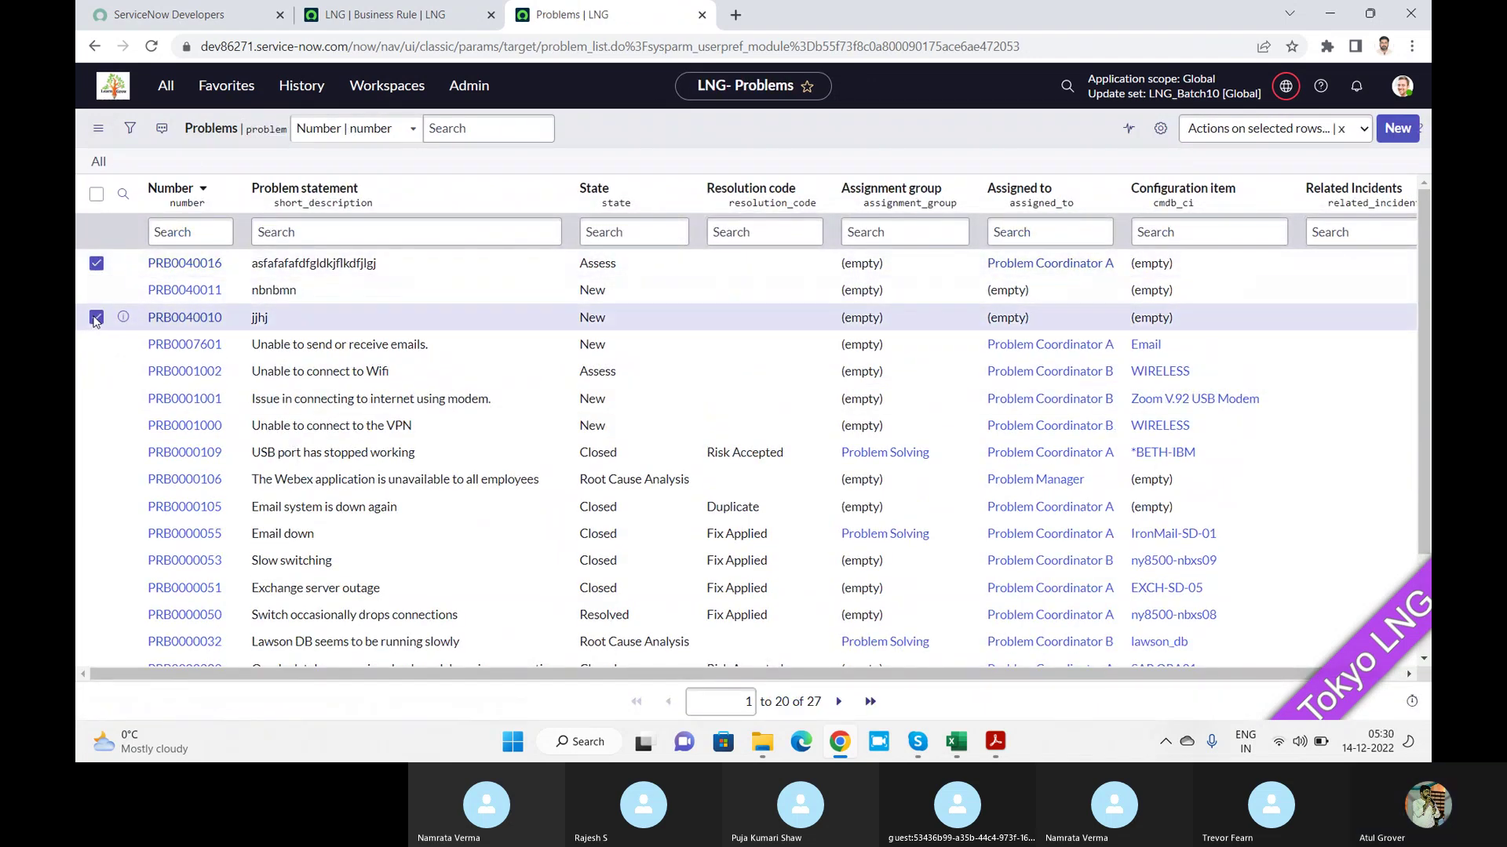
click(97, 344)
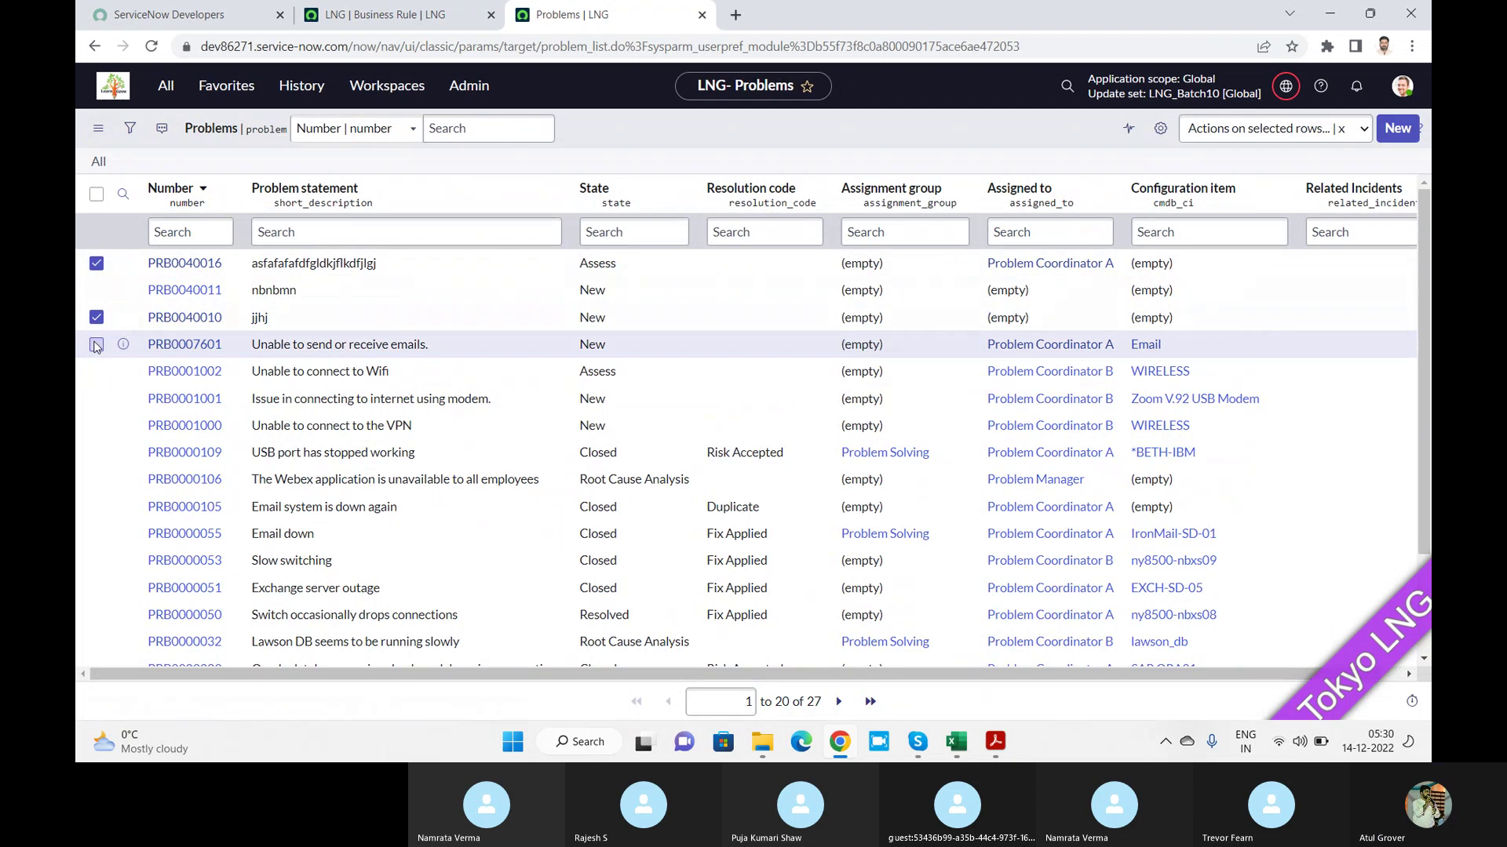
Try removing a tag from the selected problems without naming one, and request deletion of those records
click(1233, 134)
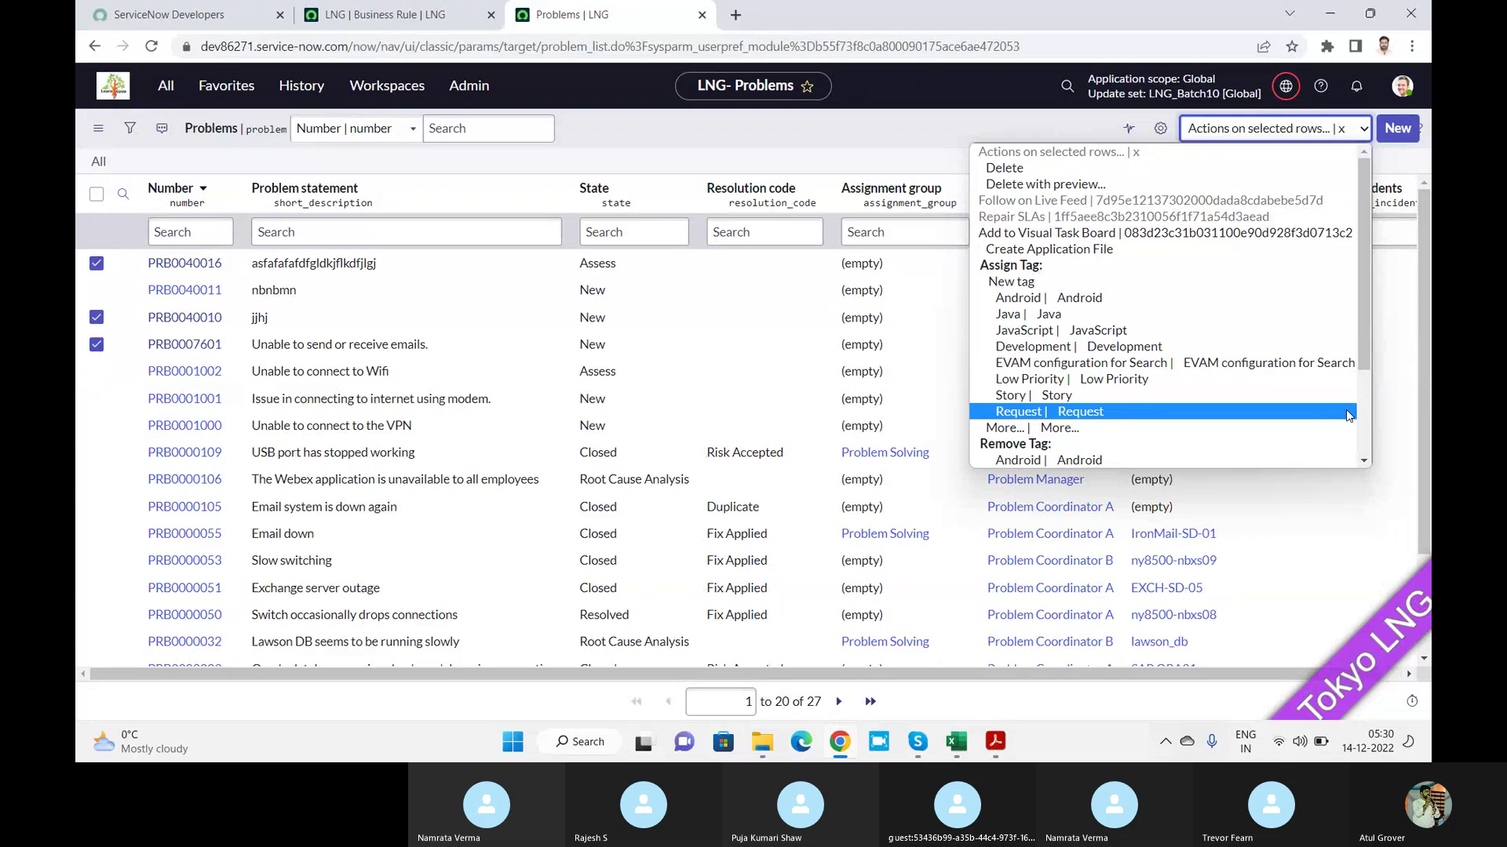
scroll(1365, 423, down, 3)
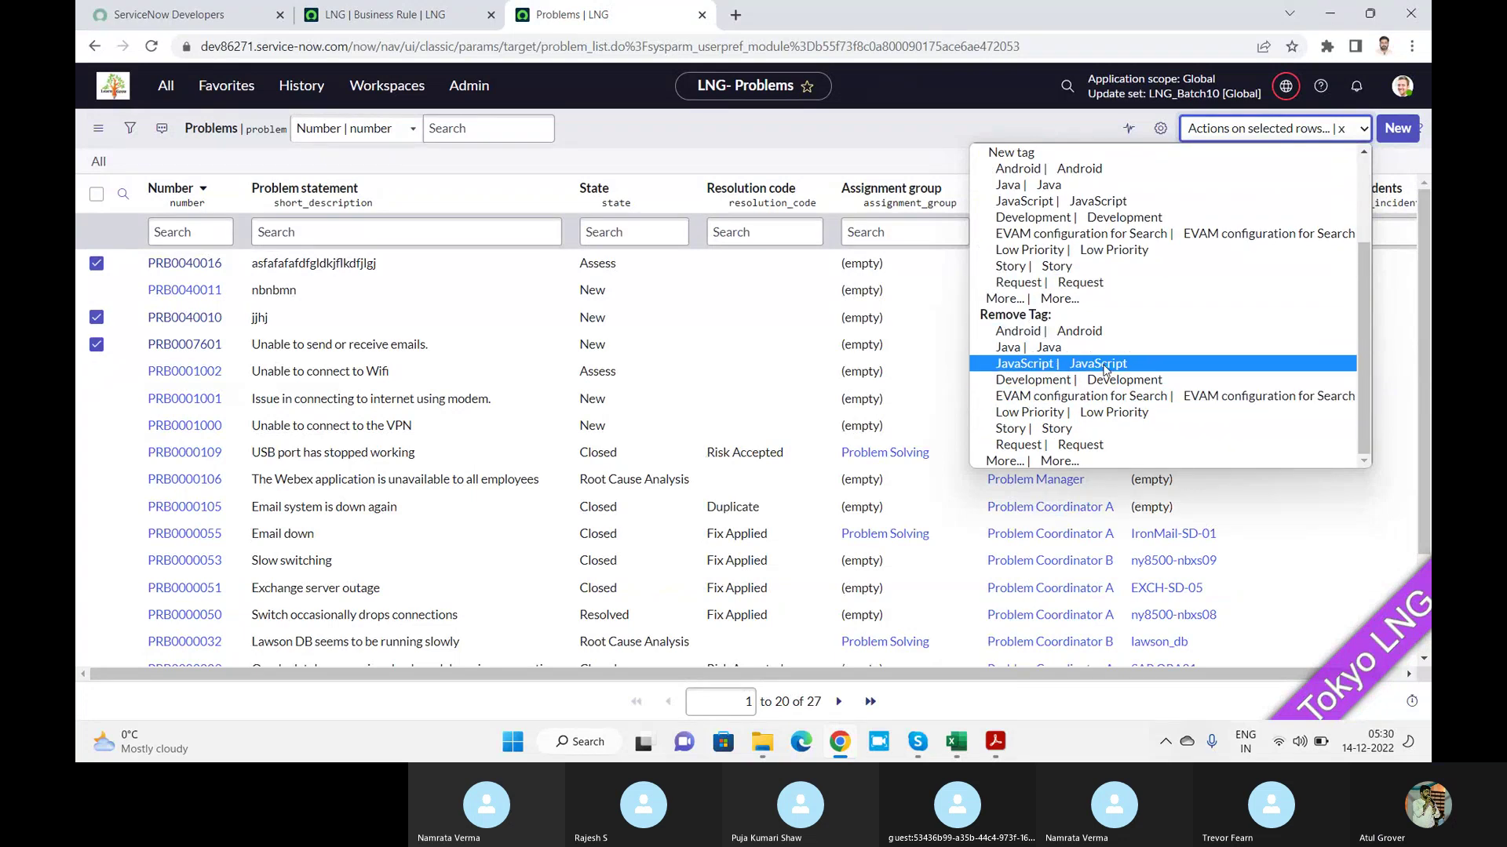
click(1008, 461)
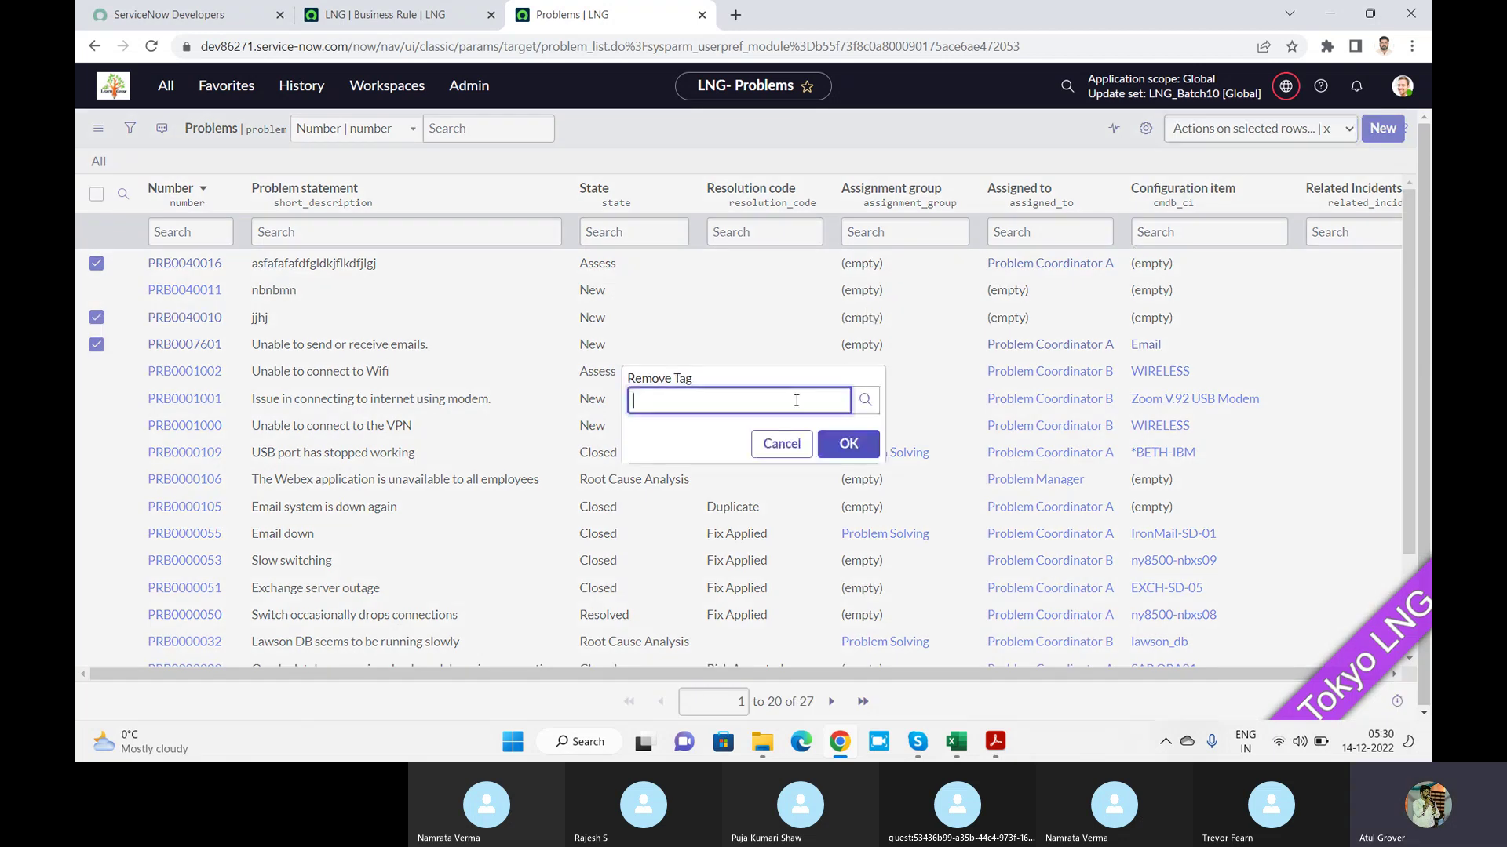
click(847, 446)
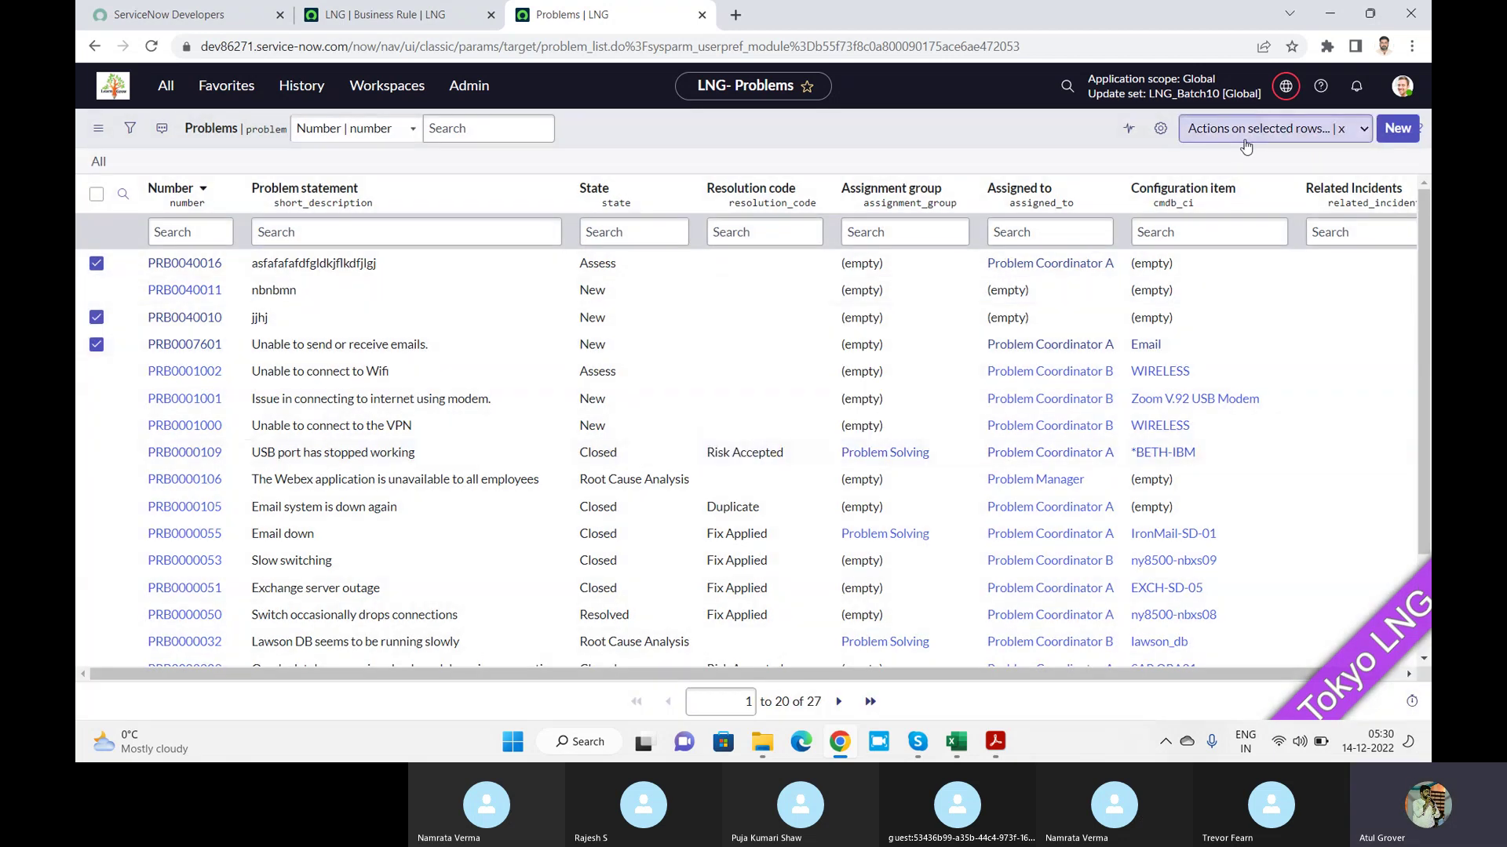
click(1248, 134)
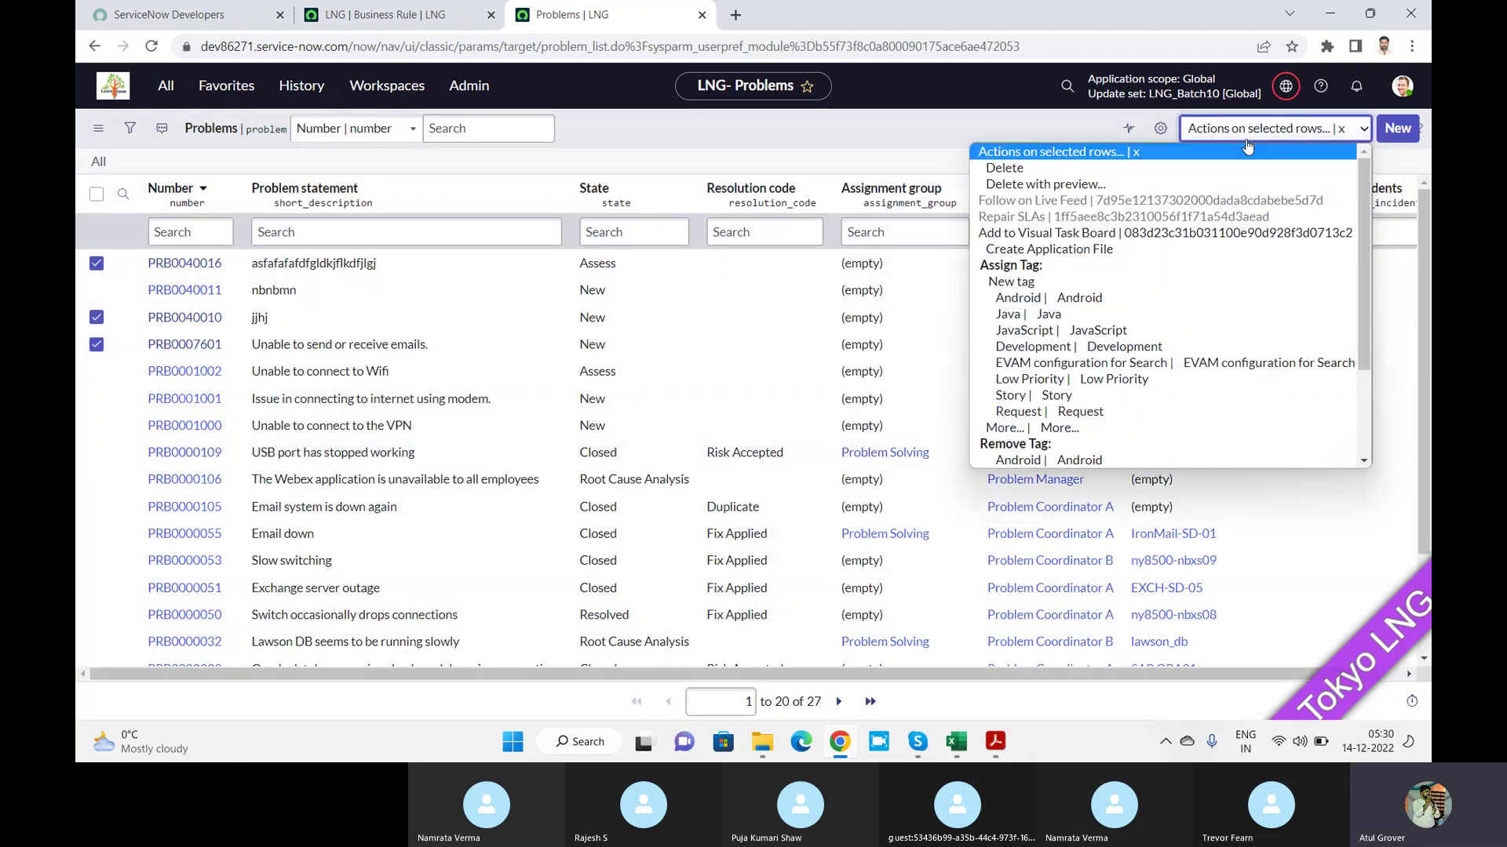
click(1030, 171)
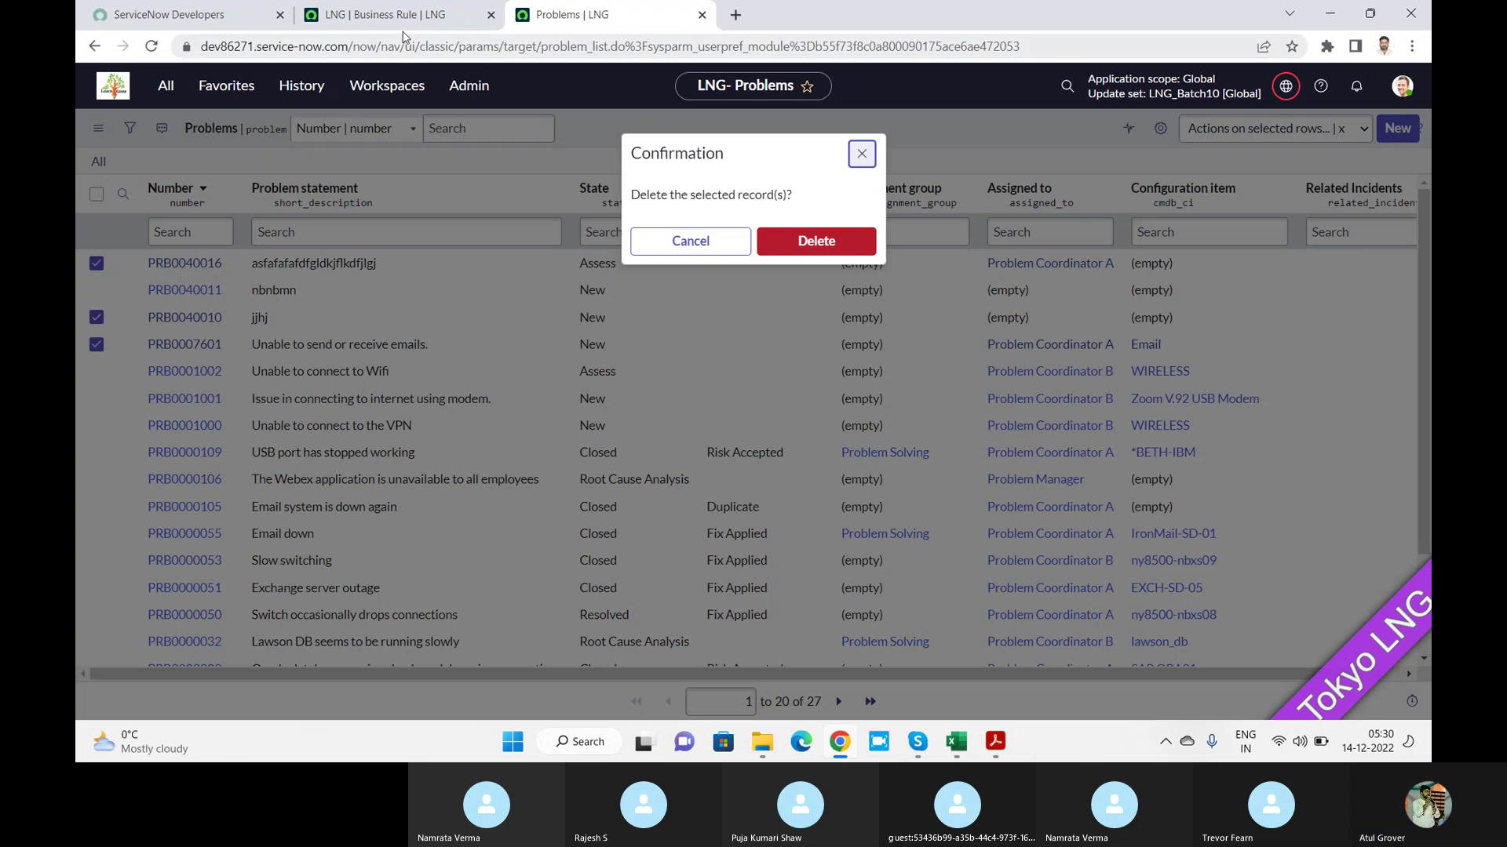
Set the LNG business rule's When value to before and enable its Delete option
click(377, 14)
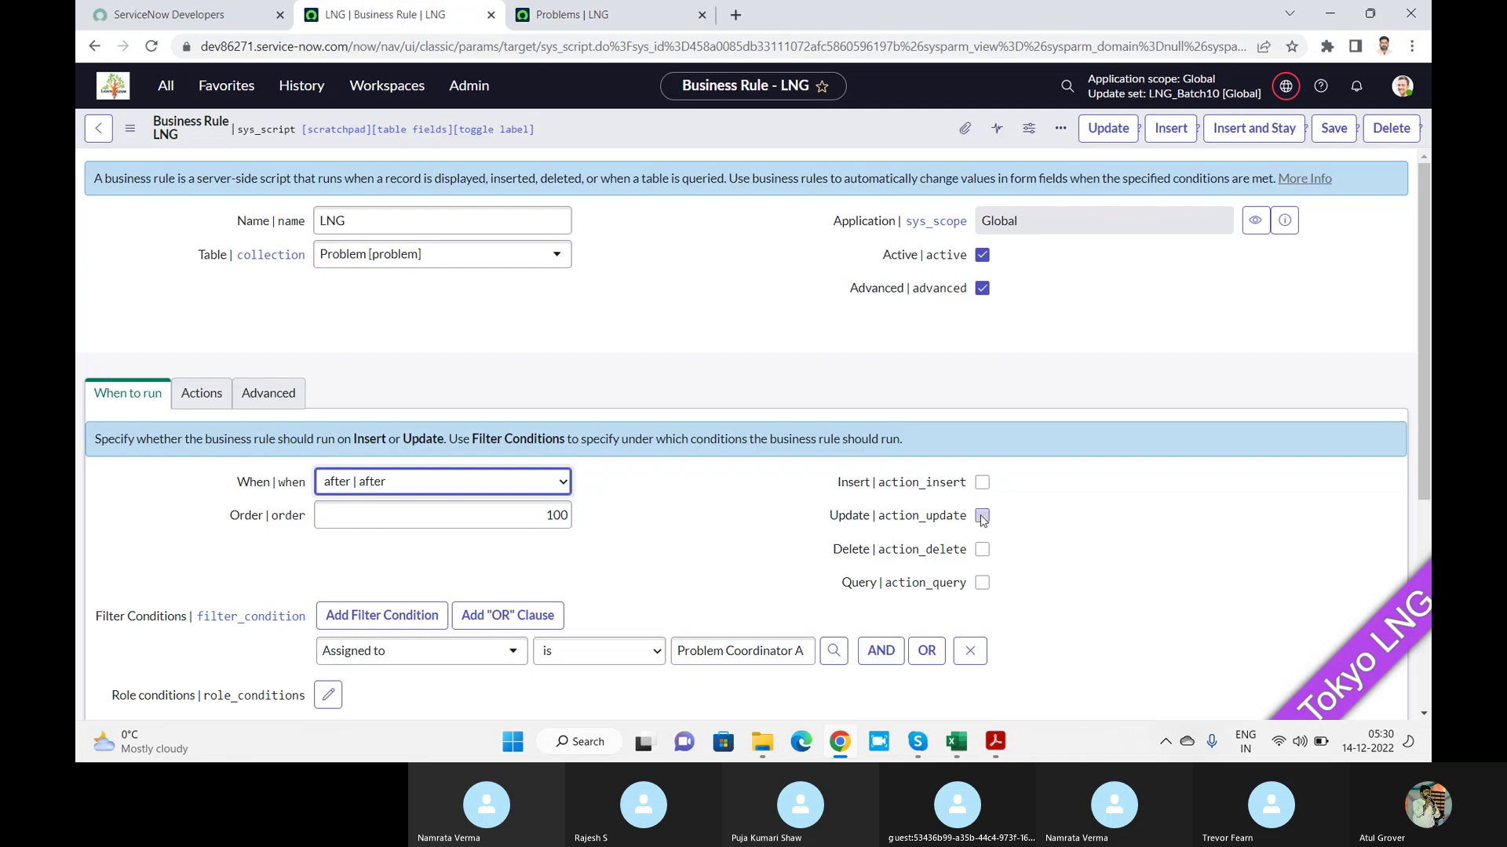
click(471, 482)
click(383, 505)
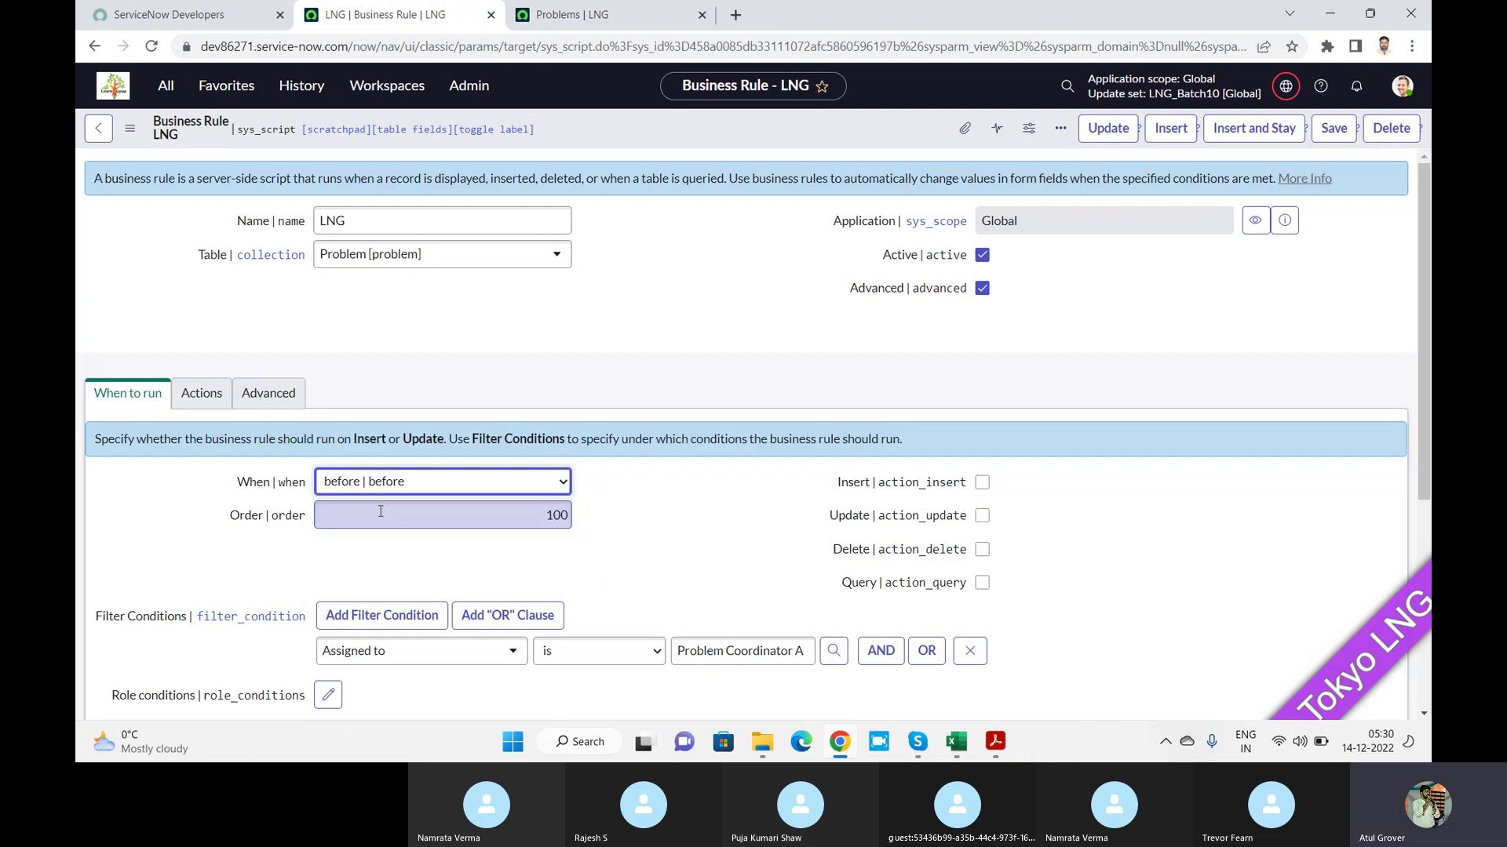
click(981, 552)
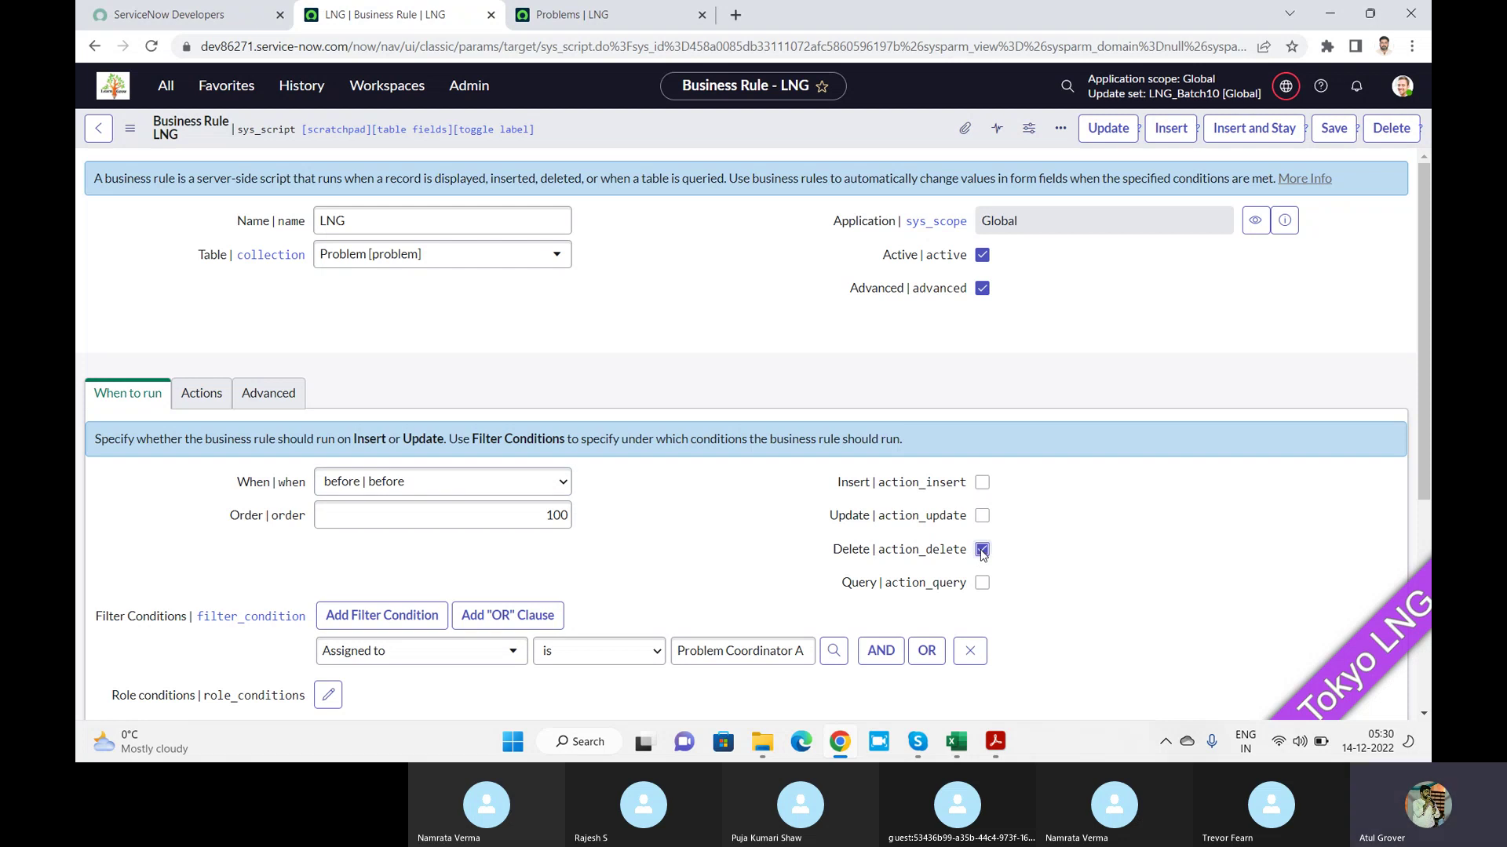
Check the pending deletion of the problems, and switch the LNG rule's enabled option from Delete to Query
click(604, 24)
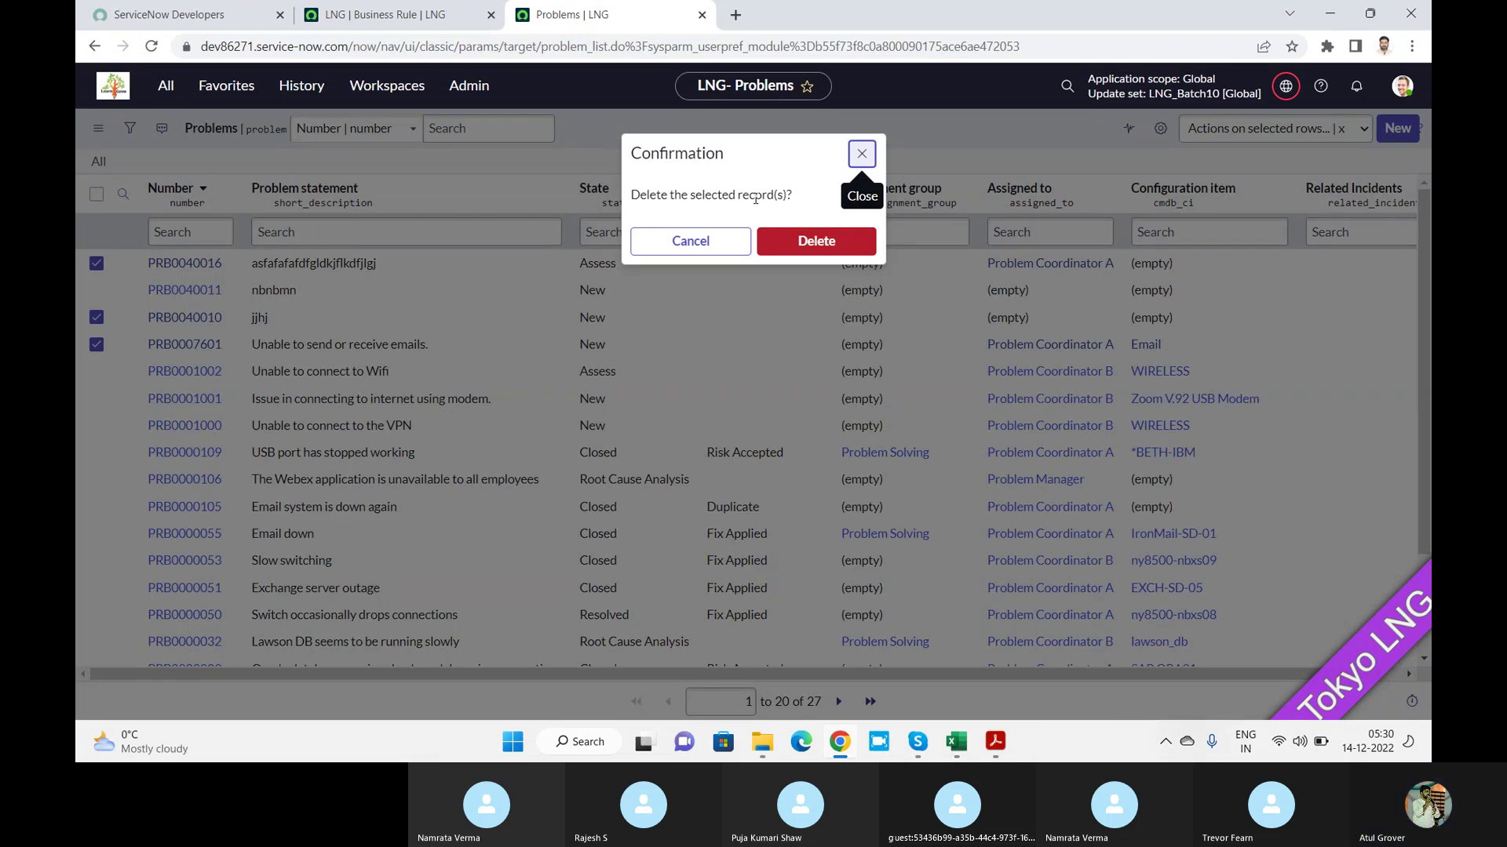
click(385, 14)
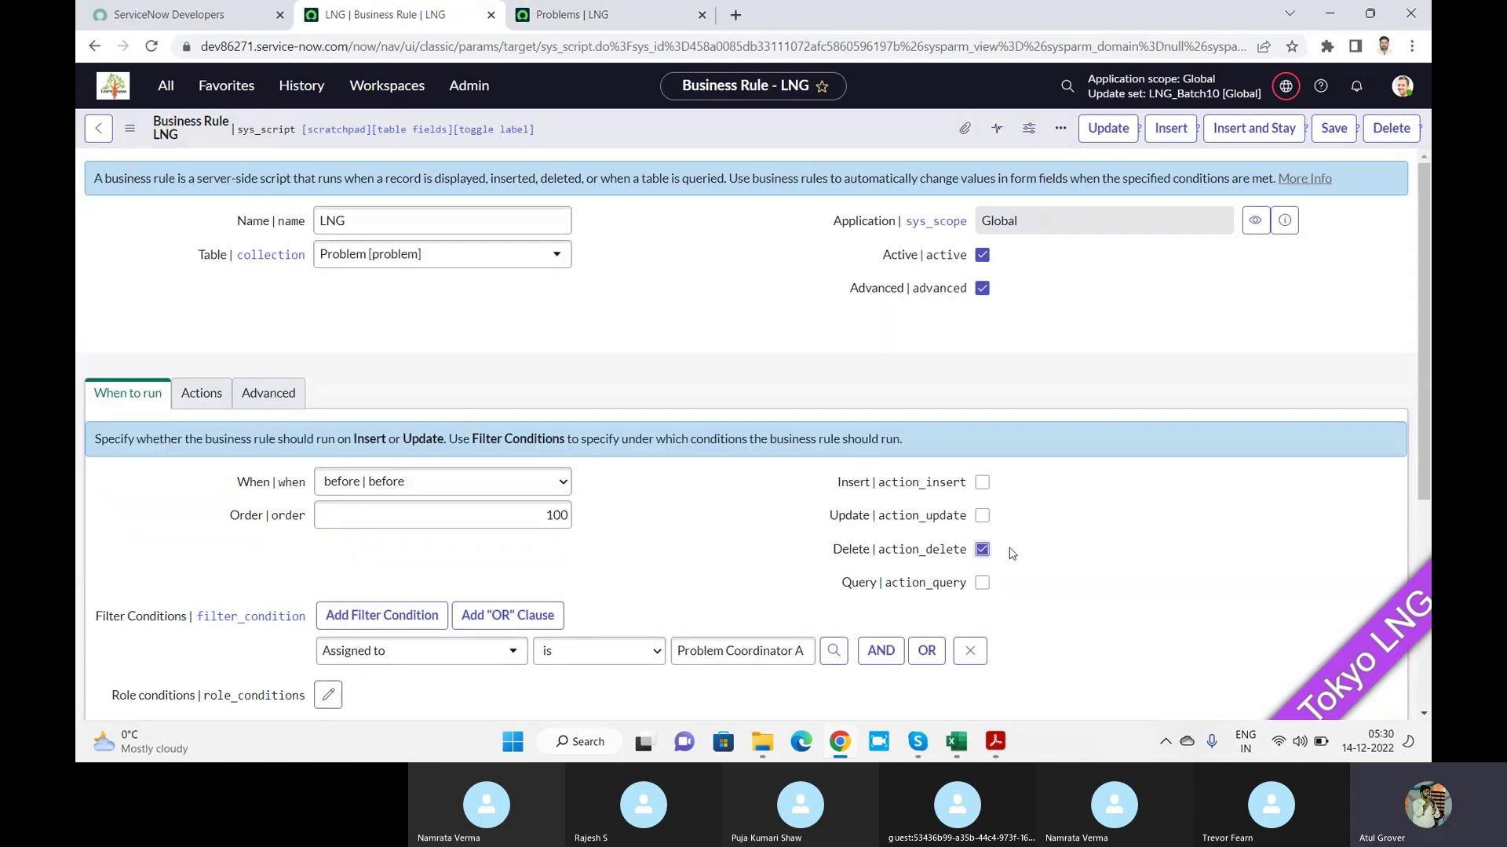
click(981, 550)
click(982, 583)
Cancel the deletion of the selected problems and reload the list of all problems
click(628, 17)
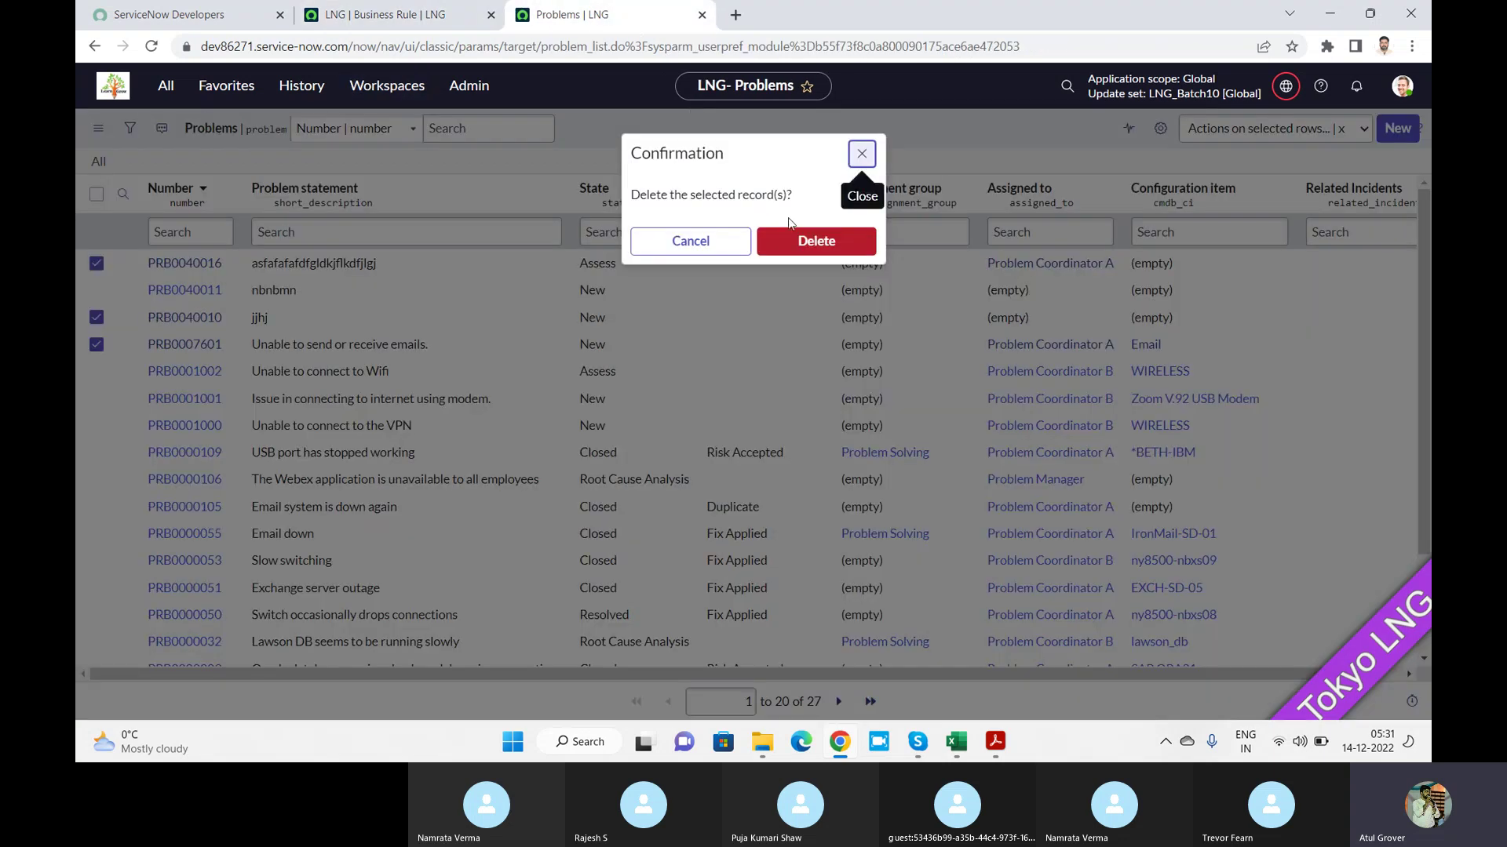
key(Escape)
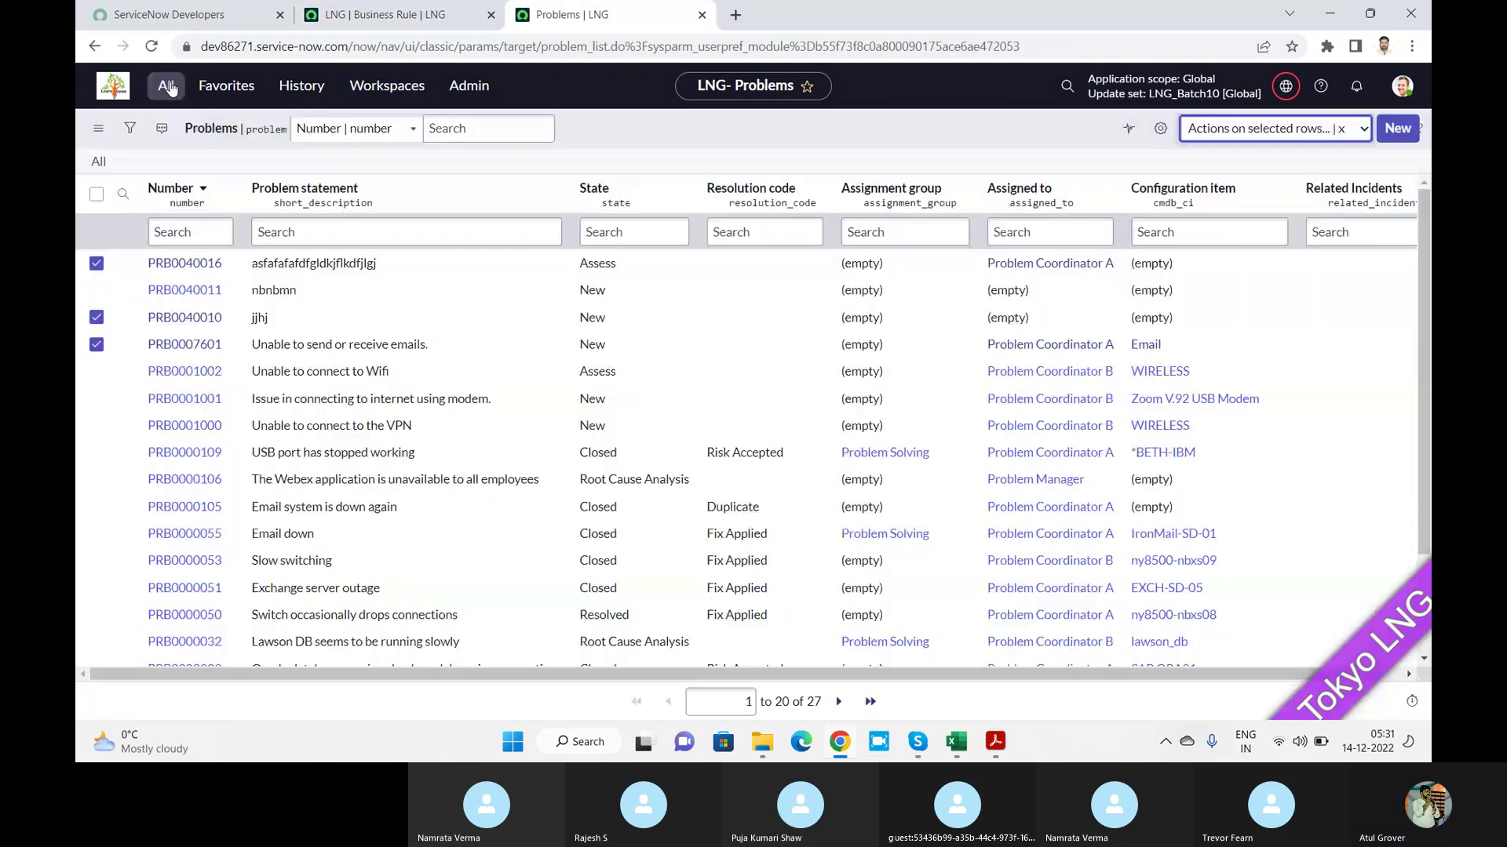
click(166, 85)
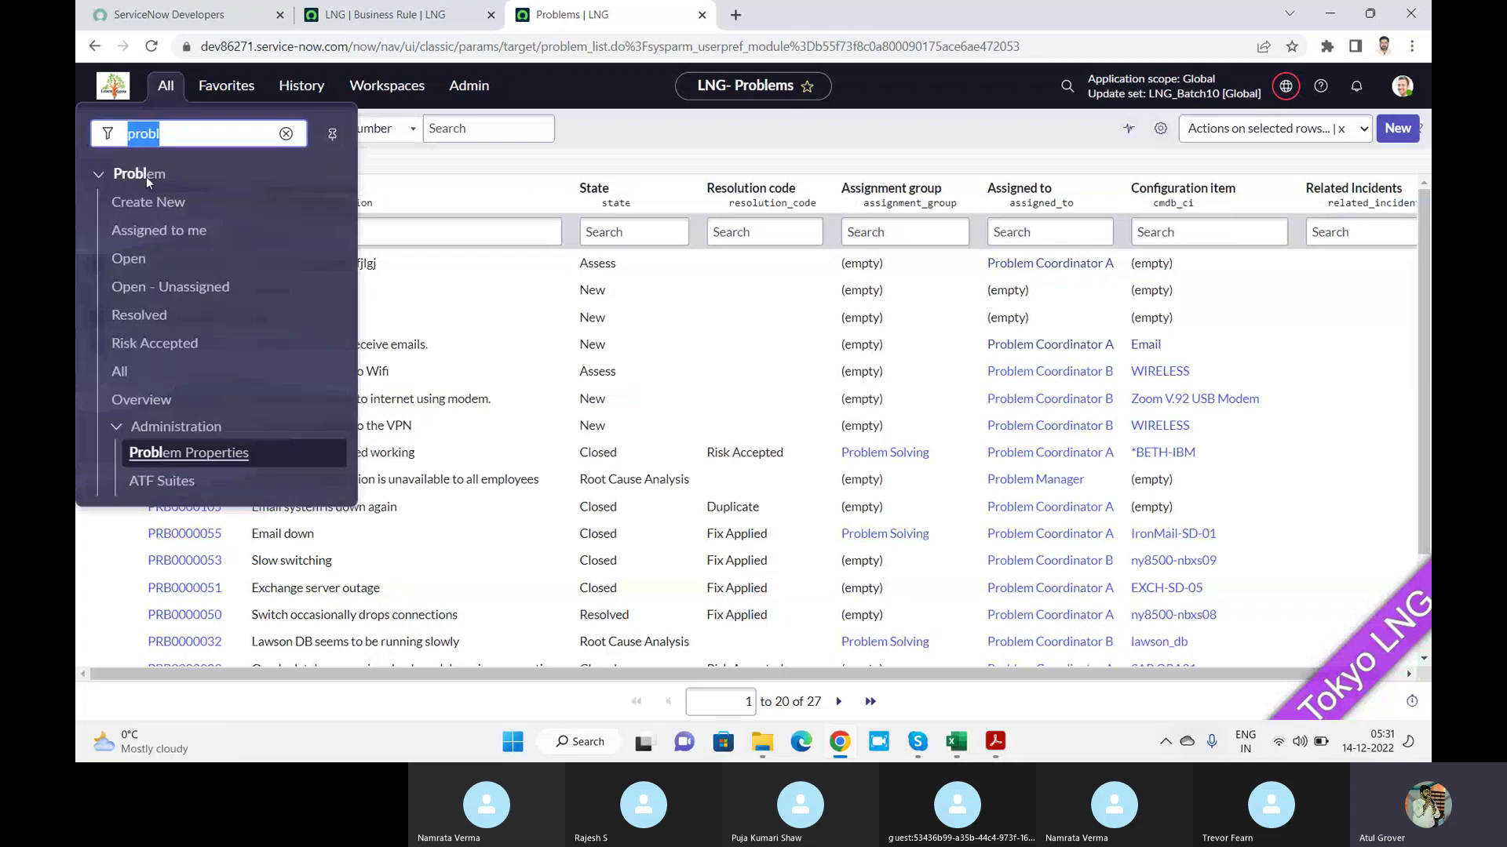
click(121, 371)
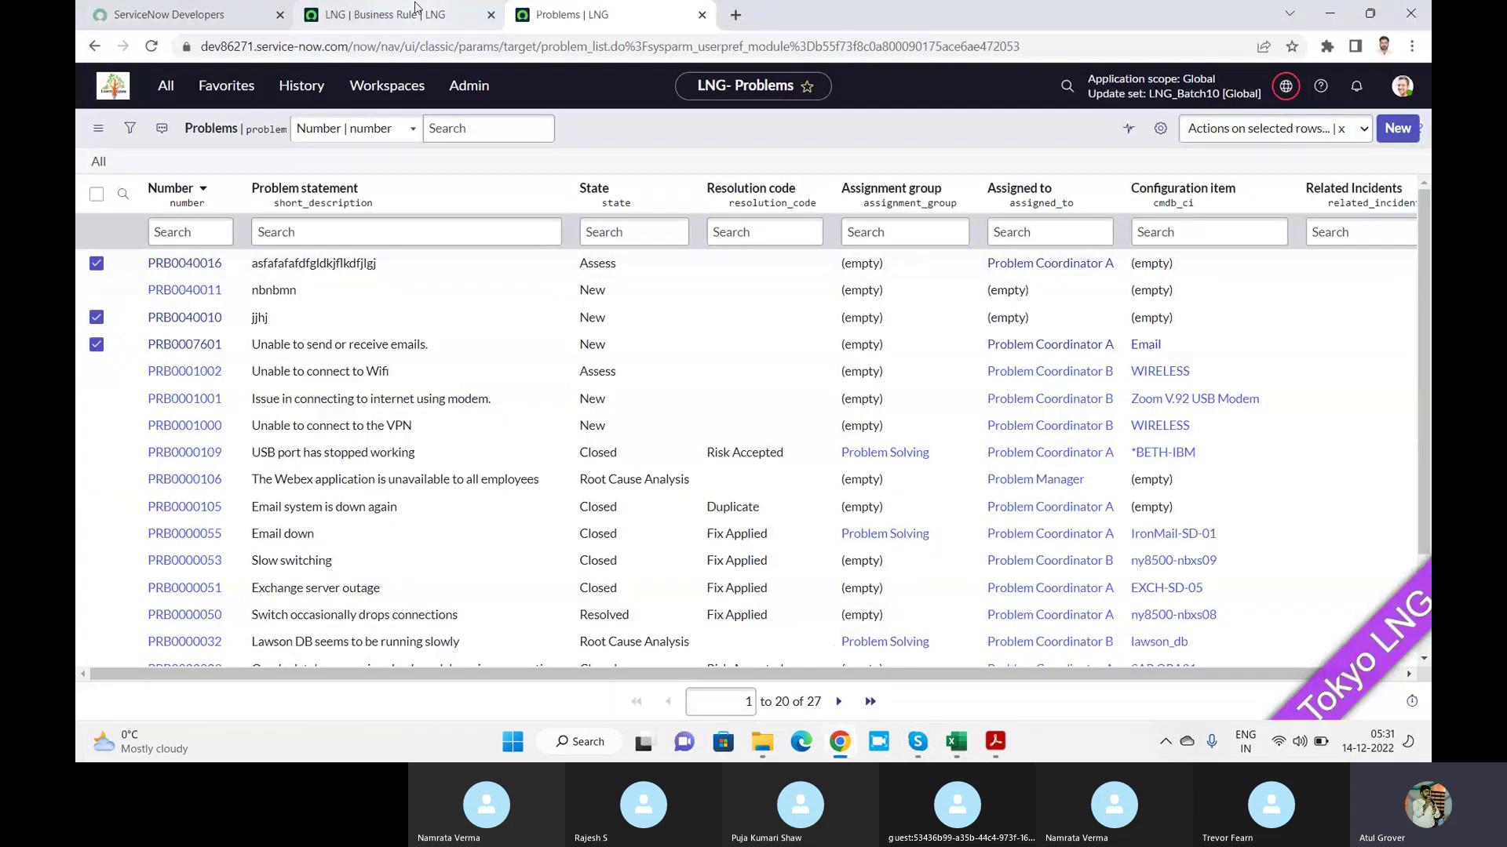
Clear the LNG rule's Query option, and view its field-value actions and its advanced script
click(384, 14)
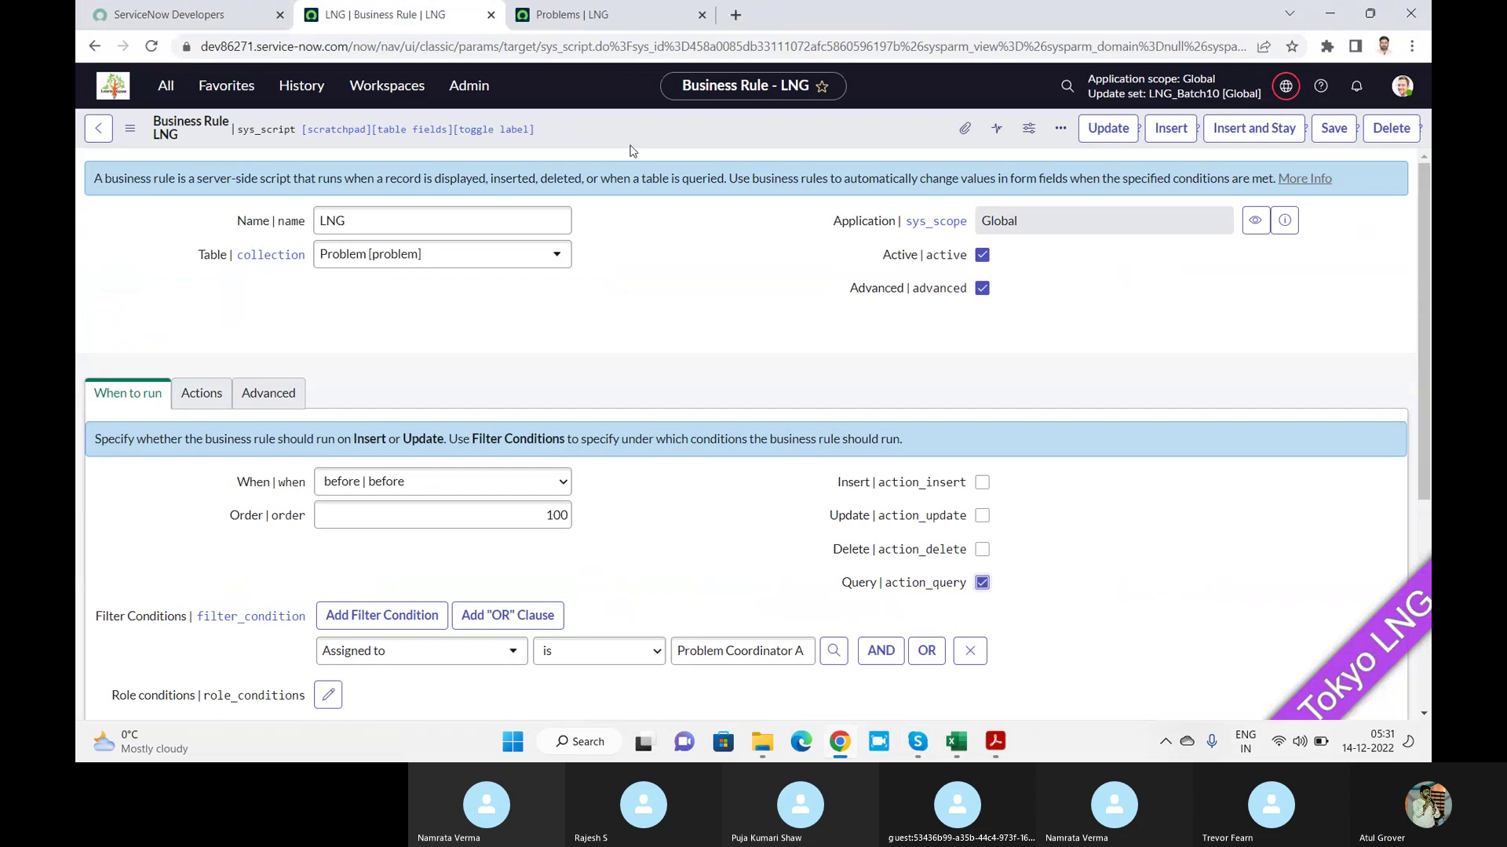
click(986, 586)
click(203, 400)
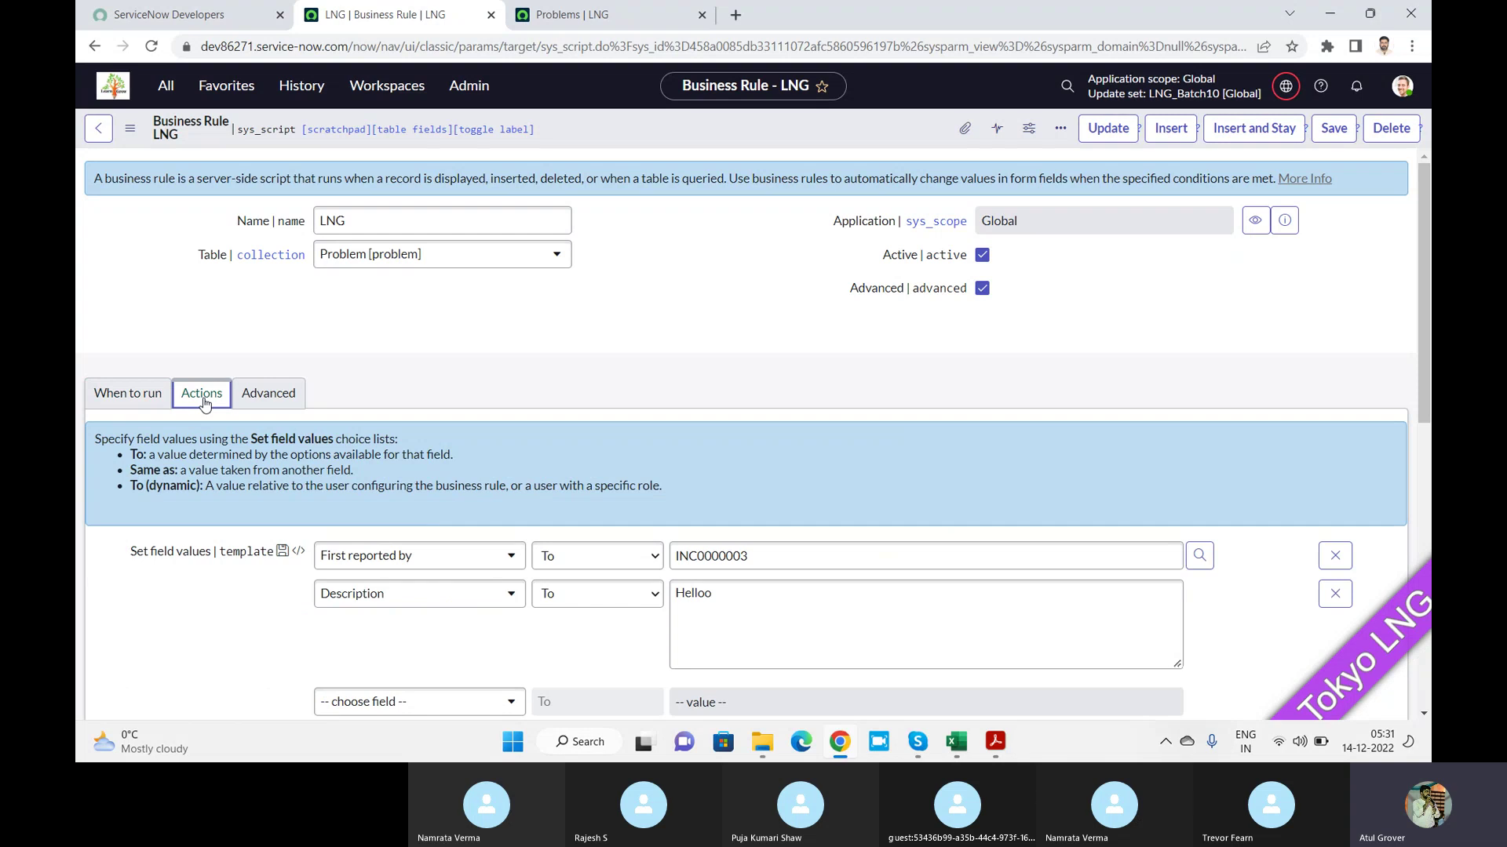
click(259, 405)
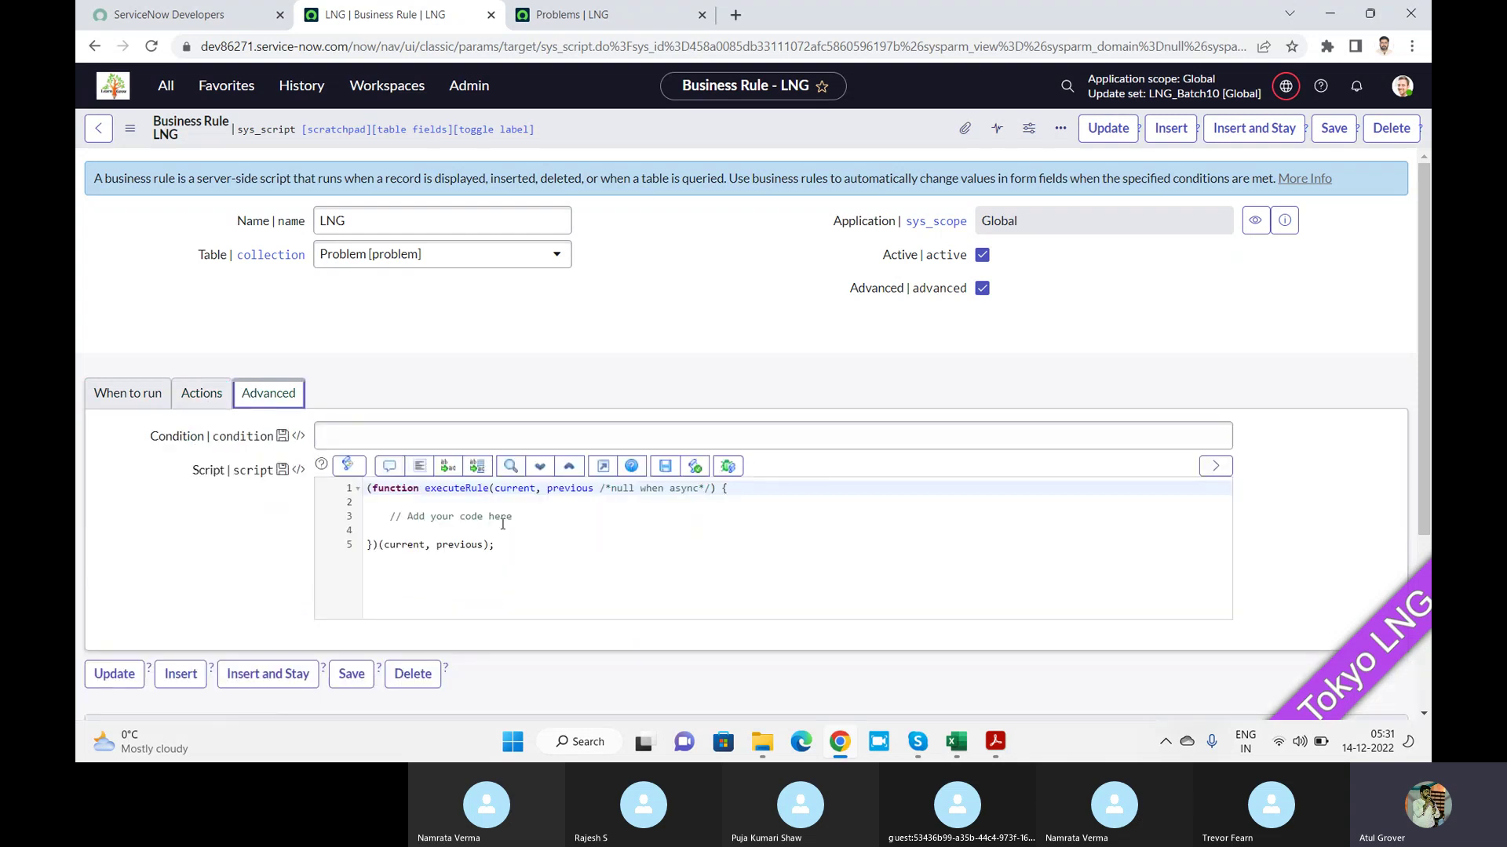
Enter "gs." on a new line below the LNG script's comment, and explore the method suggestions for "set" and "g"
click(531, 518)
key(Return)
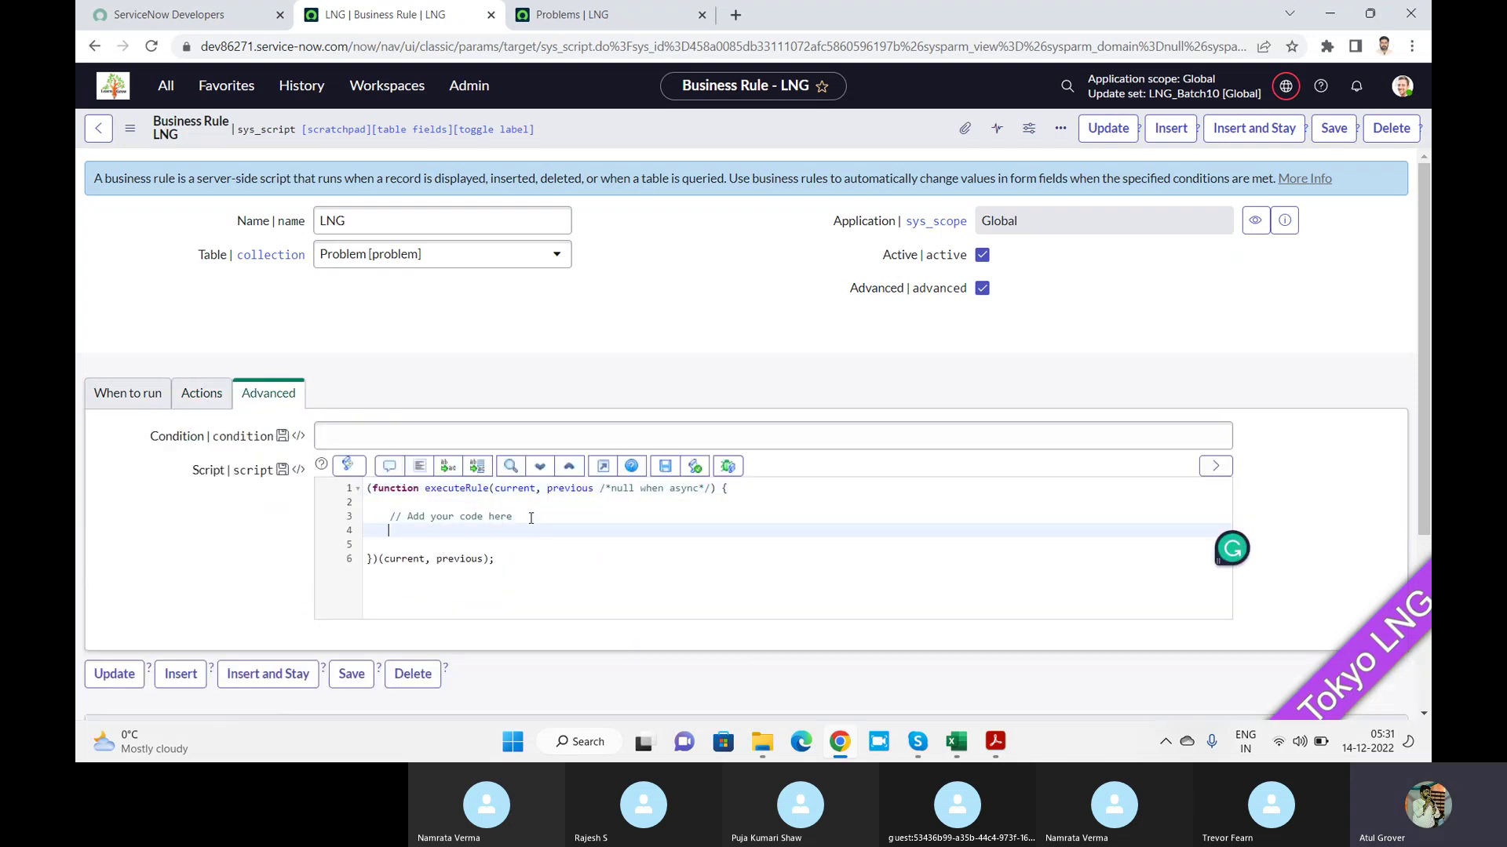
text(gs.)
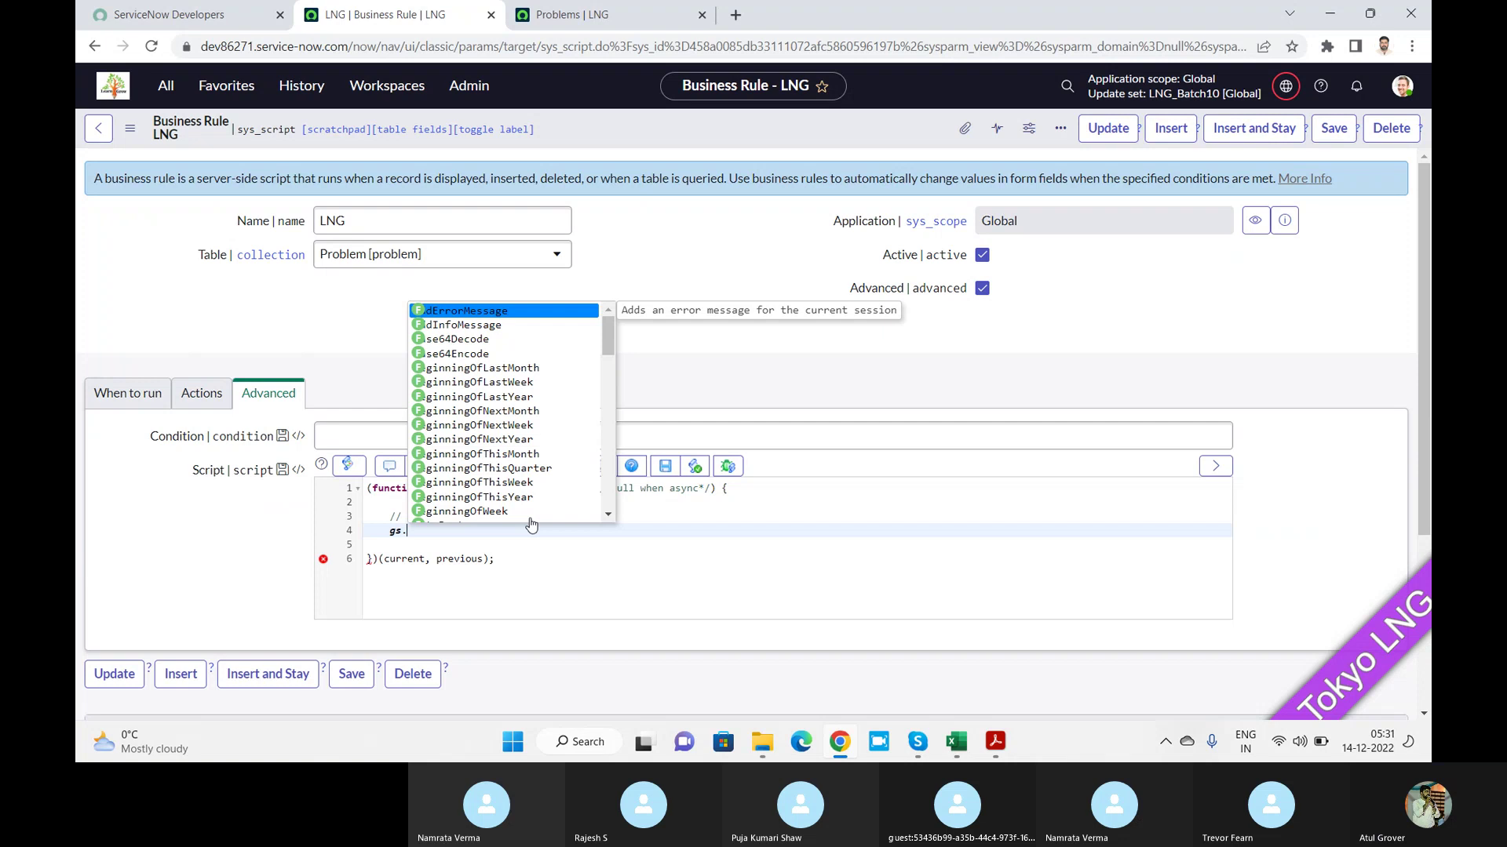
text(set)
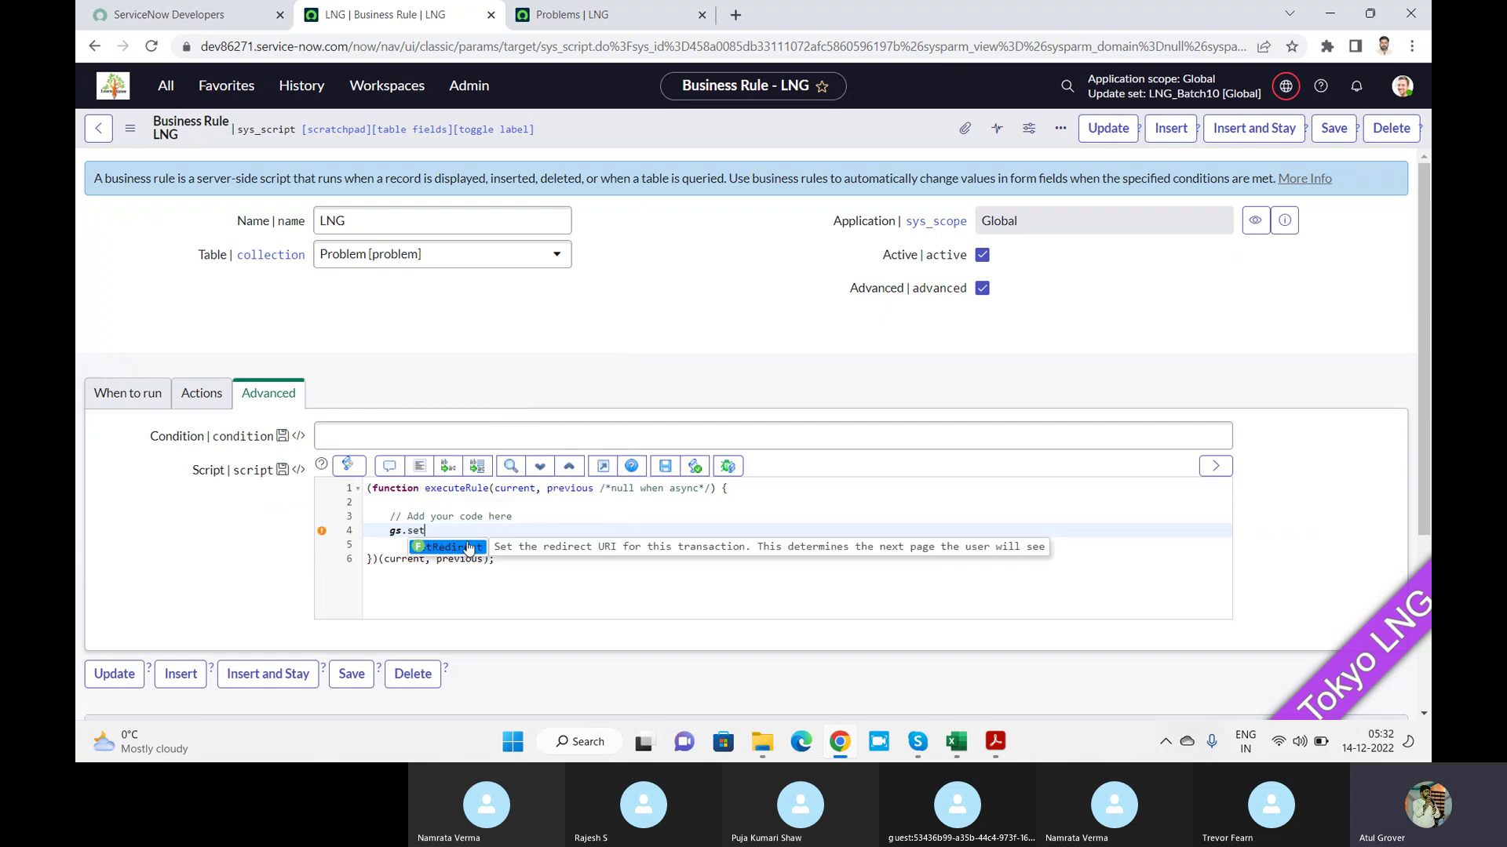
key(BackSpace)
key(BackSpace)
key(BackSpace)
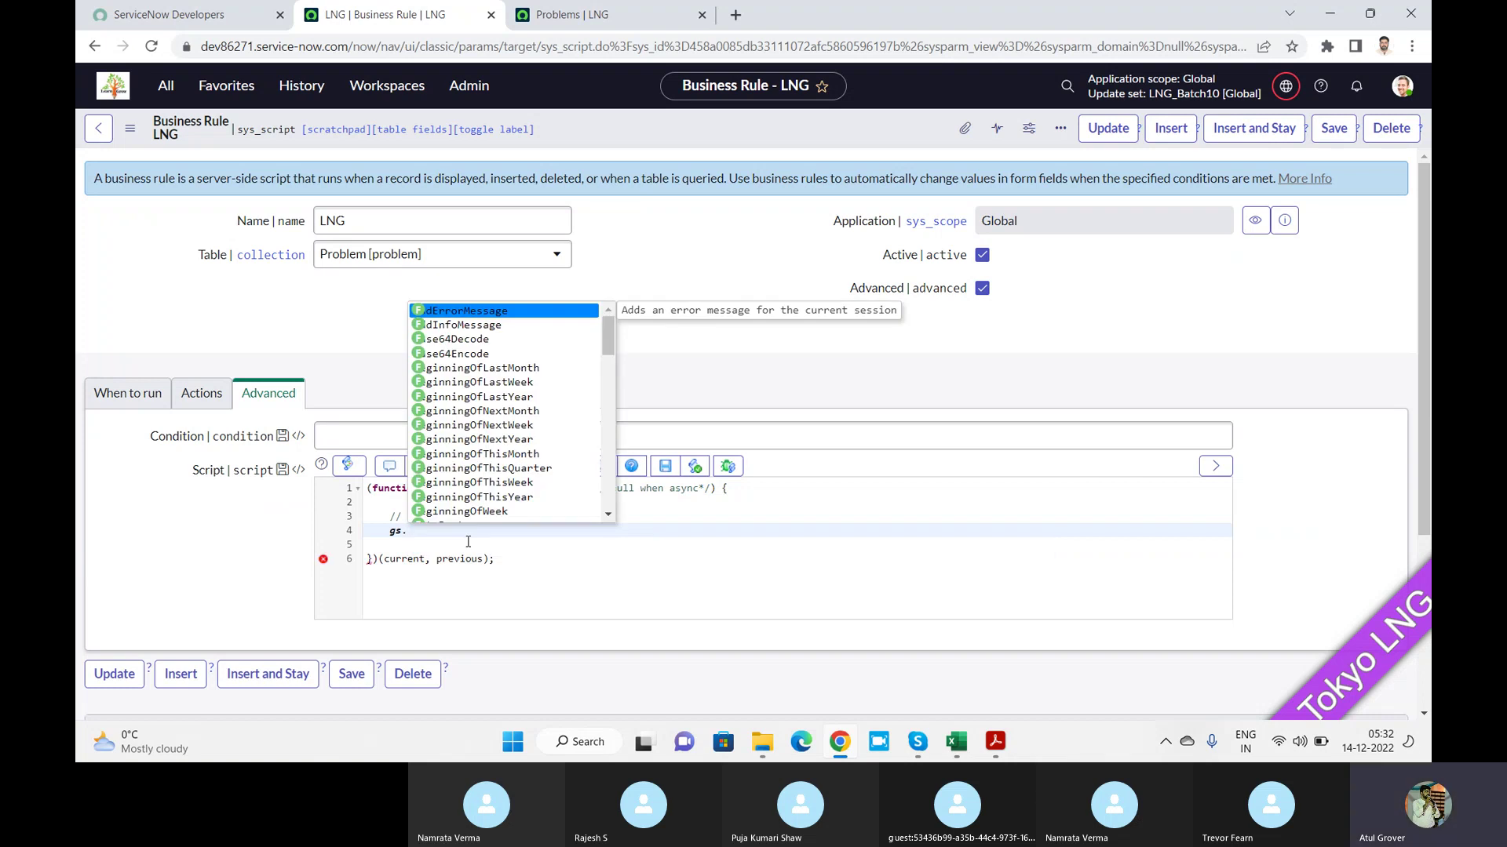
text(g)
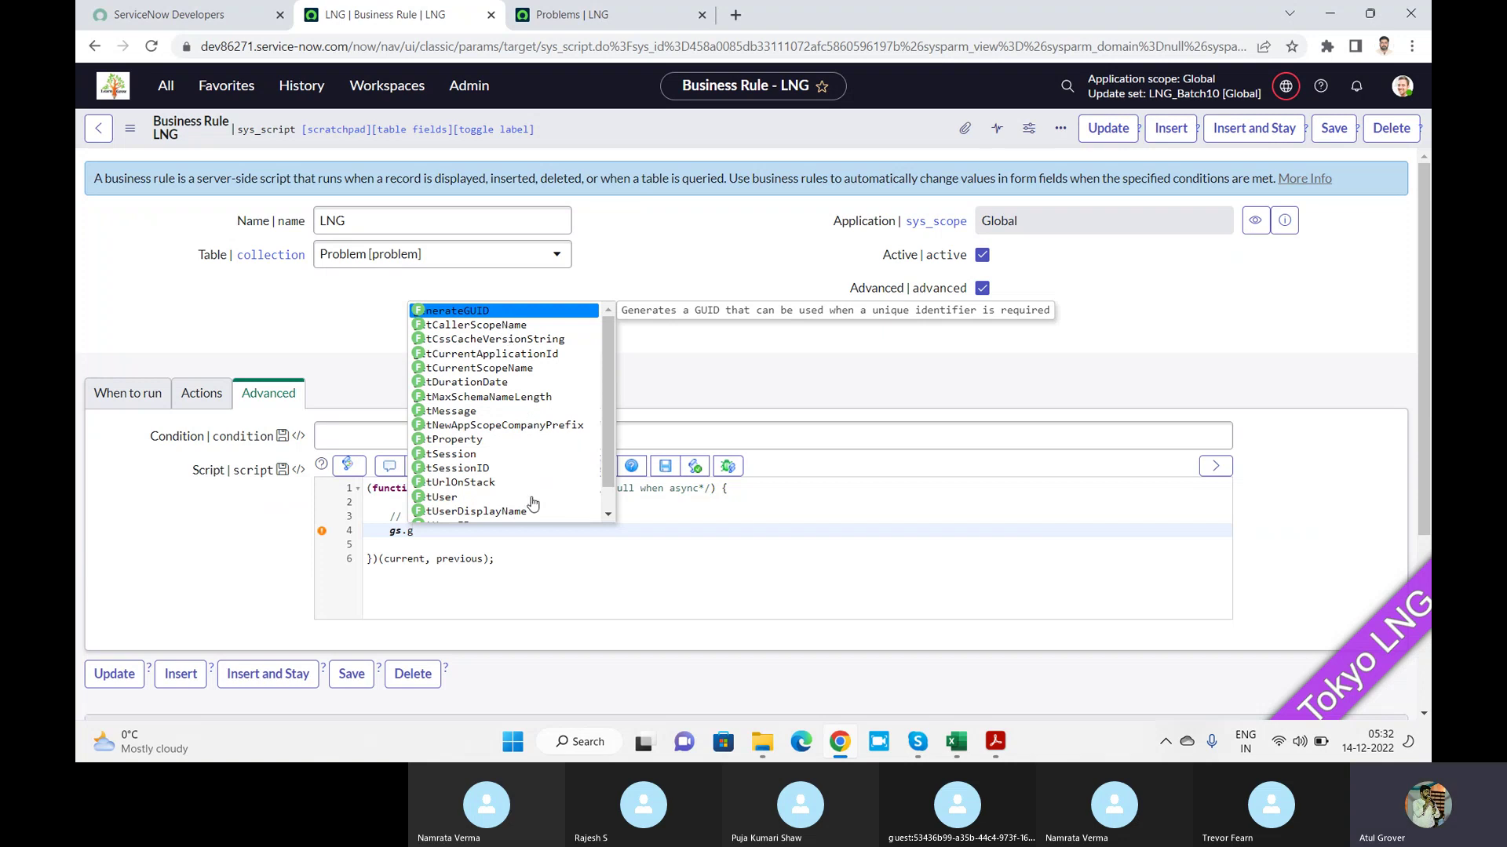
key(BackSpace)
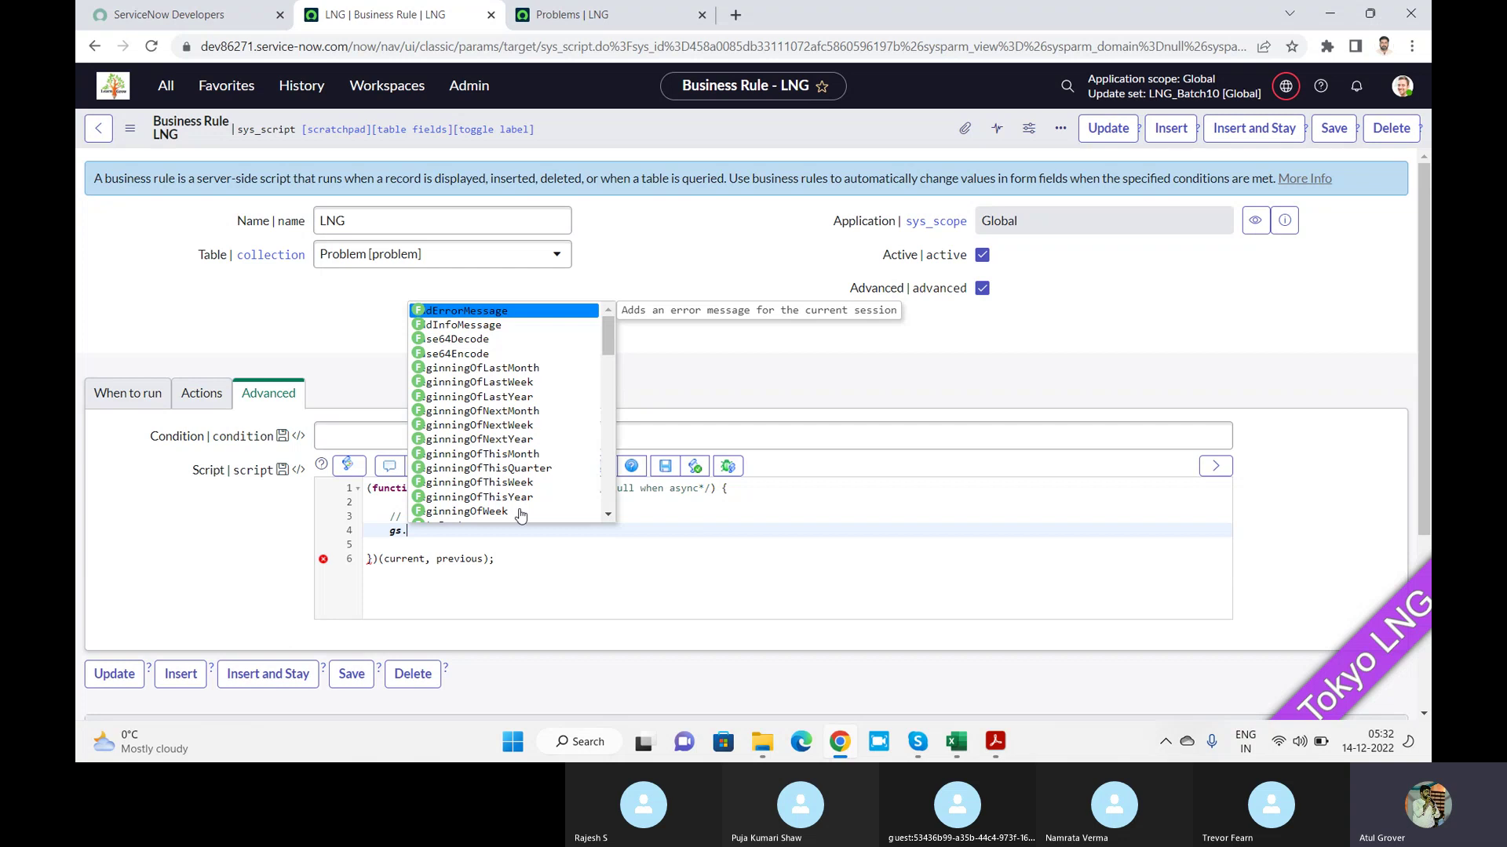
Switch to the MASTERING_SERVICENOW_SCRIPTING PDF in Acrobat Reader and go to the Business rules section of Chapter 5
click(997, 744)
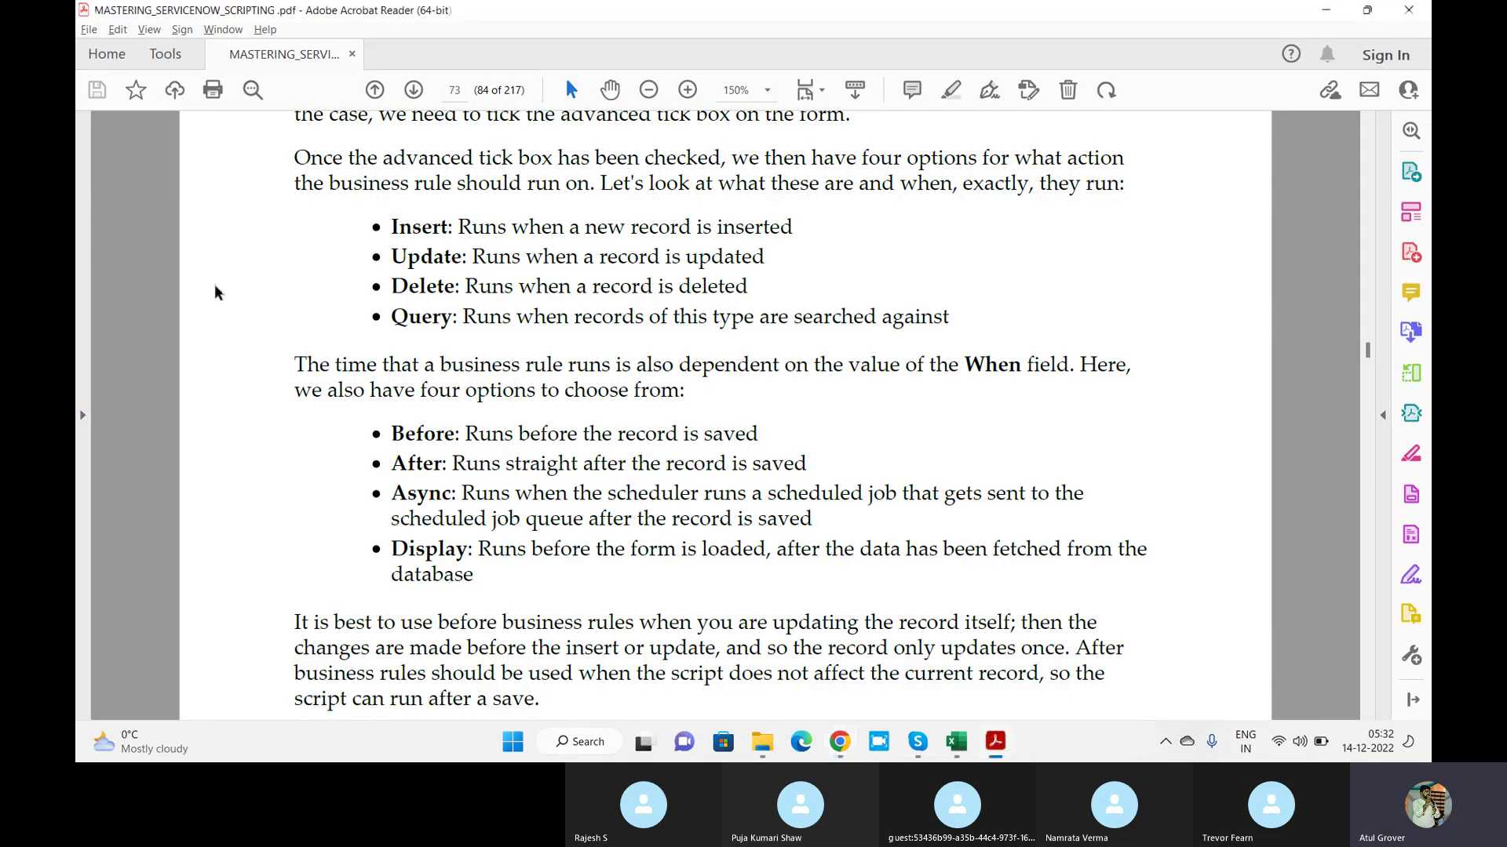
click(83, 416)
click(93, 177)
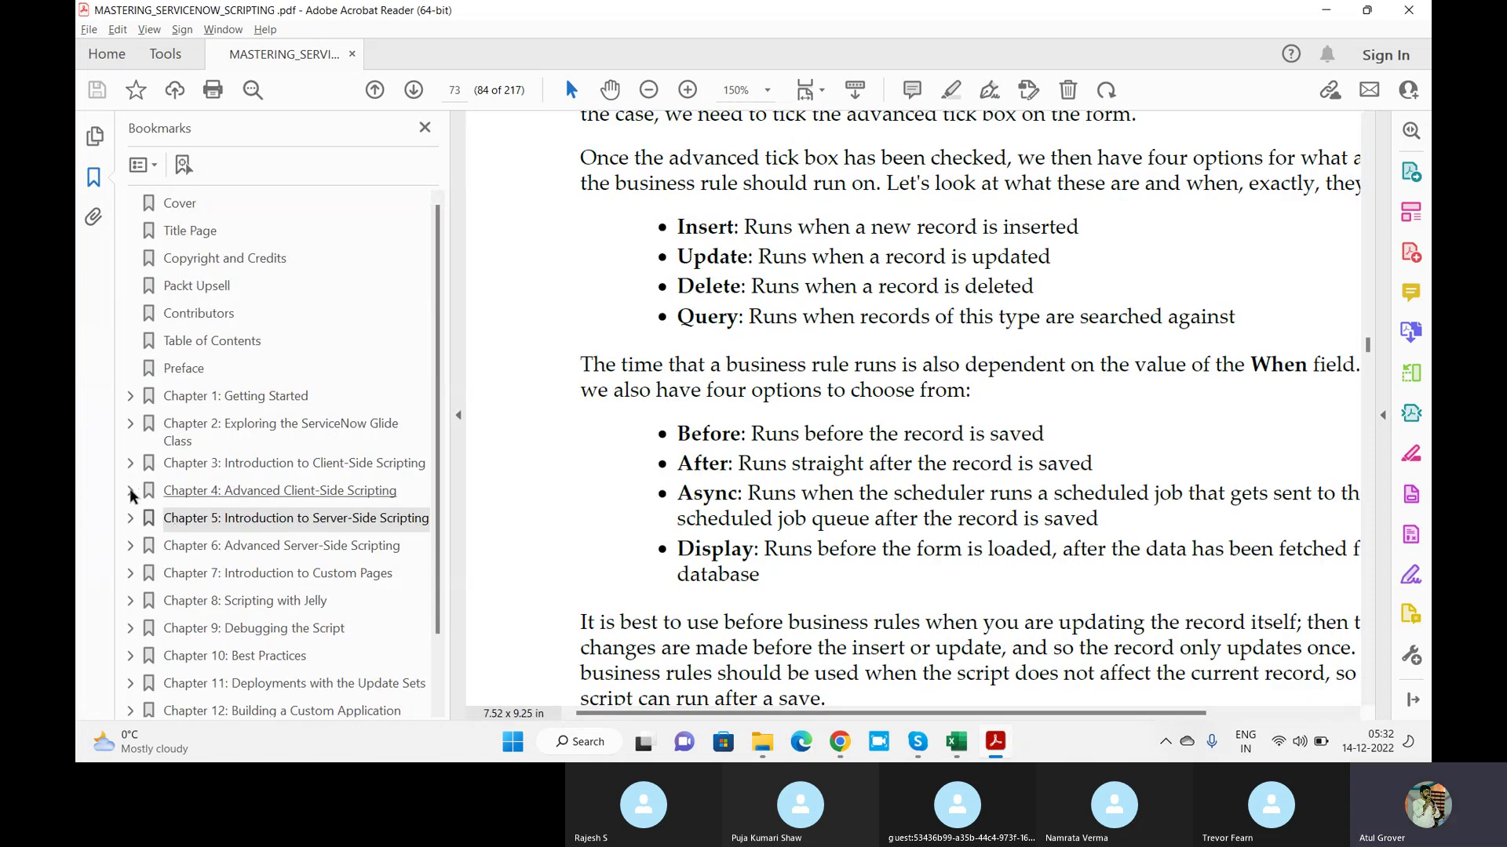
click(134, 524)
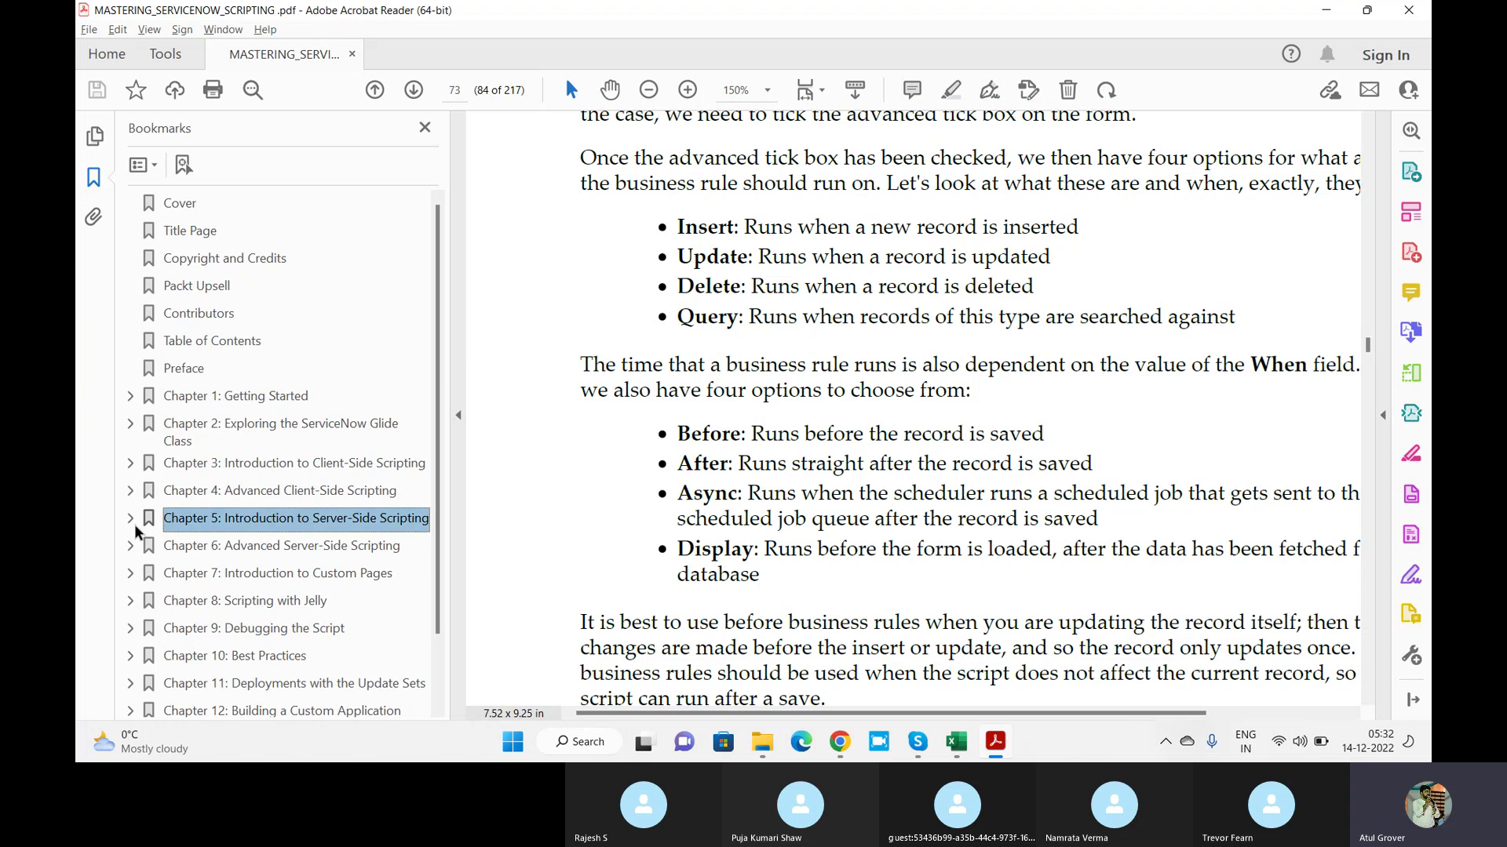
click(133, 521)
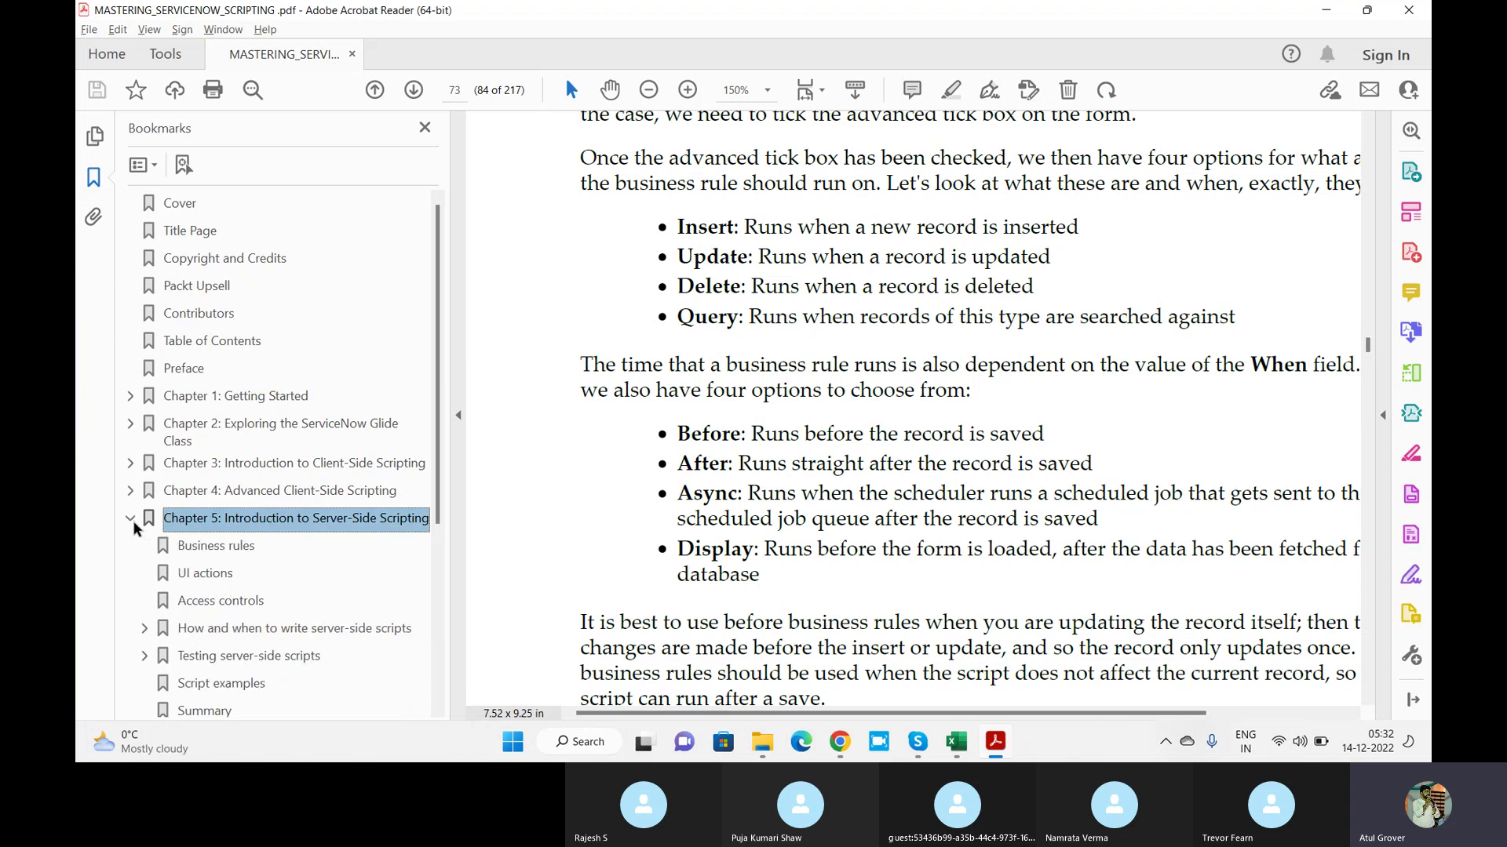
click(240, 547)
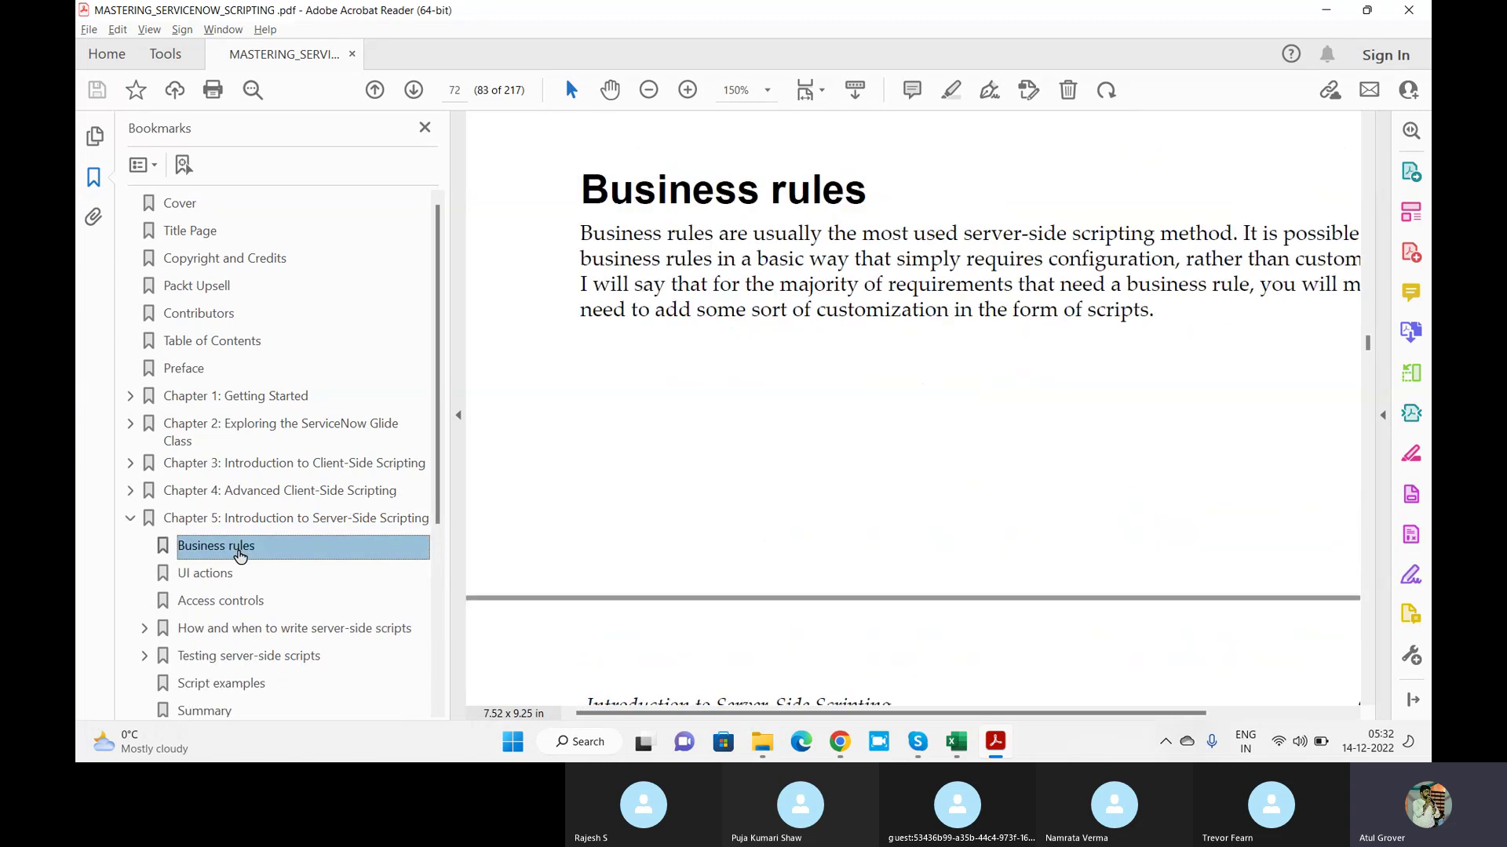
Go to the Script examples section of Chapter 5 and highlight the "current, previous" parameters in the director-deletion code
click(238, 695)
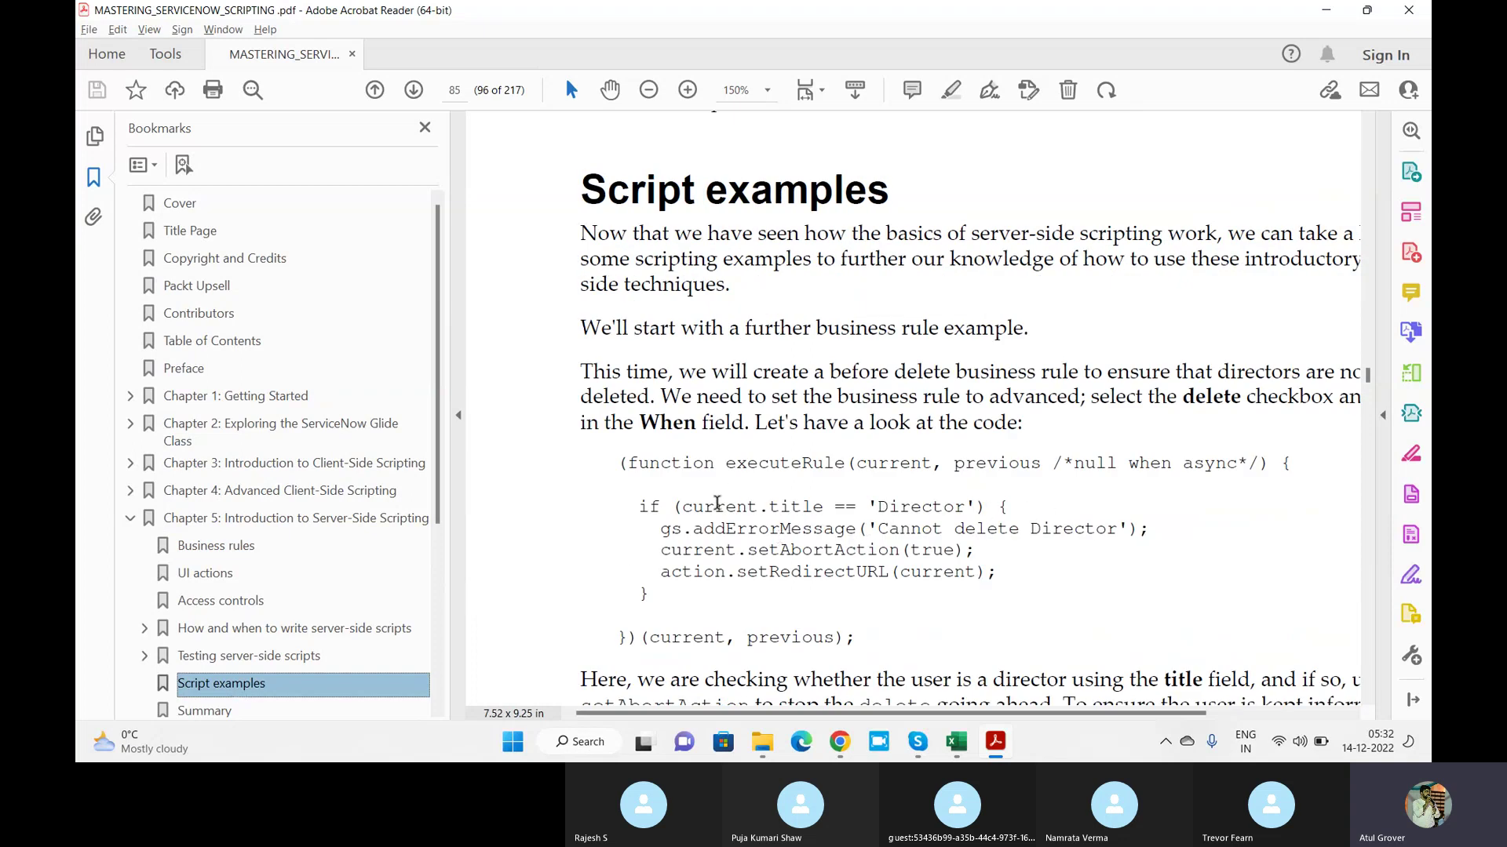
click(918, 509)
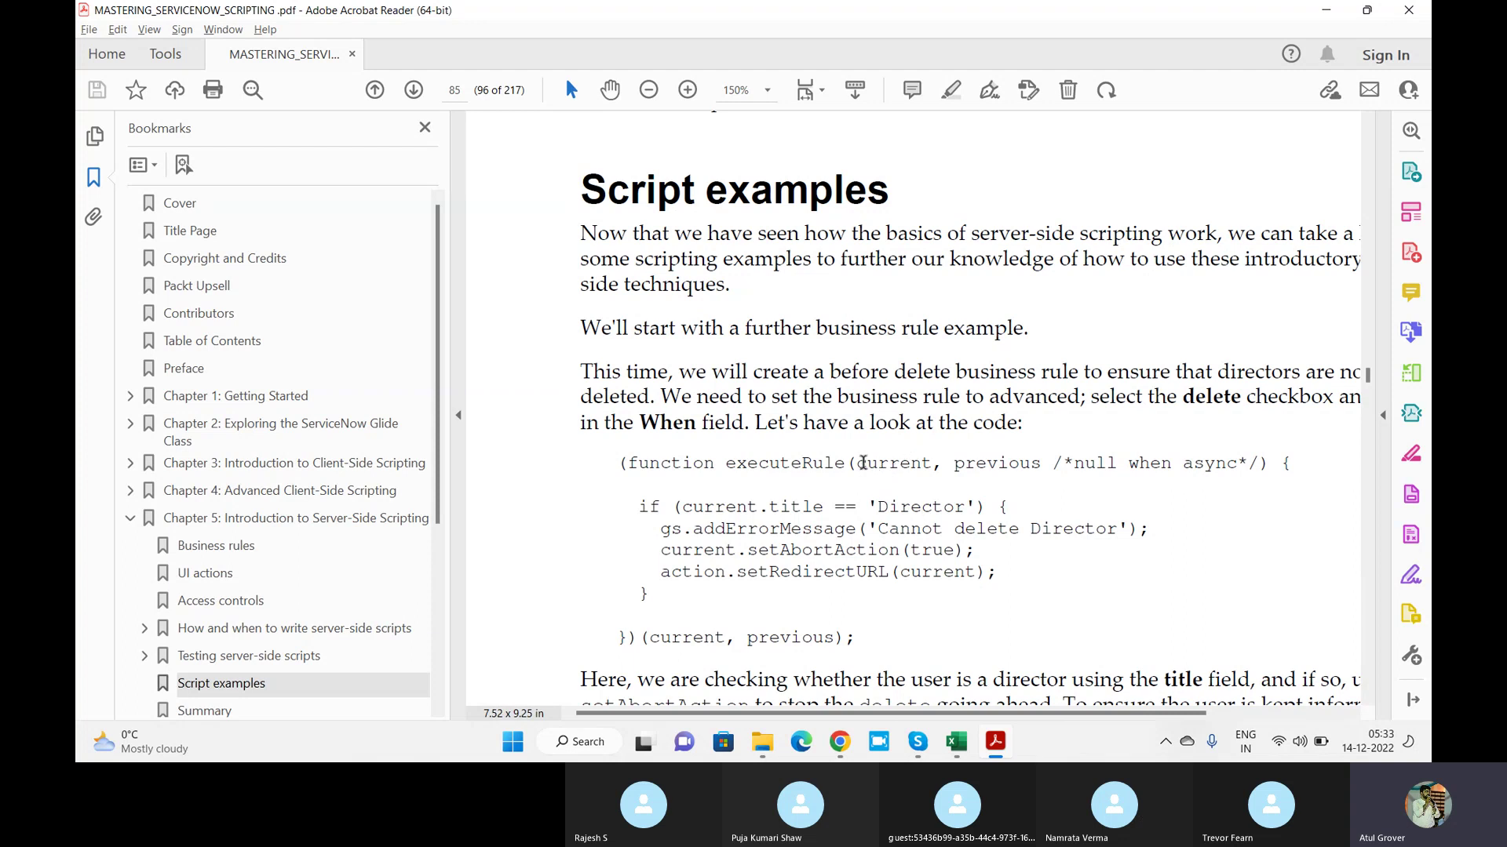
drag(861, 463, 991, 473)
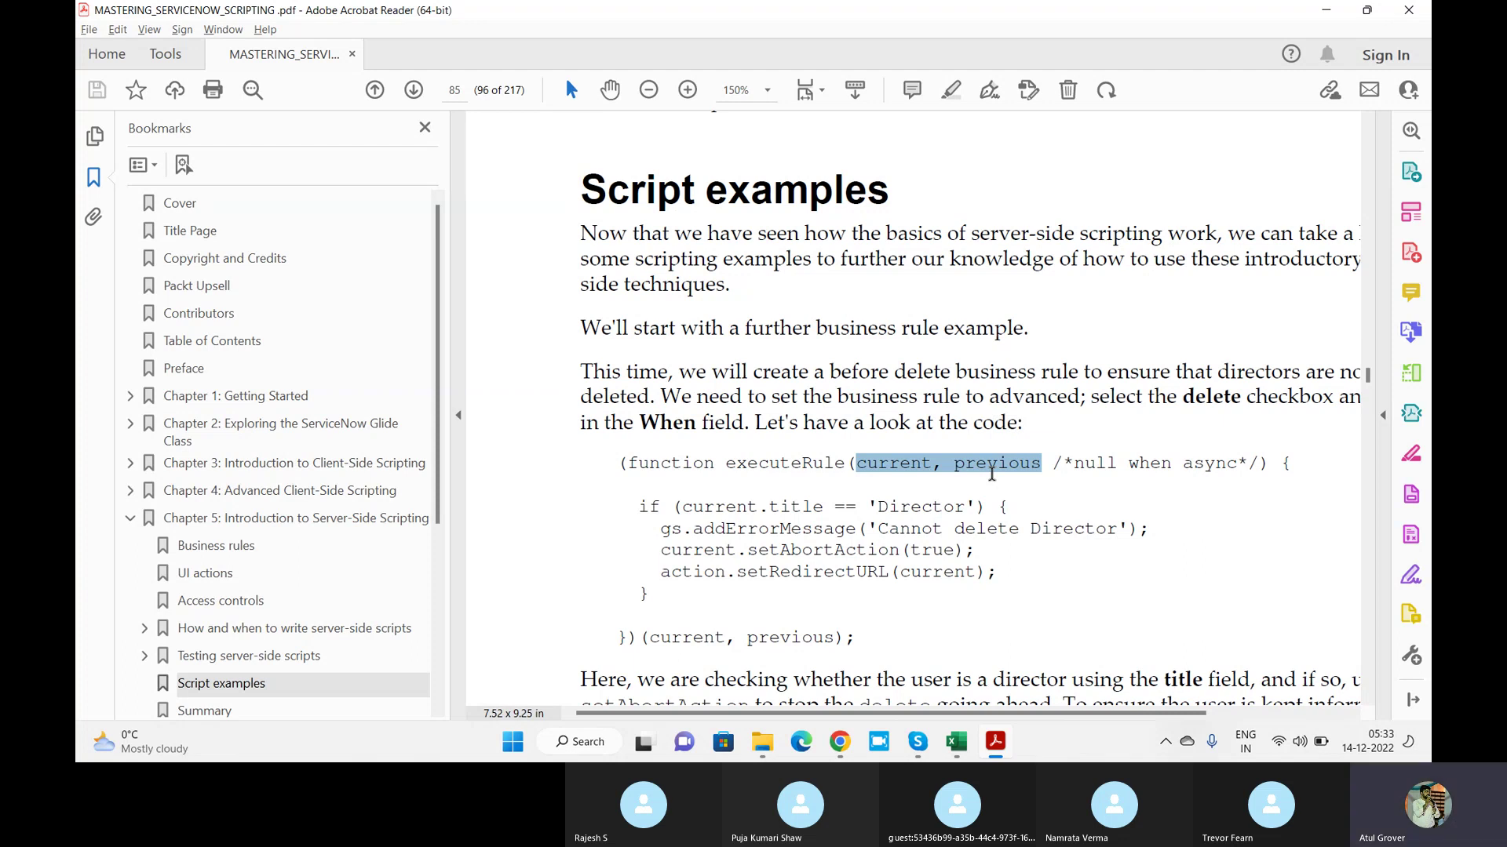
Read on past the director-deletion business rule figure to the UI action example with the gs.getUser().isMemberOf condition
click(1366, 700)
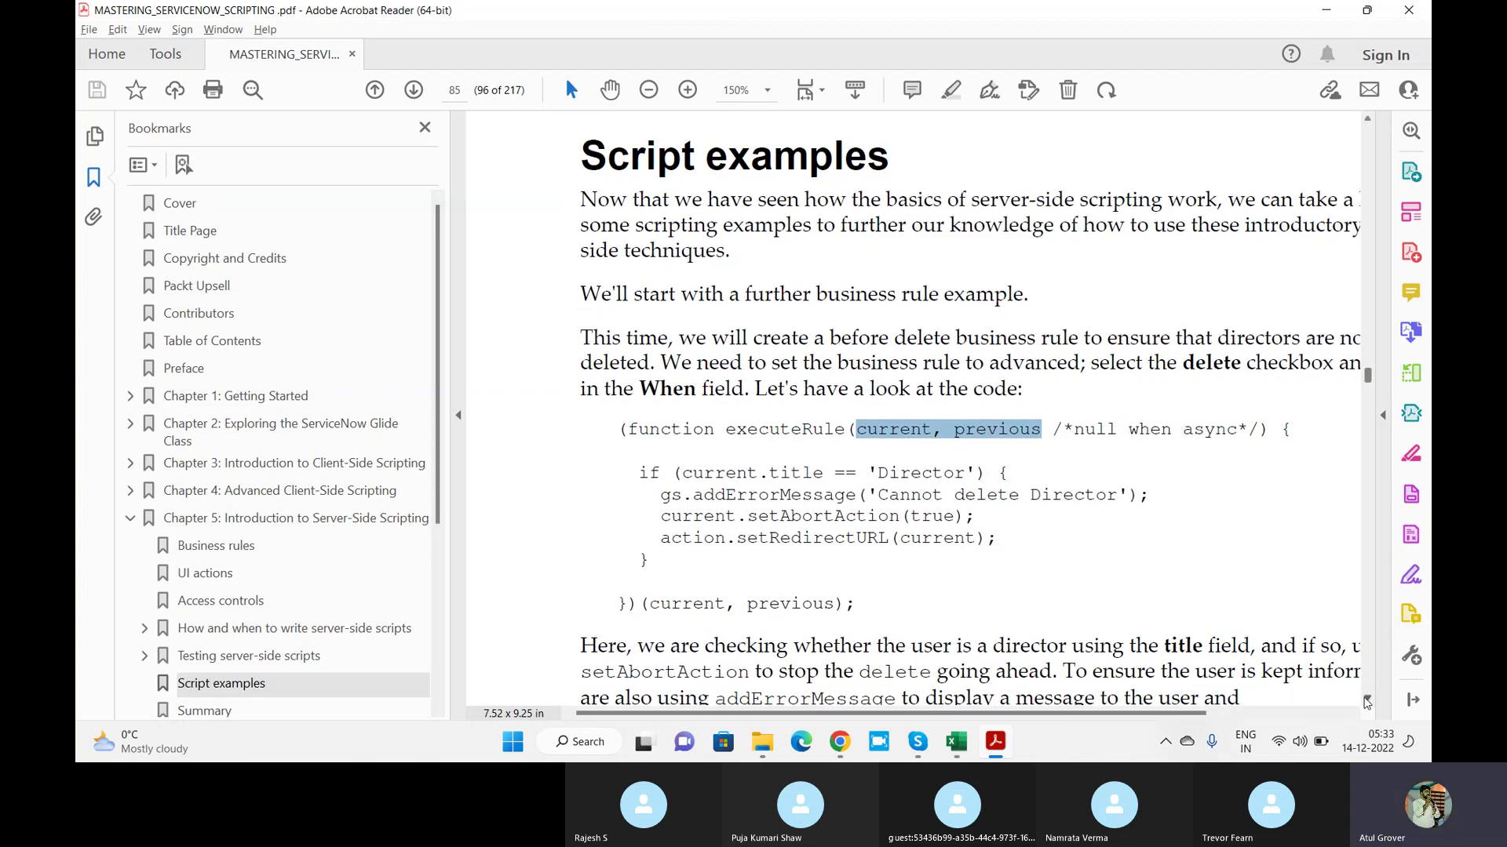
click(1367, 700)
click(1366, 700)
click(1367, 700)
click(1366, 700)
click(1366, 700)
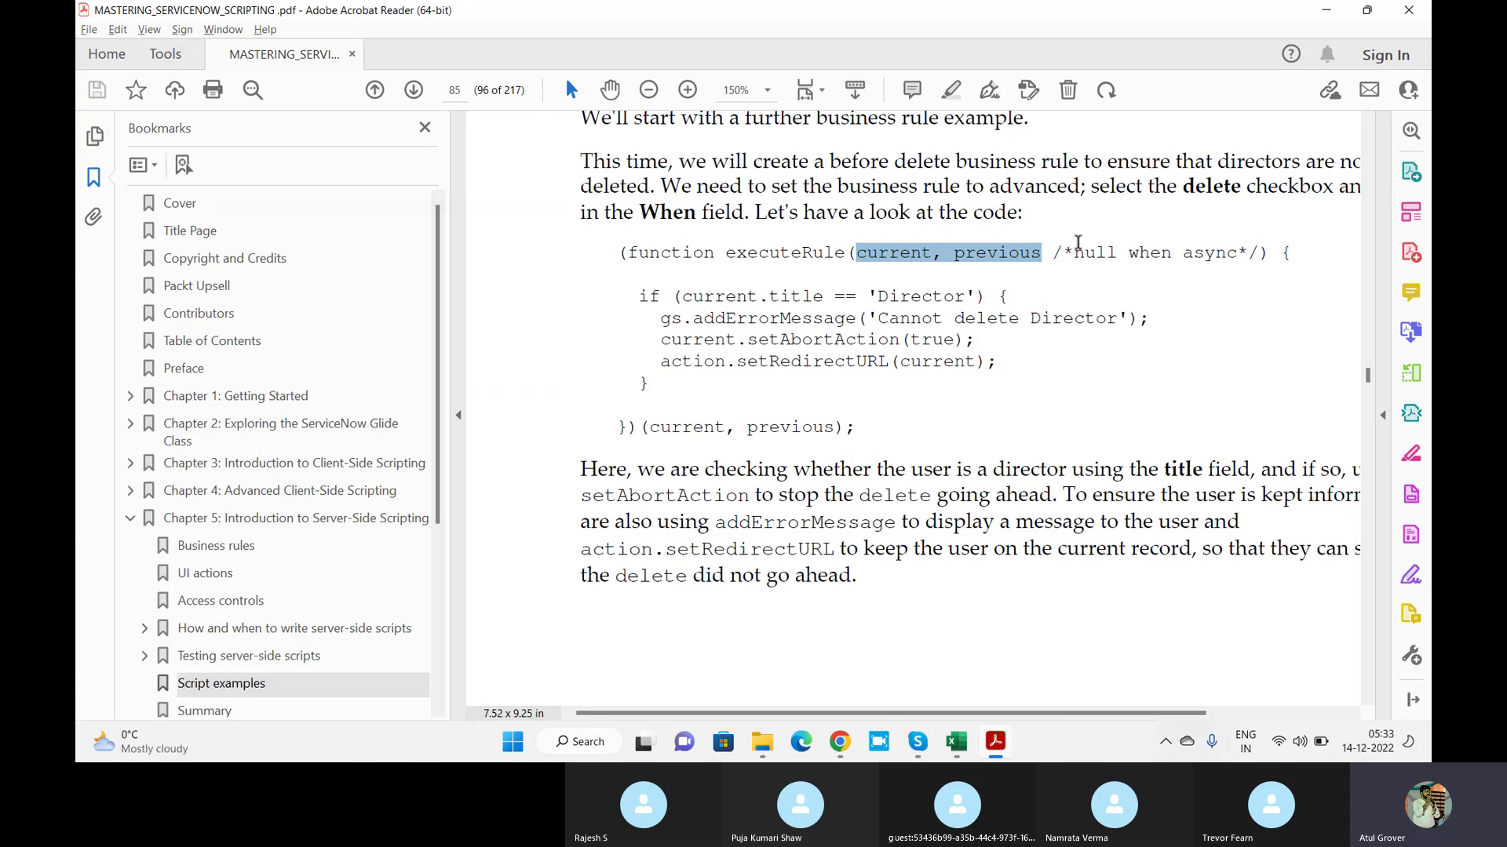
click(1368, 698)
scroll(1368, 698, down, 20)
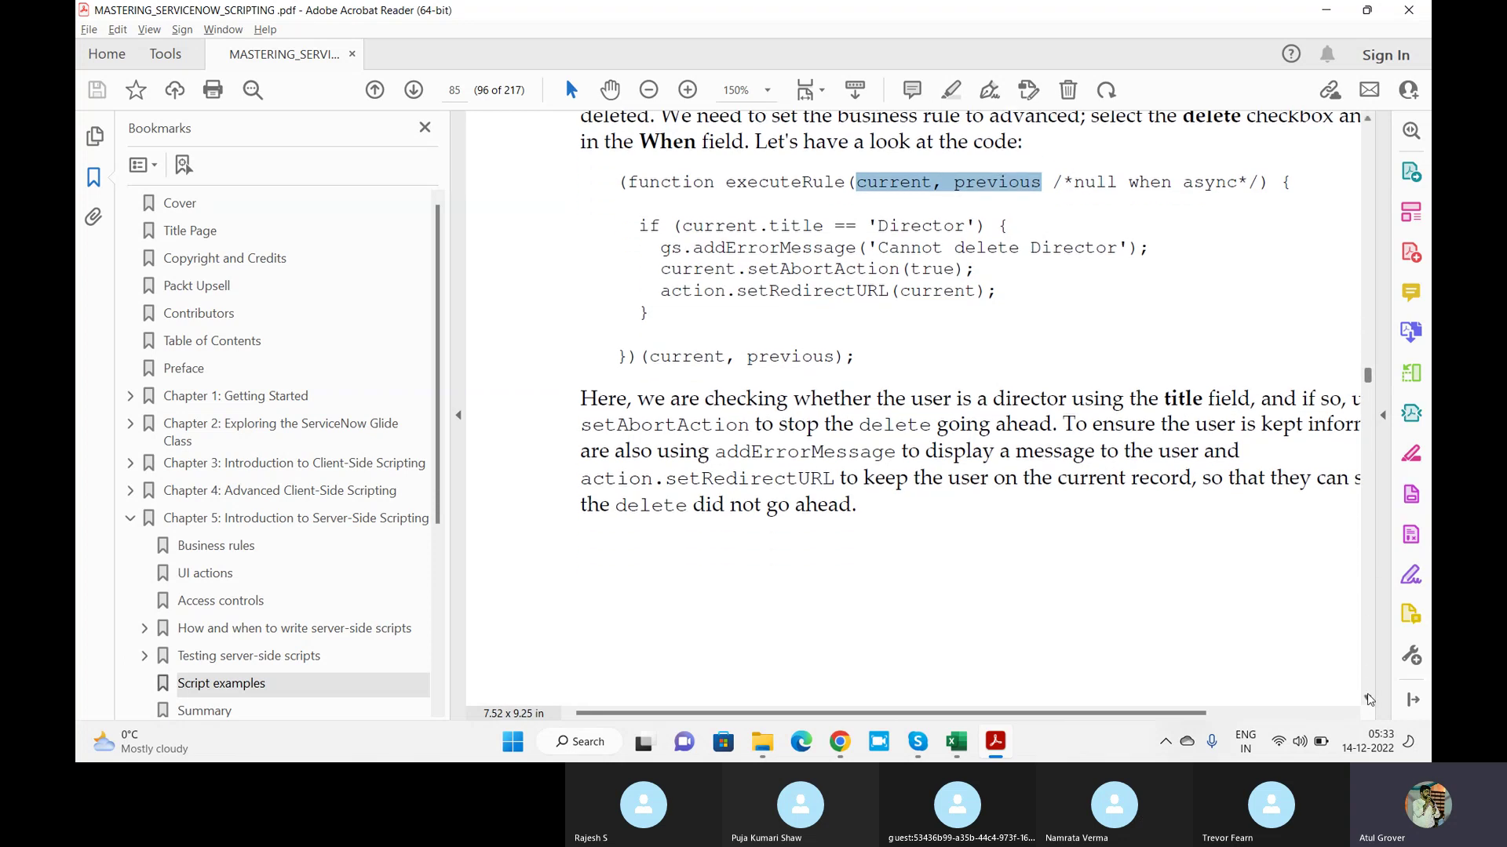
scroll(1368, 698, down, 8)
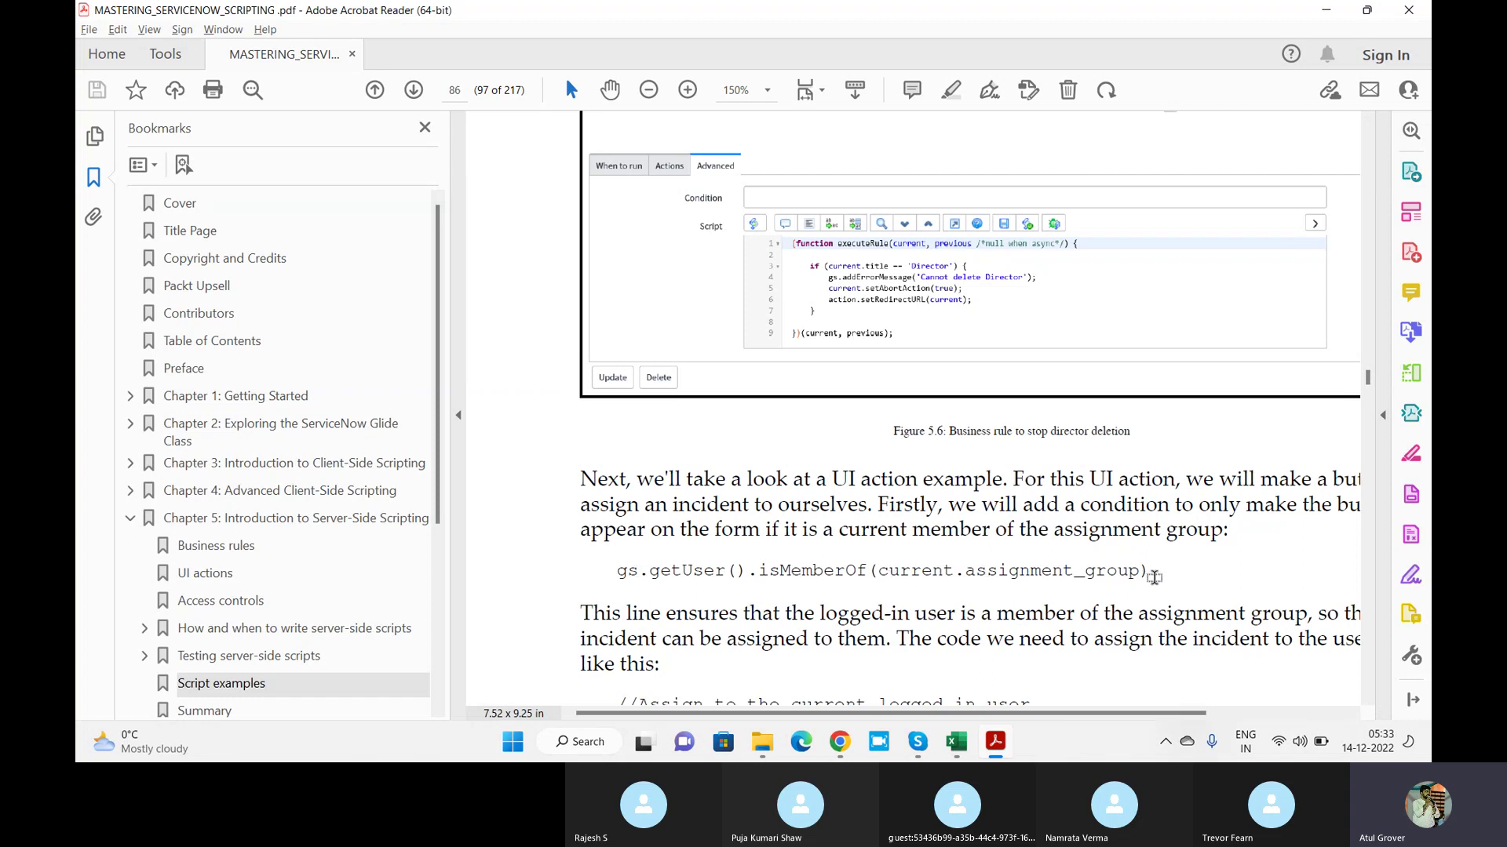
Switch to ServiceNow in Chrome and open the Problem "Assigned to me" list, leaving the LNG rule without saving
key(alt+Tab)
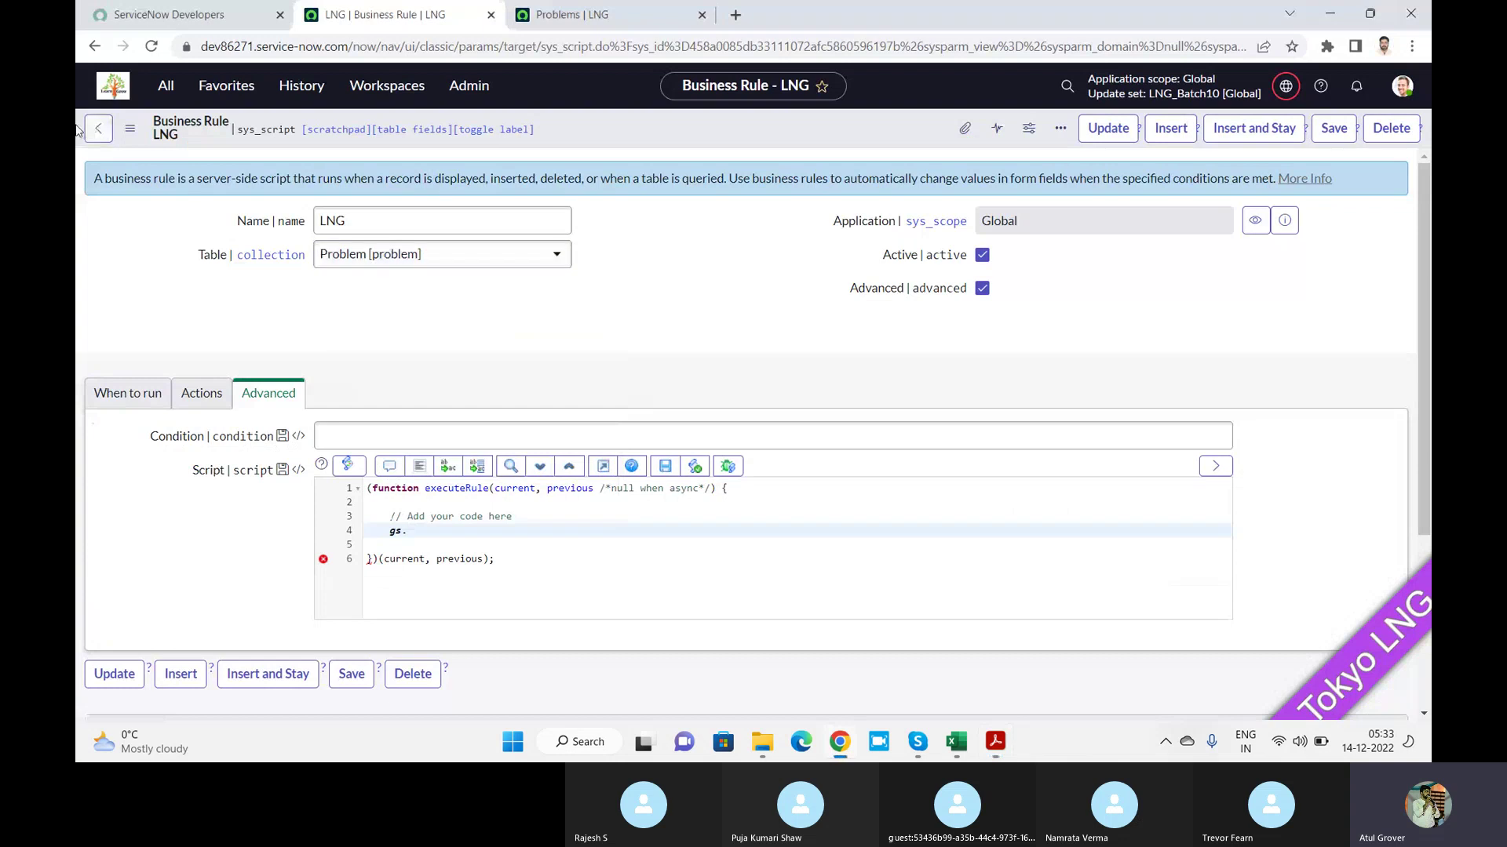
click(164, 94)
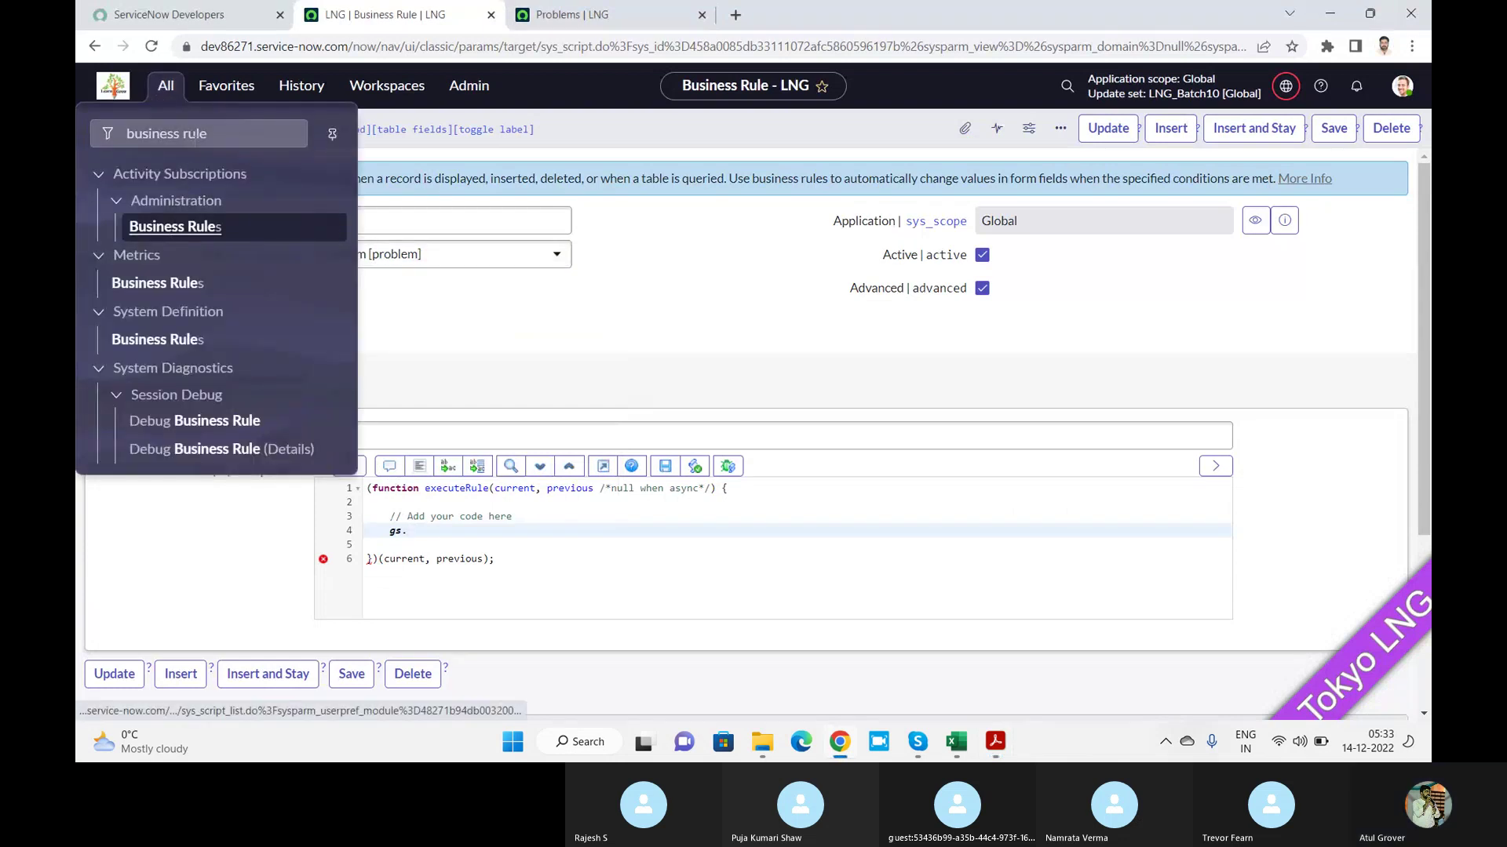
text(assig)
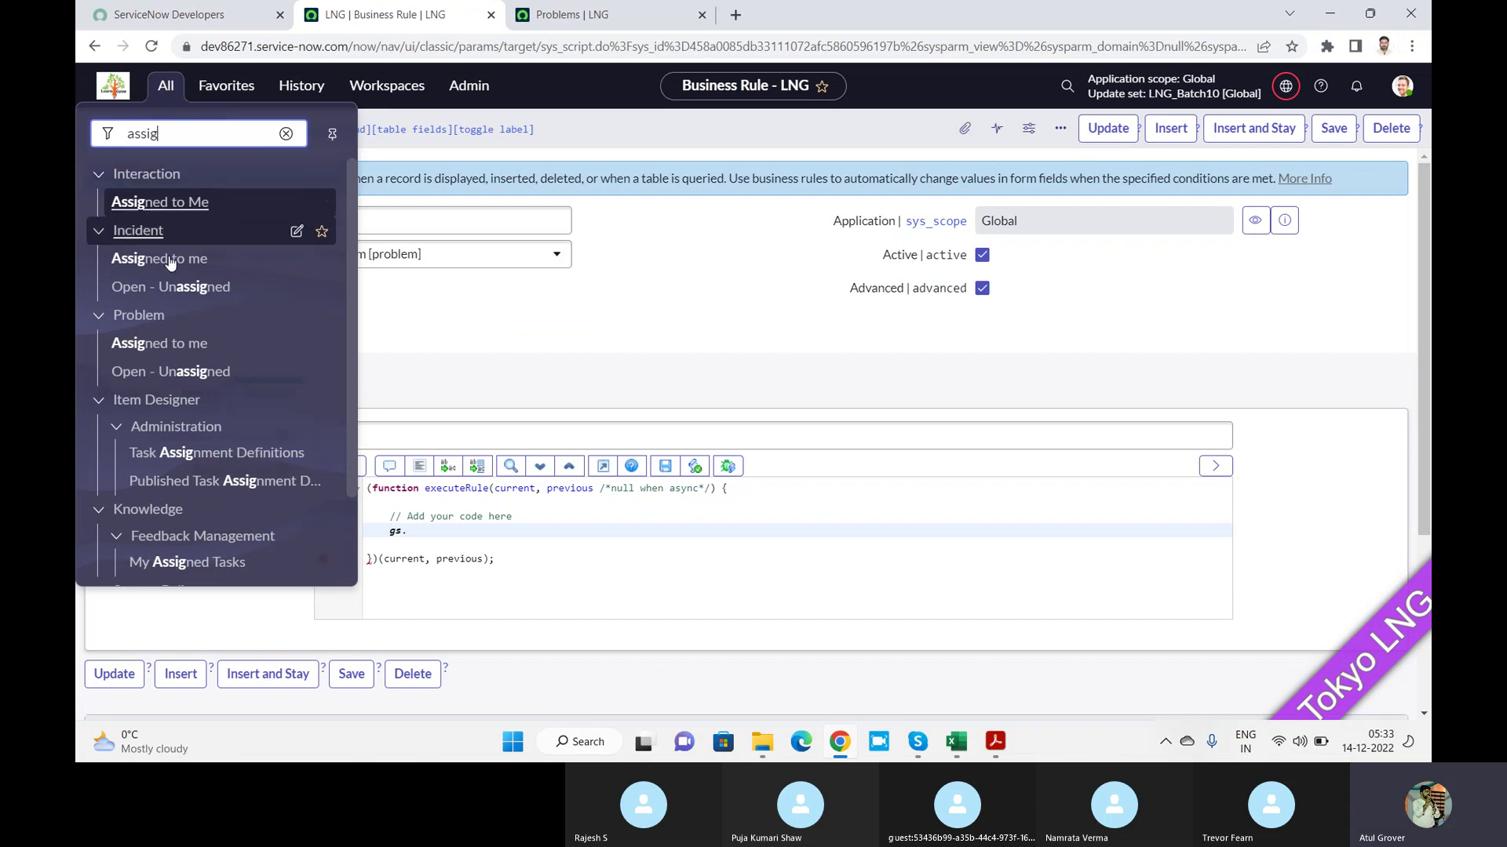
click(171, 349)
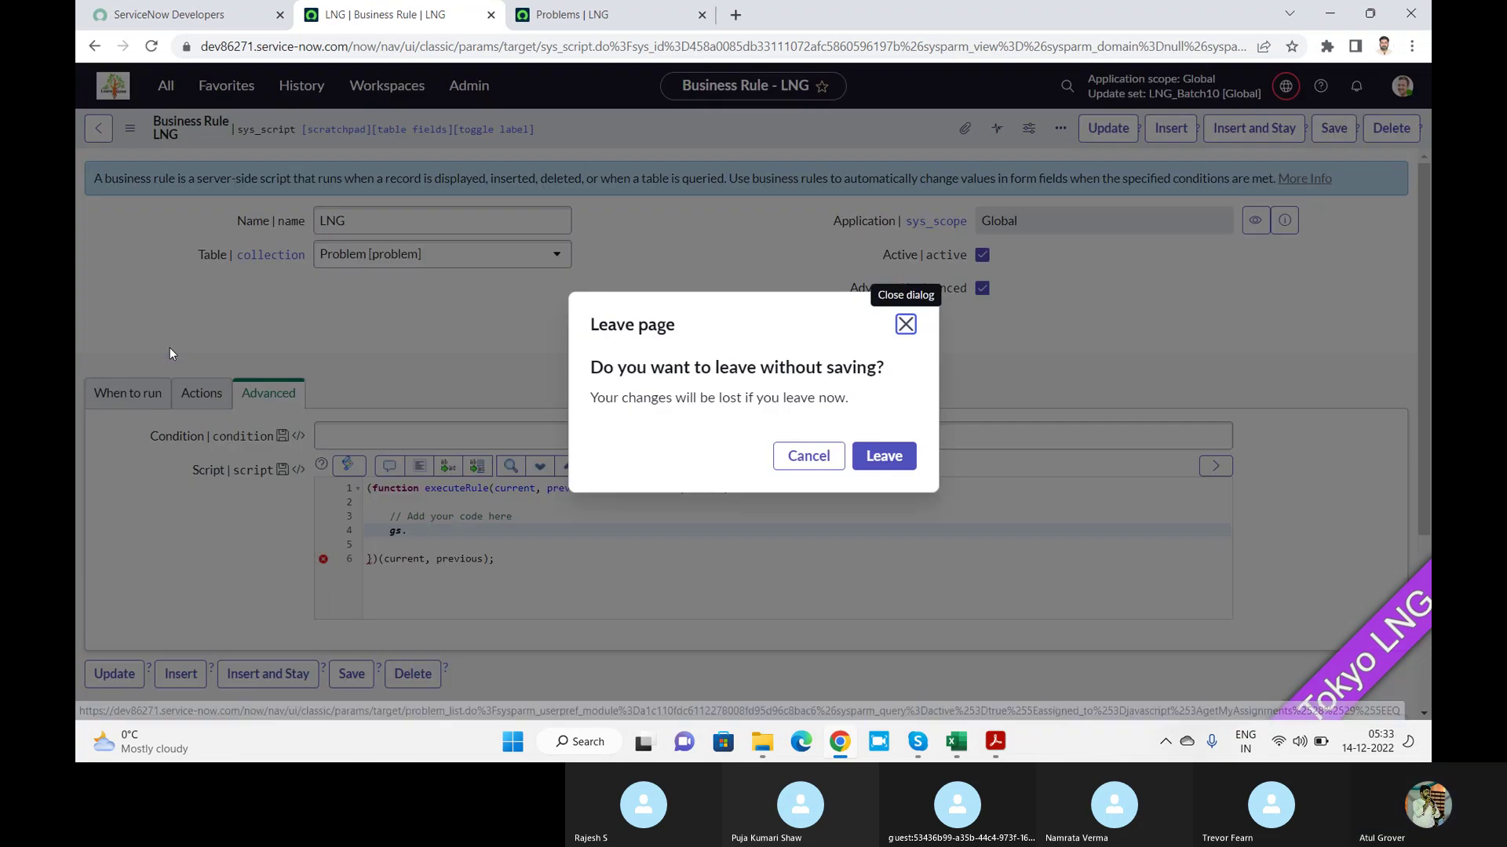
click(885, 456)
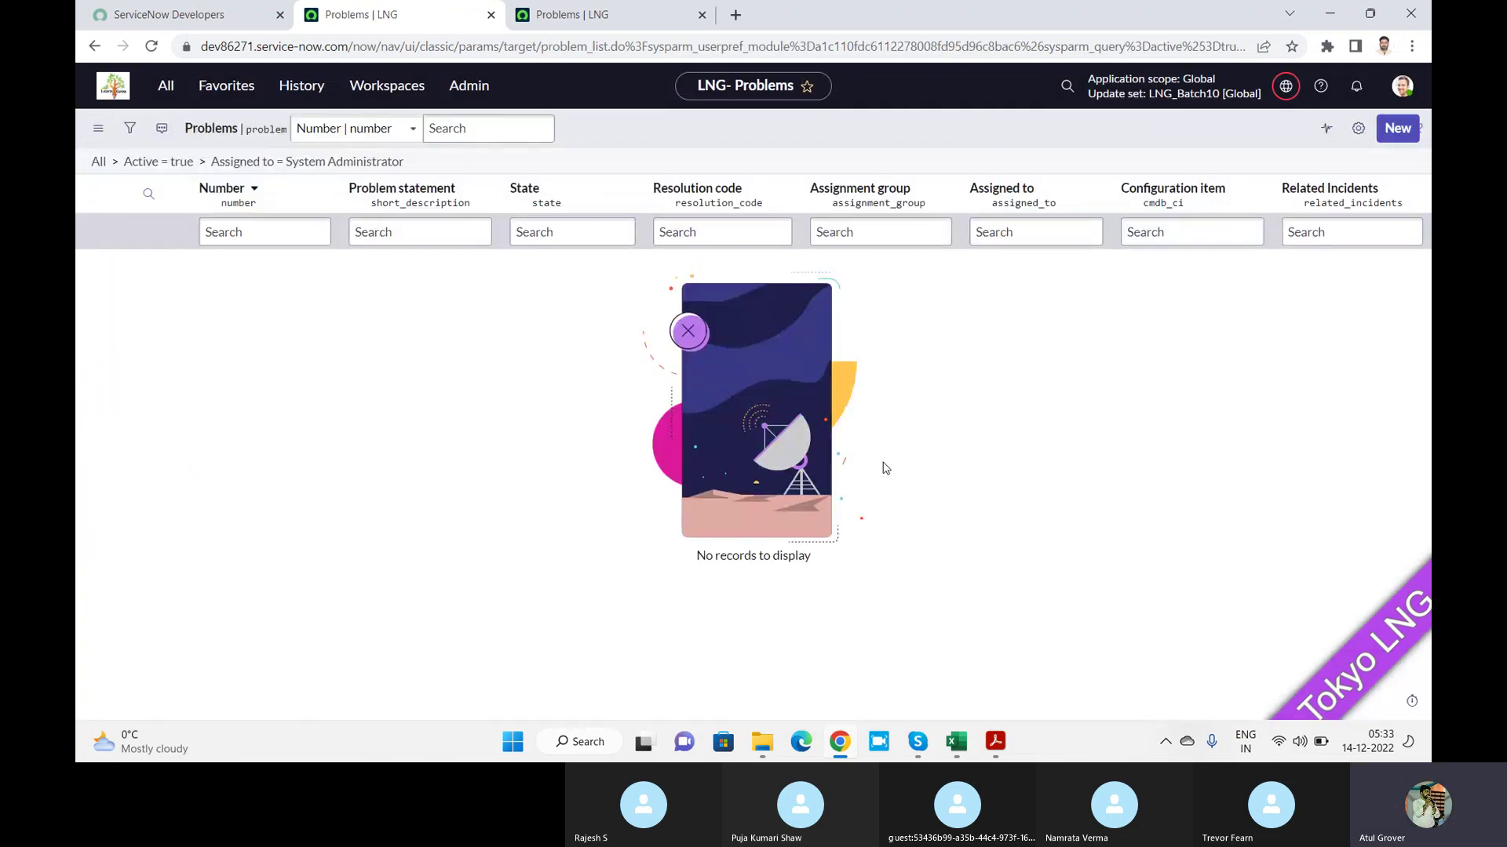
Highlight gs.getUser() in the PDF's UI action condition and compare it with the assigned problems list in ServiceNow
key(alt+Tab)
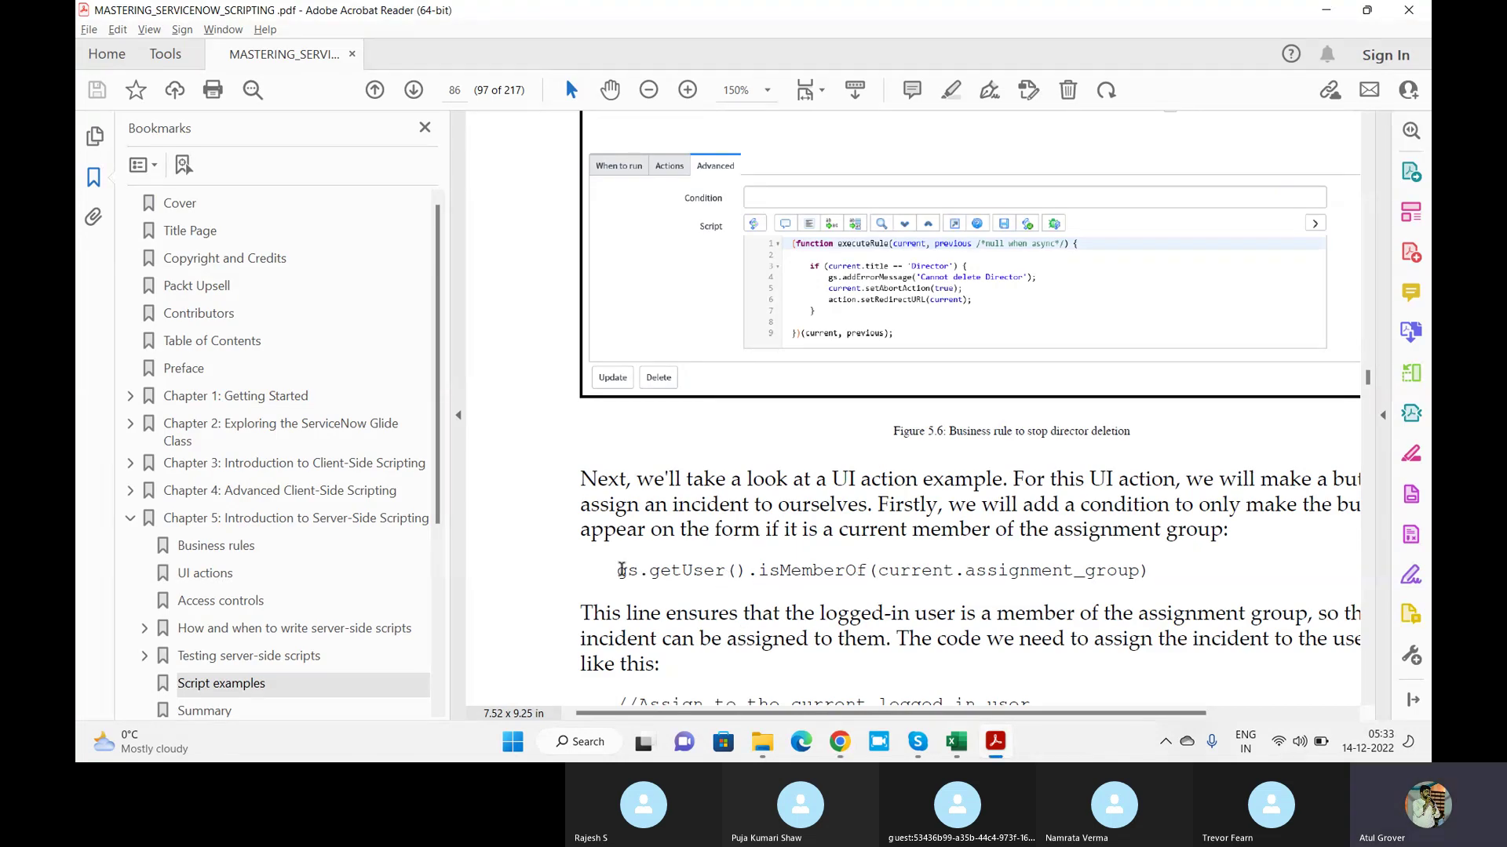
drag(622, 570, 730, 581)
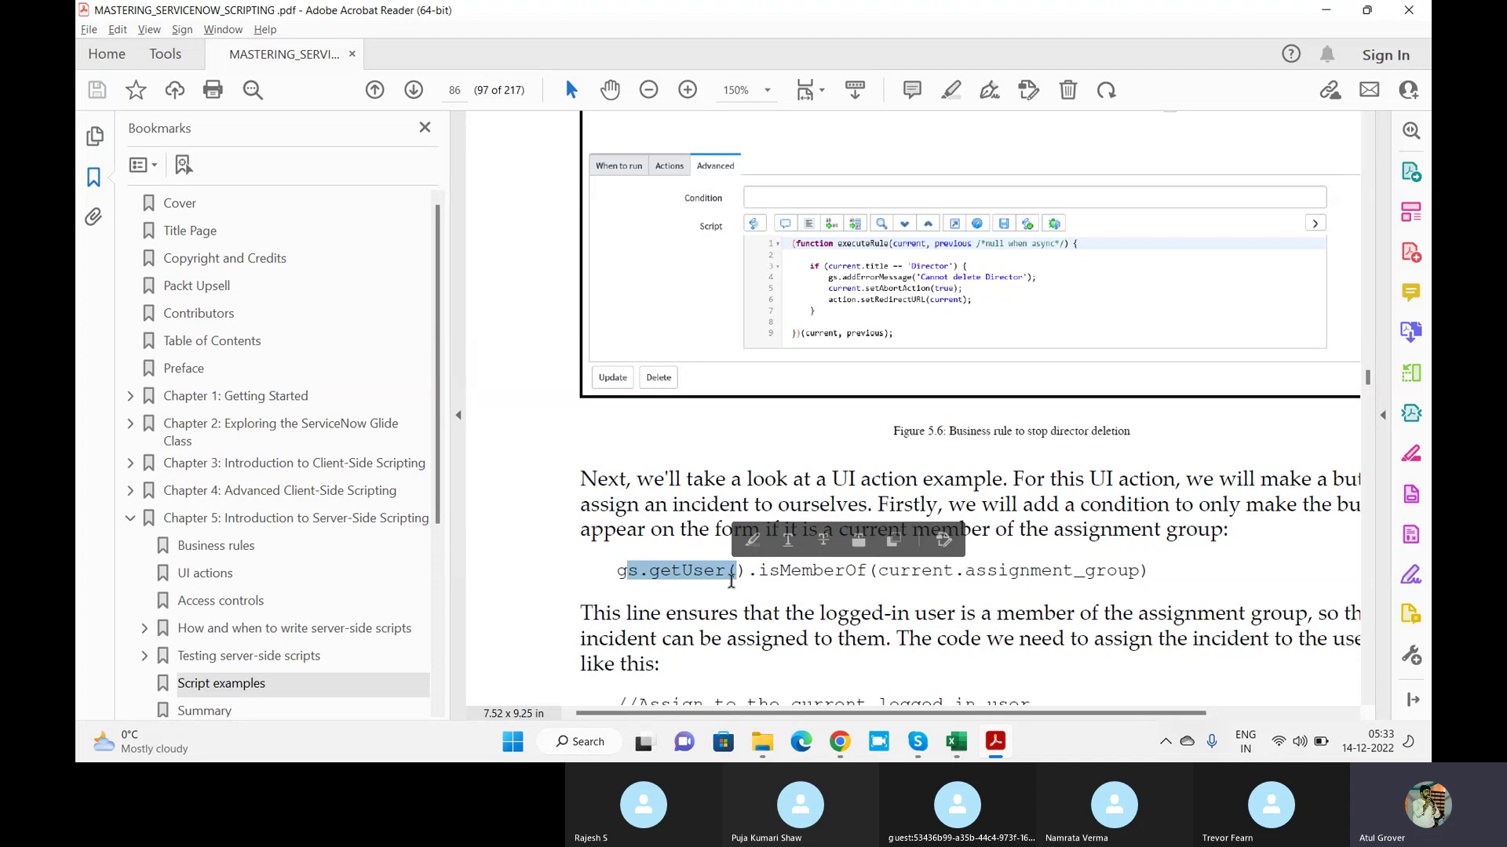
key(alt+Tab)
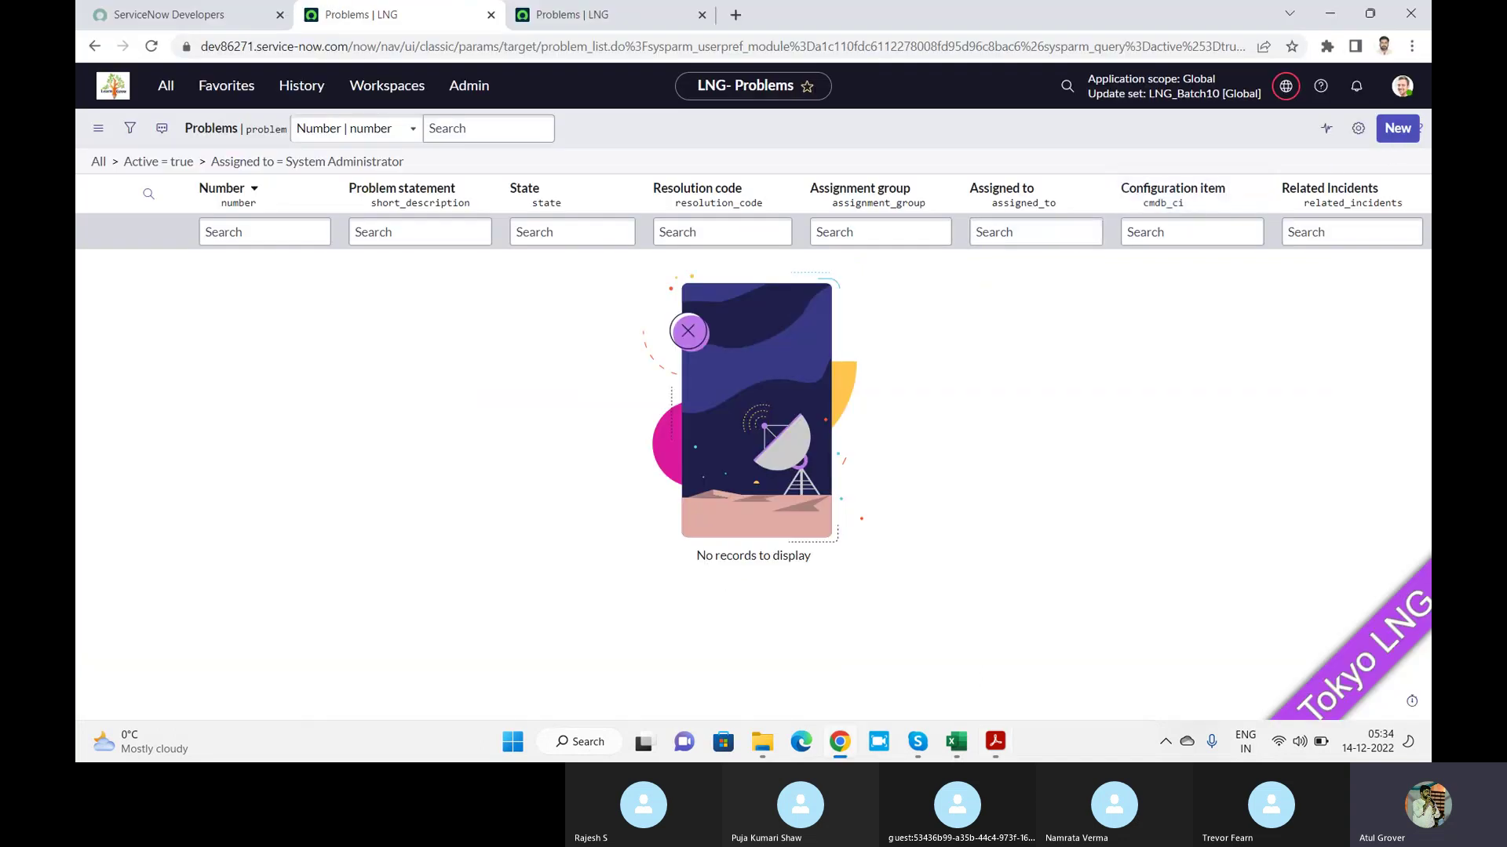
key(alt+Tab)
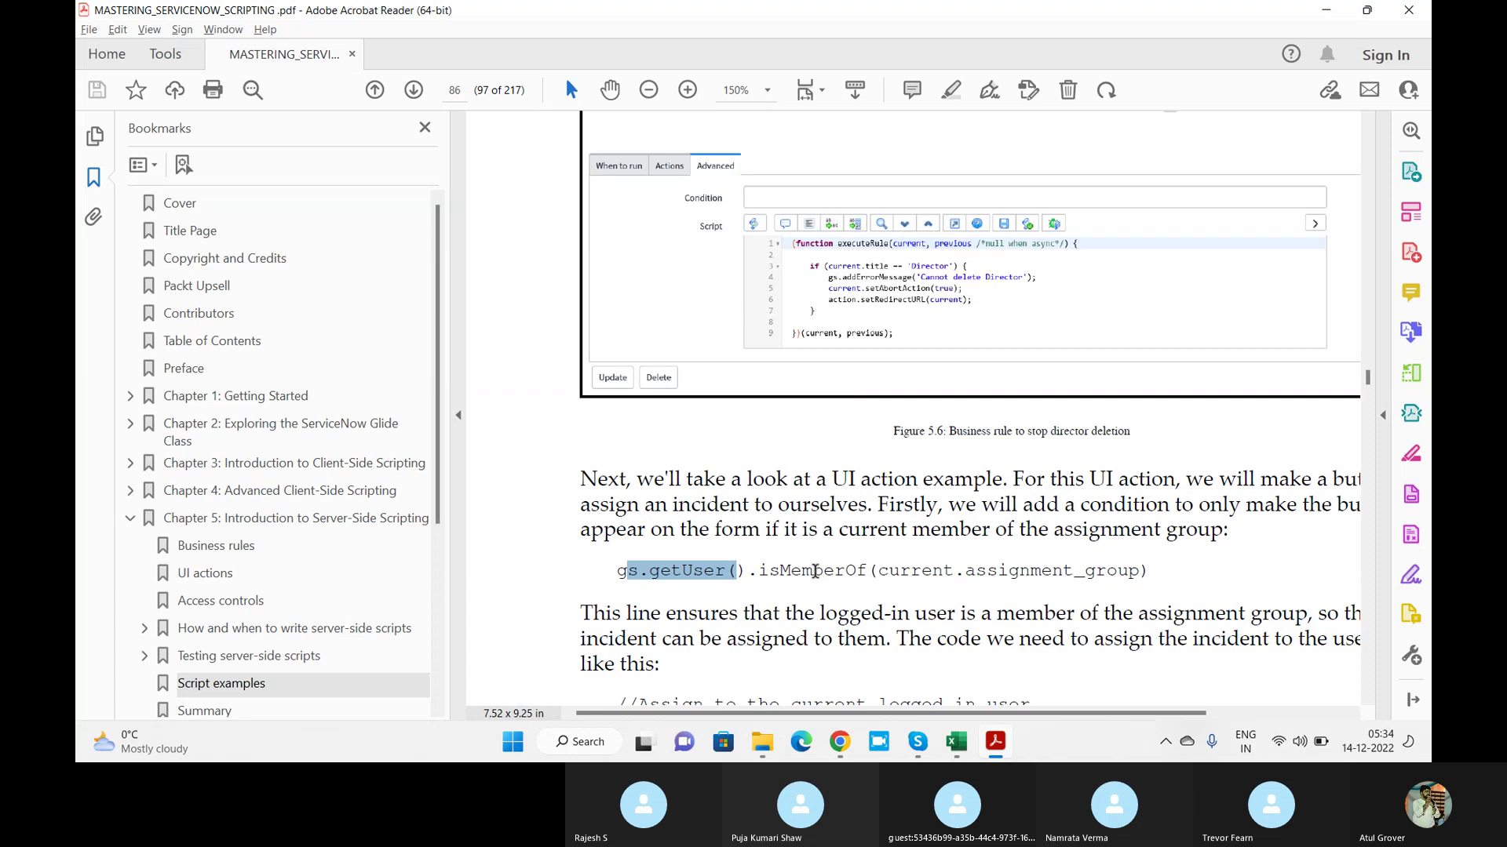
key(alt+Tab)
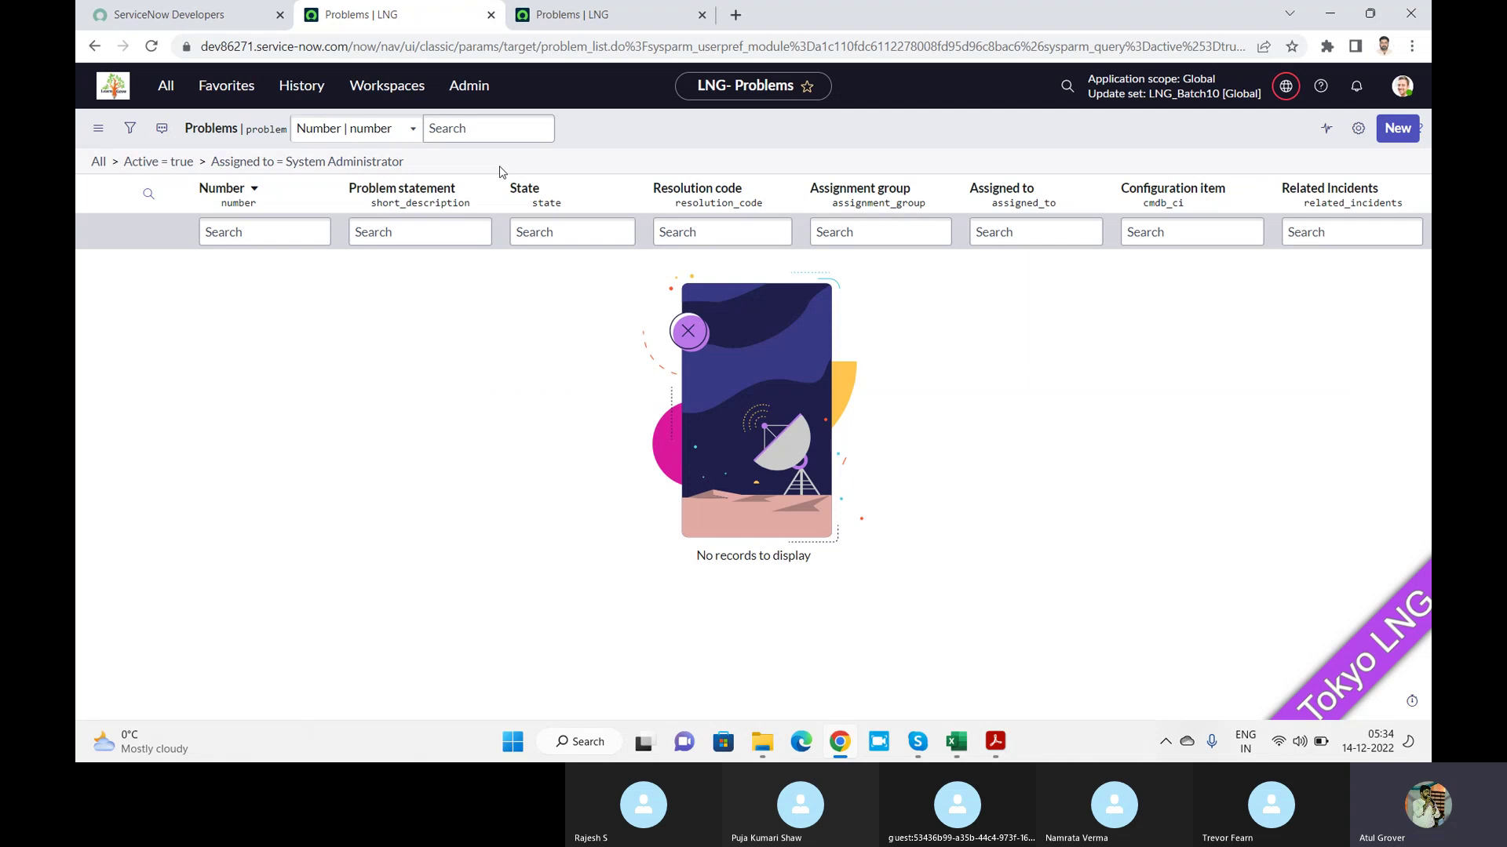
Highlight the current.assignment_group argument in the PDF's condition and check it against the Problems list's columns in ServiceNow
key(alt+Tab)
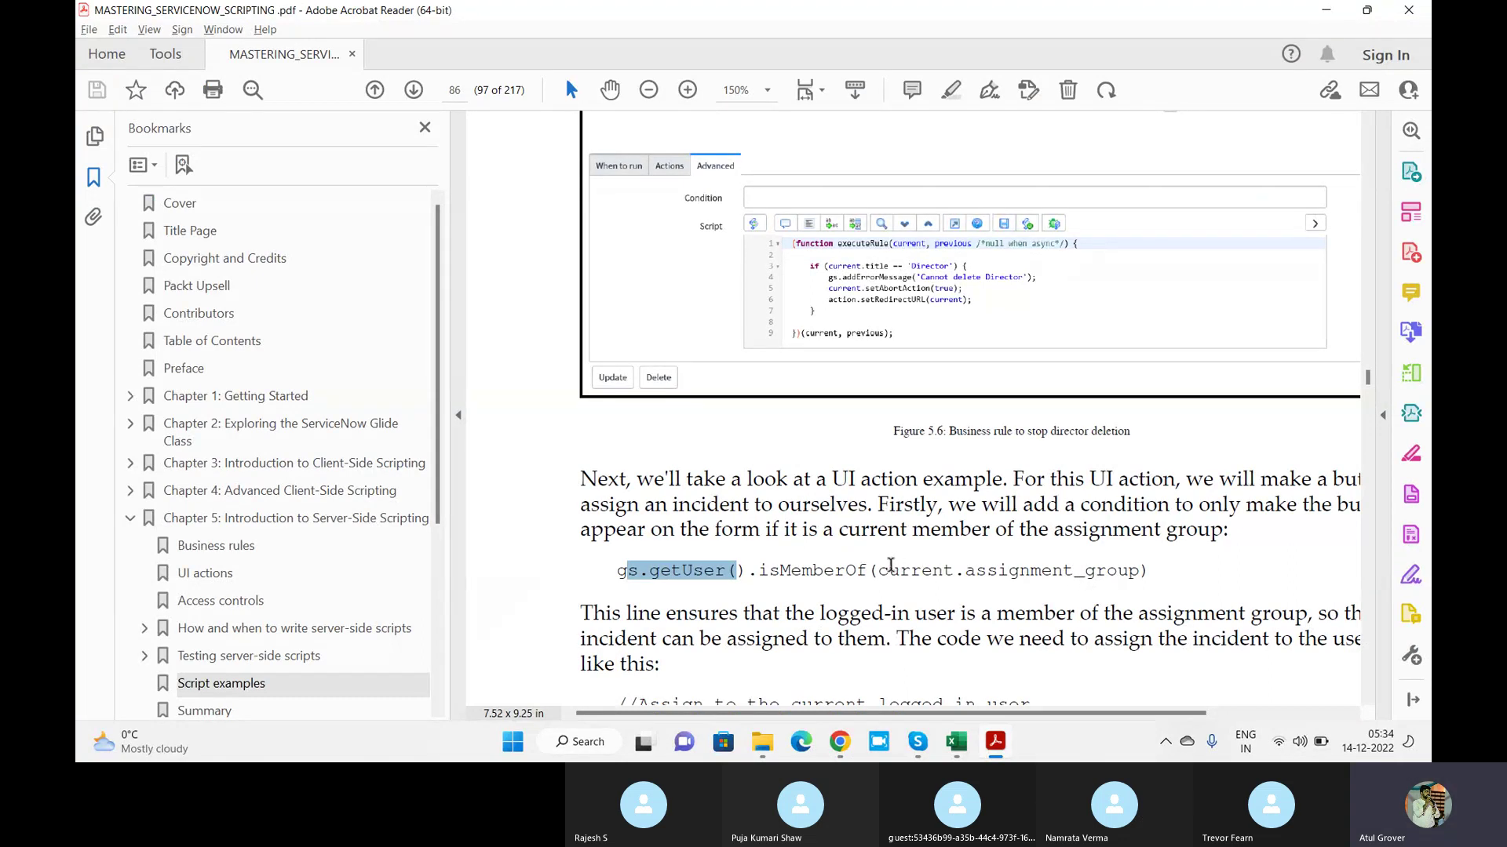
drag(880, 571, 1159, 568)
key(alt+Tab)
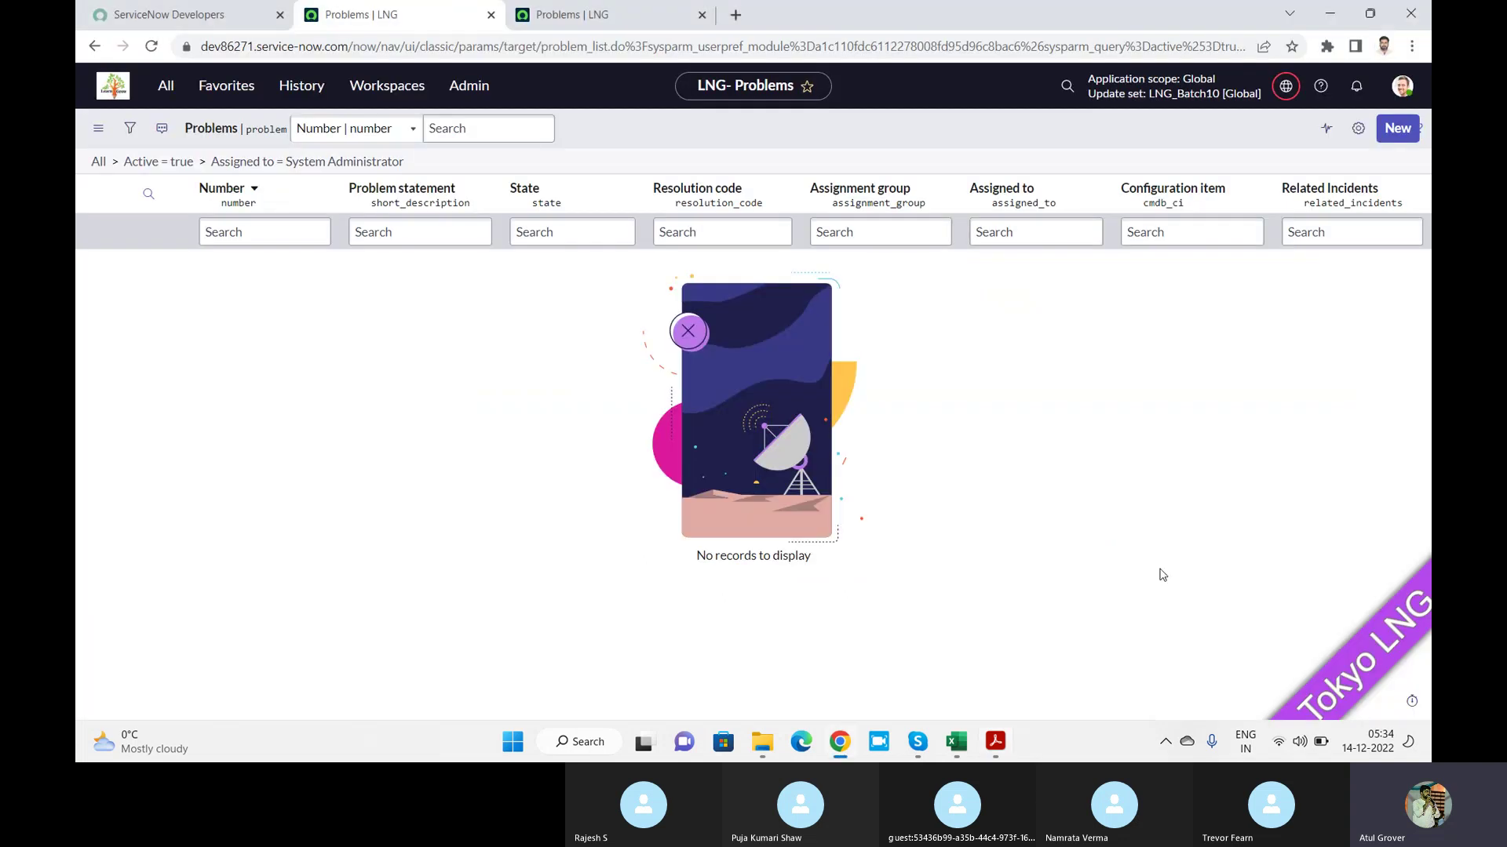
key(alt+Tab)
key(alt+Tab)
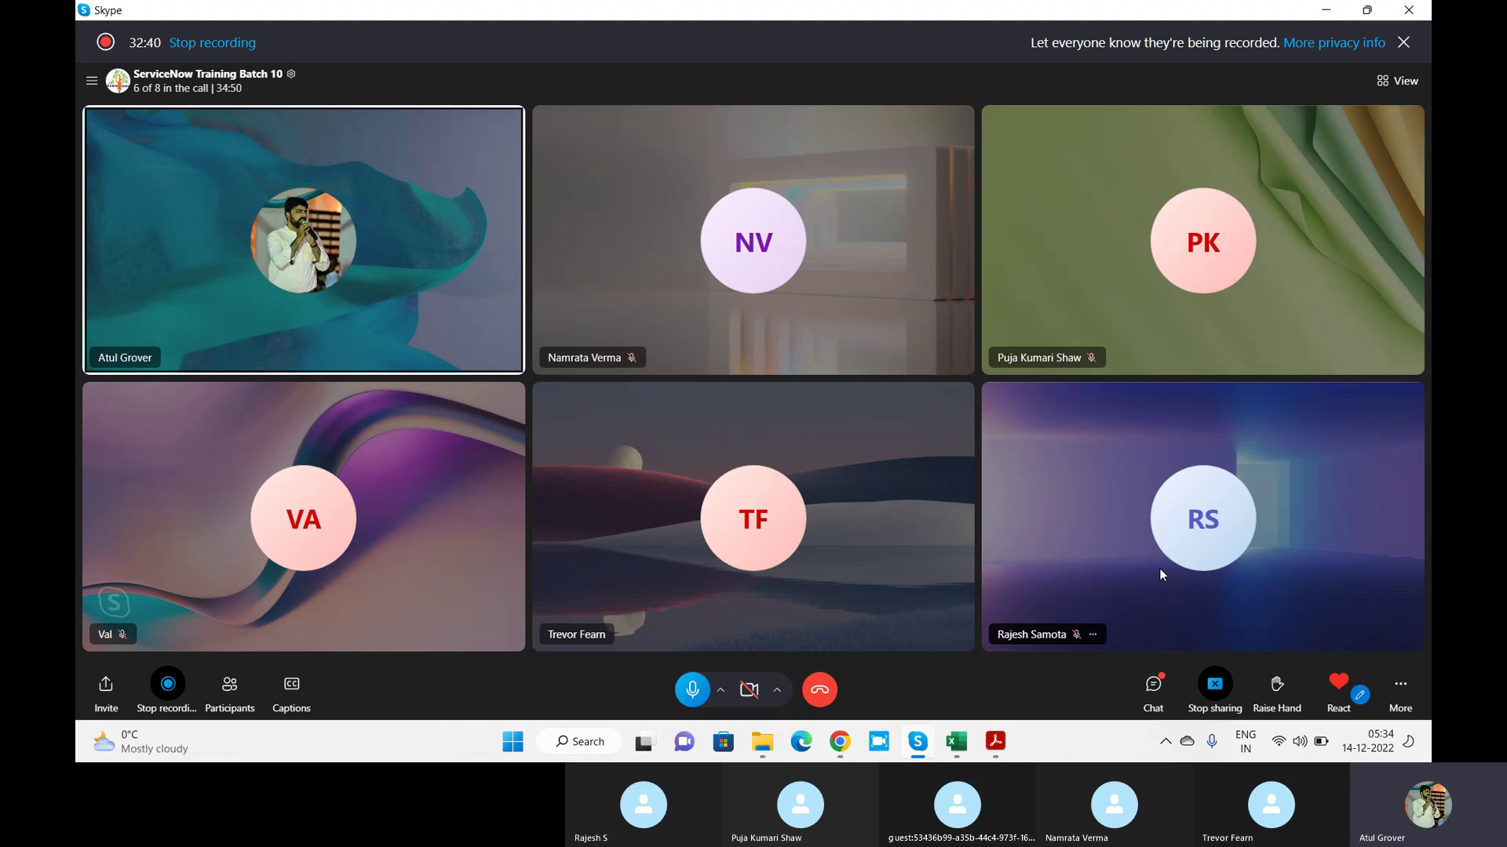
key(alt+Tab)
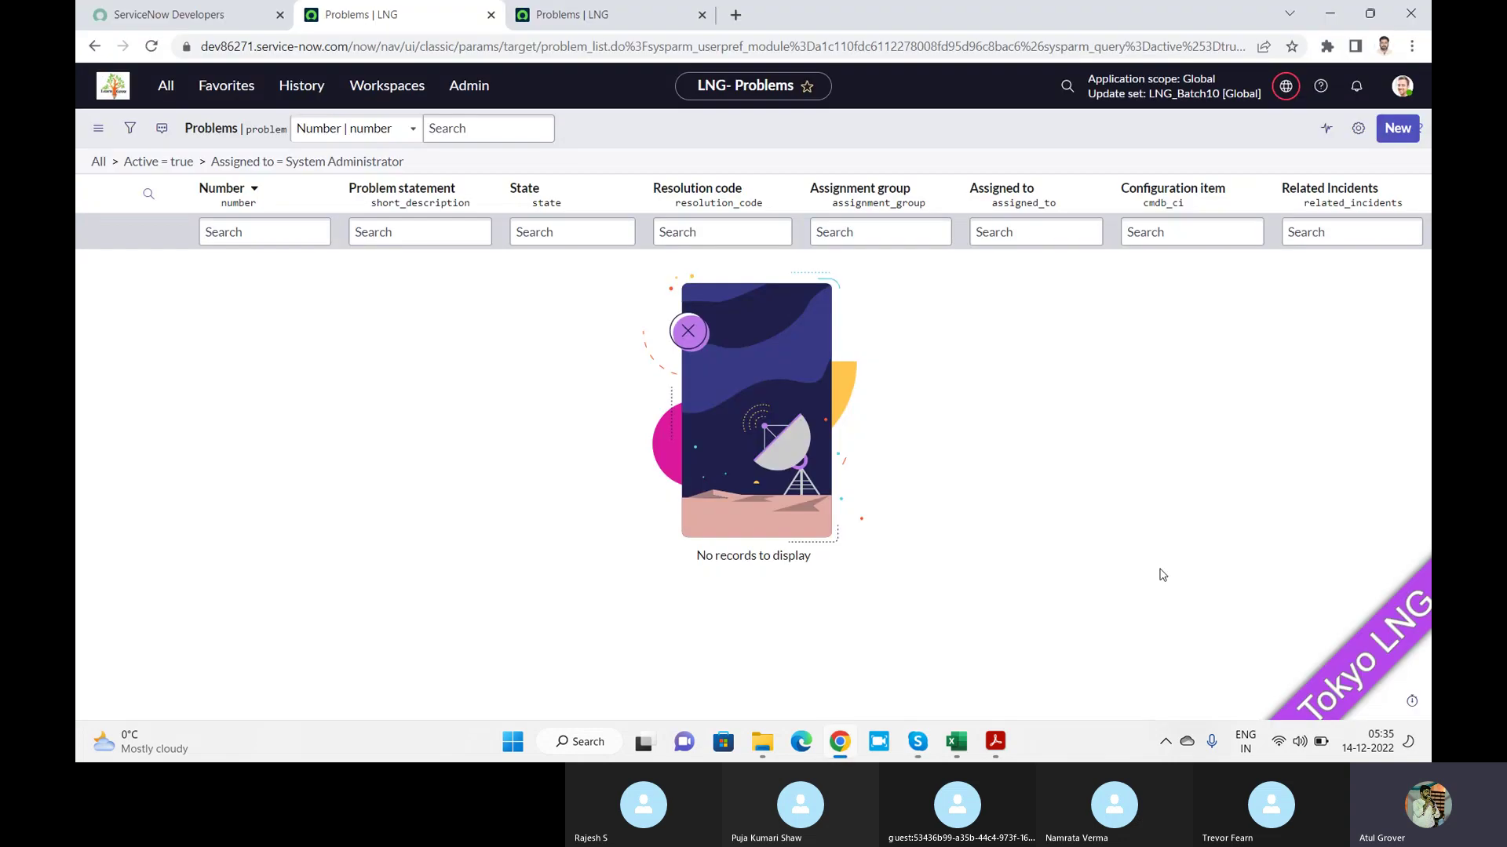
key(alt+Tab)
key(alt+Tab)
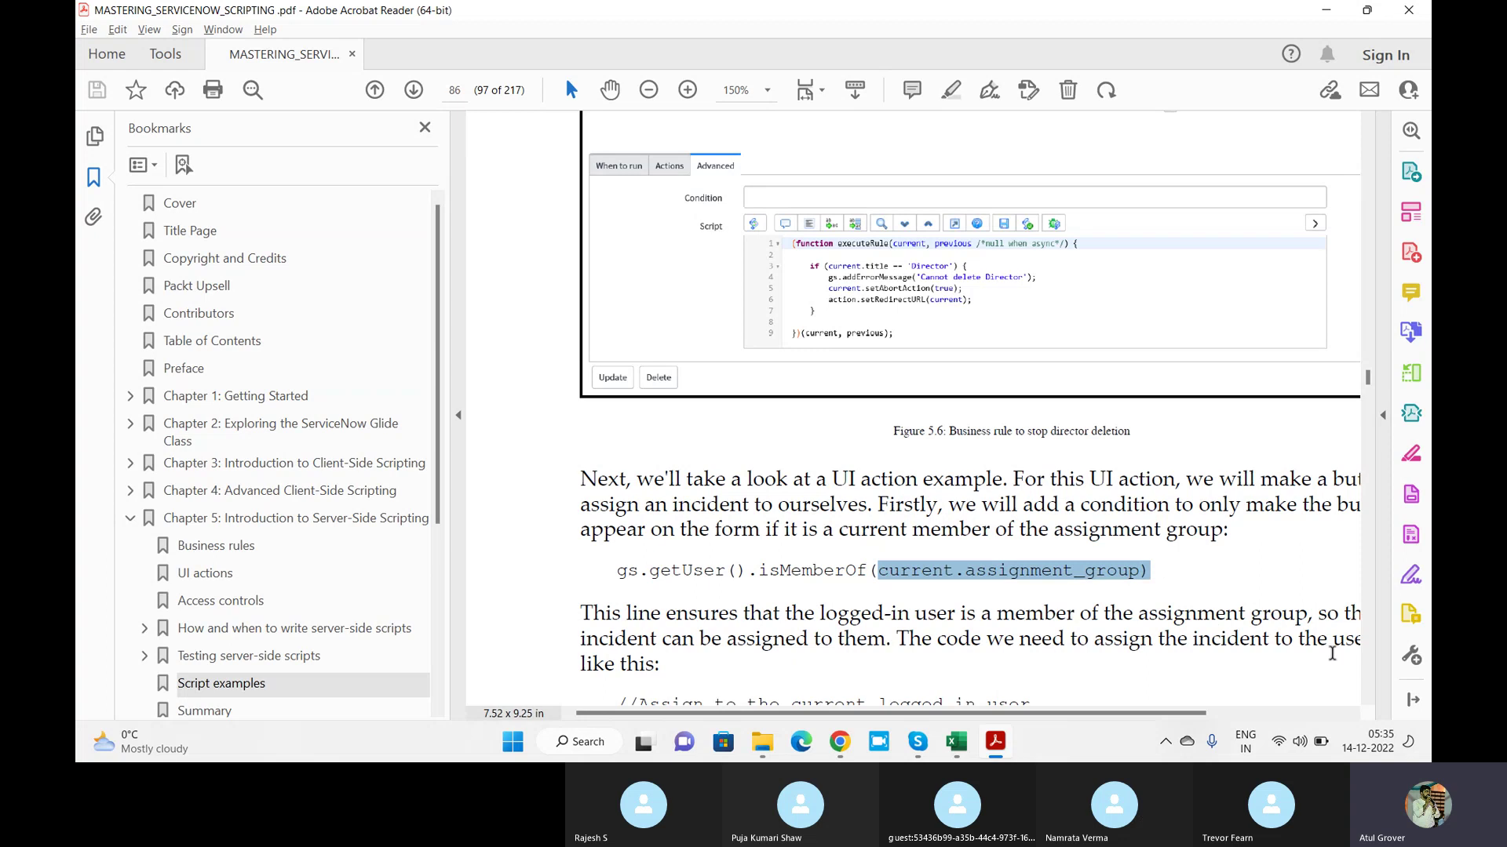
Examine the PDF's code assigning a record to the logged-in user, highlighting update(), gs.getUserID(), assigned_to and current
click(1367, 699)
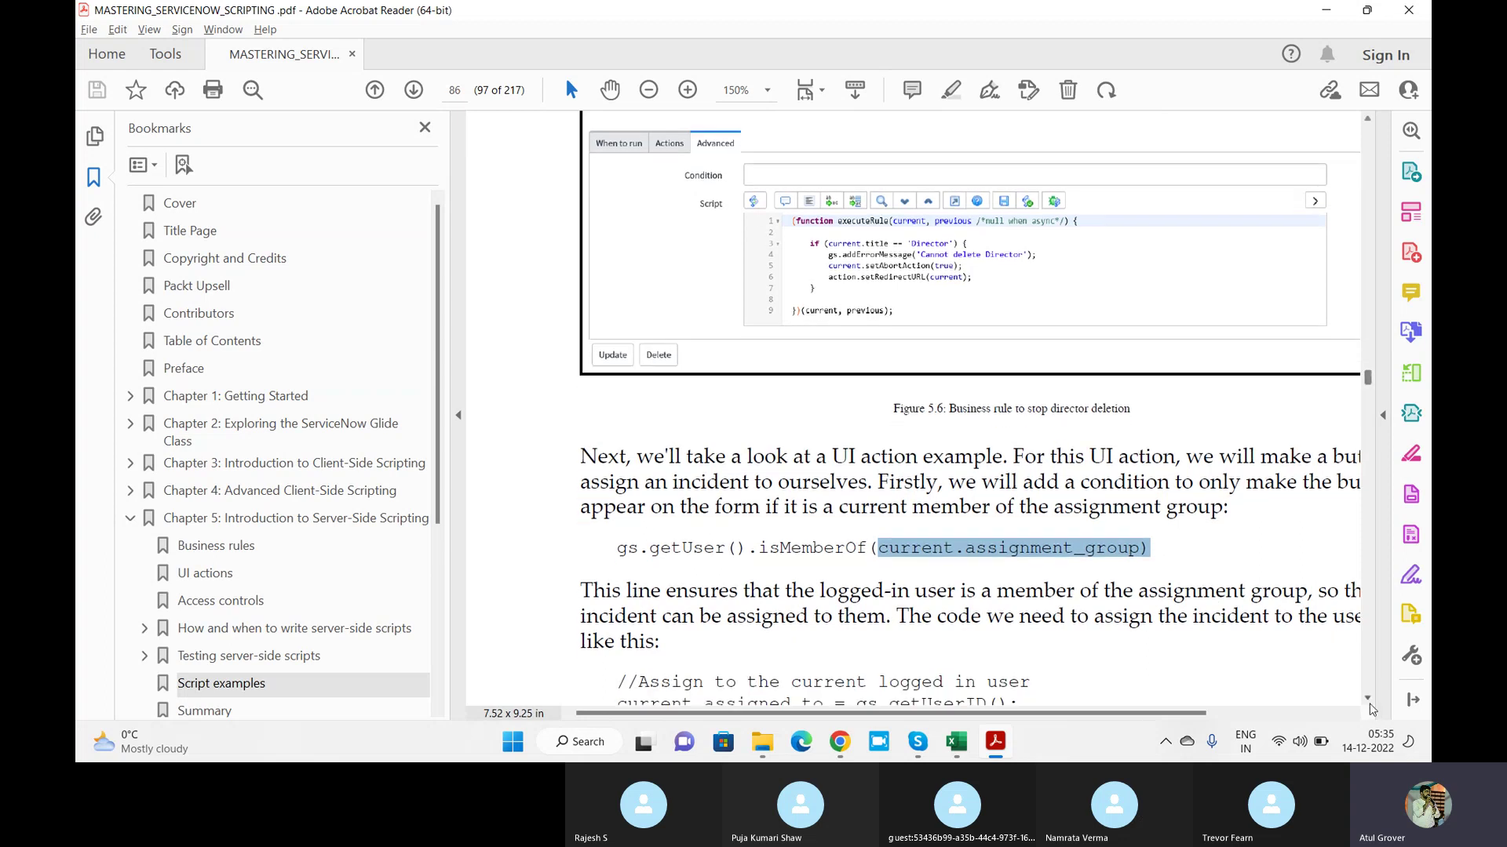
scroll(1370, 708, down, 2)
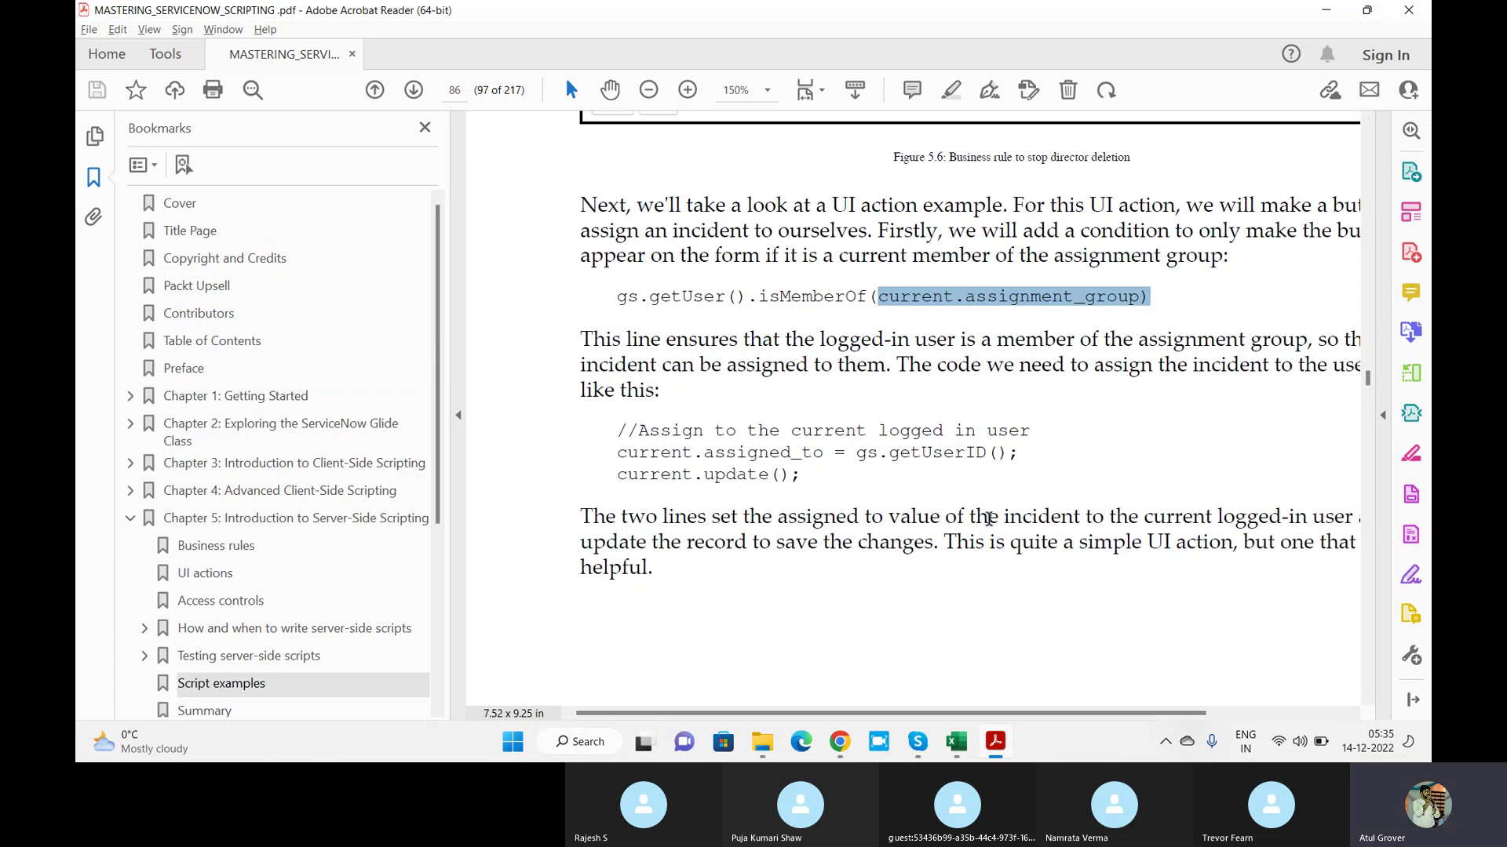
double_click(809, 473)
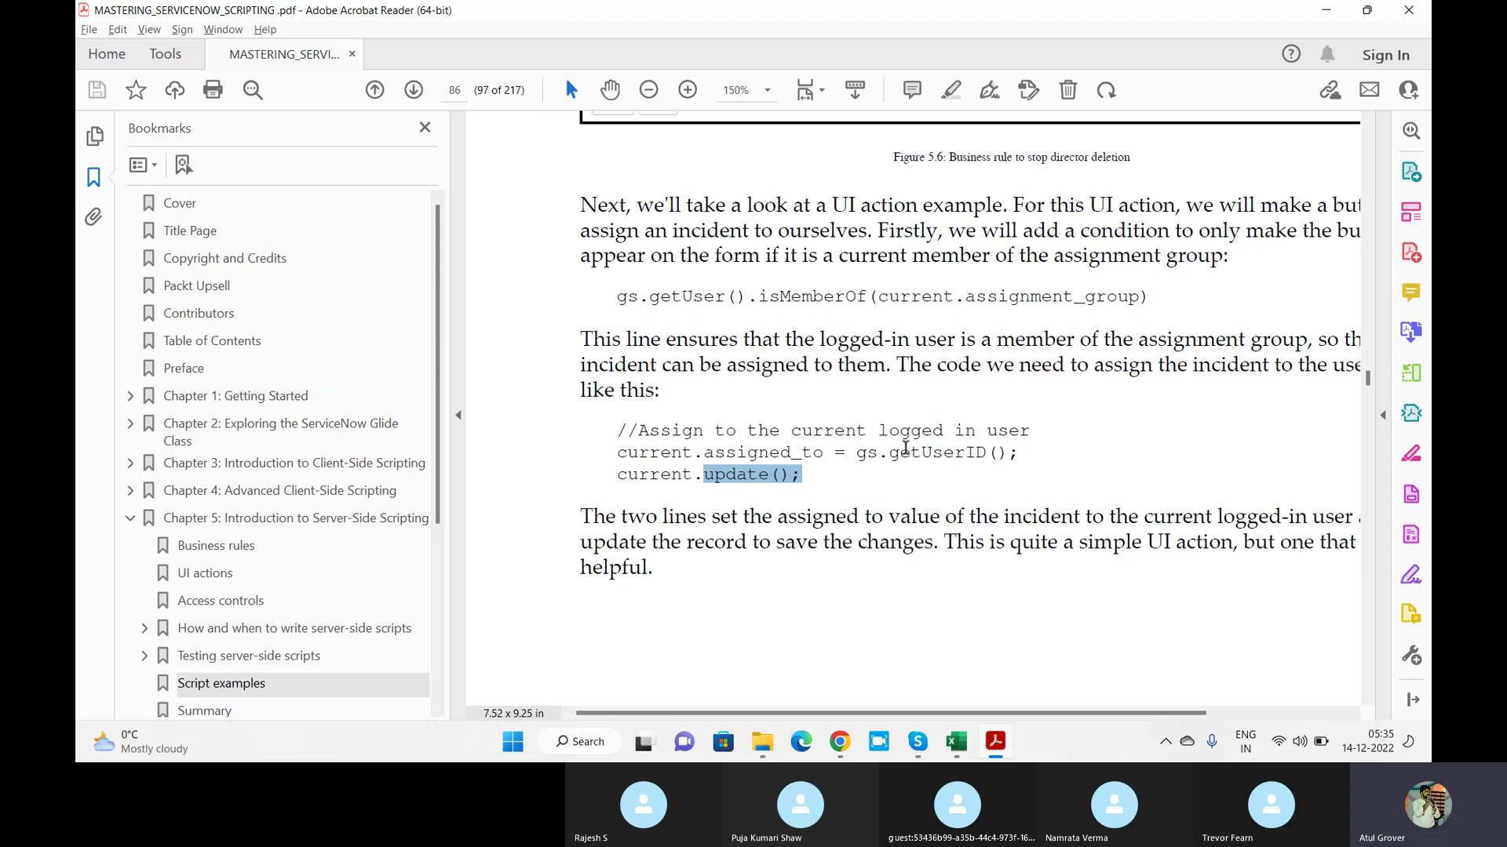
drag(1018, 454, 858, 452)
click(808, 452)
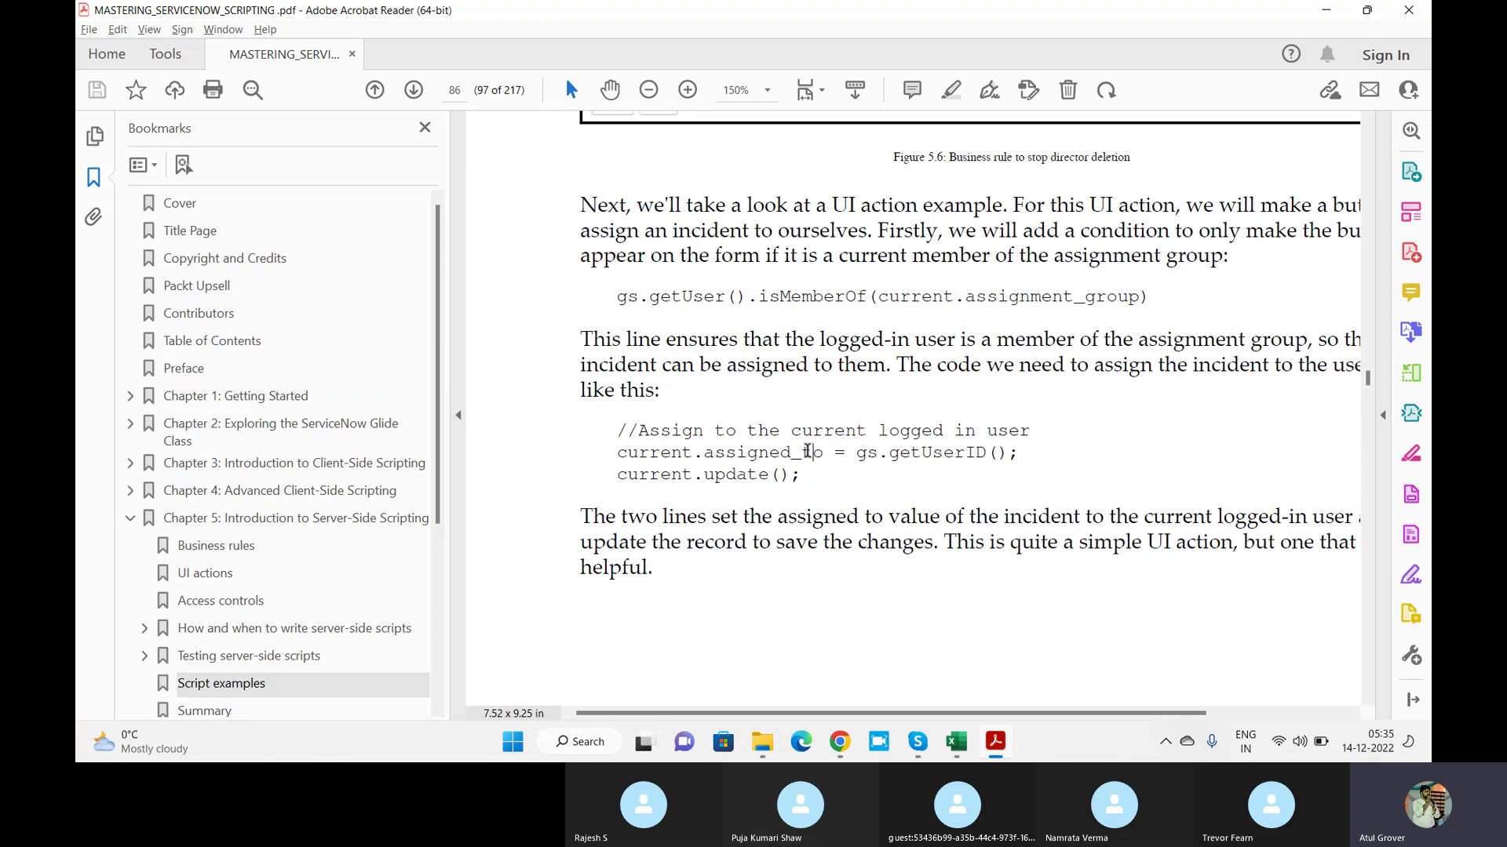
double_click(832, 453)
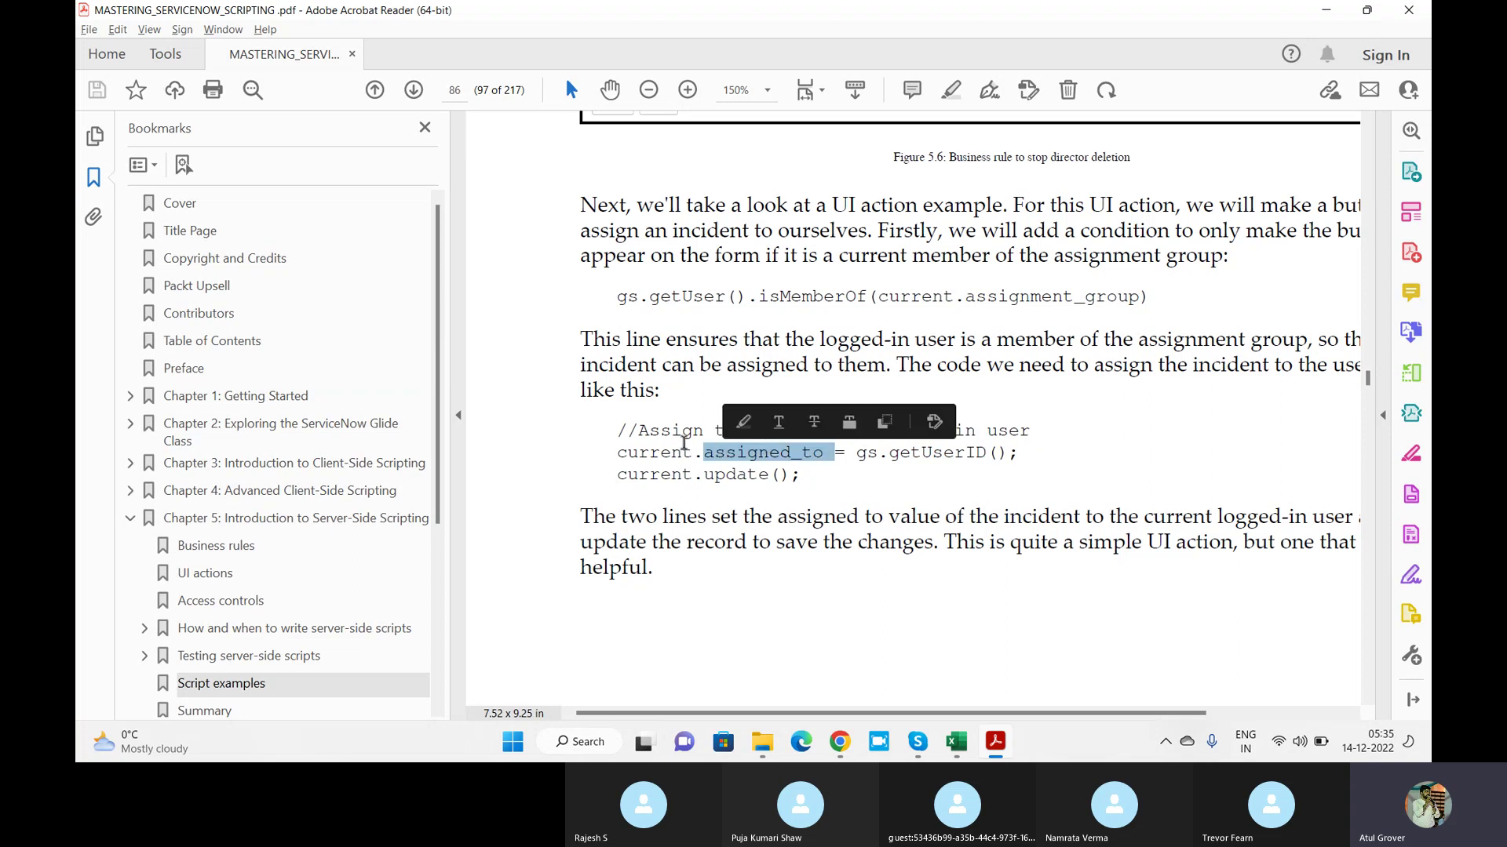
double_click(658, 454)
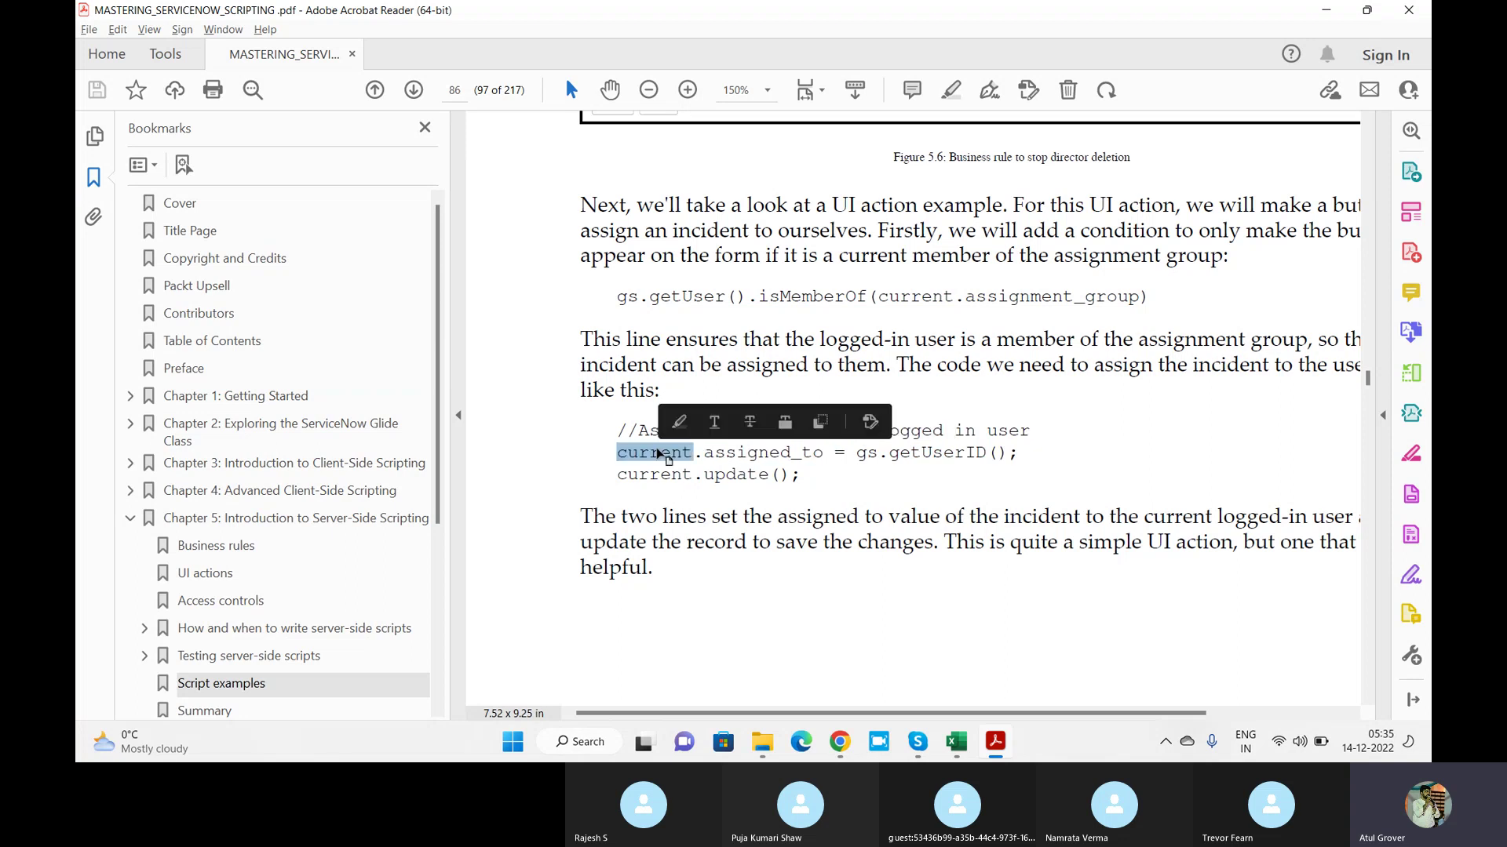
Switch to ServiceNow in Chrome, open the System Definition Business Rules list and sort it by Updated in descending order
key(alt+Tab)
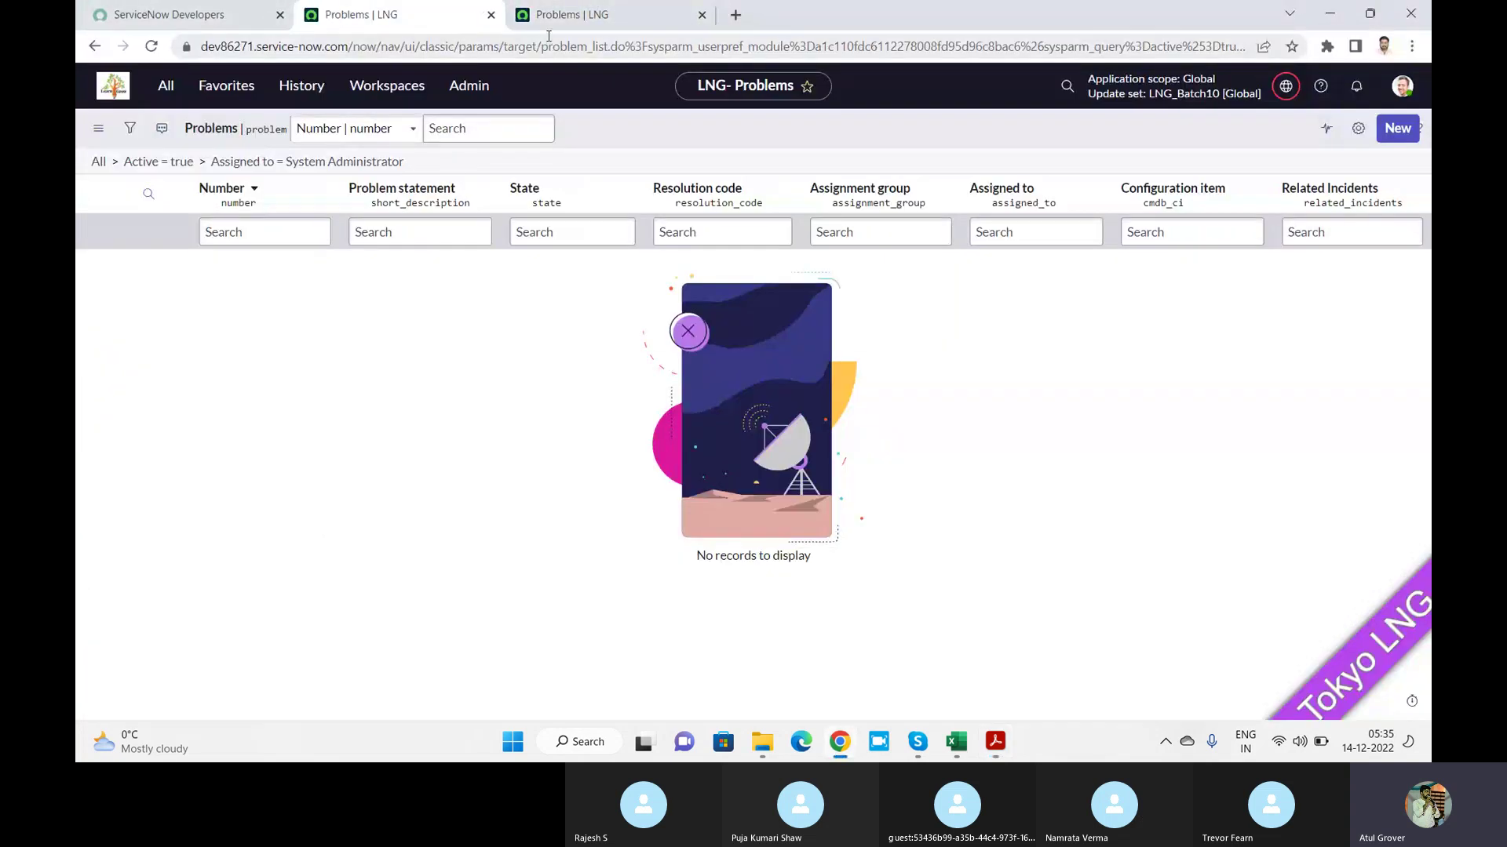
key(ctrl+Tab)
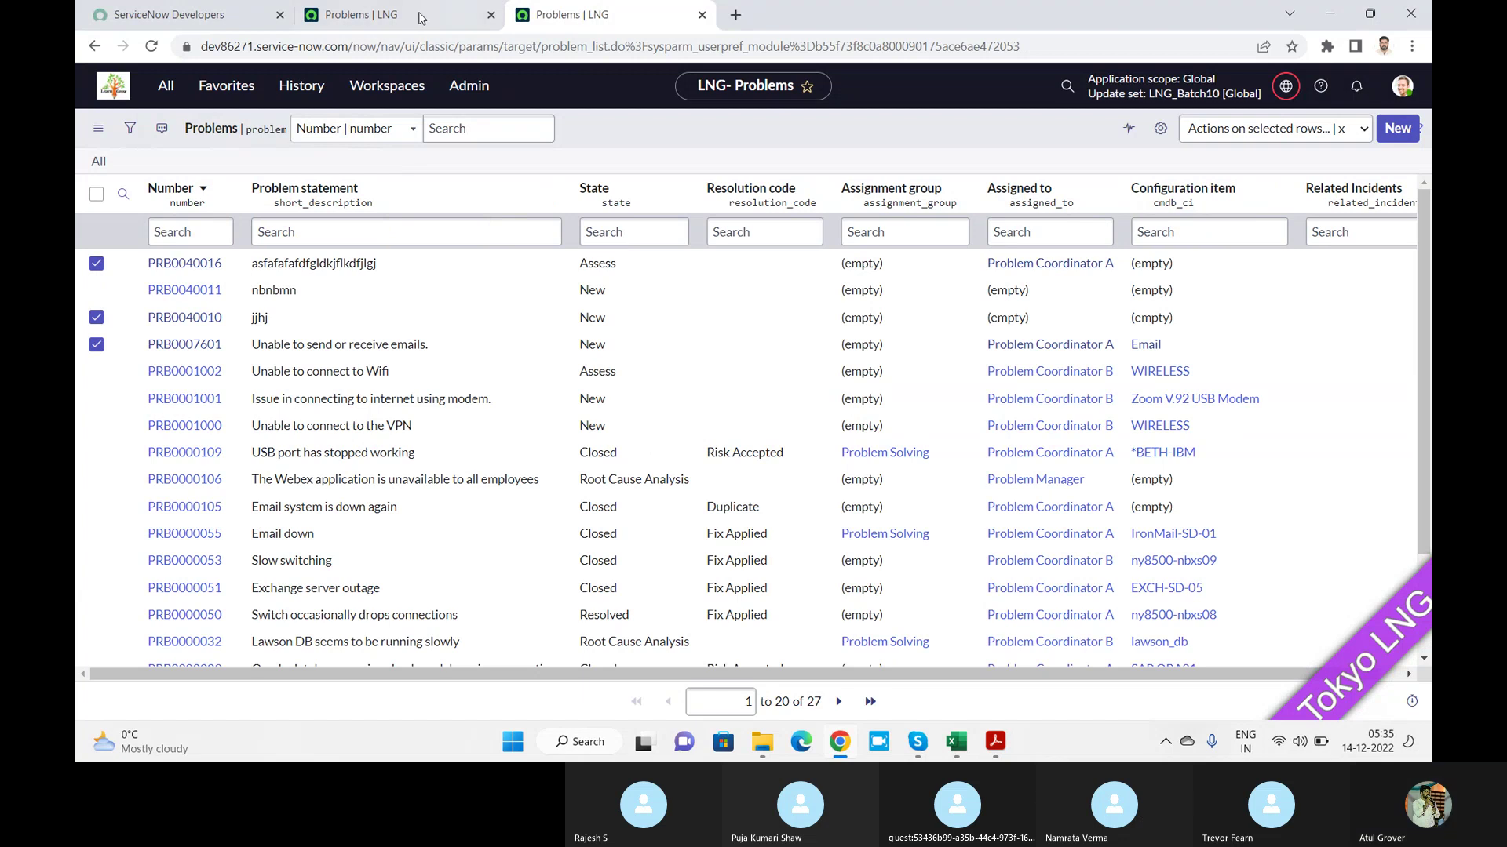
click(421, 17)
click(165, 85)
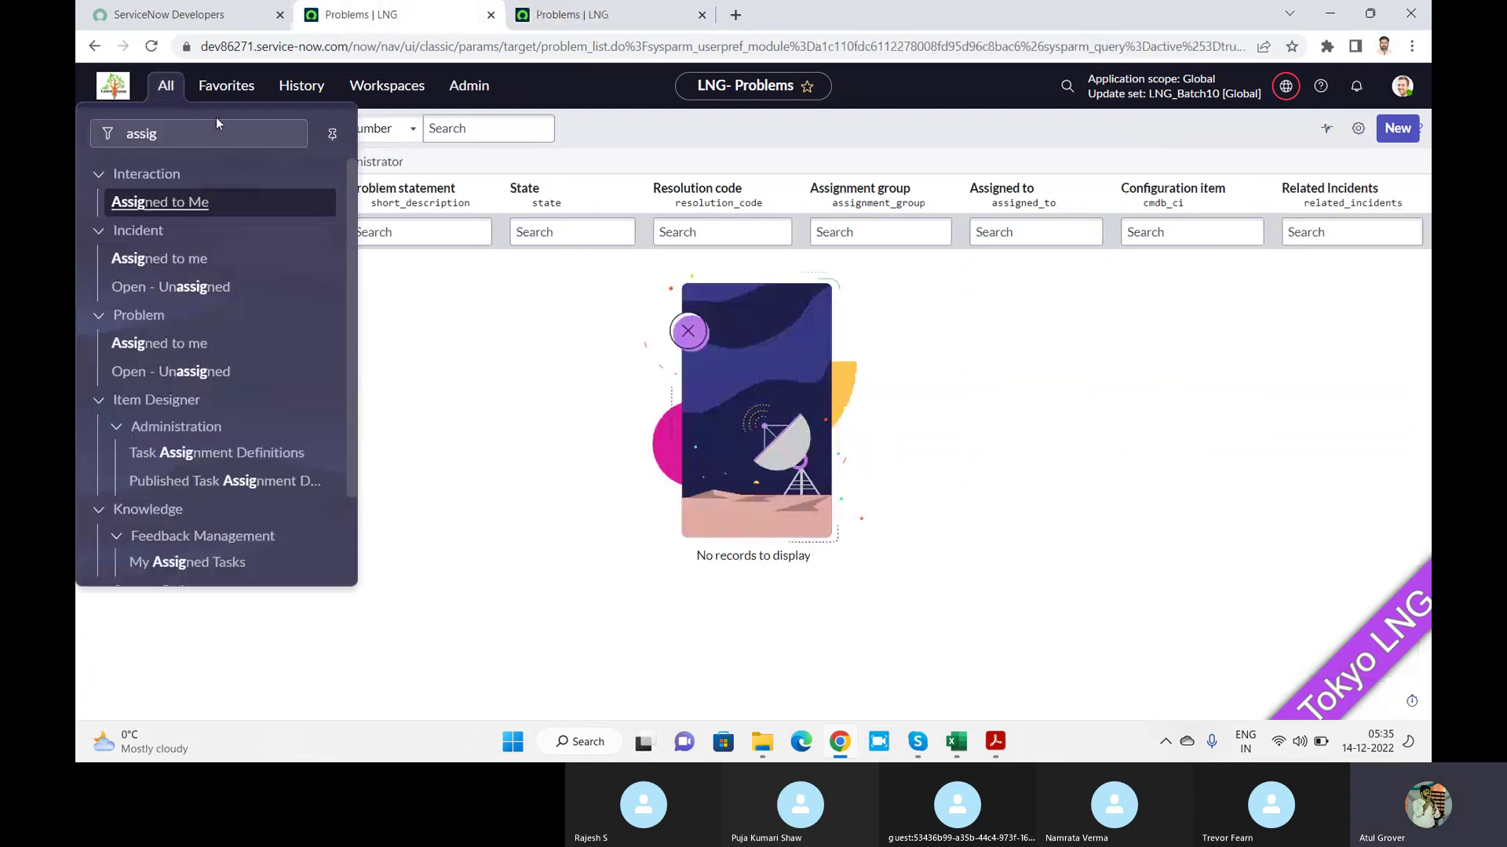
double_click(179, 135)
text(business)
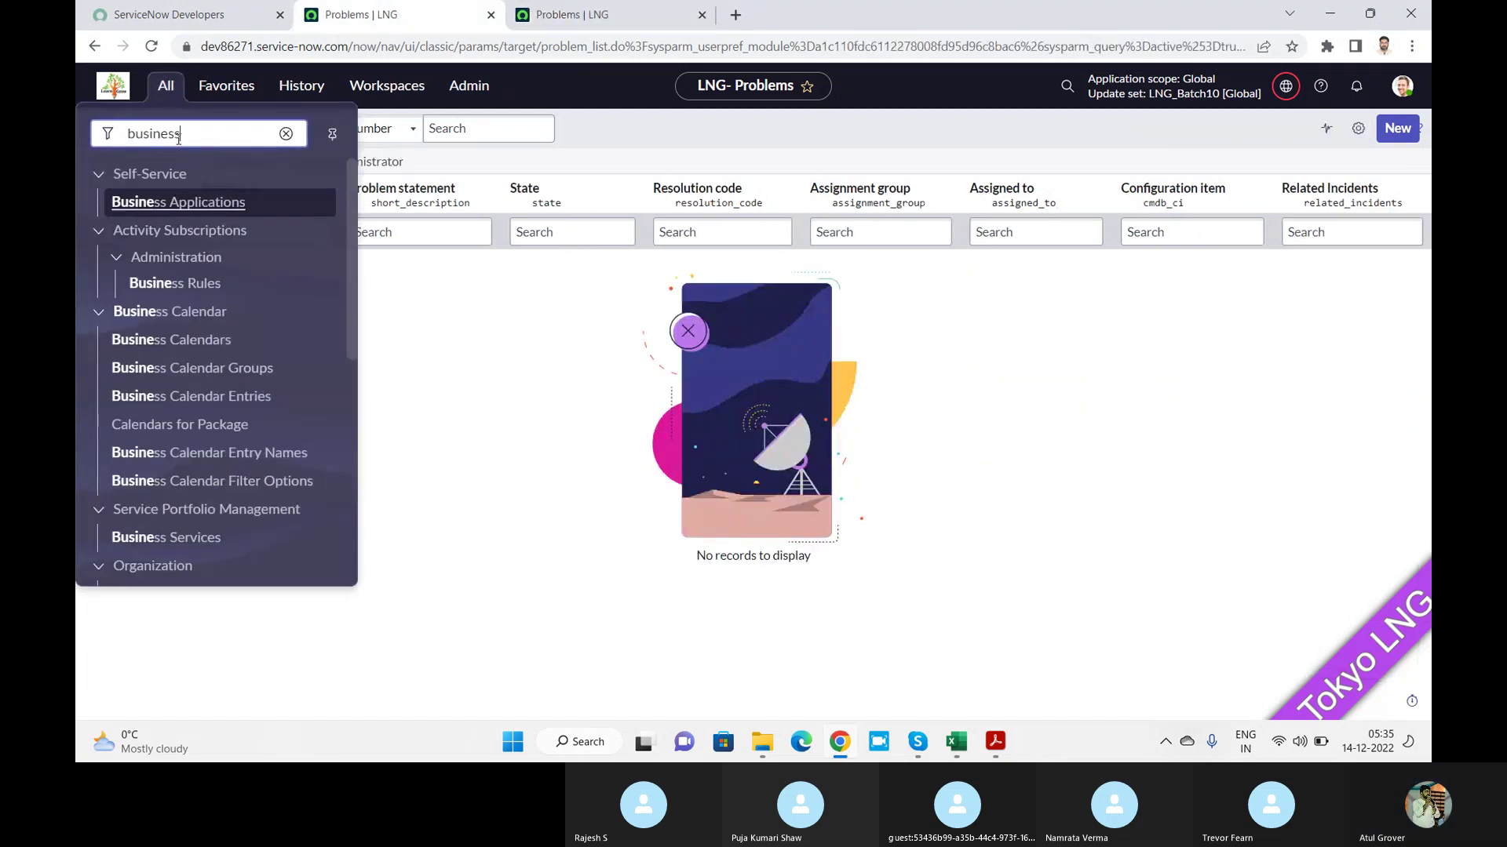
text( ru)
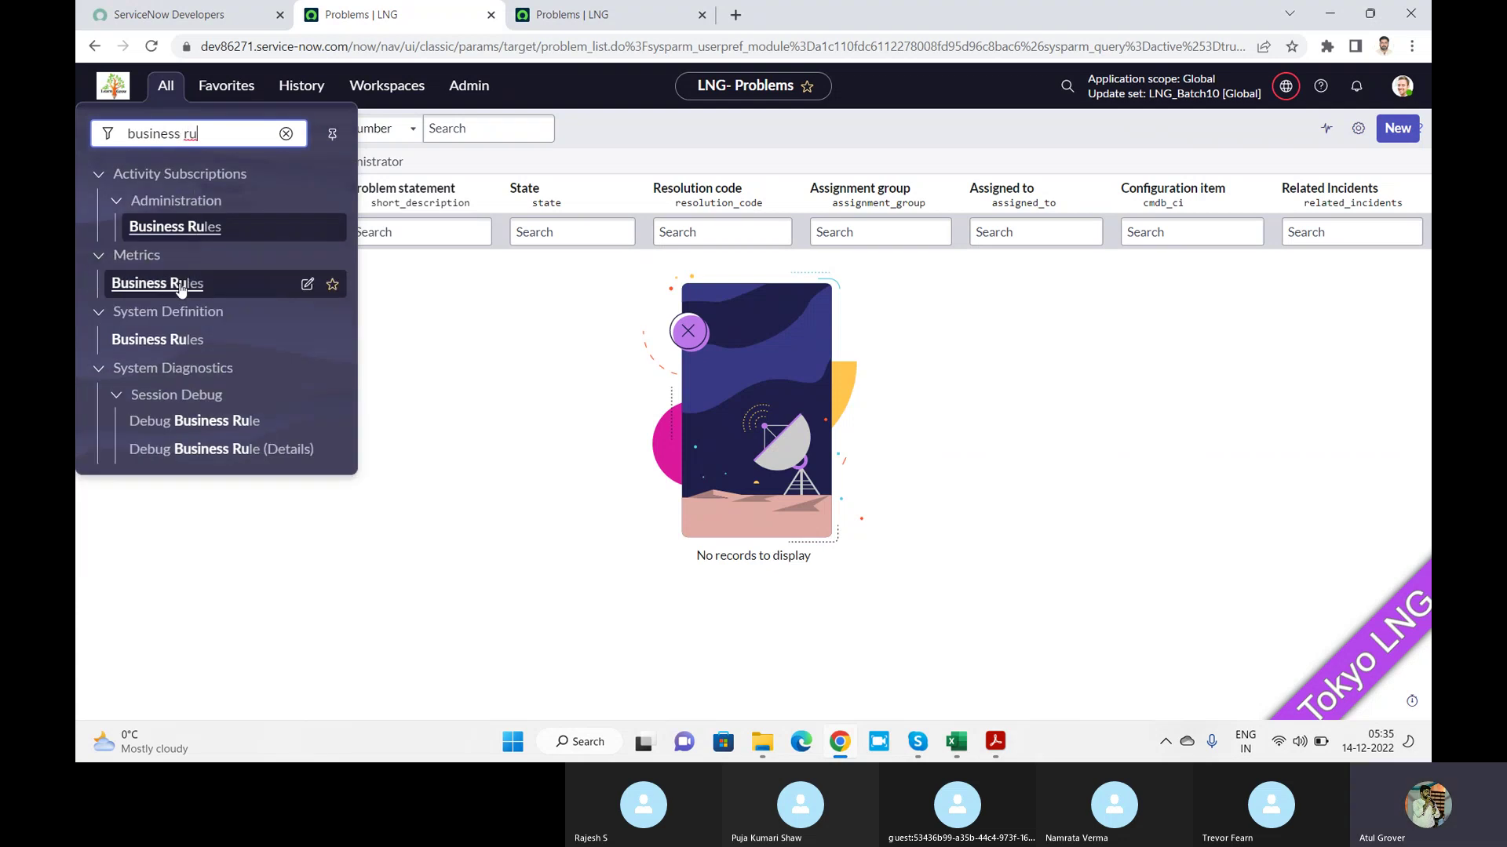
click(159, 351)
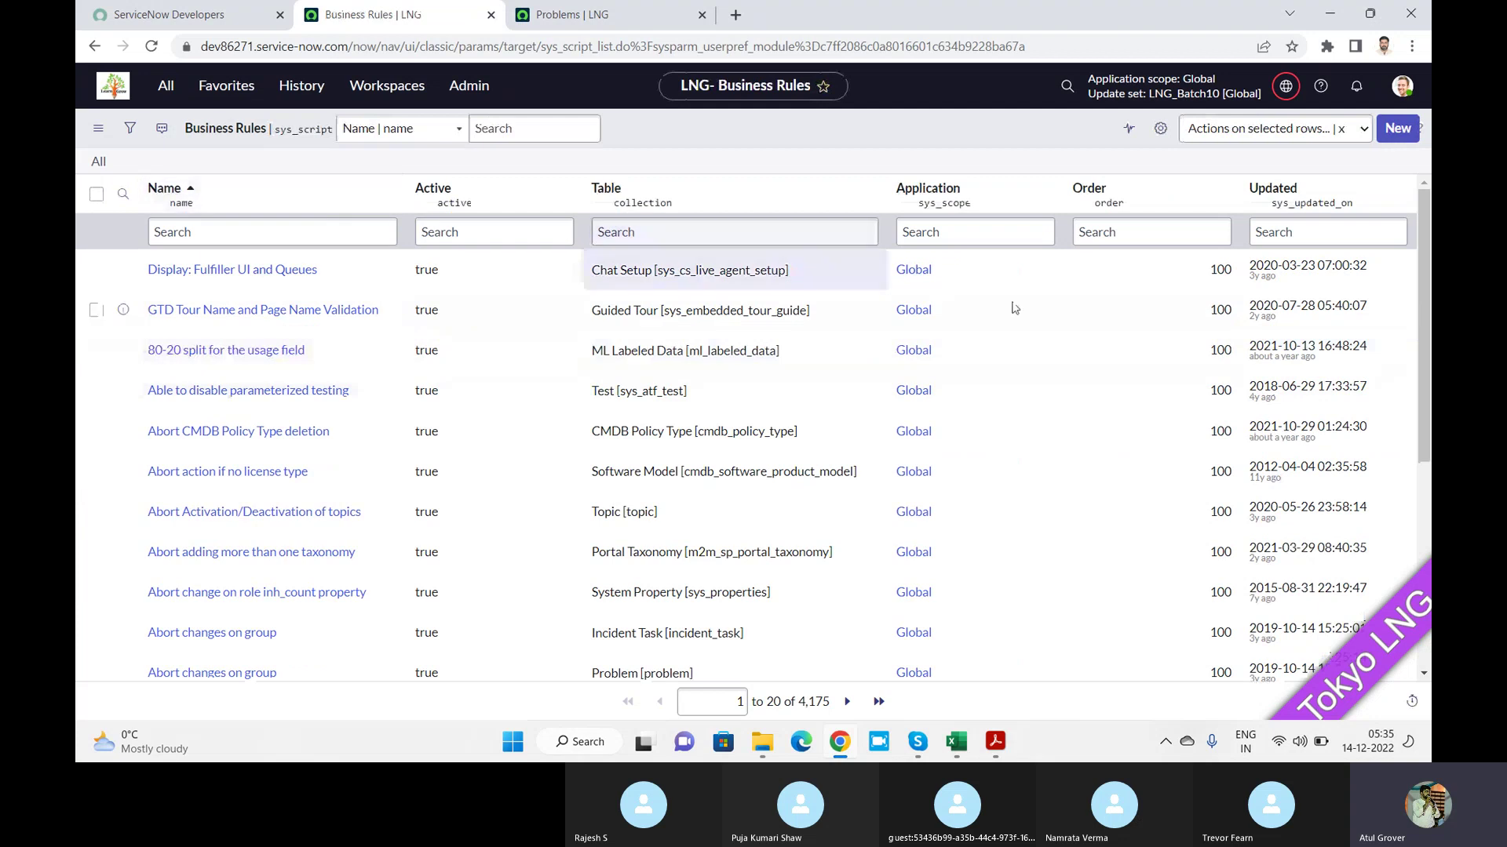
click(1281, 193)
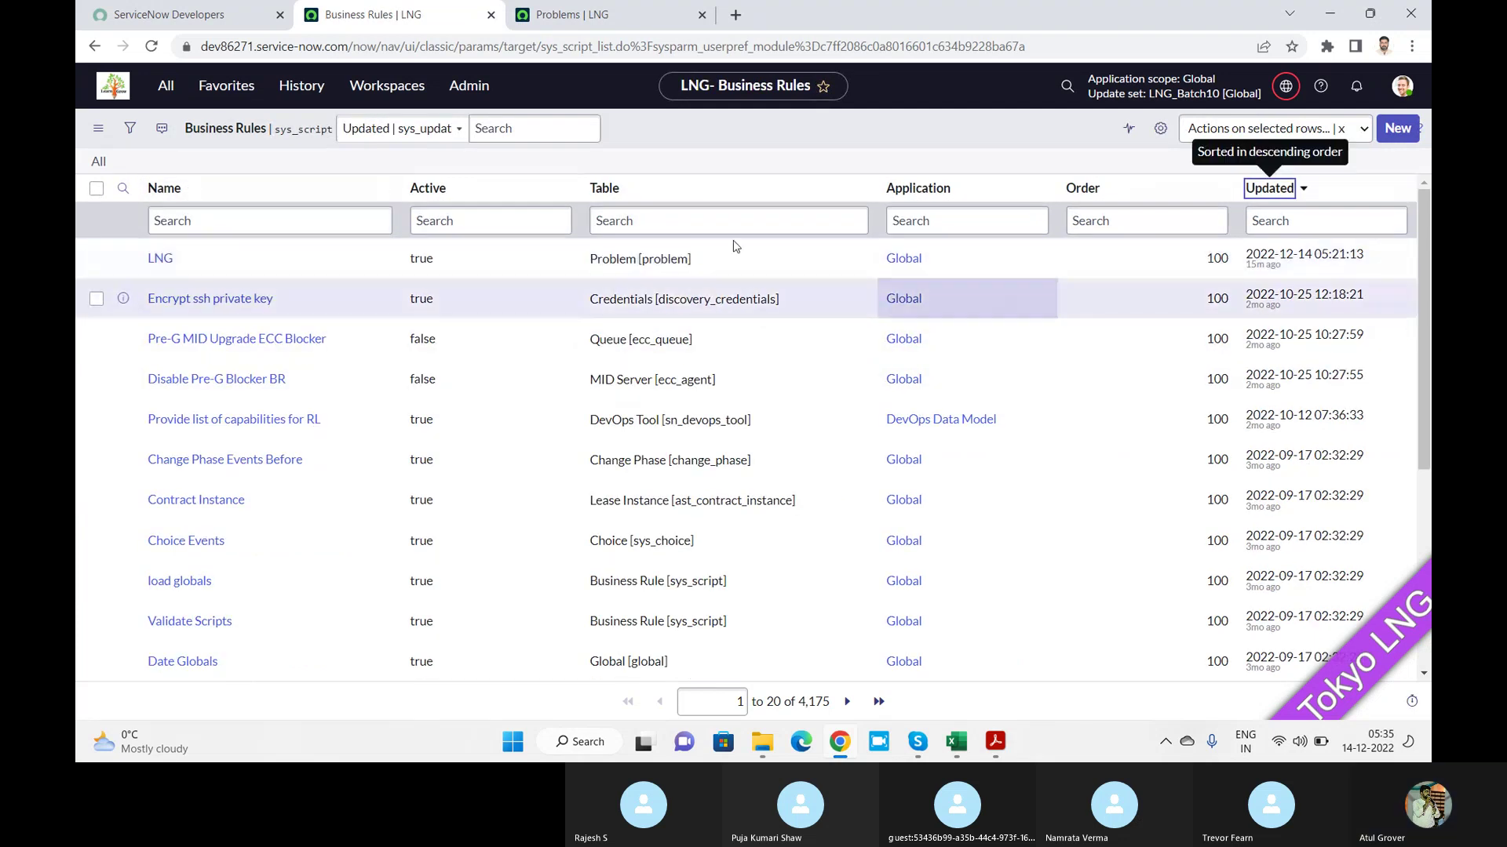
Open the LNG business rule, enable its Advanced option, look over its field value actions and show the advanced script
click(160, 259)
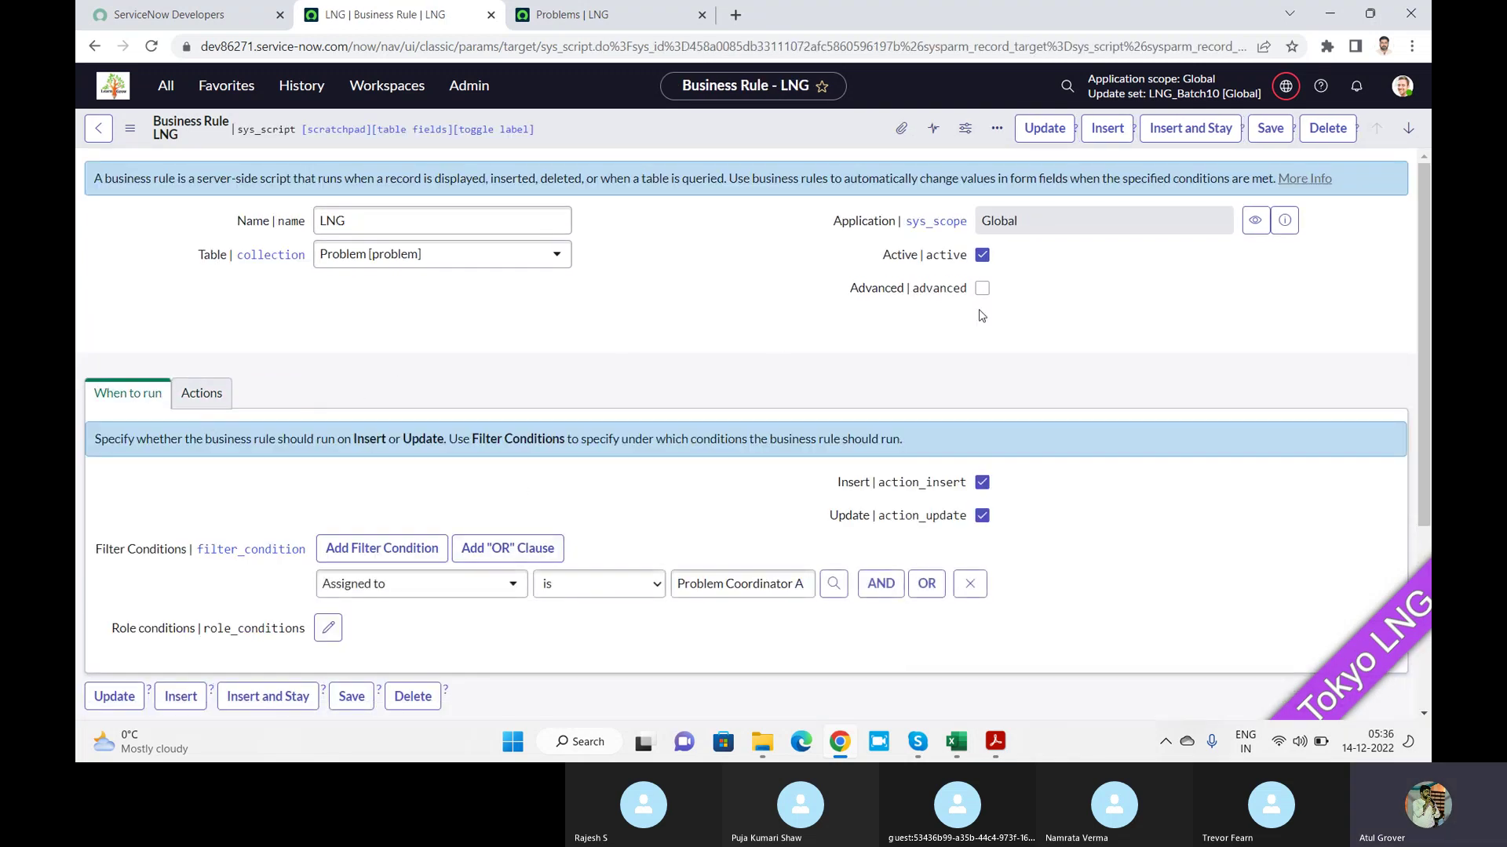
click(981, 288)
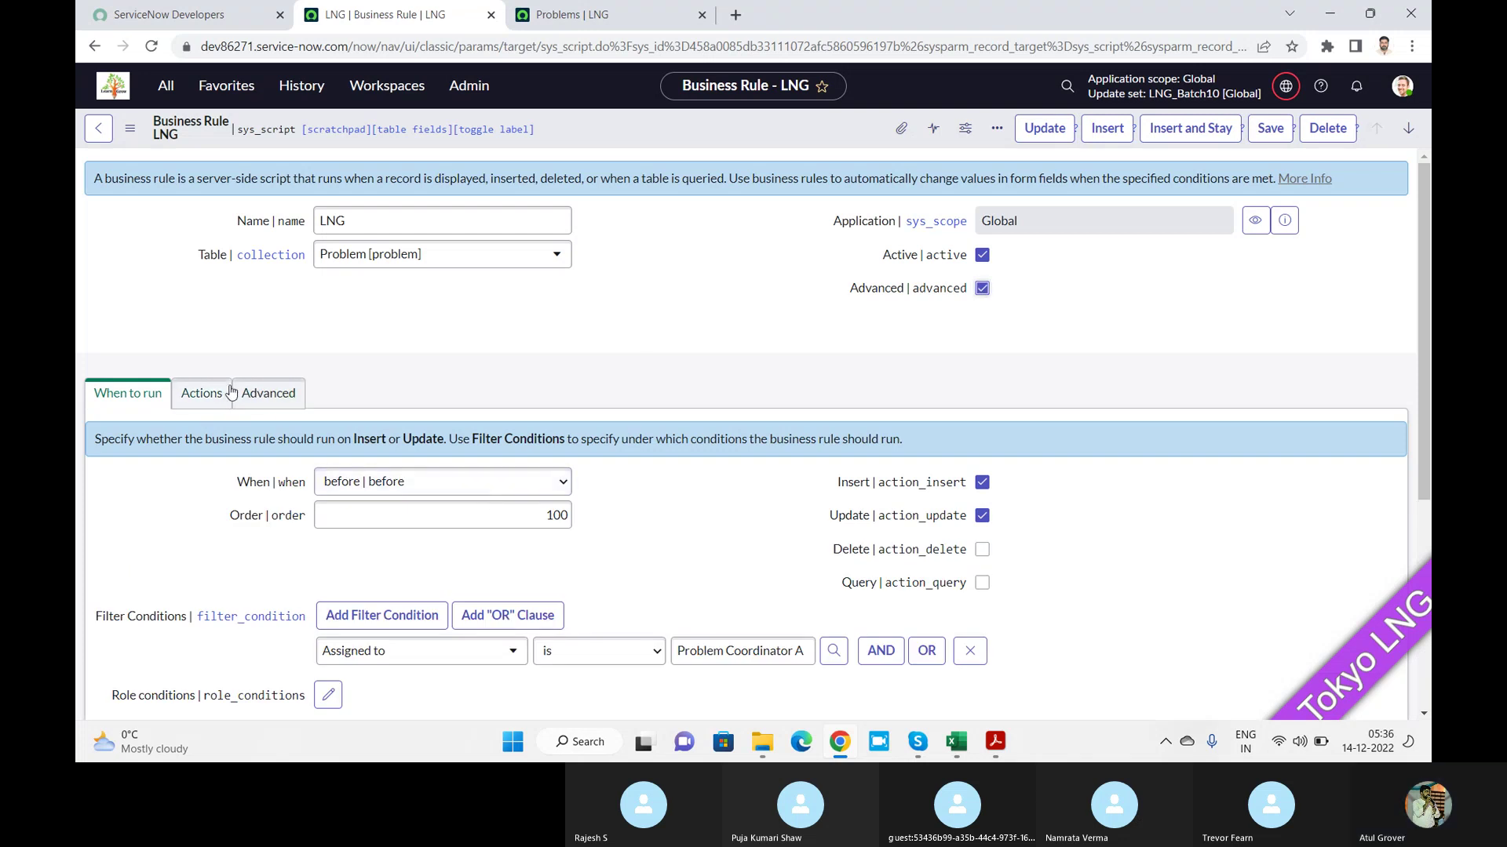
click(201, 394)
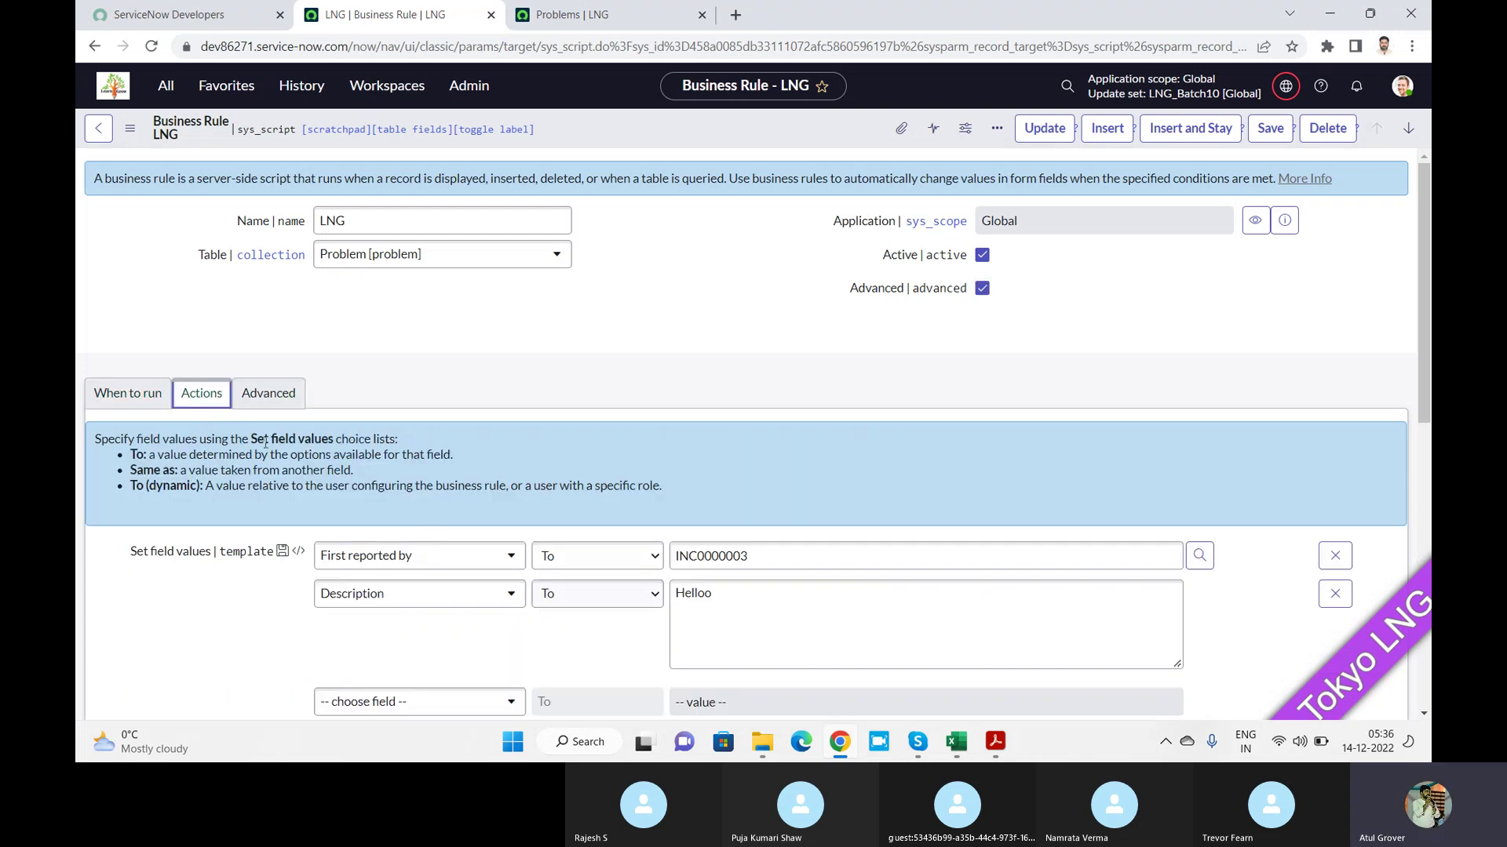
click(287, 392)
Begin the statement "current.assignment_group = gs.ge" on a new line below the script's placeholder comment, choosing assignment_group from the suggestions
click(541, 521)
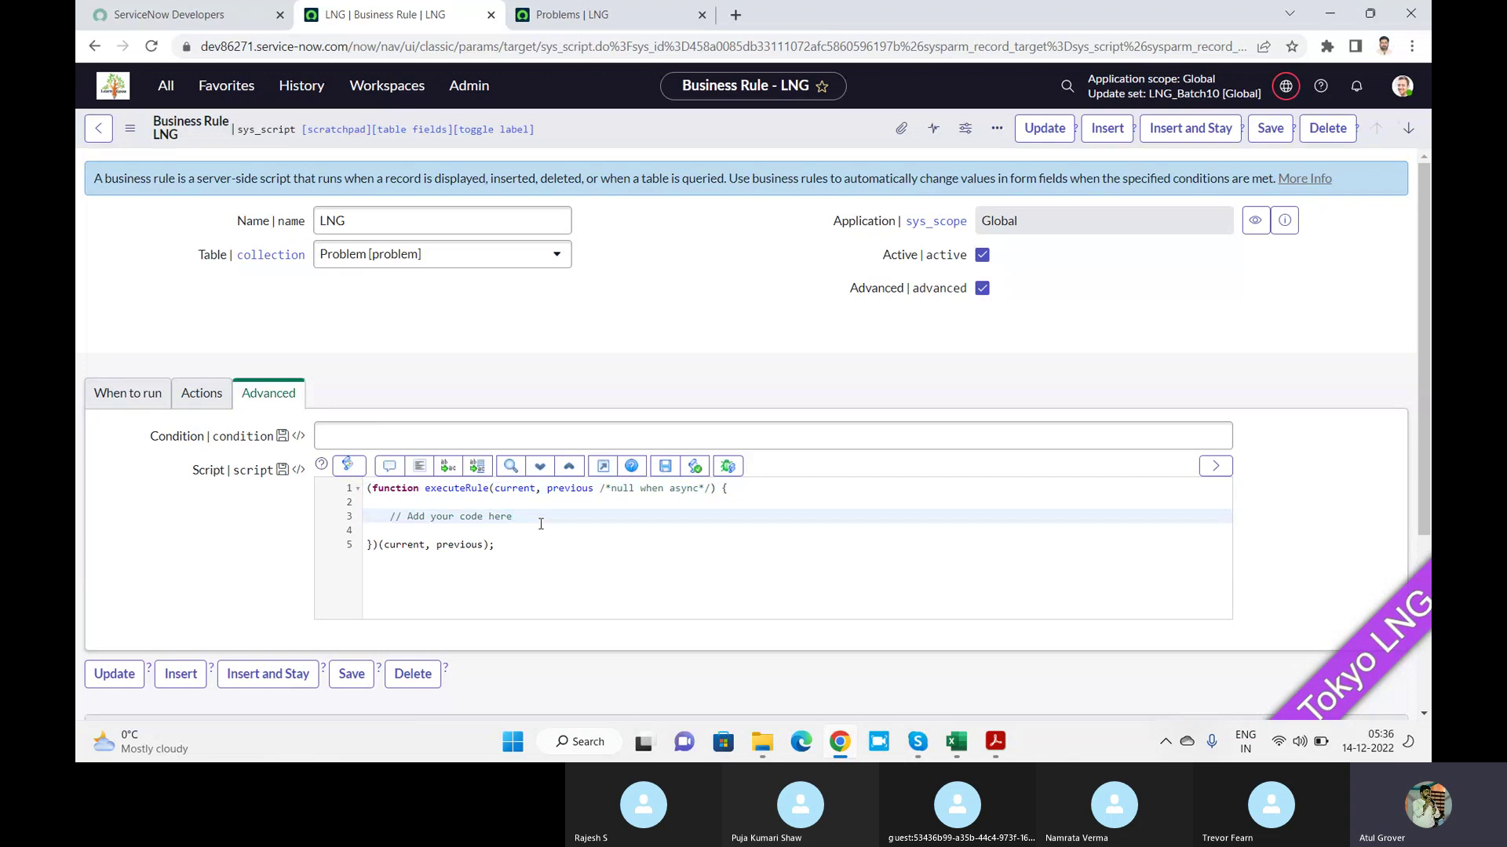
key(Return)
text(cutr)
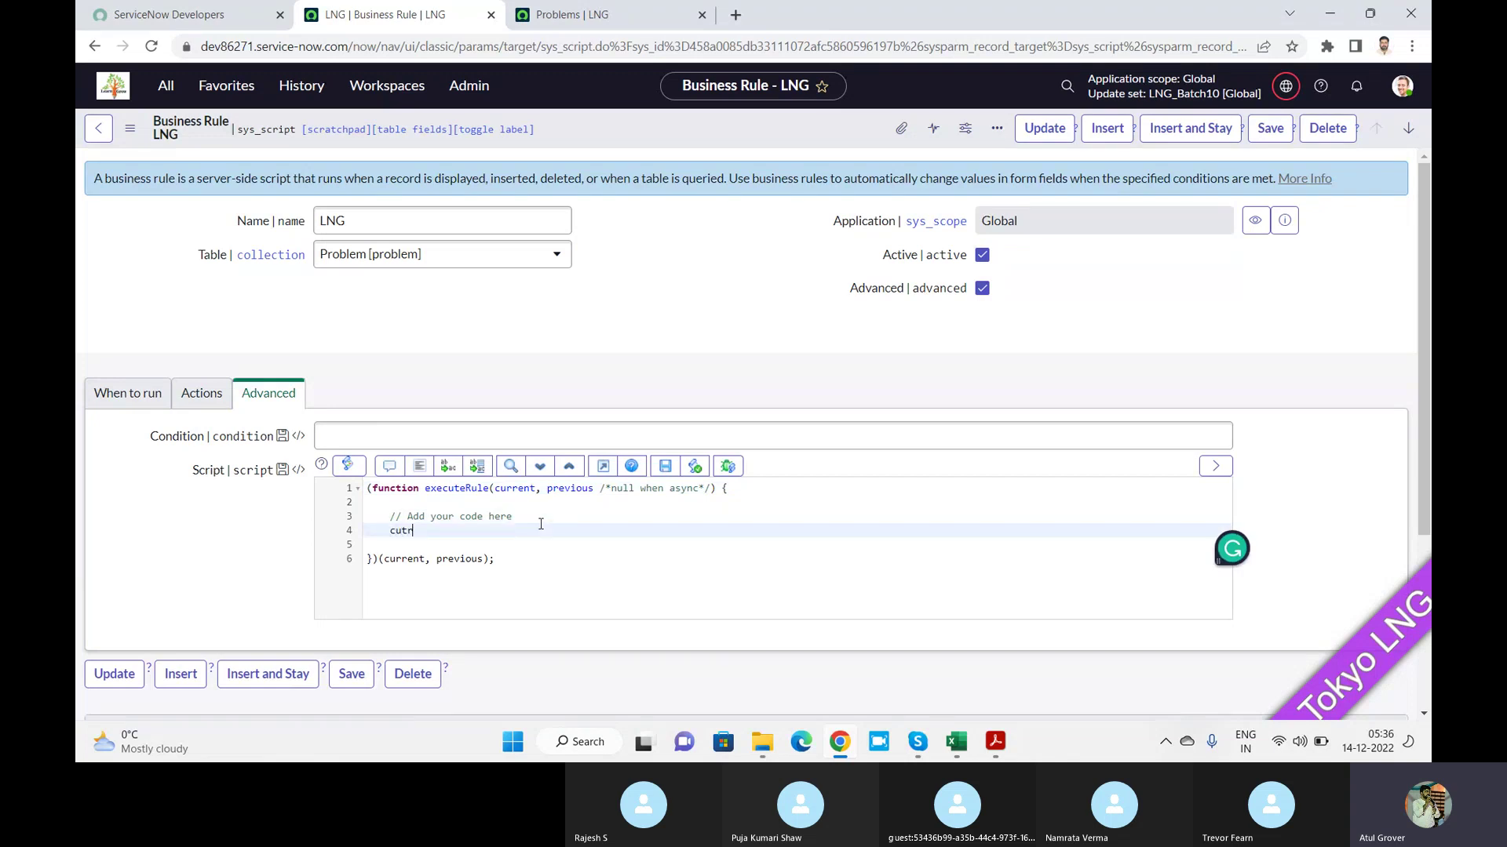
key(BackSpace)
key(BackSpace)
text(rren)
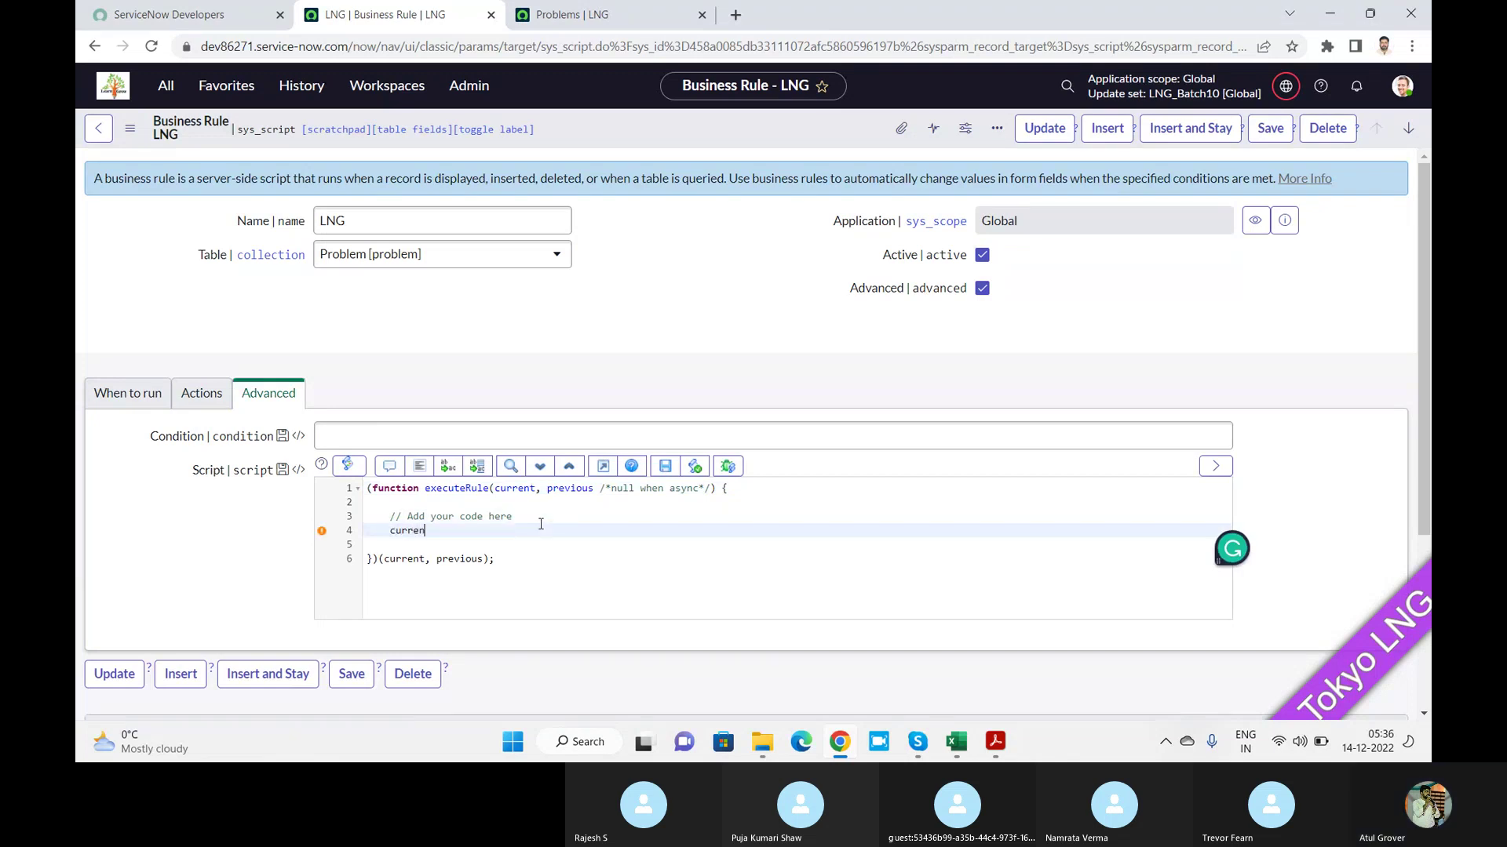
text(t)
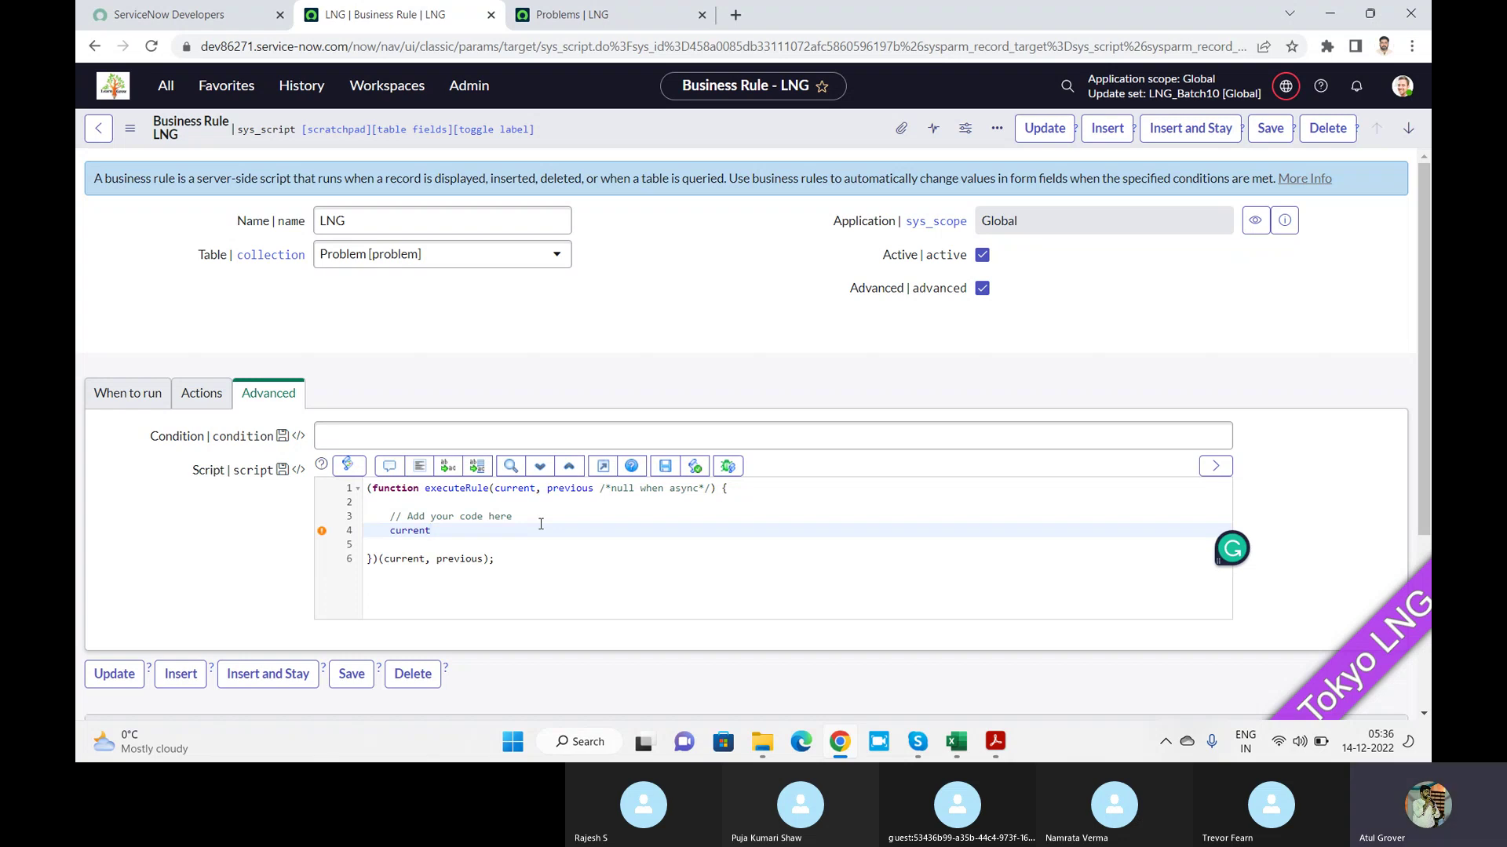
text(.)
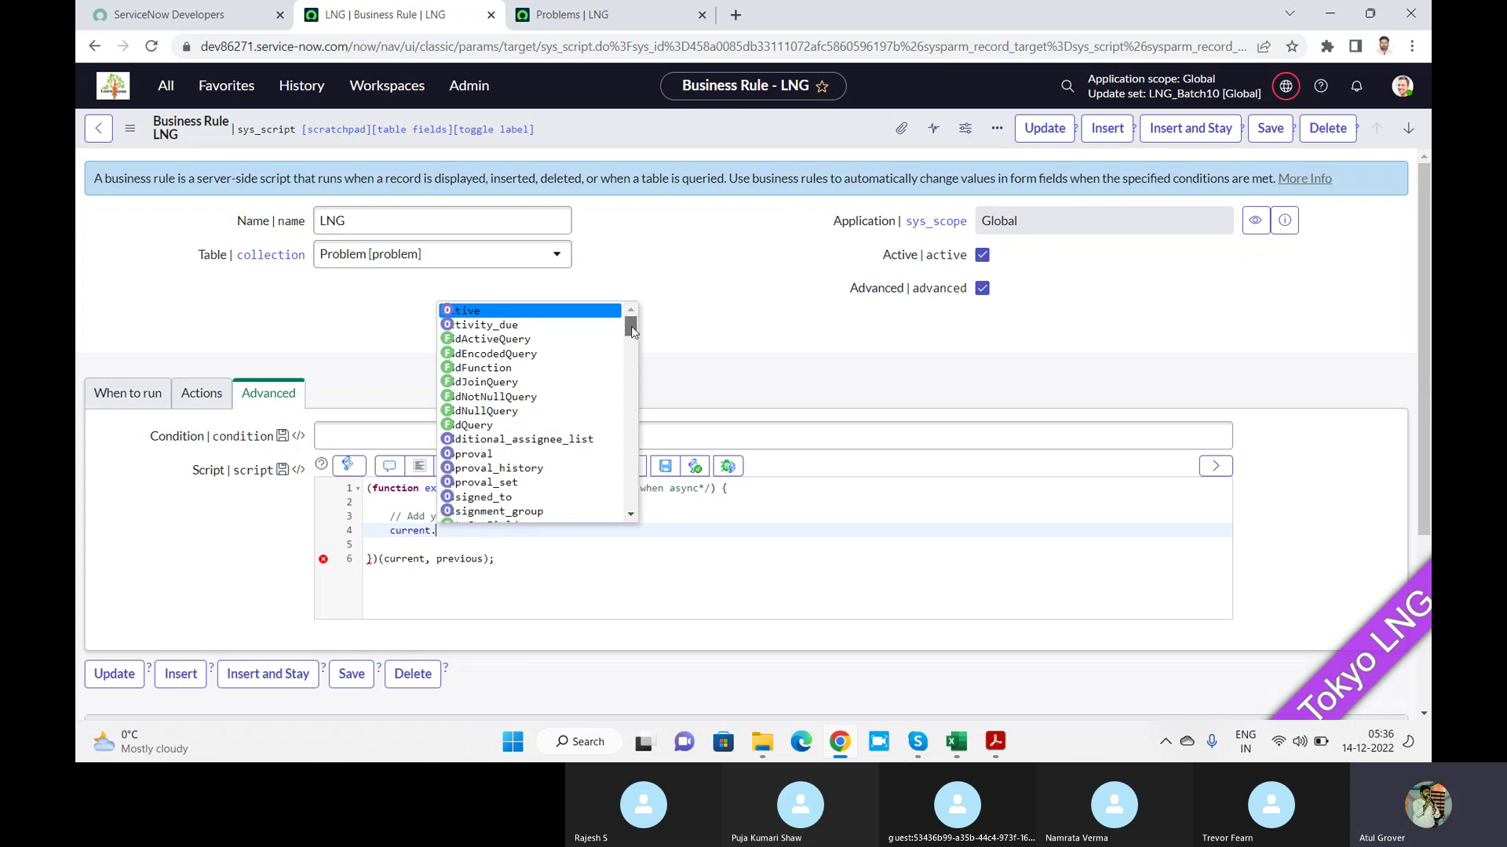
drag(630, 327, 631, 342)
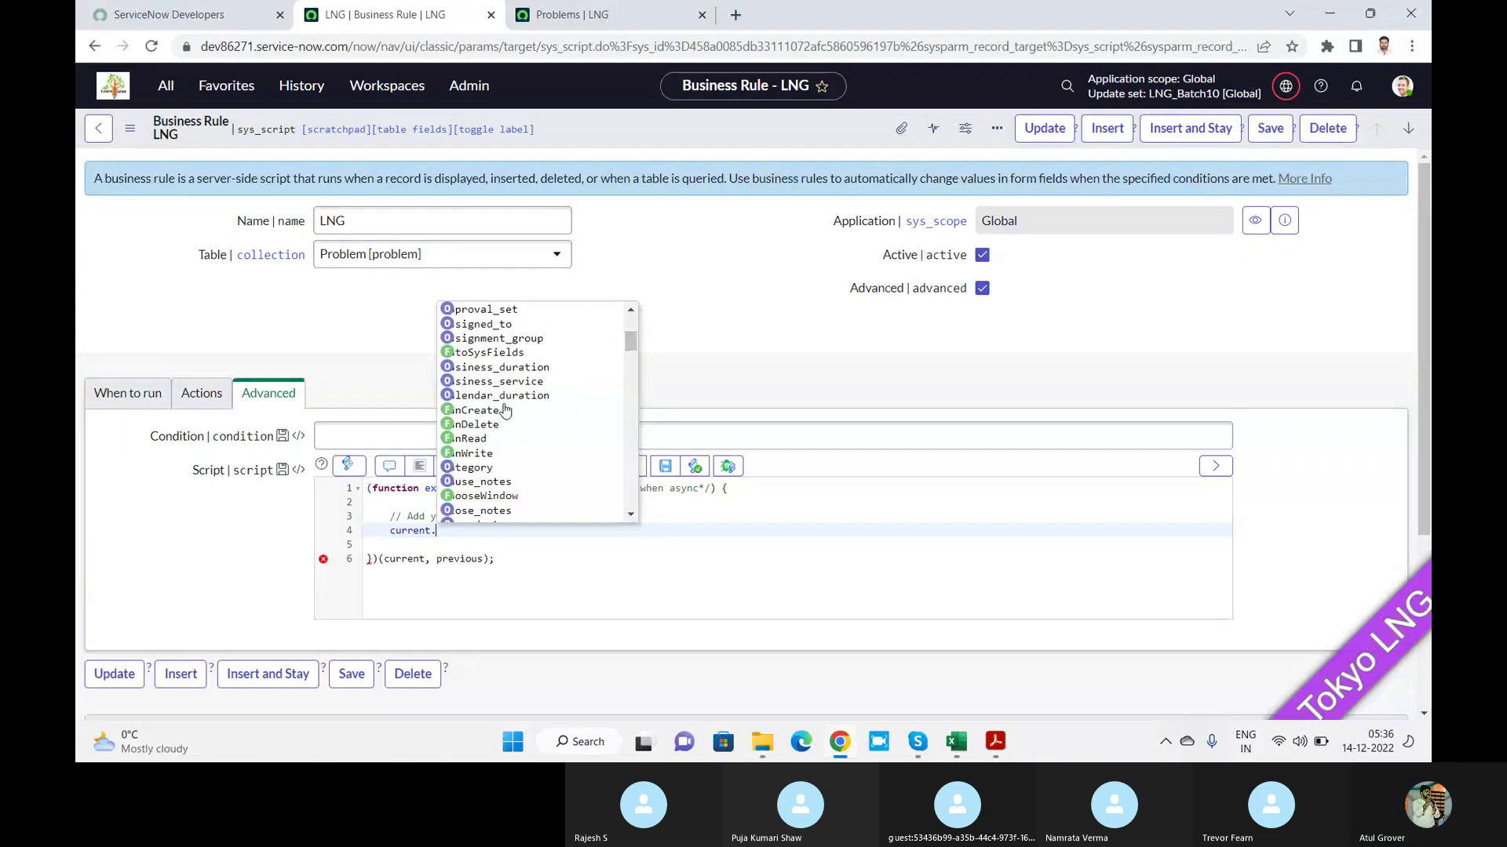
click(498, 343)
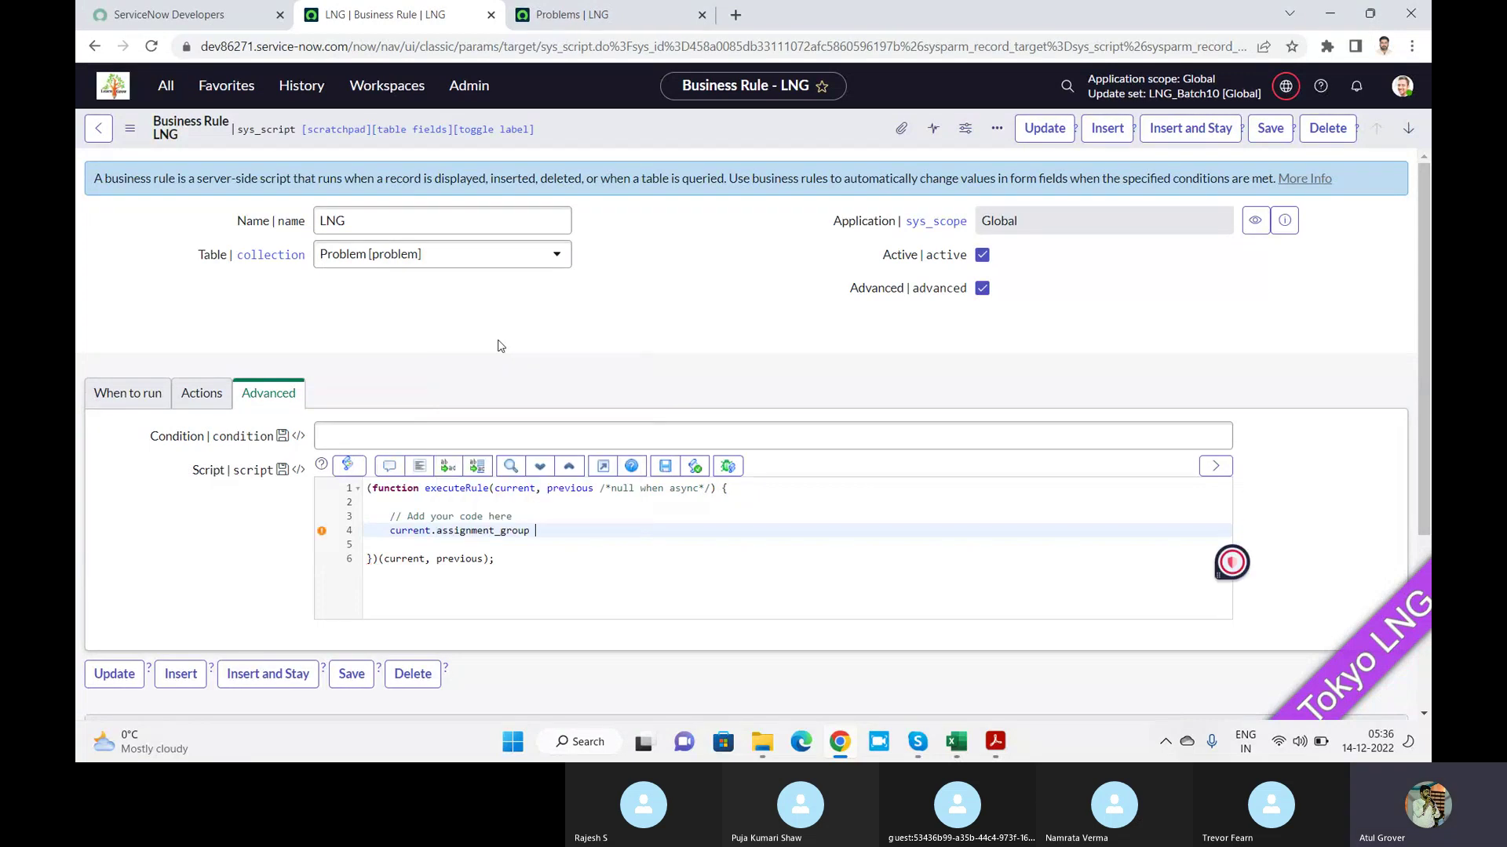
text(= gs.)
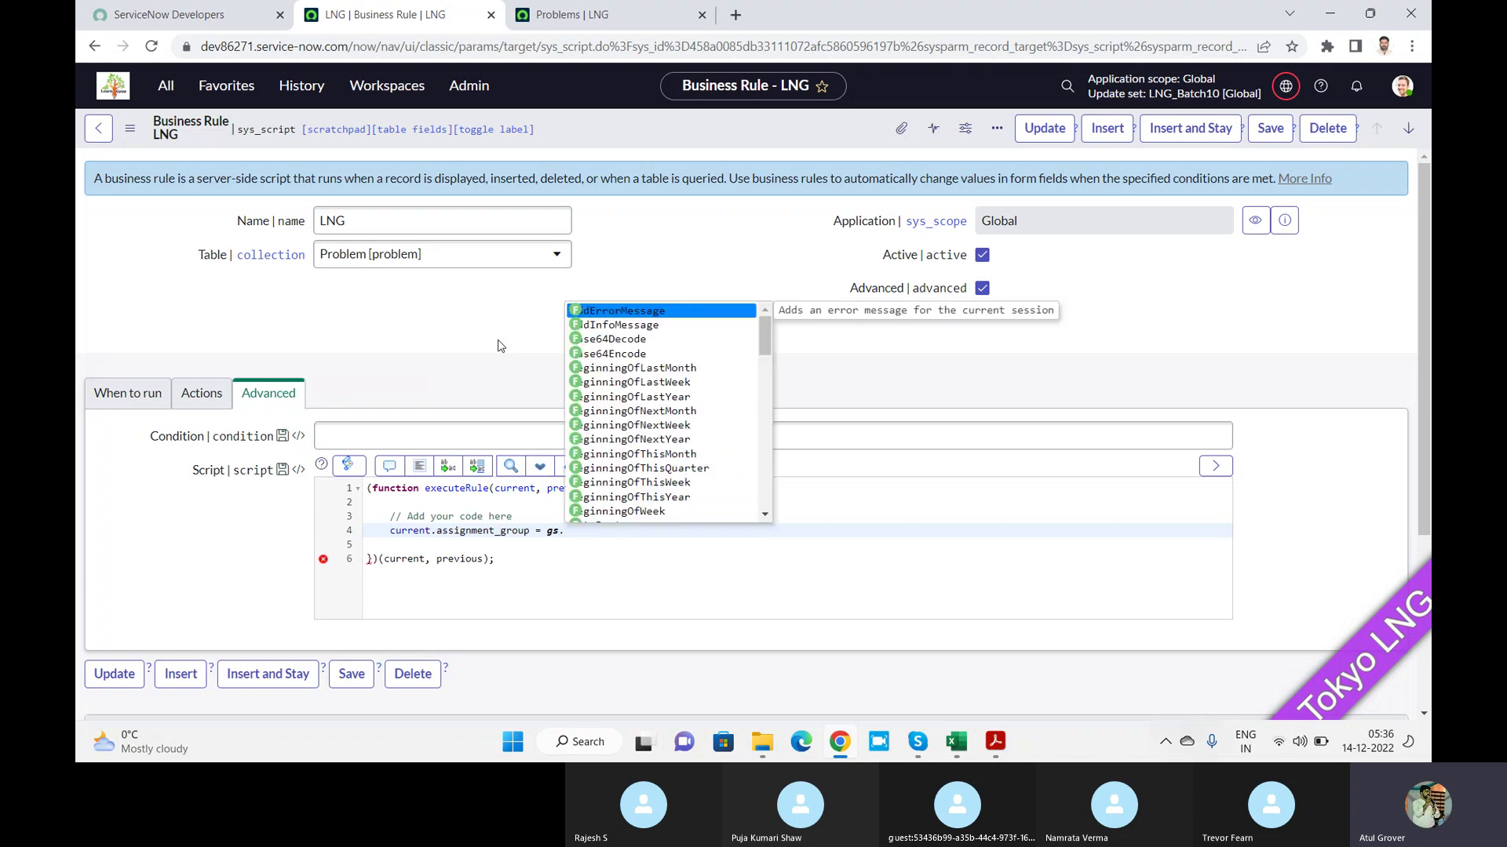
text(ge)
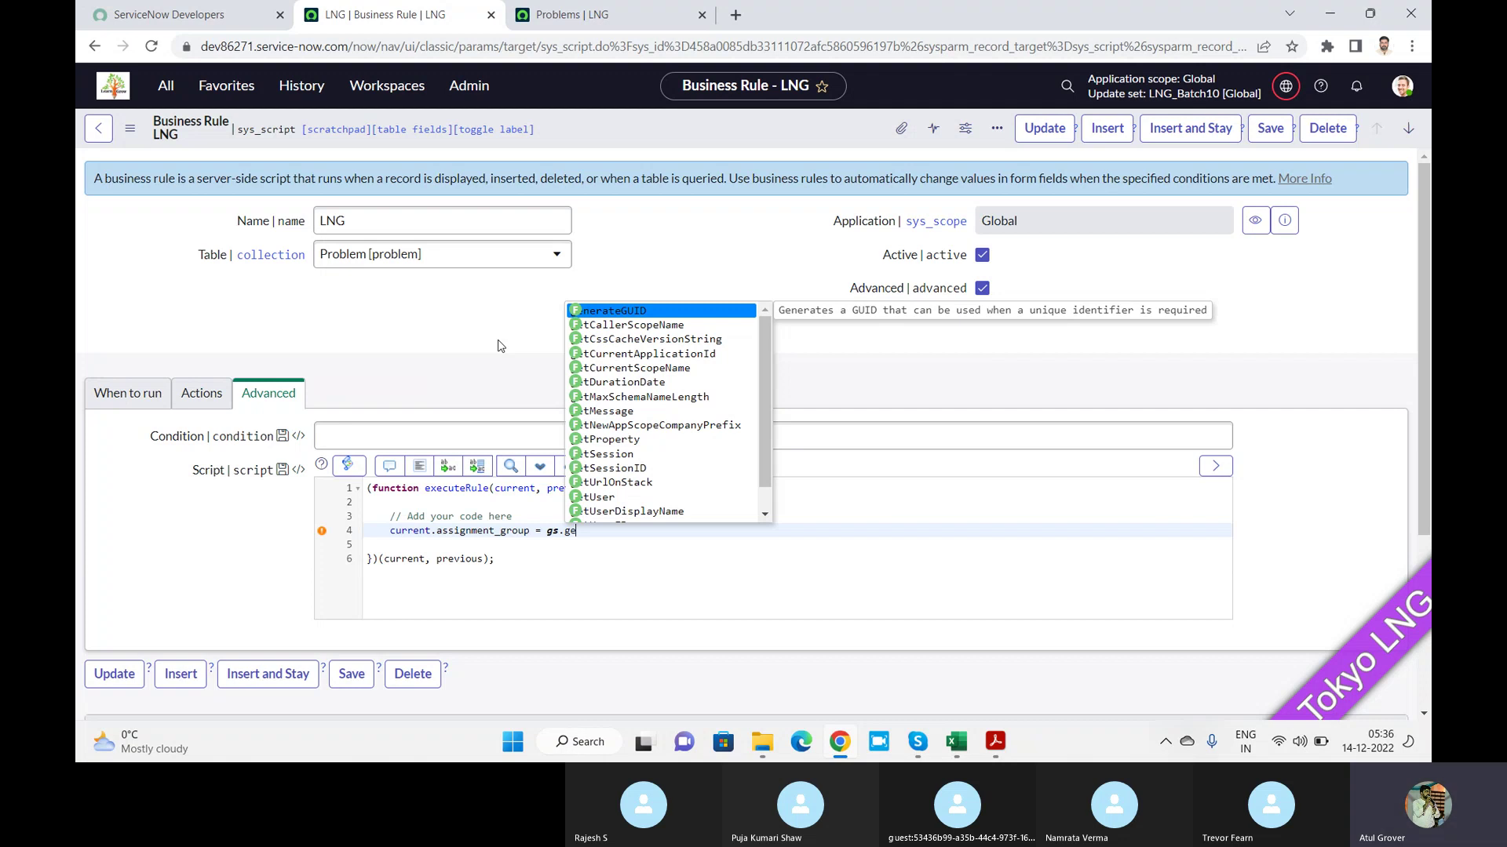
Check the scripting PDF's code that assigns the incident to the logged-in user, and switch to the Skype call
key(alt+Tab)
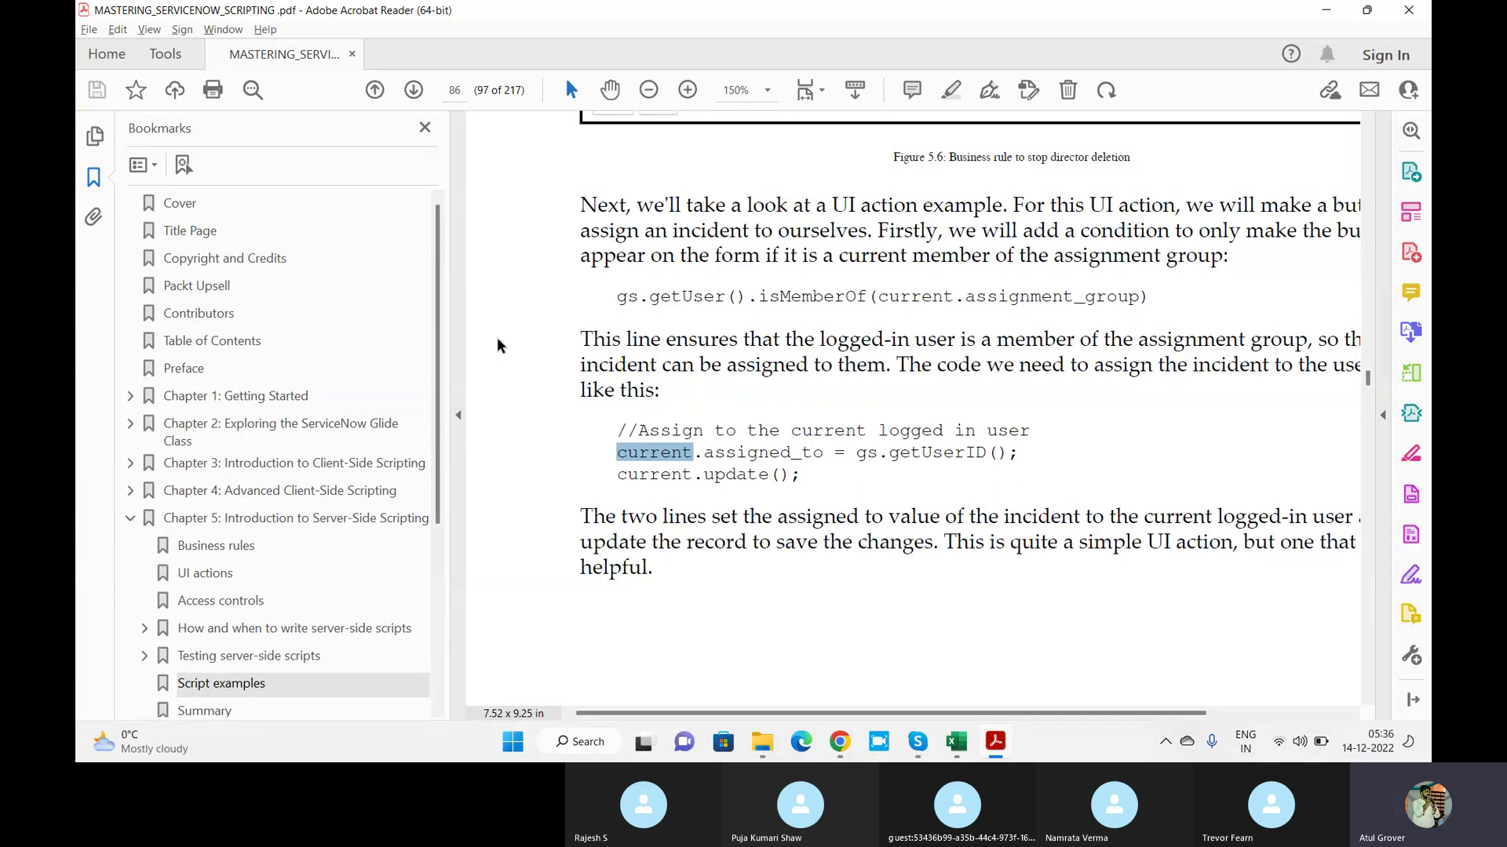
key(alt+Tab)
key(alt+Tab)
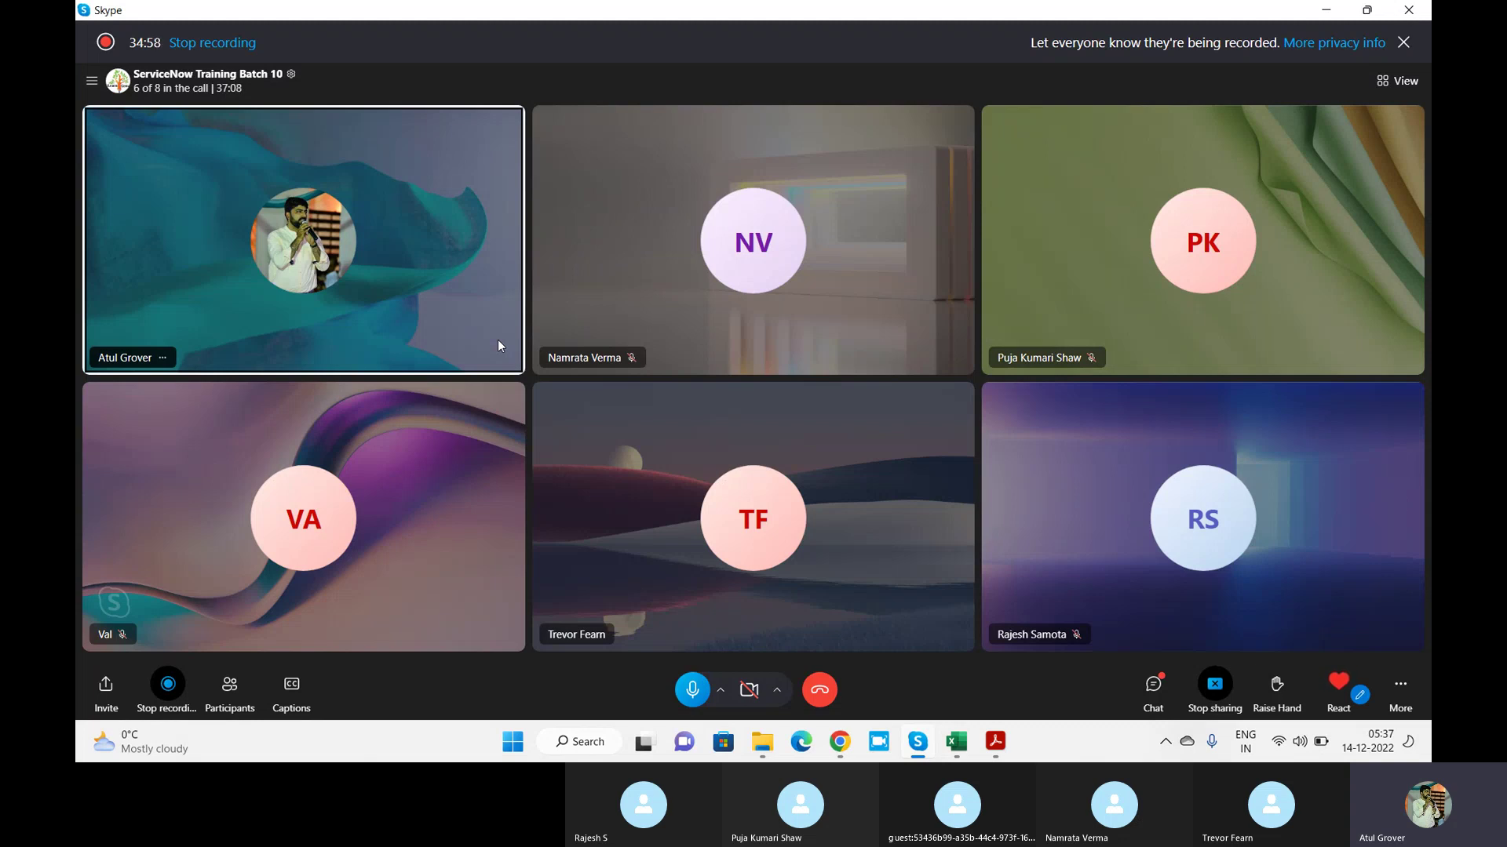
Switch to the ServiceNow instance in Chrome and open a new record form from the Problems list
key(alt+Tab)
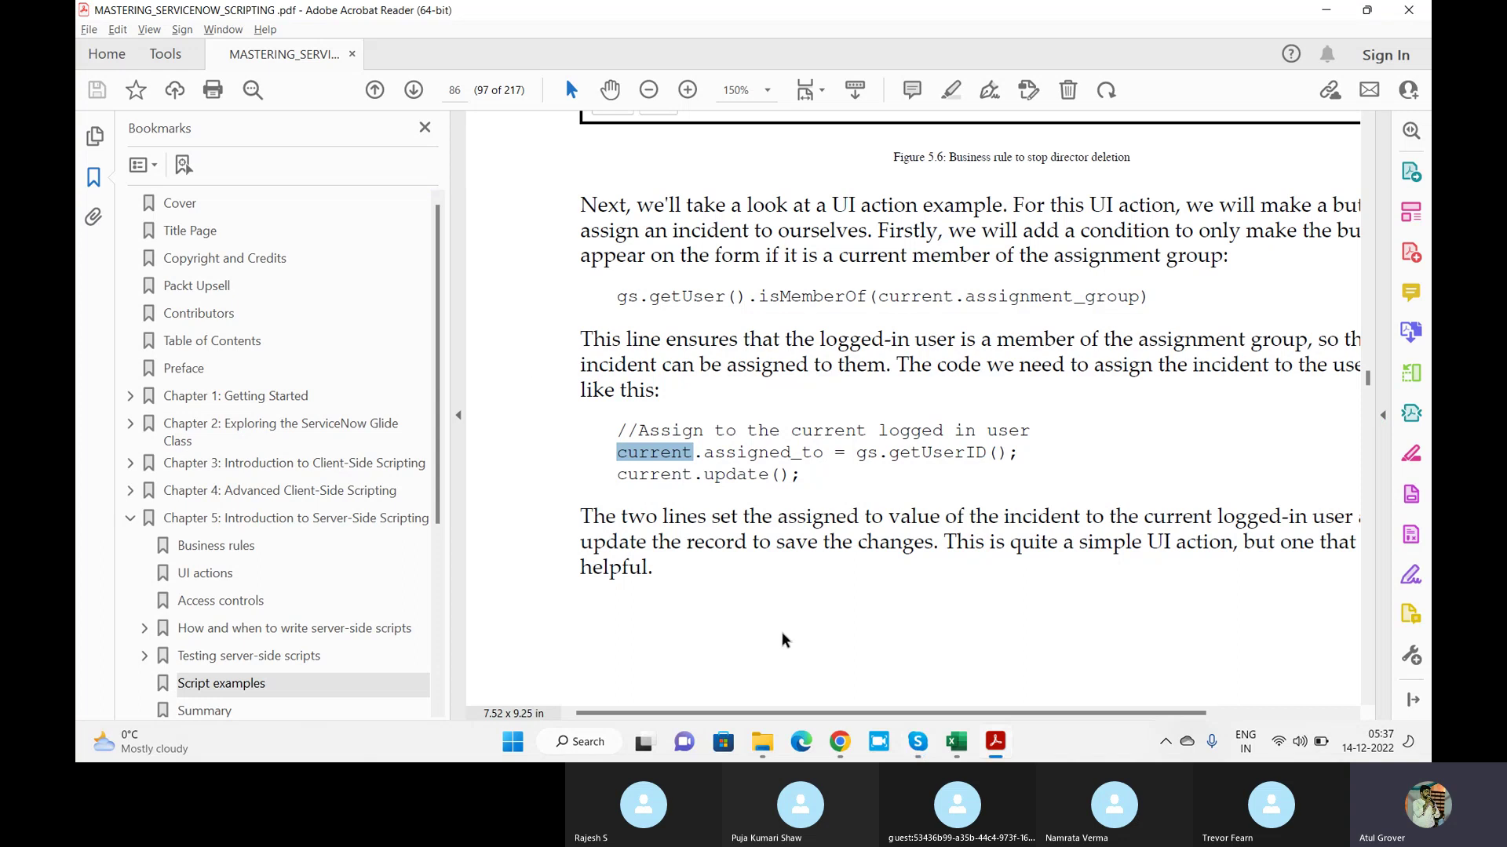
click(841, 743)
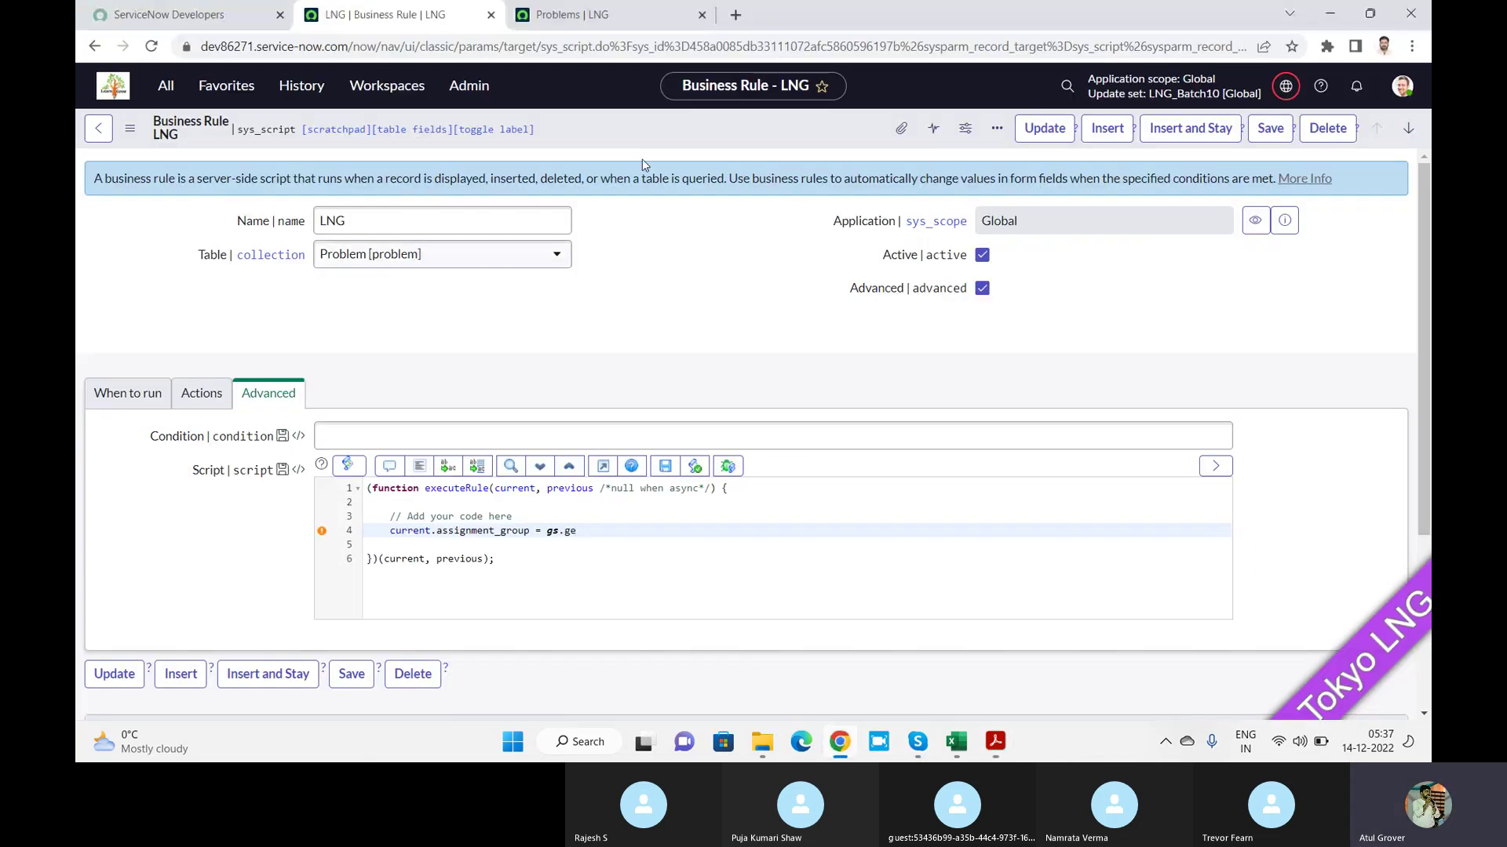
click(666, 23)
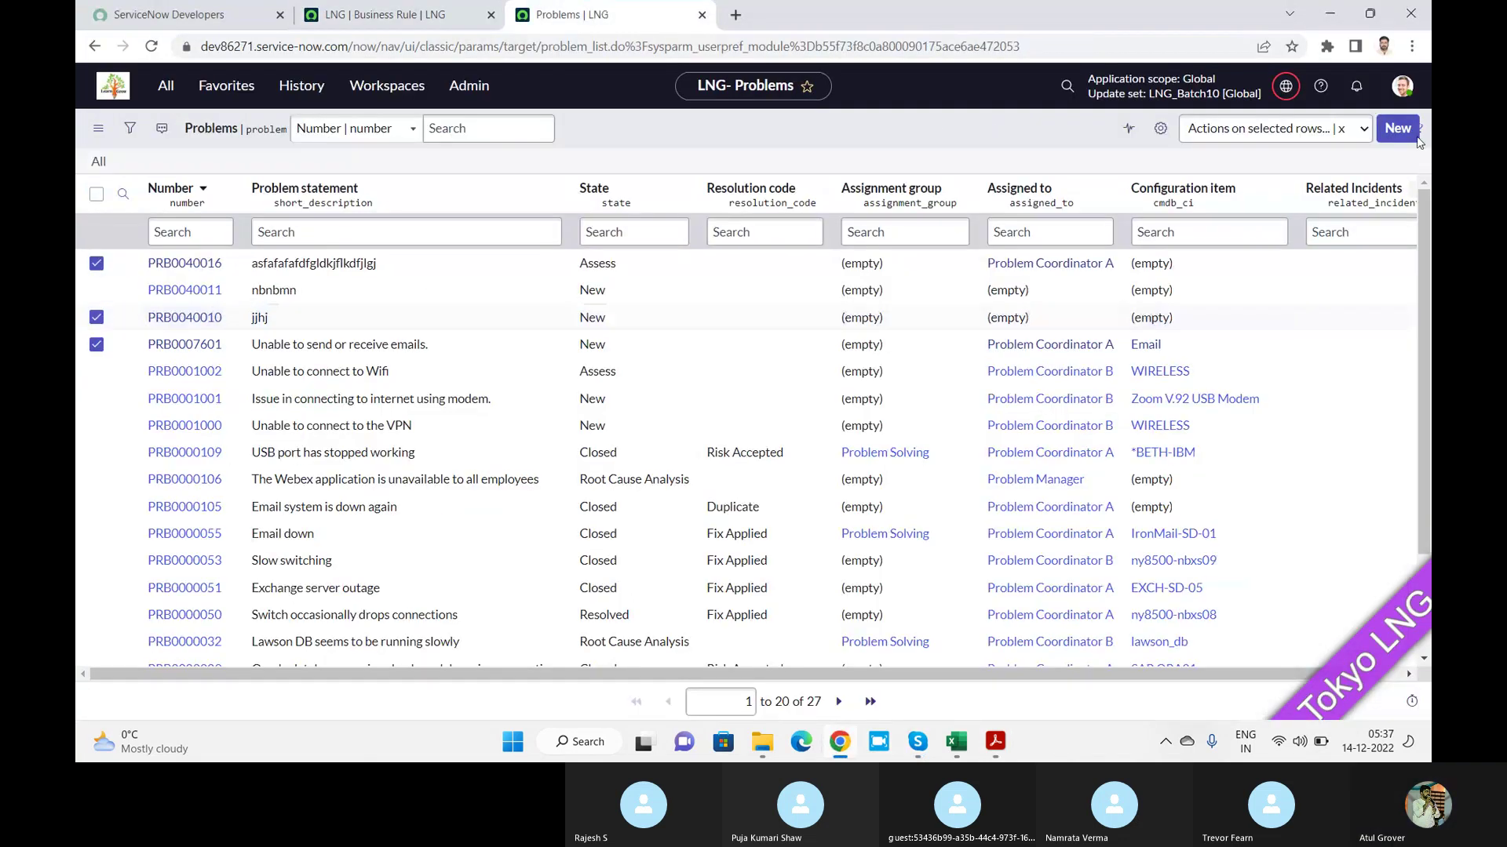
click(1406, 131)
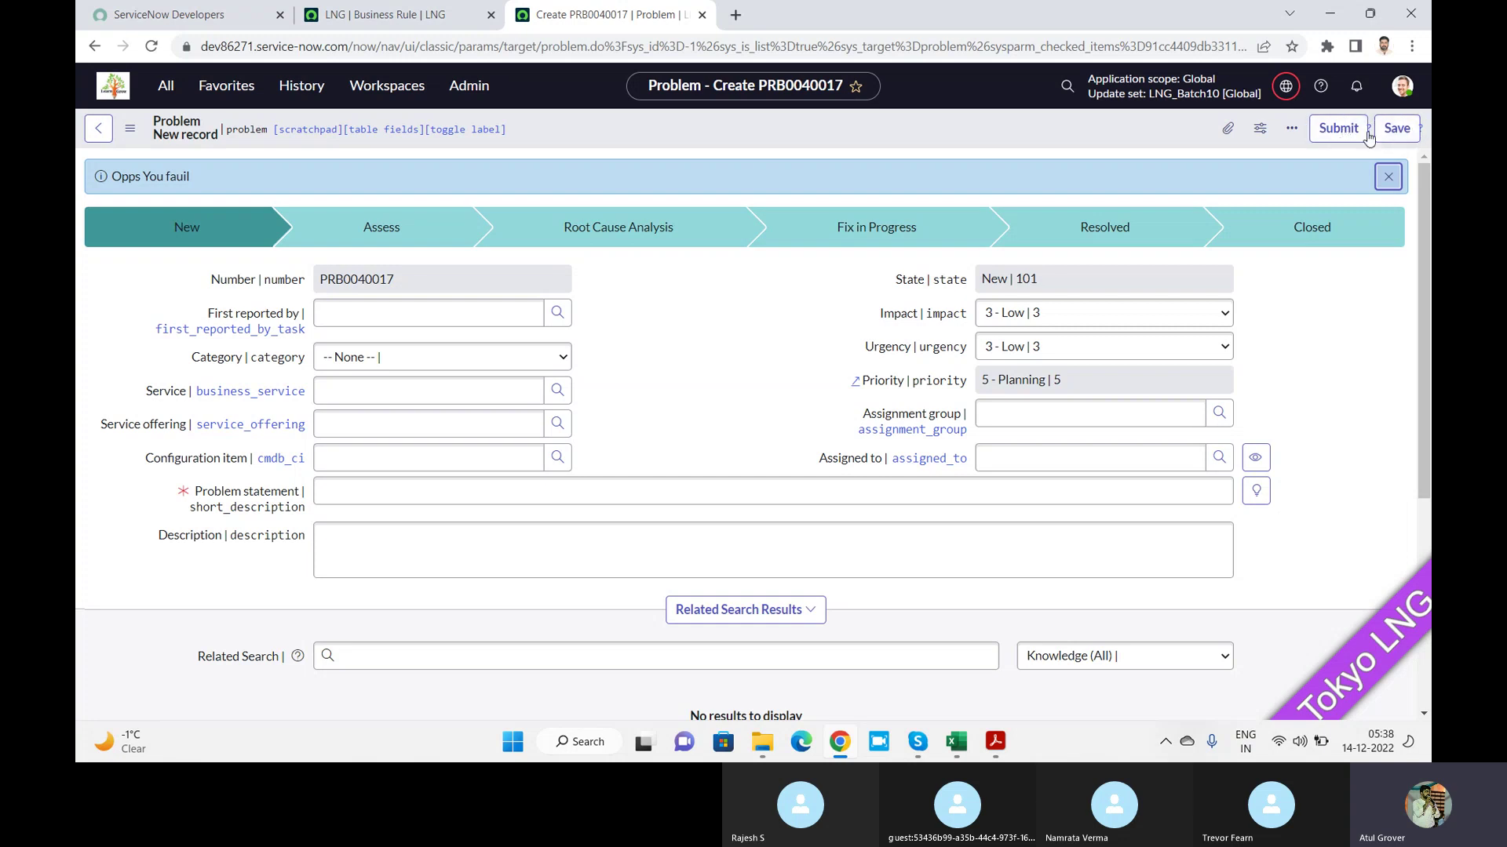
Examine the new Problem form's header buttons and the options in its context menu
right_click(1006, 144)
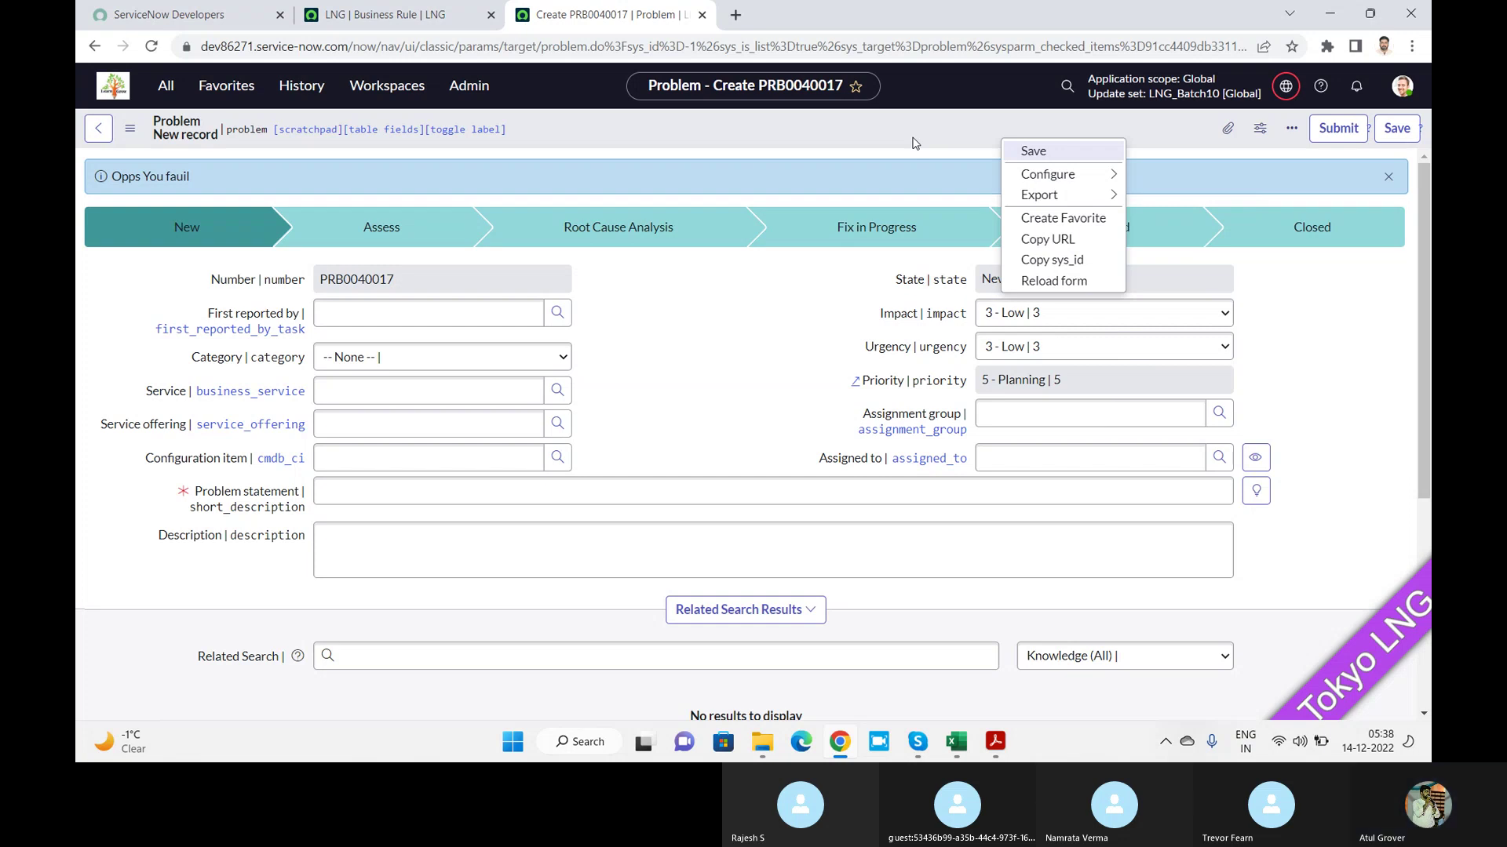
click(132, 137)
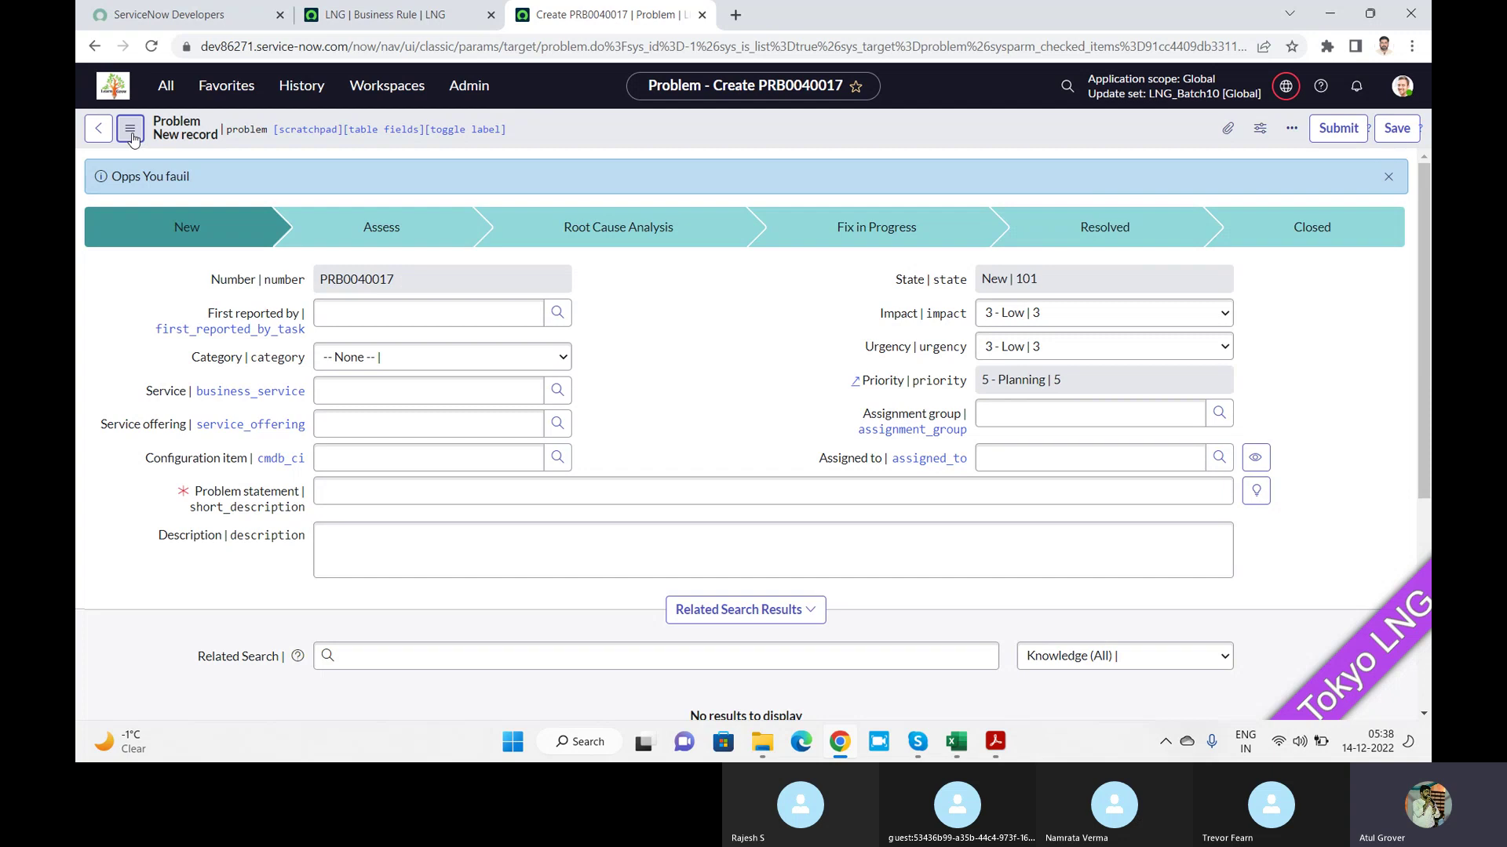
click(131, 136)
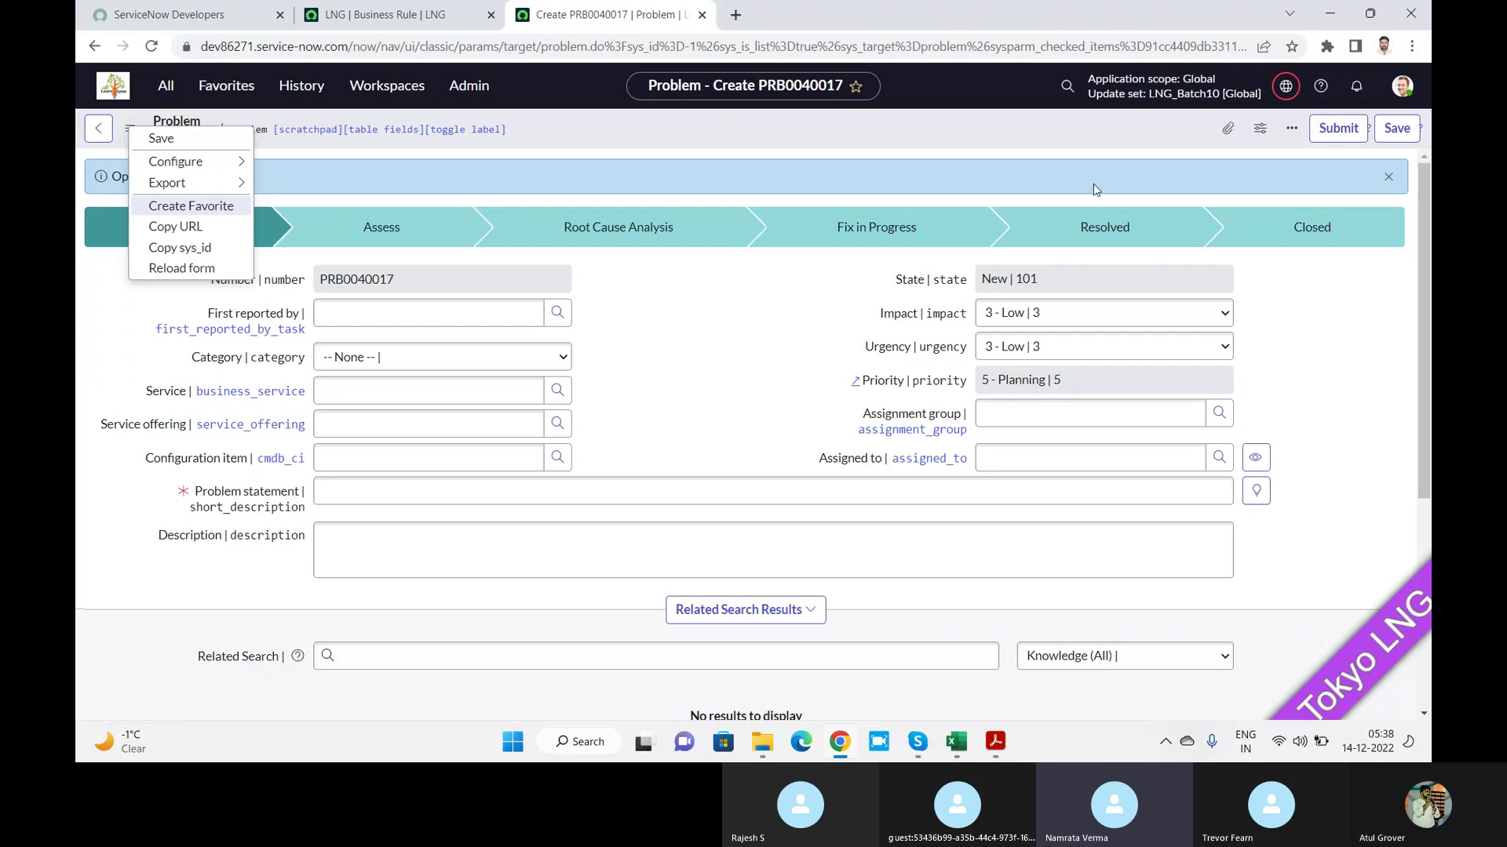
click(955, 141)
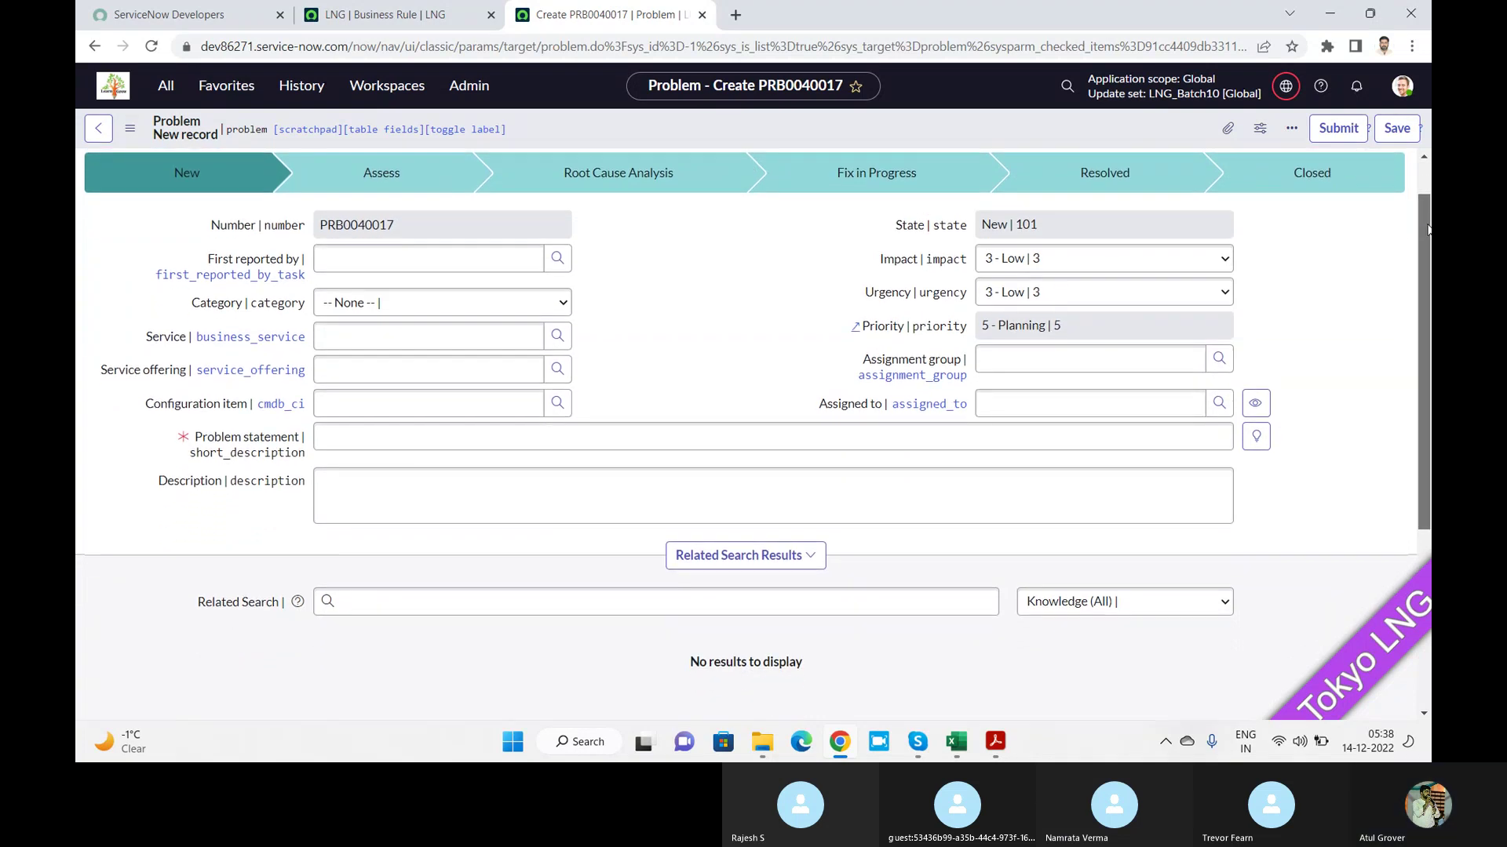
mouse_move(1429, 198)
mouse_down()
mouse_move(1429, 406)
mouse_move(1429, 207)
mouse_up()
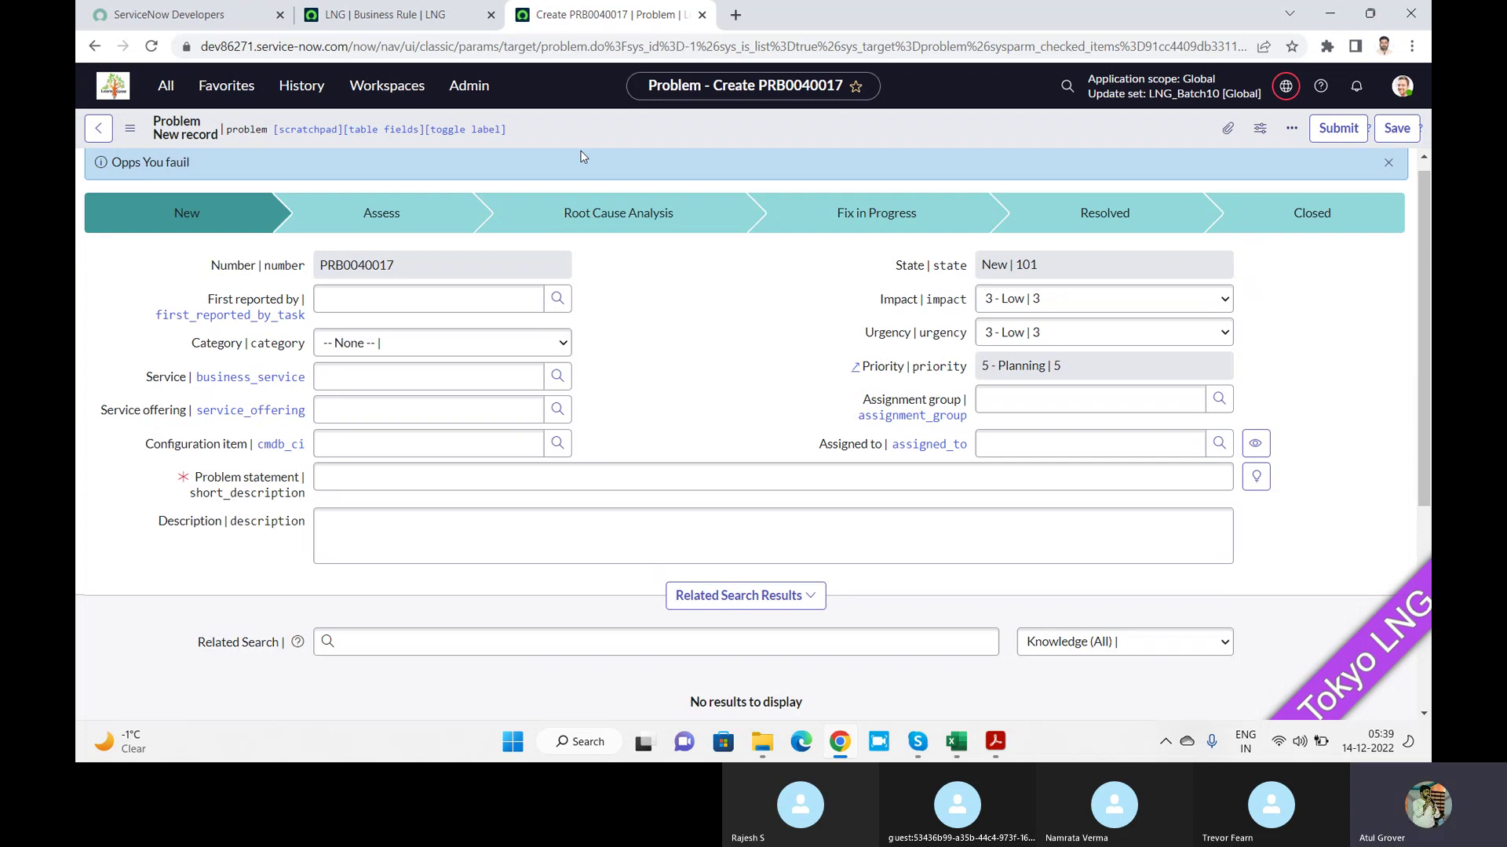
Load the dev86271.service-now.com instance in a new browser tab and open the list of all incidents
click(735, 15)
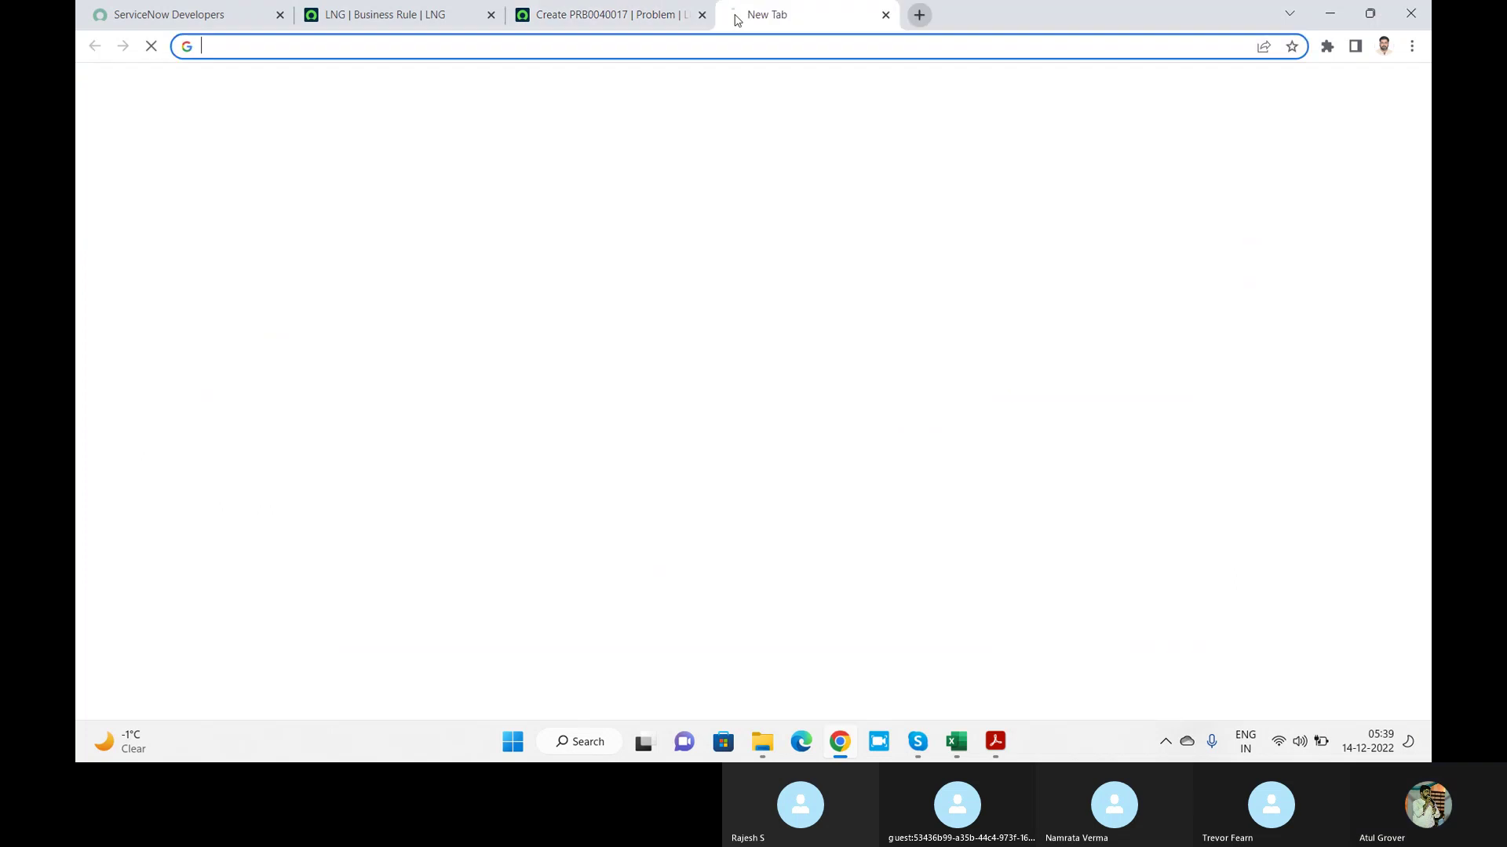
text(dev)
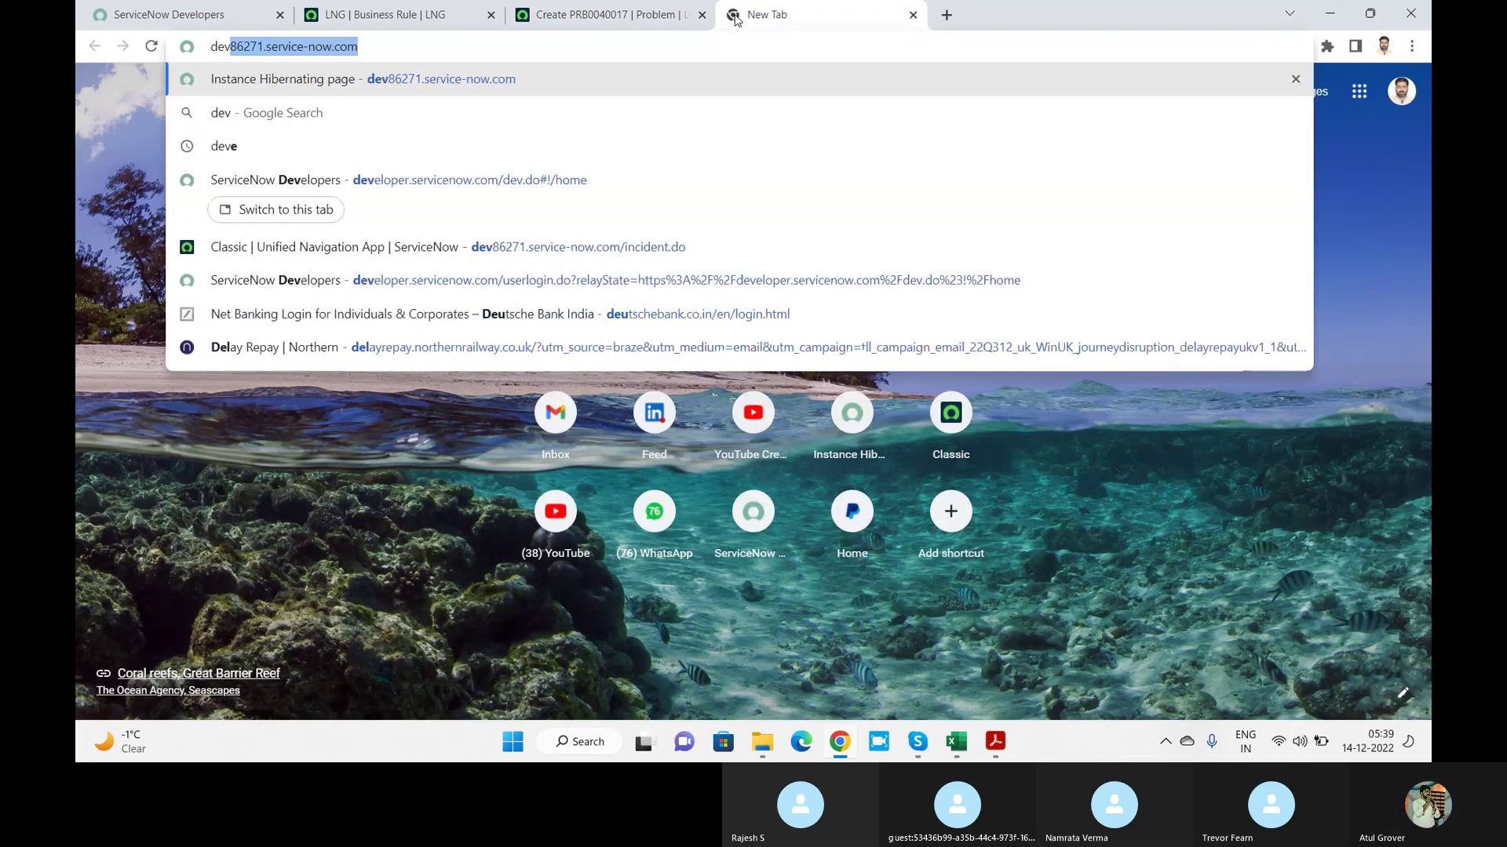
key(Return)
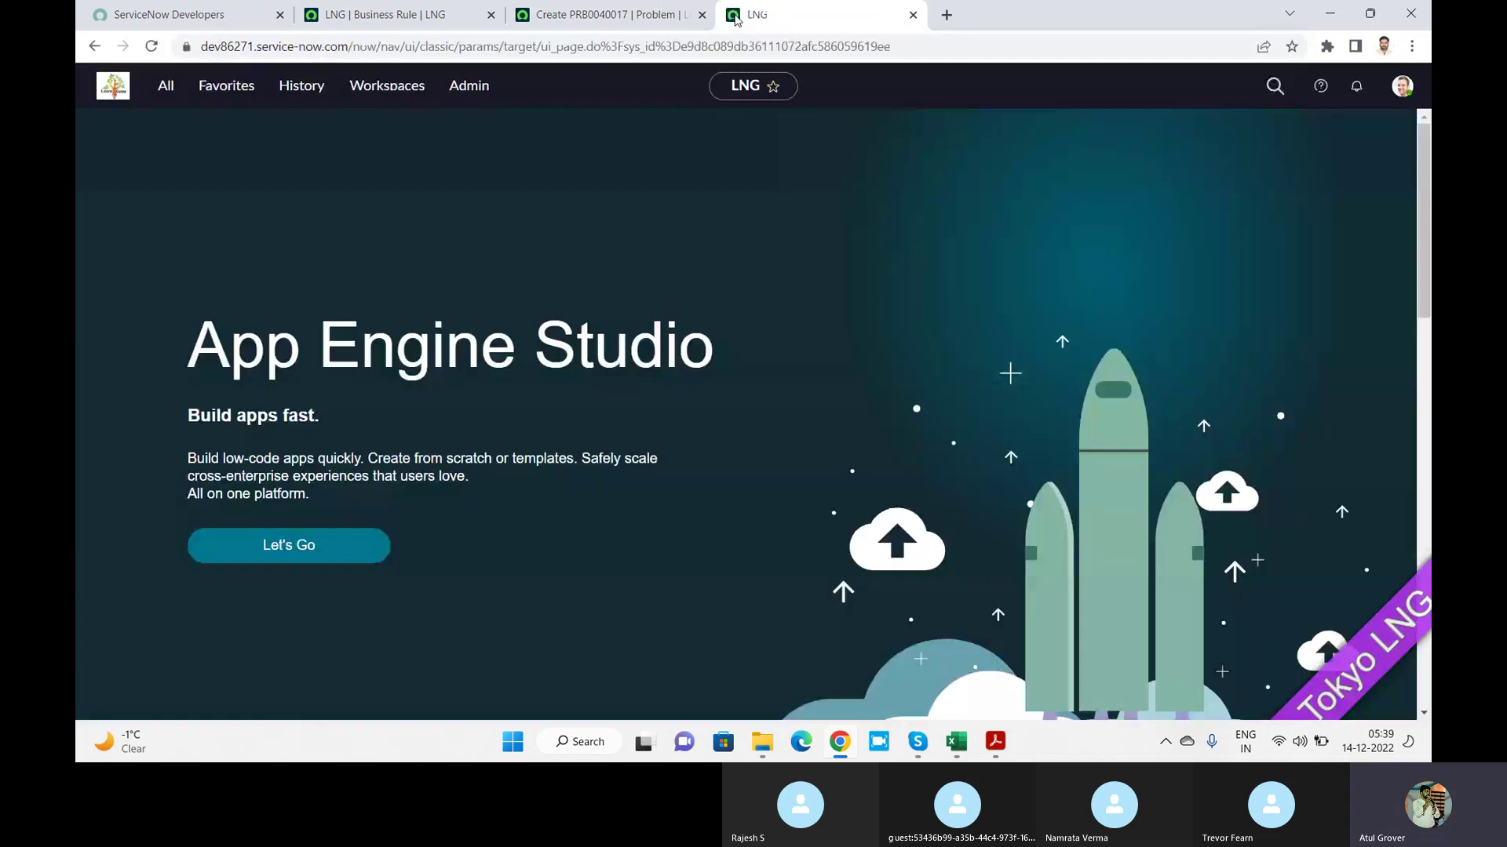
click(165, 87)
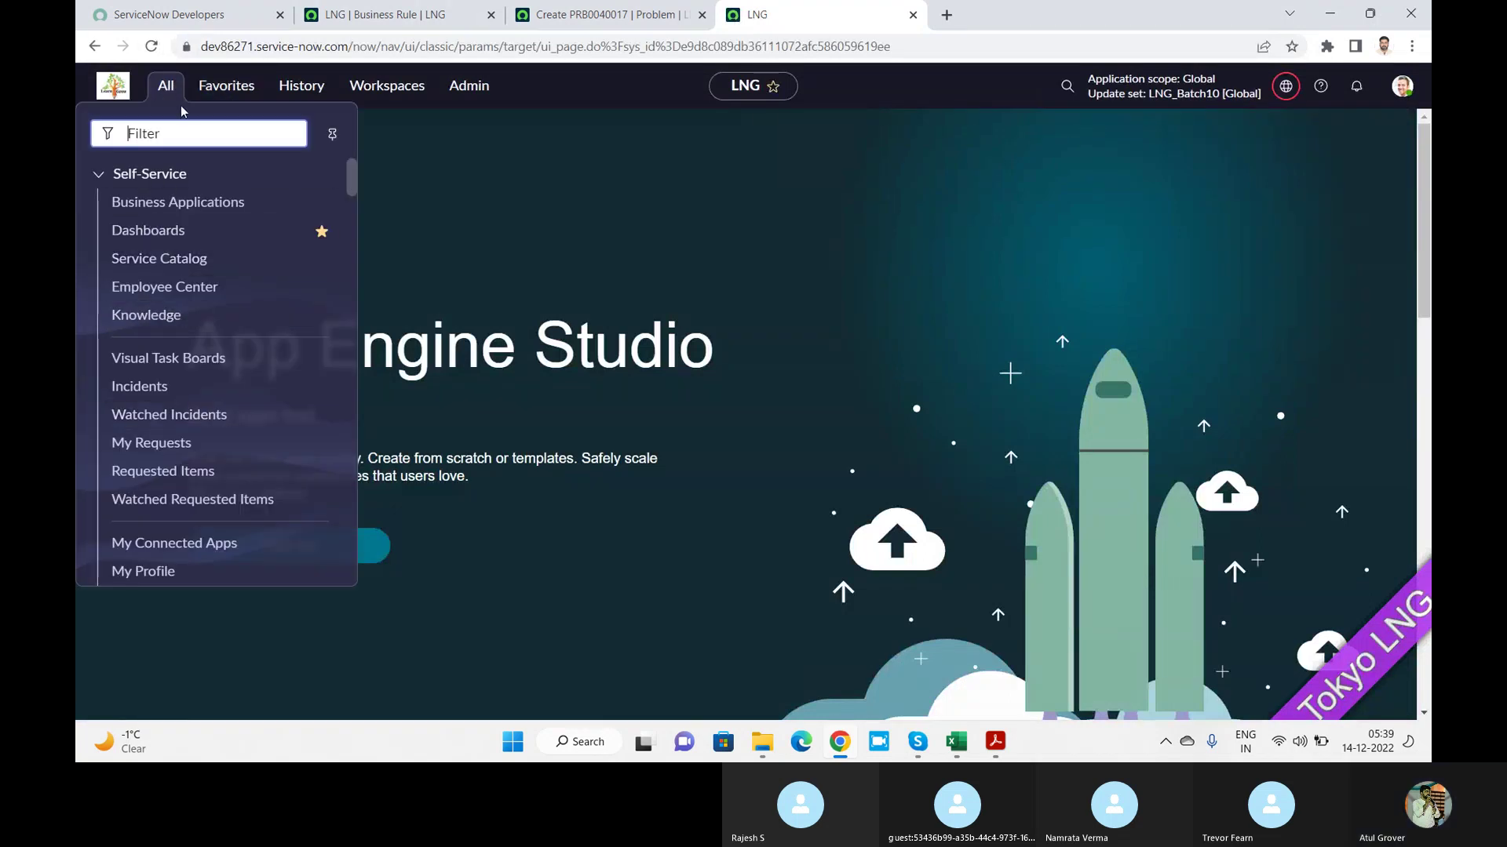
text(inc)
text(ide)
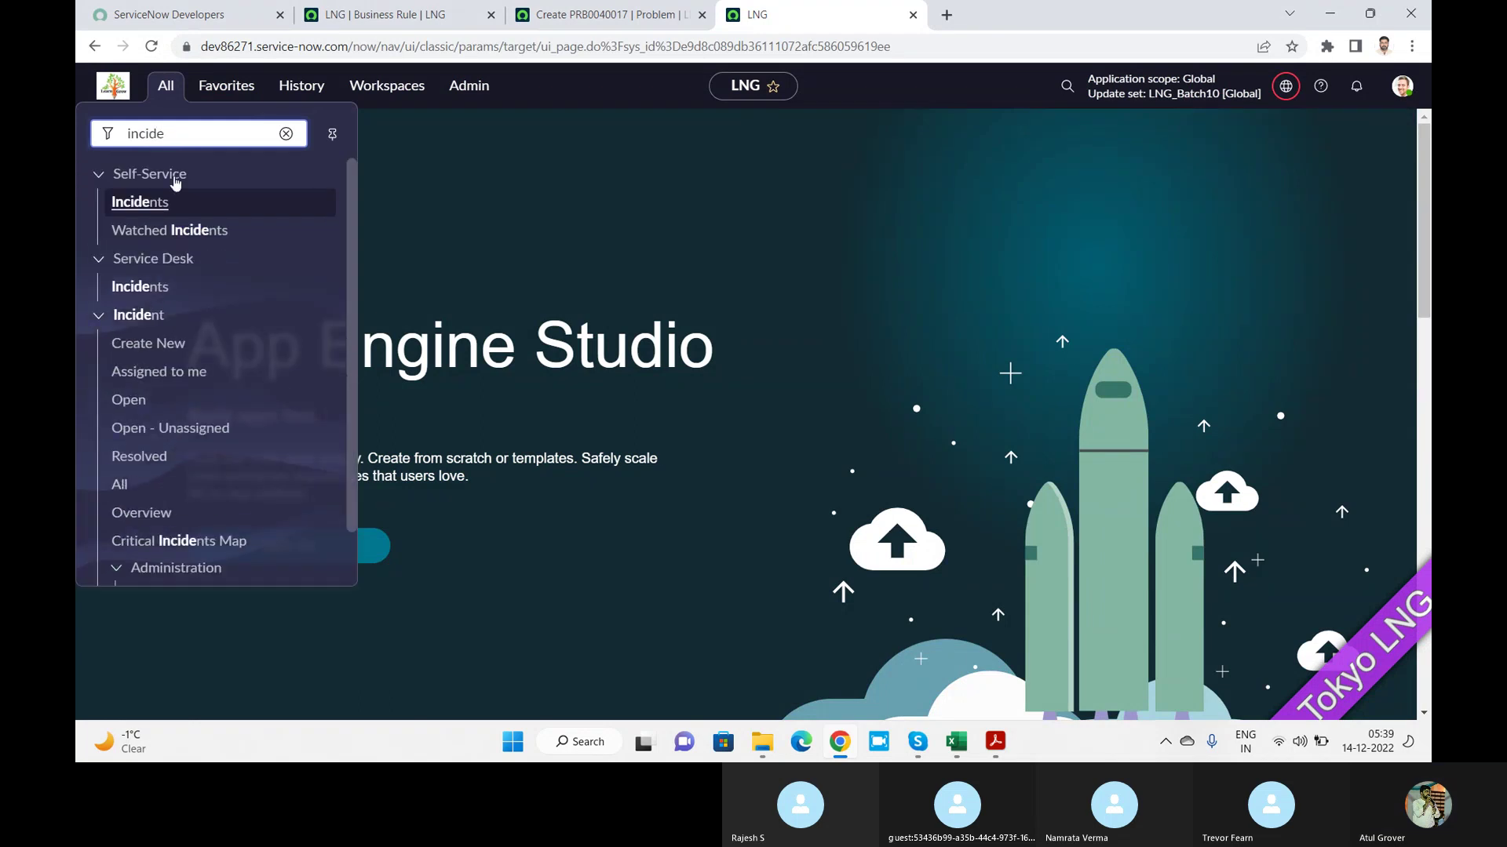
click(129, 474)
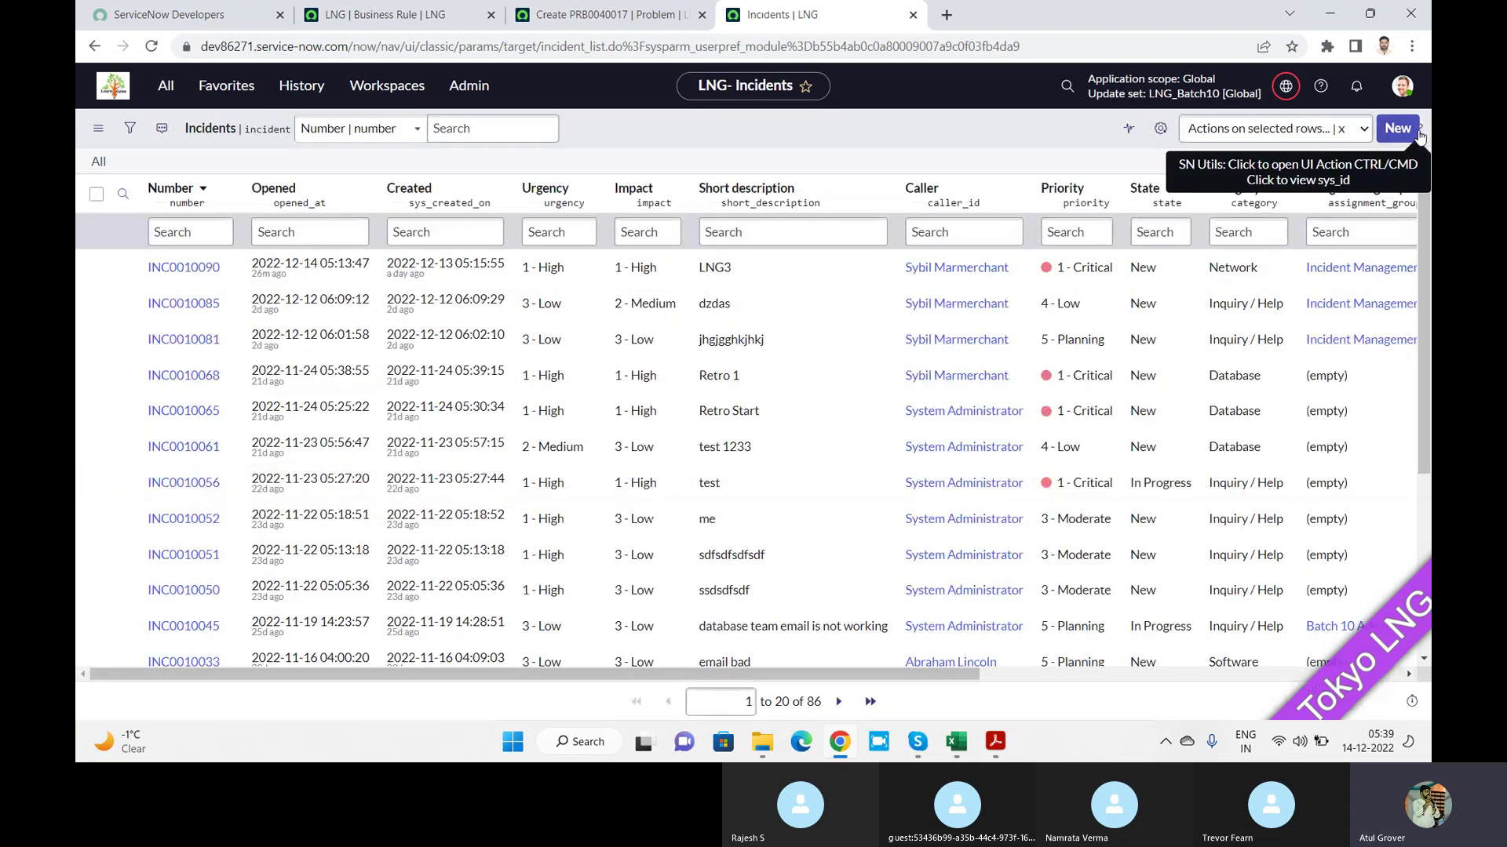
Examine the Incidents list's actions for selected rows and its view, filter and grouping options
click(1307, 131)
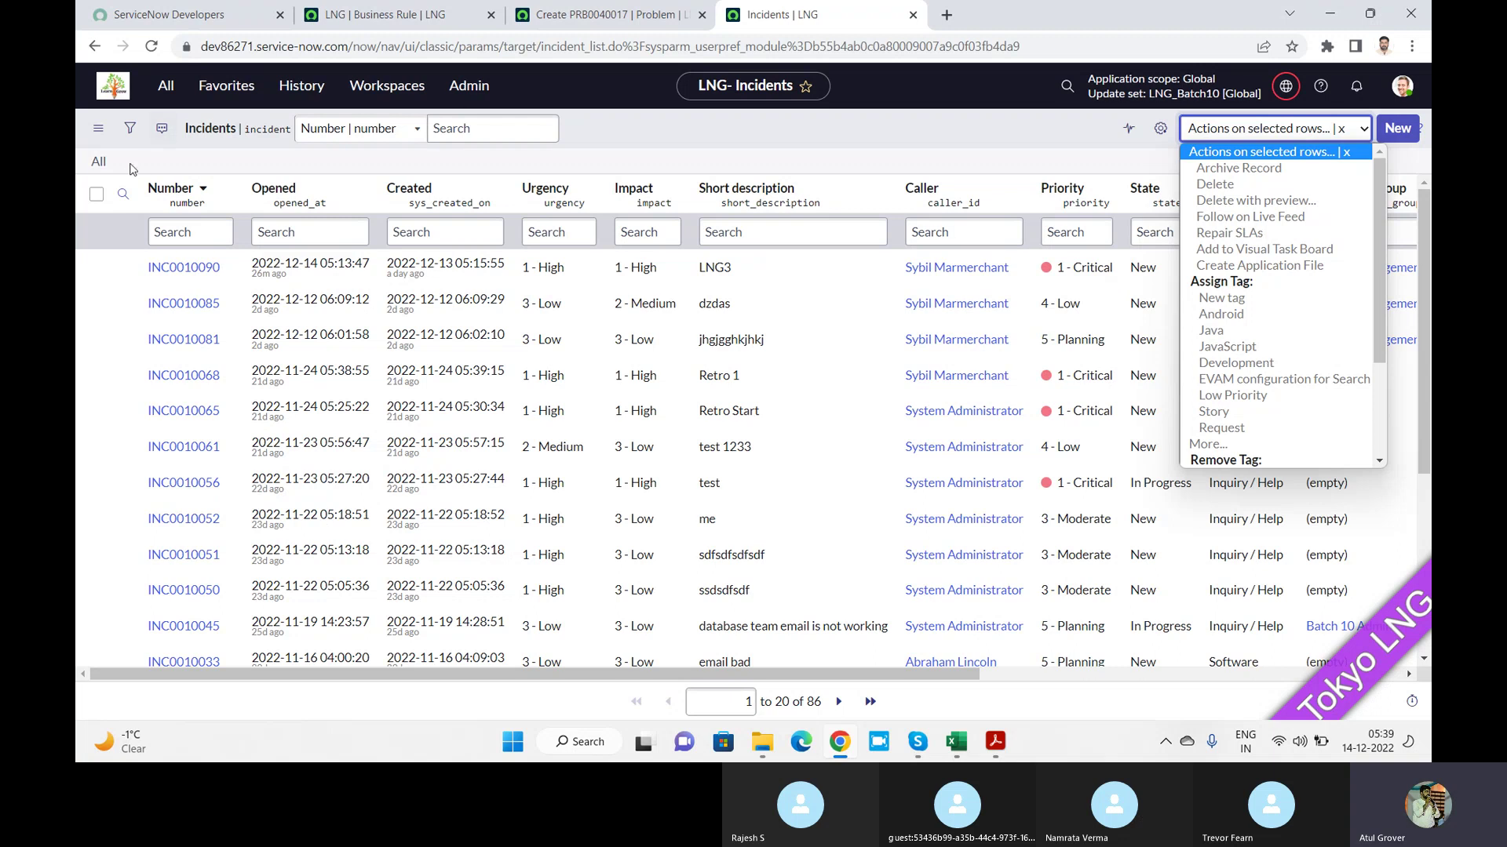
click(99, 129)
click(98, 129)
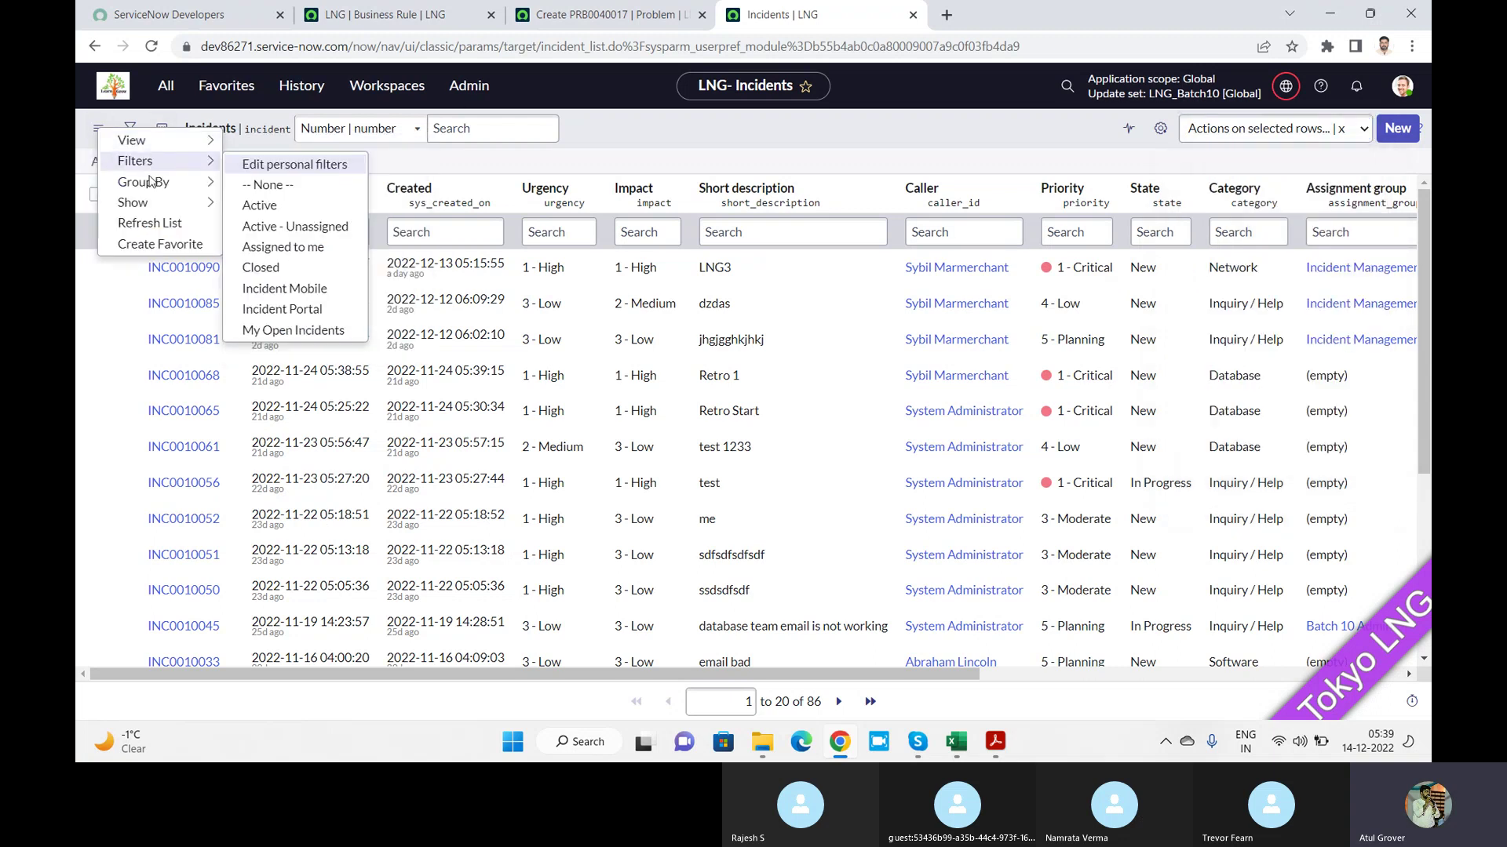
mouse_move(159, 182)
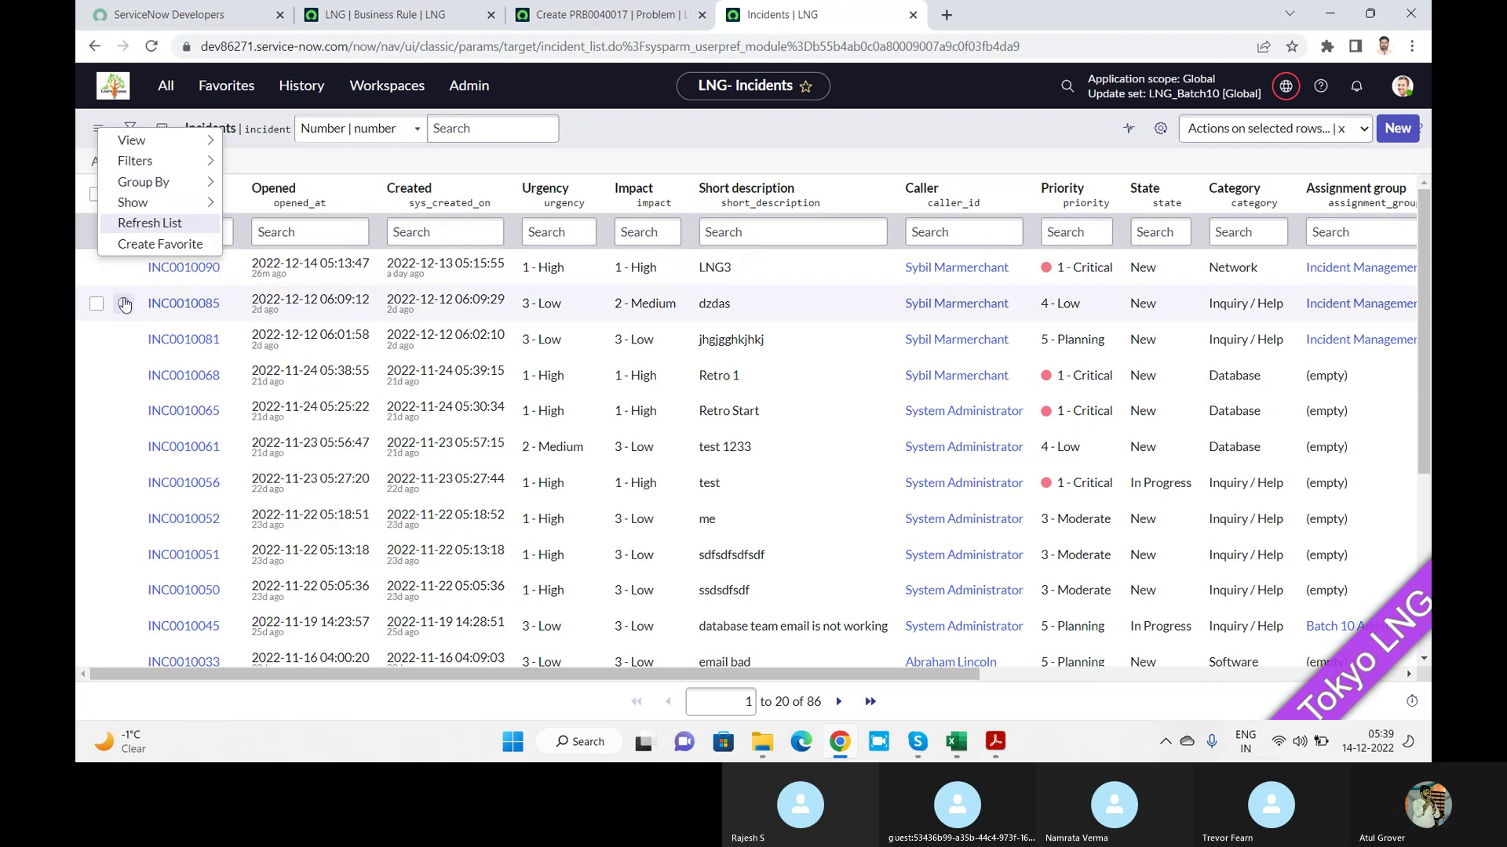
Open incident INC0010081 and examine its related links and Task SLAs related list
click(191, 348)
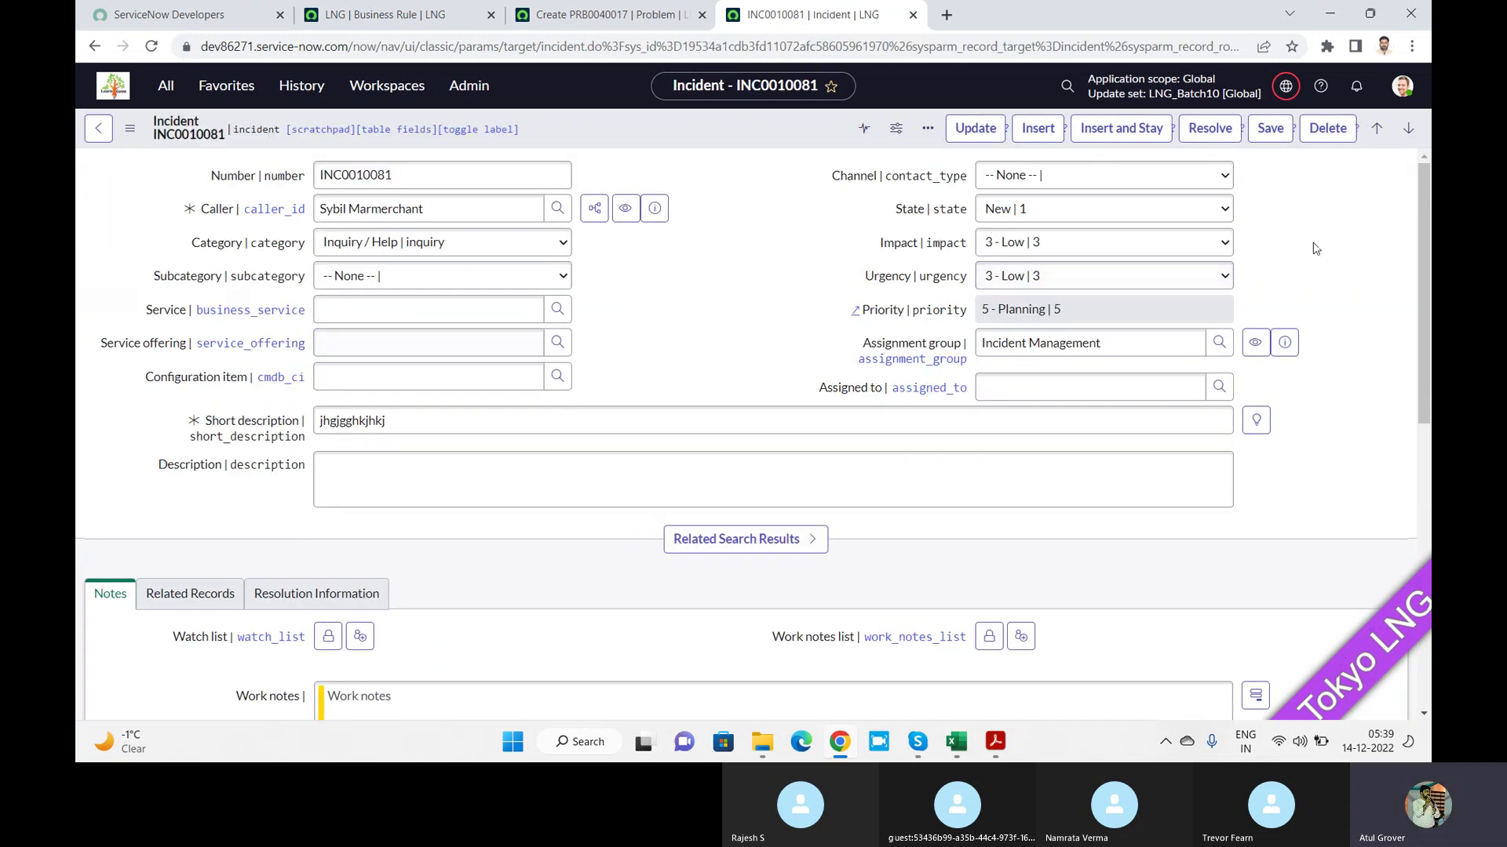
drag(1426, 193, 1430, 424)
drag(169, 539, 78, 514)
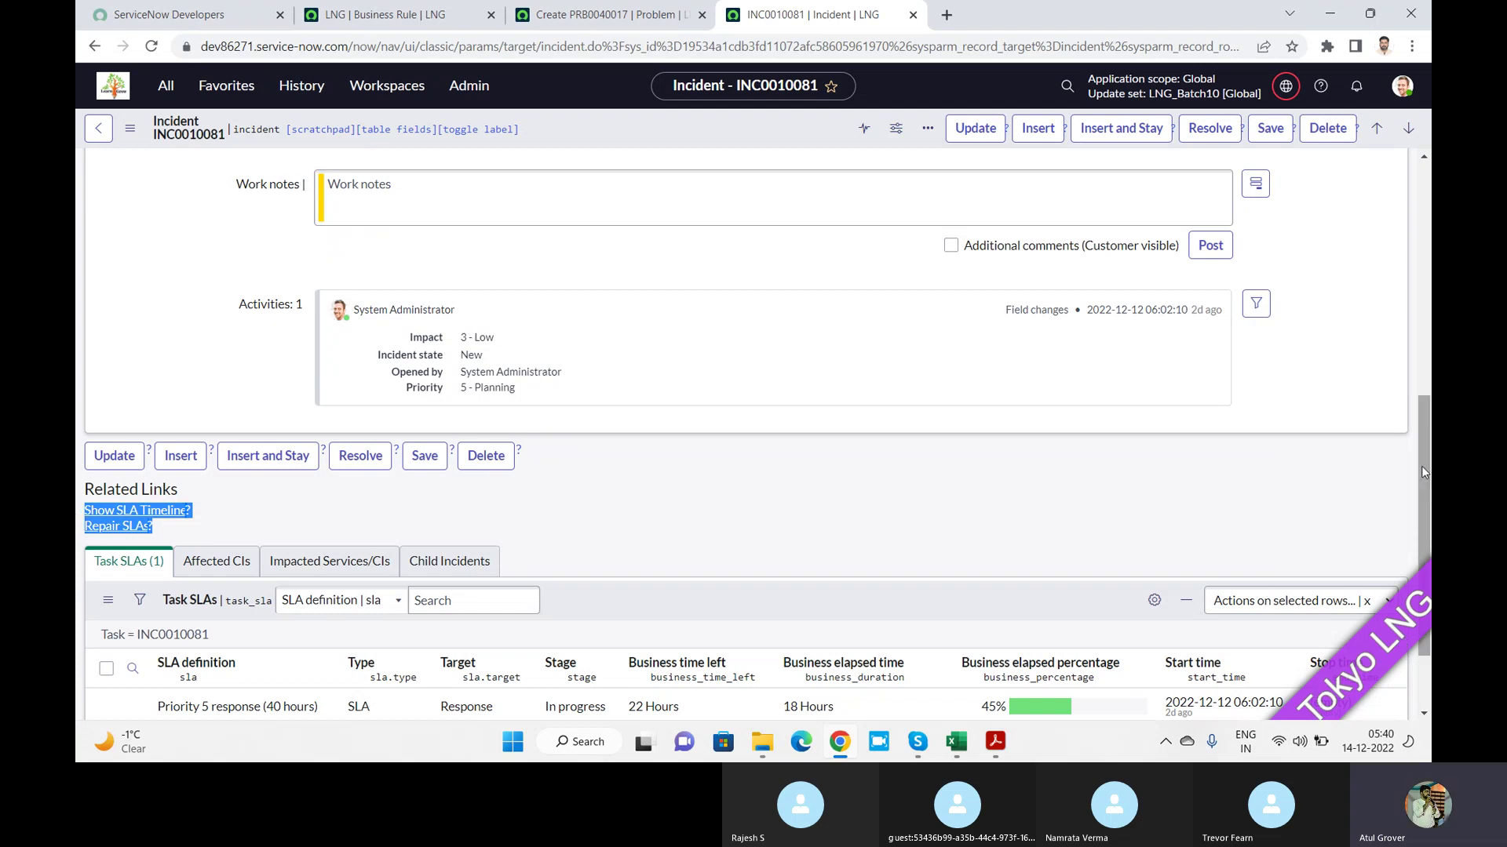
drag(1421, 457, 1411, 591)
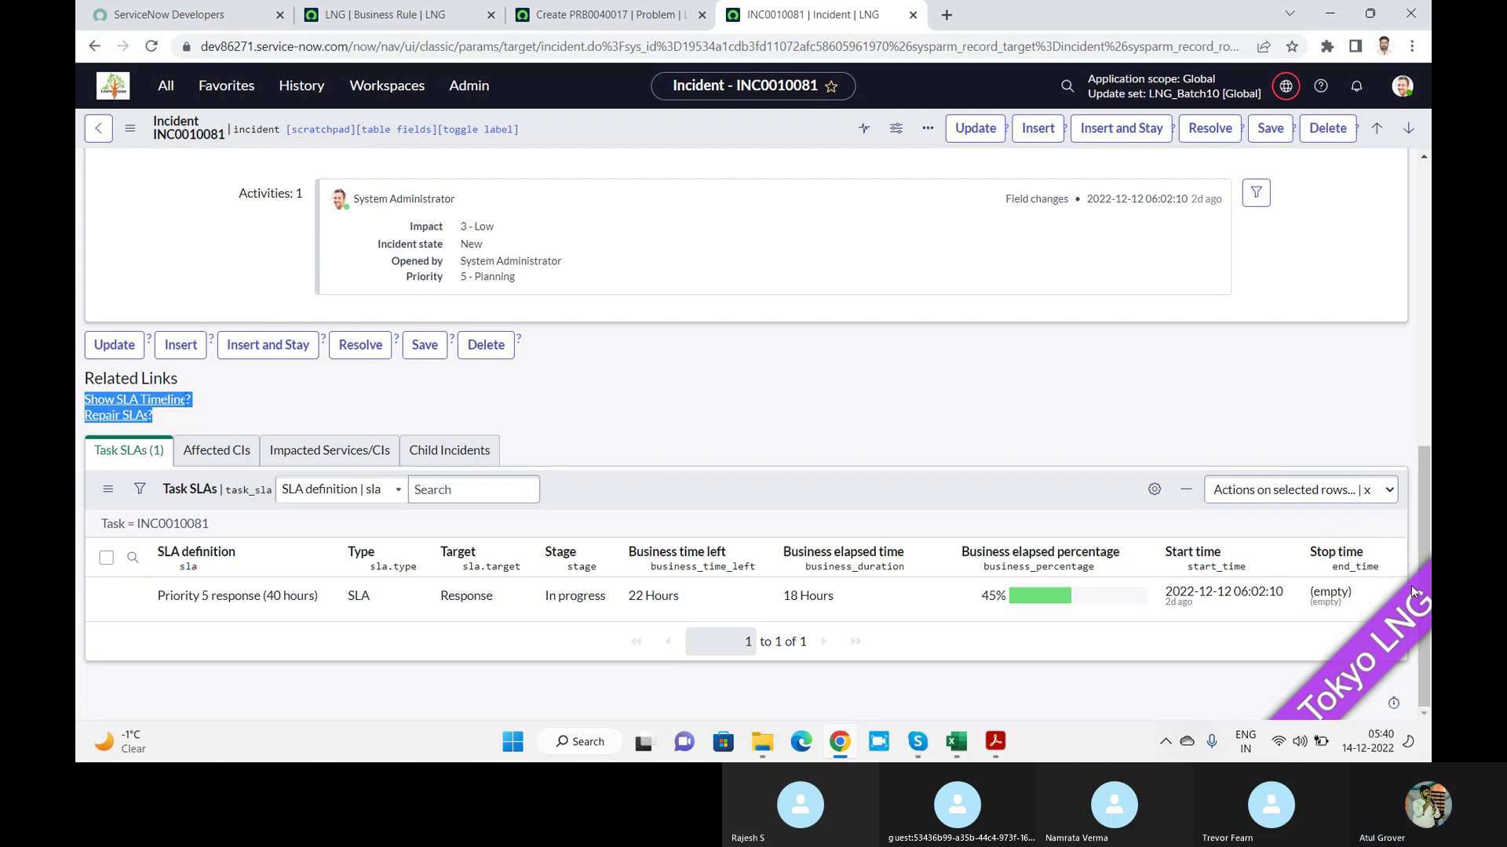
Leave the LNG business rule without saving and open the System UI list of UI Actions
click(415, 15)
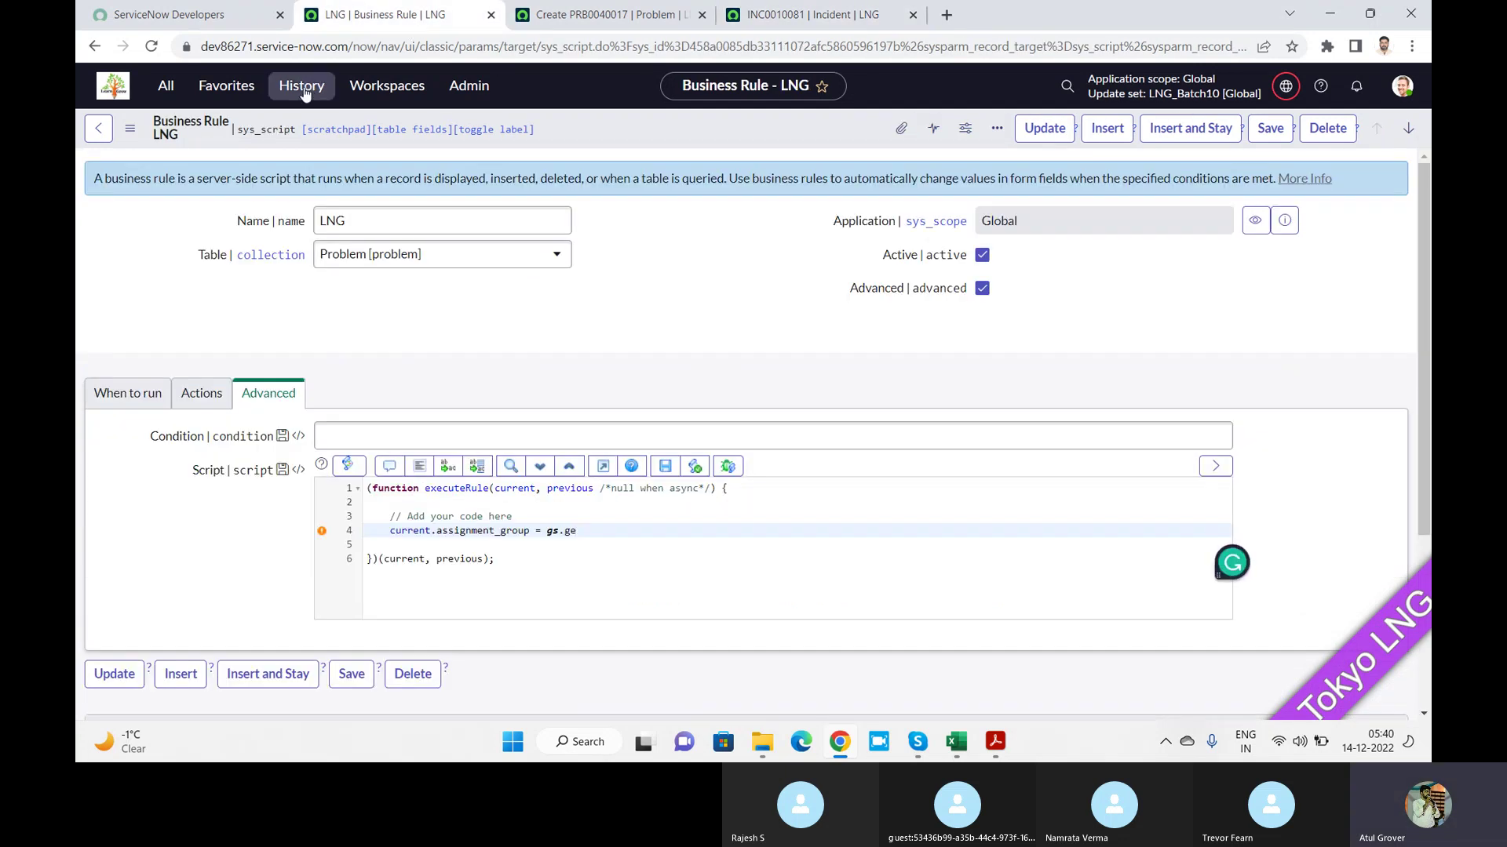
click(165, 85)
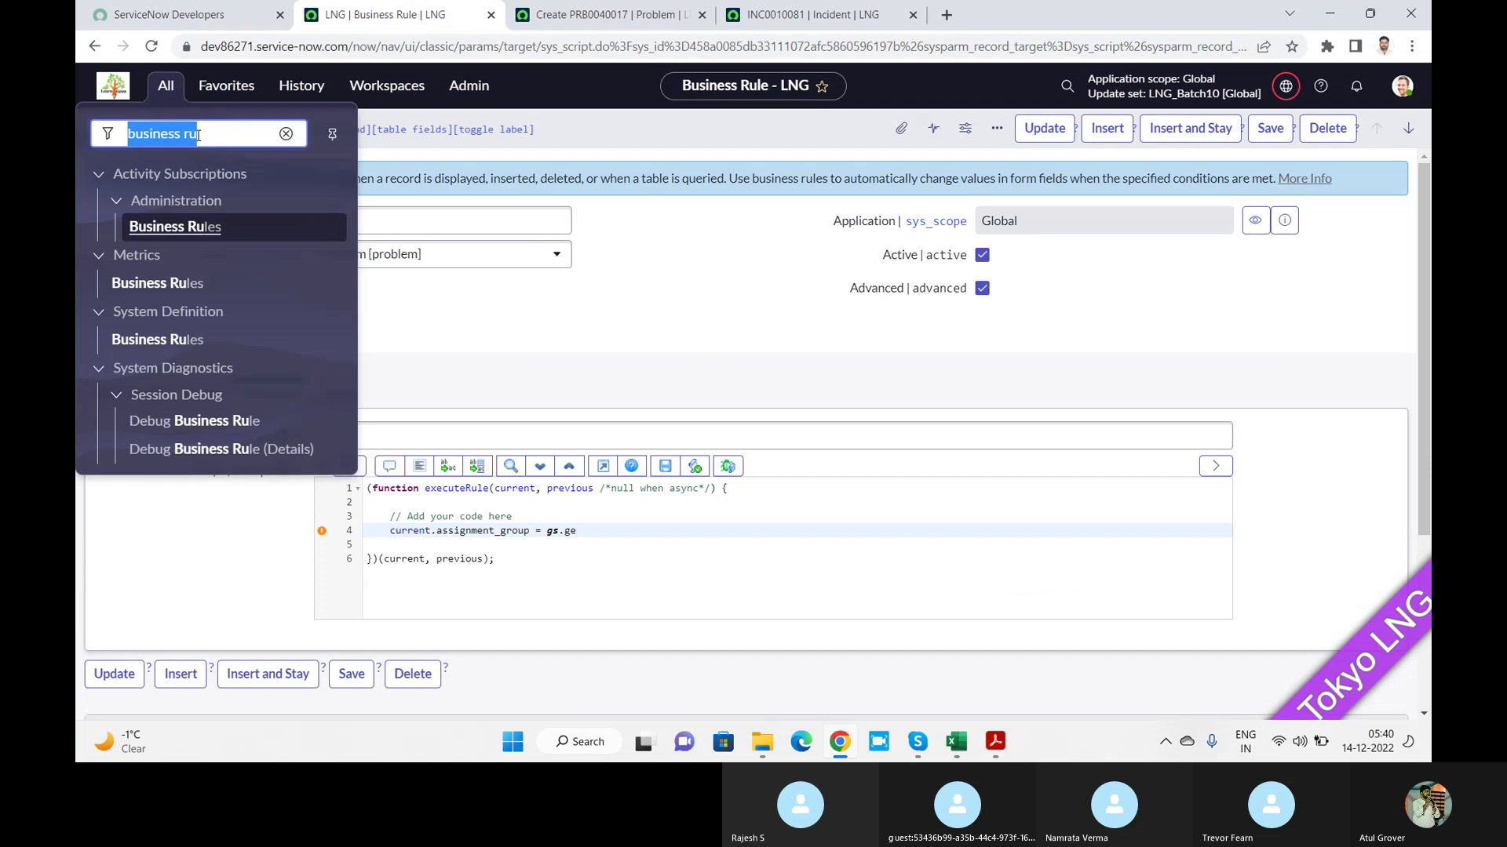
text(UI a)
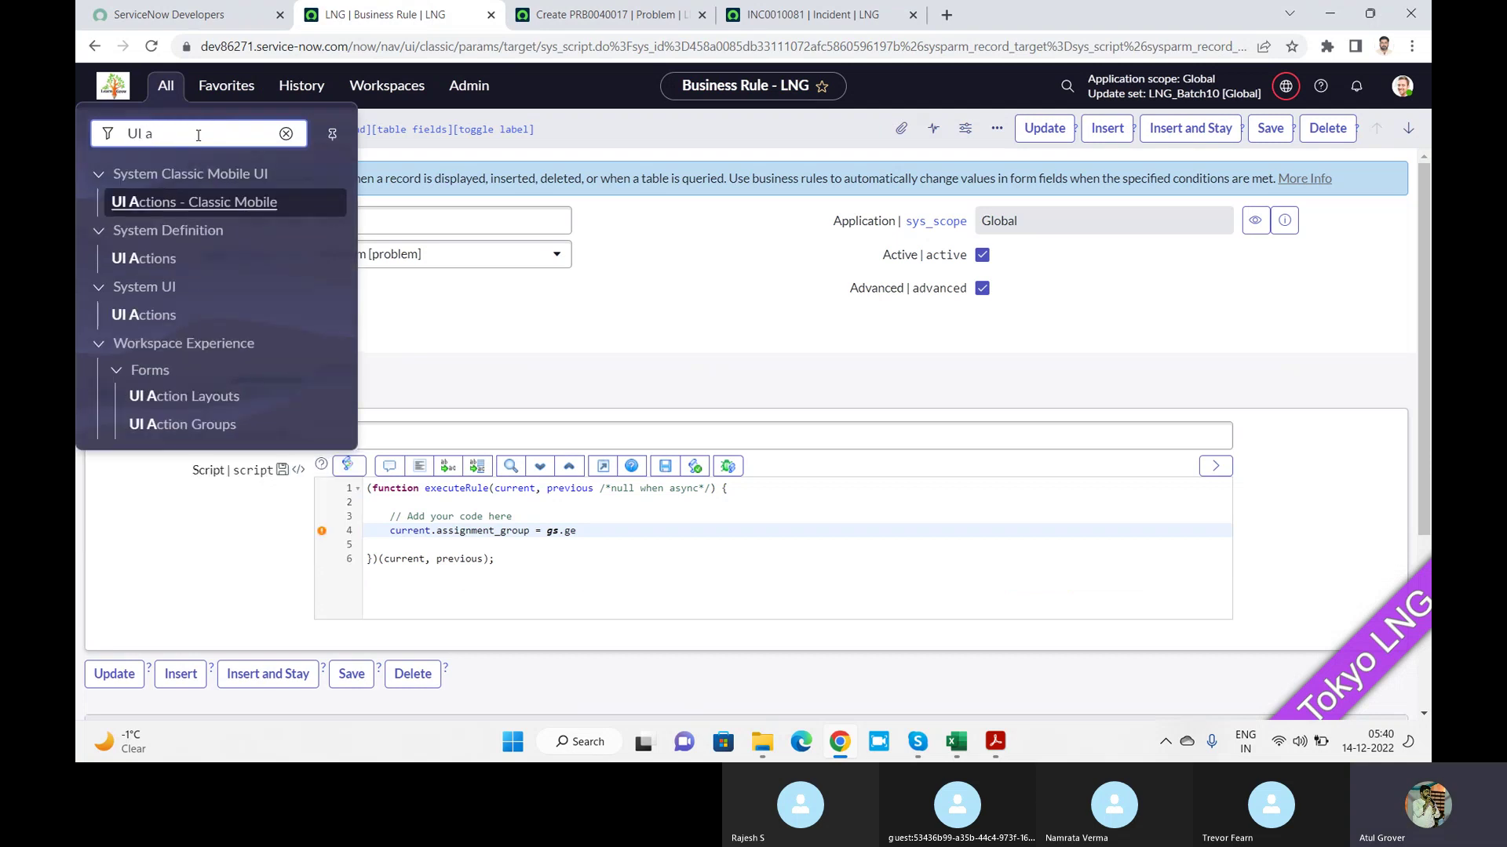
click(144, 315)
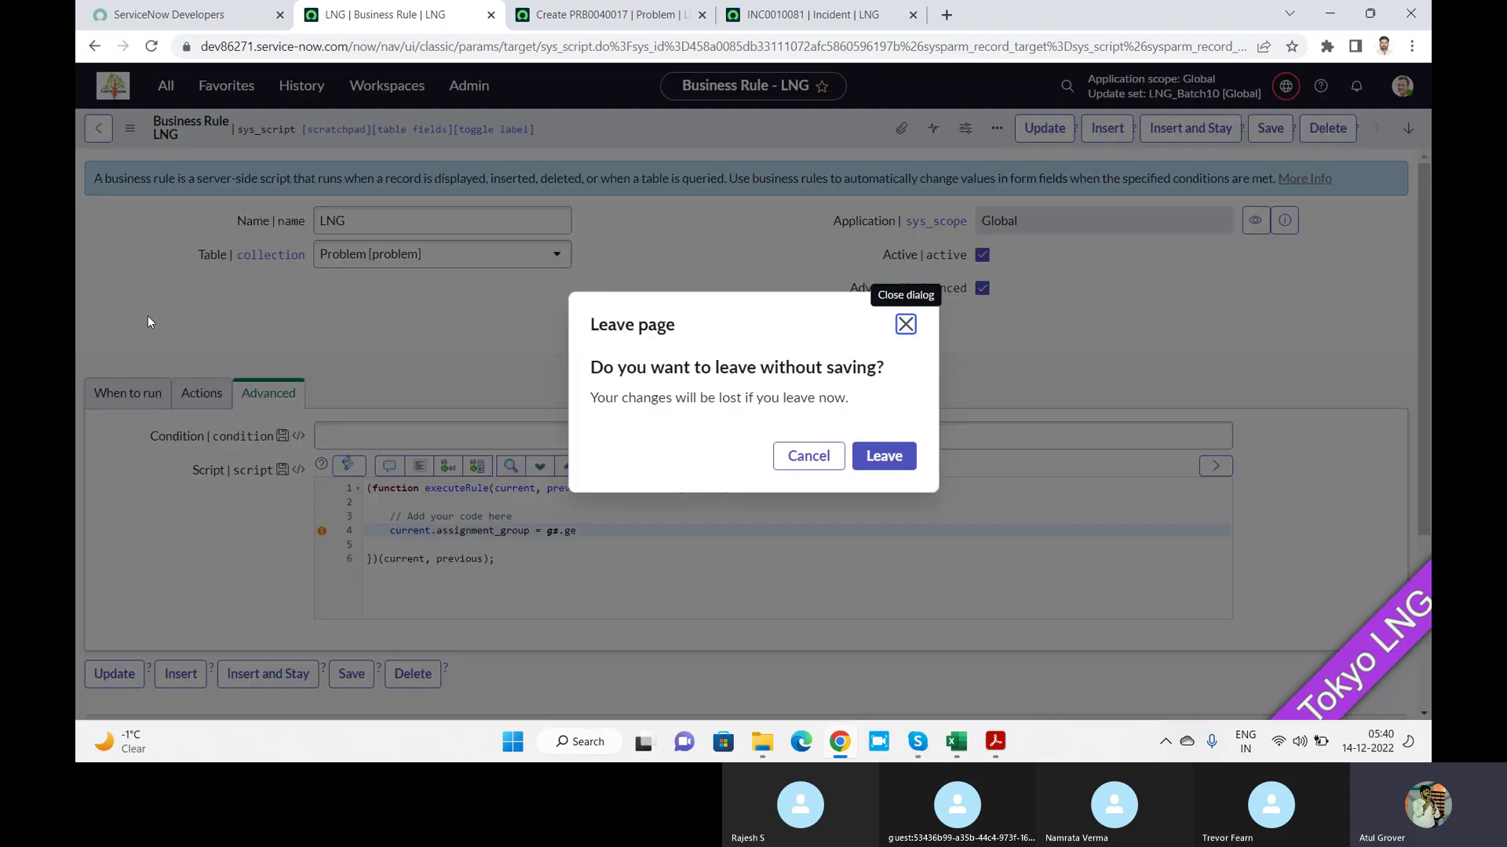
click(869, 456)
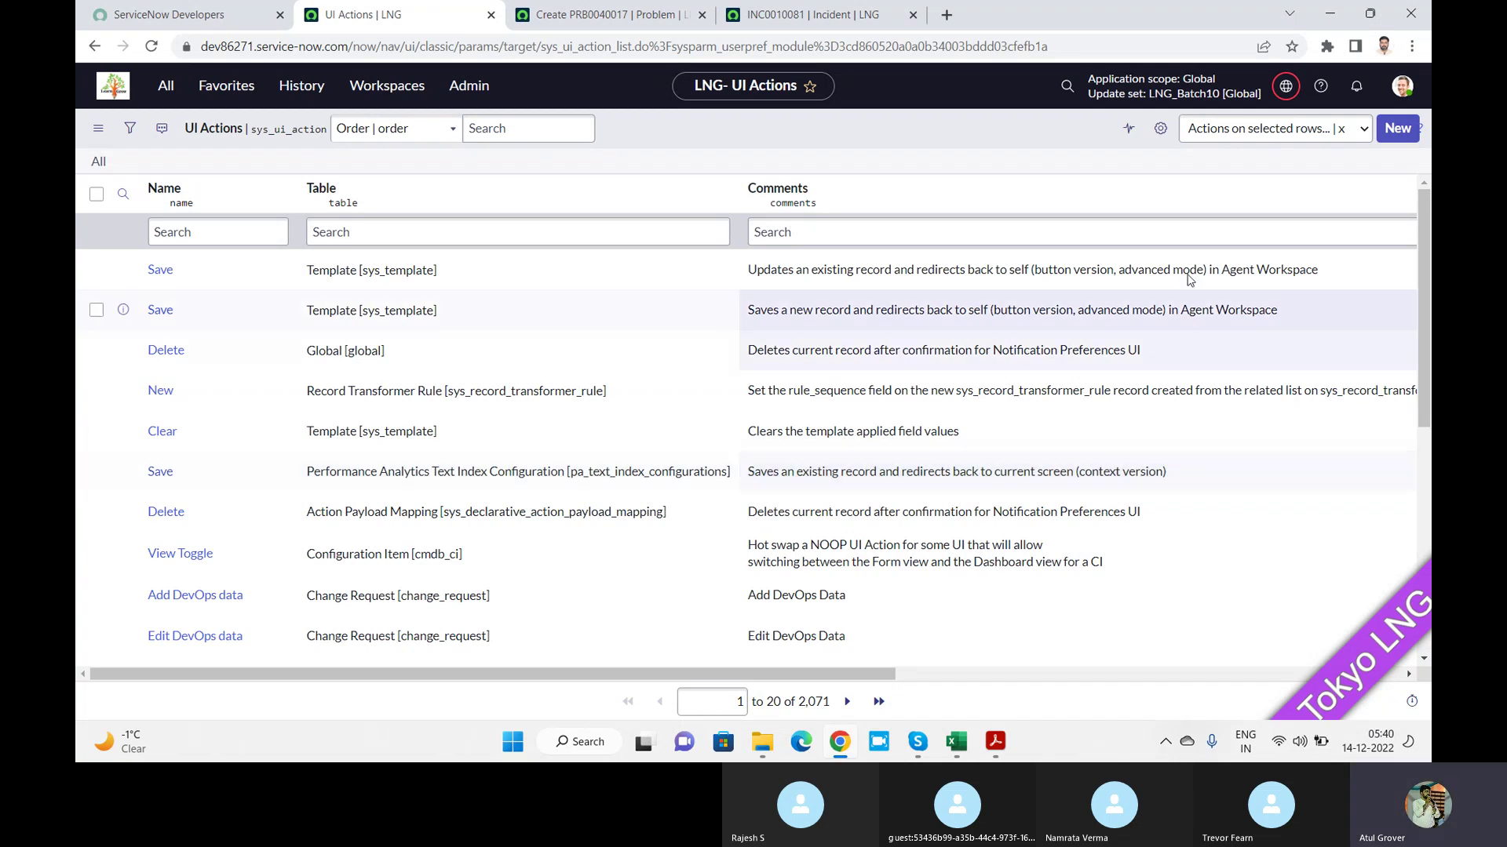
Start a new UI Action record and look over its form fields down to the script editor
click(1397, 129)
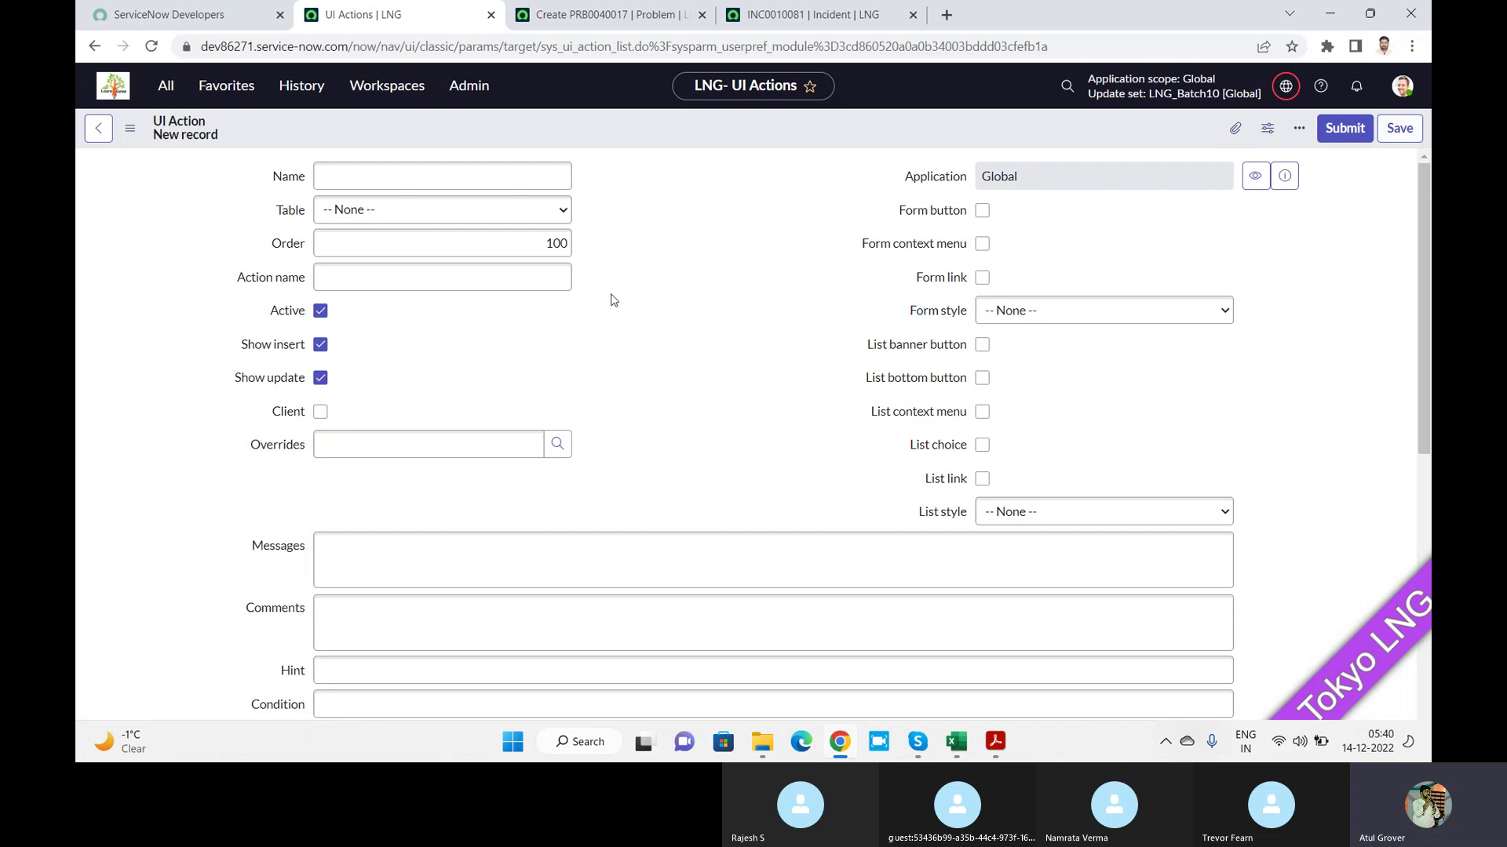
double_click(614, 301)
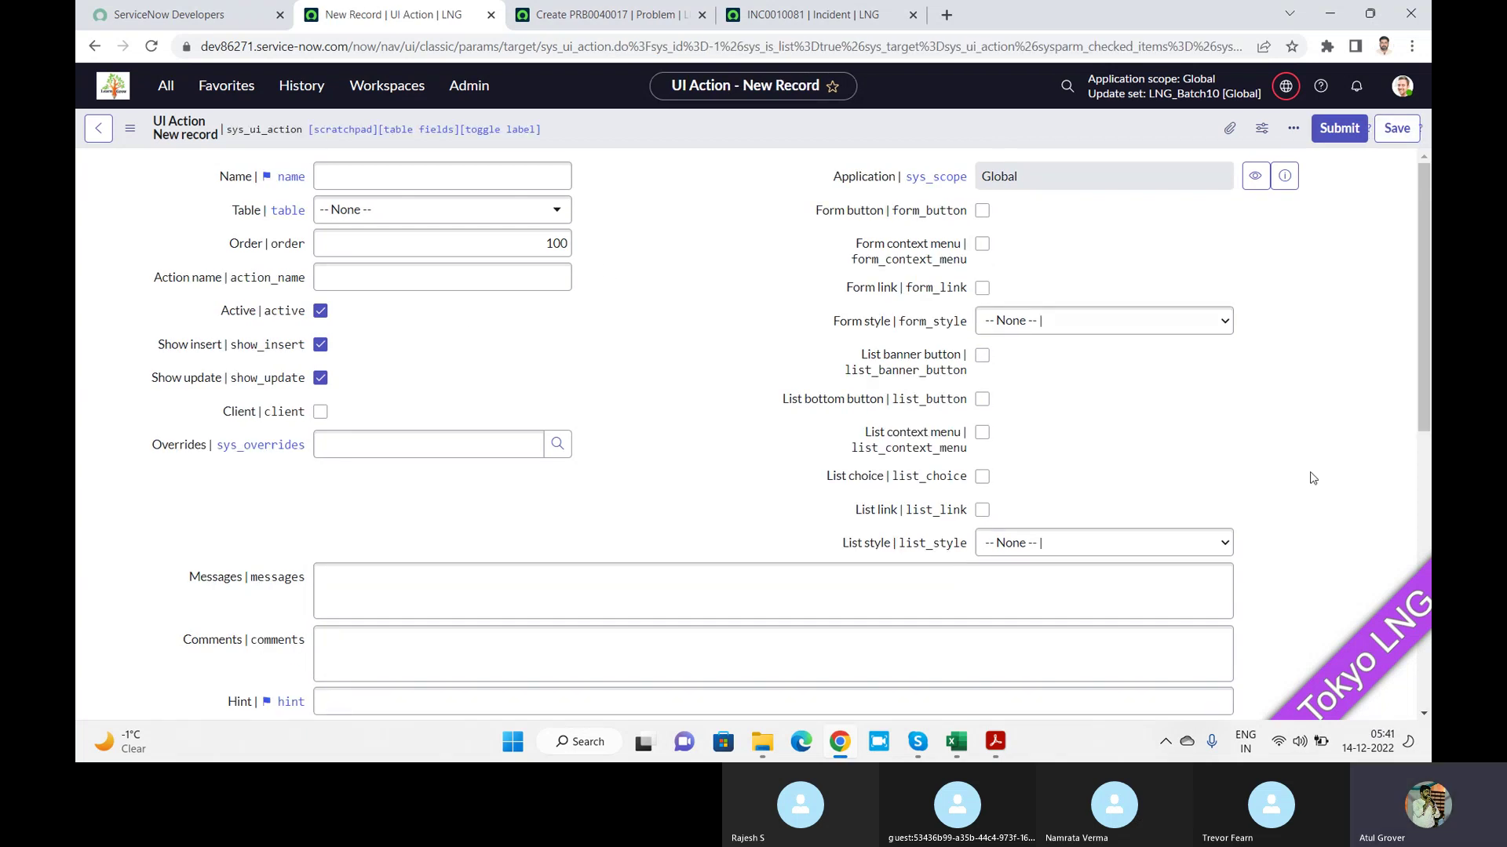
drag(1420, 228, 1423, 406)
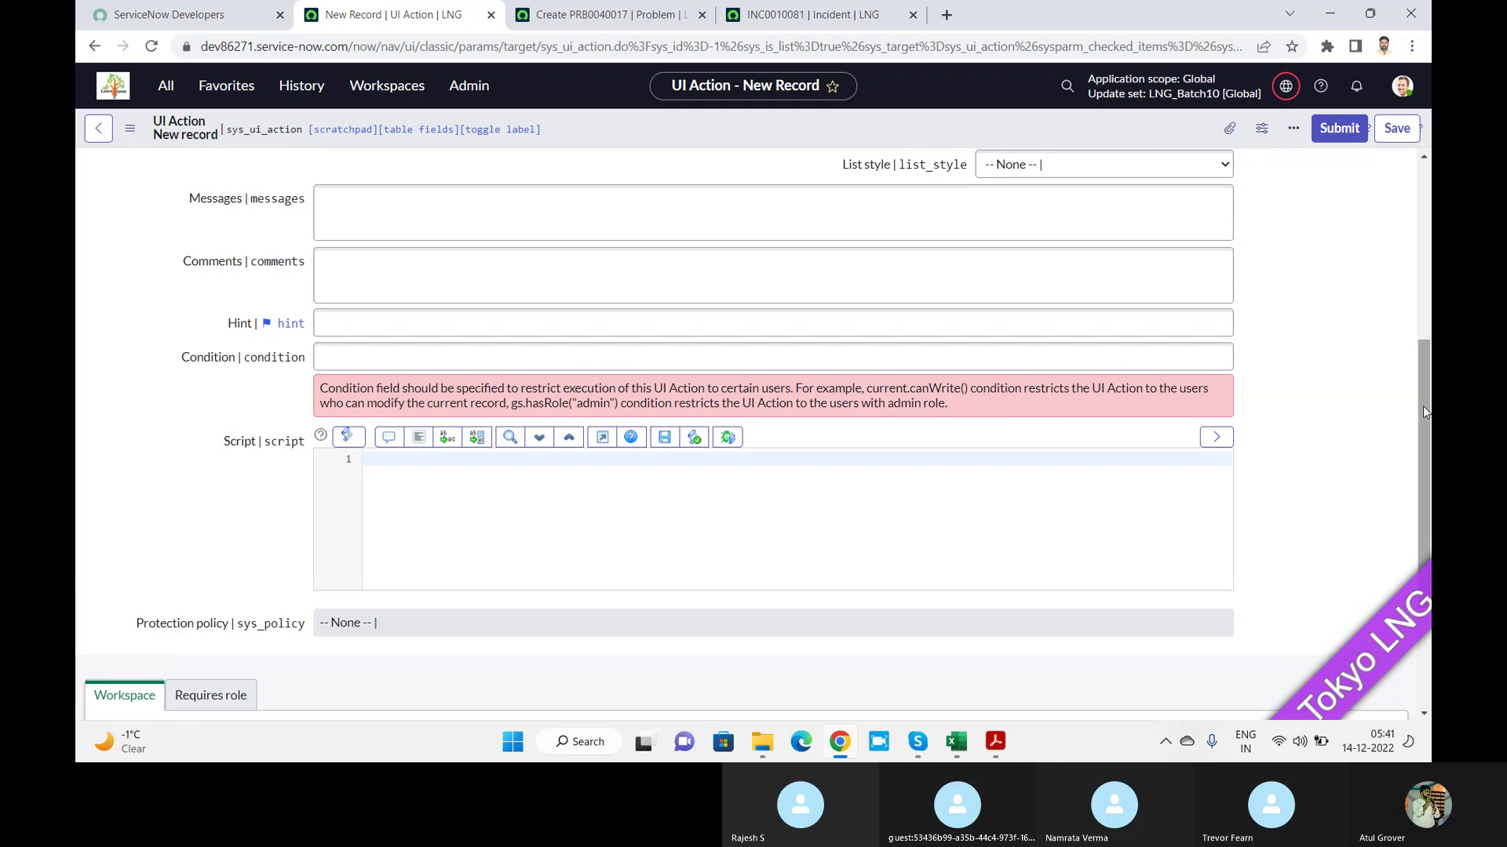
drag(1424, 406, 1423, 226)
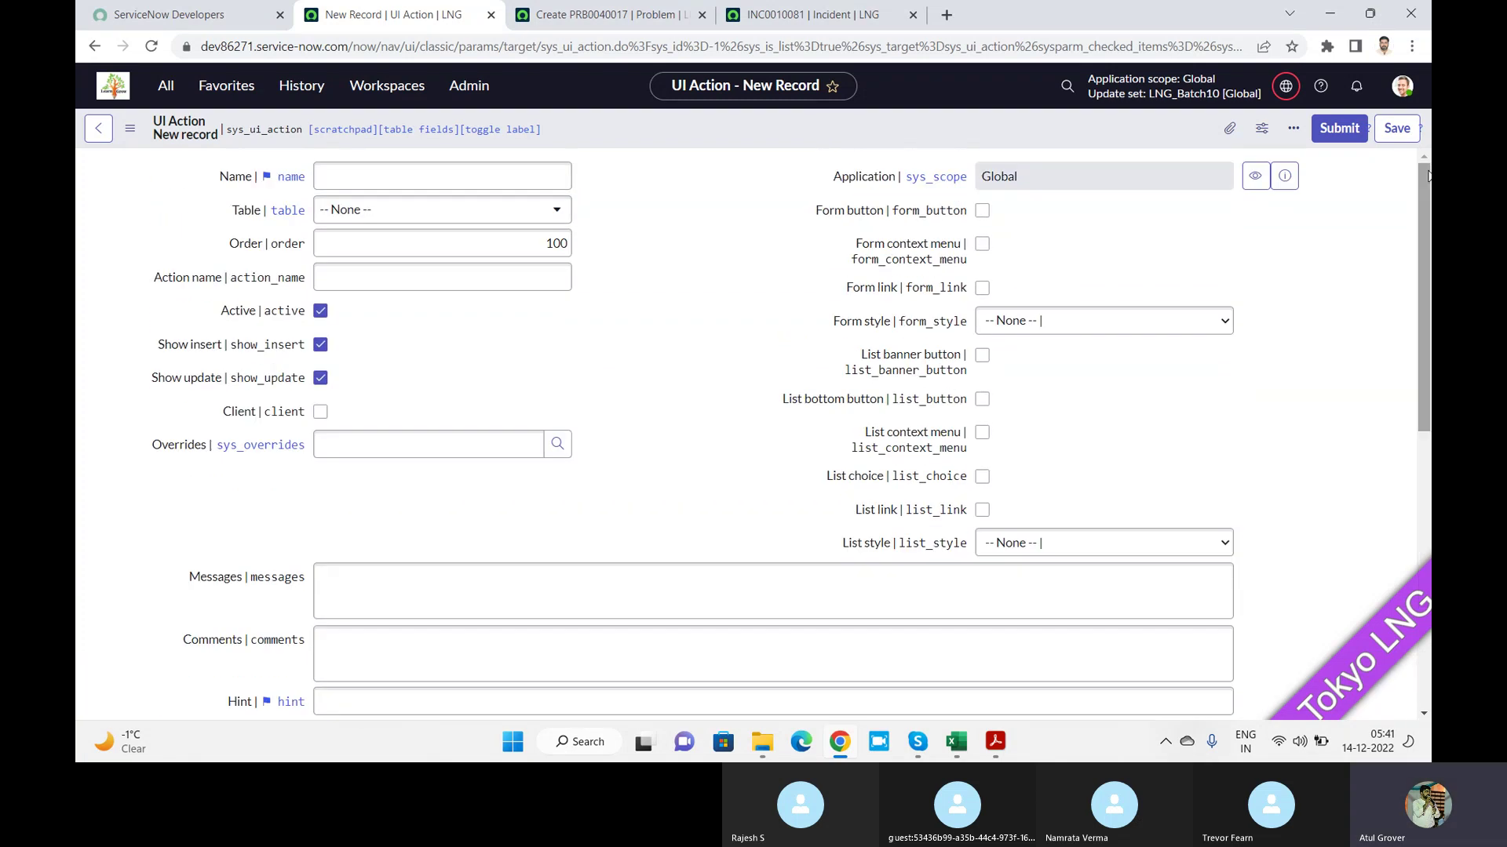
Name the UI action LNG, assign it to the Problem [problem] table and set its action name to LNGLNG
click(508, 166)
text(LNG)
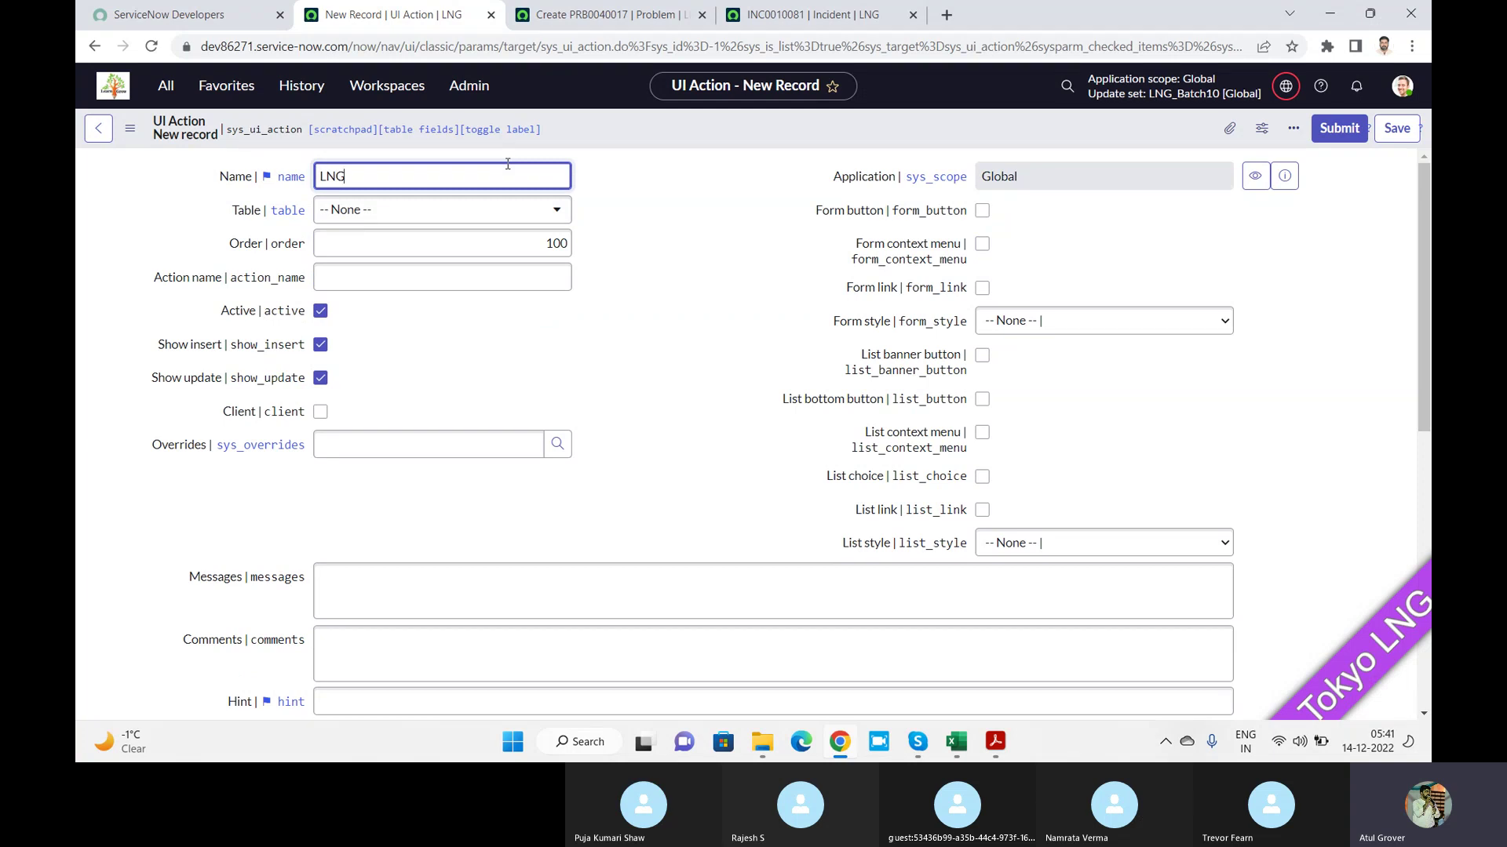
click(508, 217)
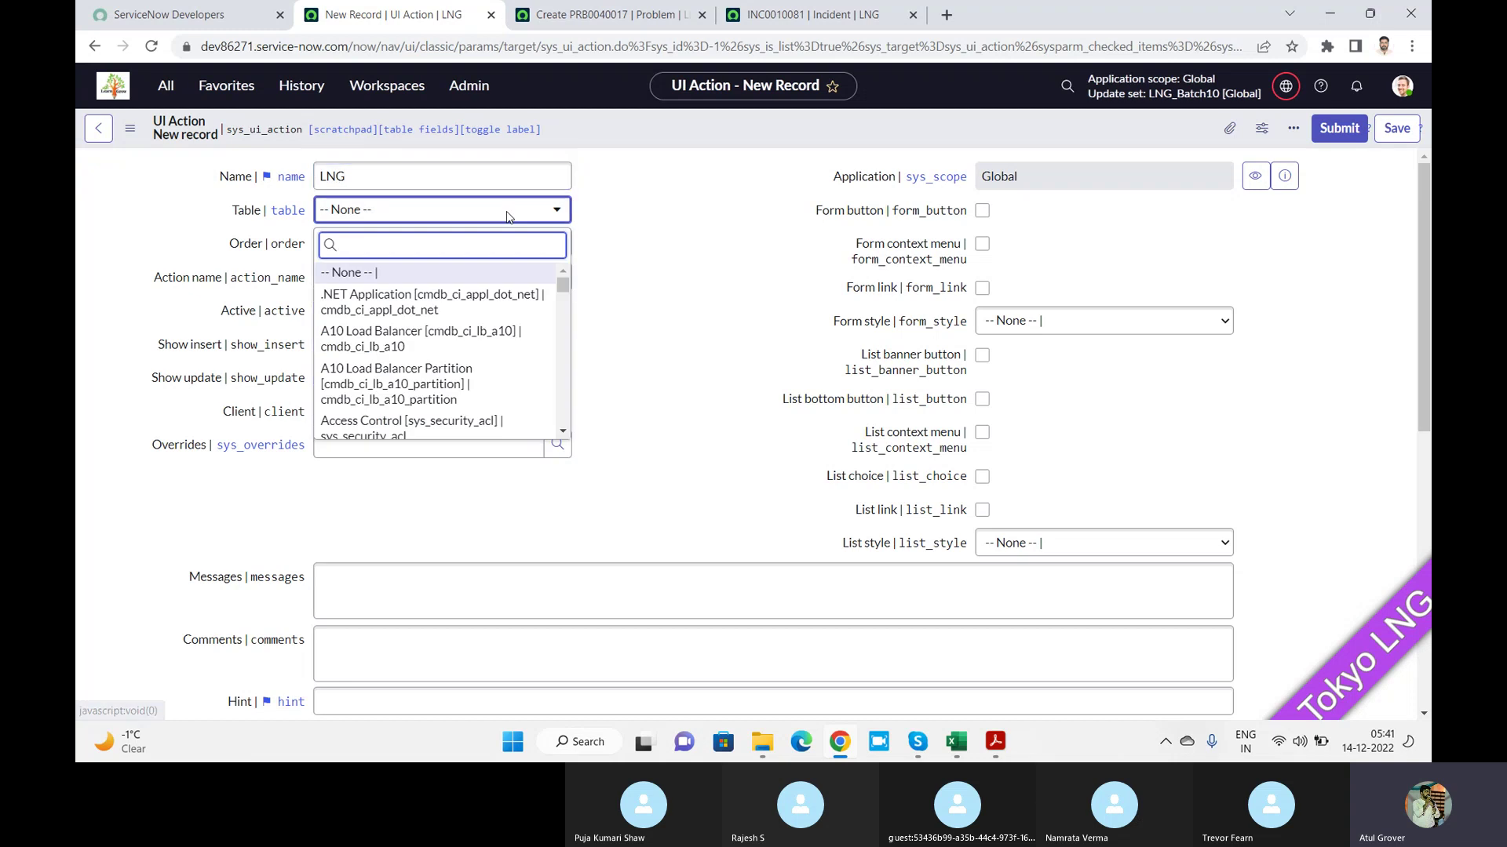
text(problem)
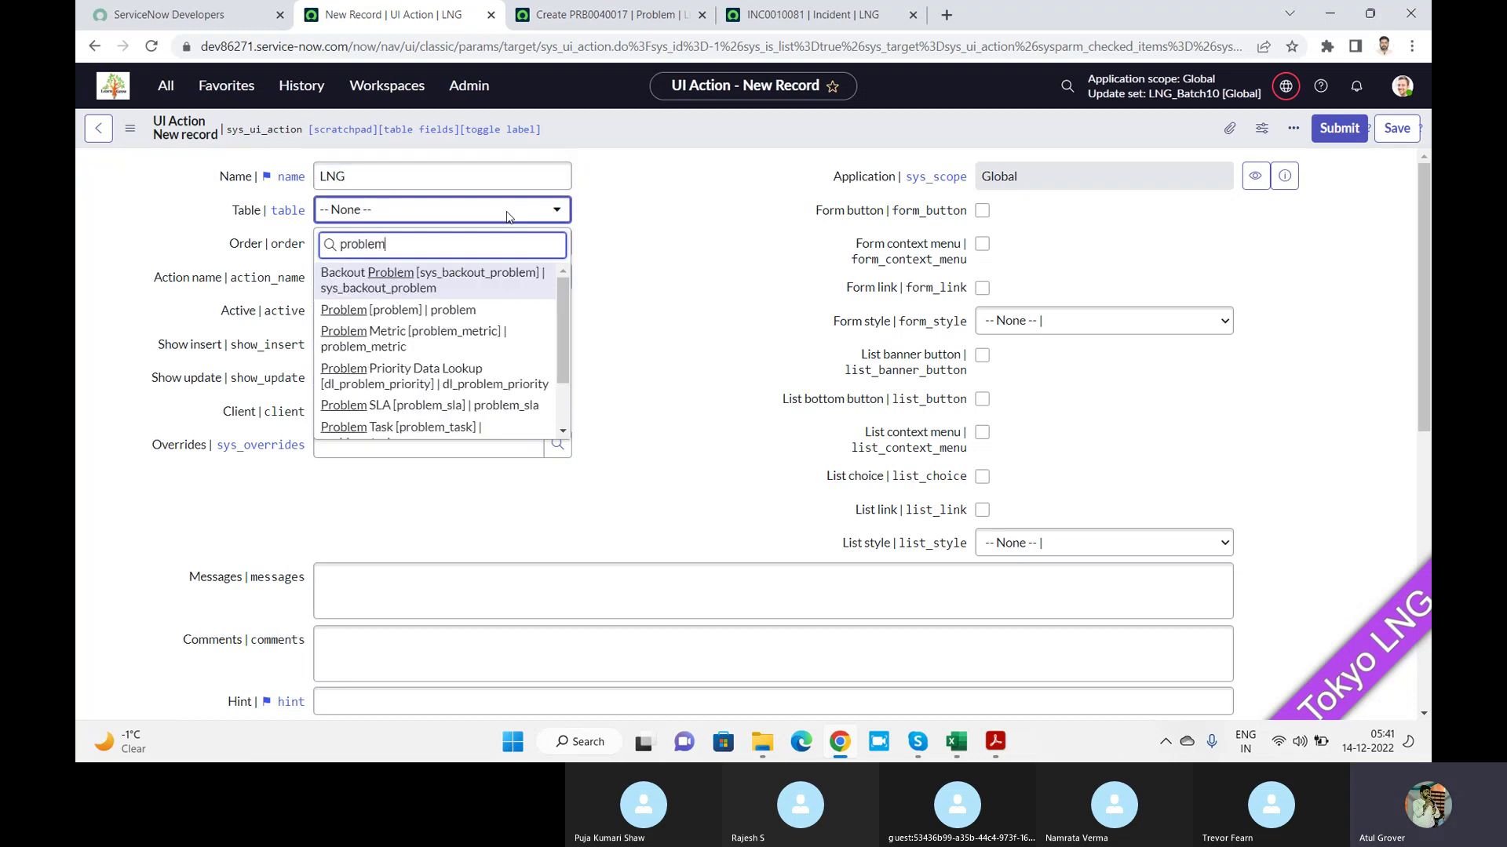
click(461, 310)
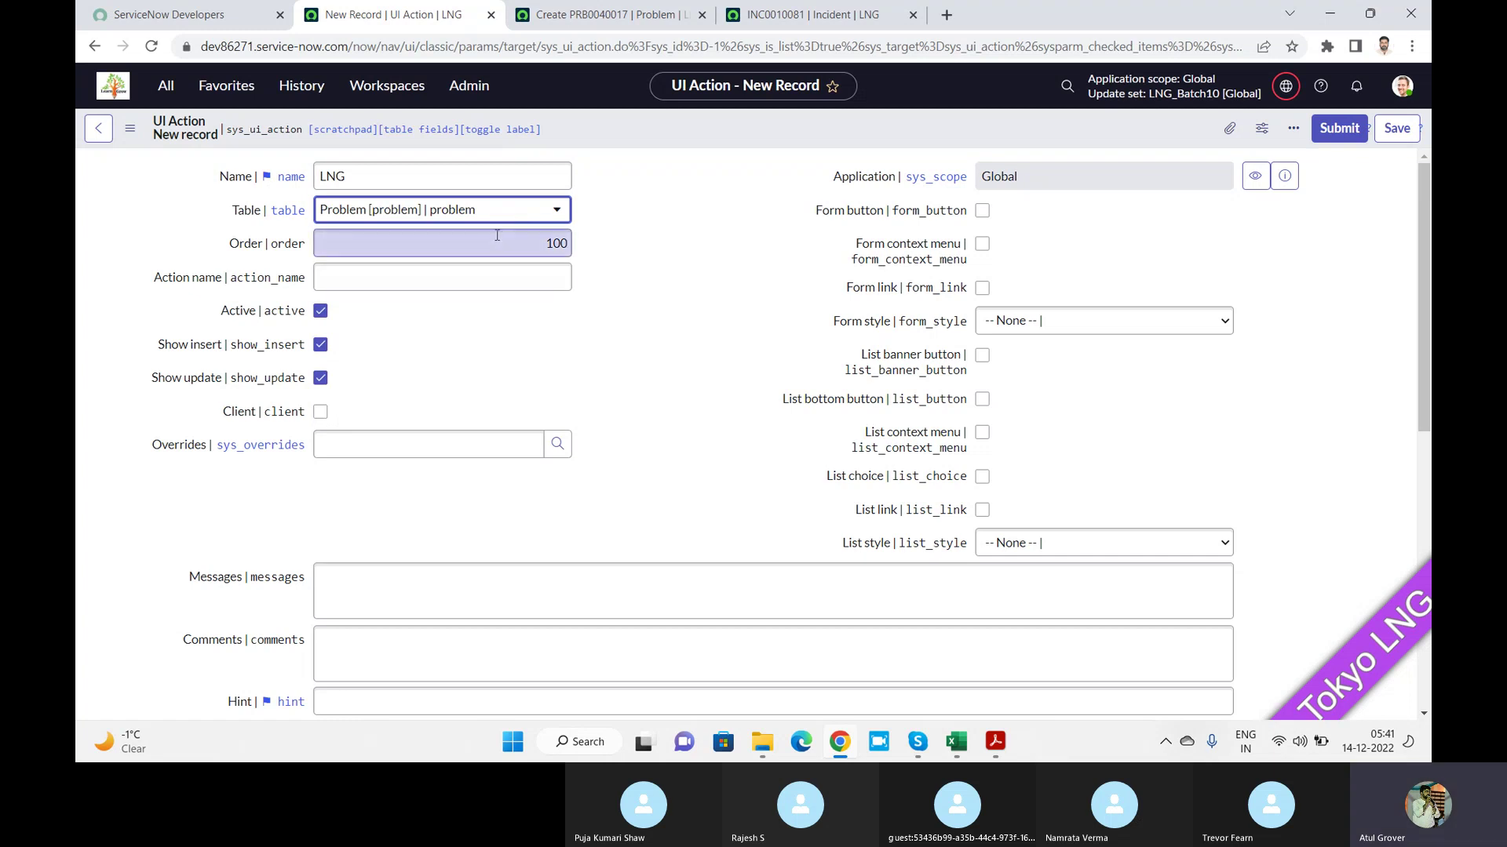
click(467, 276)
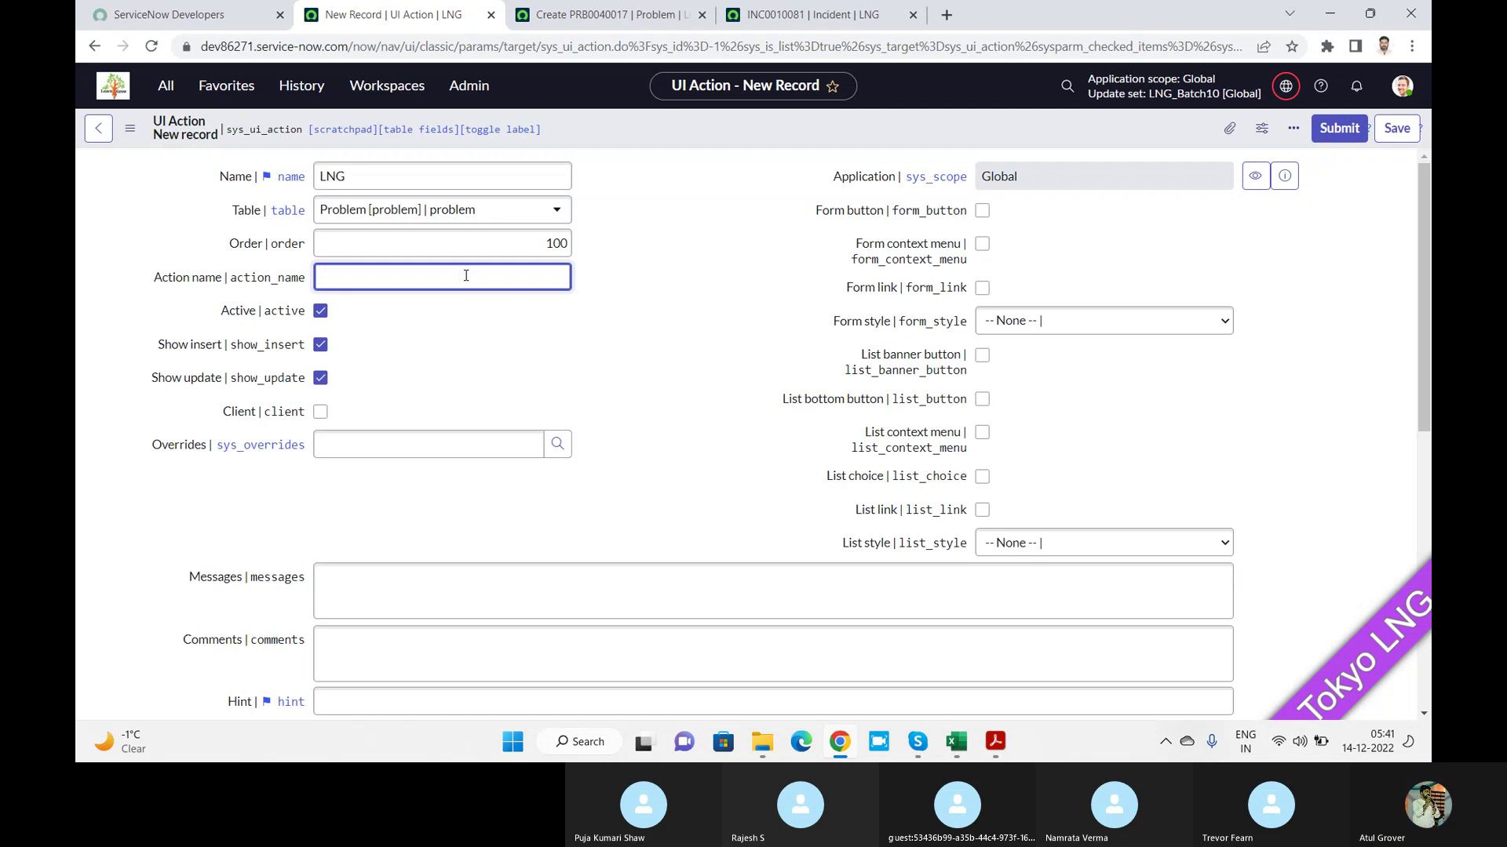
text(LNG)
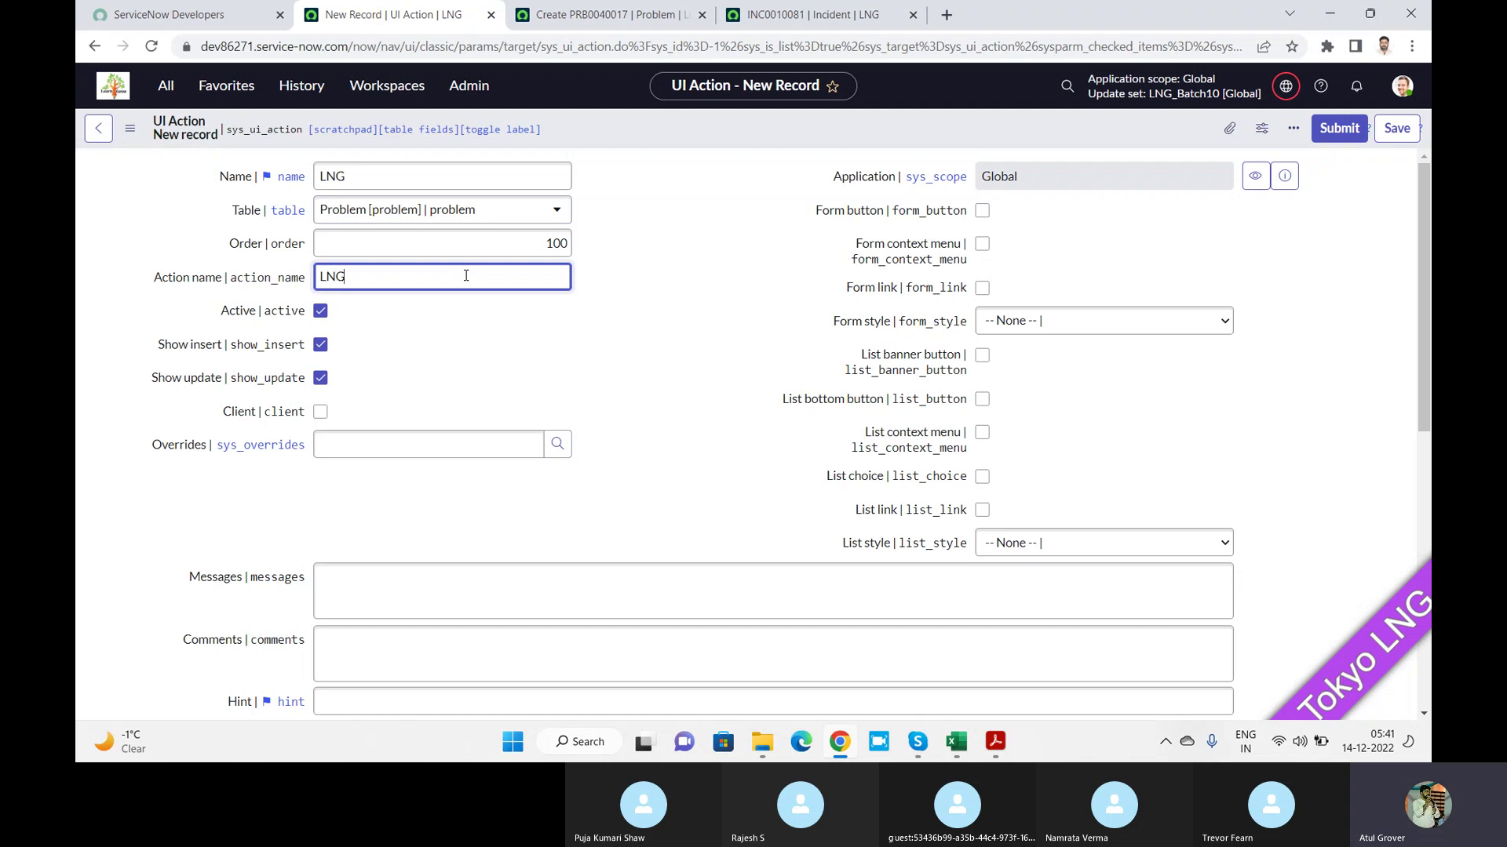
text(LNG)
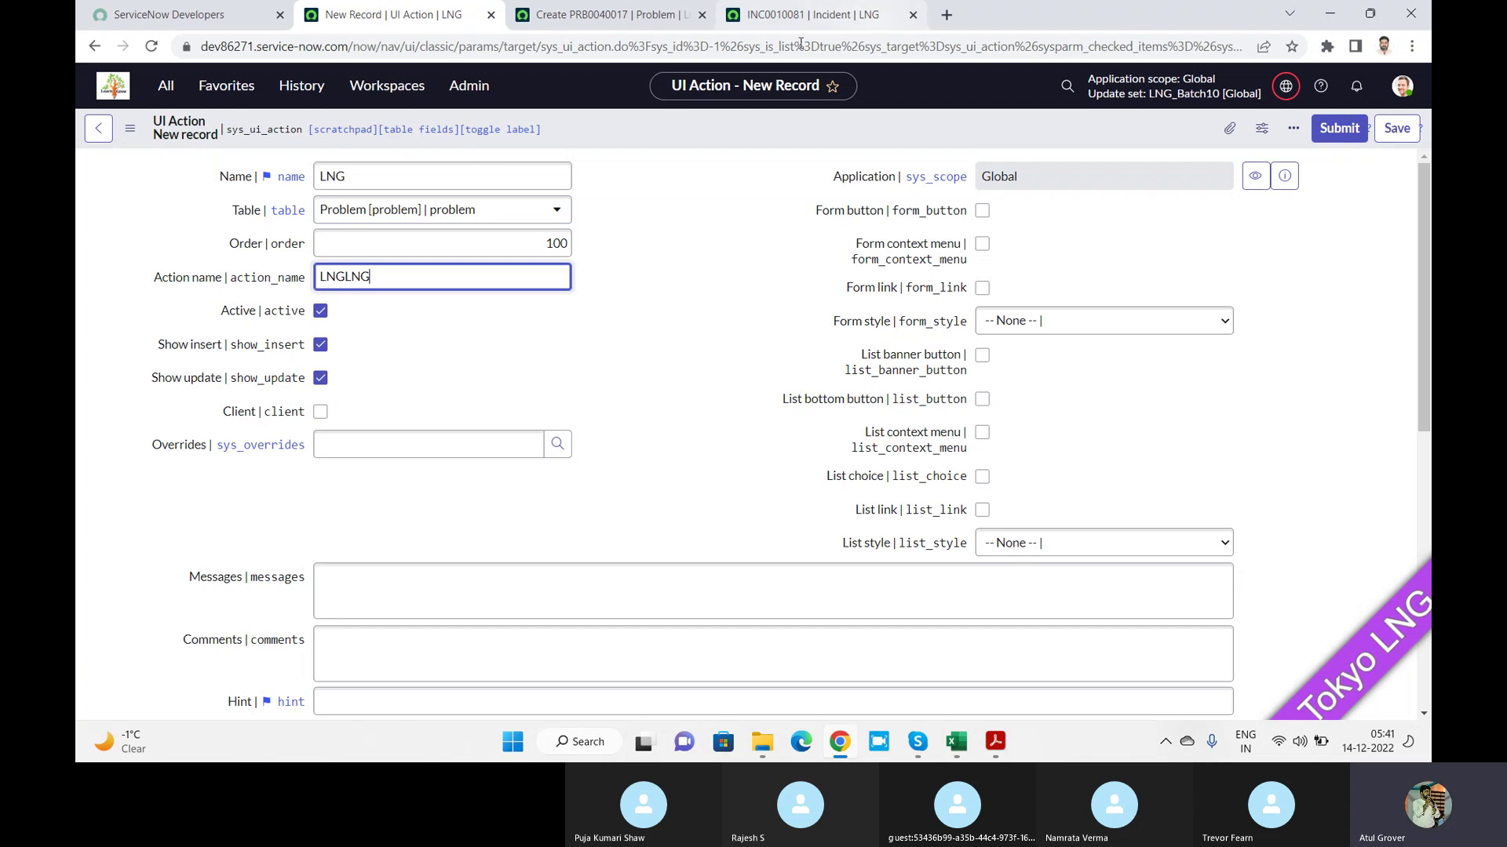
Compare the buttons on the incident and problem forms, and enable Form button and Form context menu for the UI action
click(801, 17)
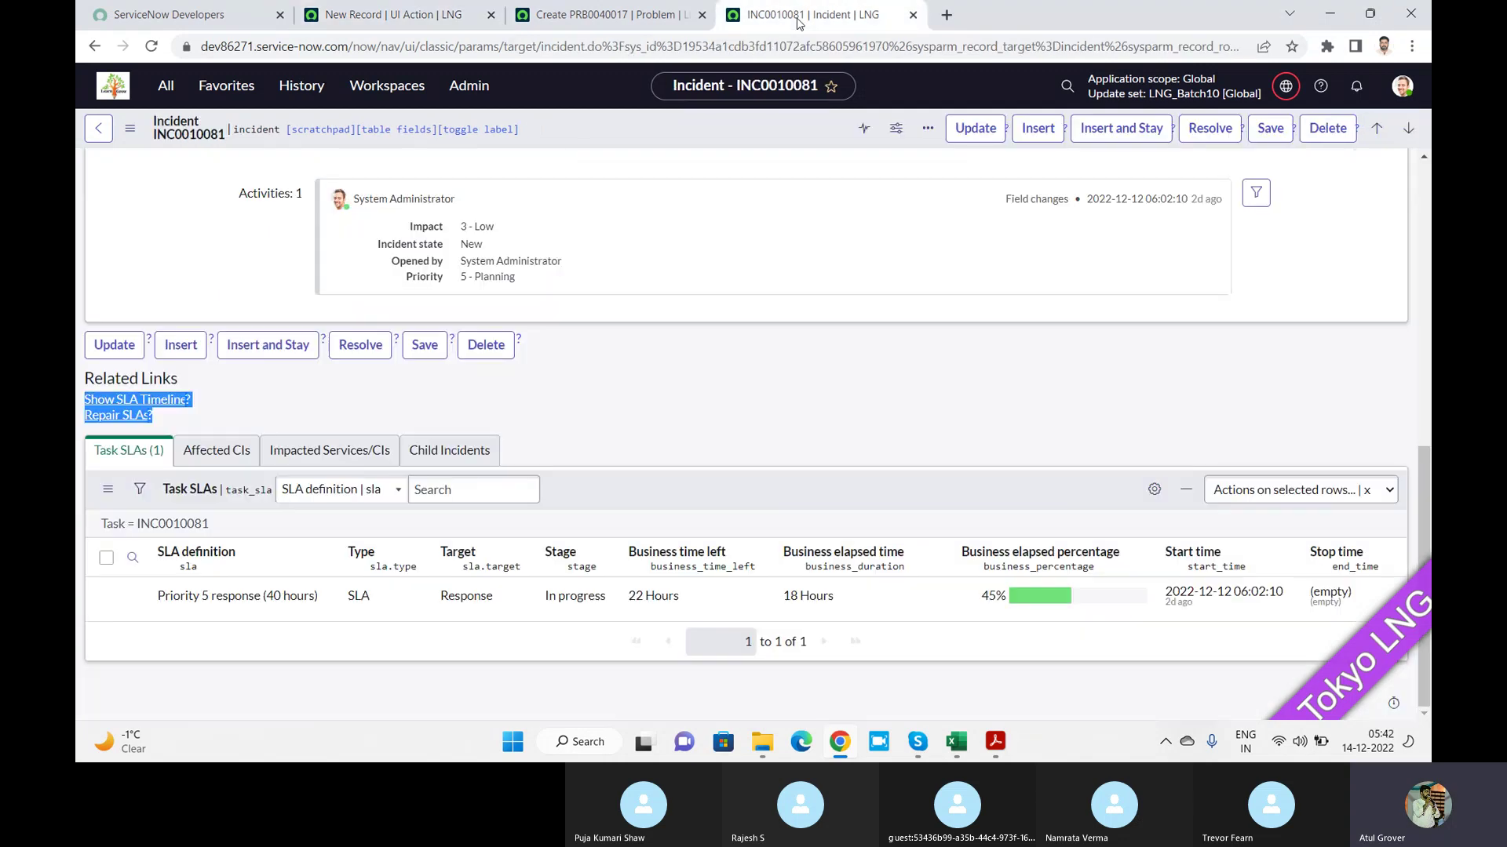
click(612, 15)
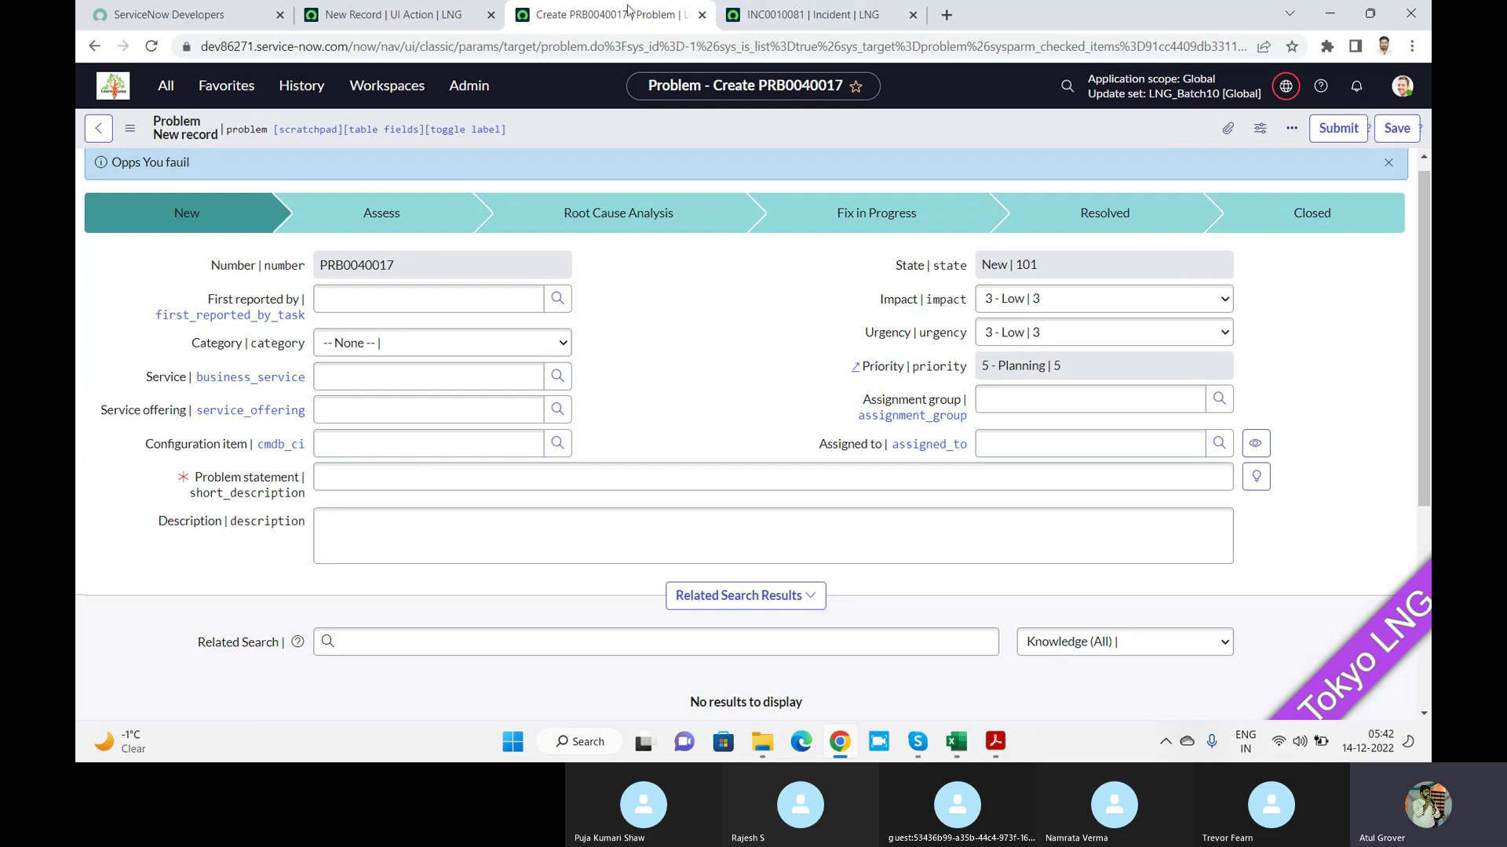
click(398, 14)
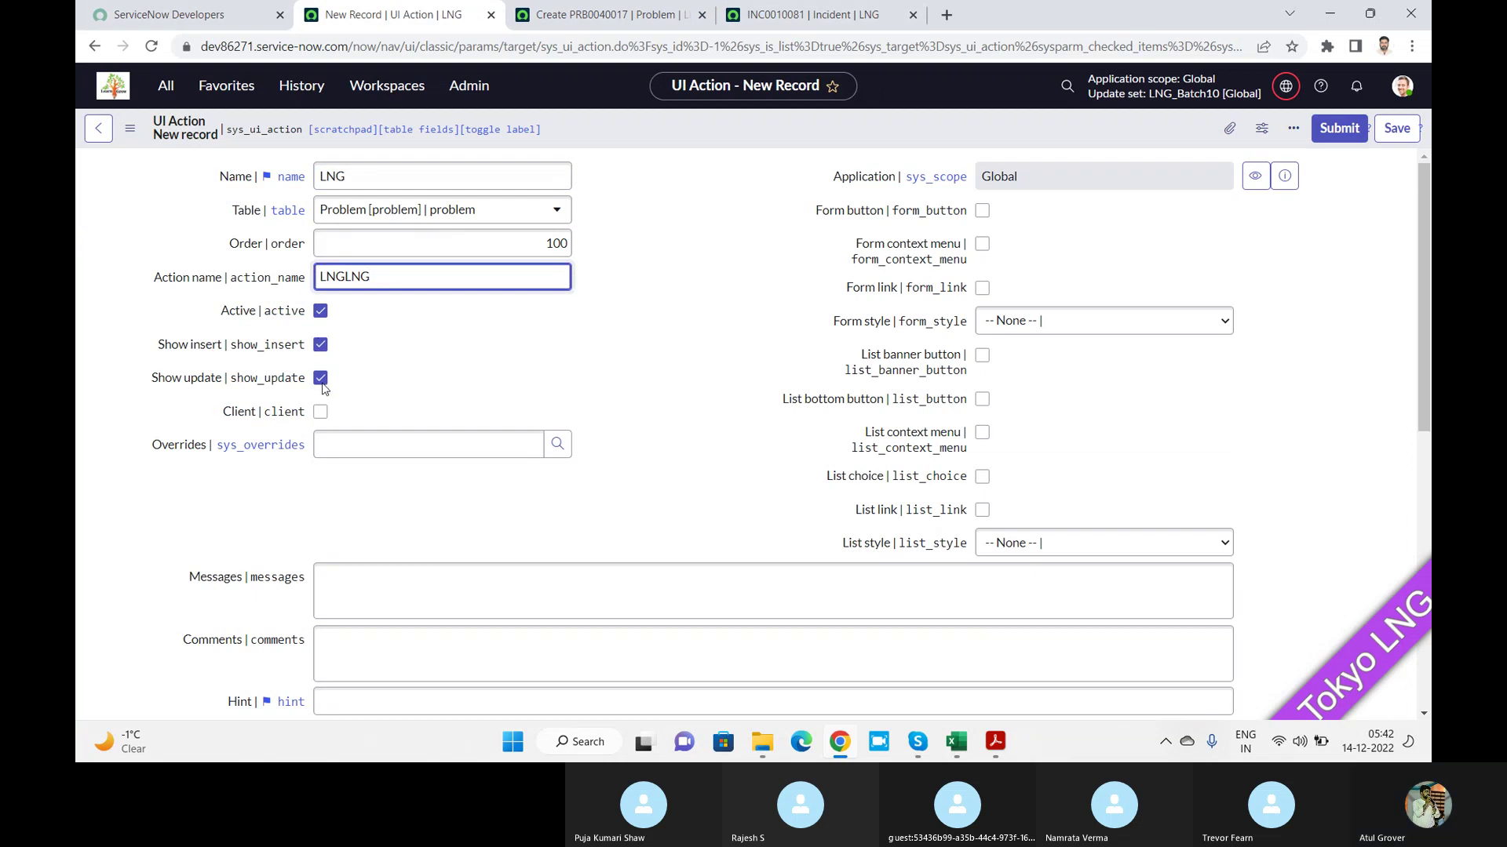
click(982, 212)
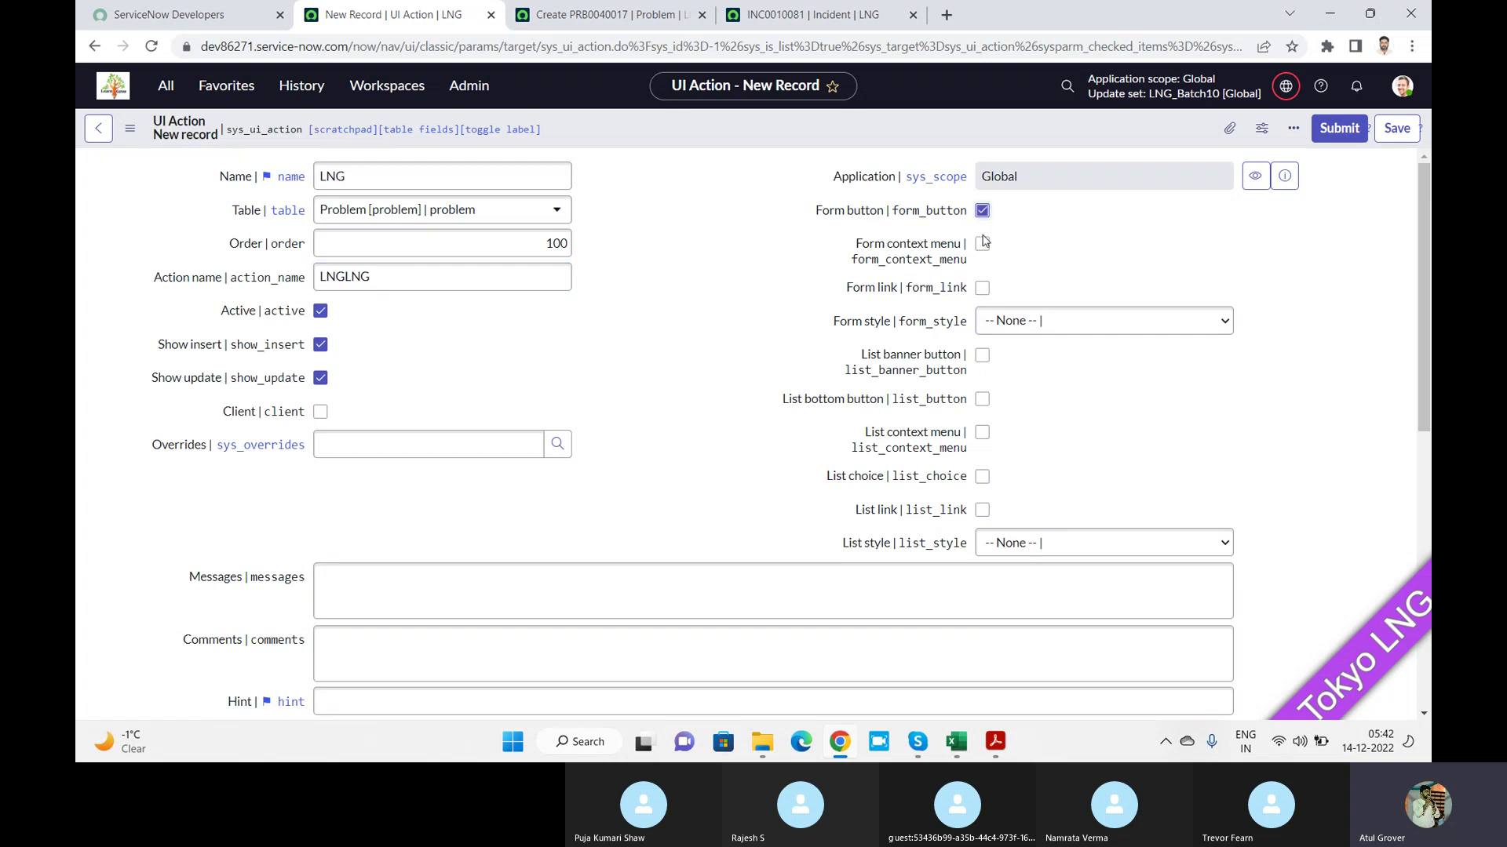
click(982, 244)
Review the incident's related links, and enable Form link and set the form style to Destructive on the UI action
click(783, 14)
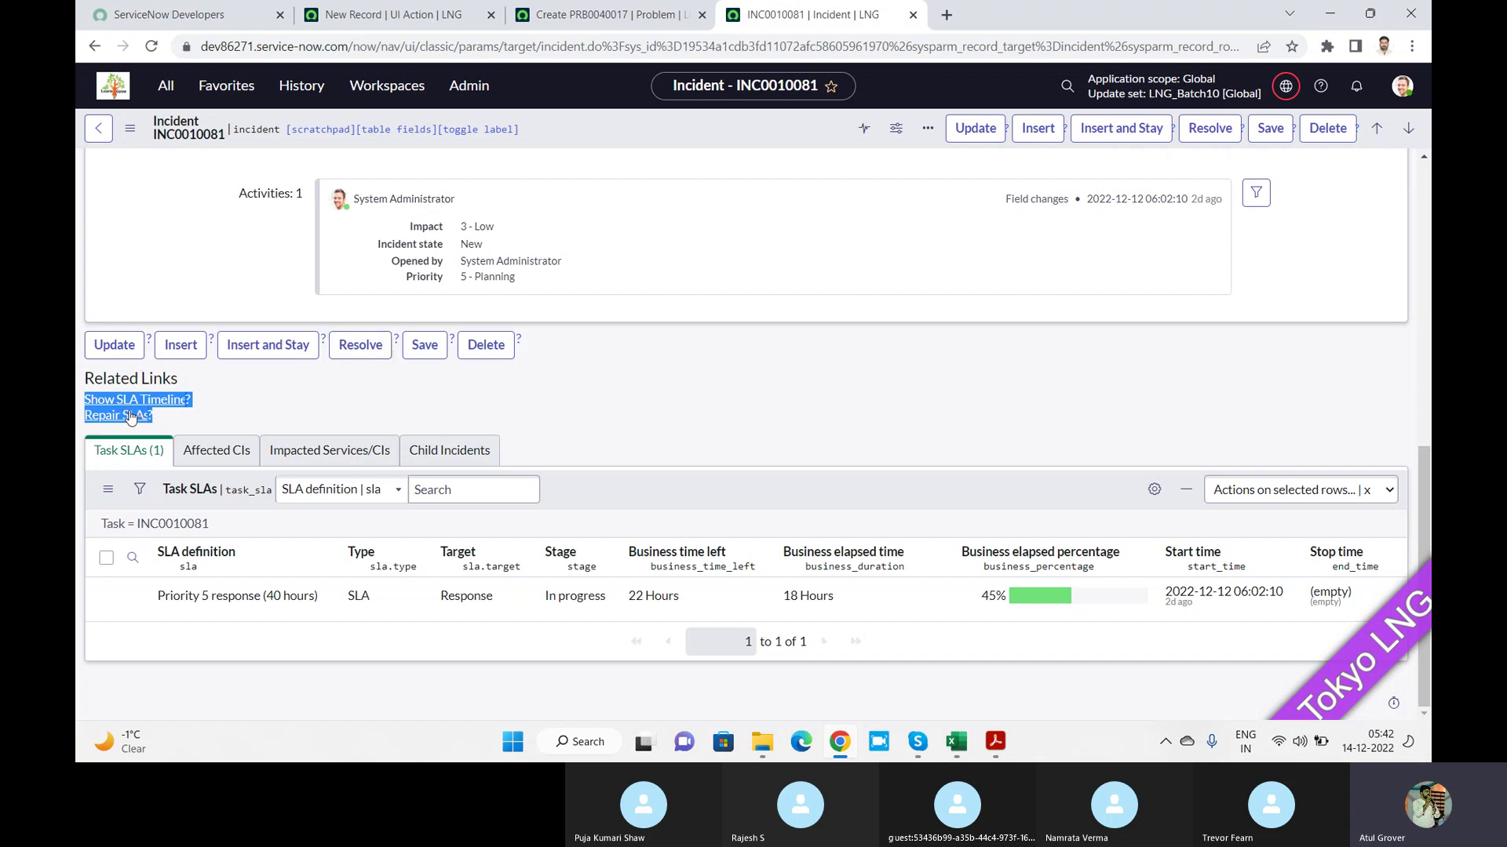
click(541, 17)
mouse_move(541, 18)
mouse_down()
mouse_move(444, 17)
mouse_move(530, 25)
mouse_up()
click(387, 17)
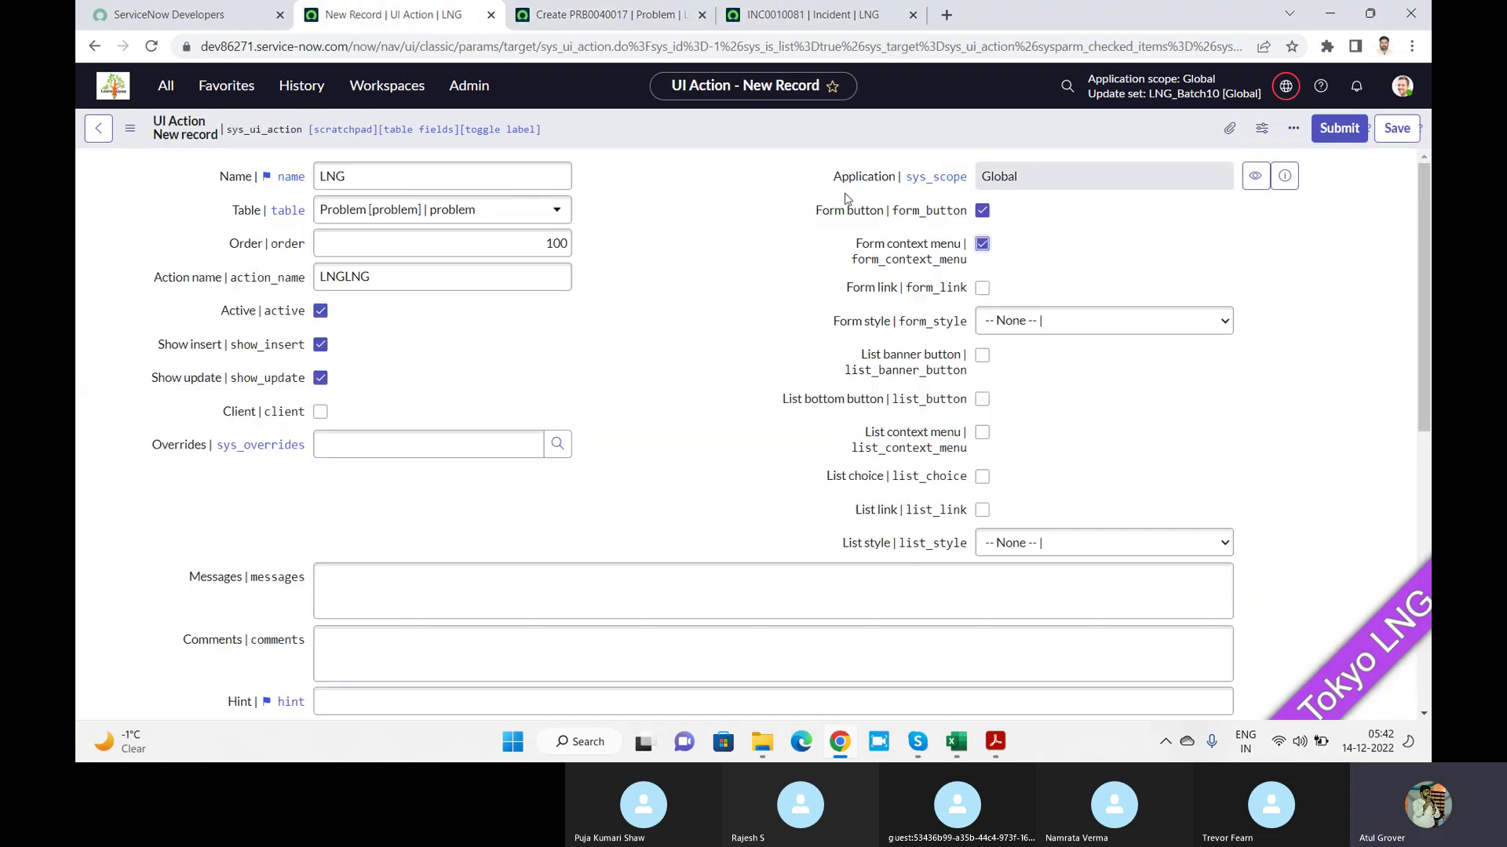
click(982, 289)
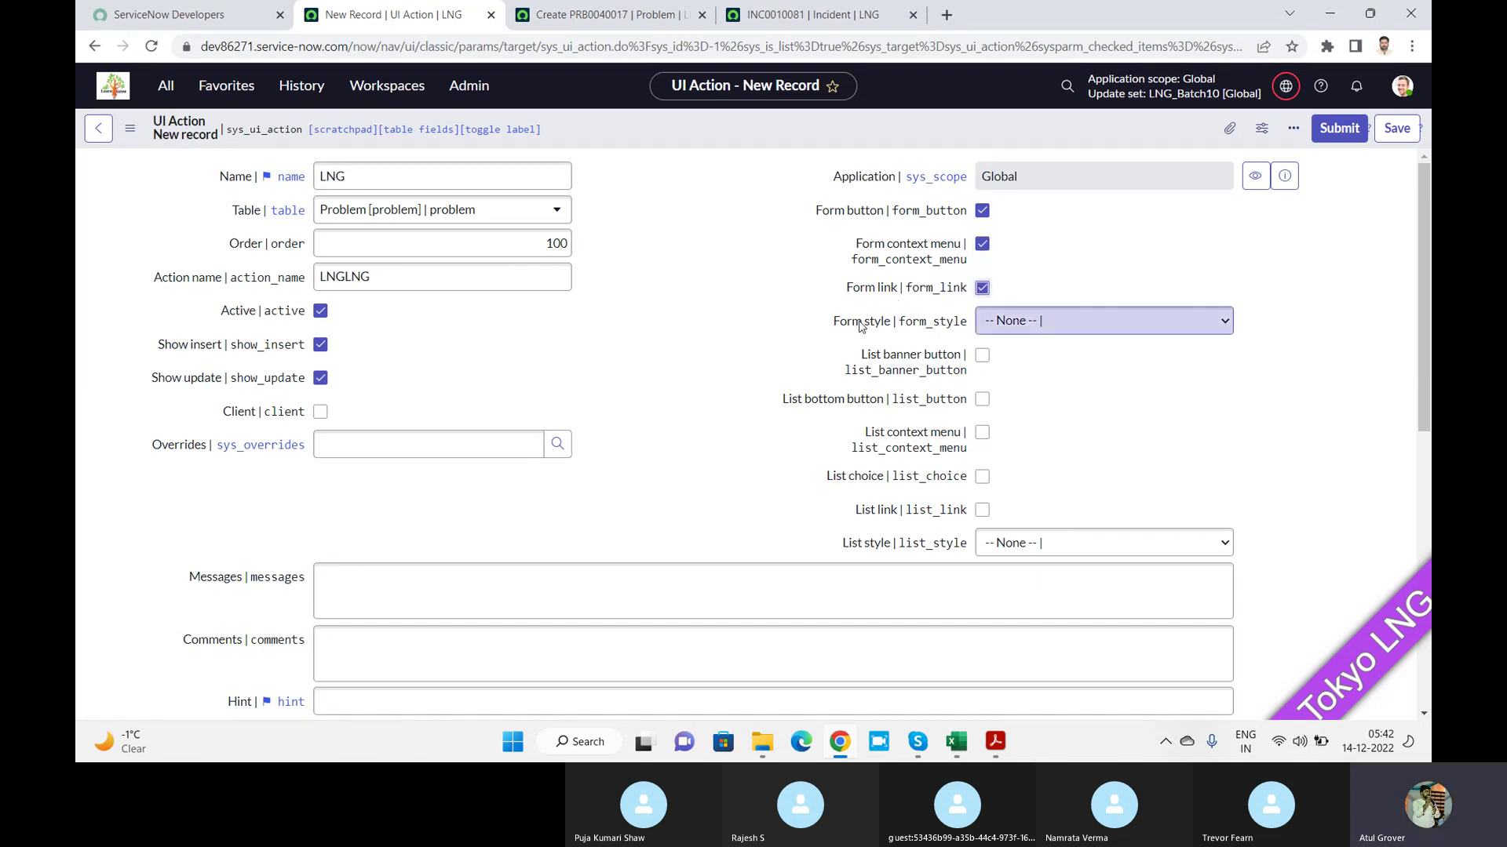
click(1021, 329)
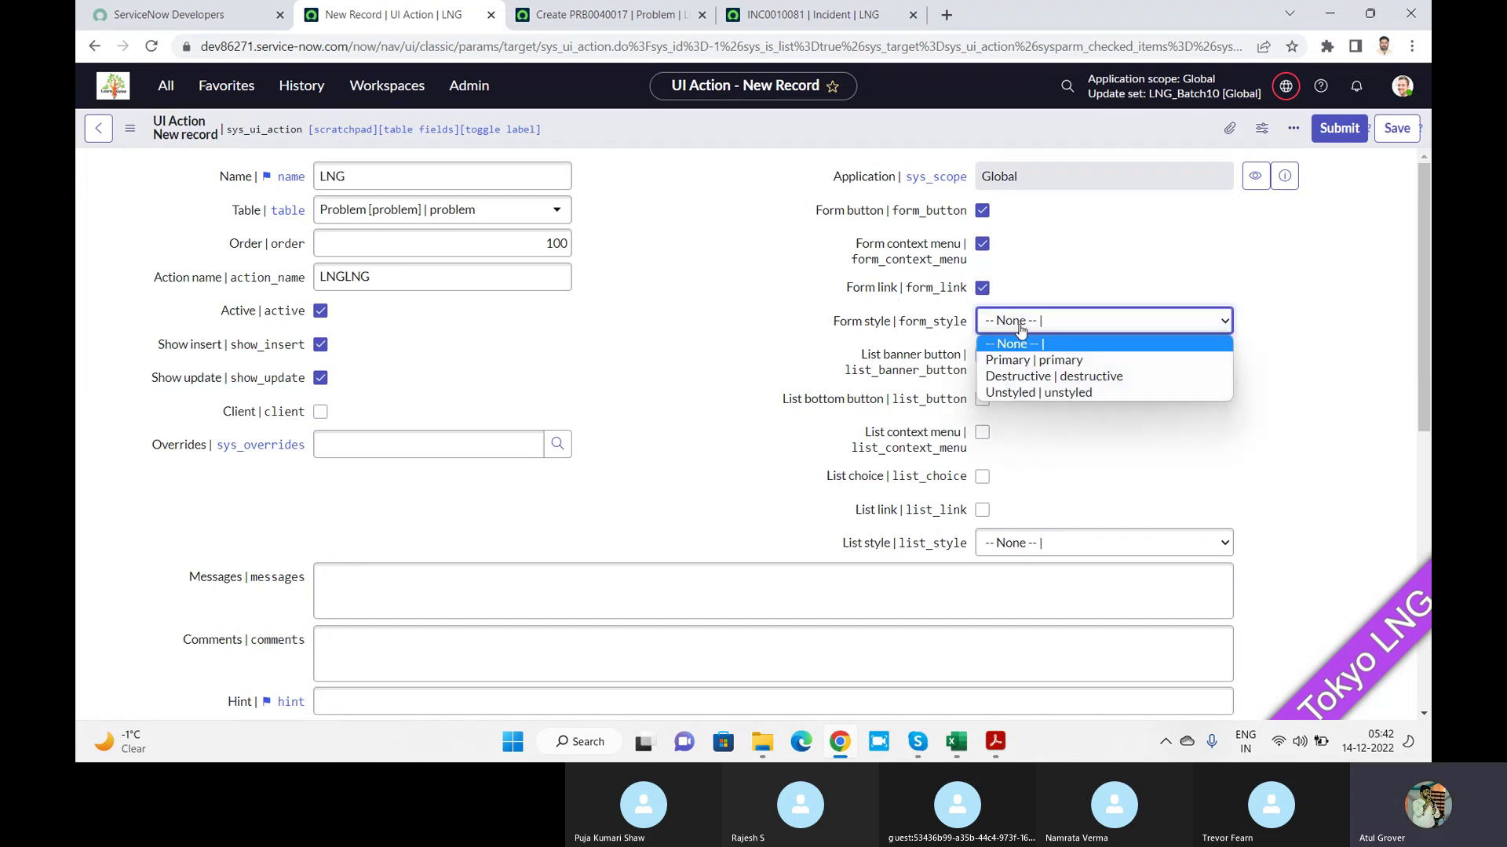
click(1034, 378)
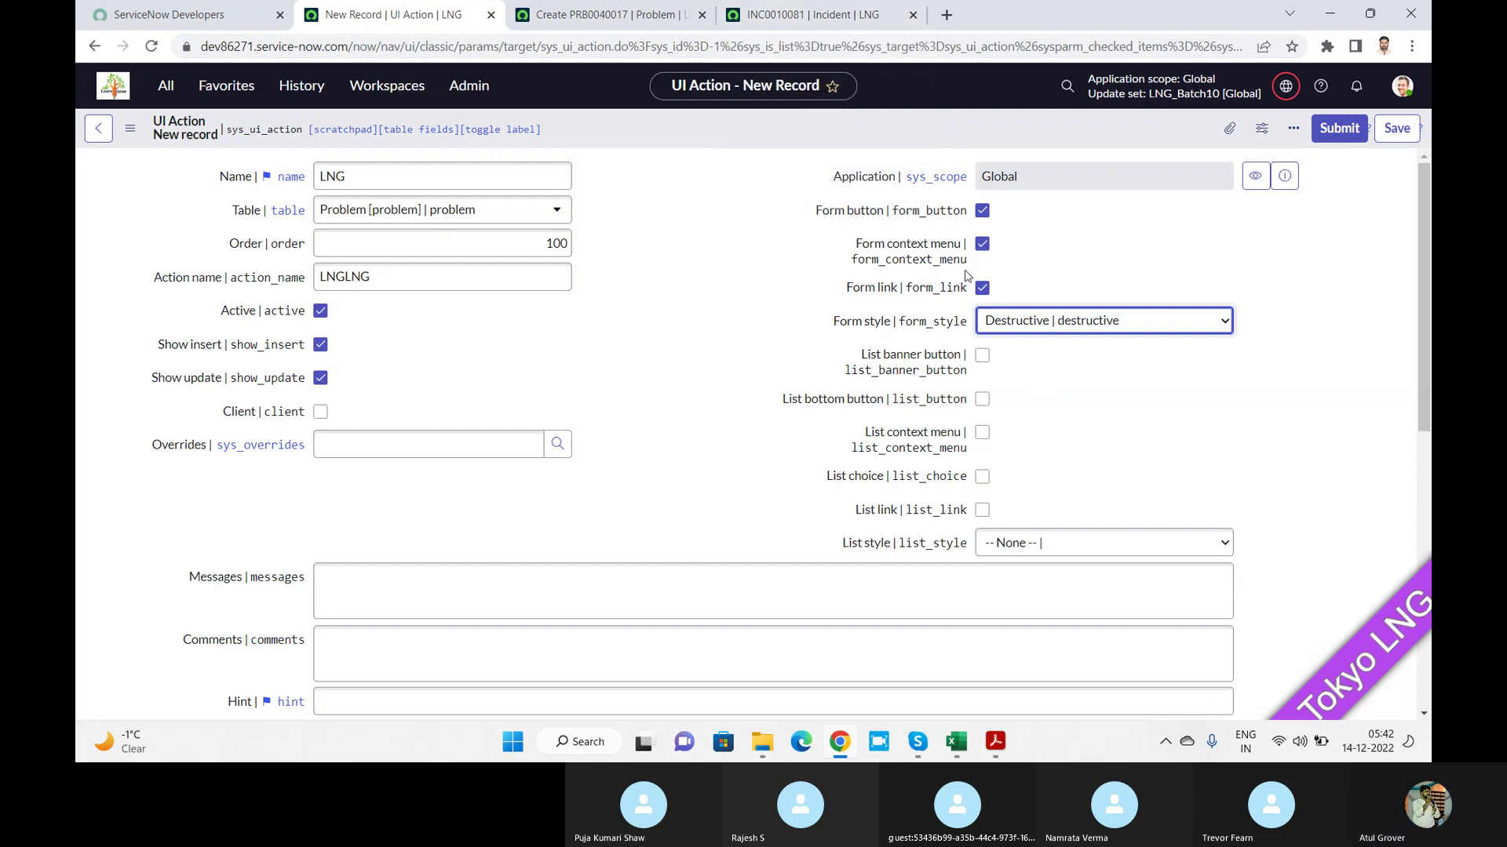
Enable List banner button and List bottom button, checking them against the Task SLAs list's actions for selected rows
click(982, 360)
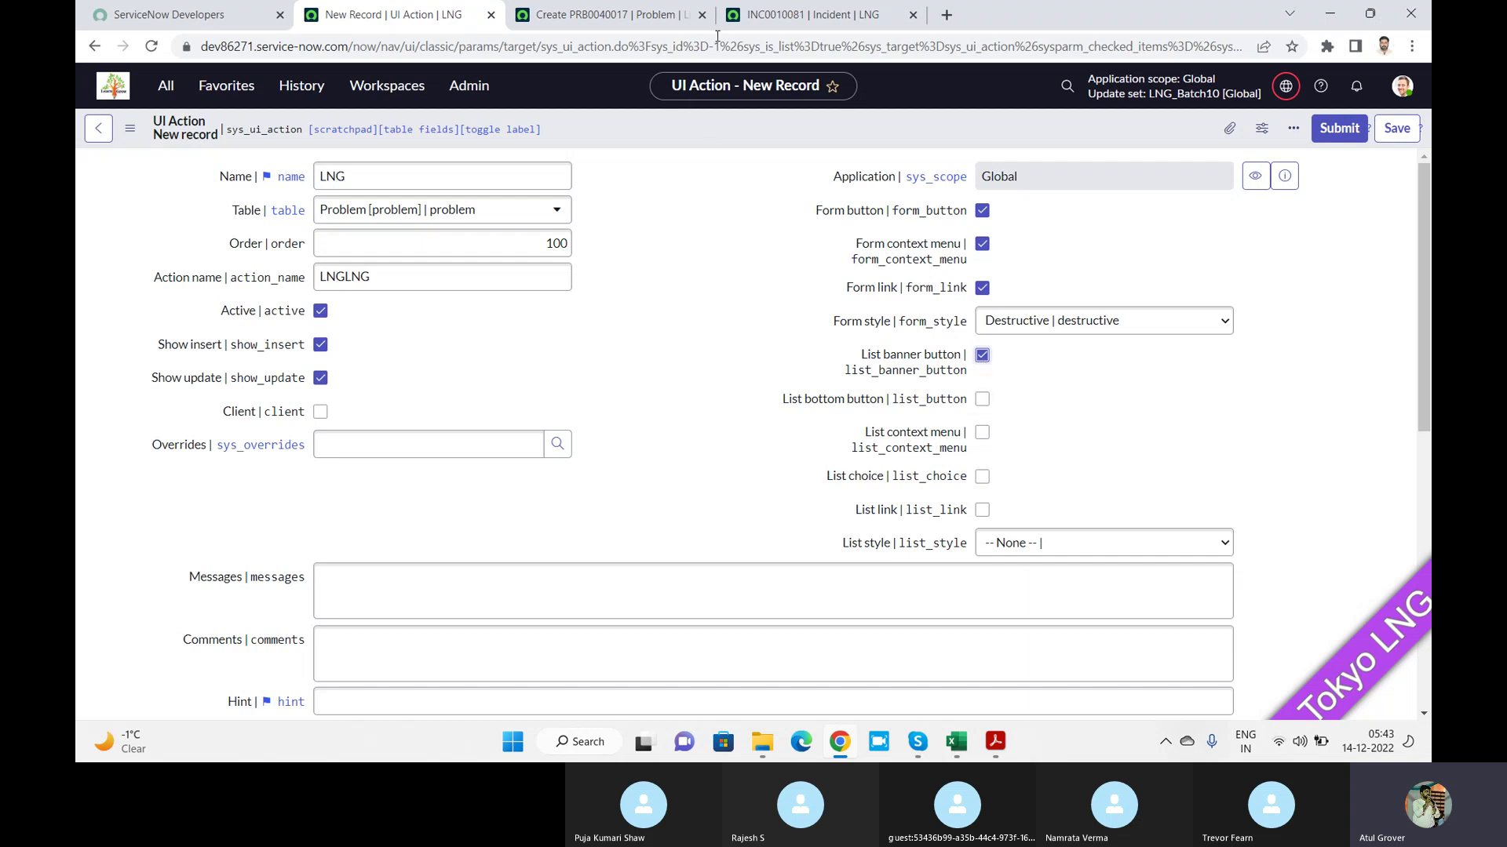
click(777, 17)
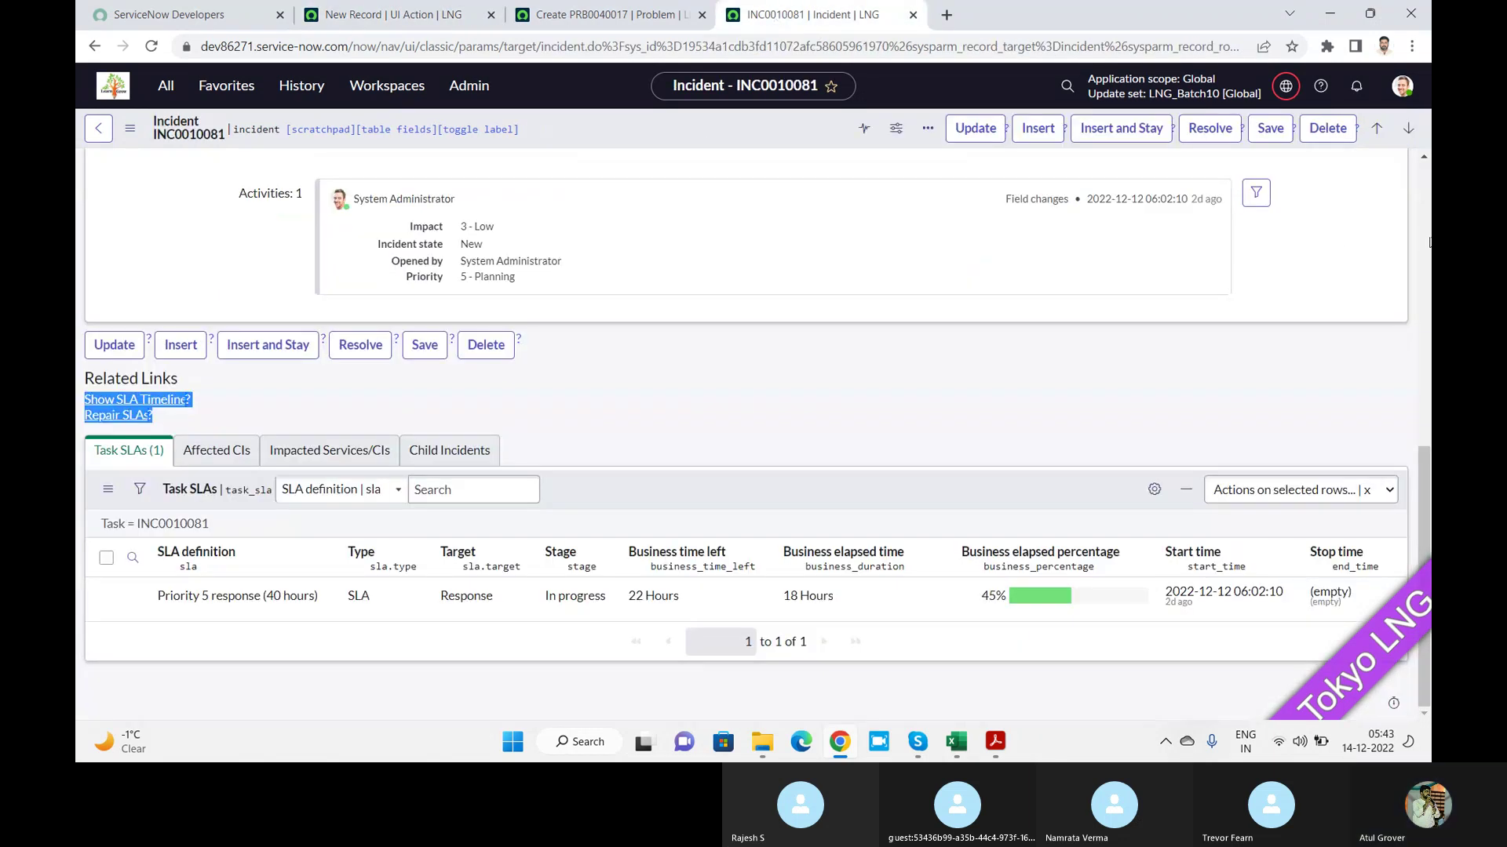
click(1305, 507)
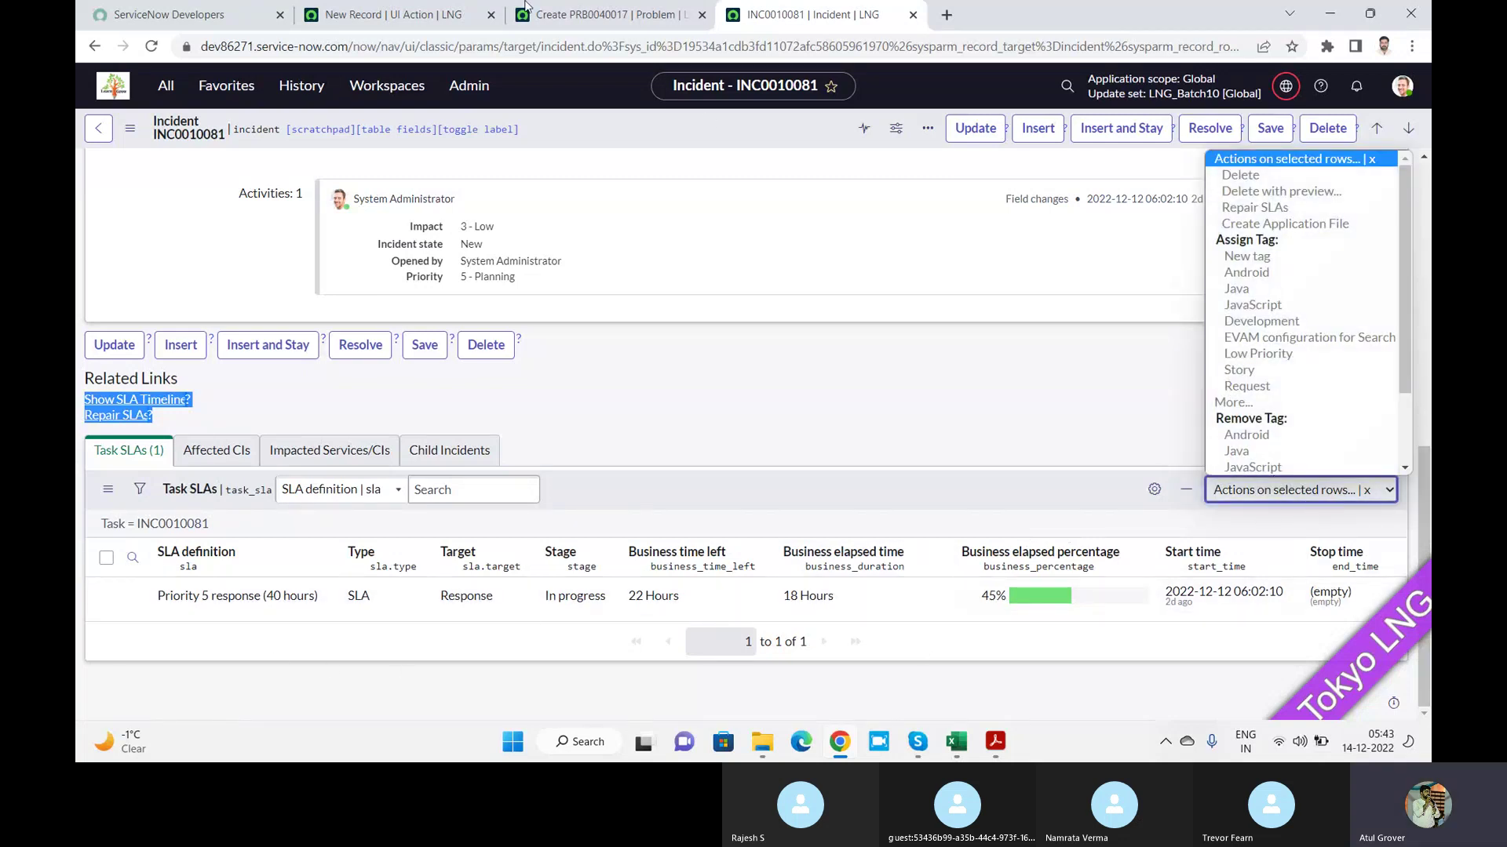
click(392, 14)
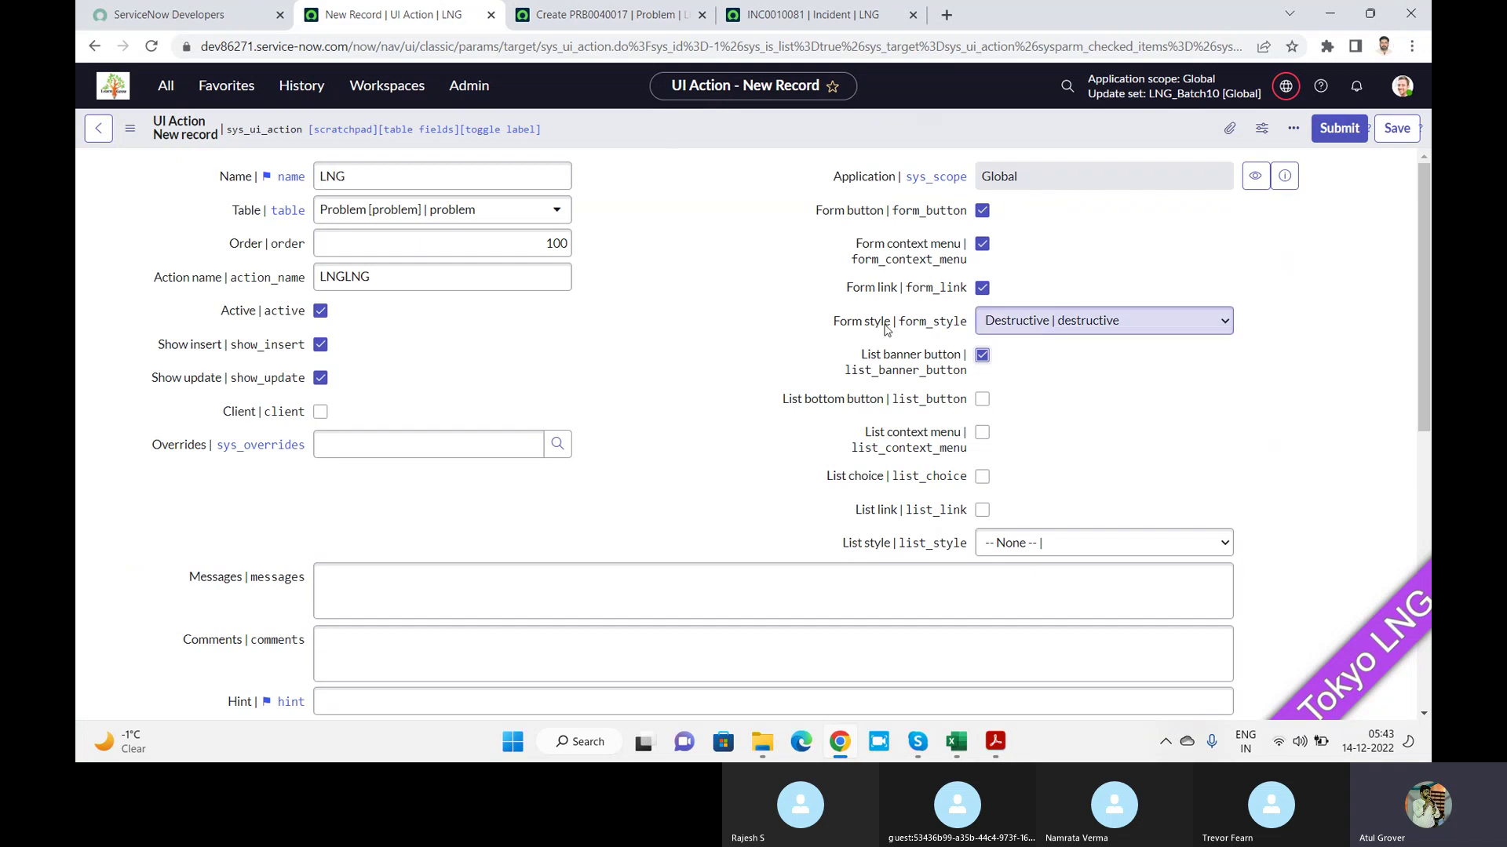
click(982, 399)
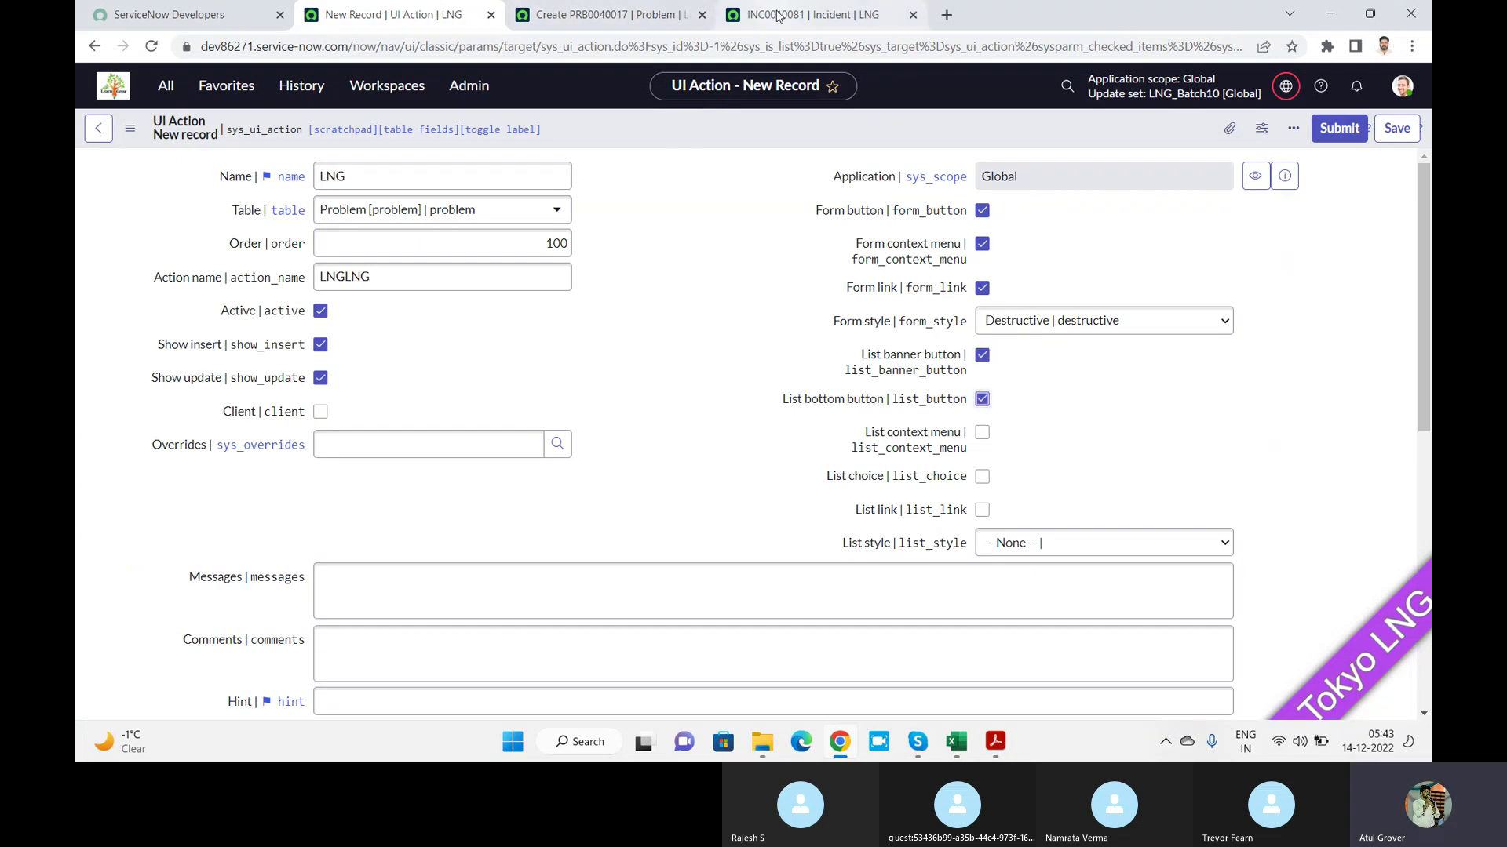
Open the Incidents list and look over its records down to the last row for list button locations
click(777, 16)
key(ctrl+t)
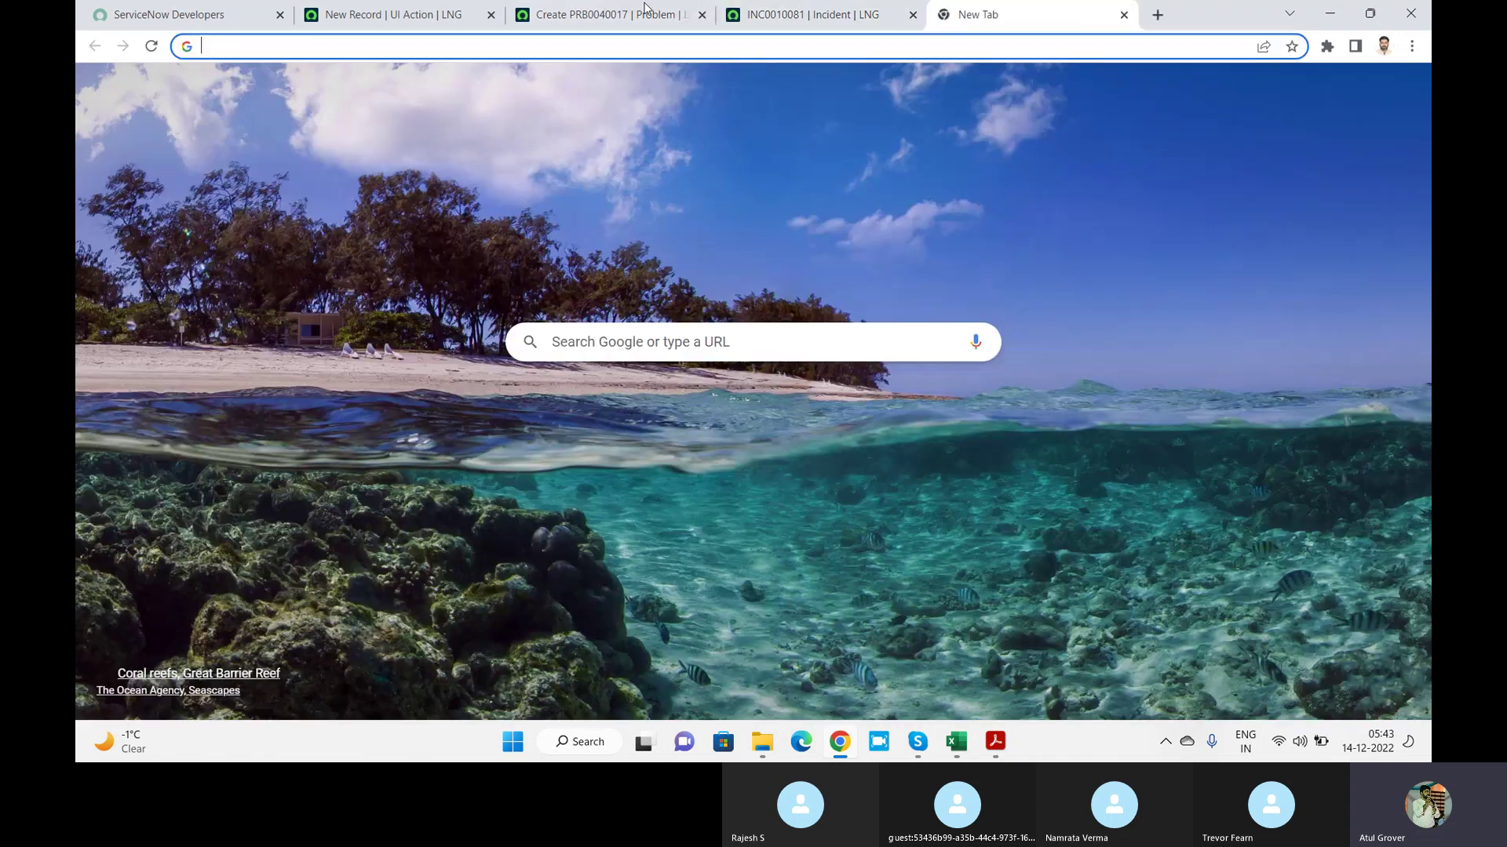
click(816, 15)
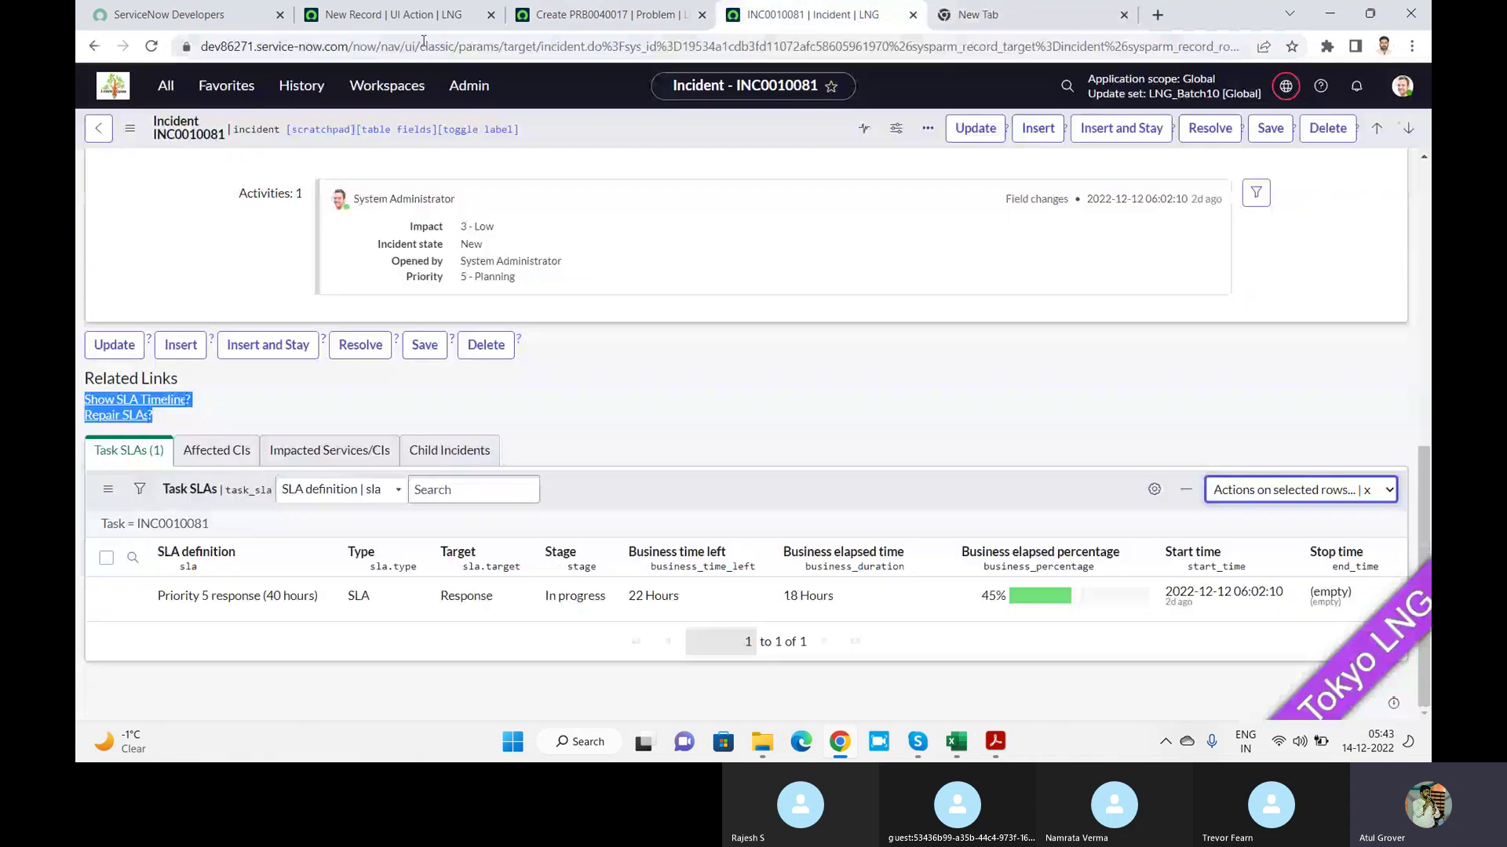
click(157, 92)
click(116, 487)
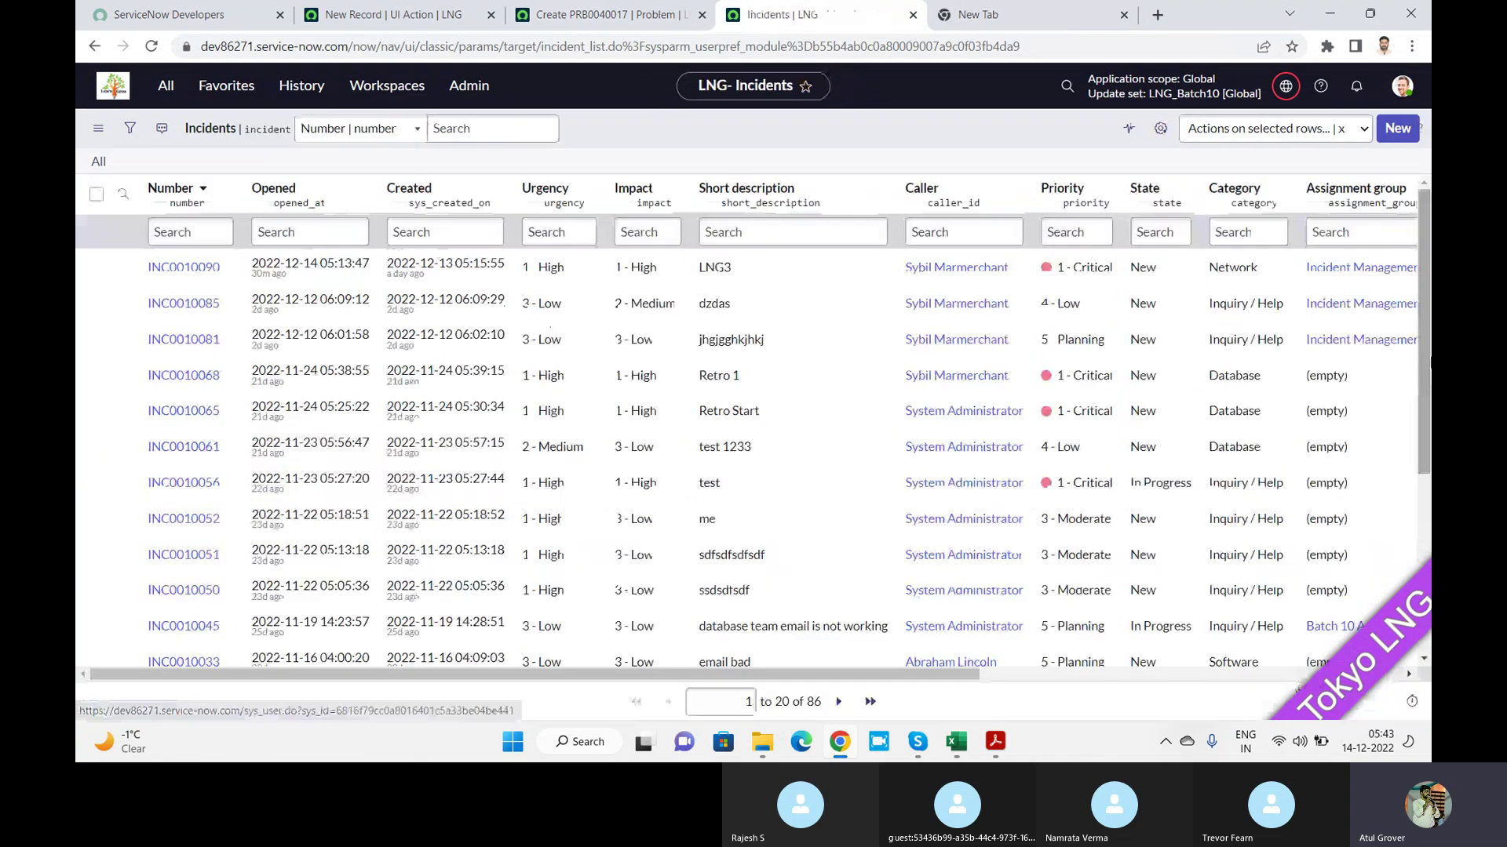
scroll(1183, 621, down, 4)
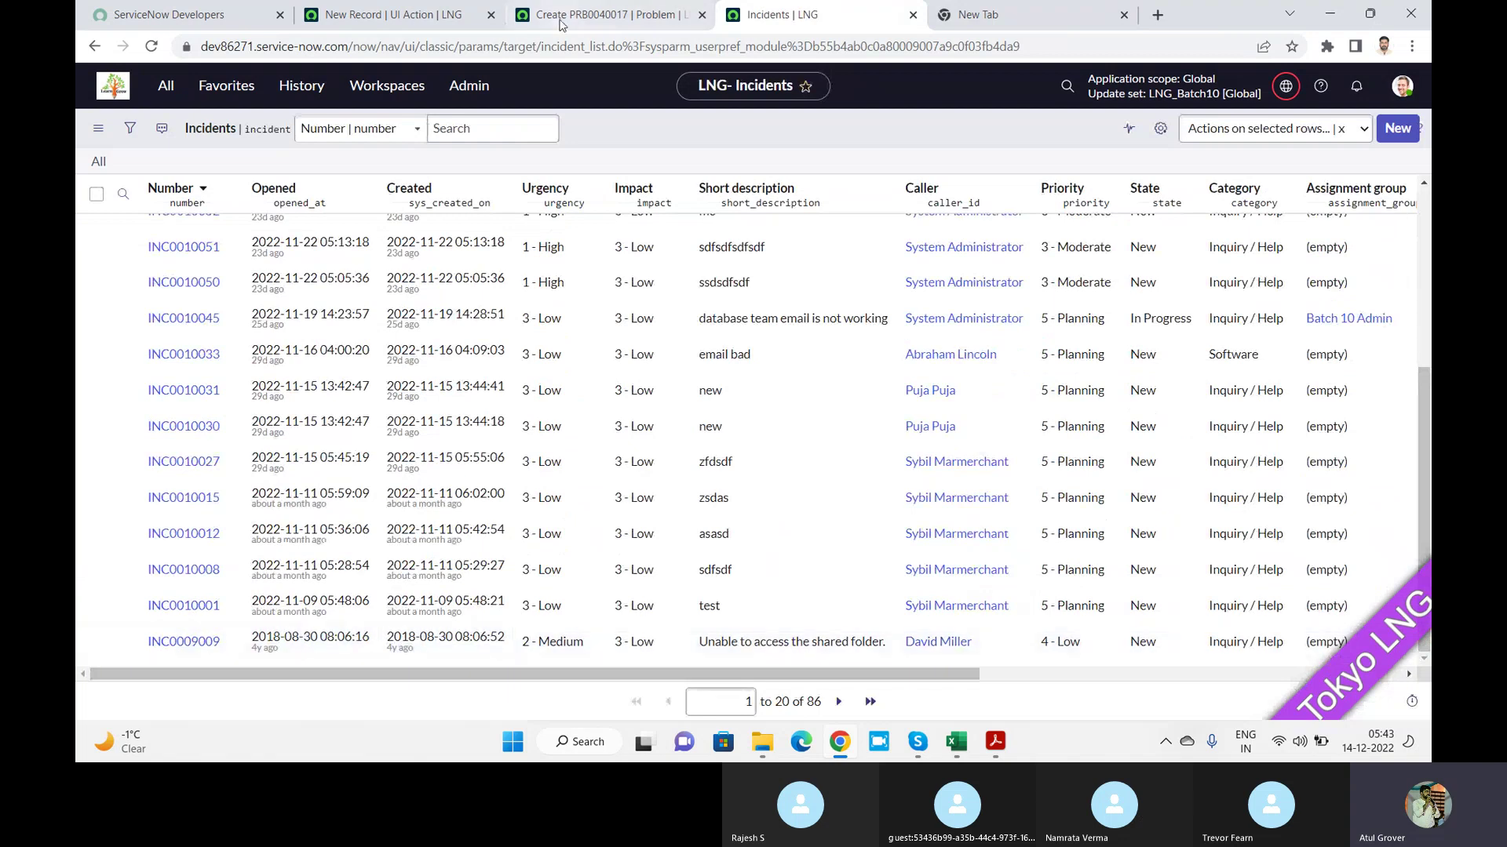
click(374, 8)
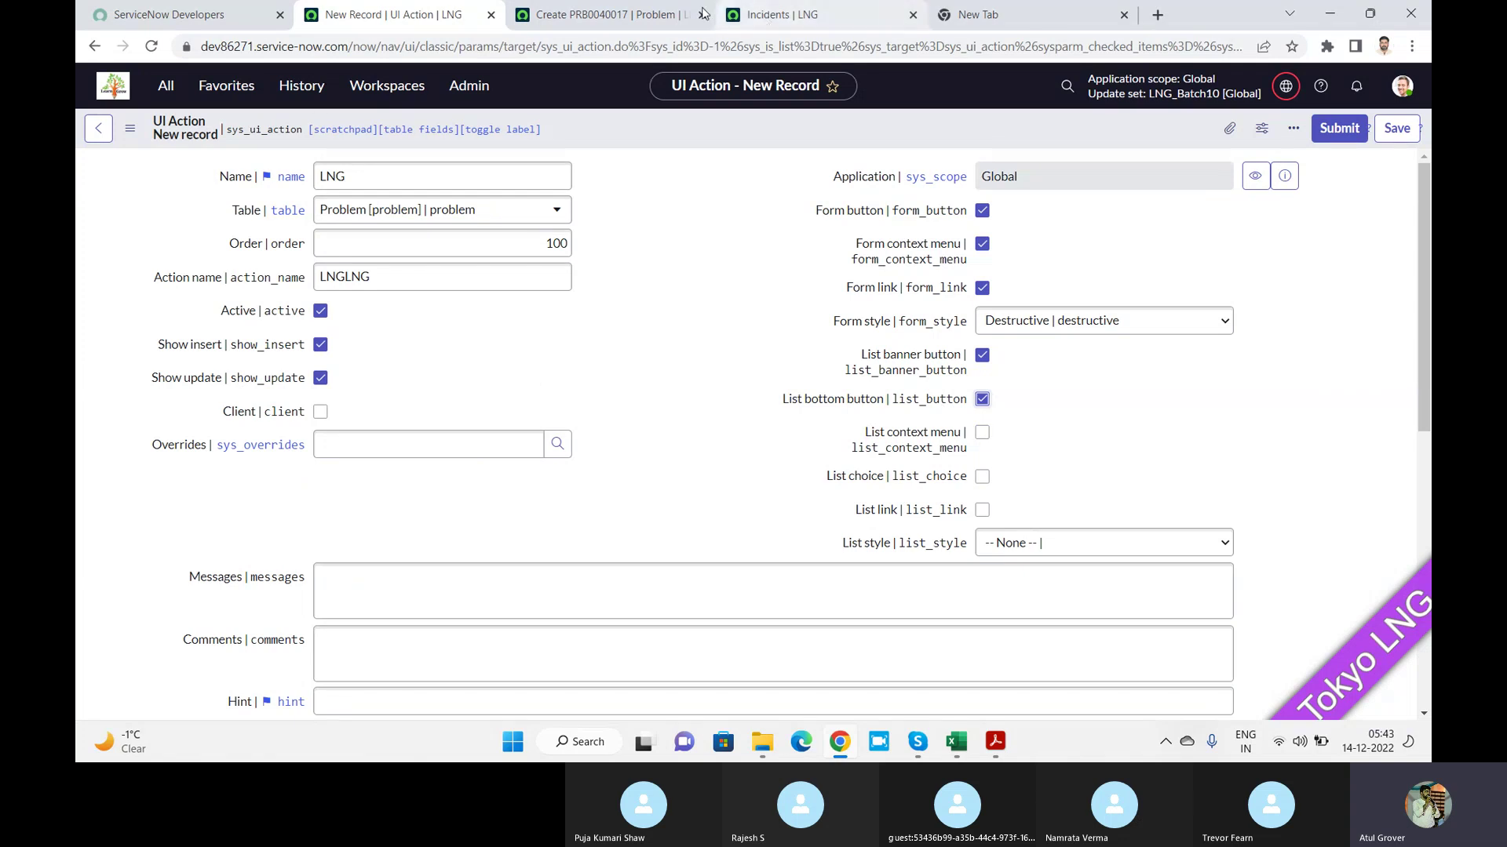
Review the Incidents list's row actions and header context menu, and enable List context menu for the UI action
click(630, 16)
click(871, 19)
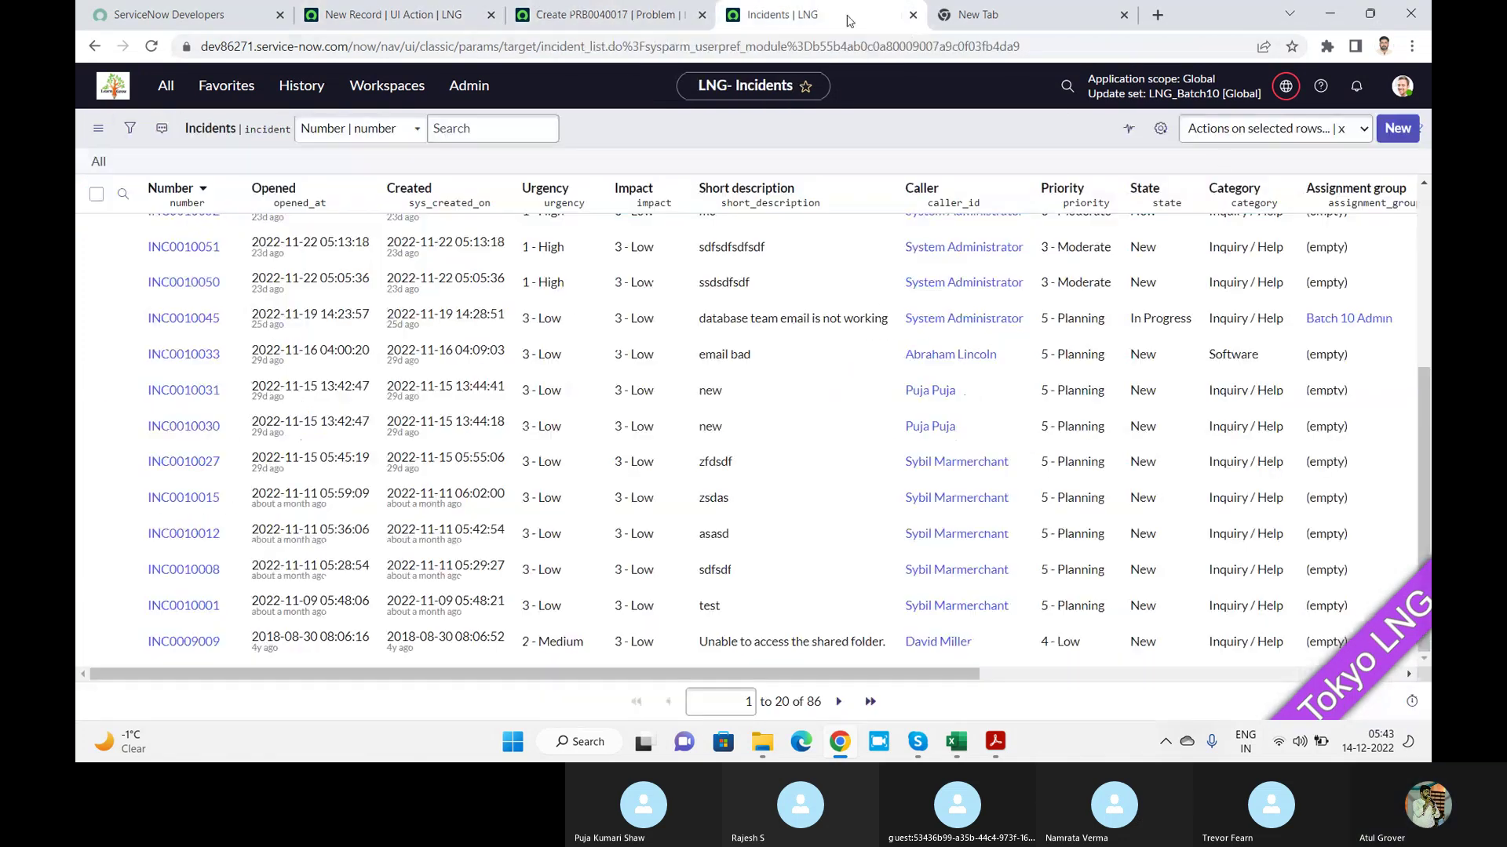
click(1254, 135)
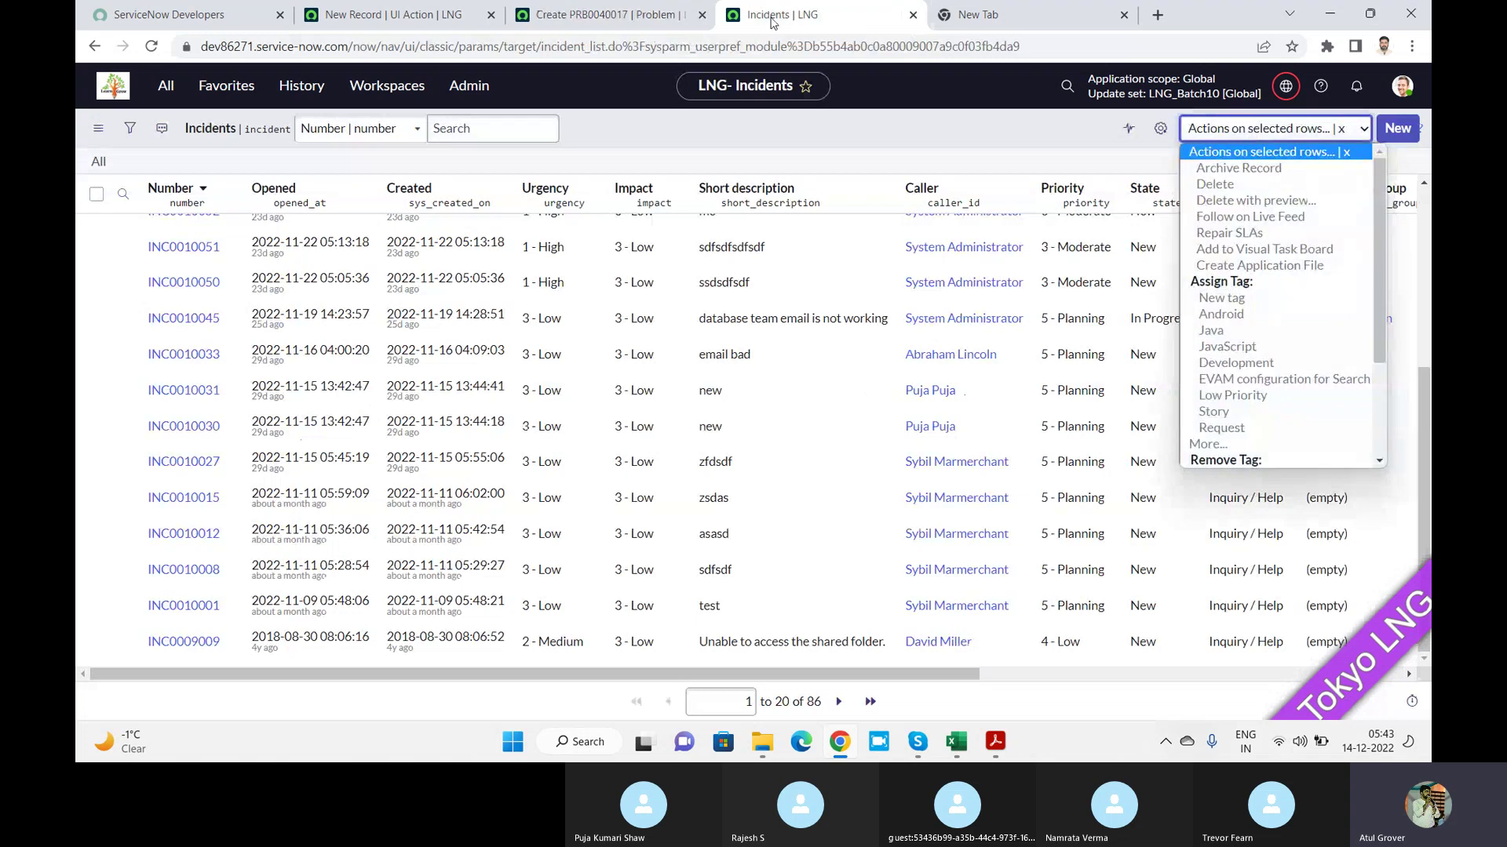
click(667, 135)
right_click(668, 135)
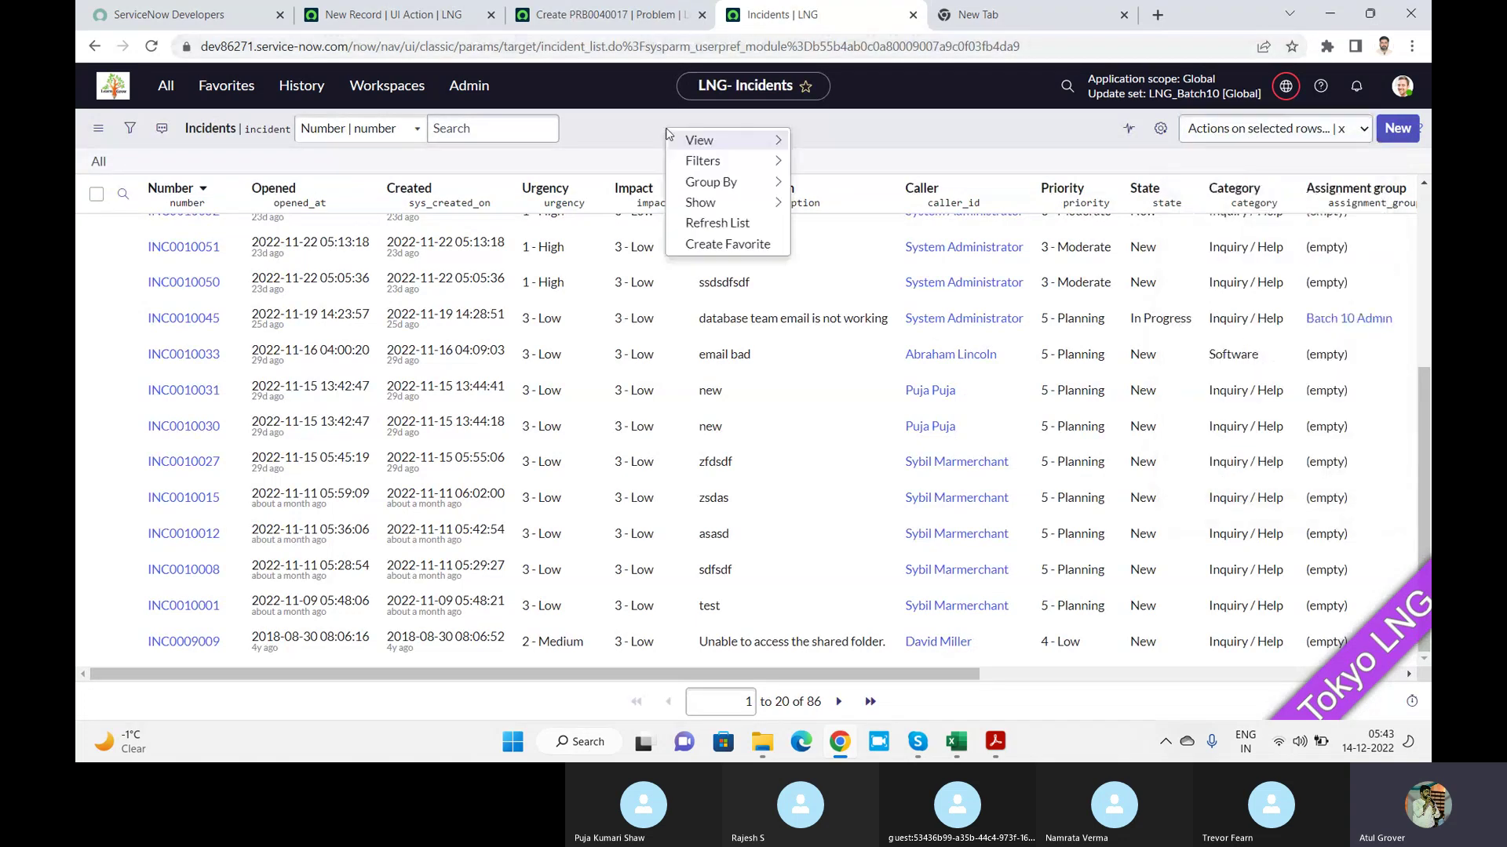
mouse_move(727, 175)
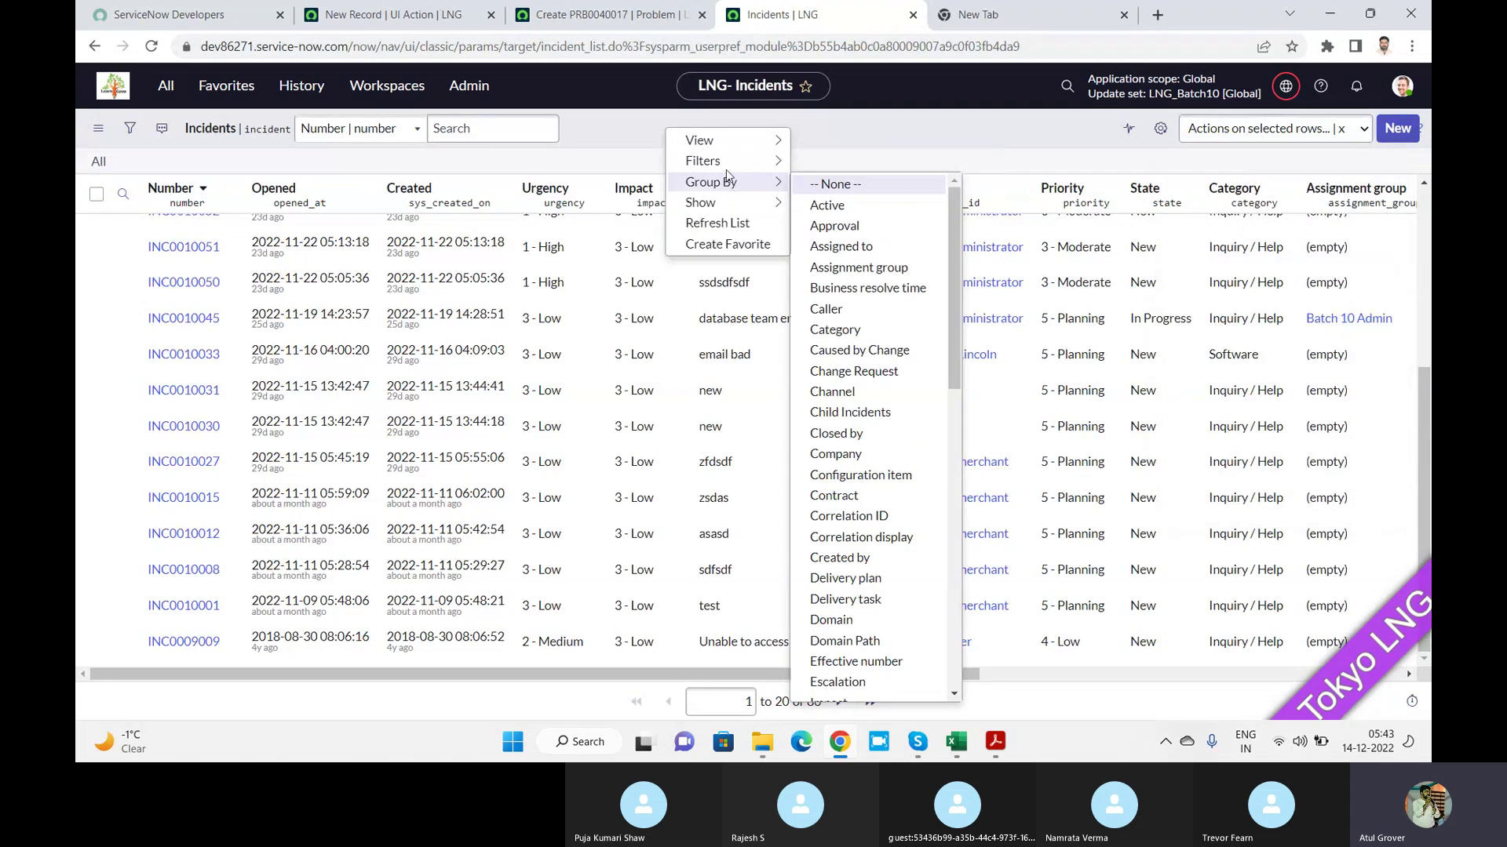
click(376, 12)
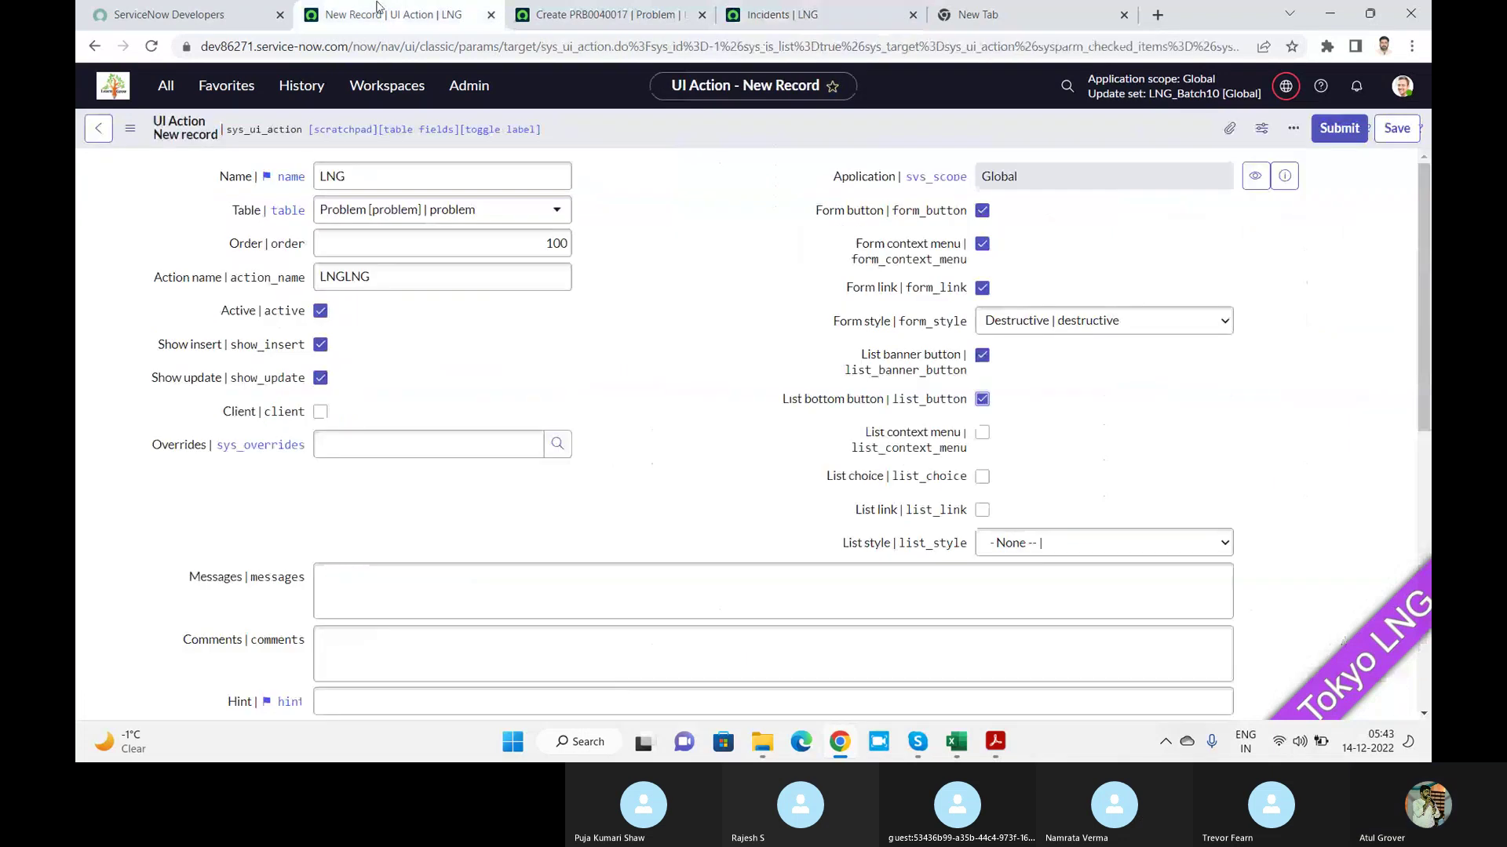
click(985, 436)
Check the Incidents list's actions on selected rows against the UI action's list options
click(604, 14)
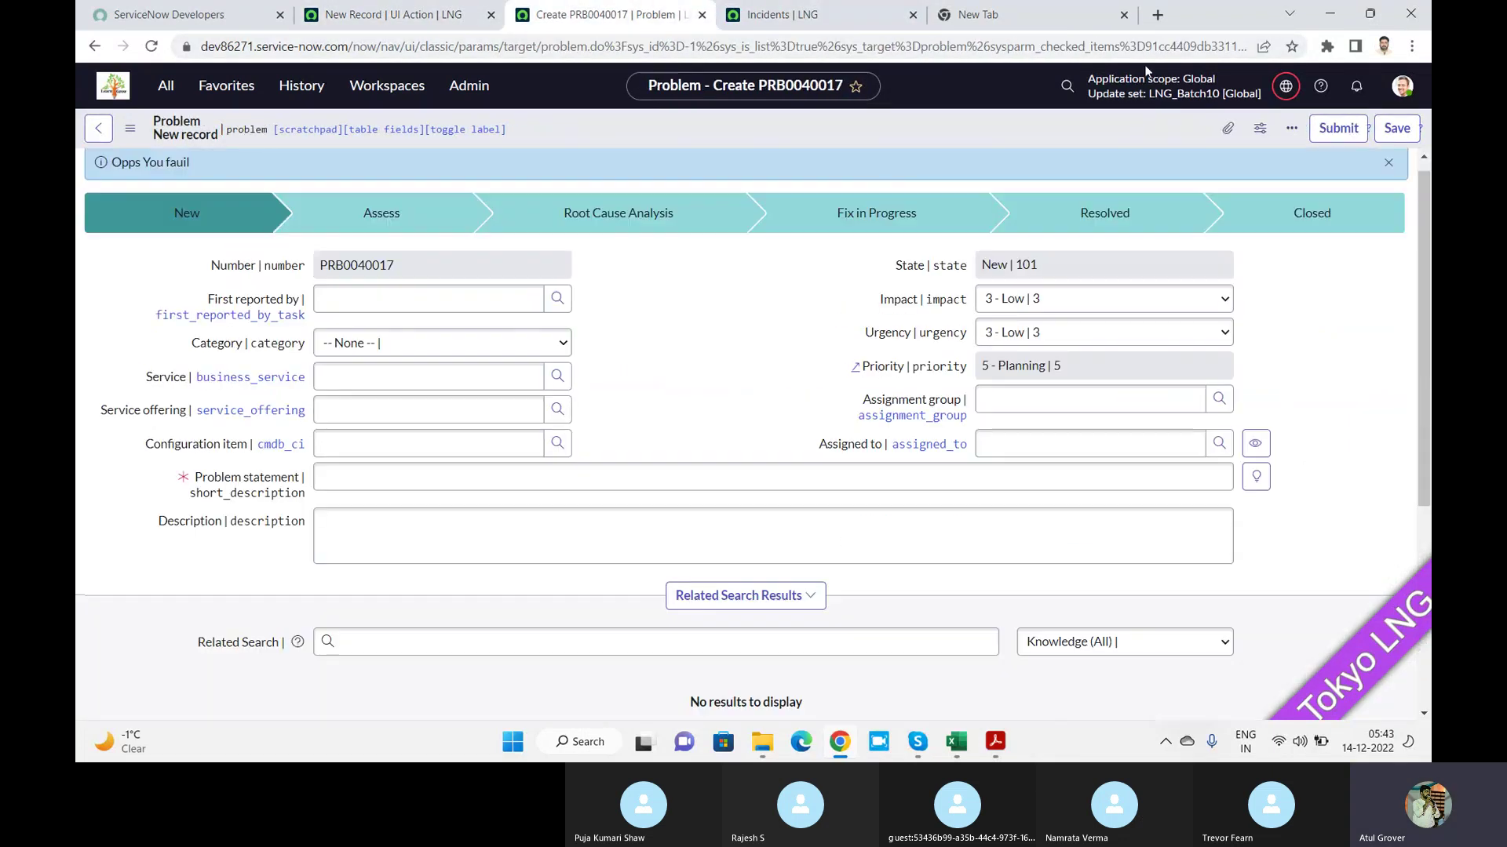
click(841, 8)
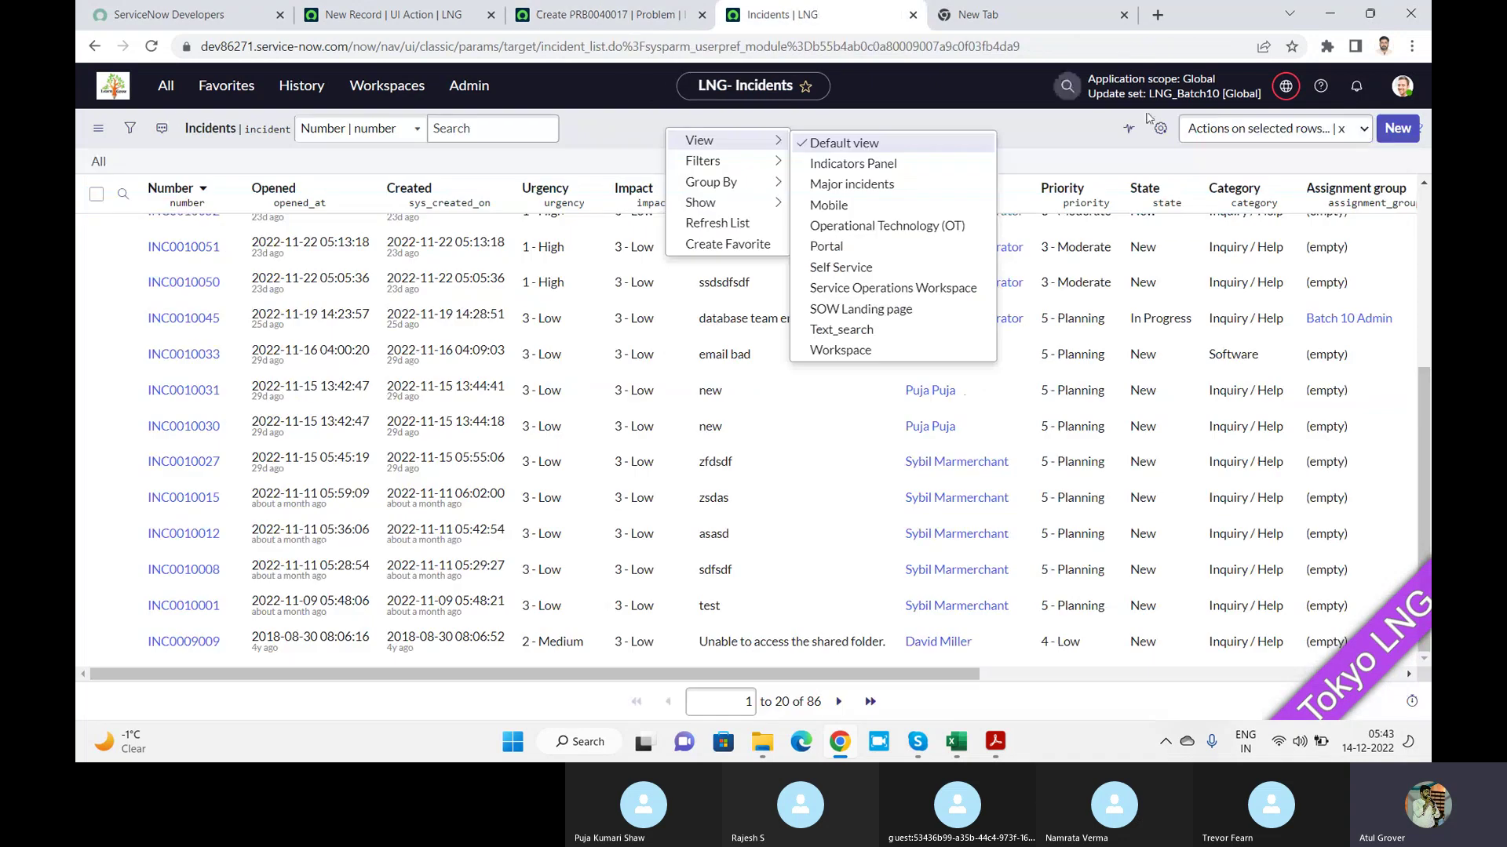
click(1239, 131)
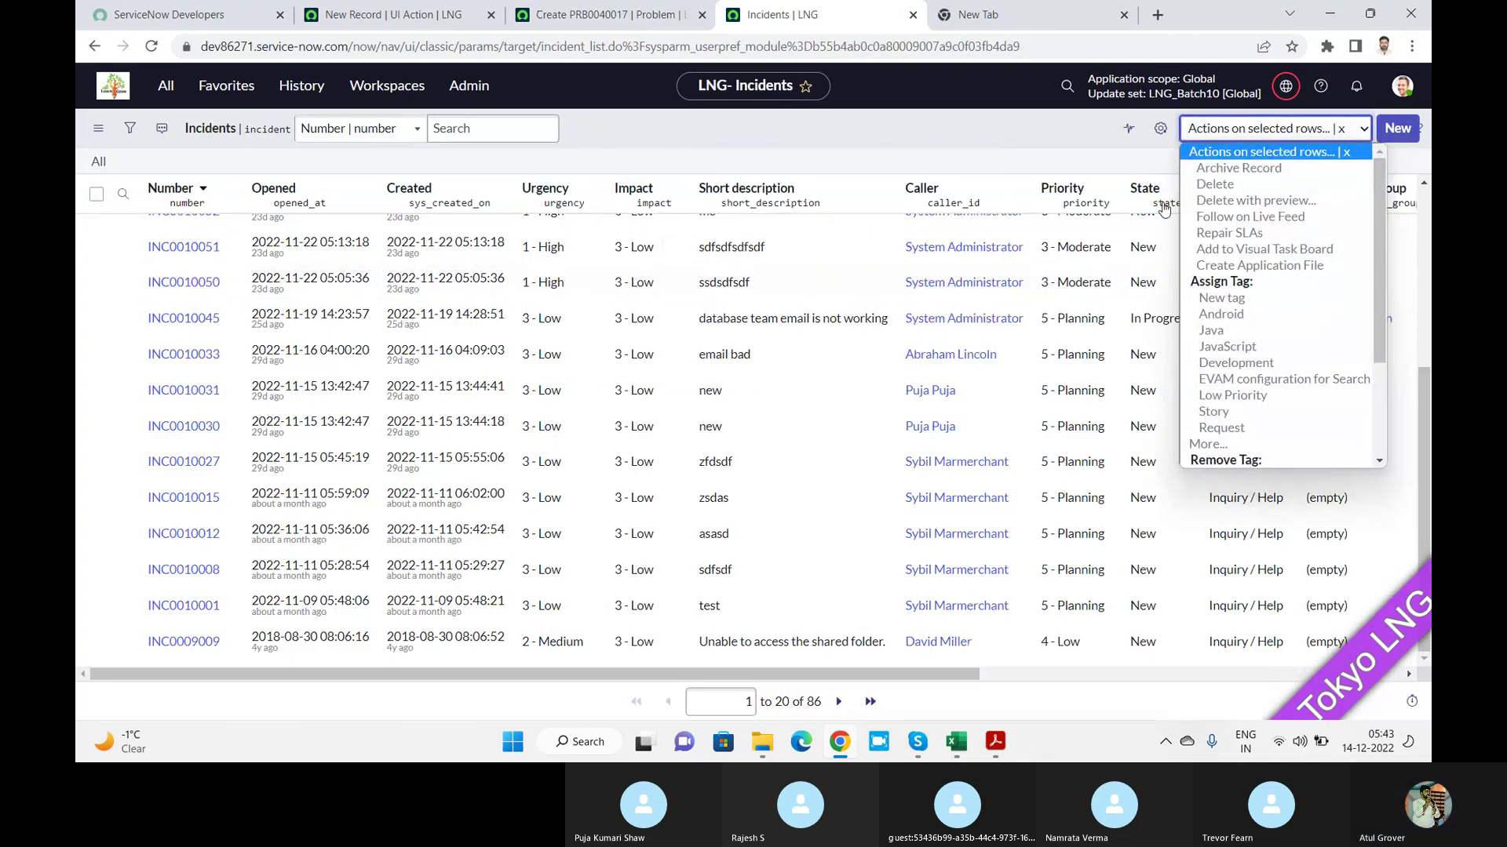
click(392, 14)
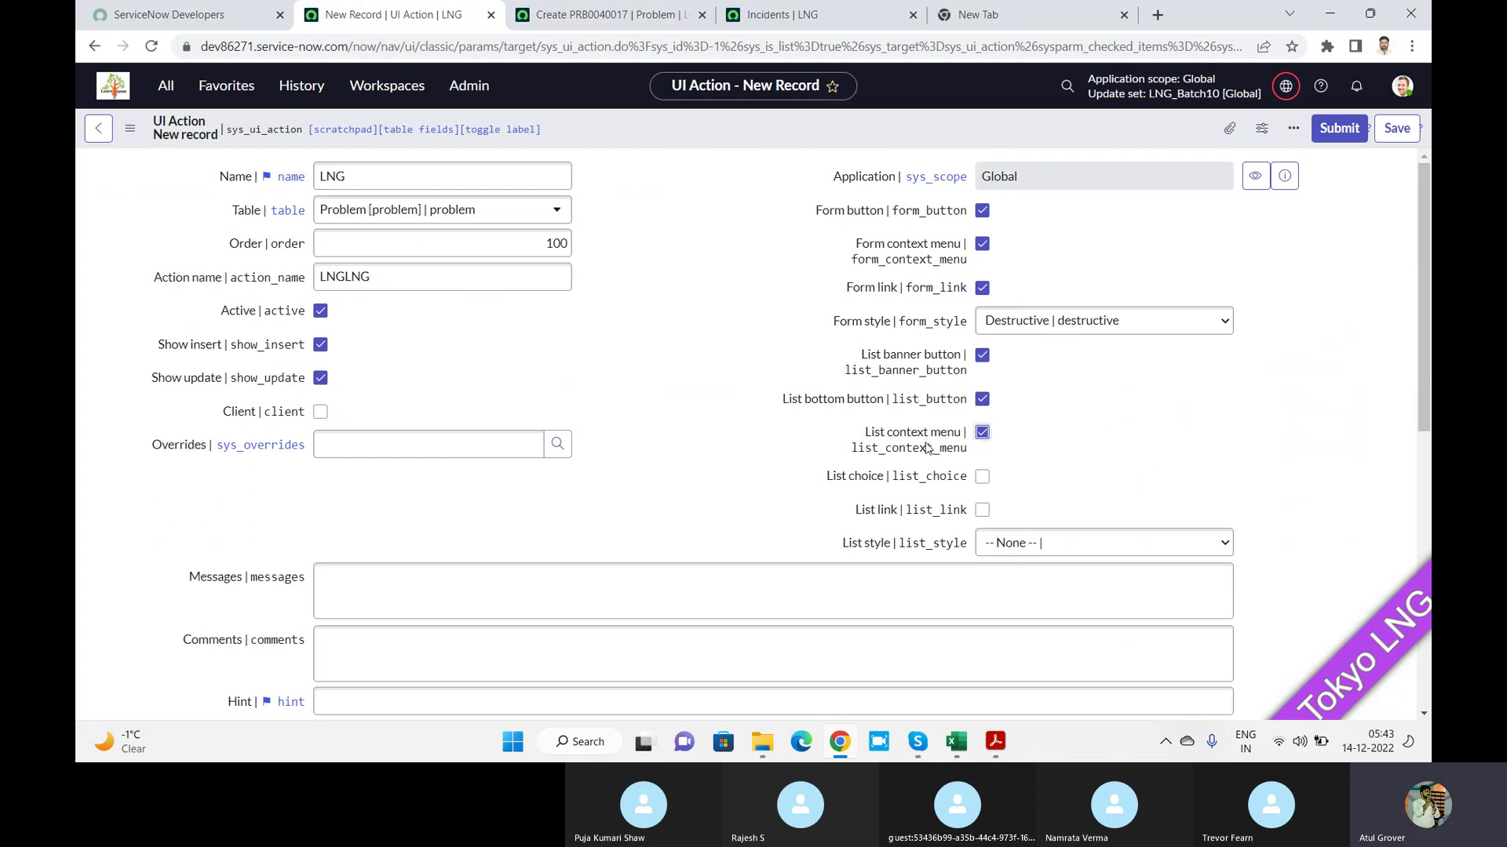
Enable List choice and List link, set the list style to Unstyled, and save the LNG UI action
click(980, 478)
click(984, 513)
click(1011, 543)
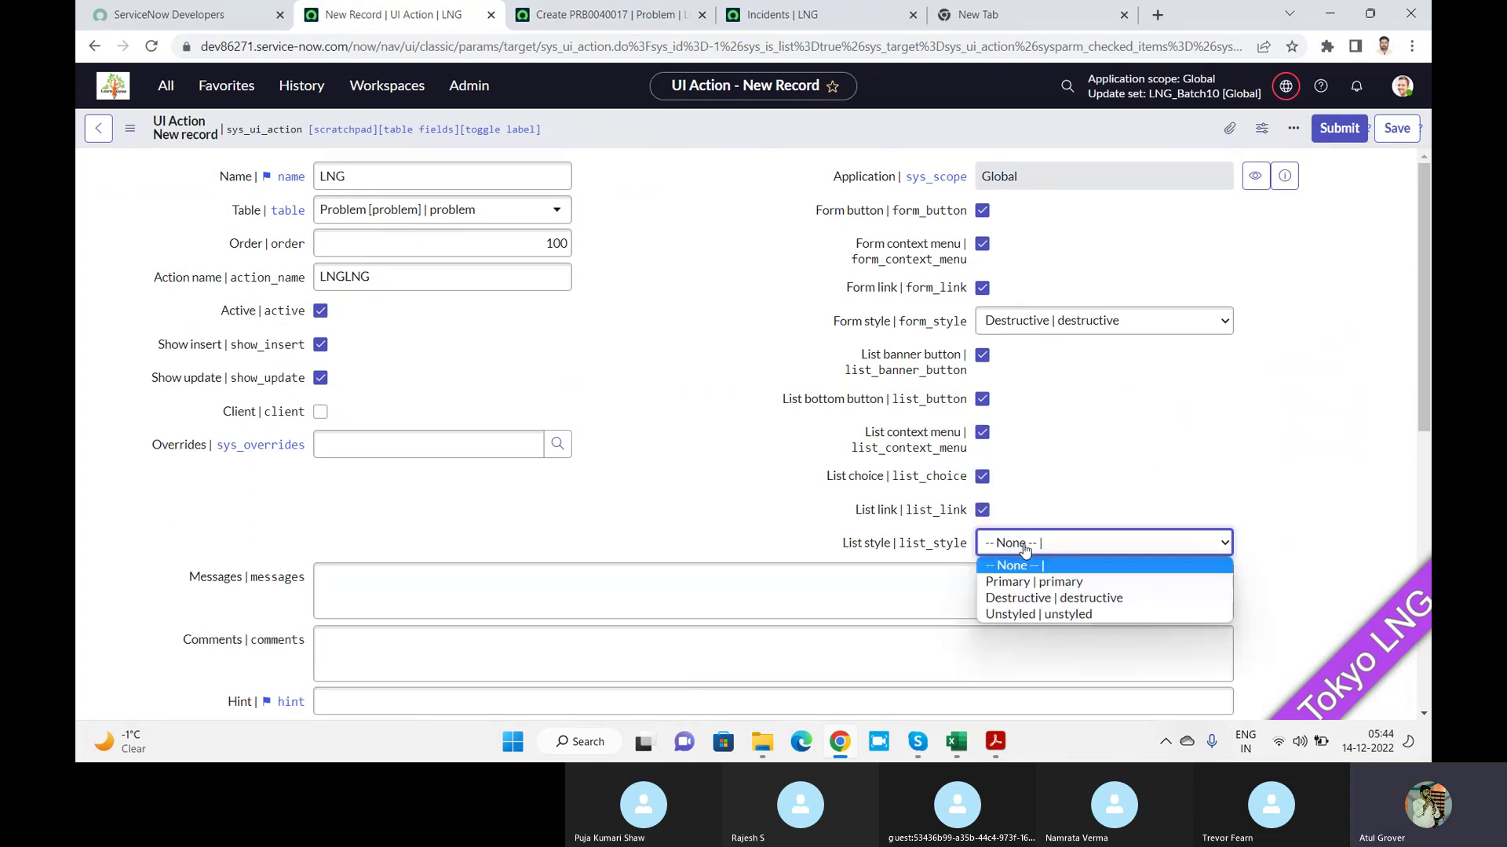
click(1043, 615)
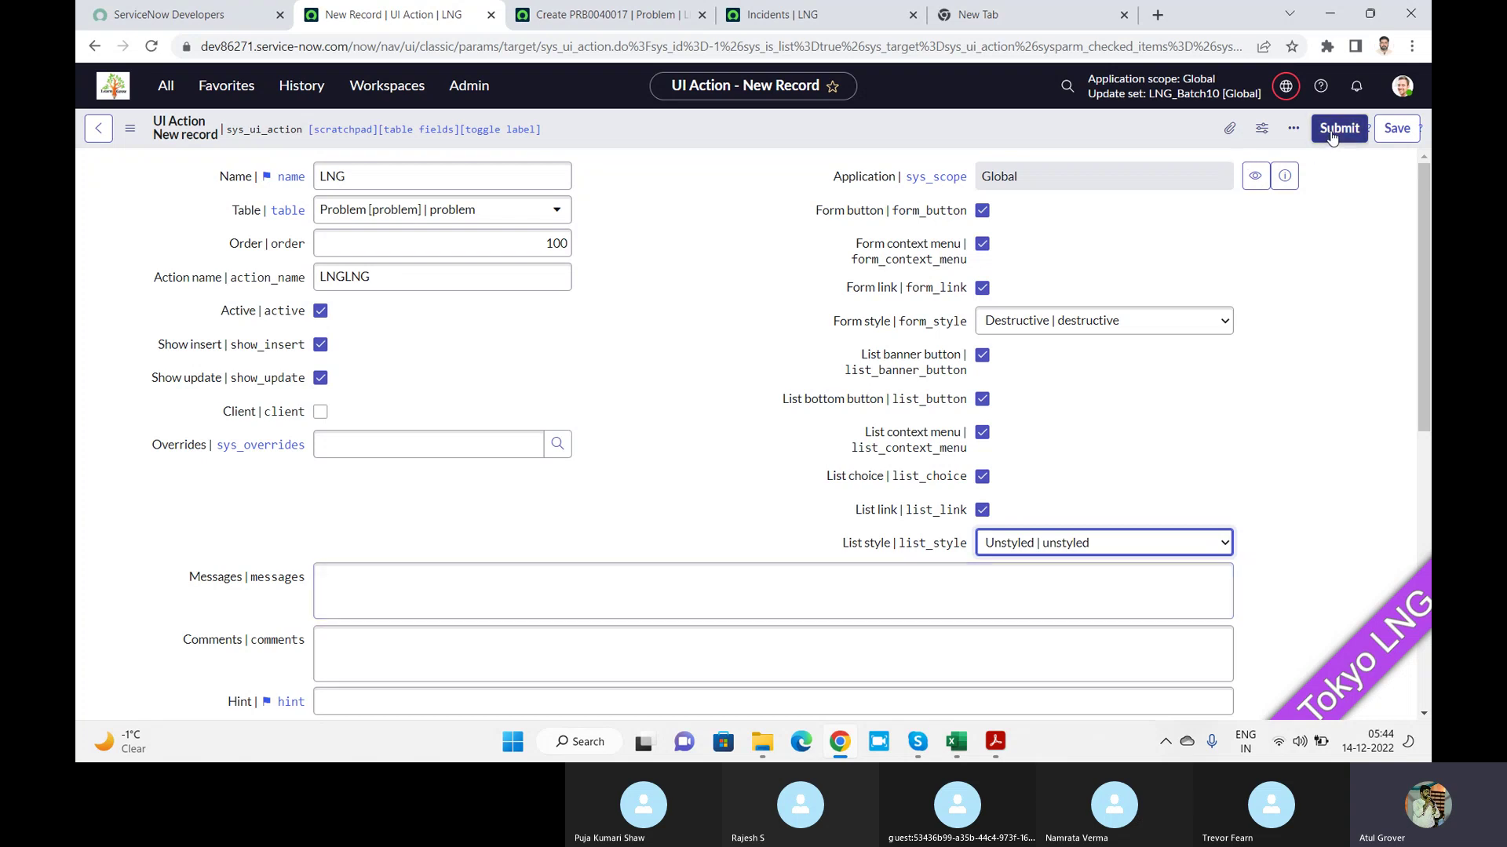
click(1411, 130)
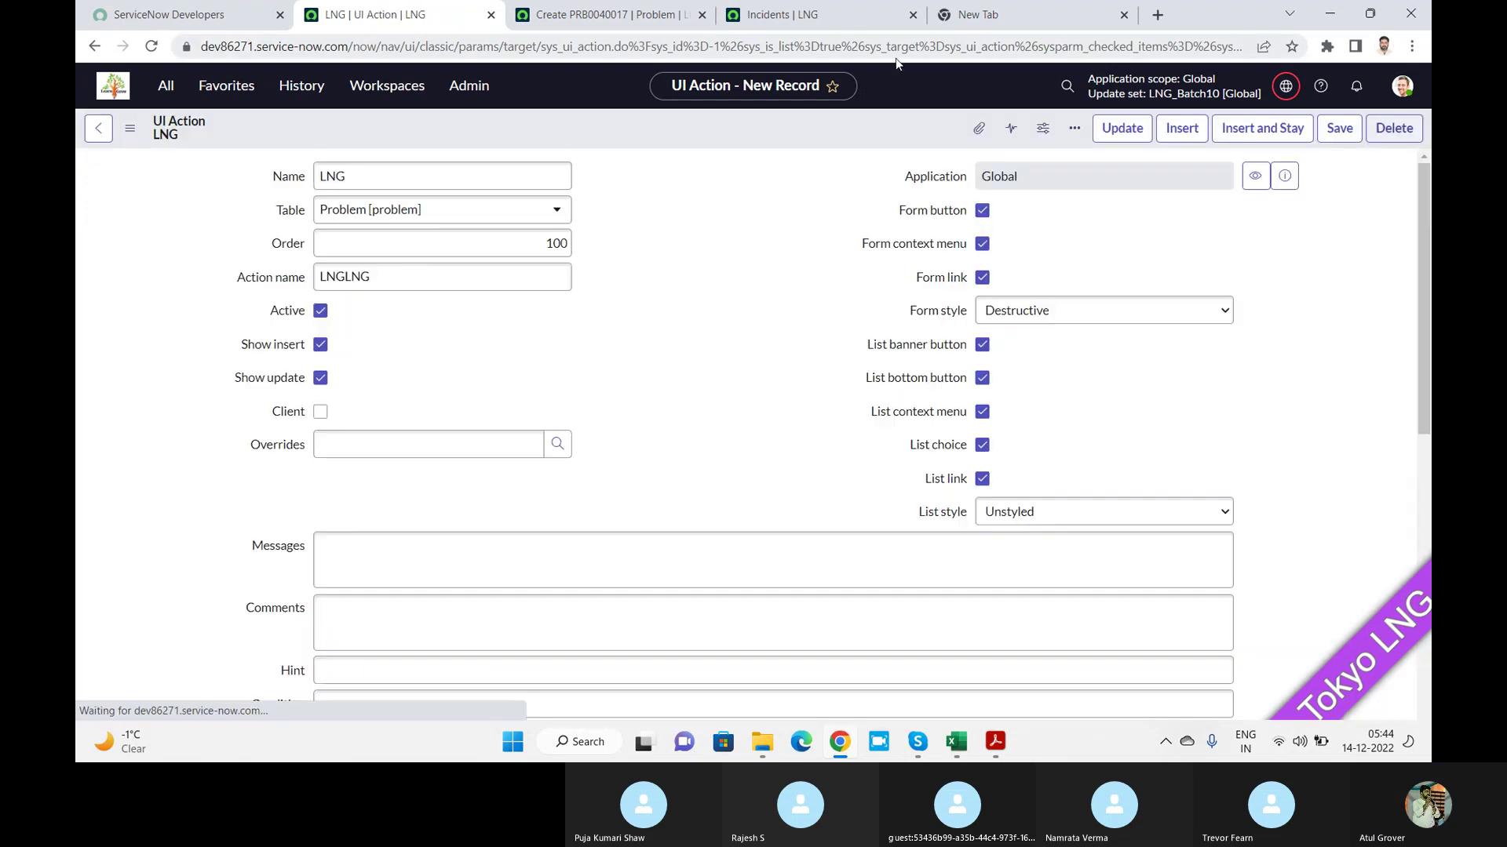
Reload the new Problem form and compare its LNG button with the UI action's form button and form style settings
click(628, 23)
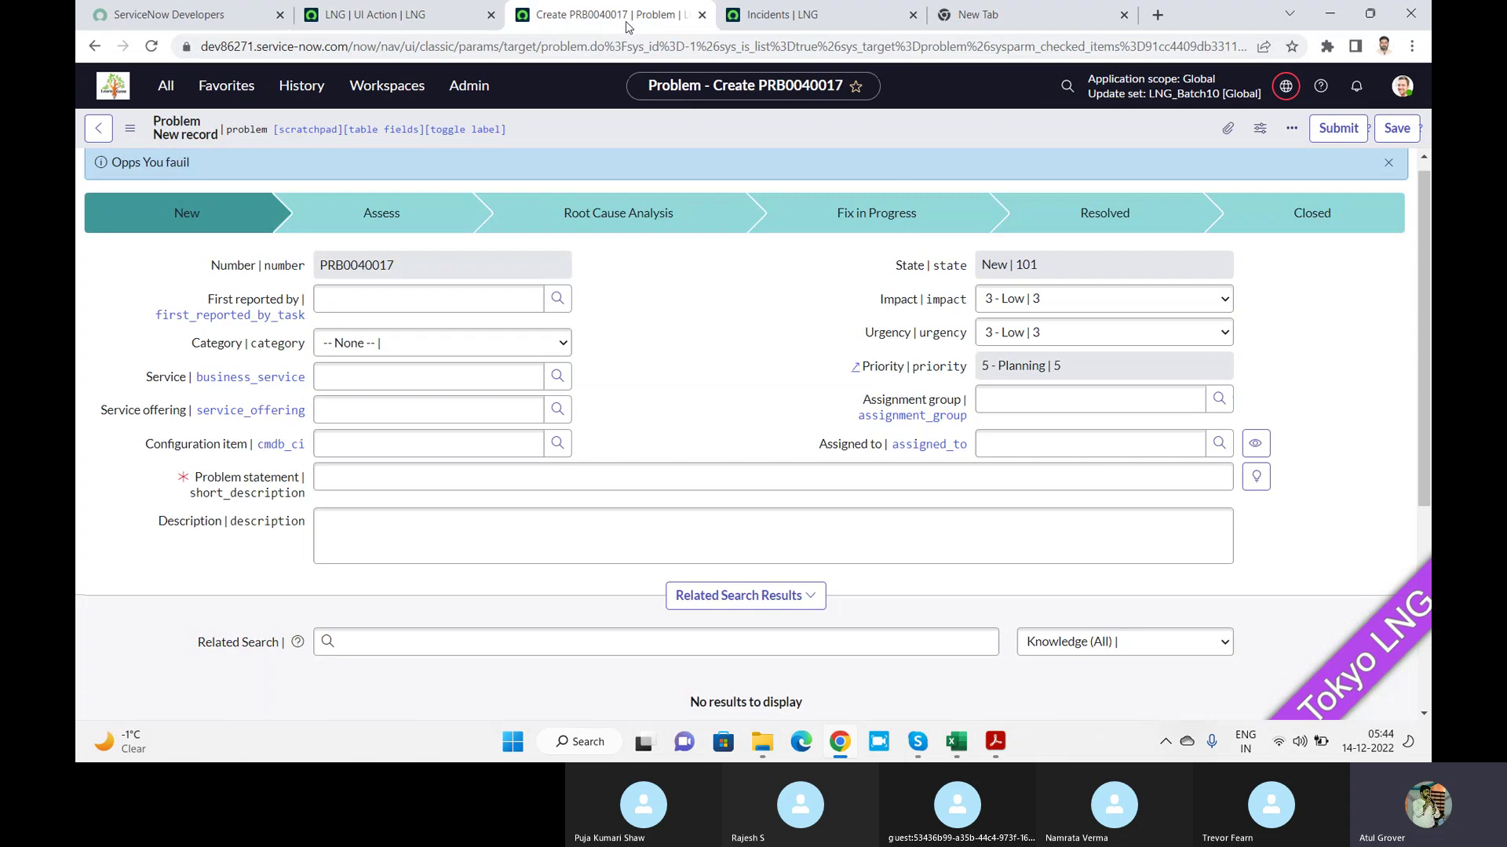
click(153, 46)
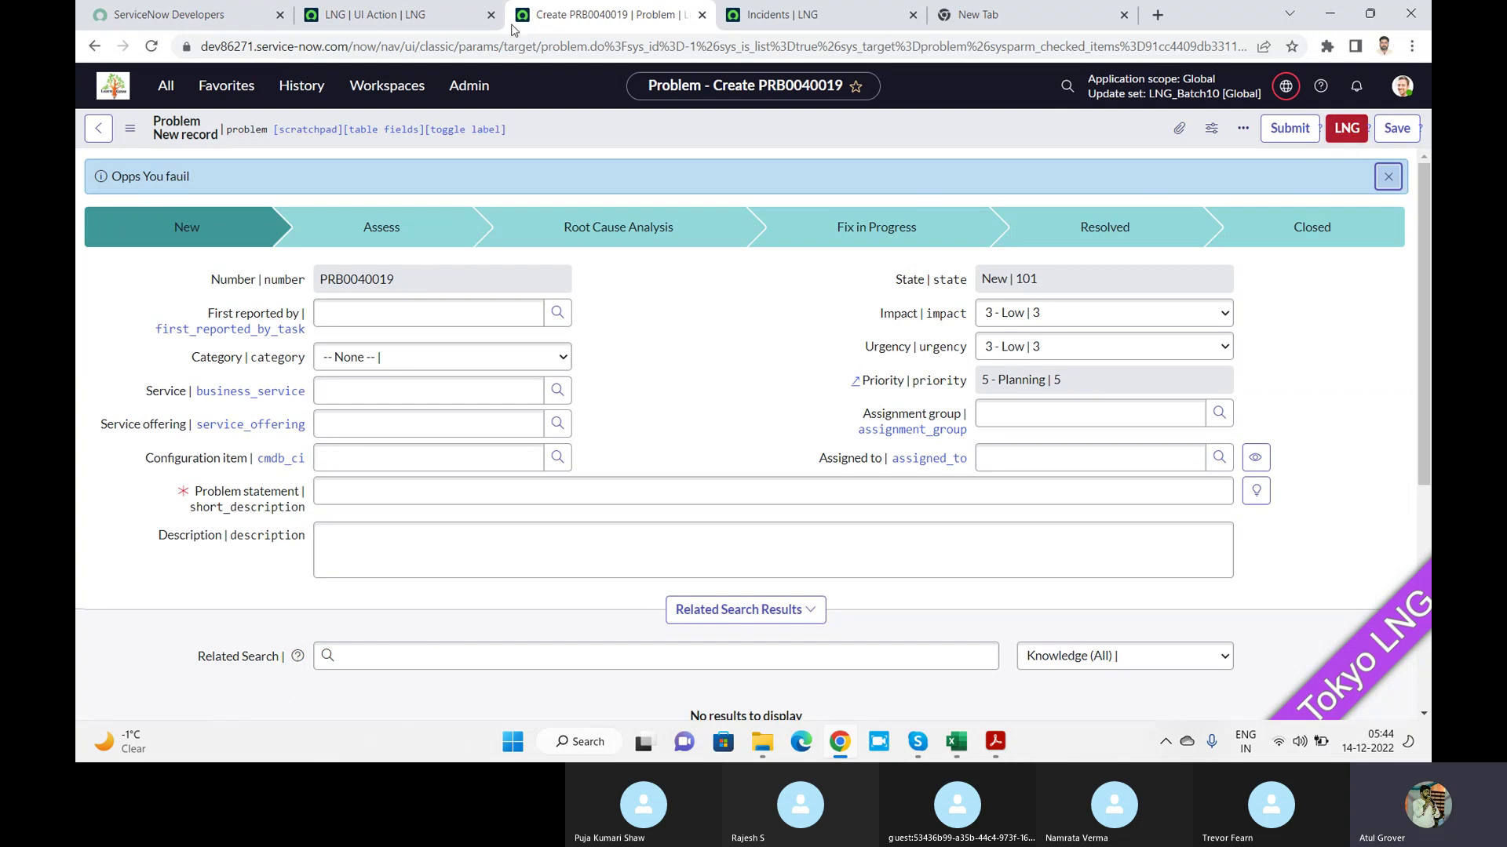
click(396, 28)
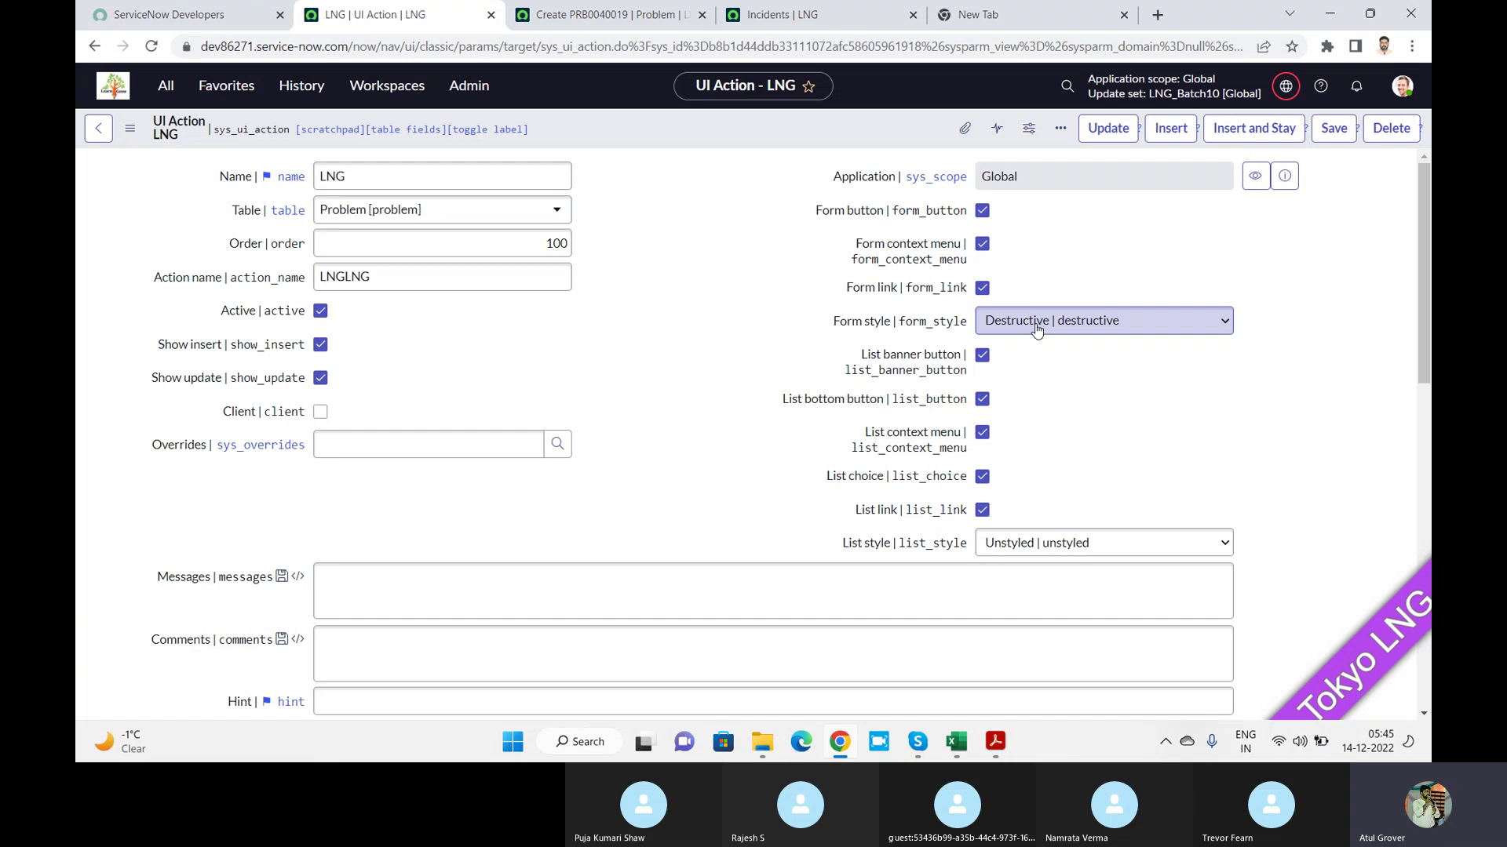
click(579, 22)
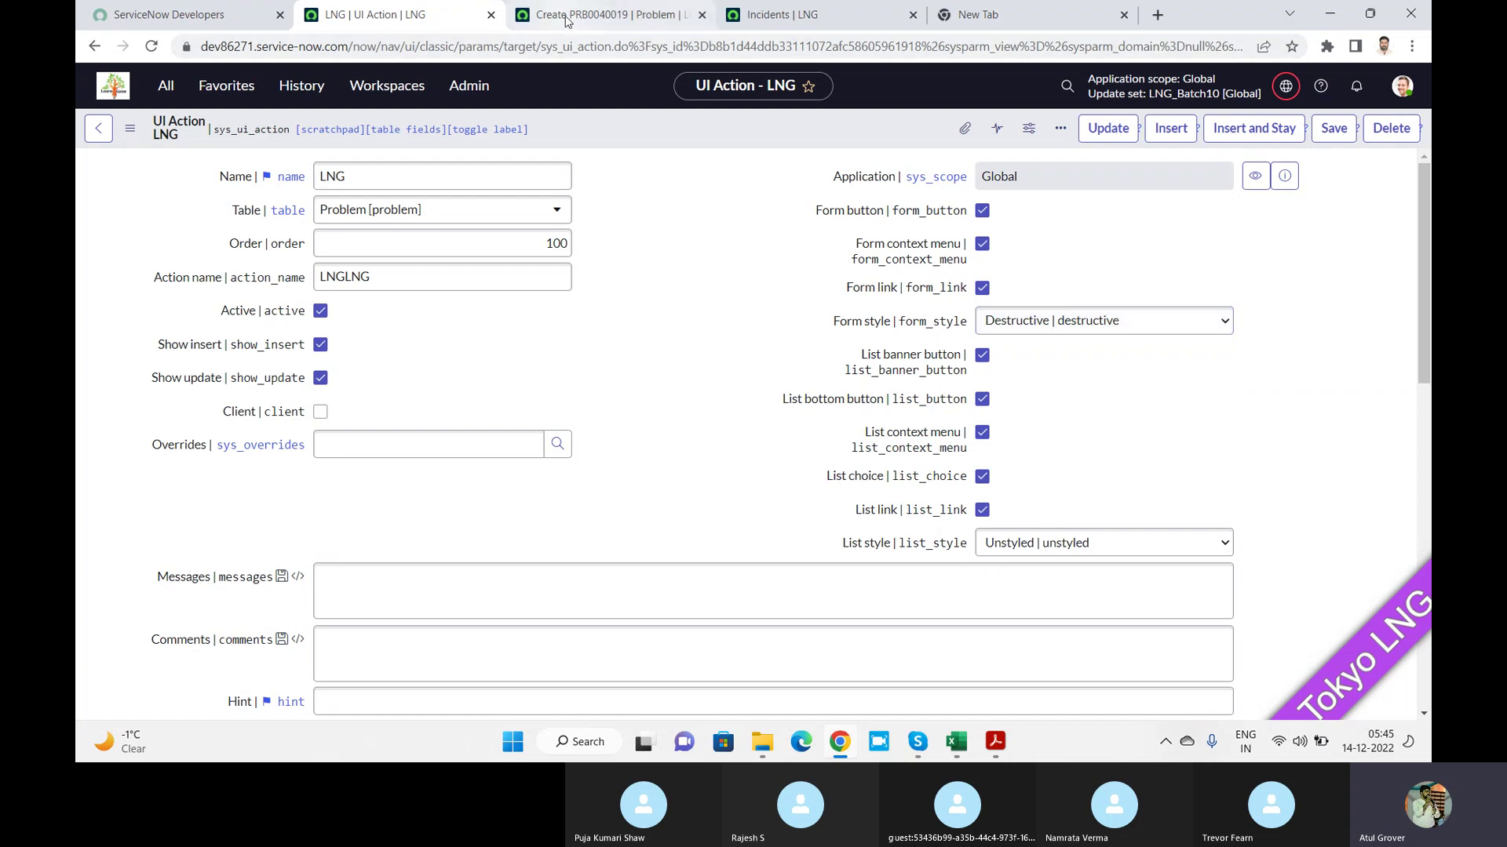
click(729, 24)
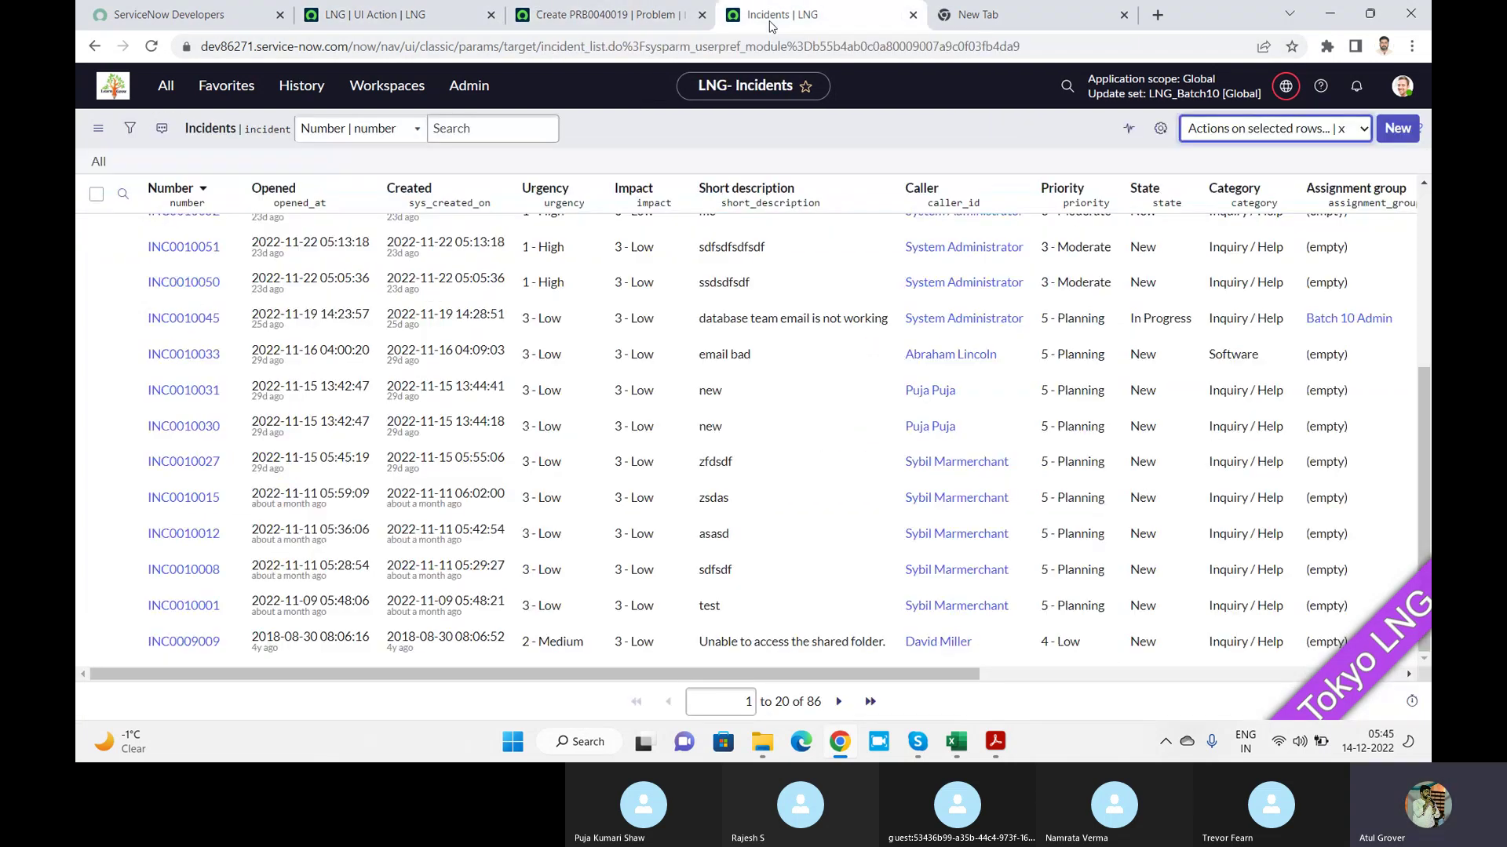
click(557, 22)
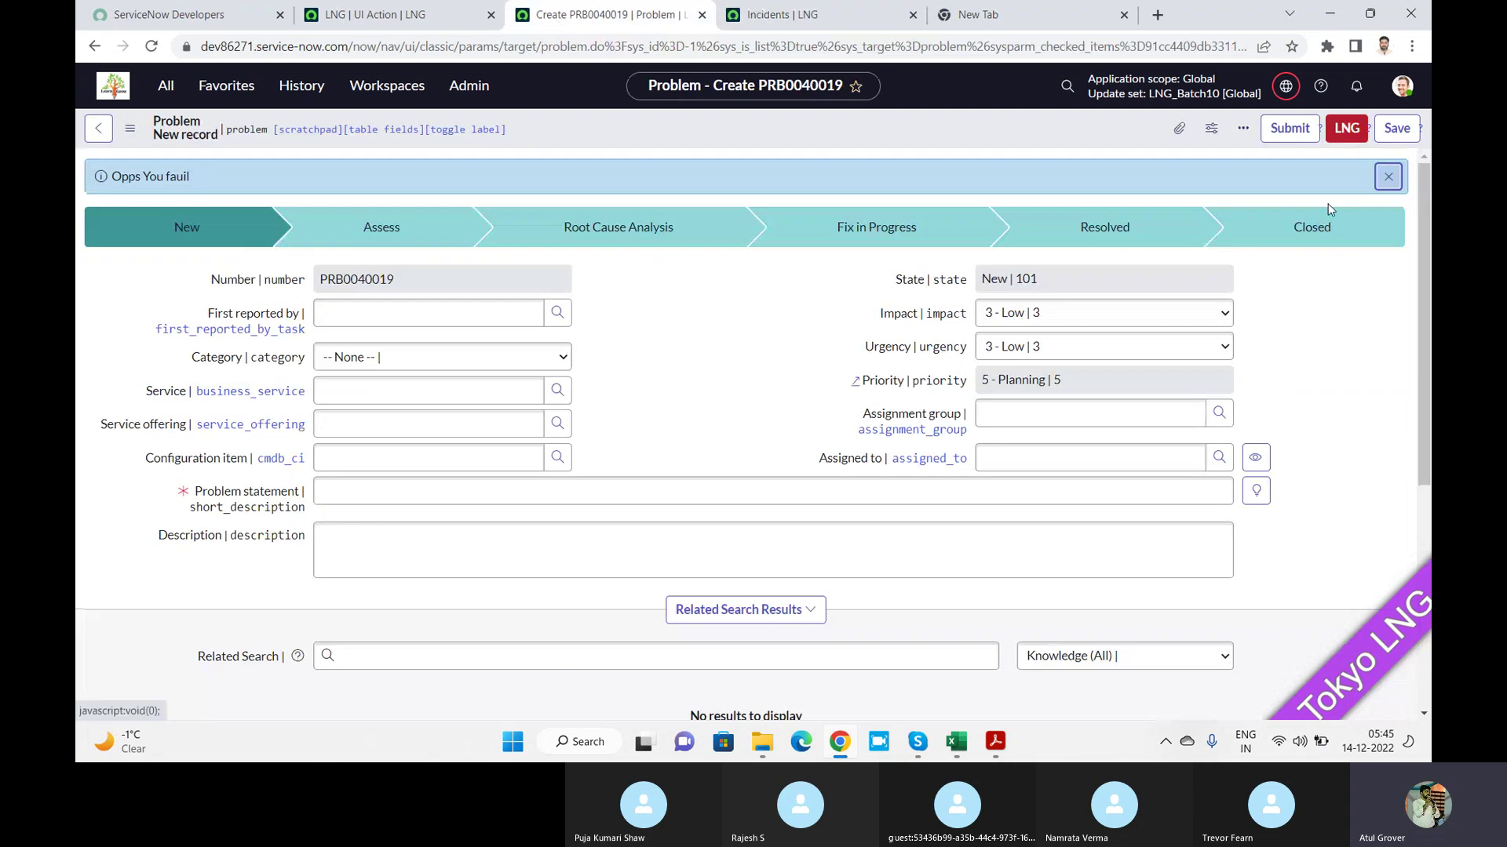
Check the Problem form's header context menu, additional actions and related links for the LNG action
right_click(733, 132)
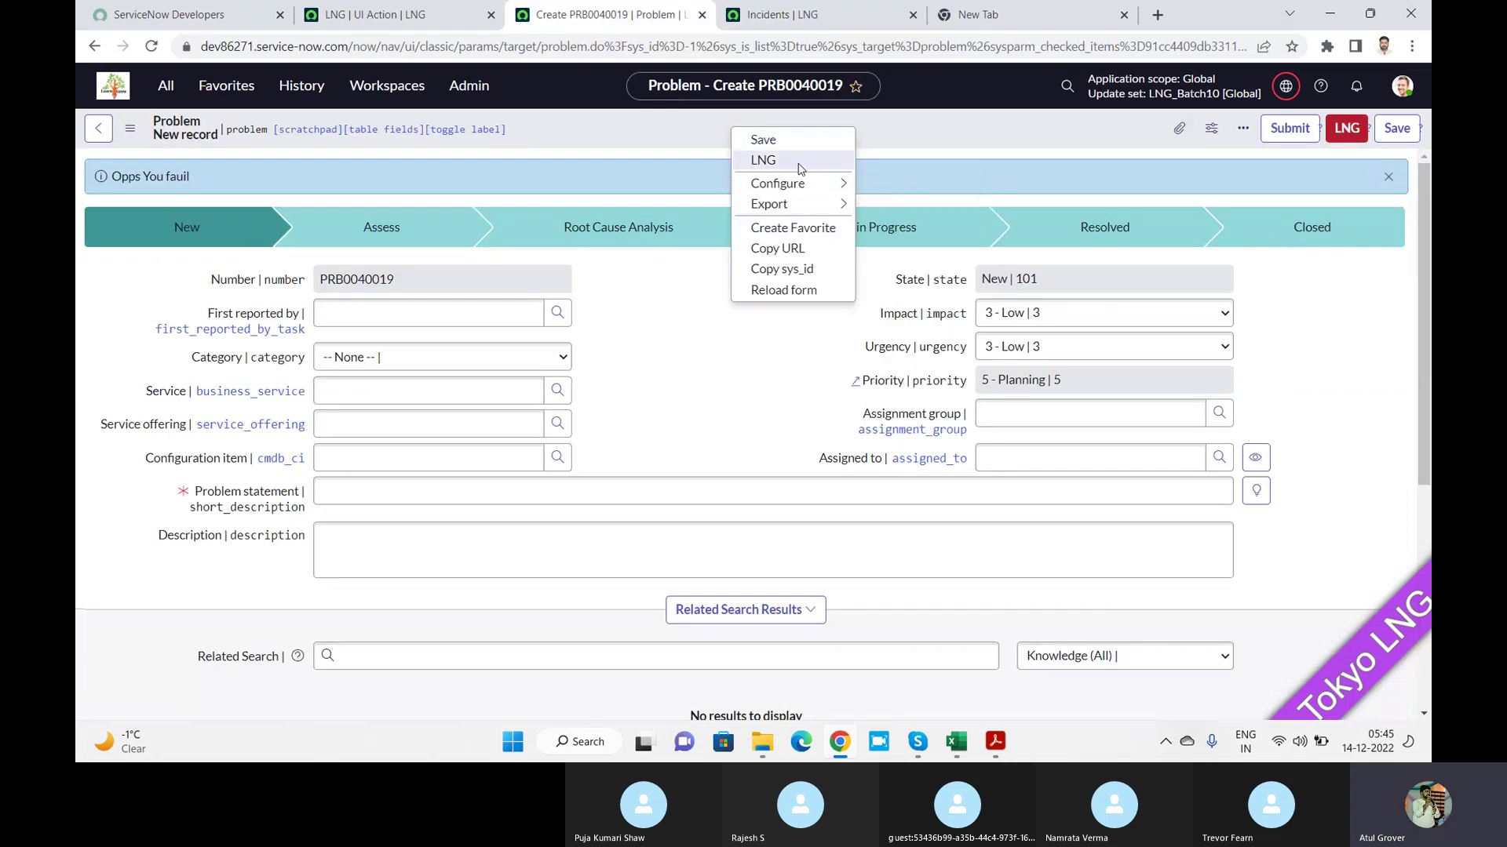
click(132, 130)
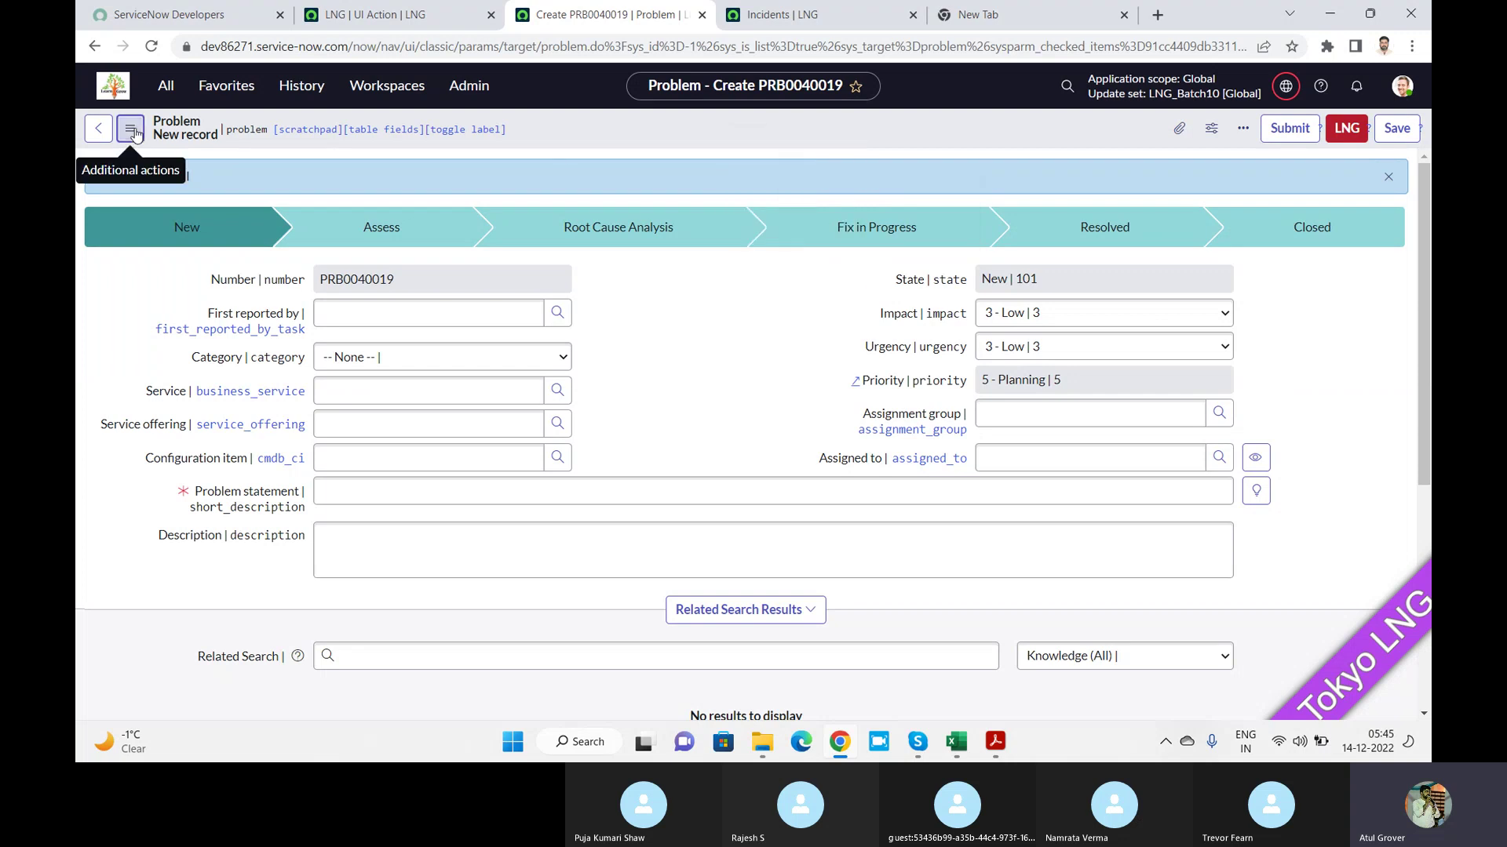
click(132, 130)
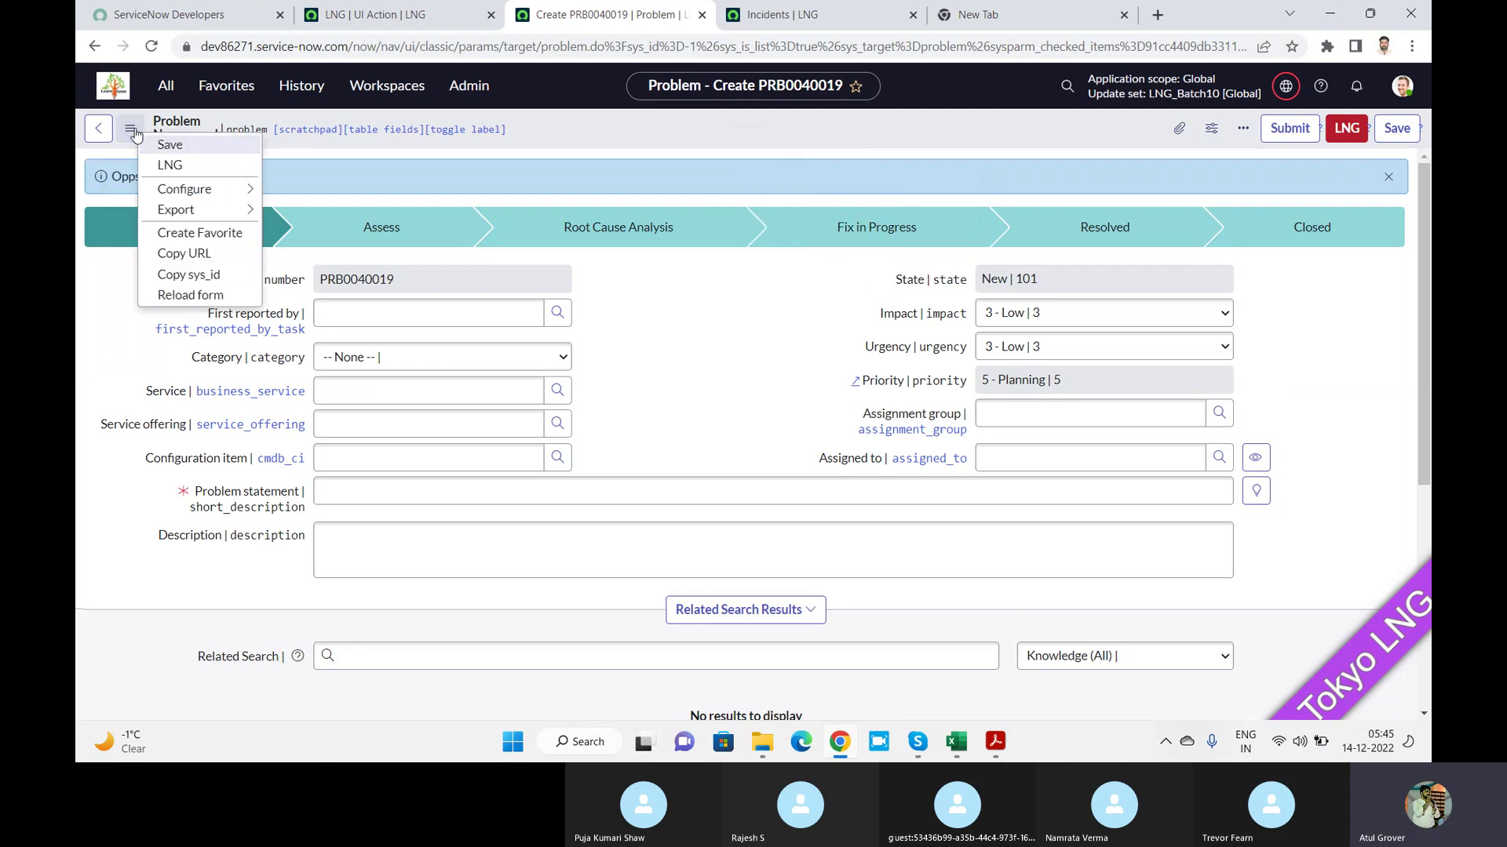
click(187, 167)
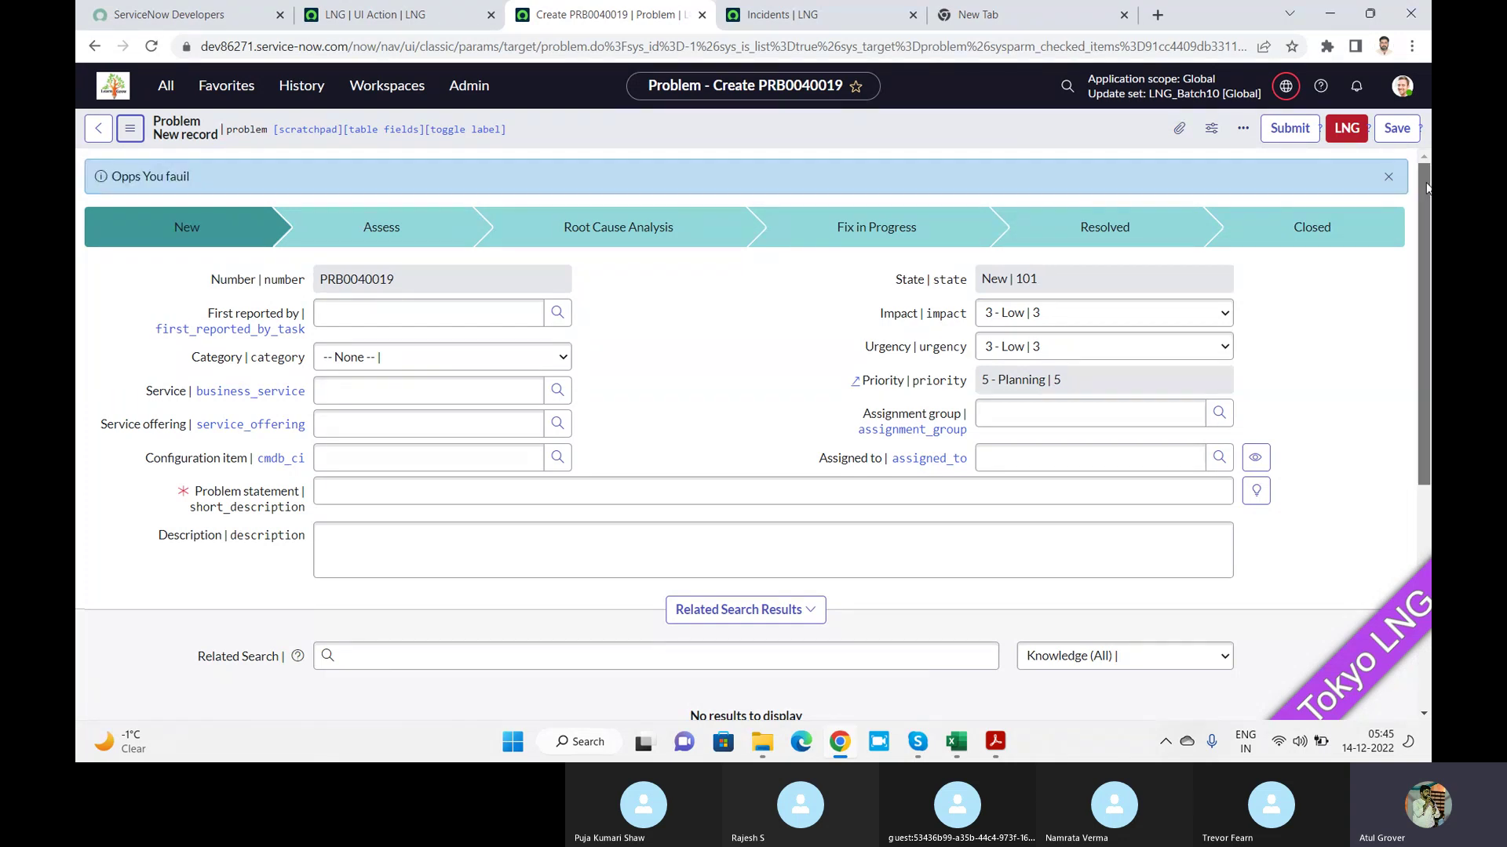
drag(1426, 187, 1428, 408)
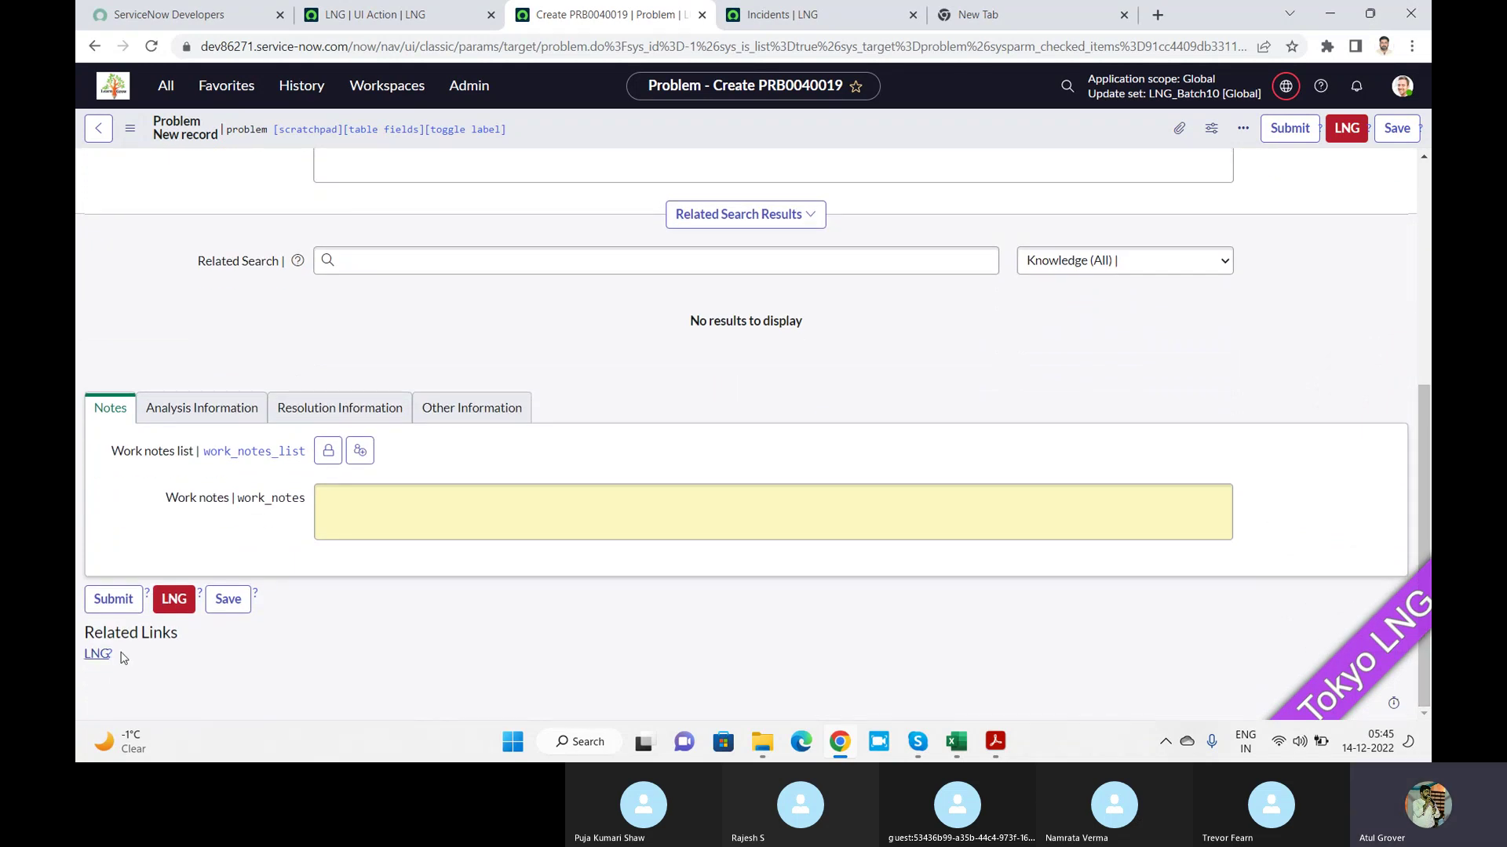
drag(123, 658, 87, 659)
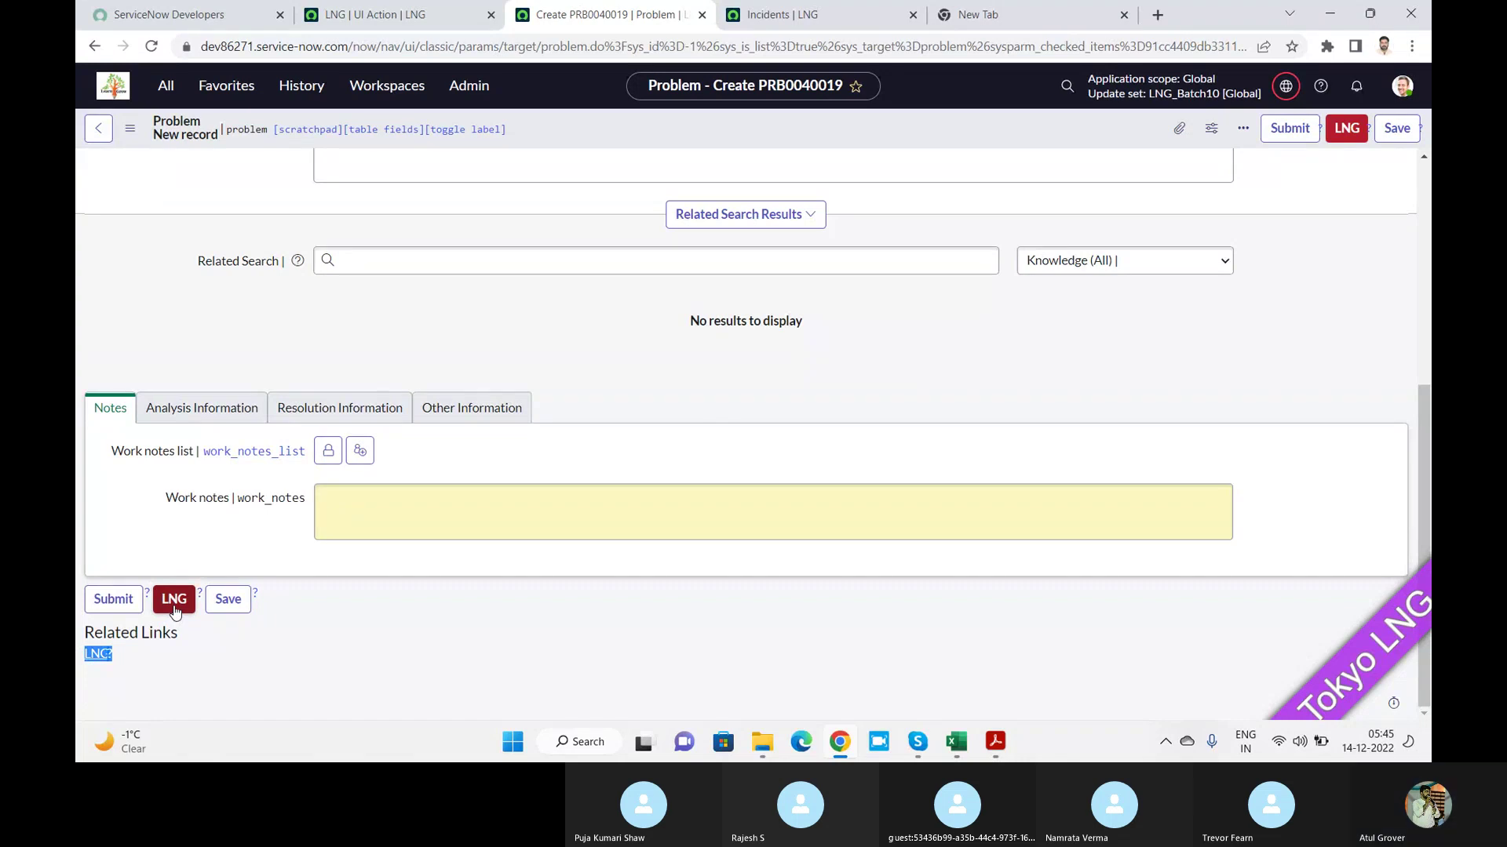
Filter the navigator for "problem" and open the list of all problem records
click(165, 88)
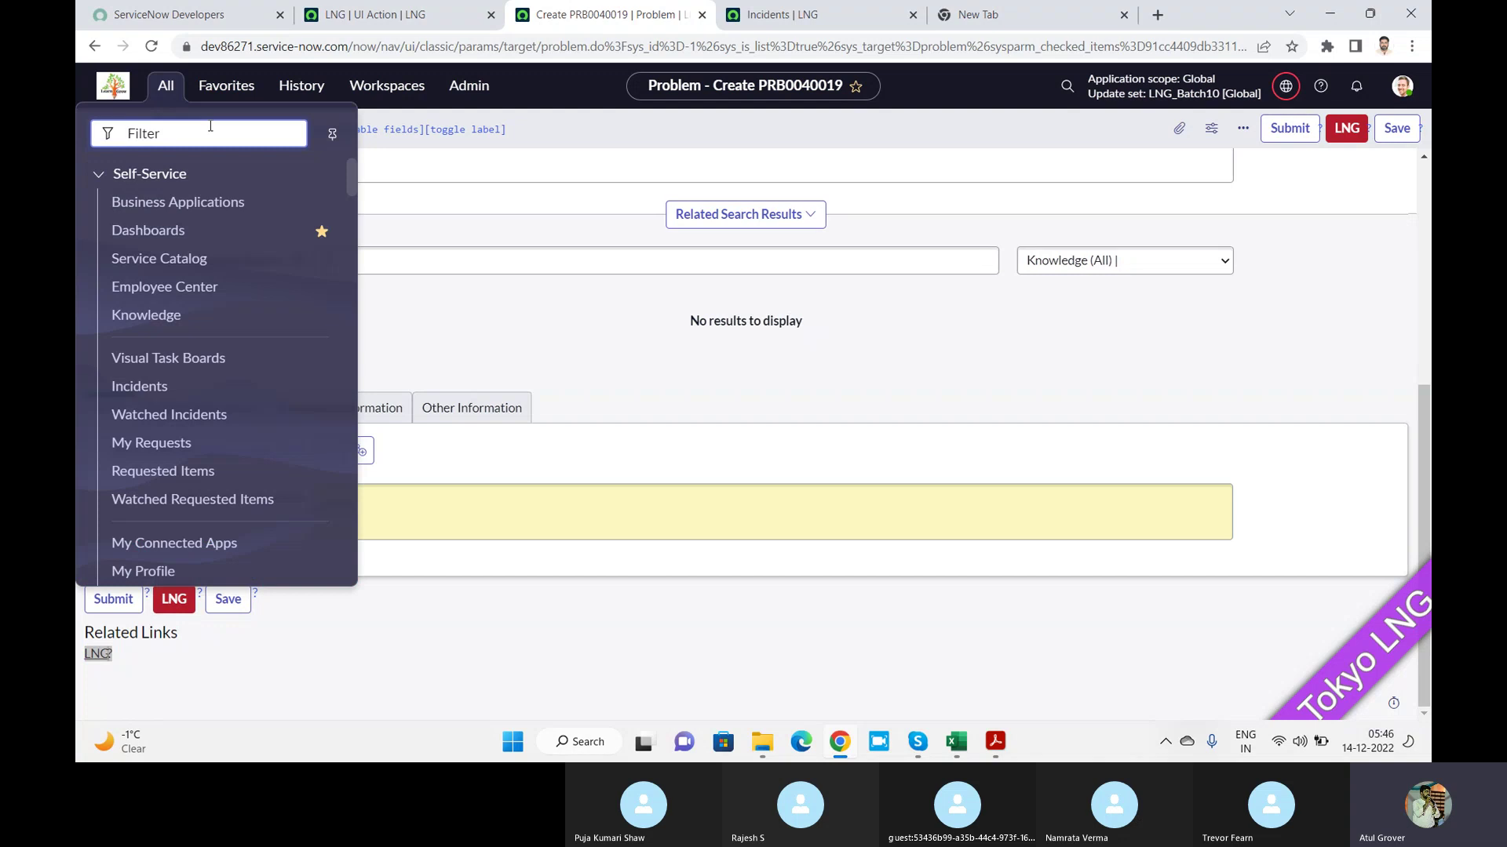
text(pro)
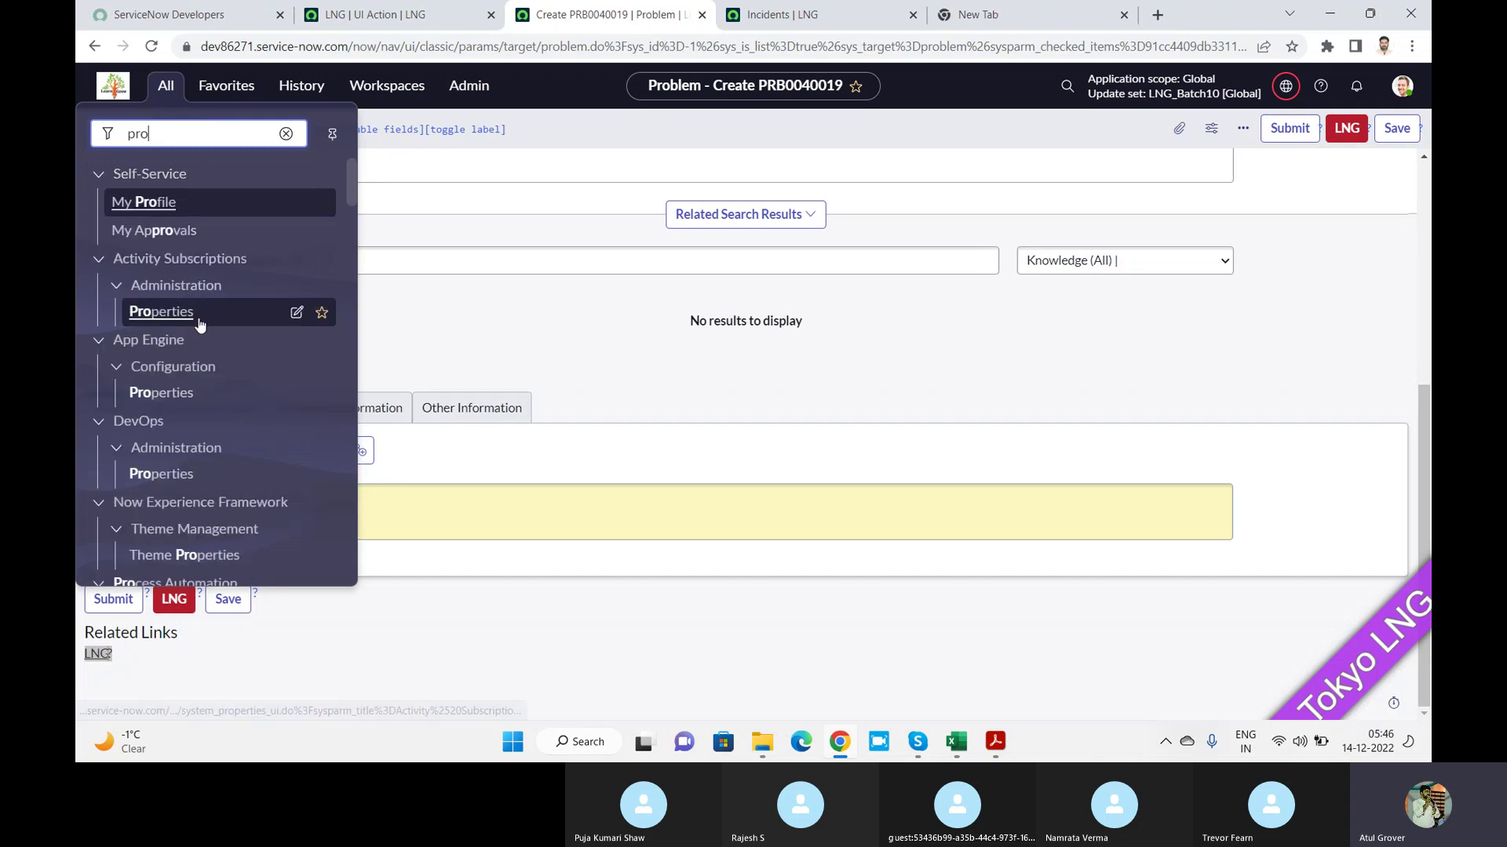
text(blem)
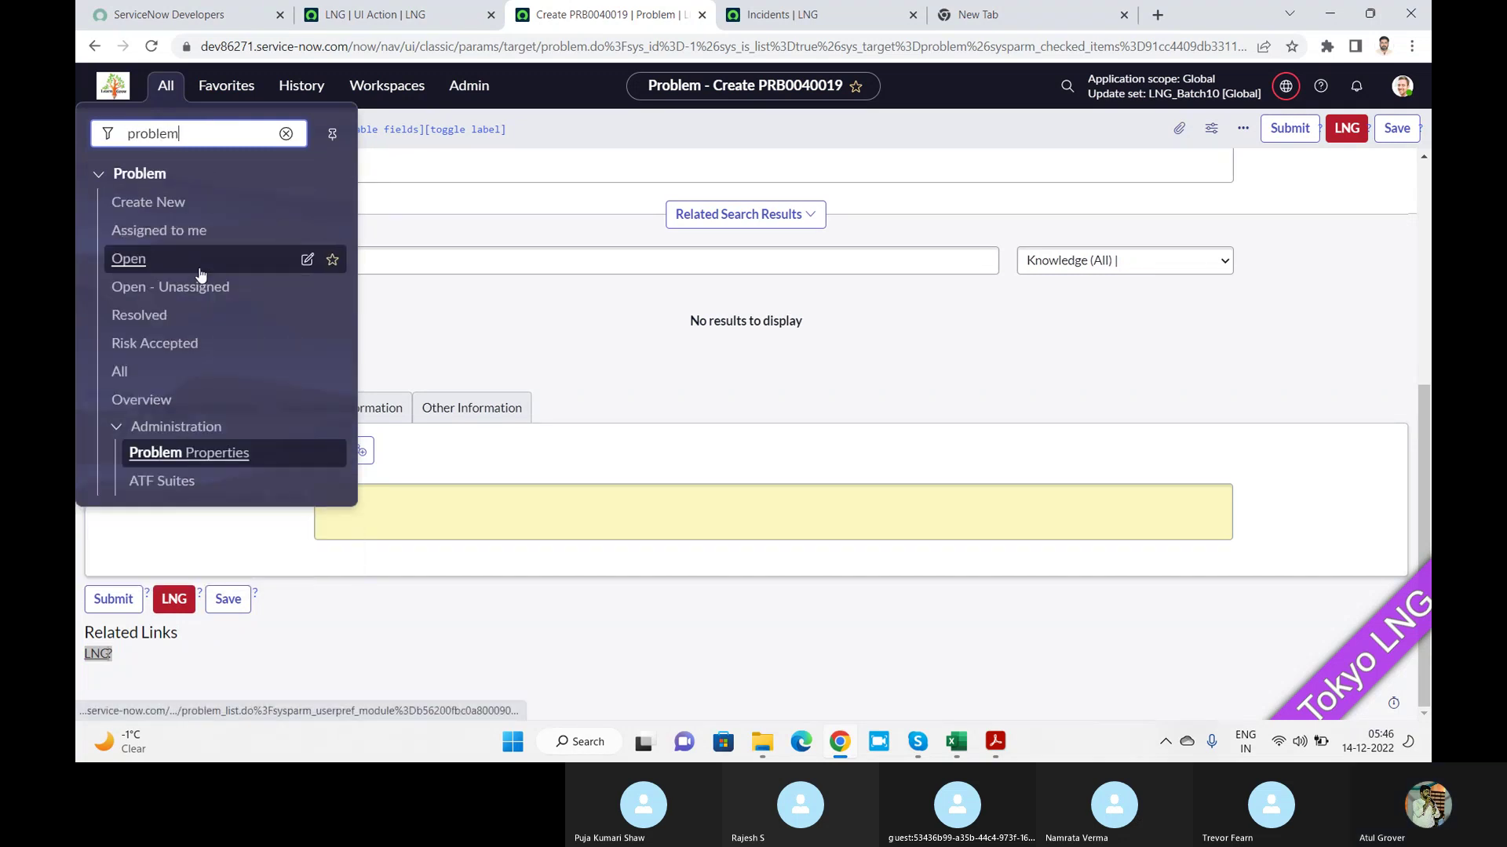
click(120, 375)
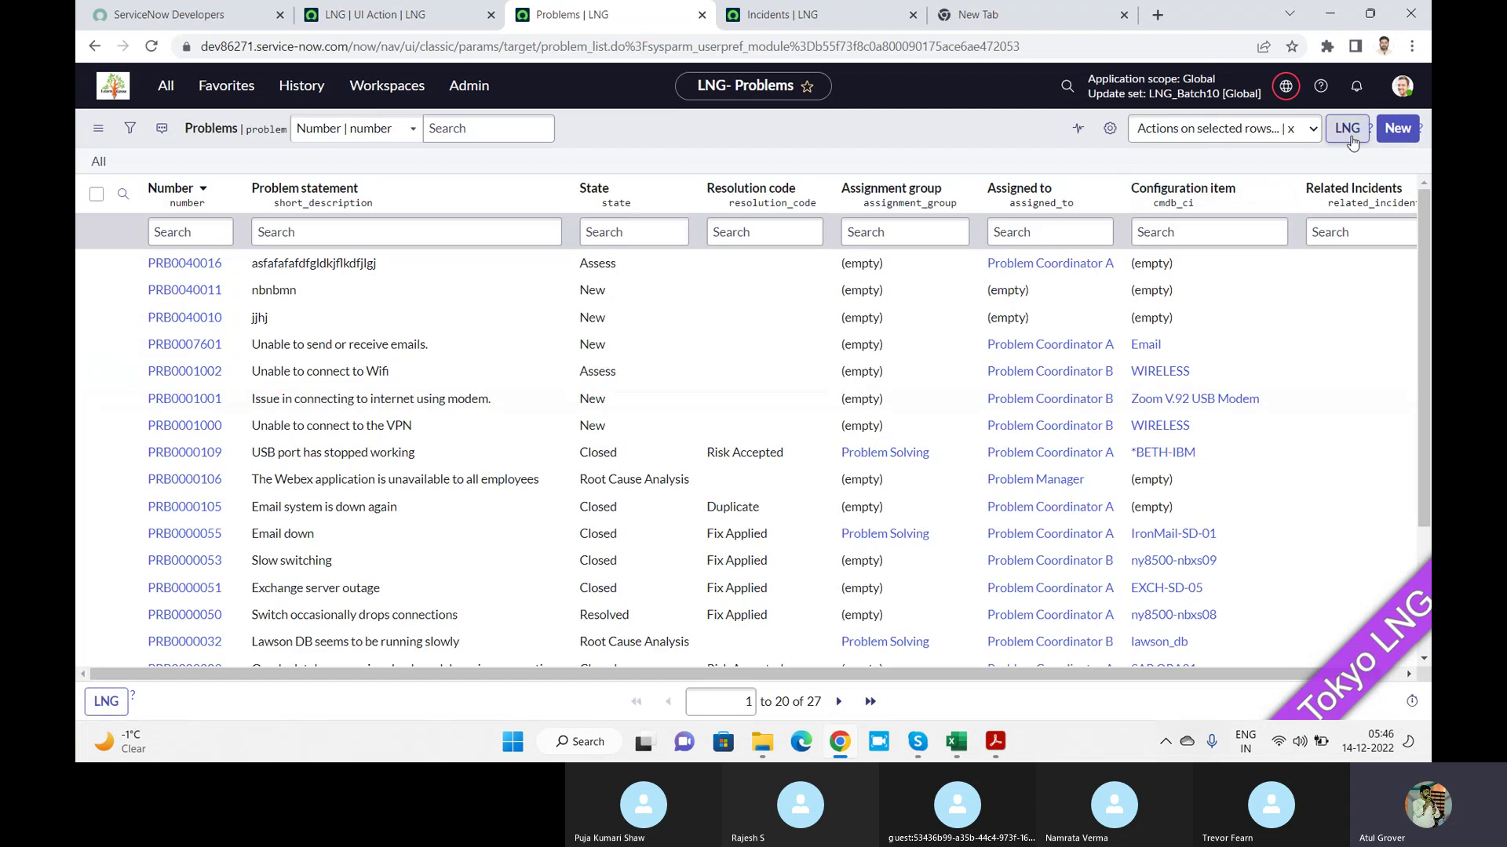
Change the LNG UI action's list style to Primary and save the record
click(415, 24)
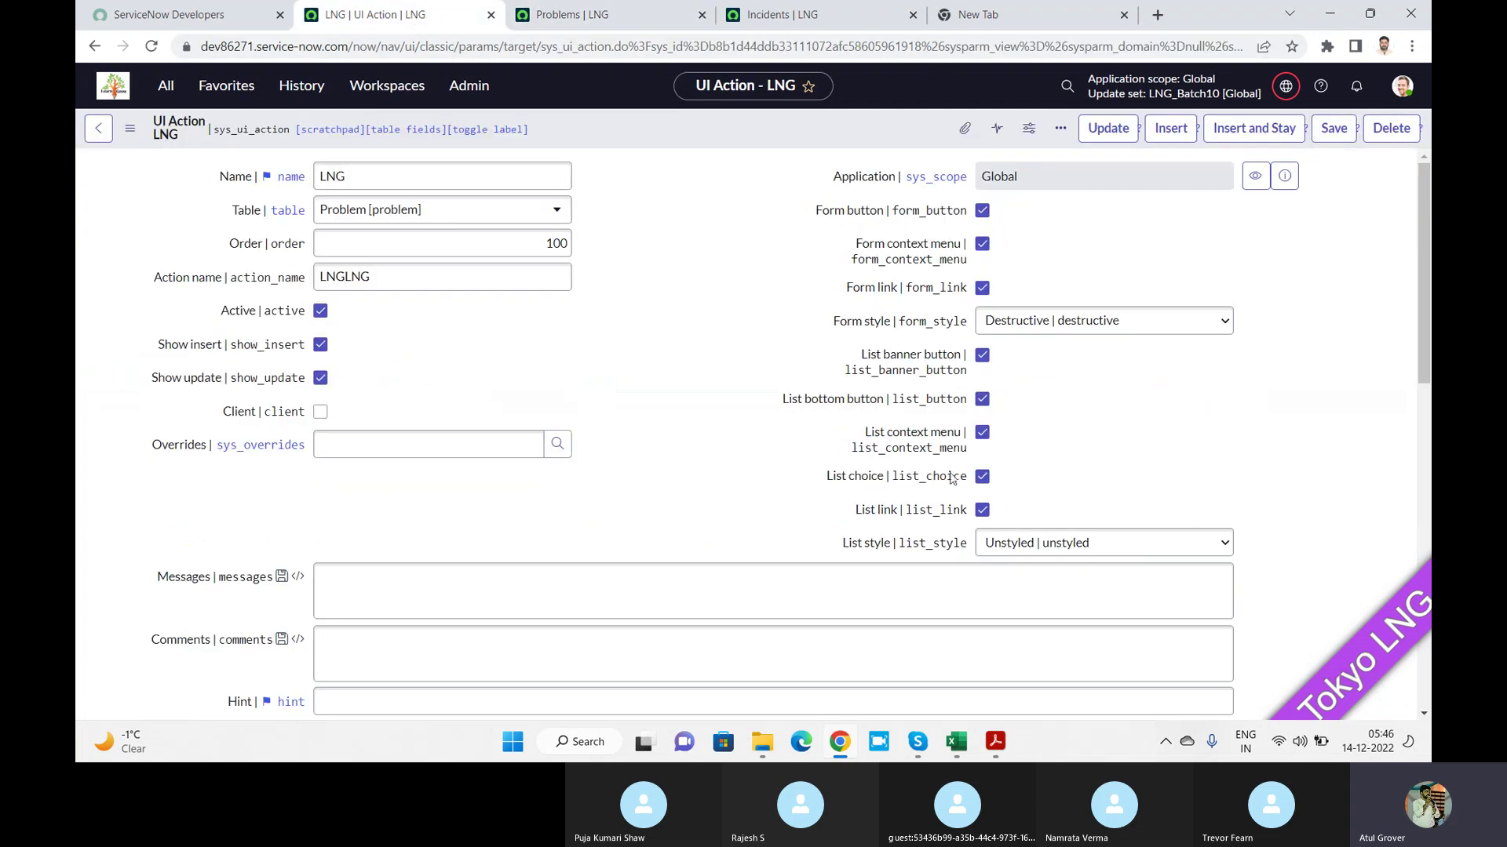
click(1057, 559)
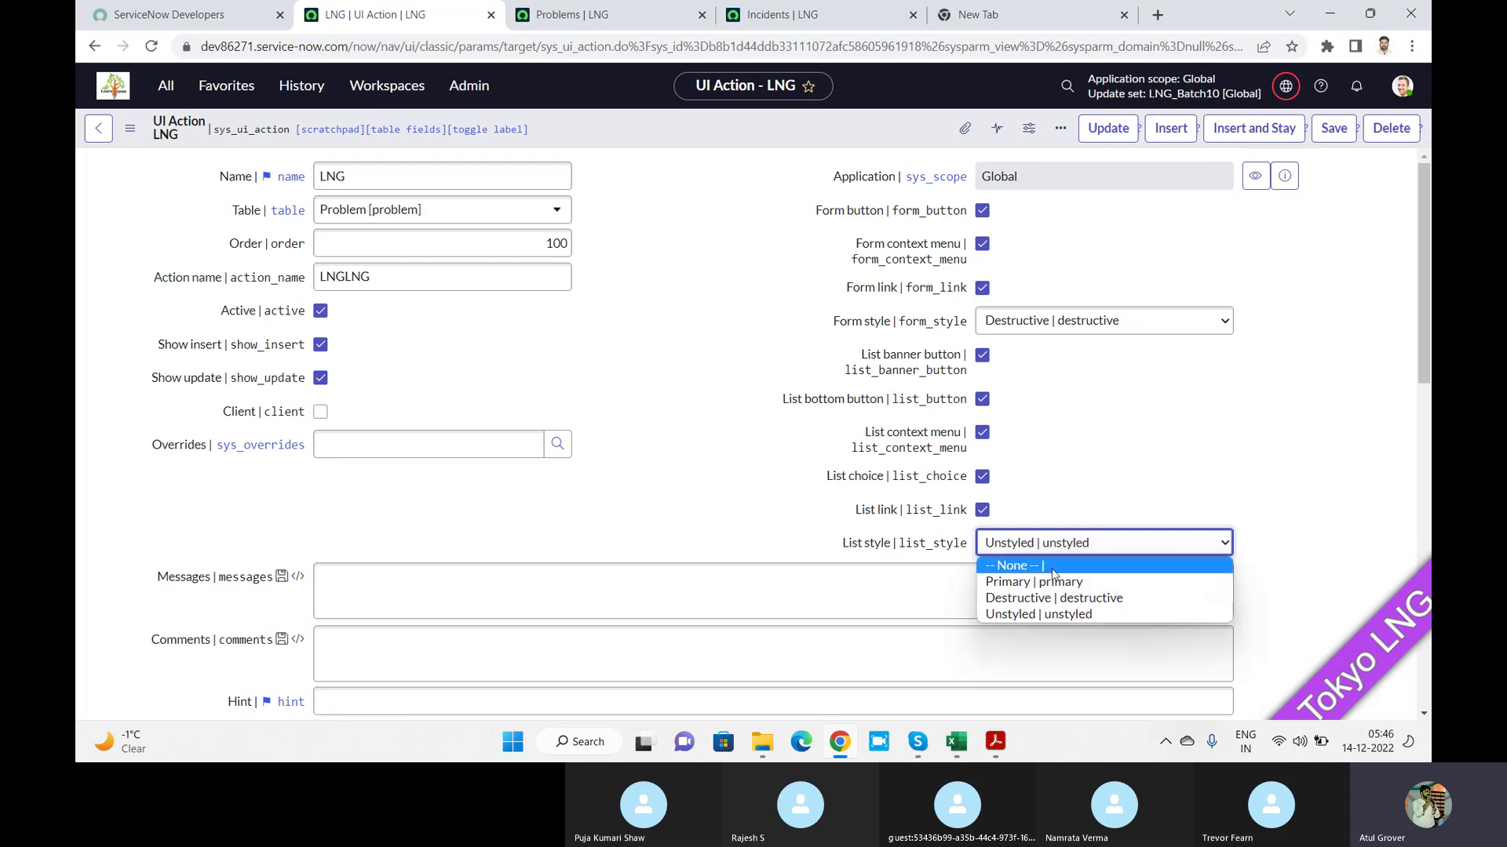
click(1051, 581)
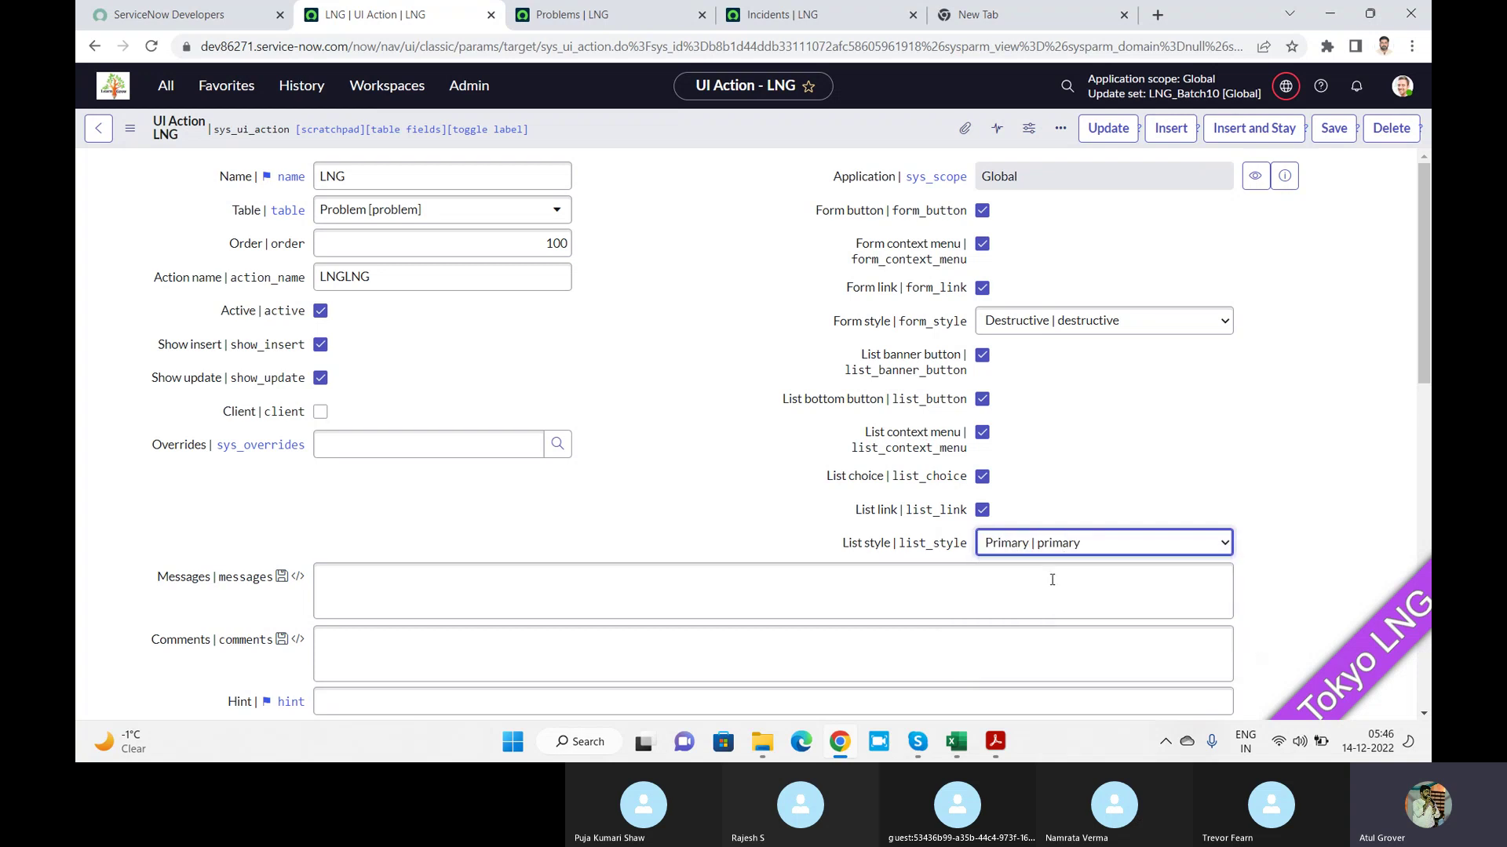
click(1334, 134)
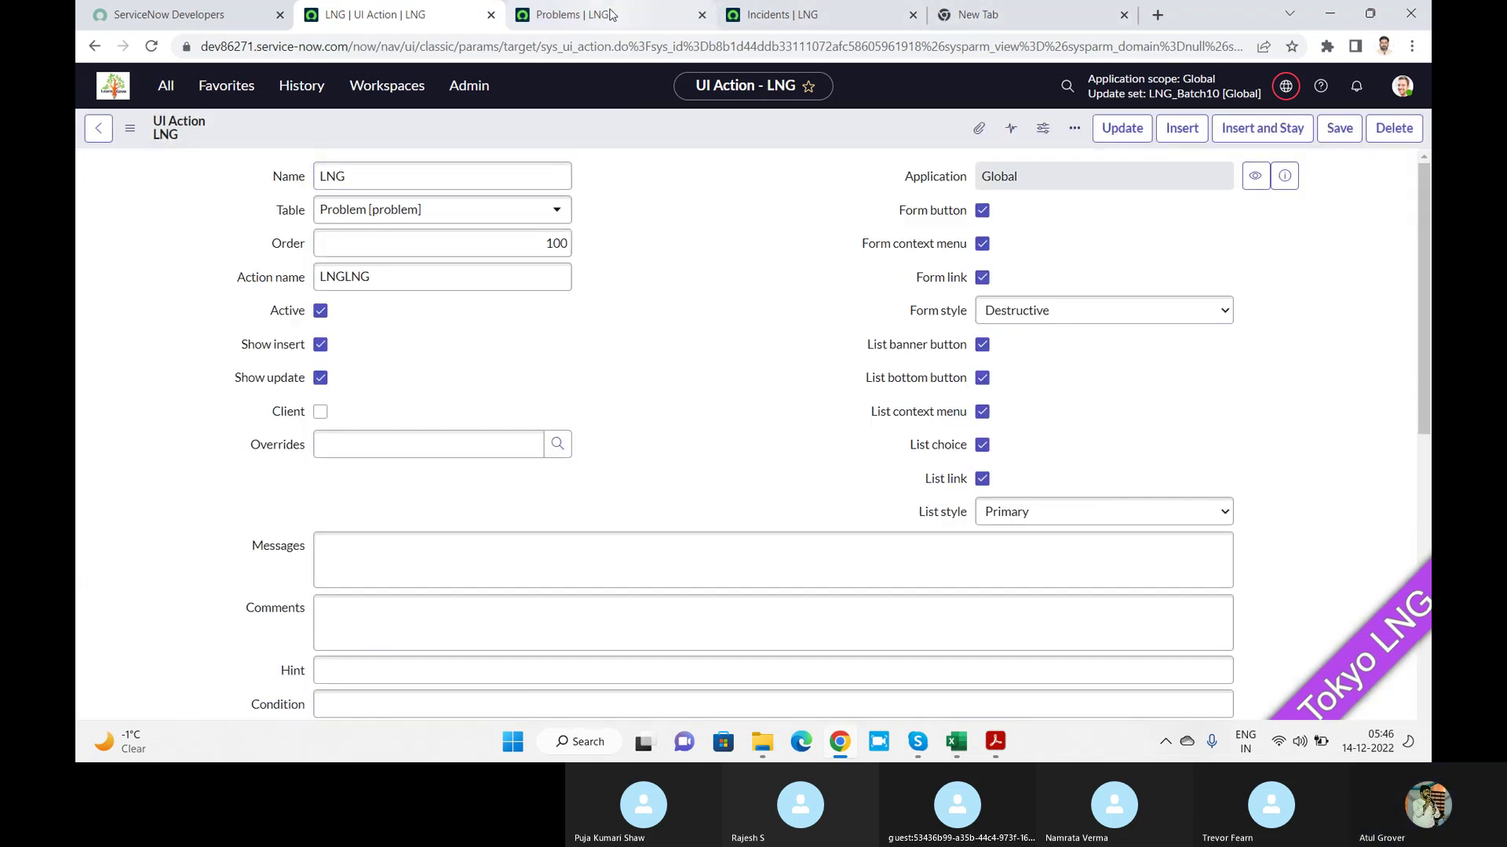
Reload the Problems list and check its LNG buttons, actions on selected rows and related links
click(611, 14)
click(148, 47)
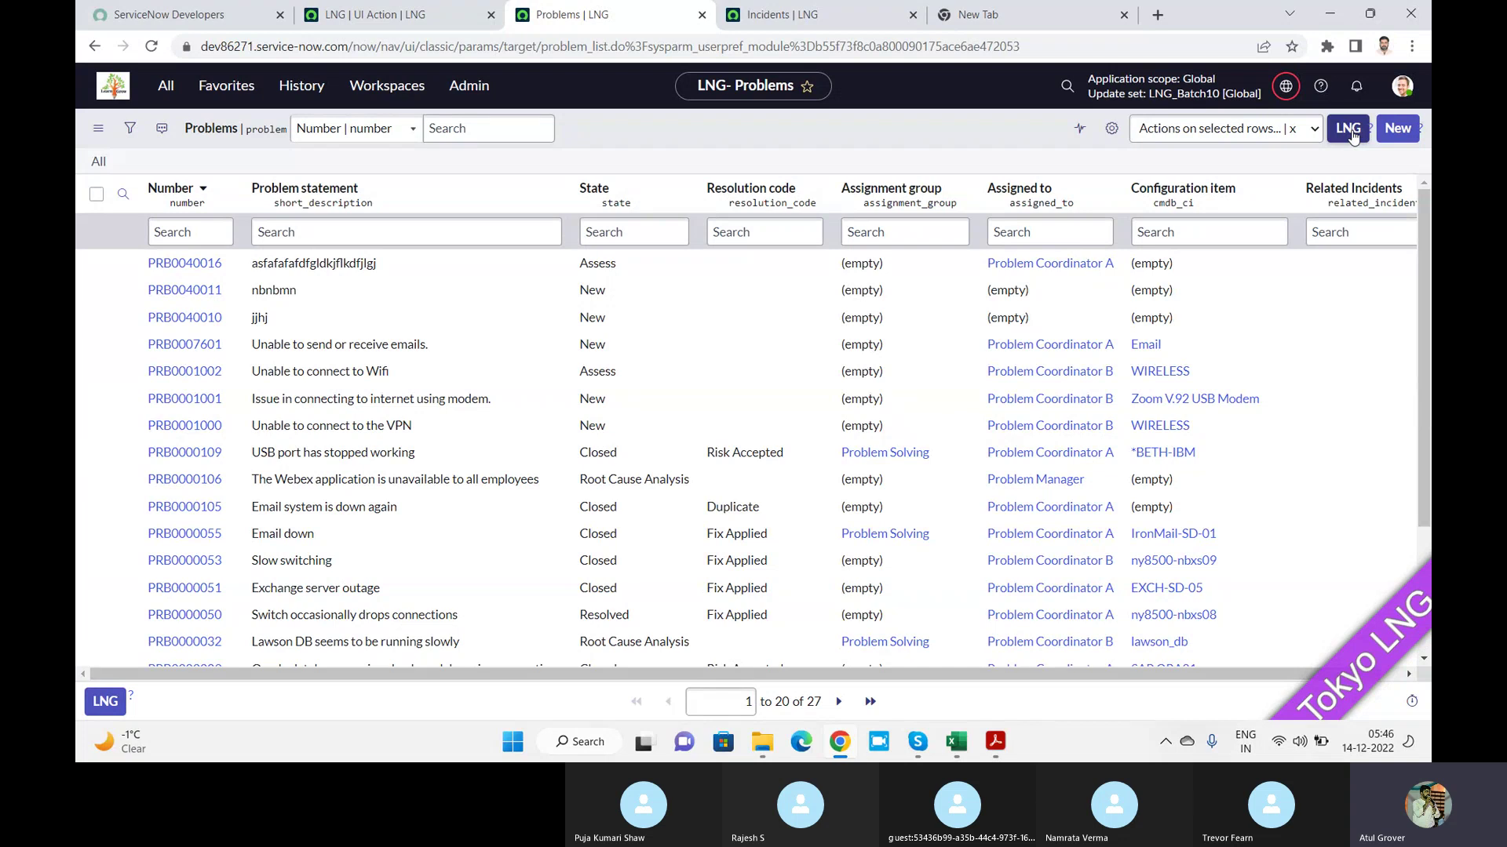
click(1253, 138)
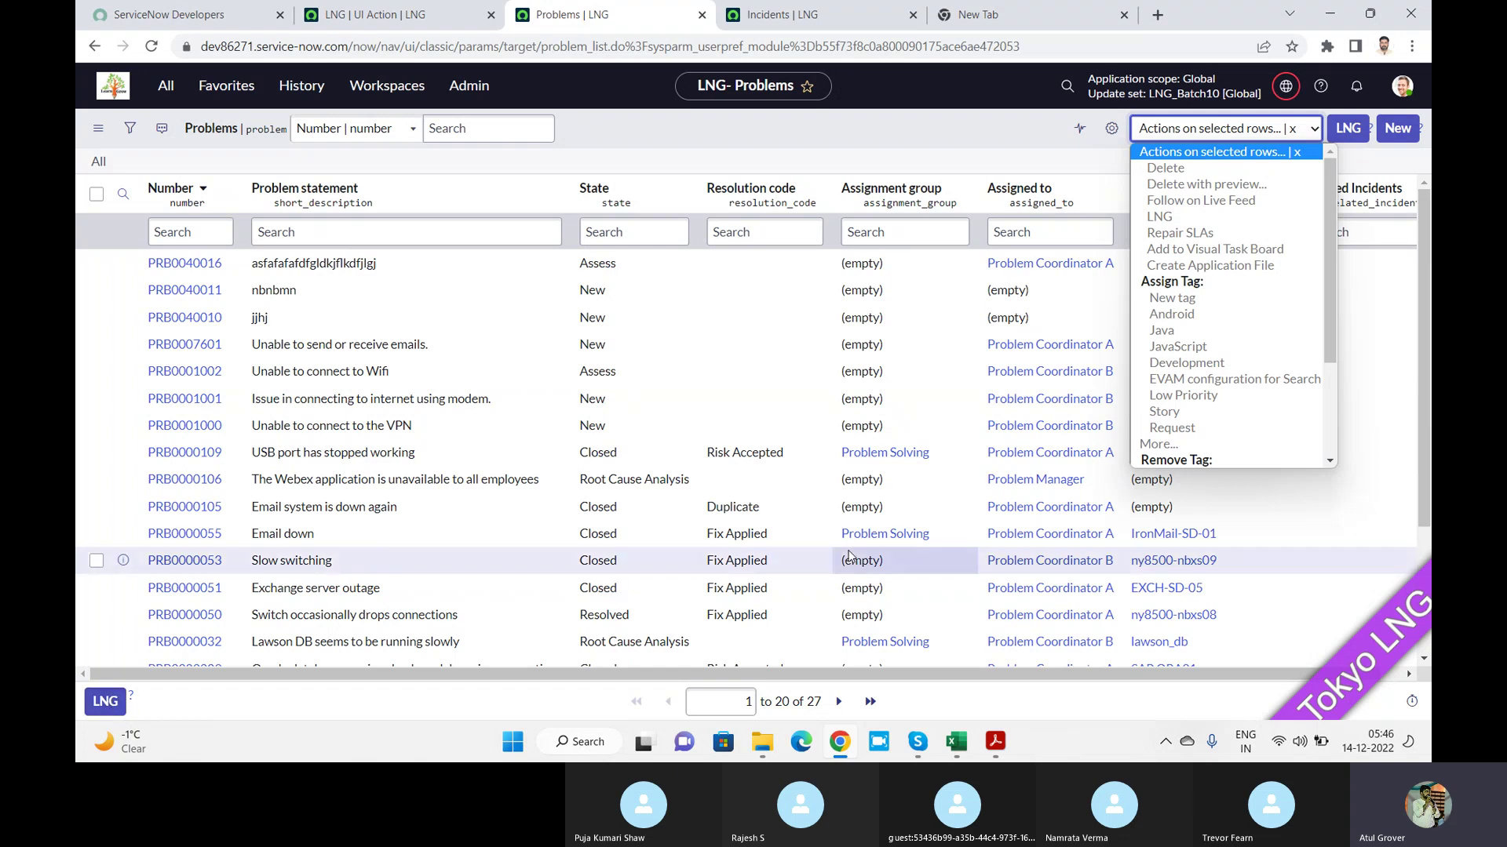
click(1421, 358)
drag(1420, 359, 1422, 485)
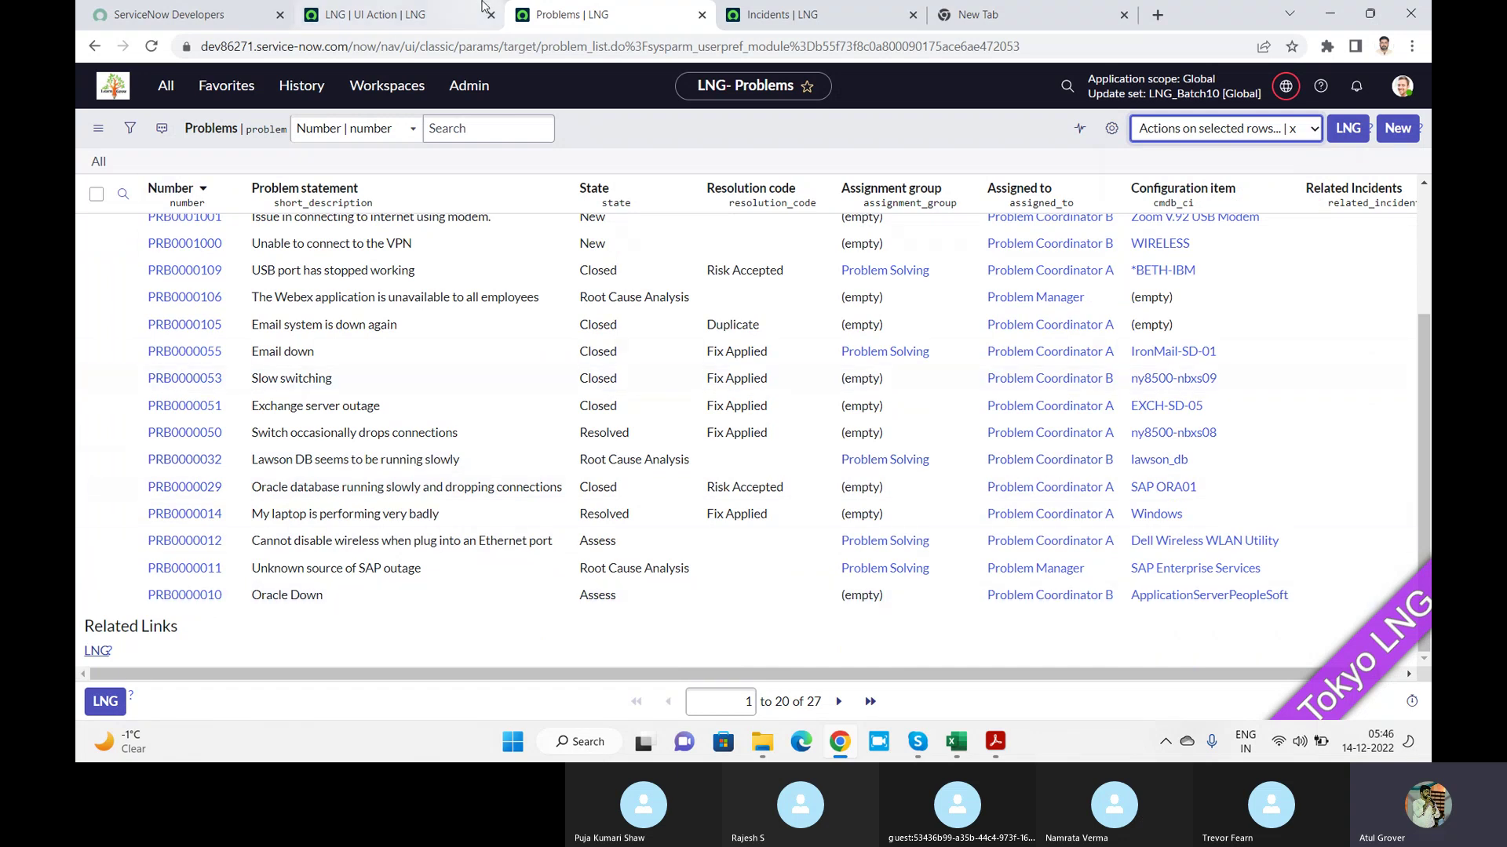
Begin the LNG UI action's script with "gs." in the Script field
click(411, 11)
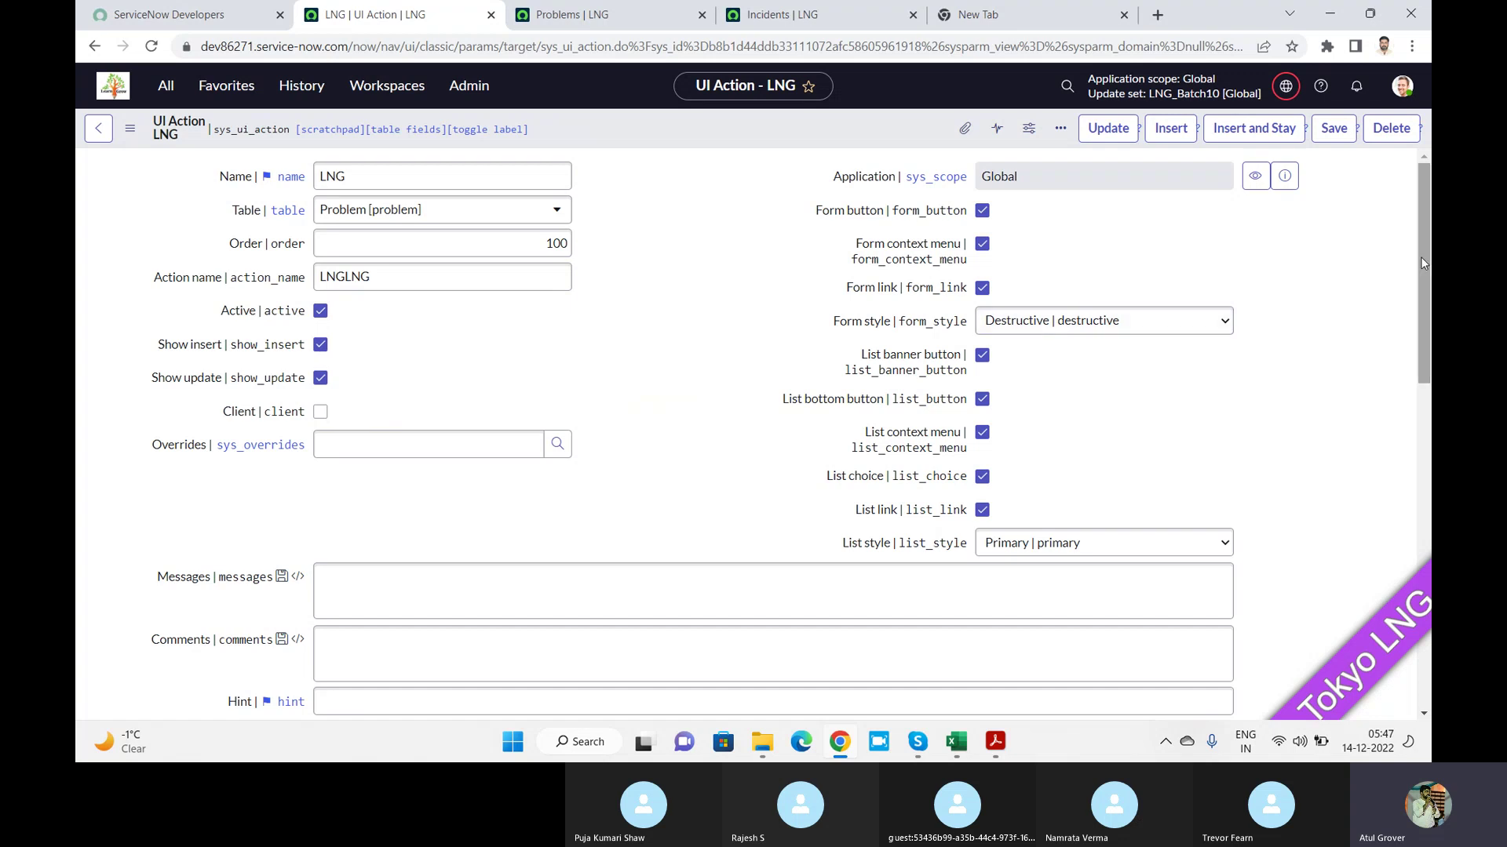
drag(1420, 256, 1429, 414)
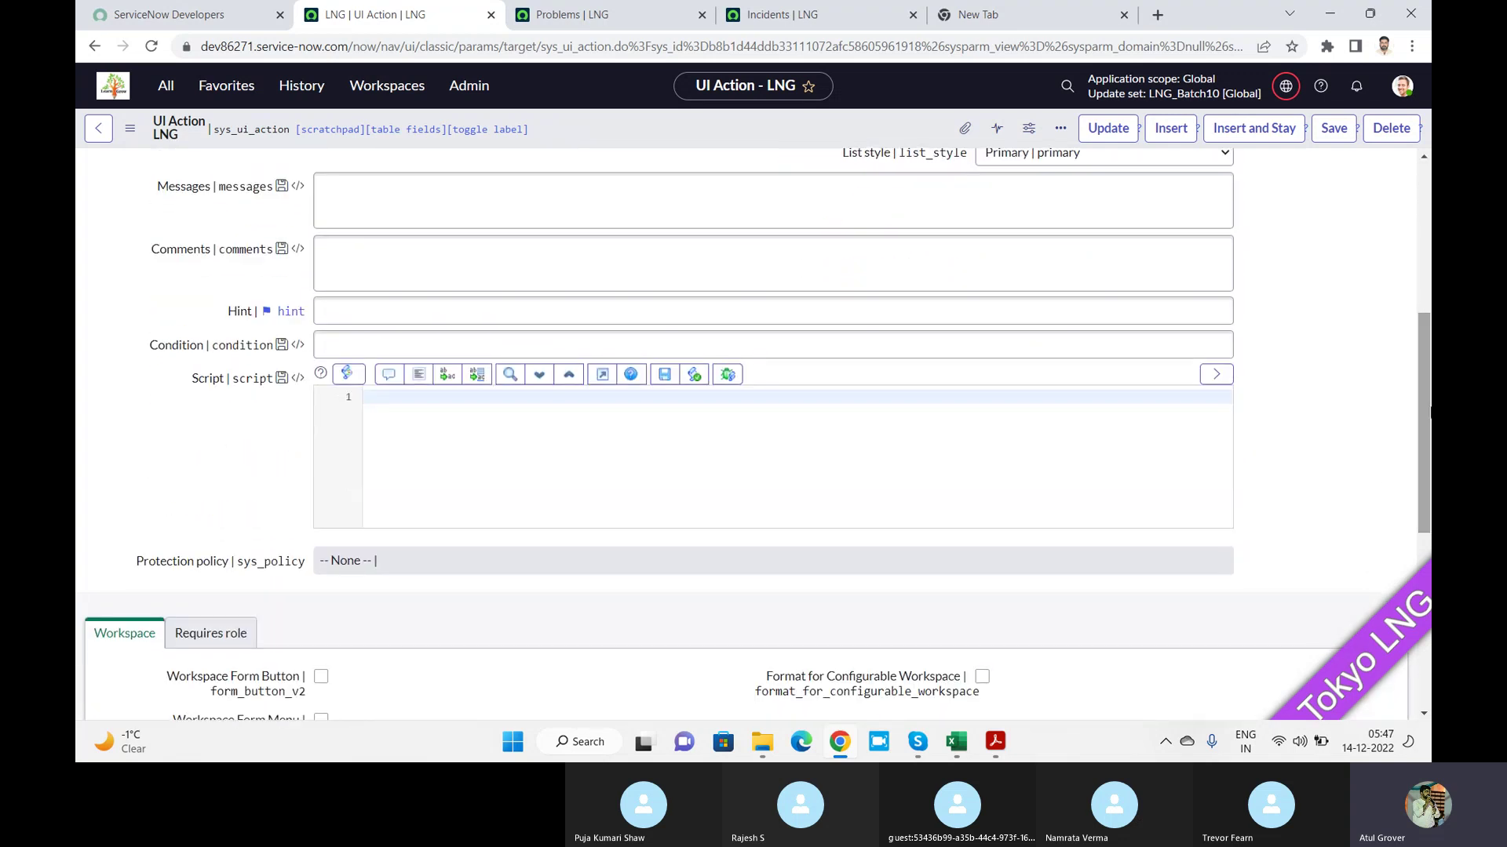
click(551, 449)
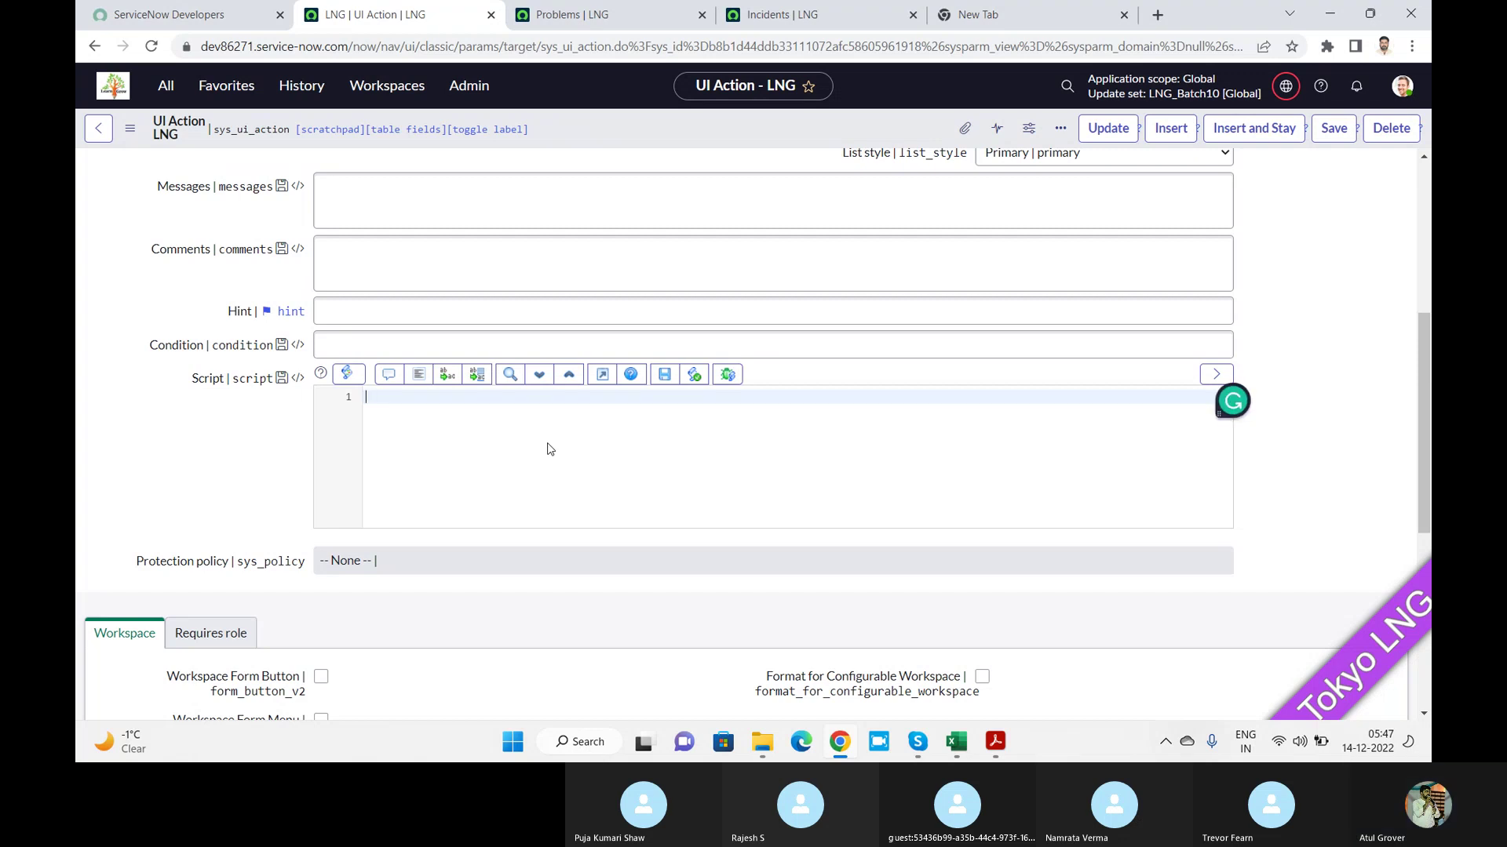
text(gs)
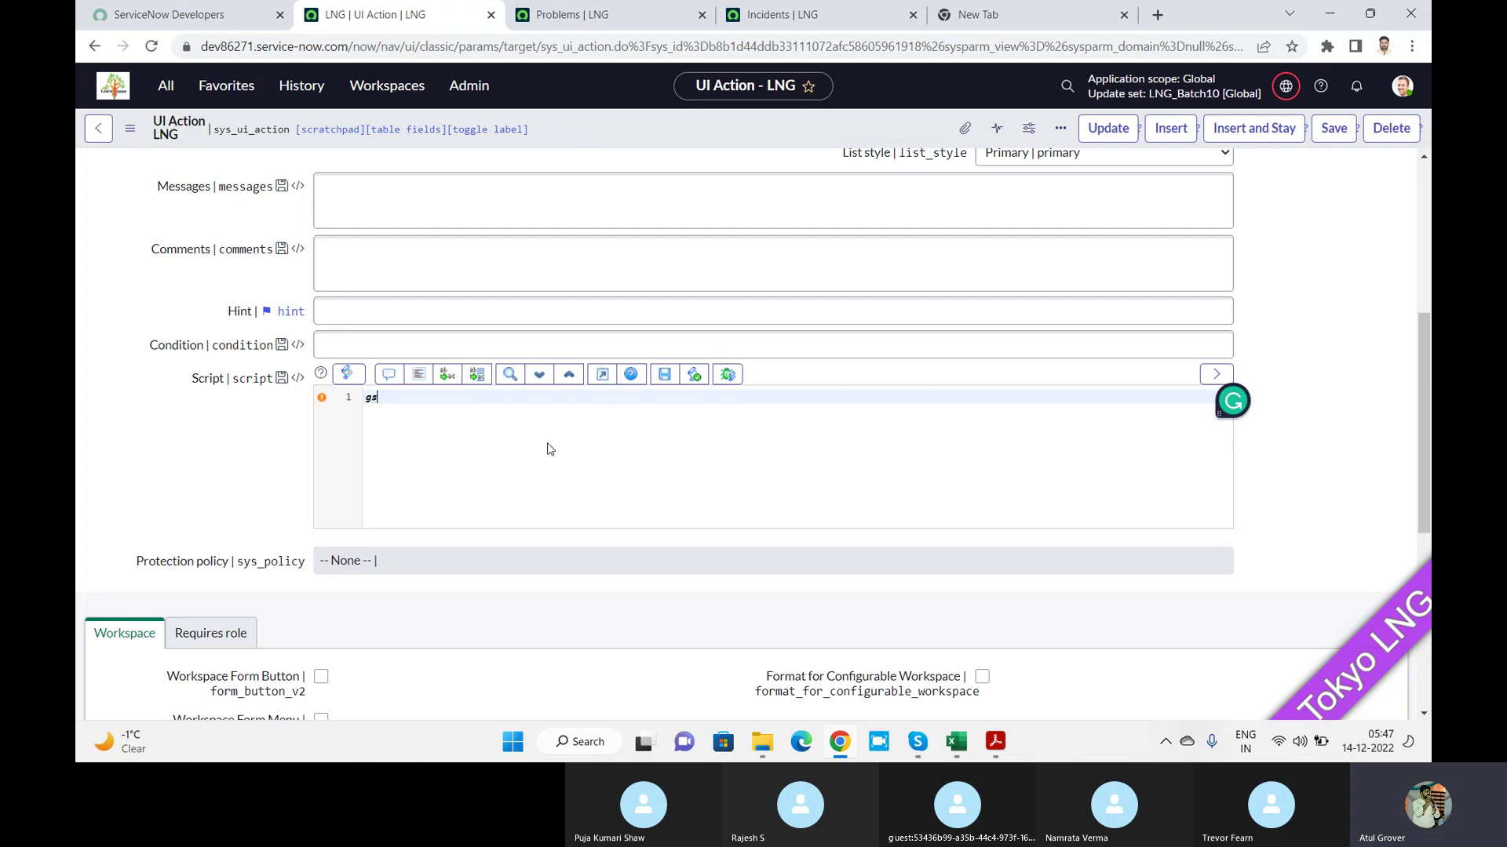
text(.)
Switch to the MASTERING_SERVICENOW_SCRIPTING PDF in Acrobat Reader and read through the Chapter 5 script examples
click(995, 742)
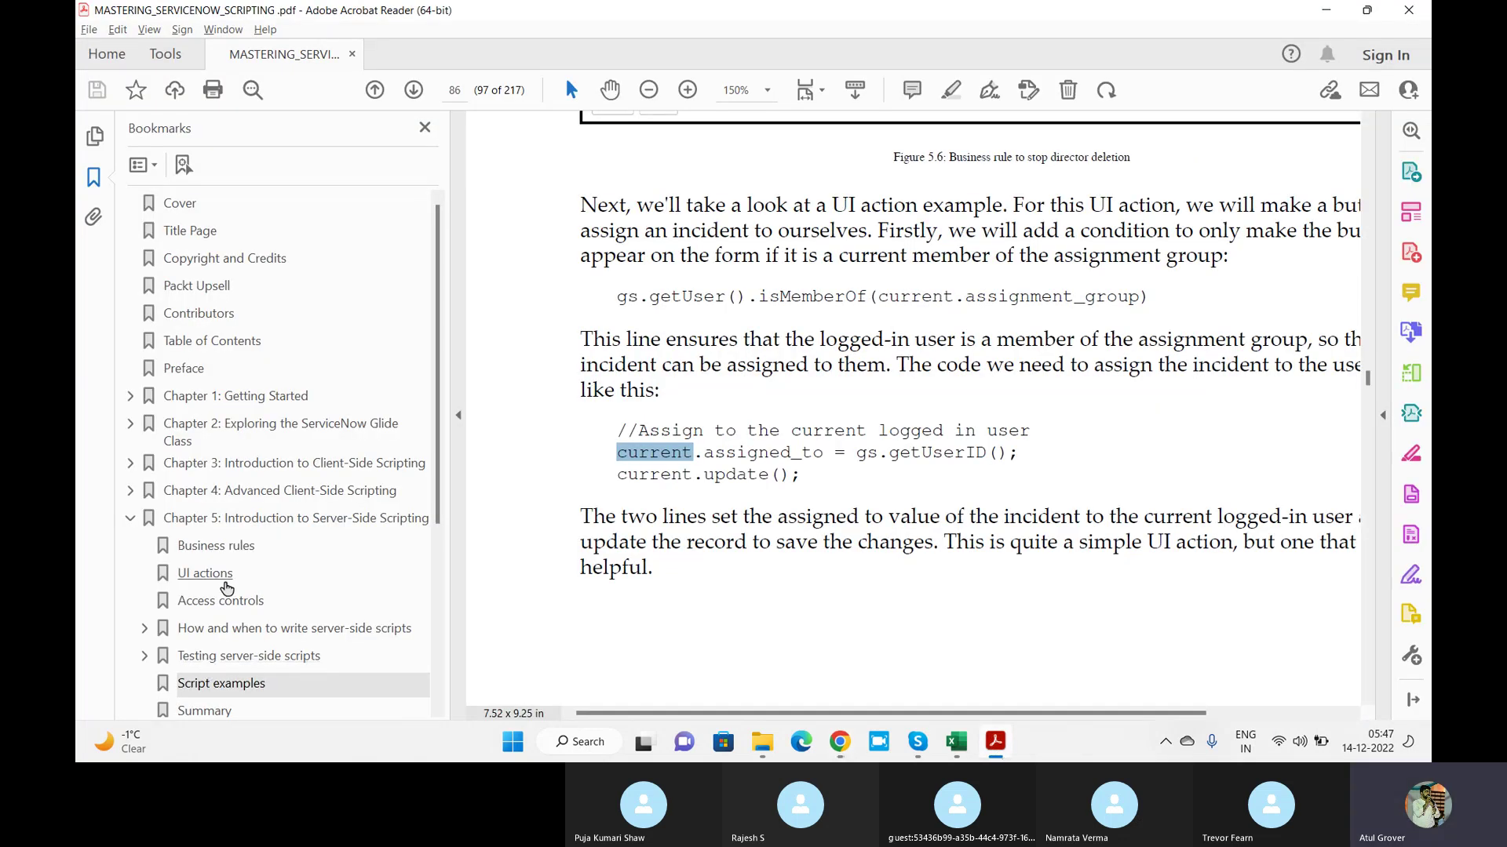
click(225, 581)
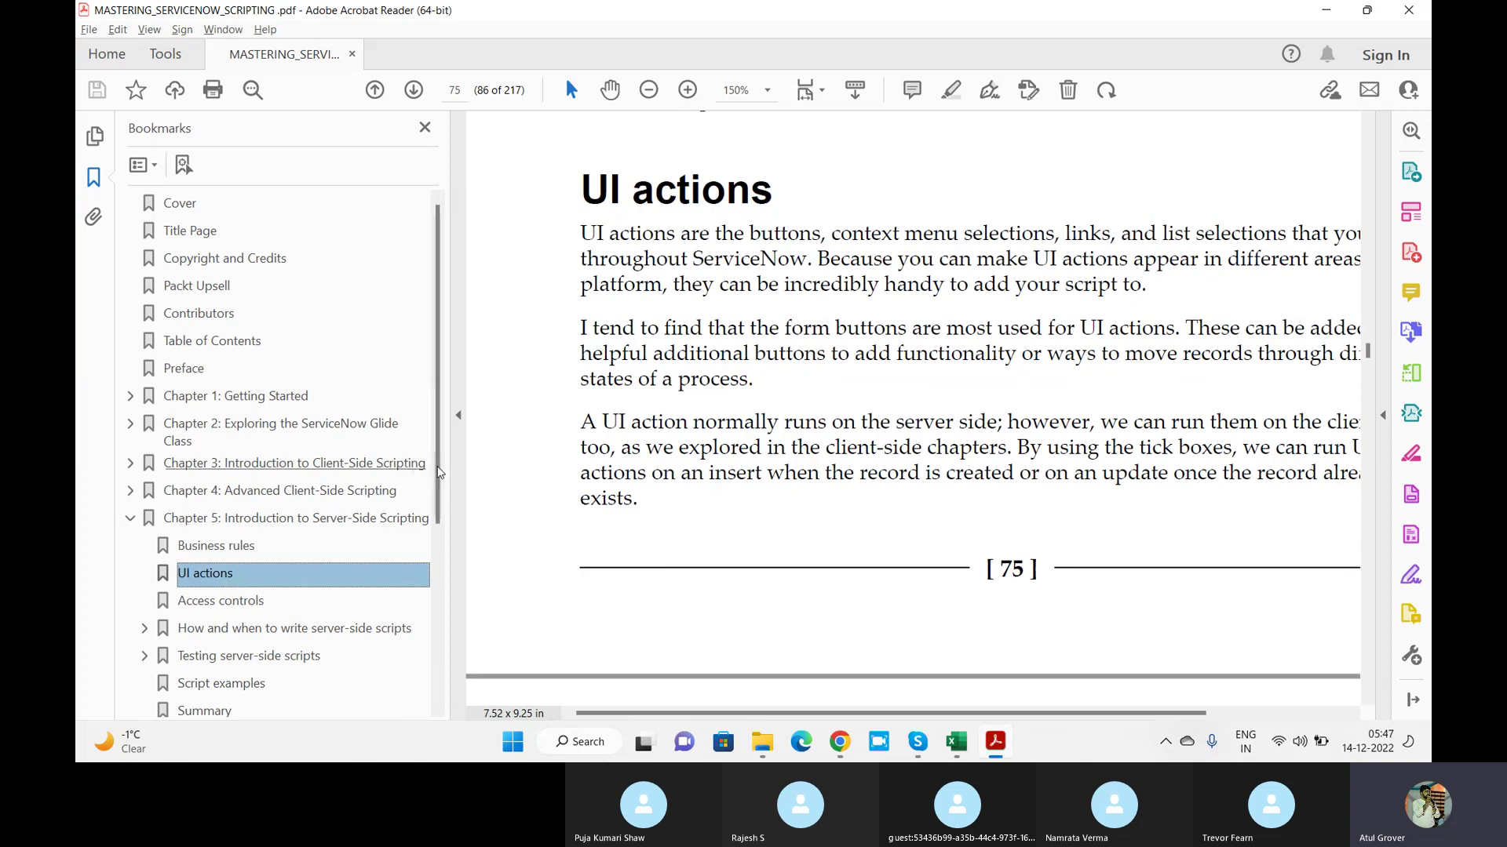
scroll(437, 472, down, 3)
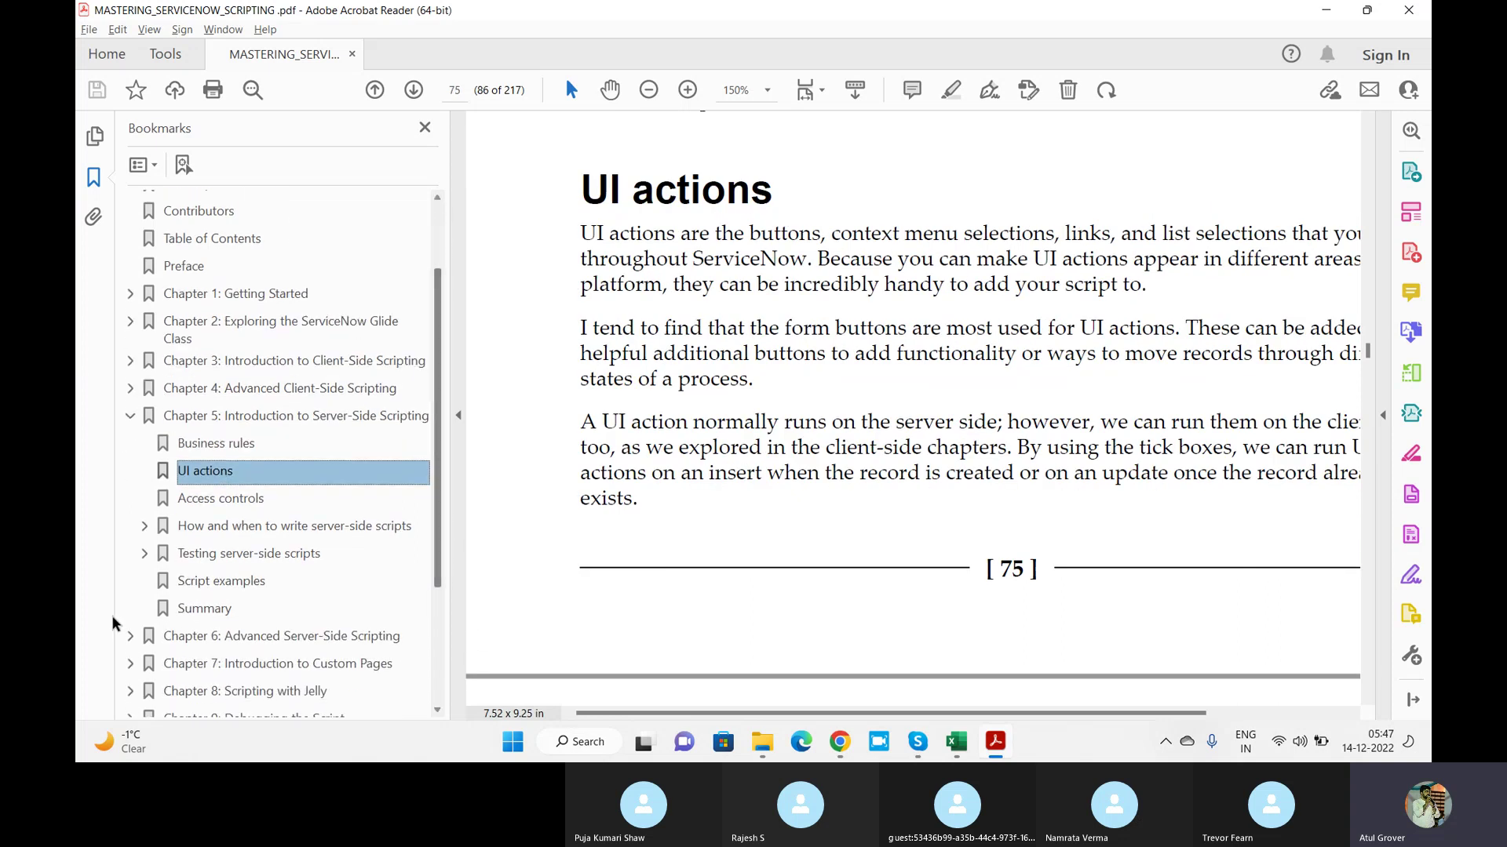
click(205, 581)
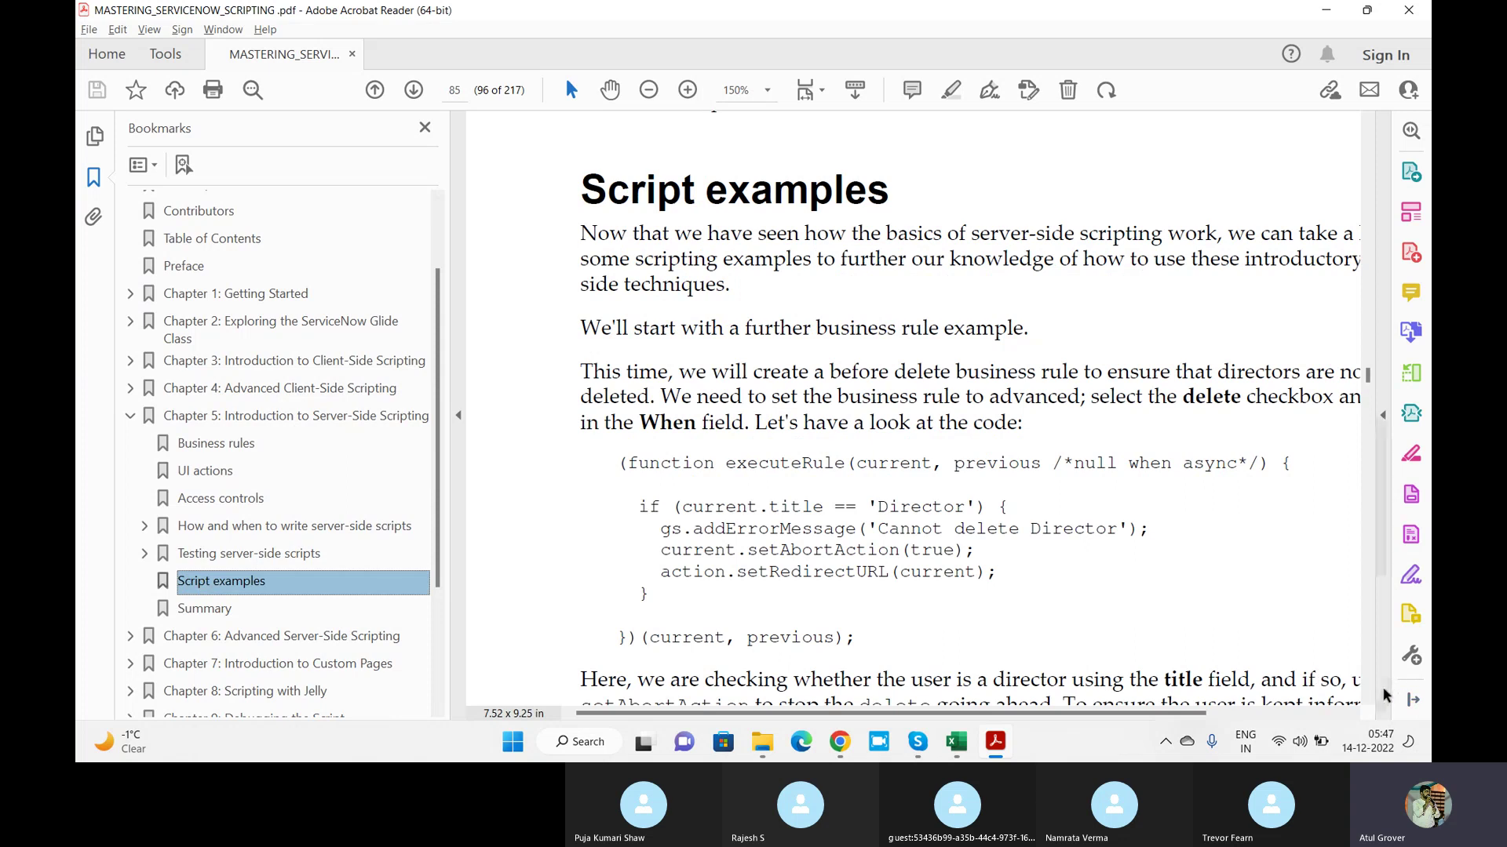
click(1368, 699)
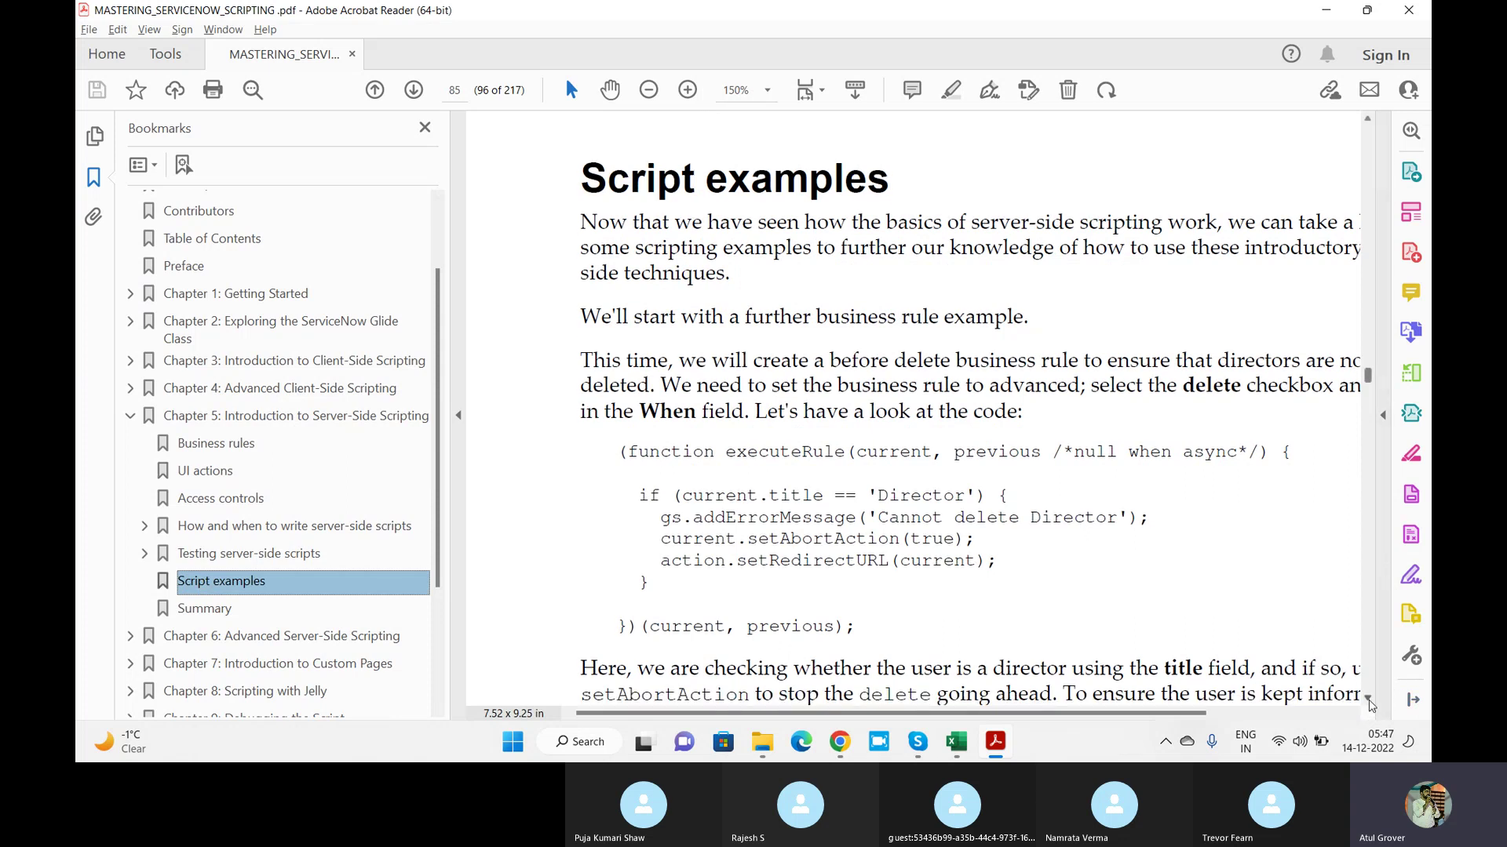
scroll(1369, 705, down, 10)
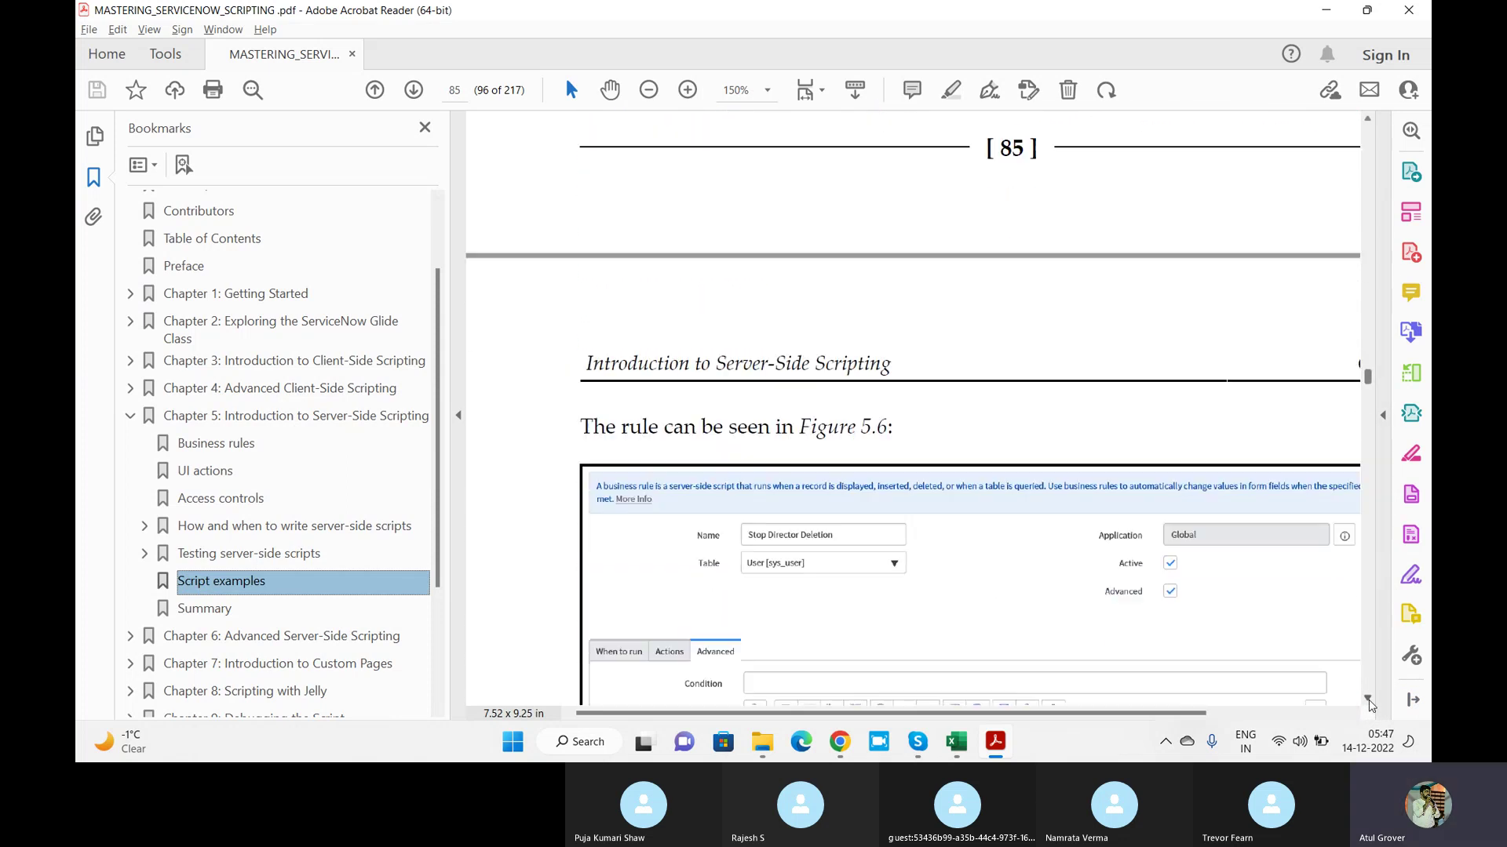
scroll(1370, 704, down, 15)
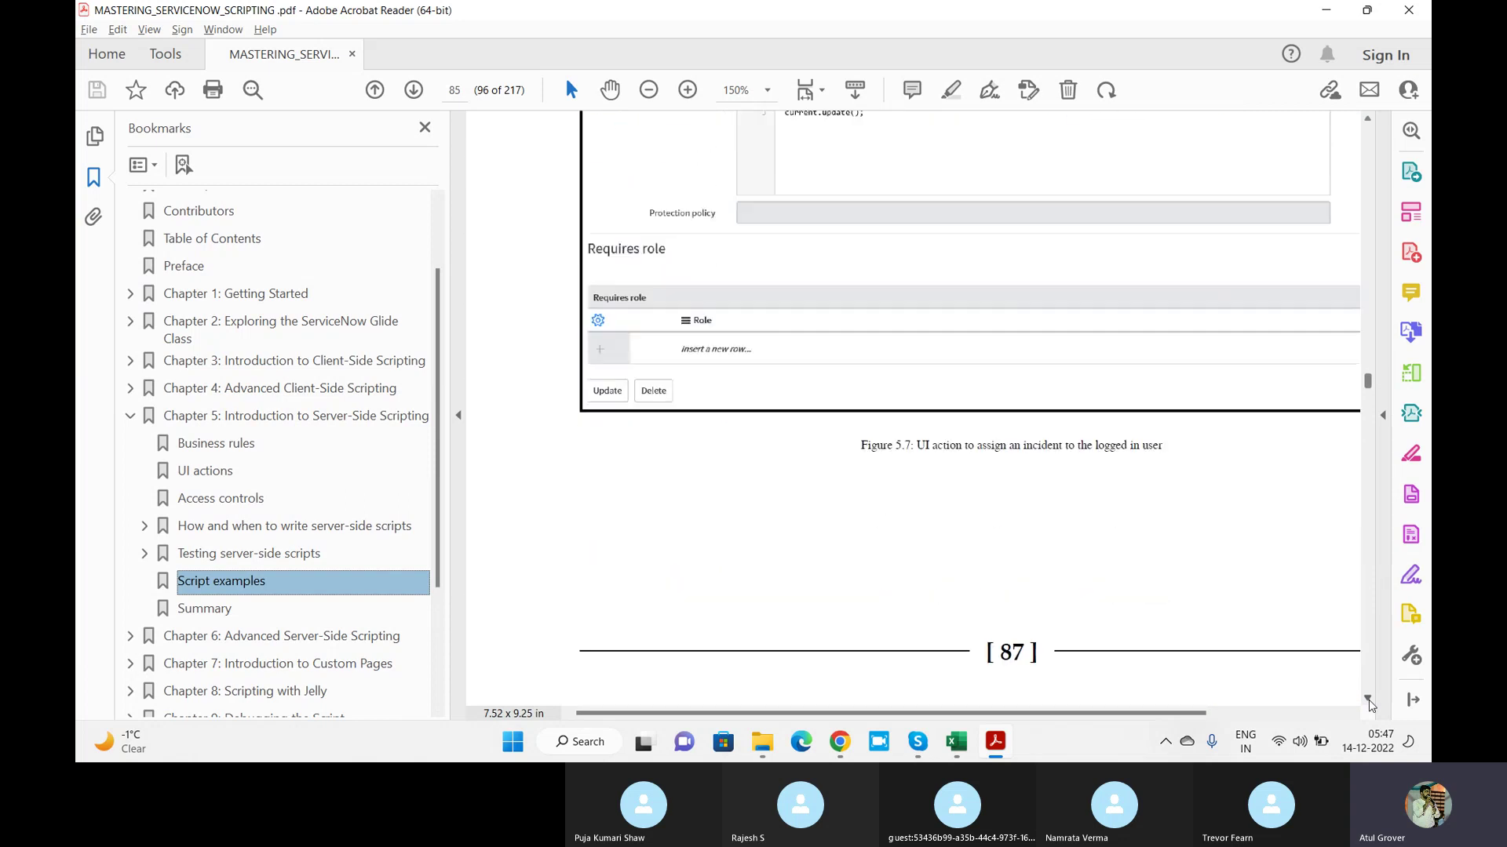
scroll(1369, 705, down, 15)
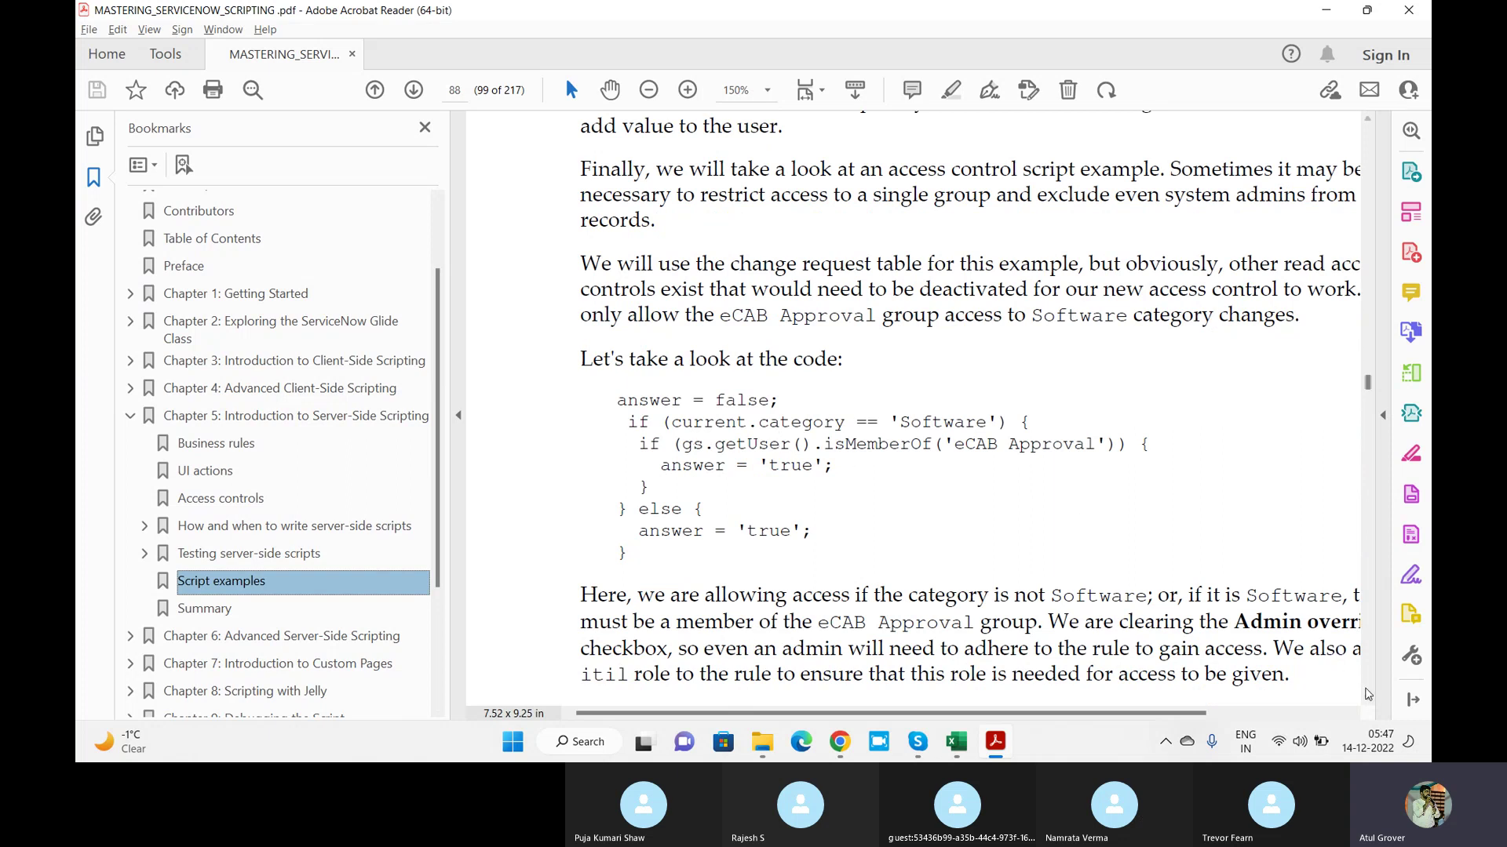
scroll(1370, 706, down, 10)
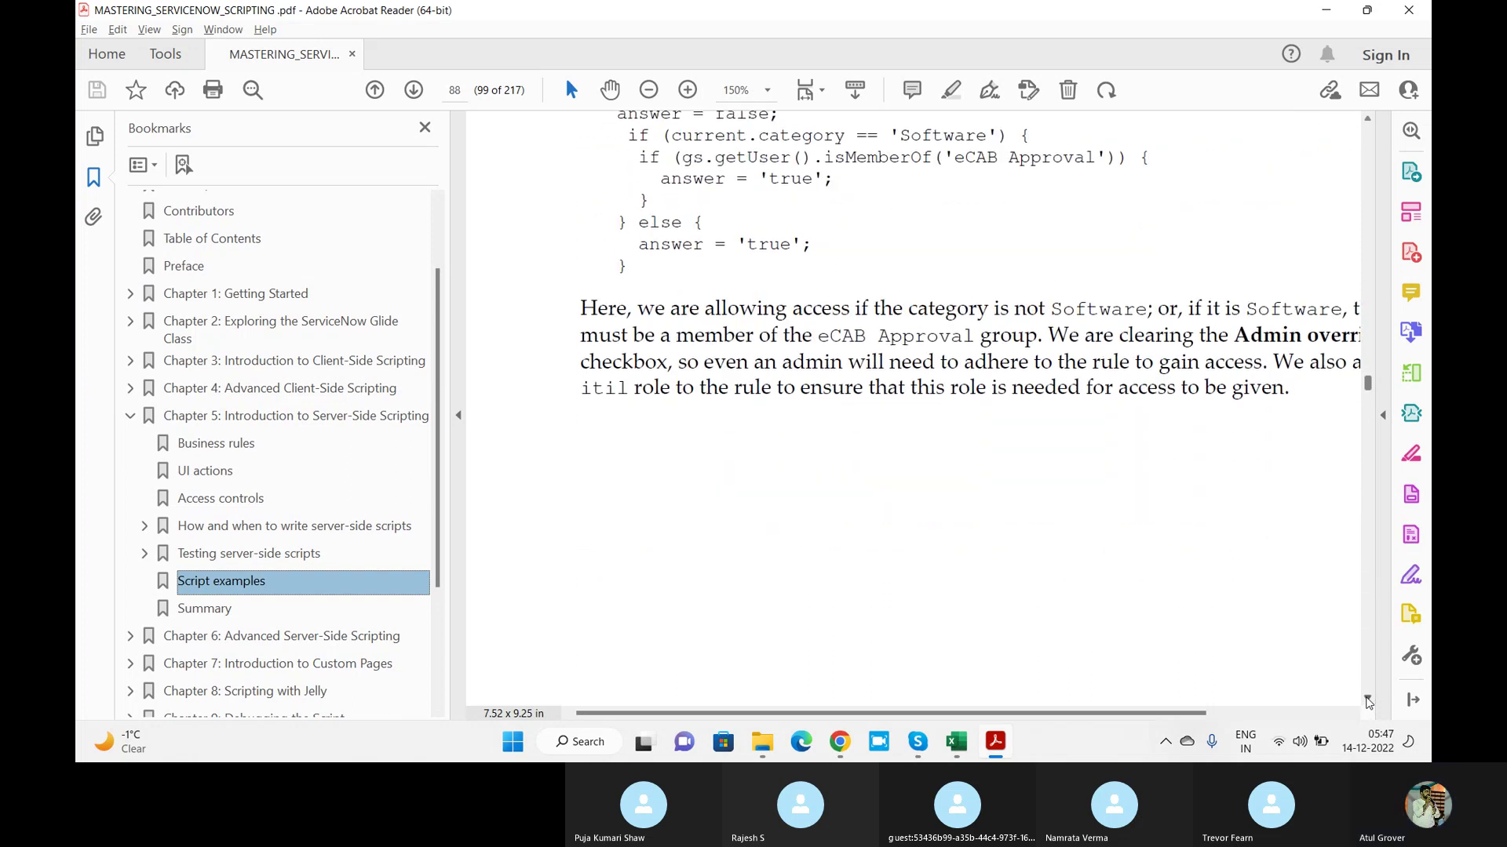
scroll(1369, 700, down, 10)
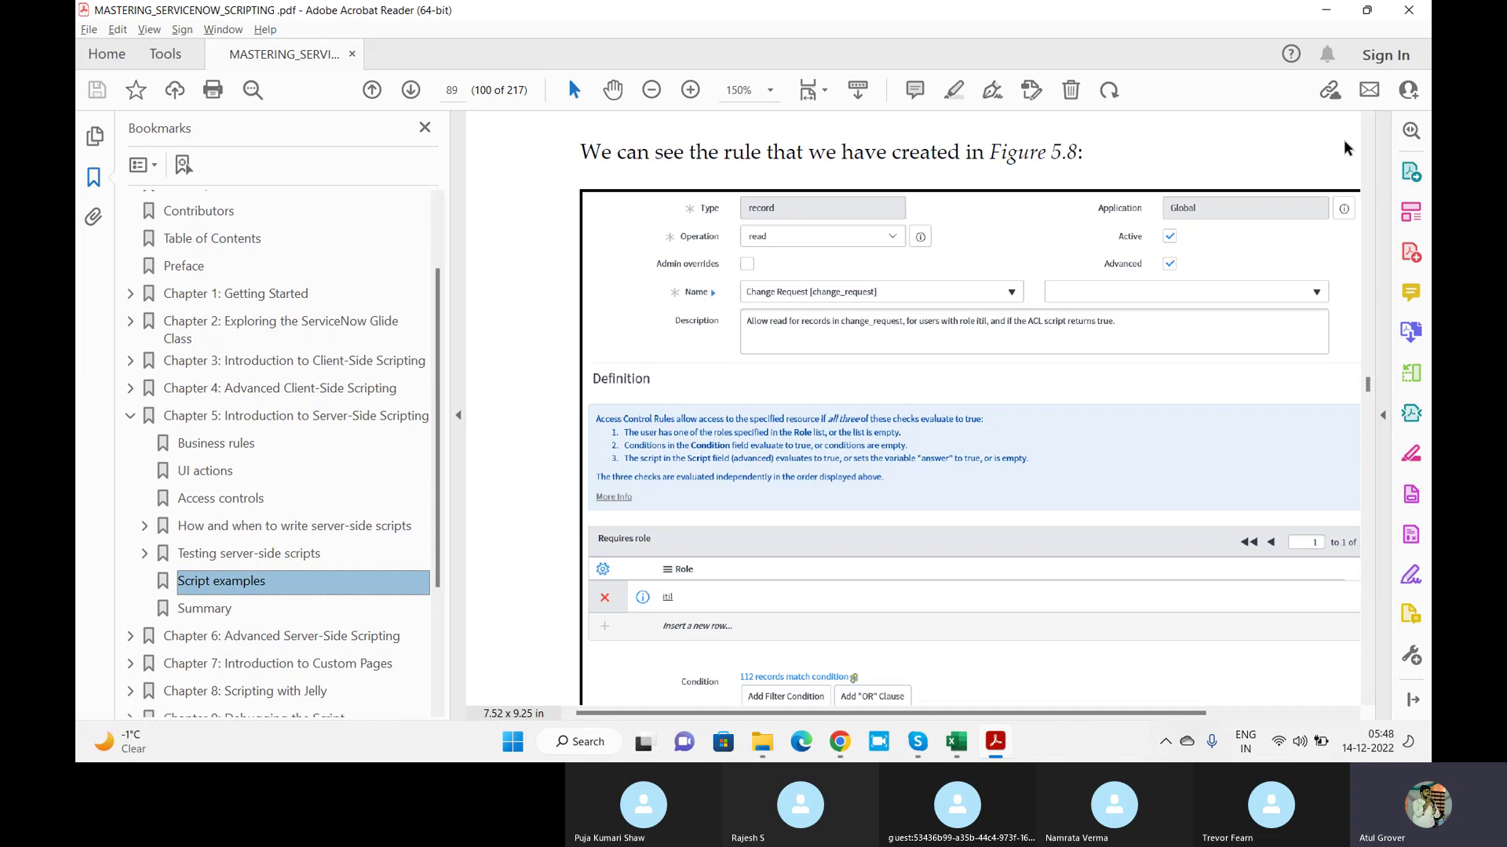
Examine the condition and script of the "Assign to me" UI action in Figure 5.7 against the LNG record's Condition field
scroll(1372, 124, up, 10)
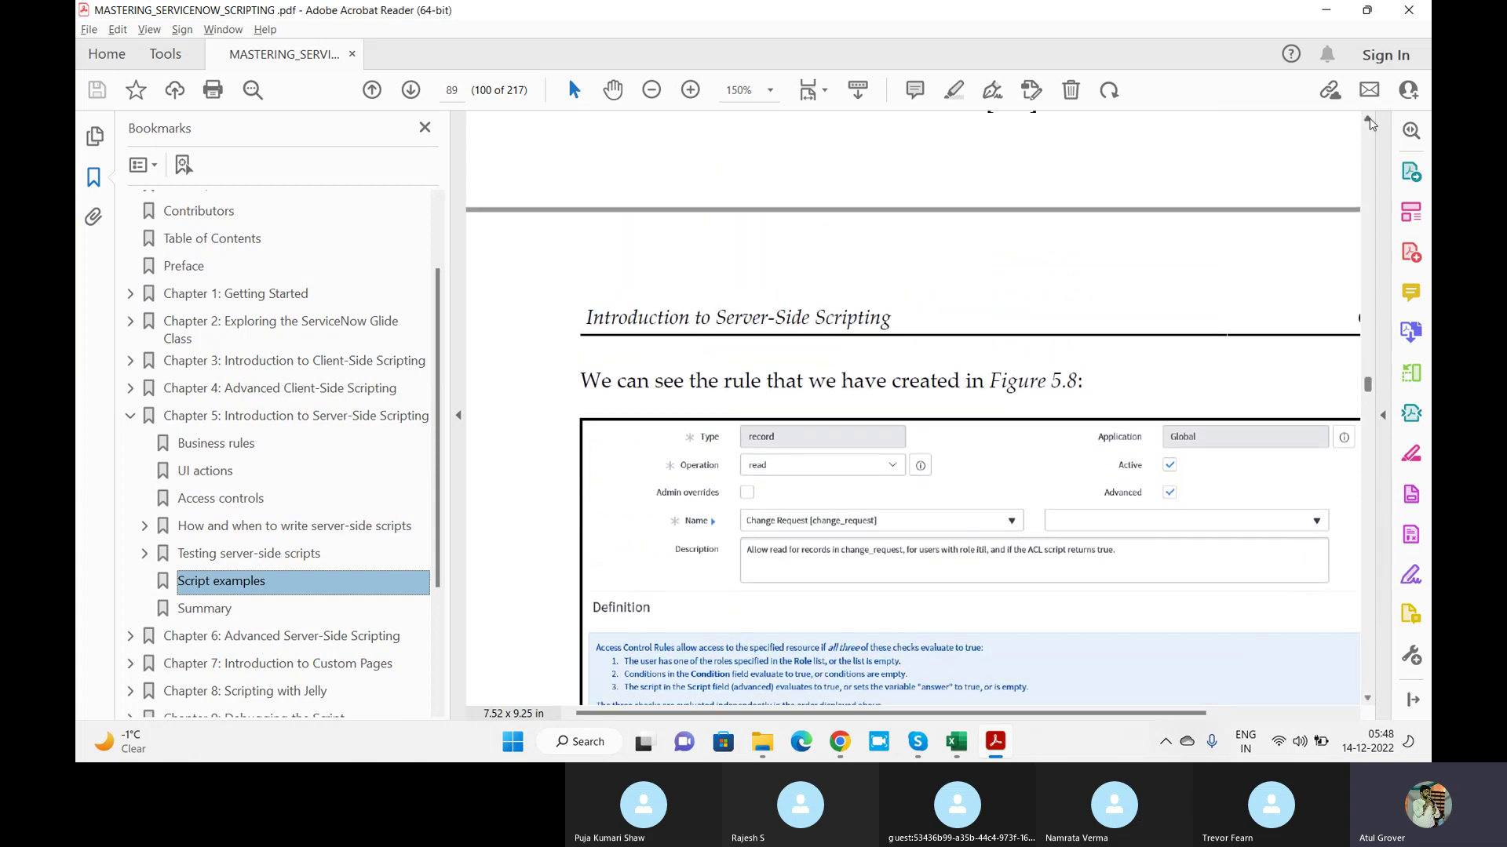
scroll(1369, 123, up, 10)
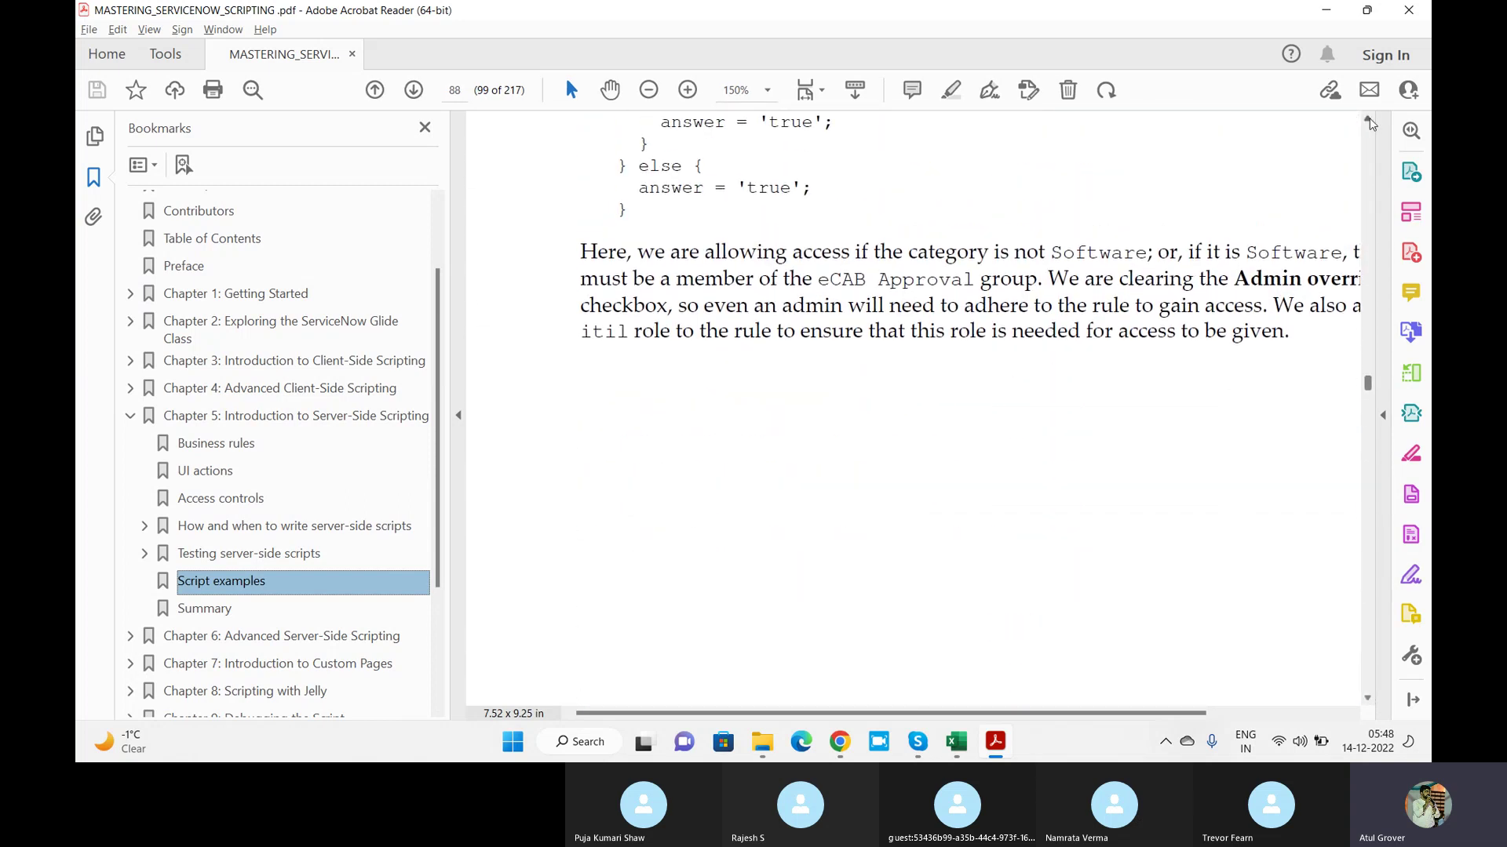
scroll(1369, 123, up, 10)
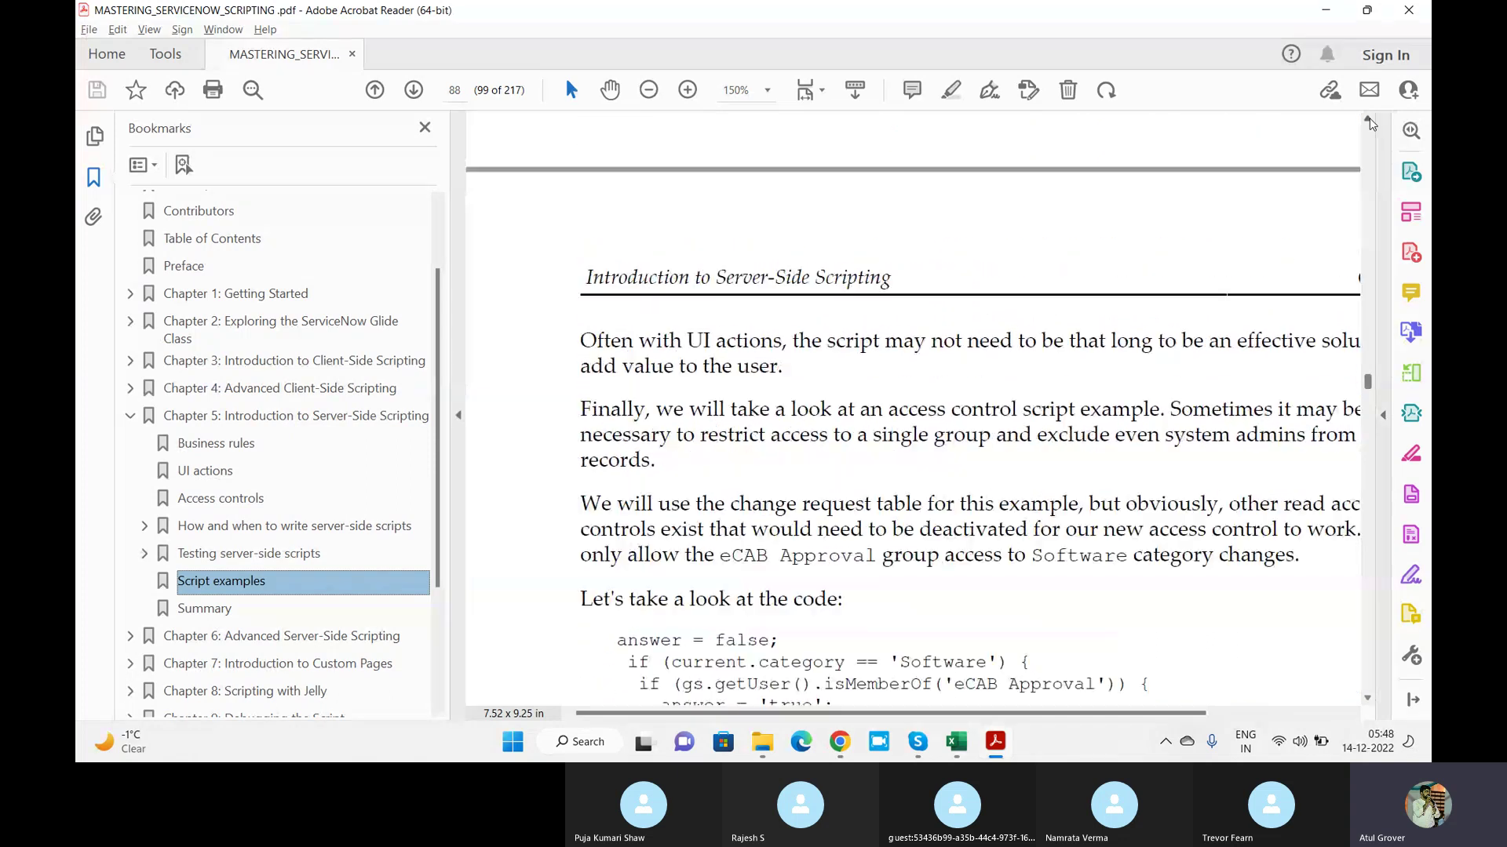
scroll(1370, 123, up, 10)
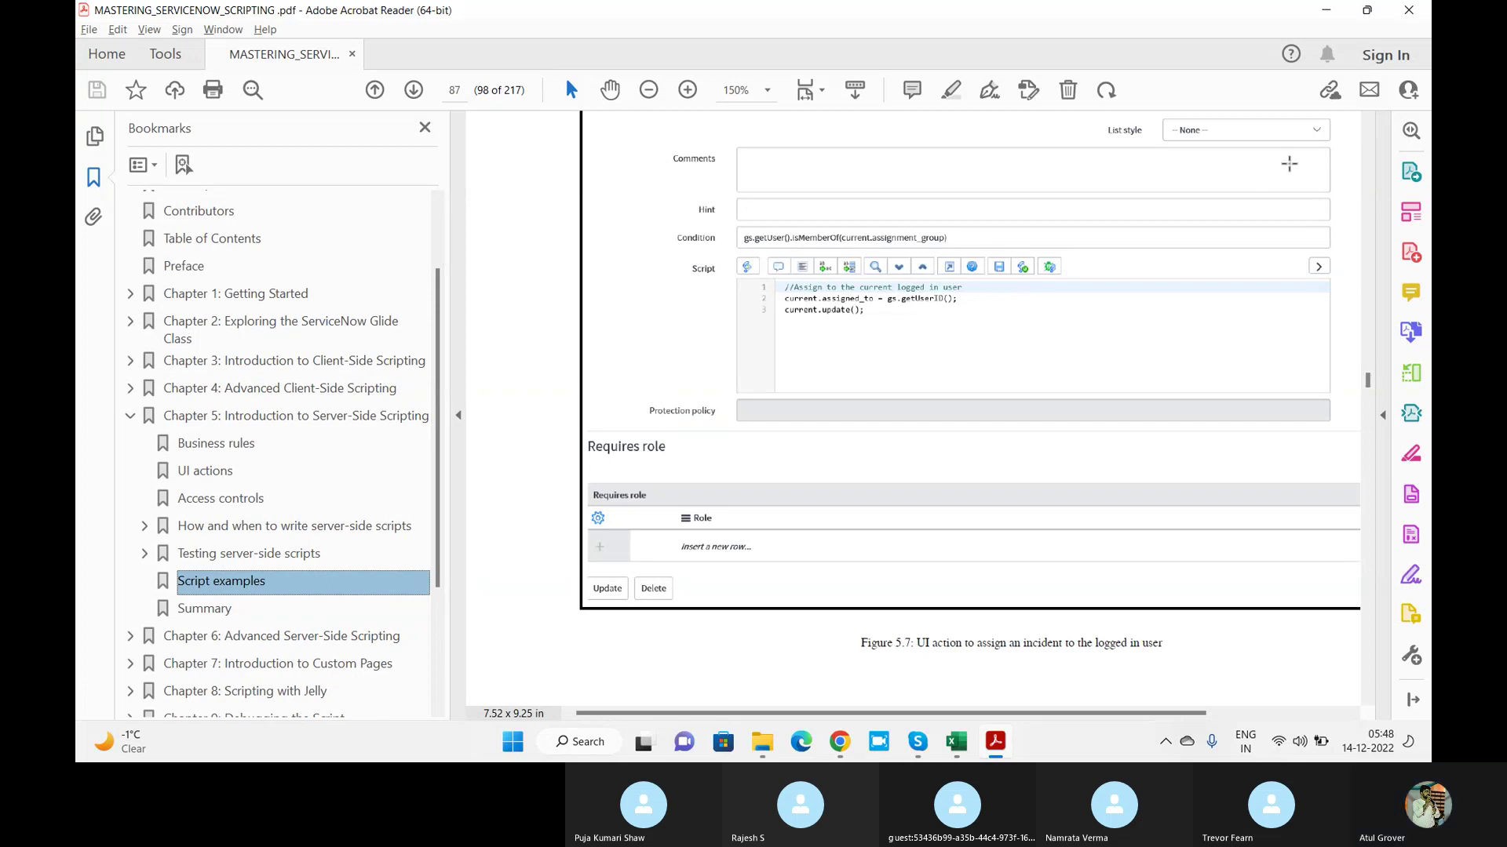
click(1368, 122)
scroll(1369, 123, up, 5)
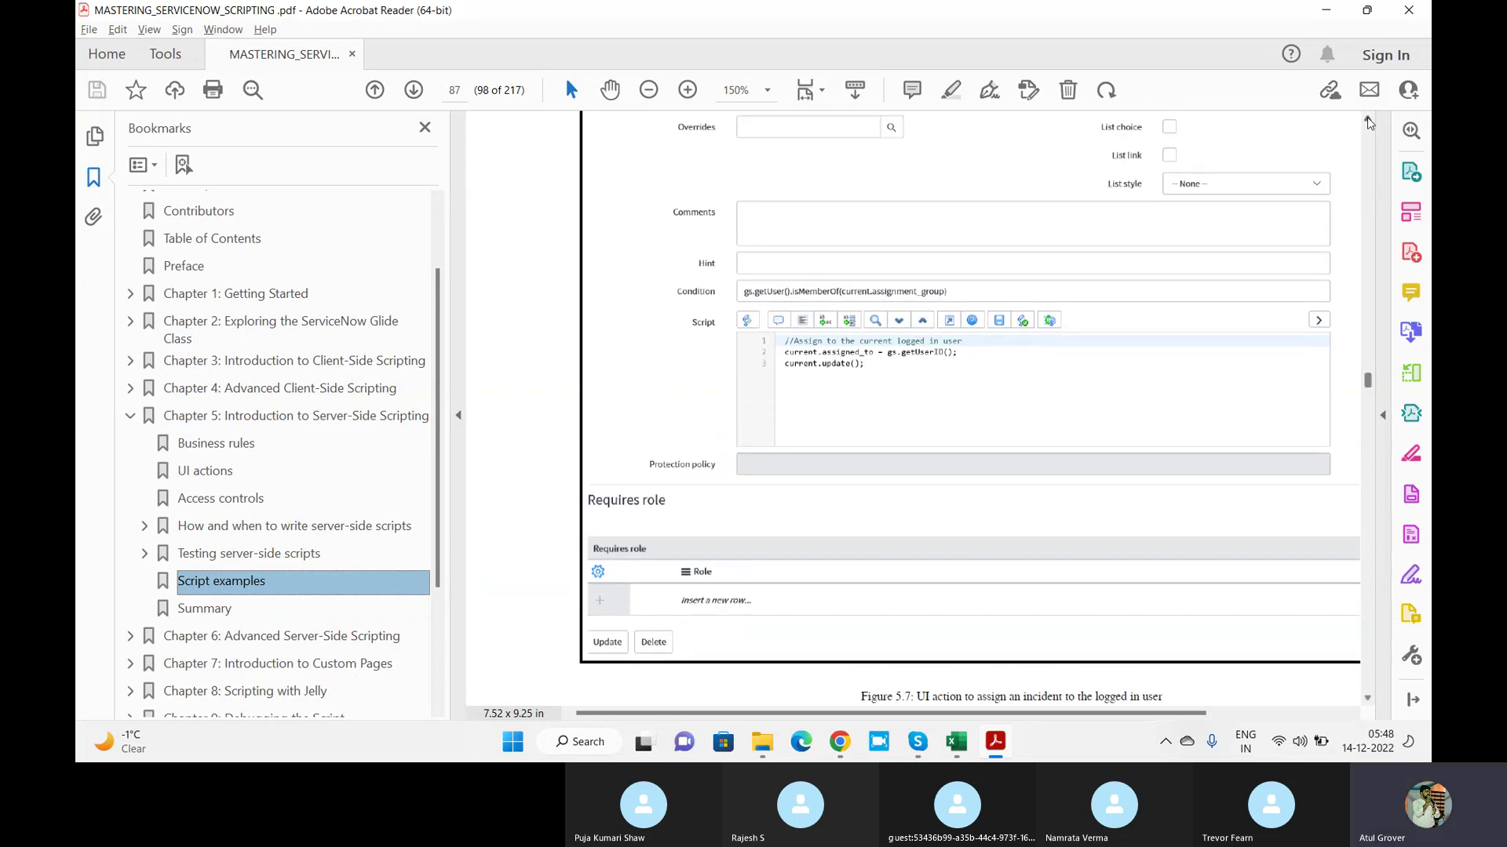
key(alt+Tab)
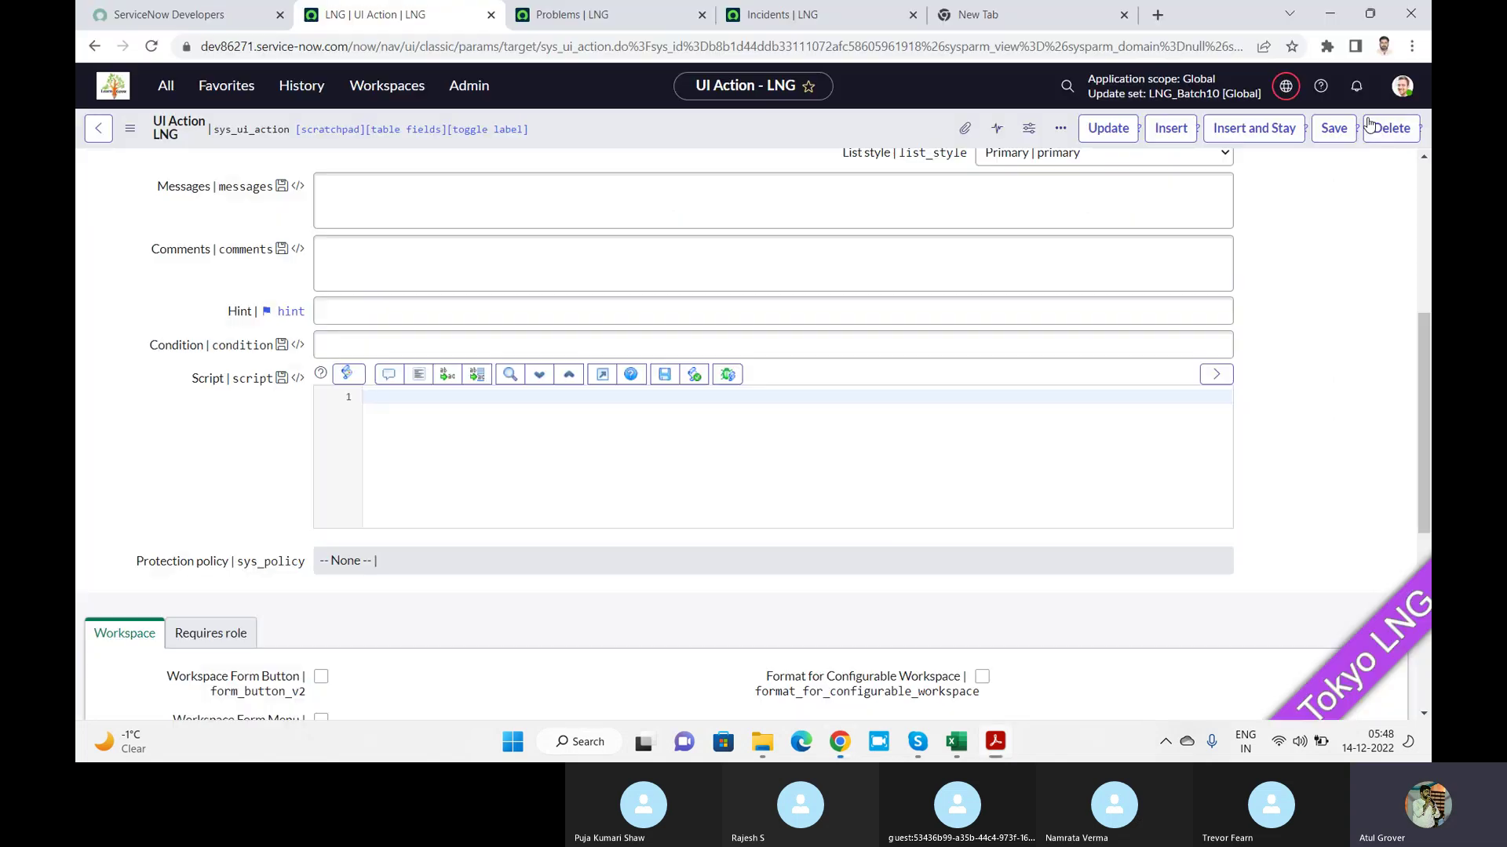
click(339, 345)
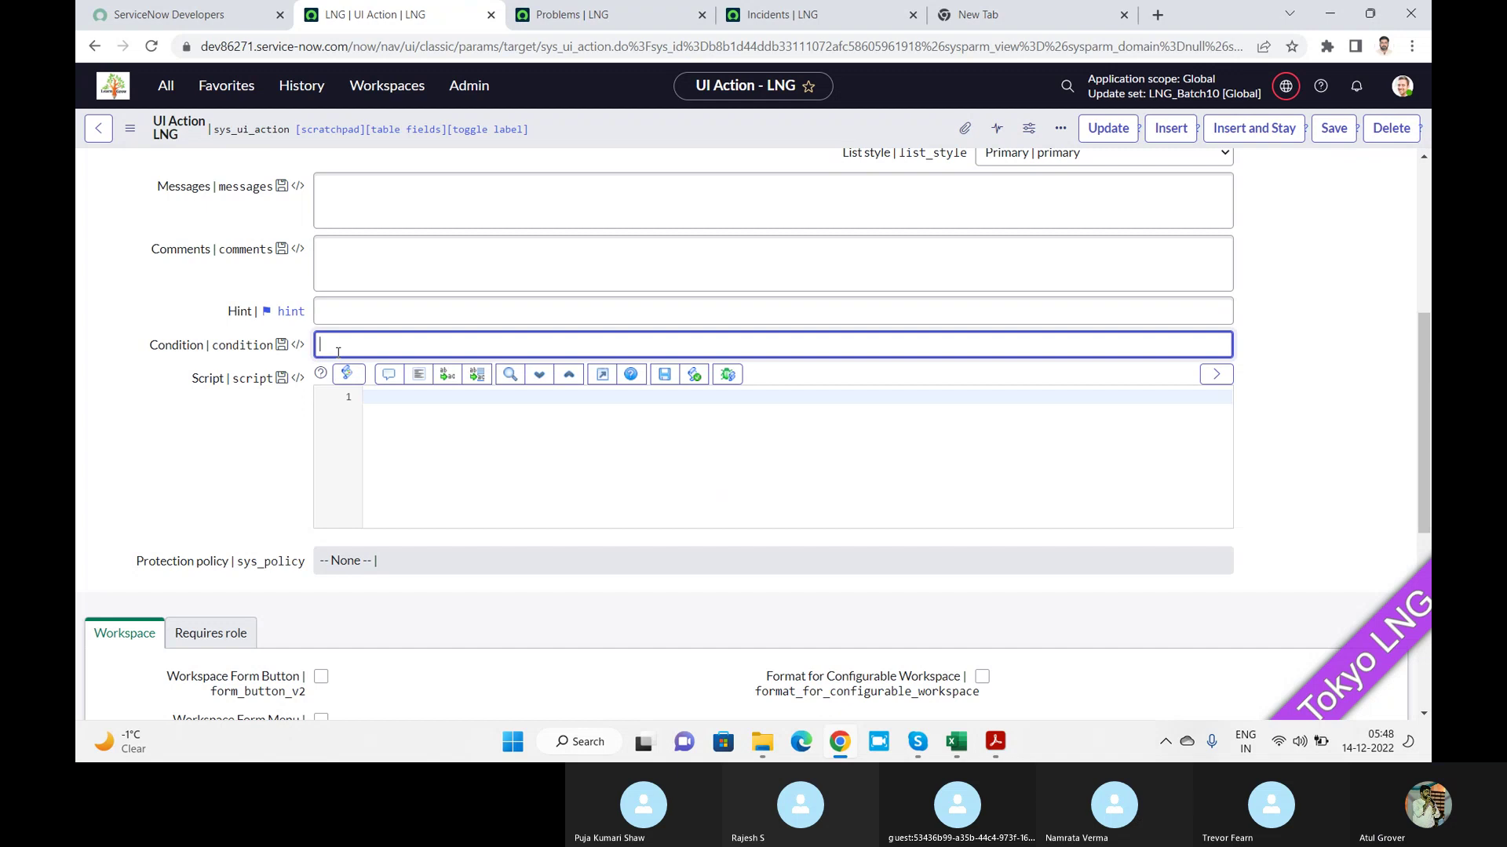
key(alt+Tab)
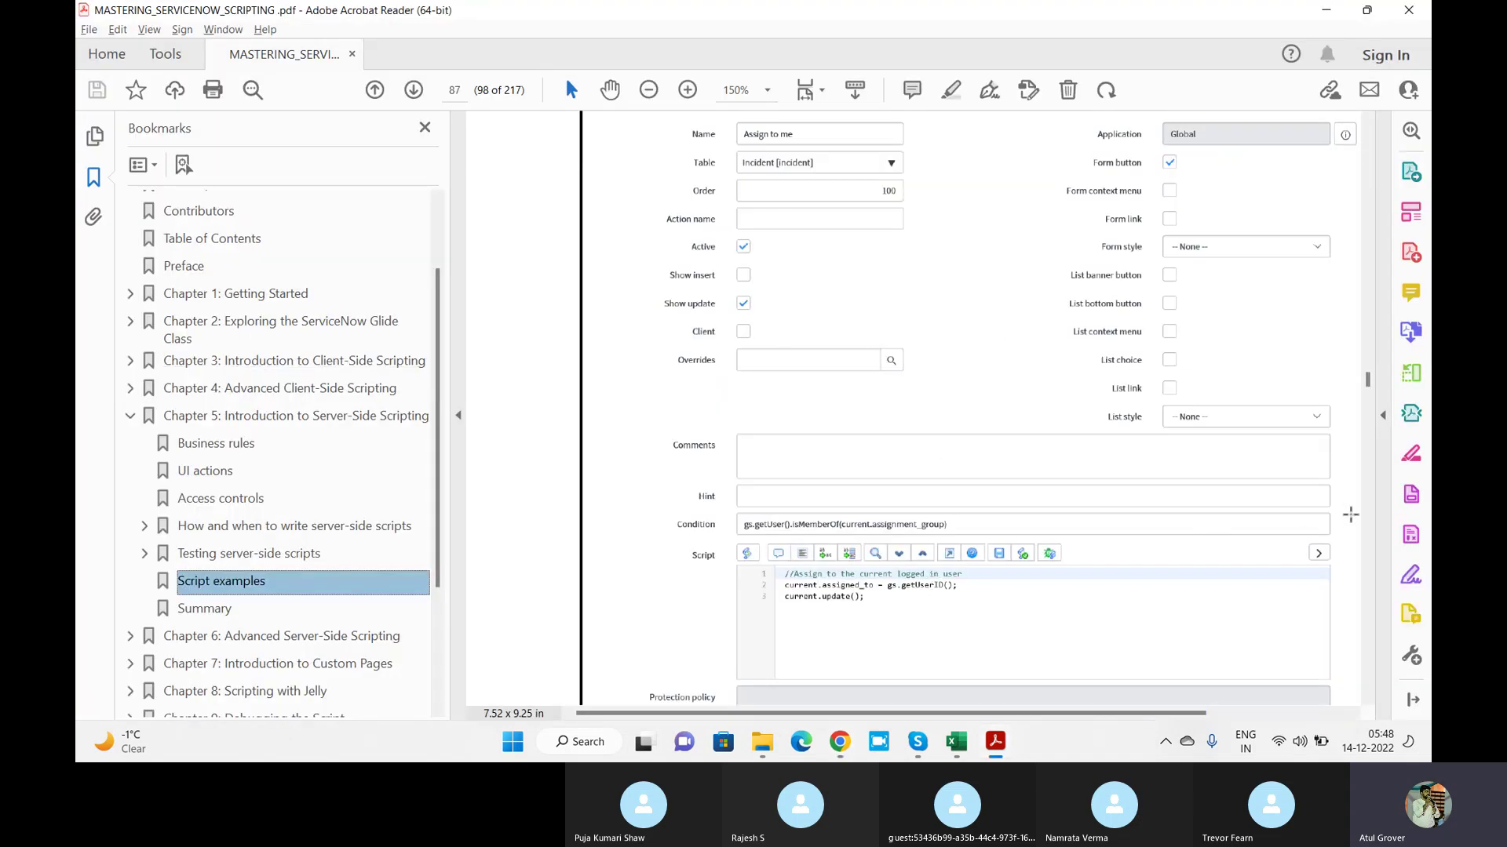
Copy "current.assigned_to = gs.getUserID();" and "current.update();" from page 86 of the PDF into the LNG UI action's Script field
click(1367, 120)
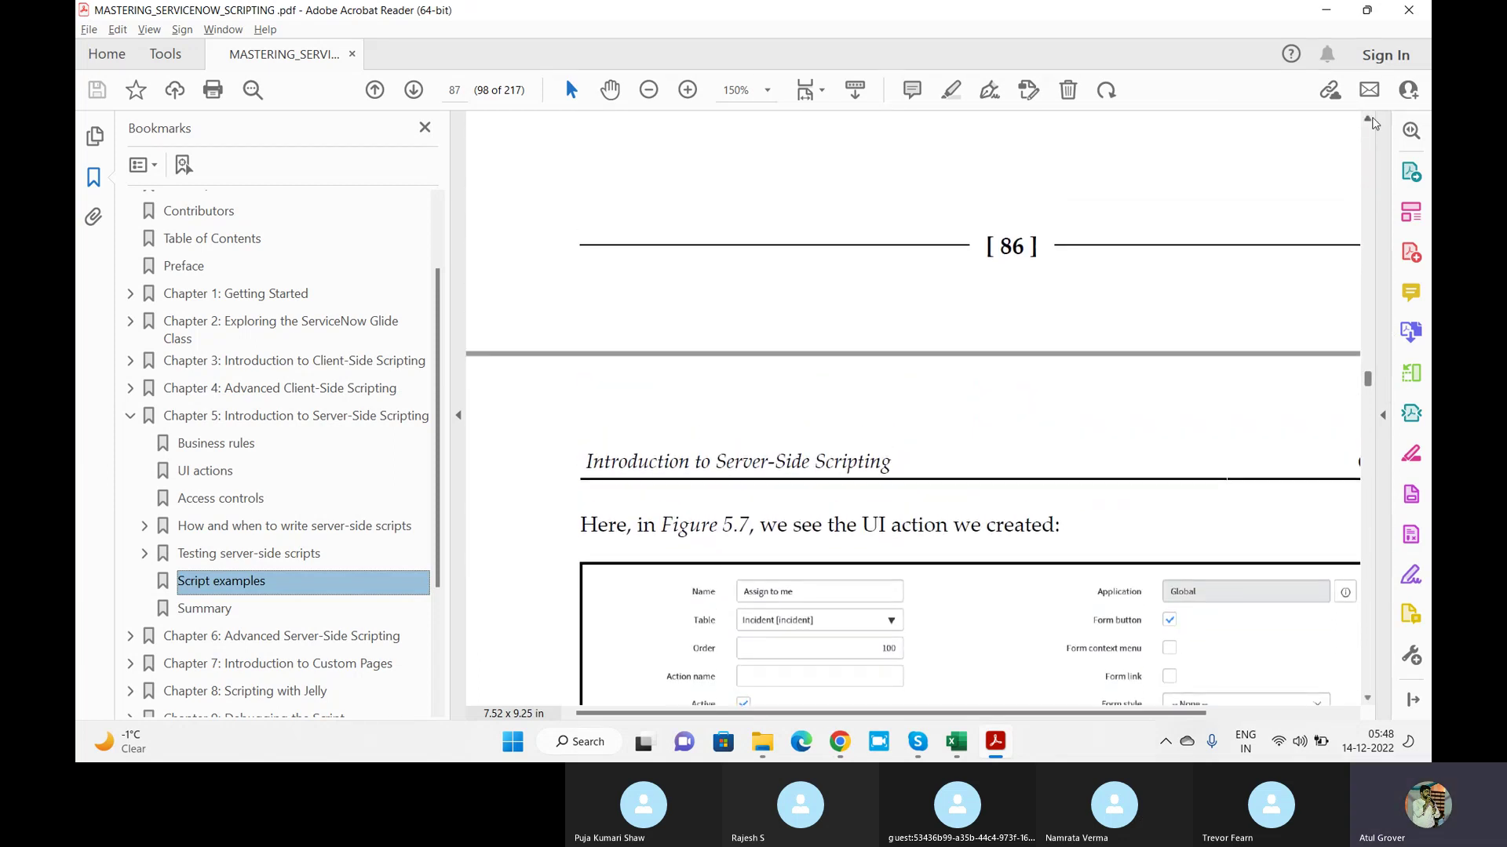
click(1367, 119)
click(1367, 120)
click(1367, 119)
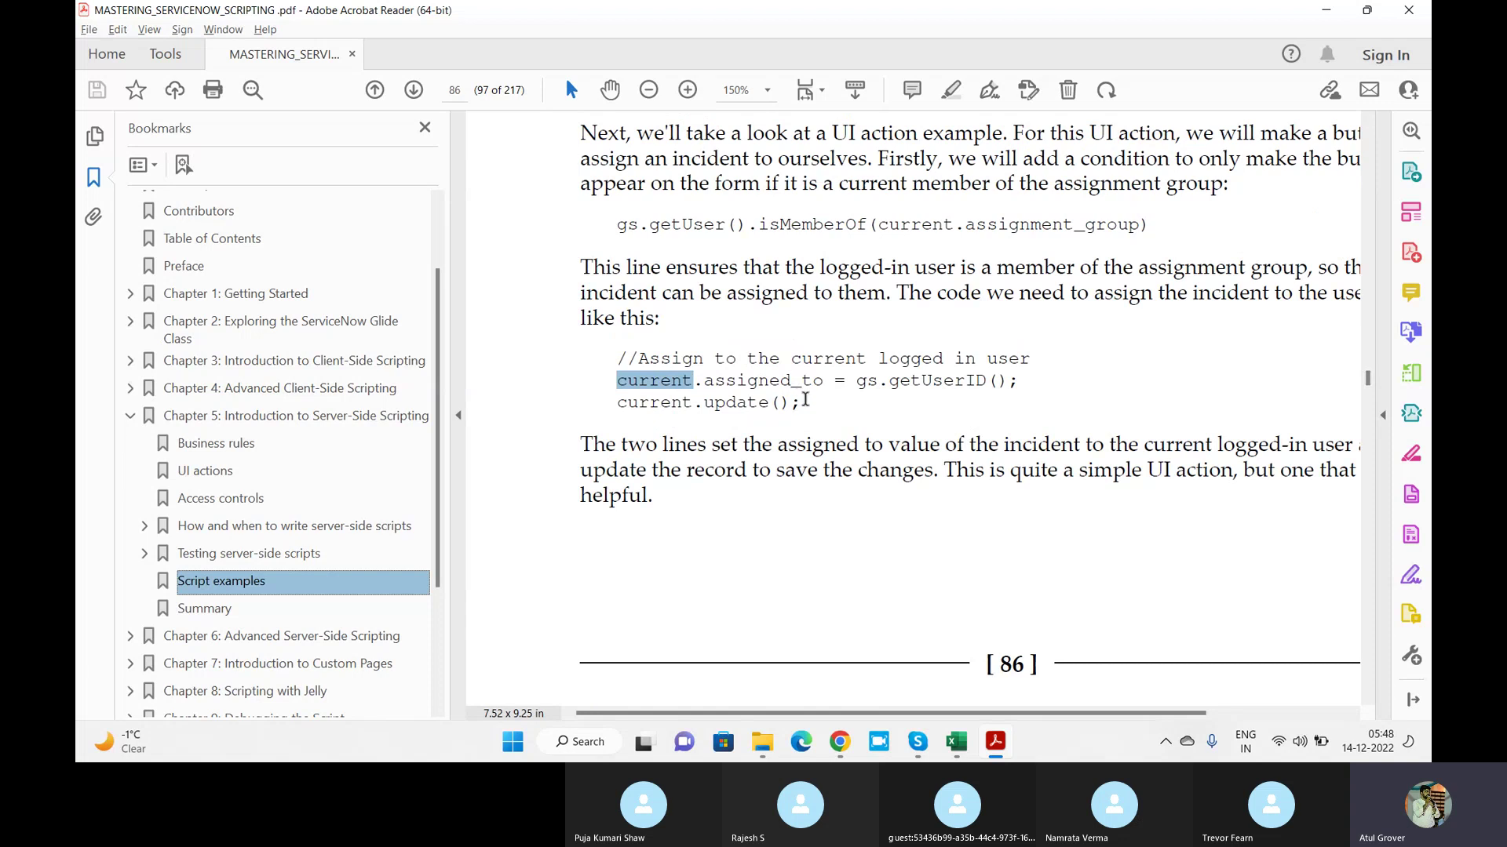
drag(801, 402, 645, 385)
key(ctrl+c)
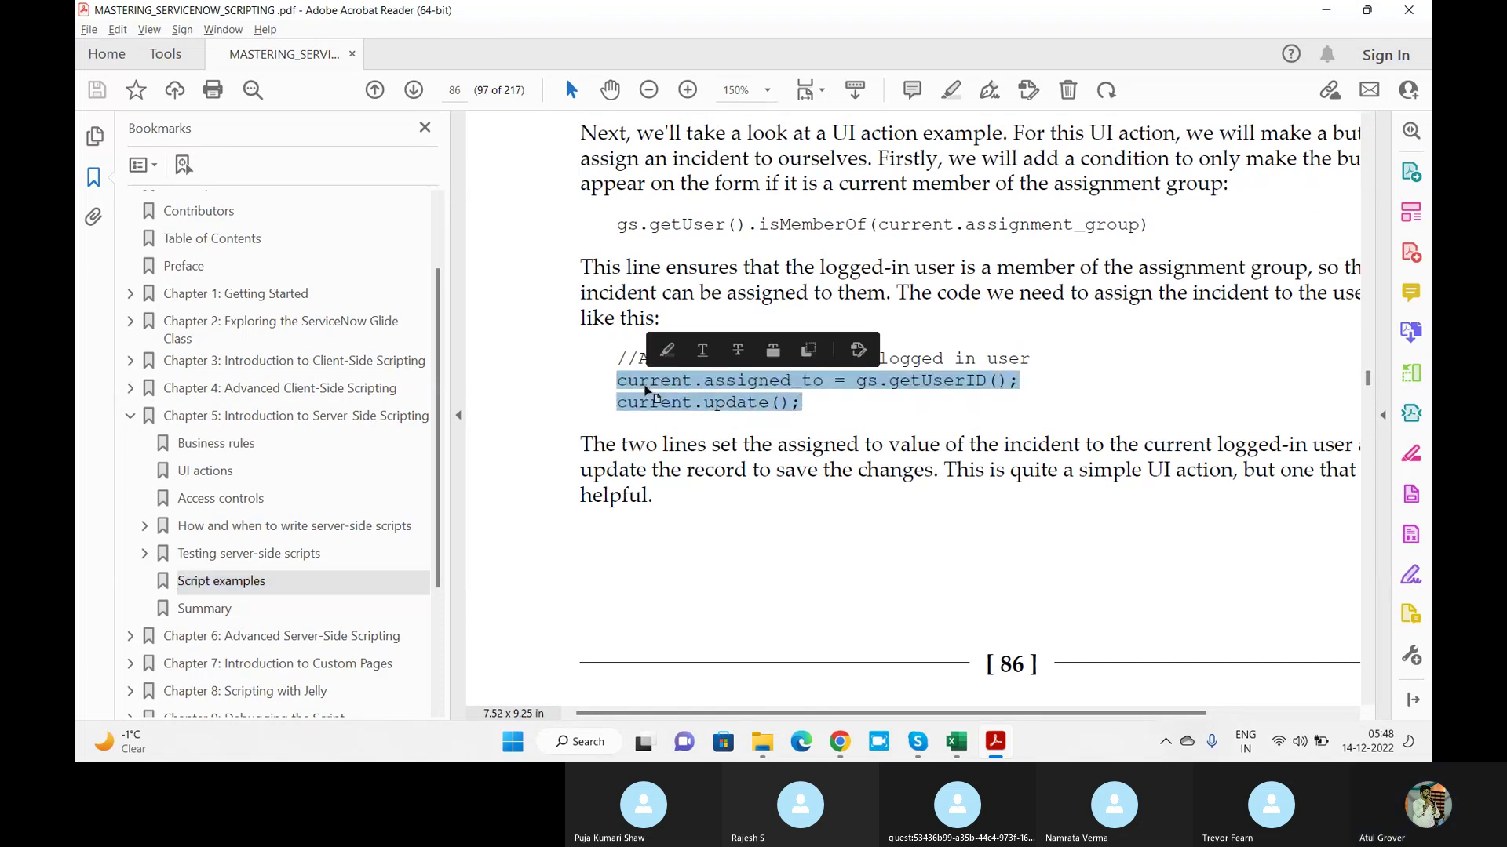
key(alt+Tab)
click(566, 454)
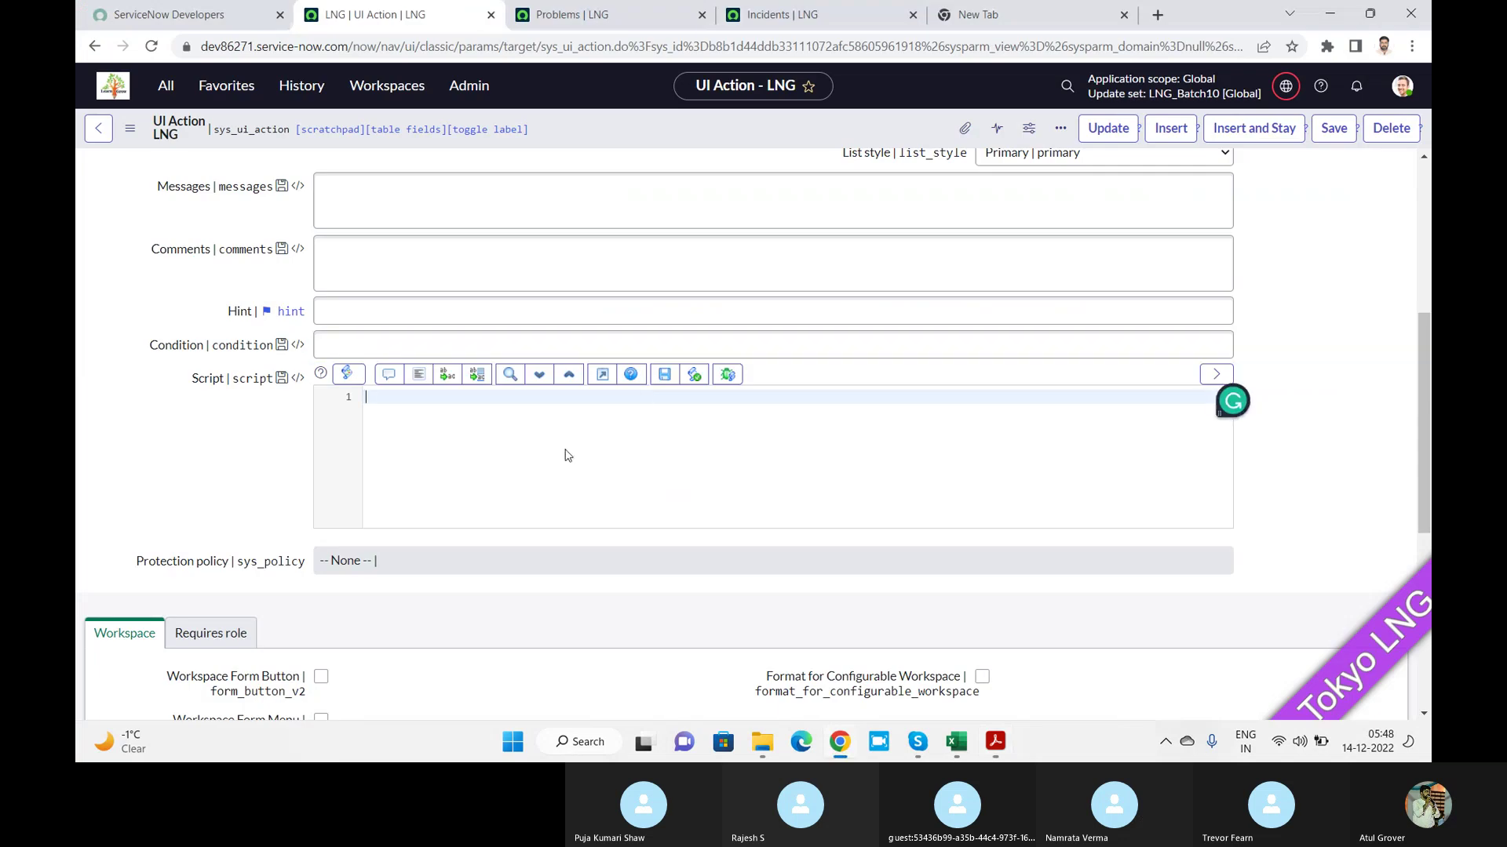
key(ctrl+v)
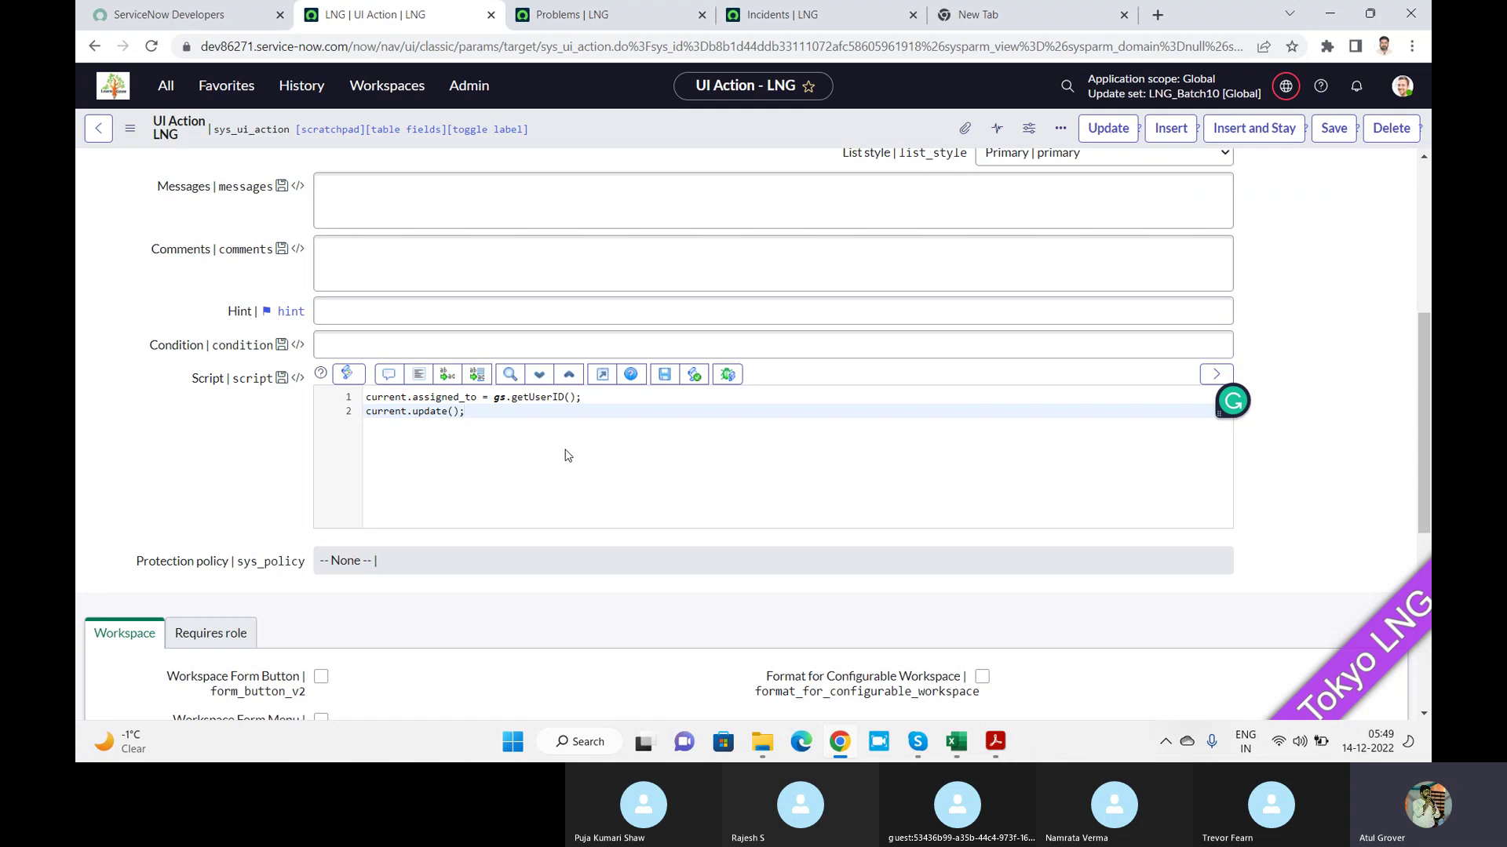
Enable Workspace Form Button, Workspace Form Menu and Format for Configurable Workspace for the LNG UI action
drag(1425, 350, 1424, 487)
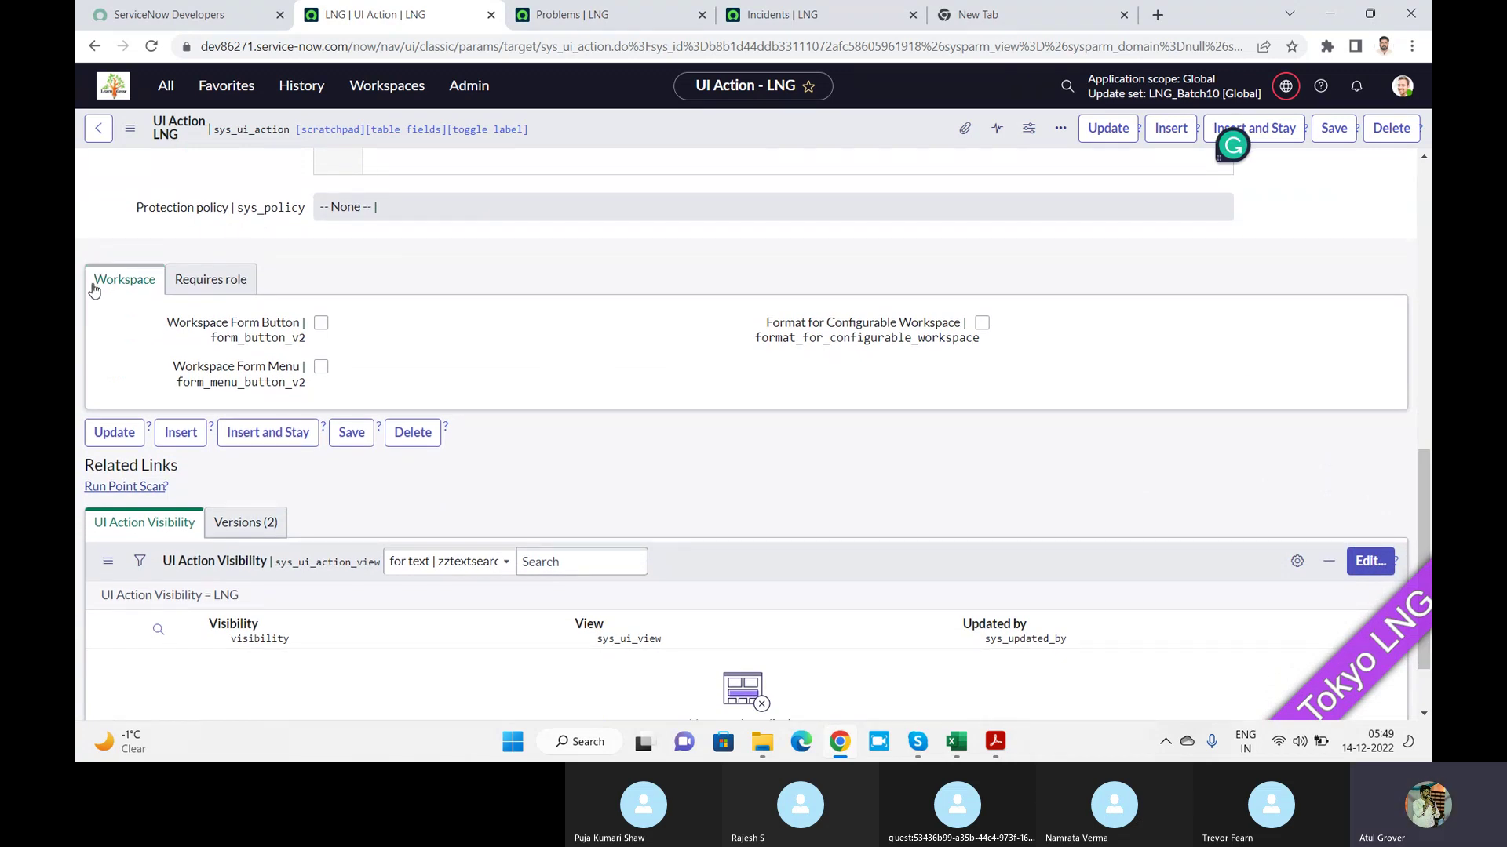
click(377, 97)
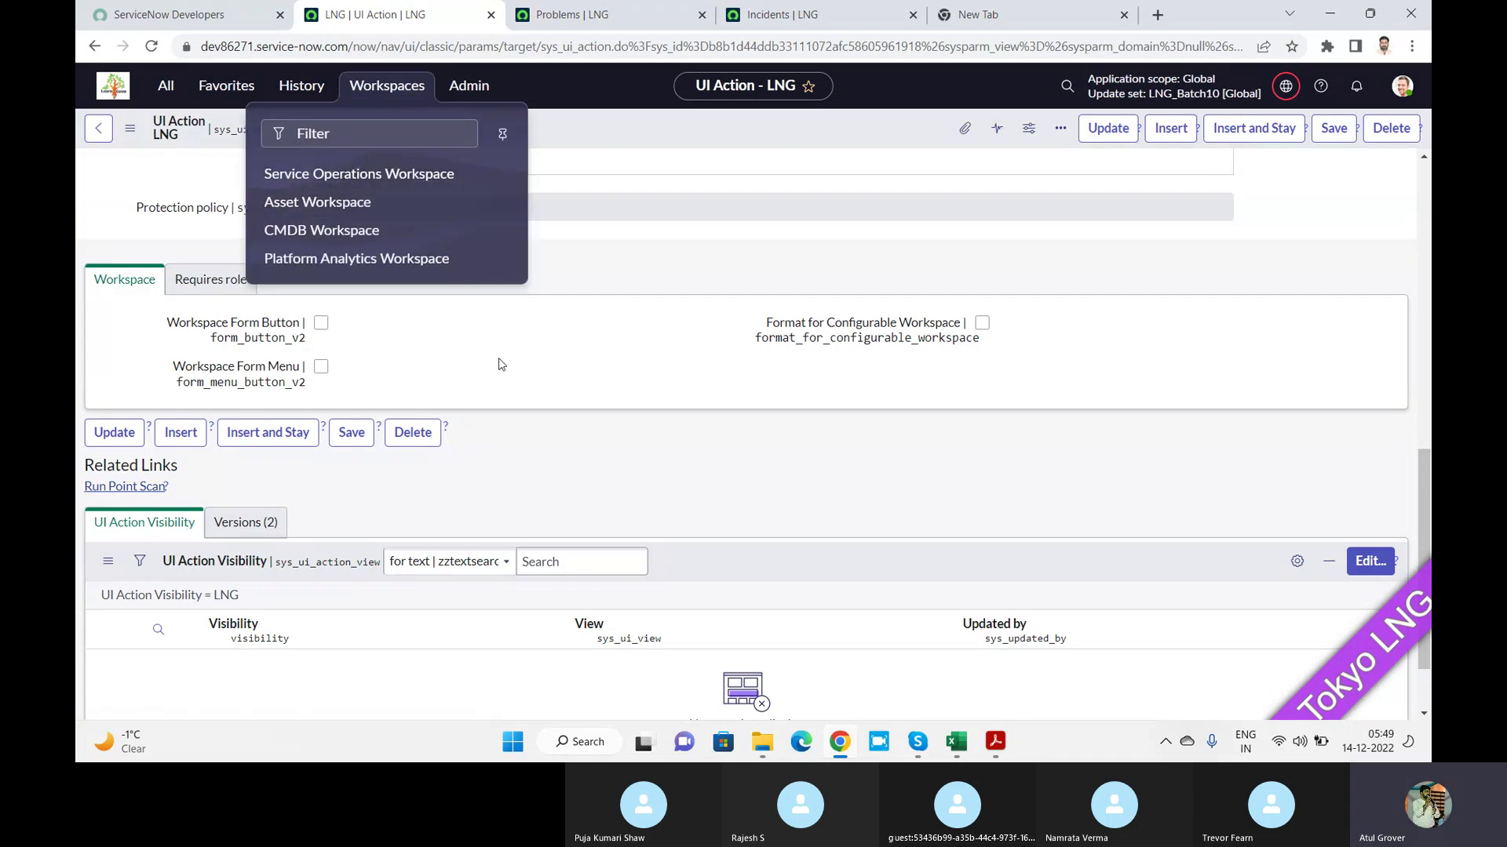
click(321, 323)
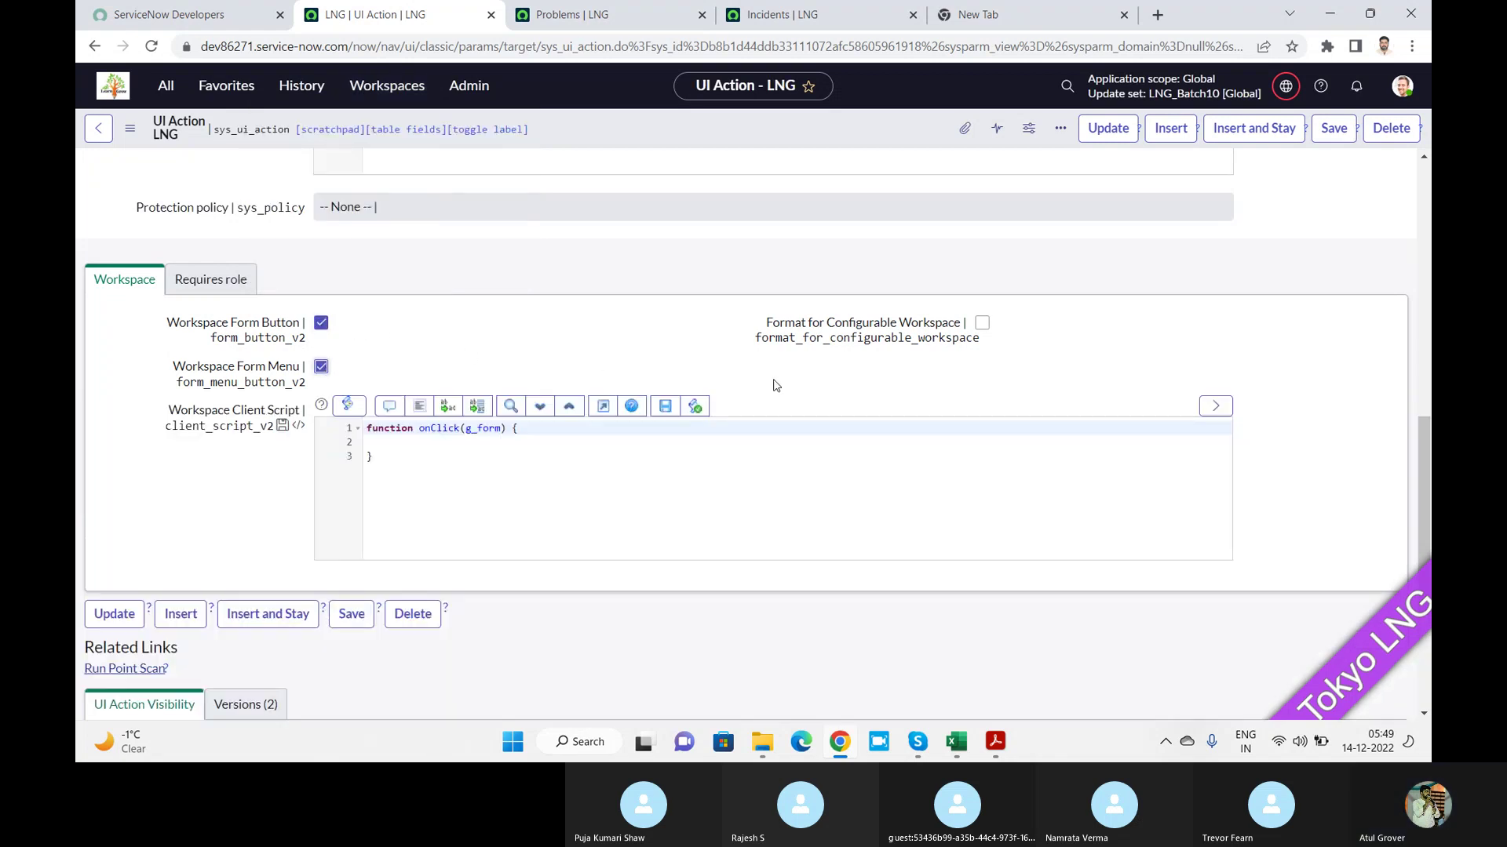
click(982, 324)
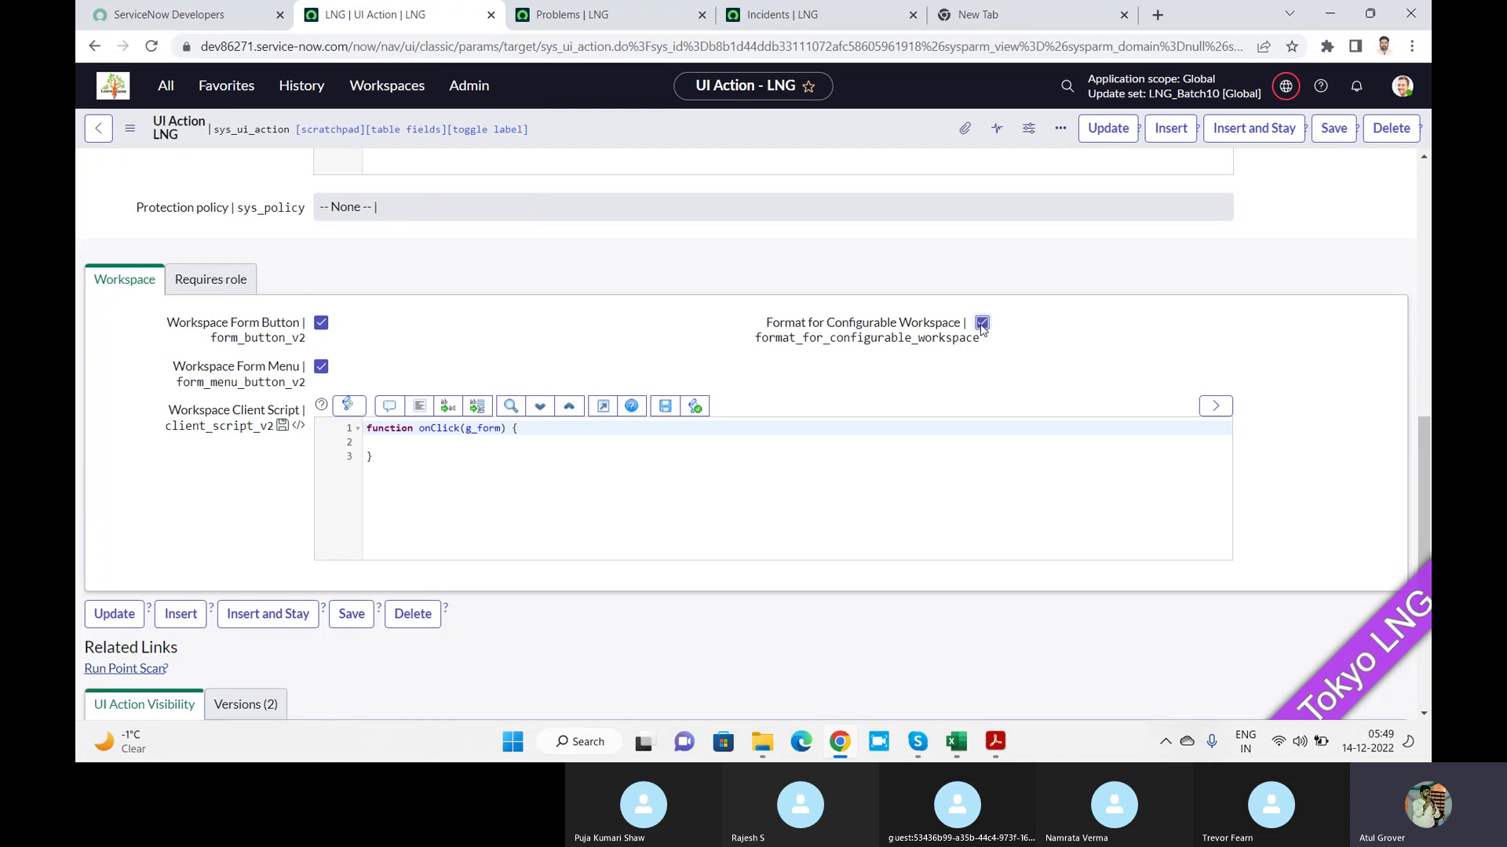
click(568, 440)
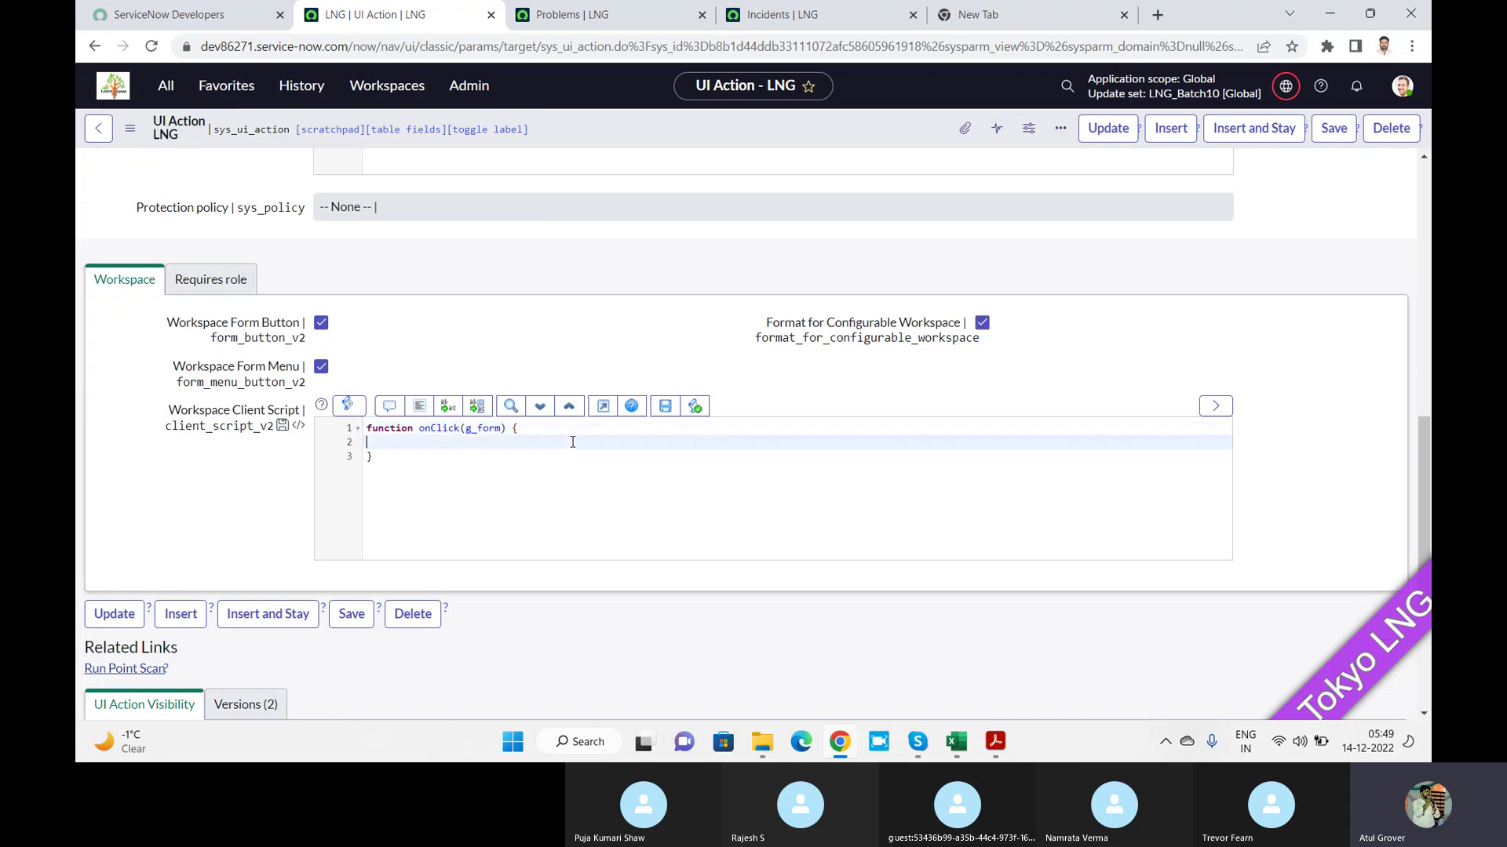
text(g)
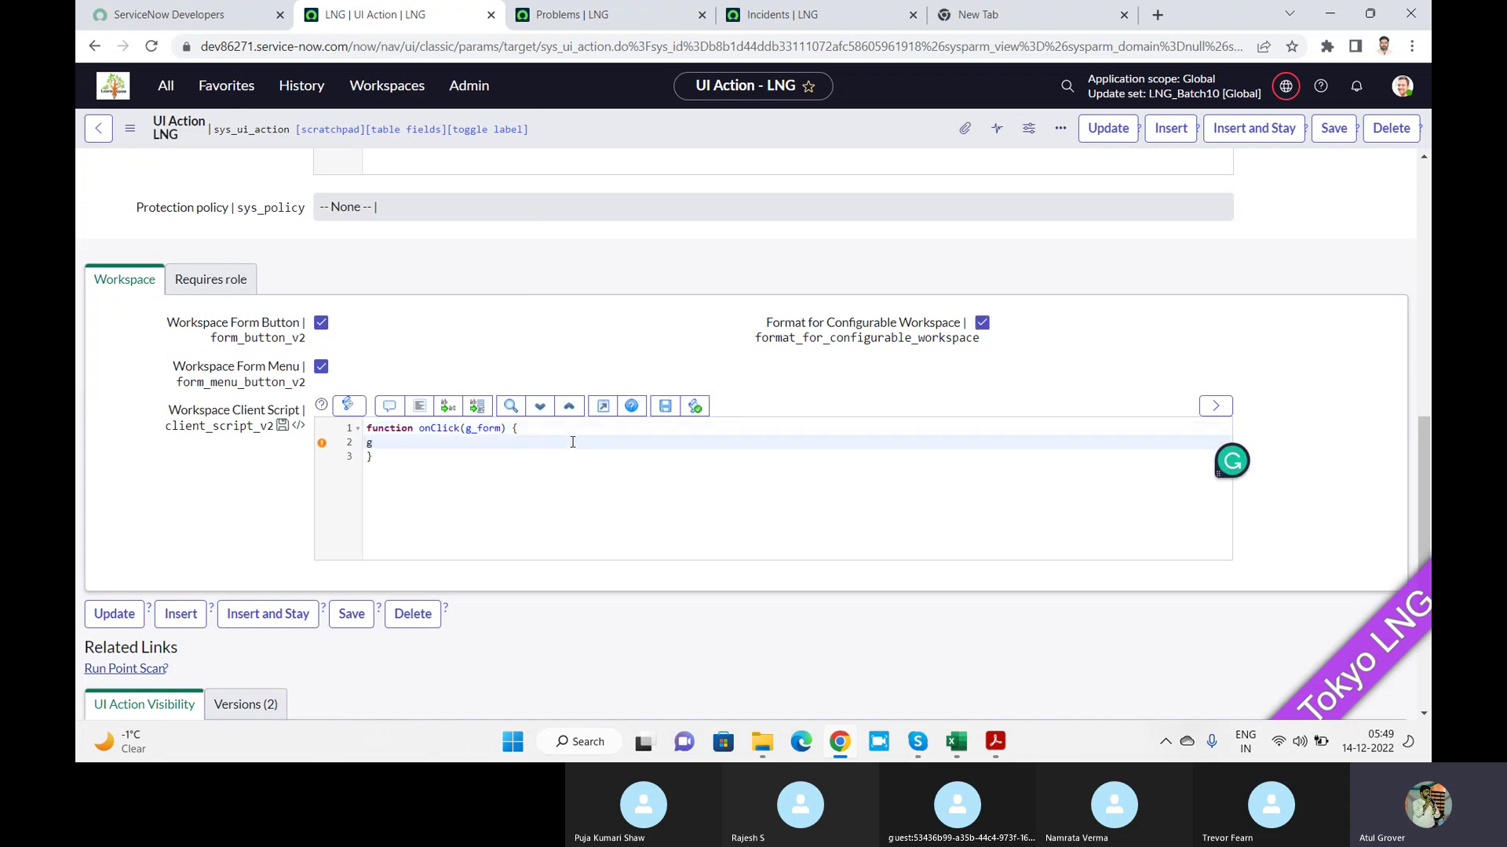
text(_form.)
key(BackSpace)
key(BackSpace)
key(BackSpace)
key(BackSpace)
key(BackSpace)
key(BackSpace)
key(BackSpace)
text(gs.)
key(BackSpace)
key(BackSpace)
Show the LNG UI action's role requirements
drag(1425, 453, 1427, 413)
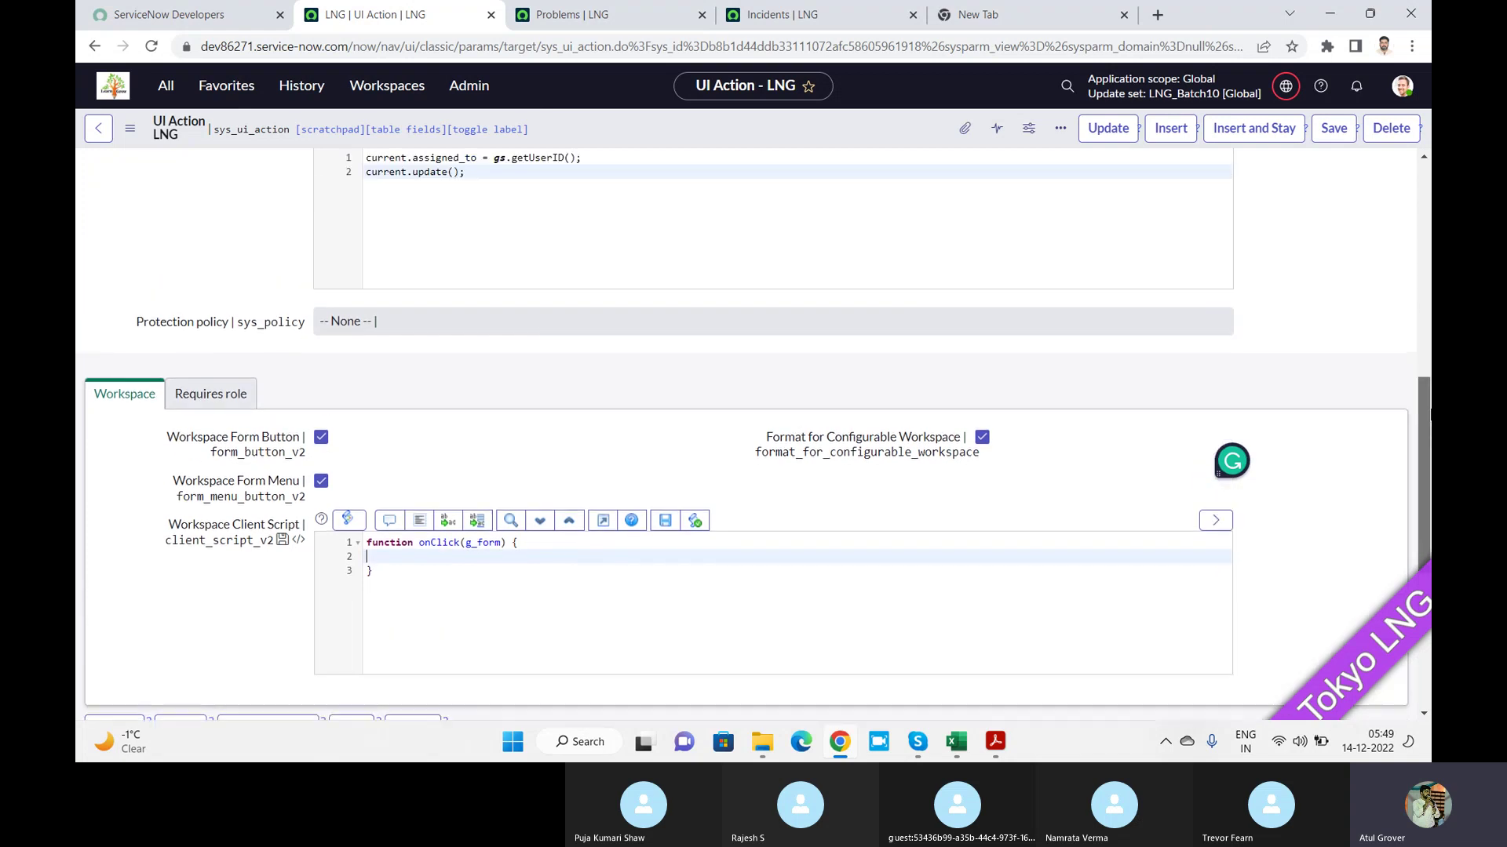
click(222, 390)
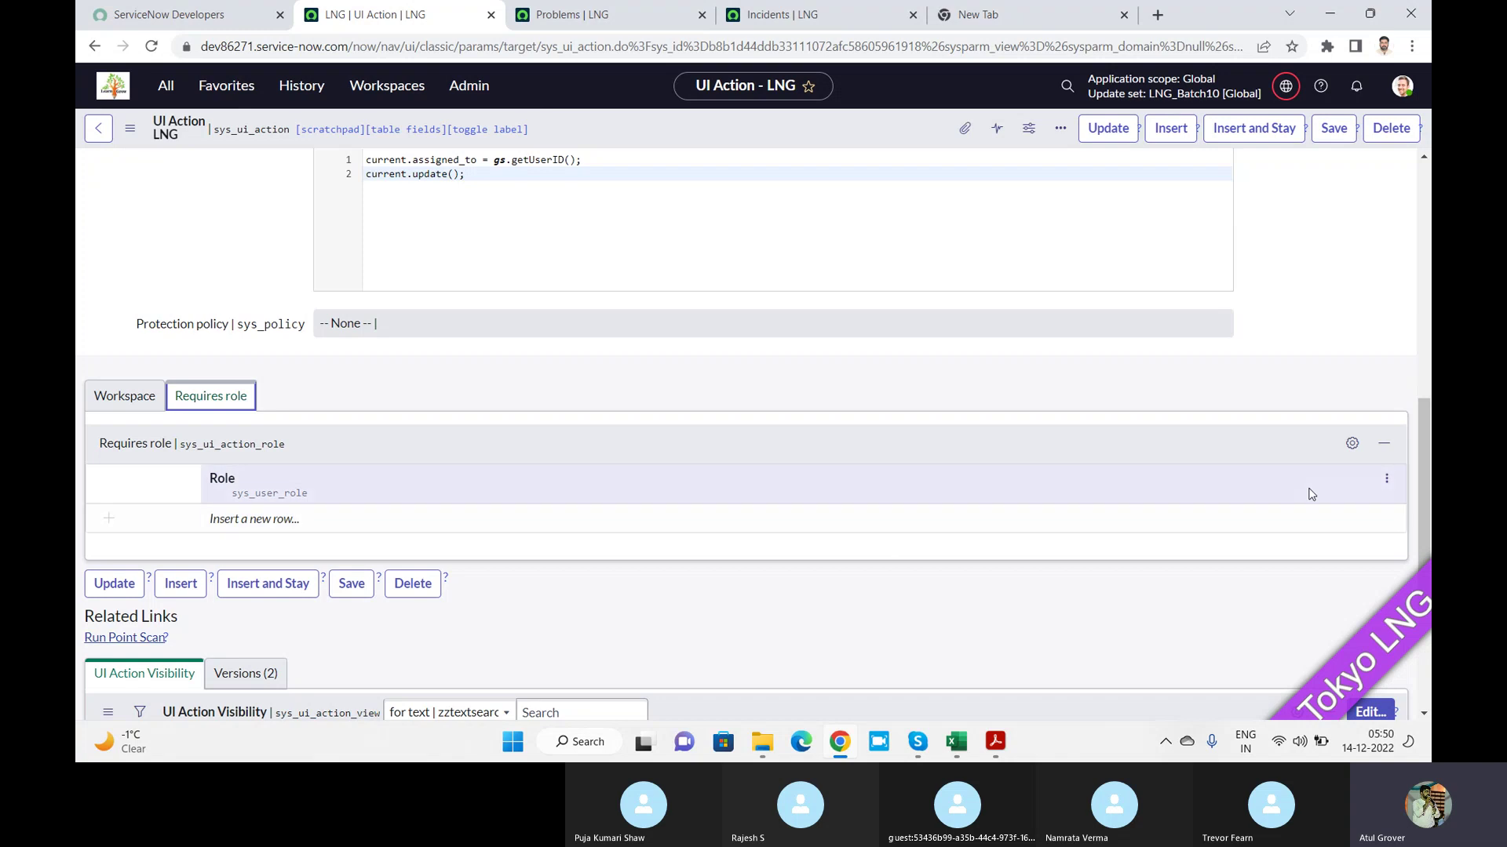
Enable the Client option on the LNG UI action
drag(1427, 475, 1402, 253)
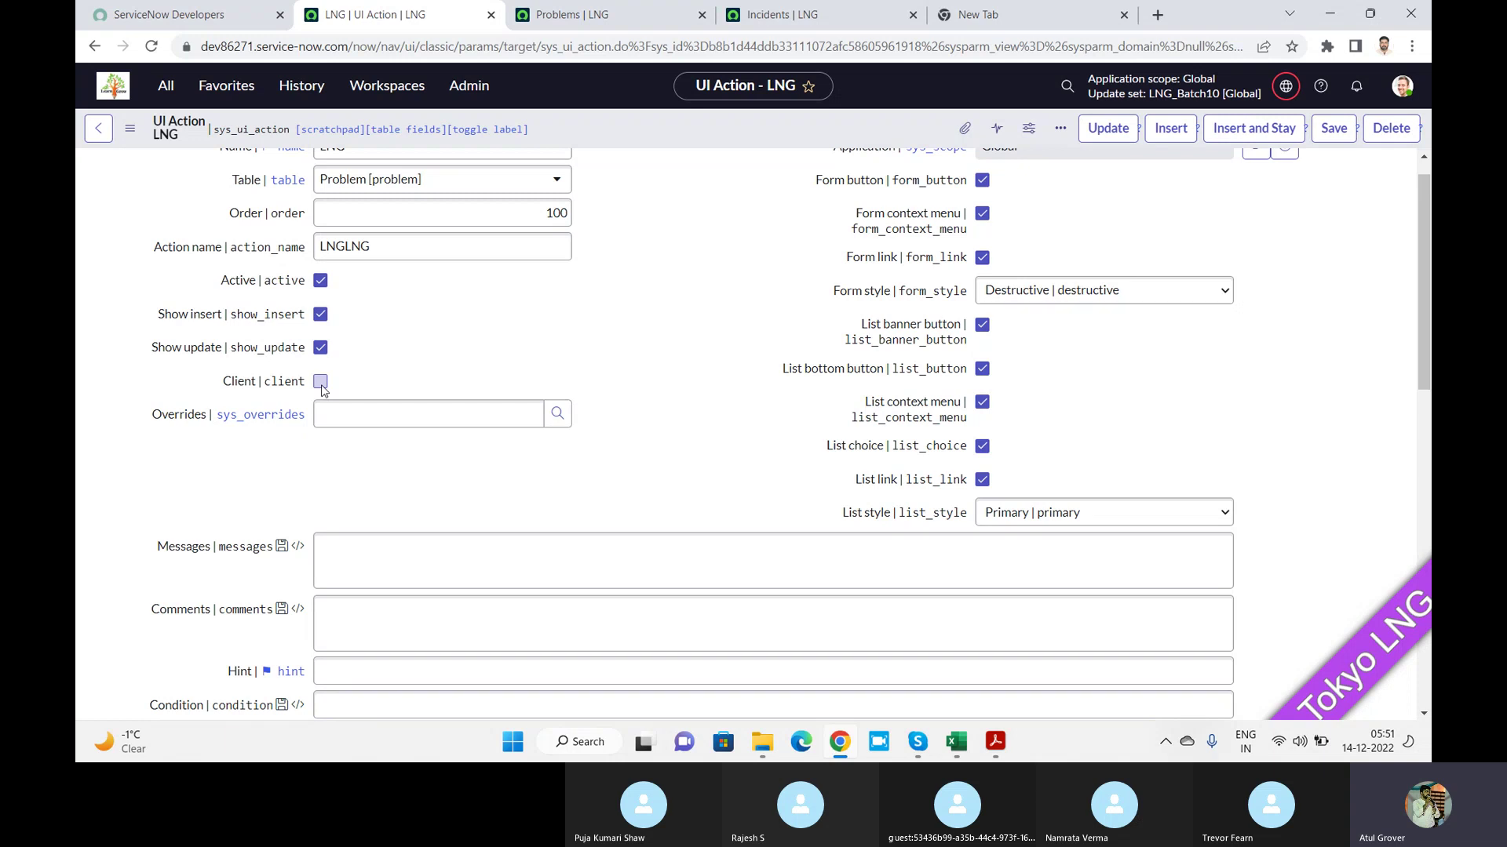
click(320, 383)
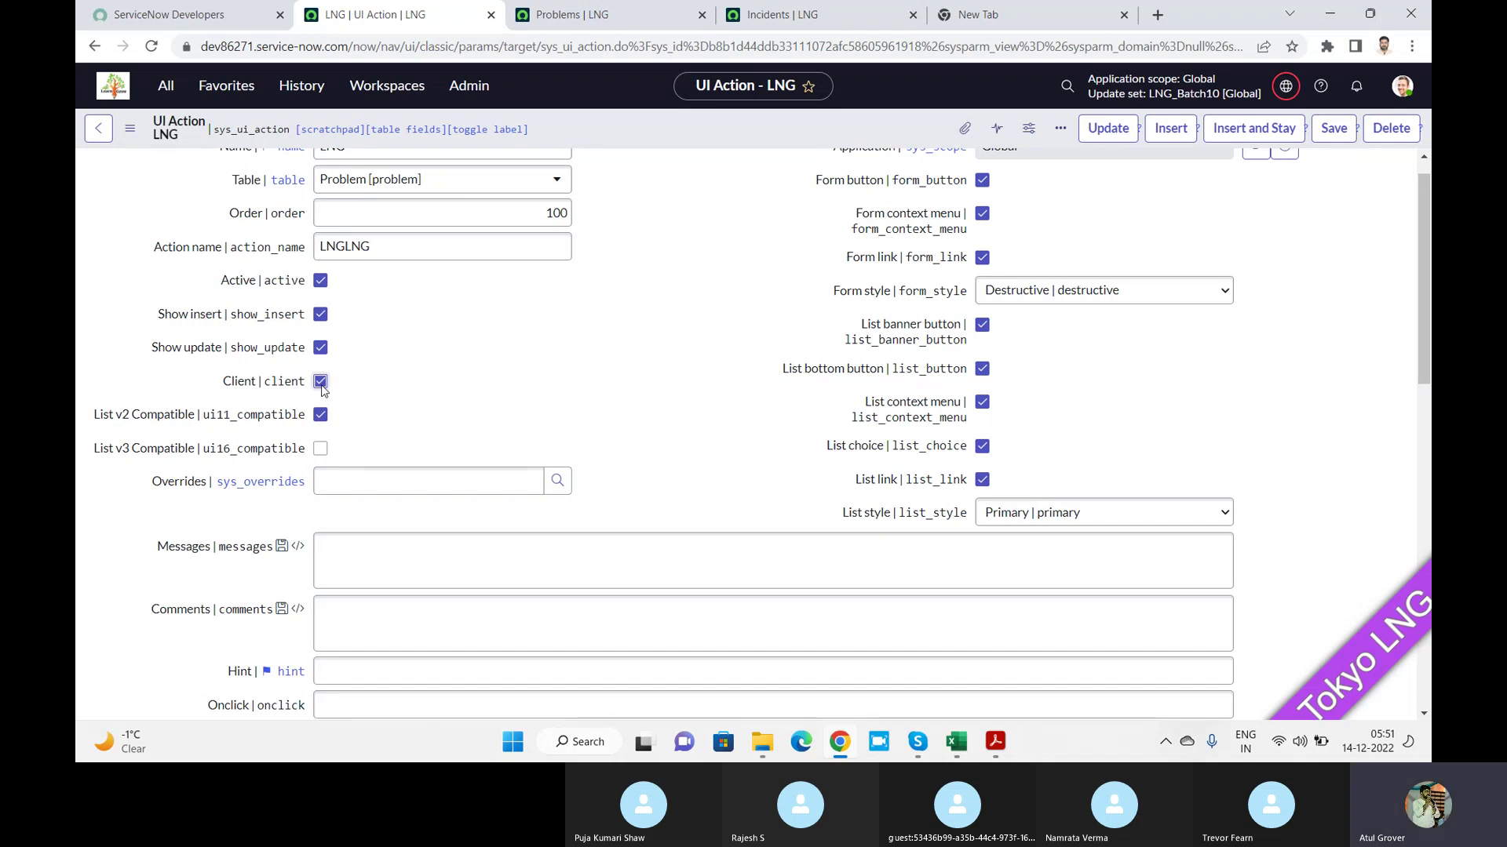
click(368, 477)
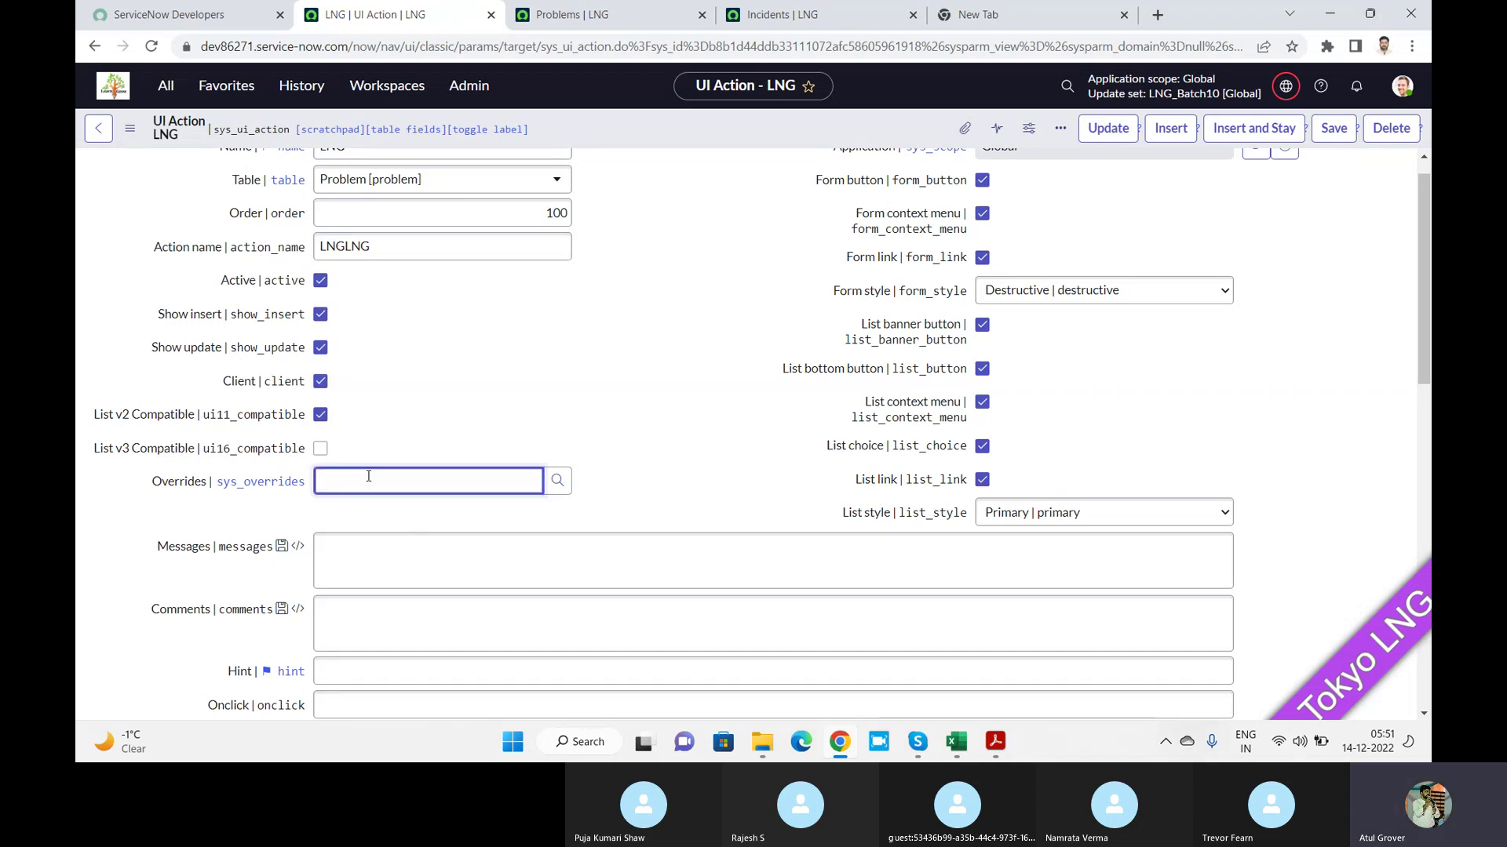
Open a blank new Problem record from the Problems list to view its form actions
click(636, 14)
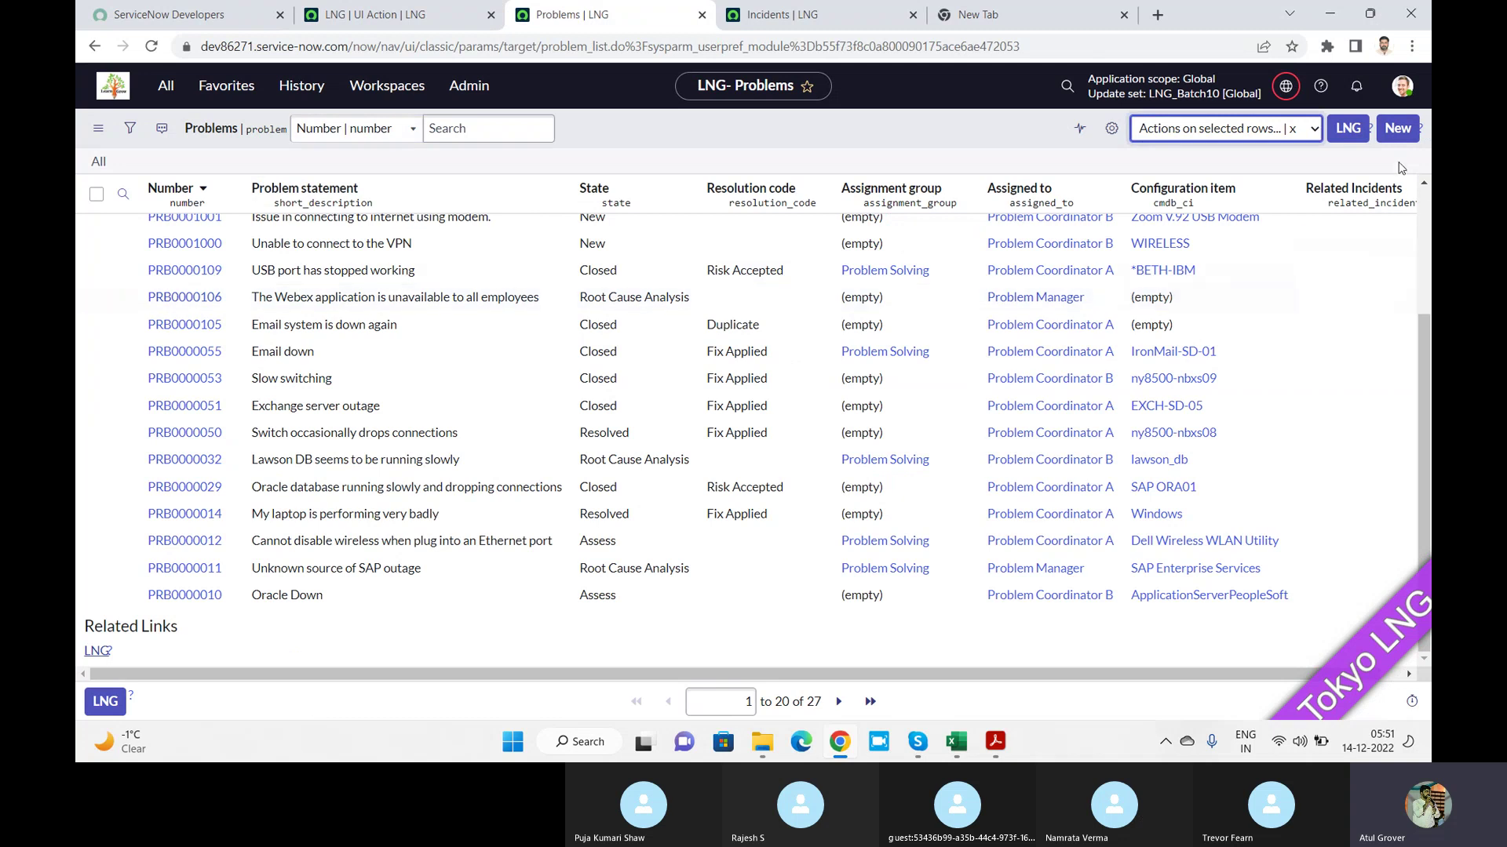
click(1399, 130)
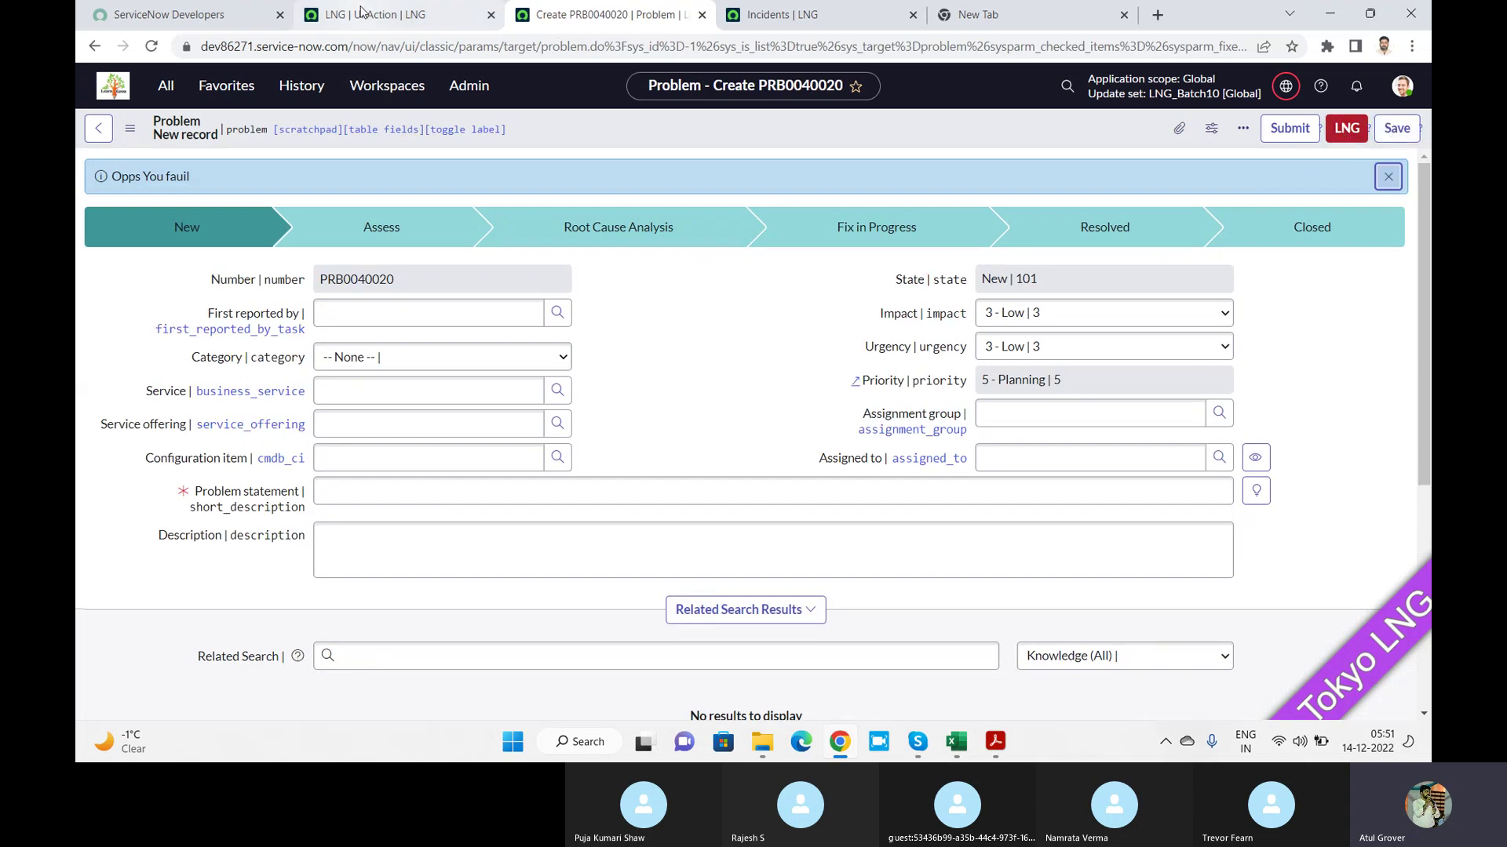
Search for "*save" in the LNG UI action's Overrides field and view the buttons and related links on the new Problem form
click(361, 11)
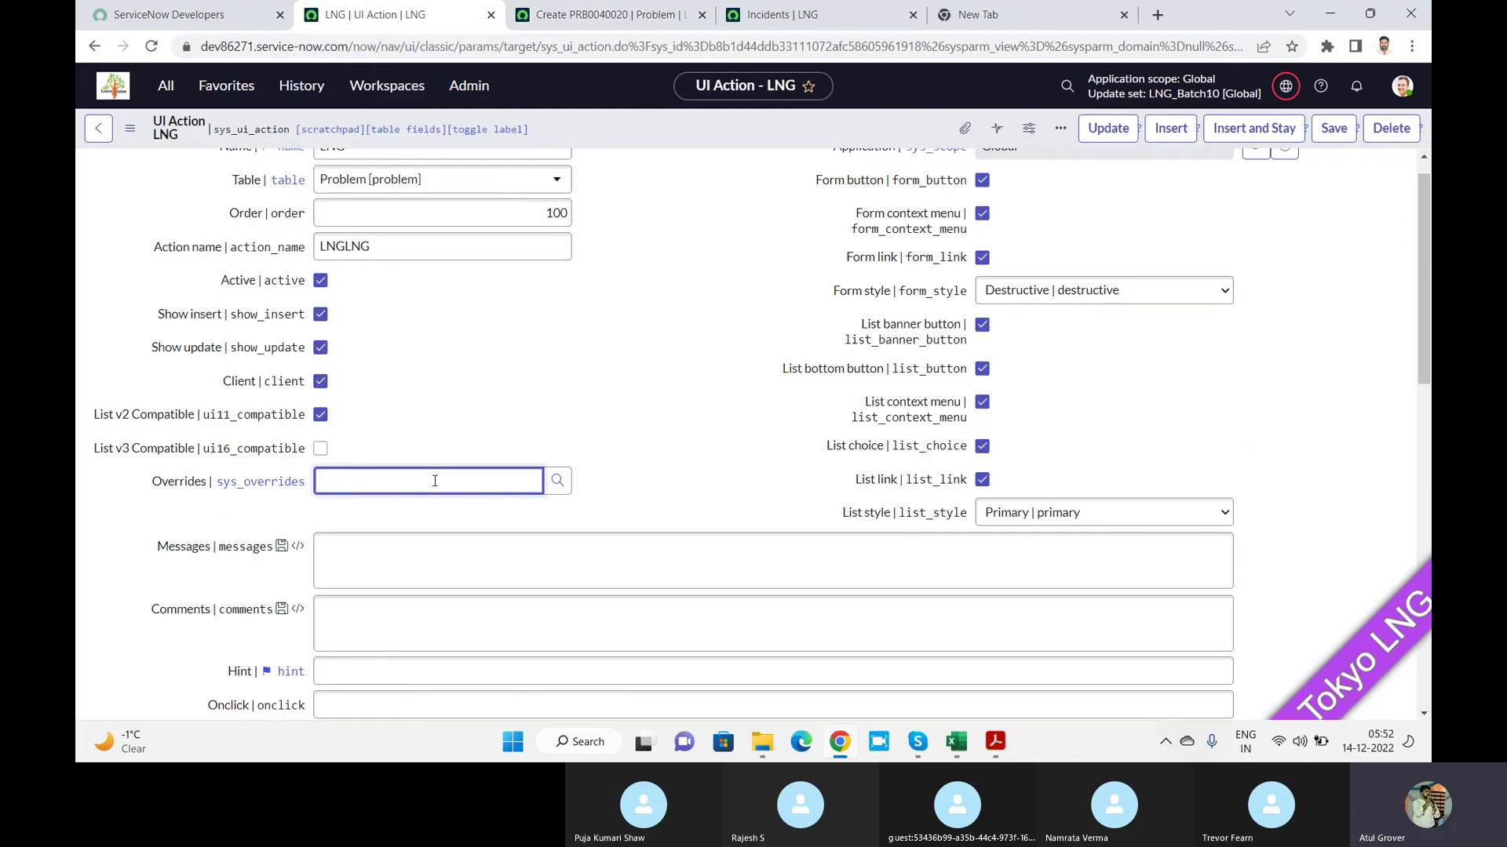
text(*save)
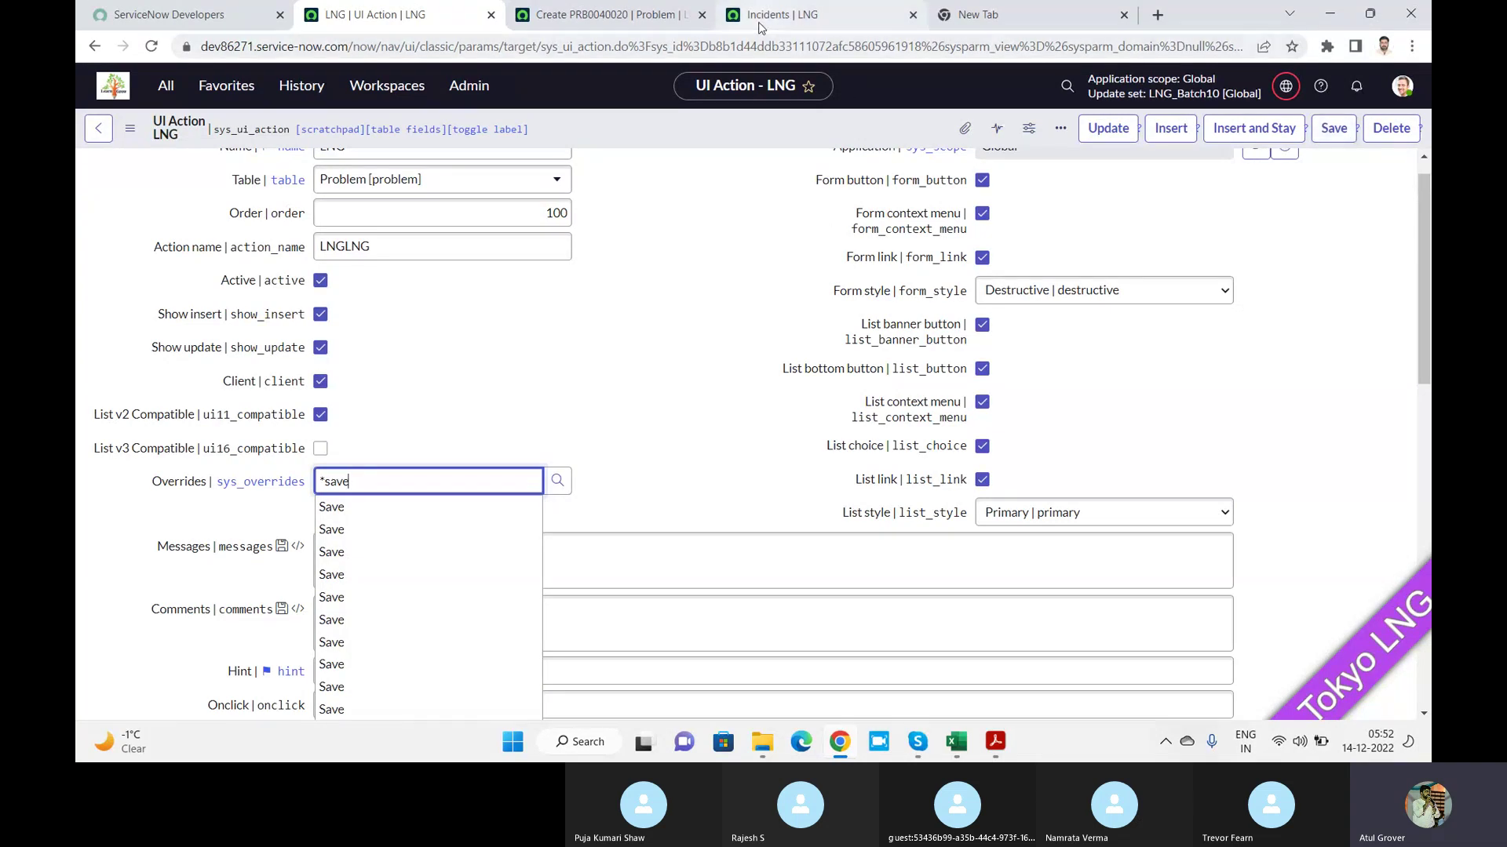
click(597, 19)
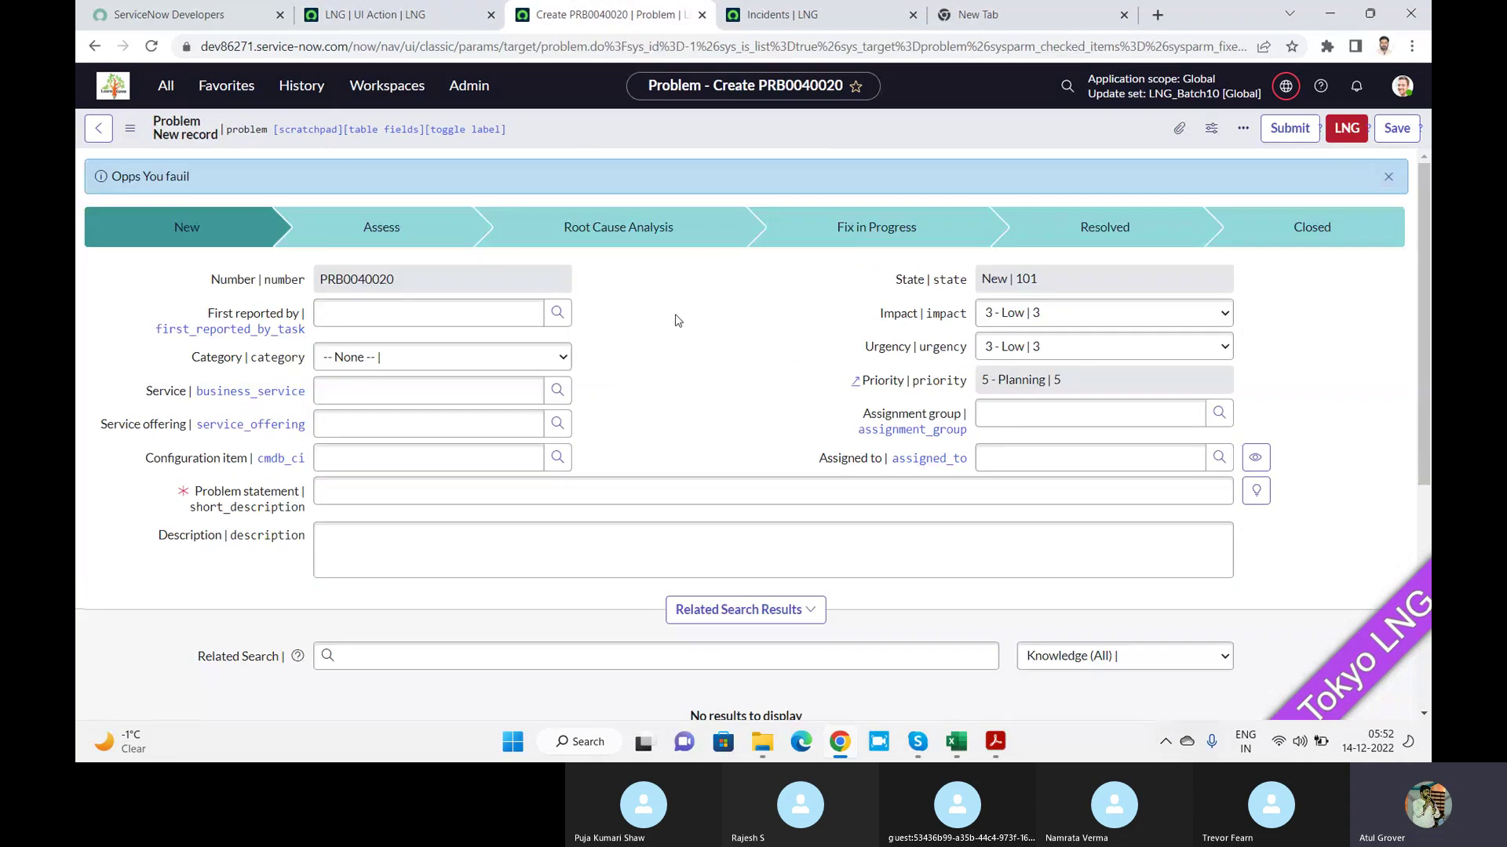
scroll(678, 321, down, 1)
scroll(678, 320, down, 5)
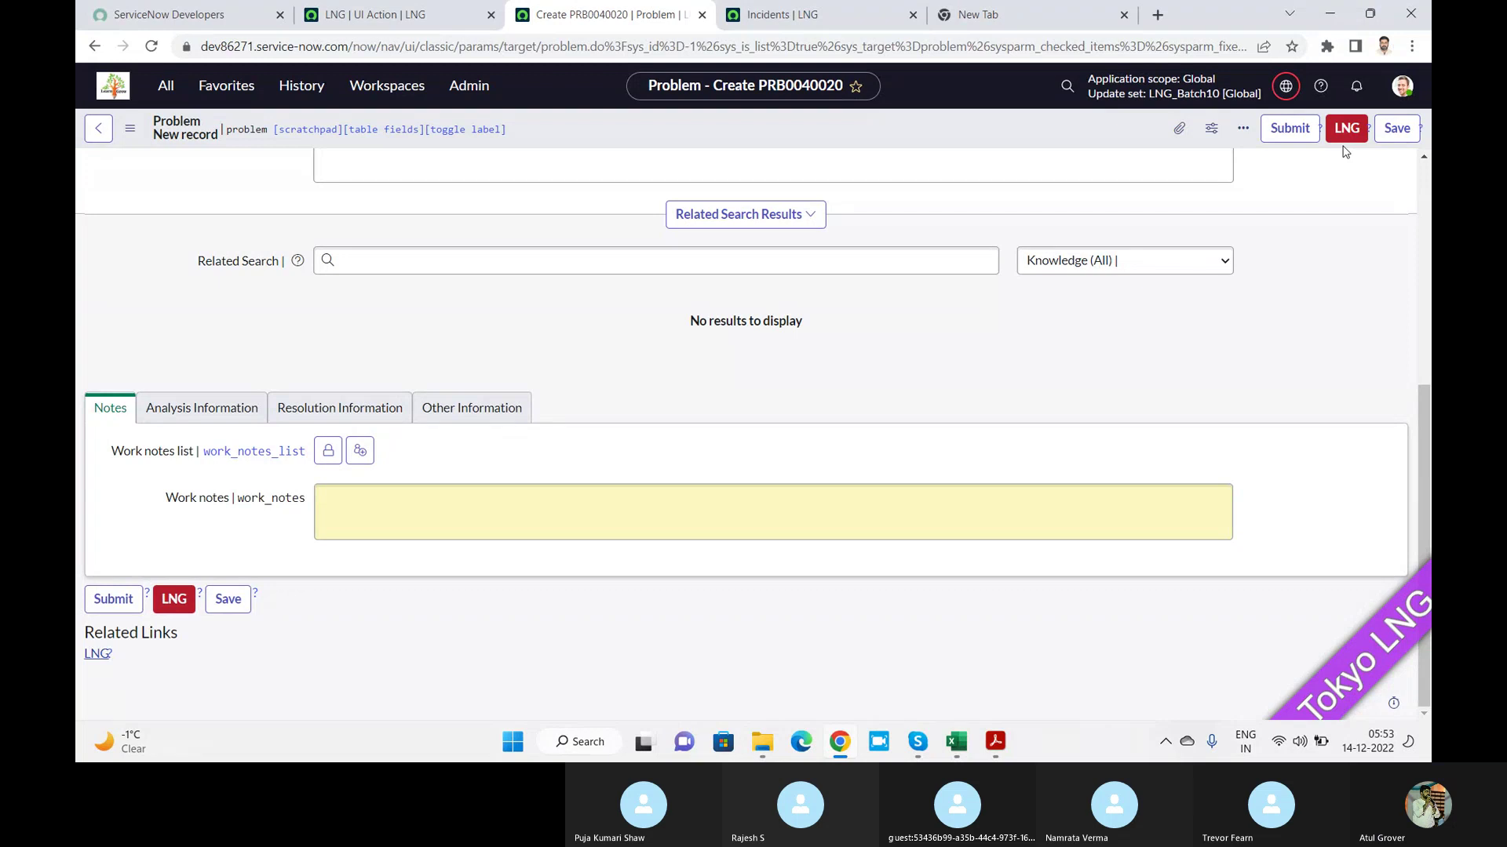
click(390, 21)
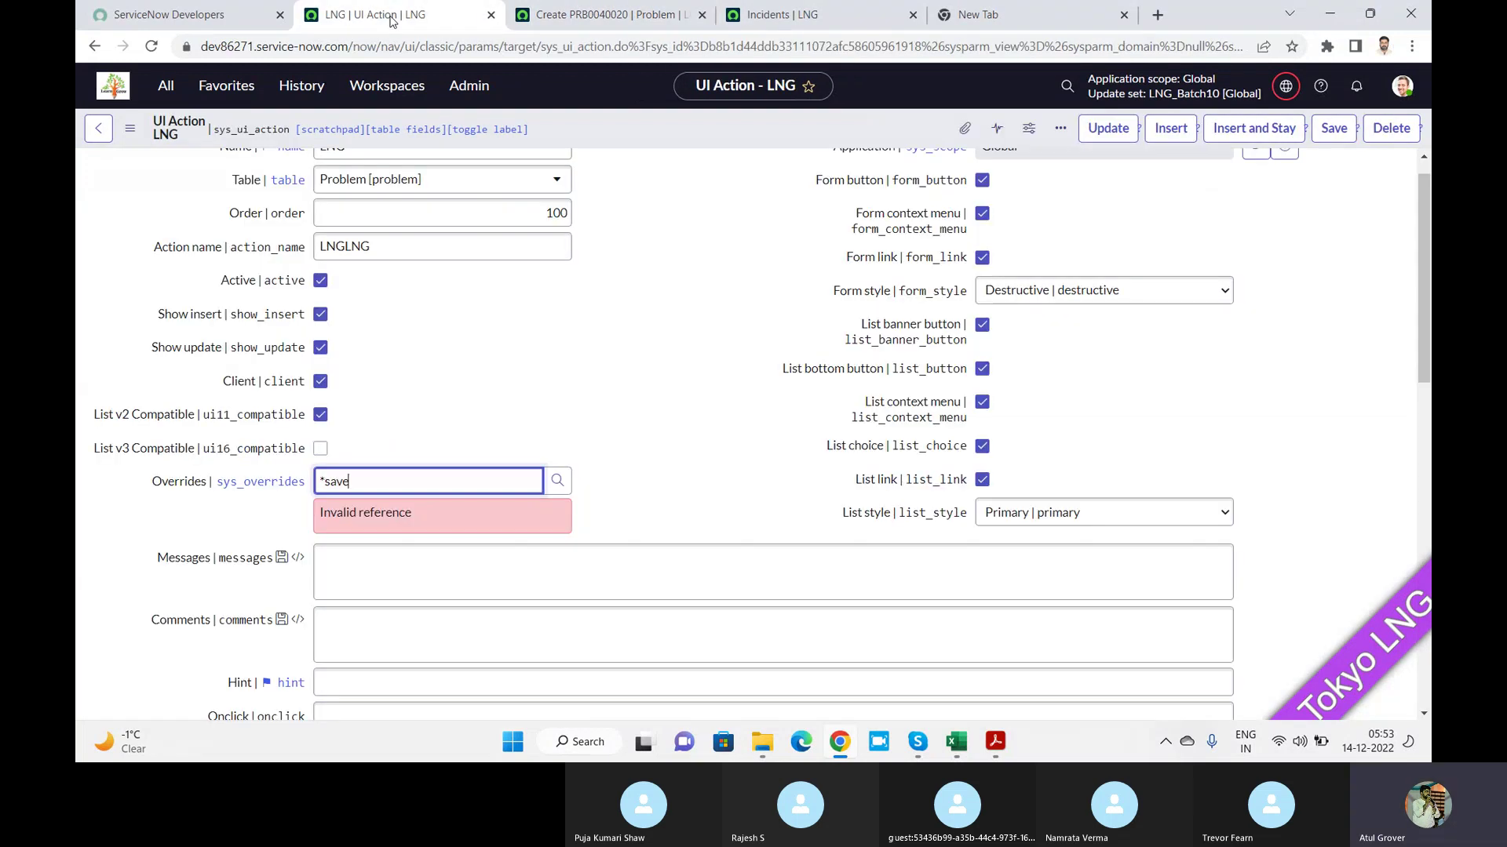
key(alt+Tab)
key(alt+Tab)
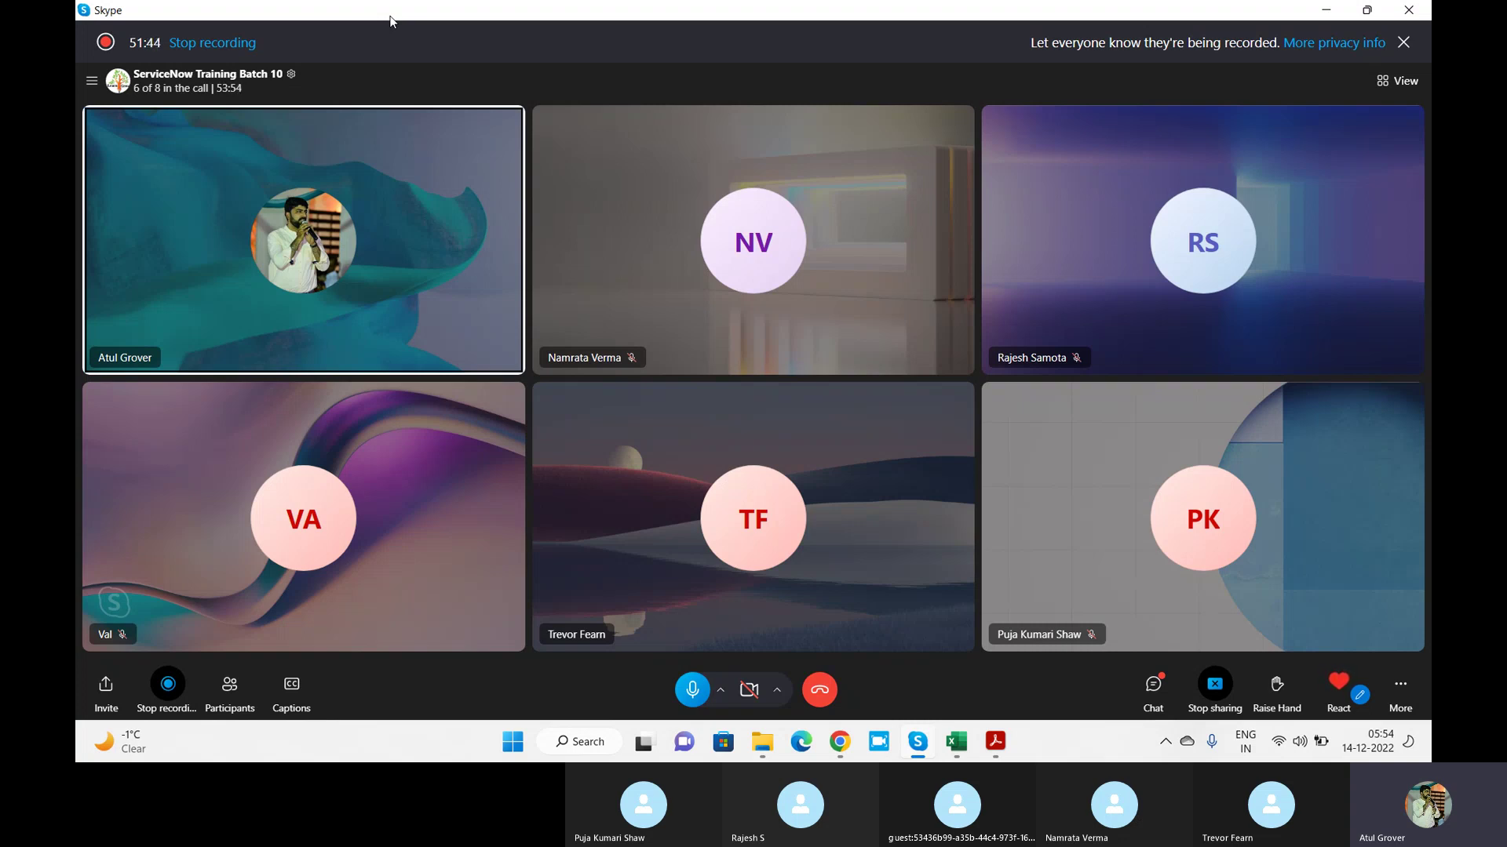
key(alt+Tab)
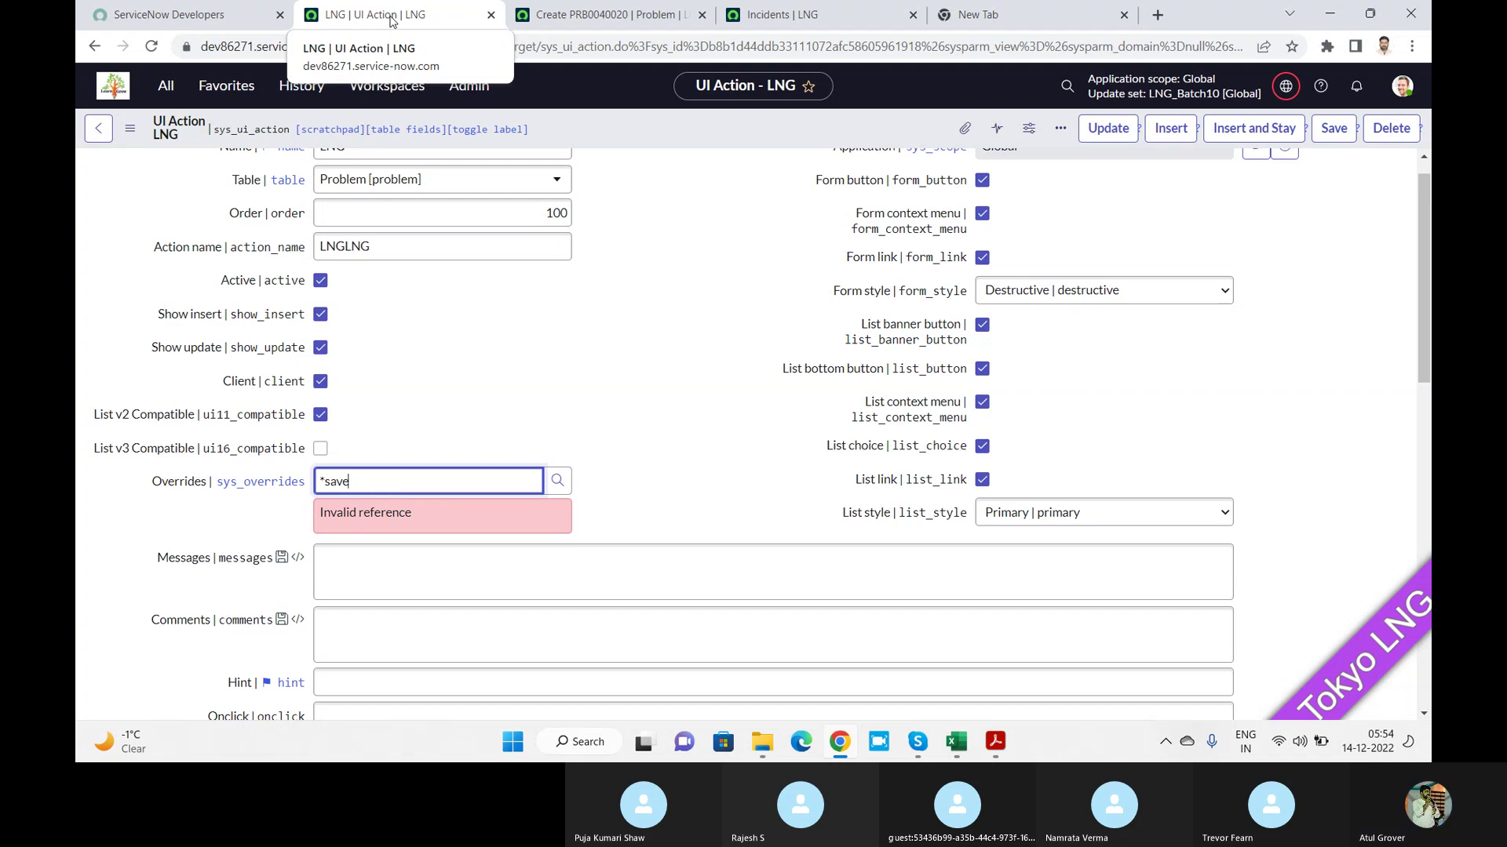
key(alt+Tab)
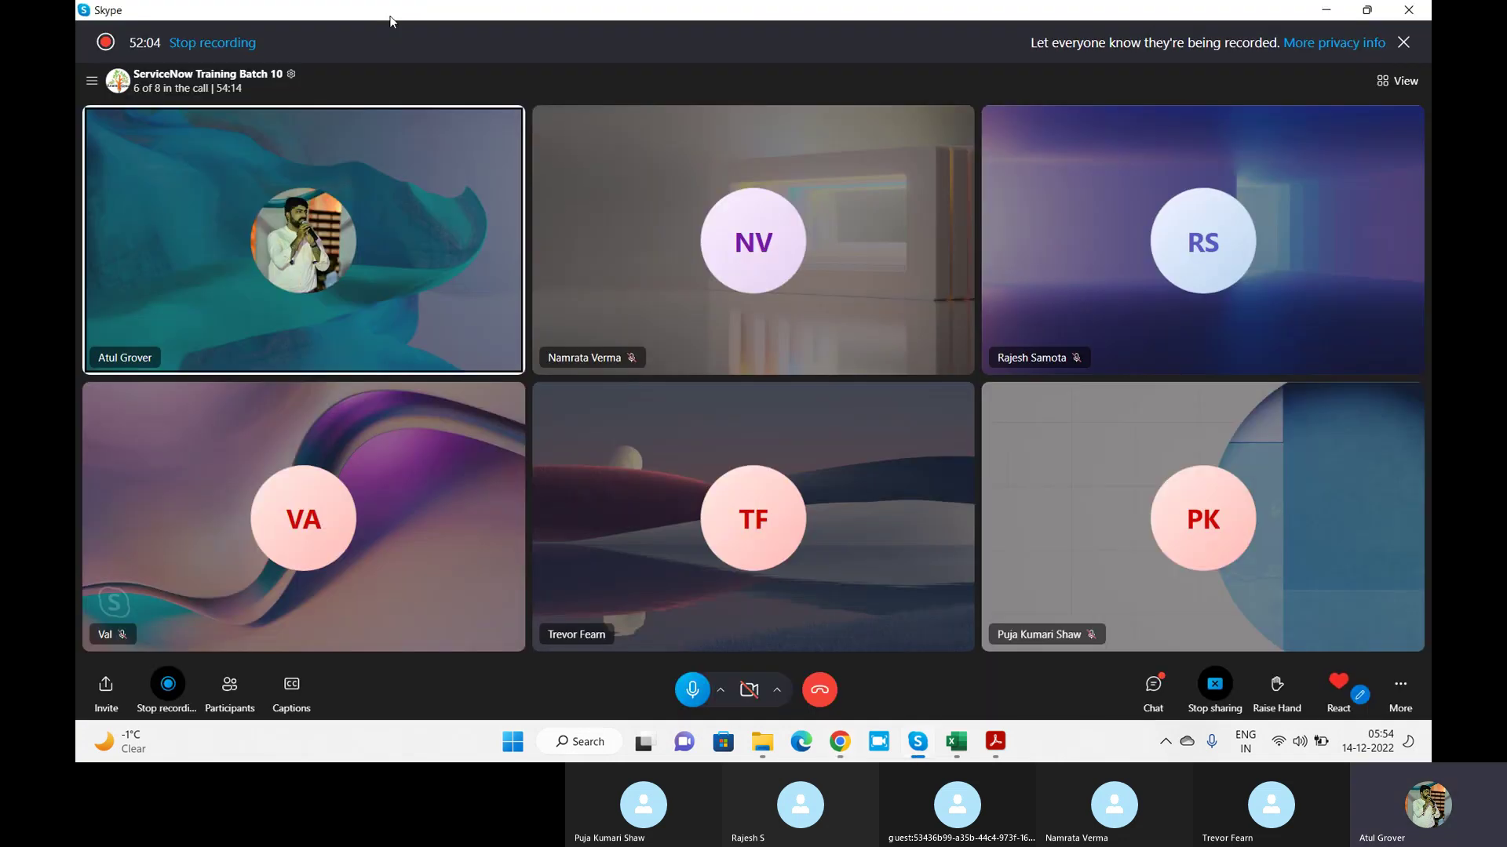
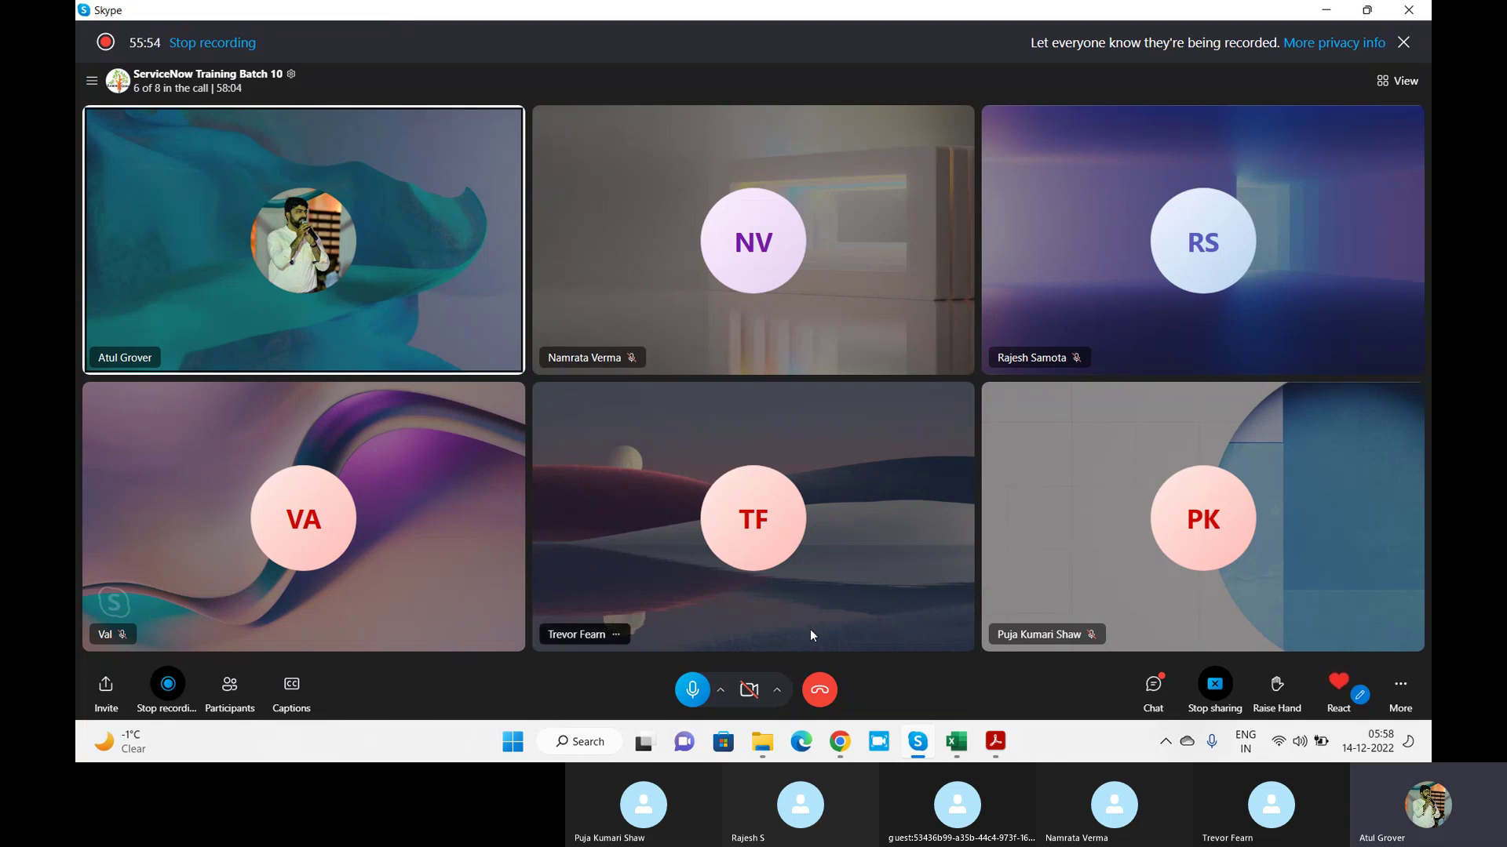
Find the Incident module by searching for "incide" and open the list of all incidents, discarding the unsaved UI action changes
click(839, 741)
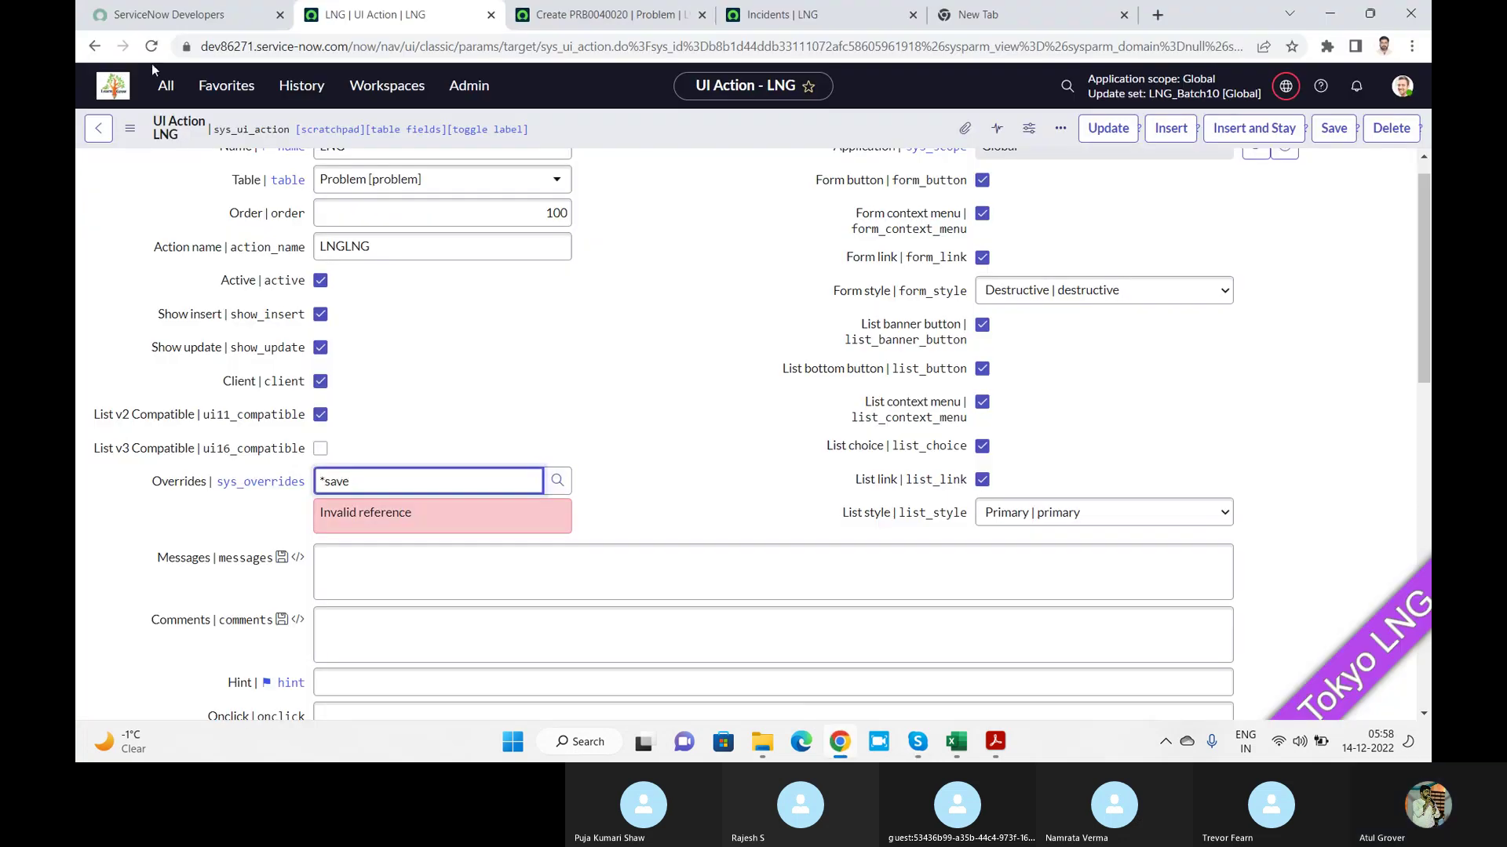
click(167, 88)
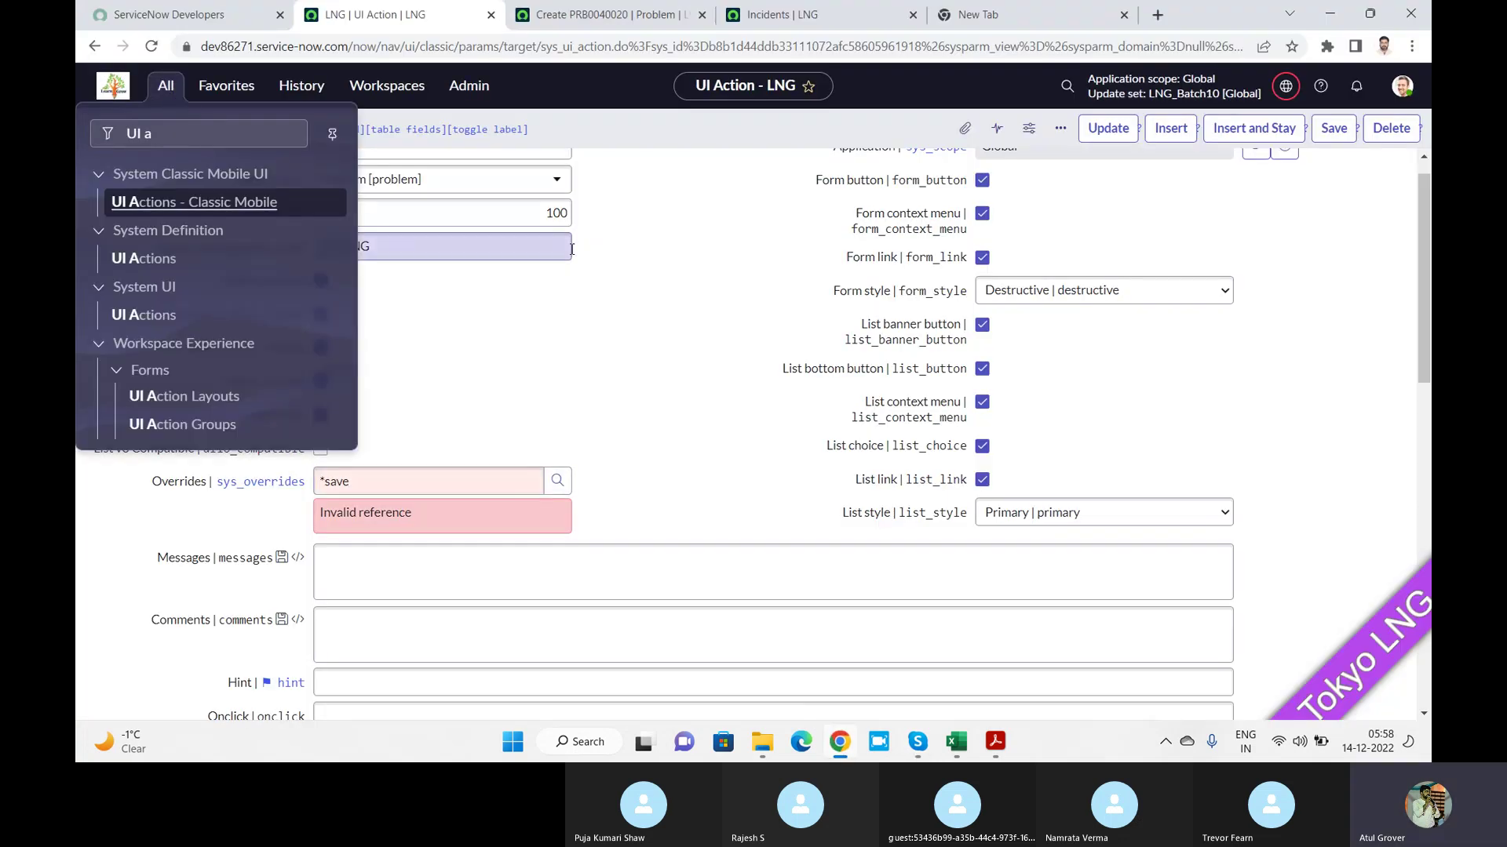
click(720, 372)
click(165, 87)
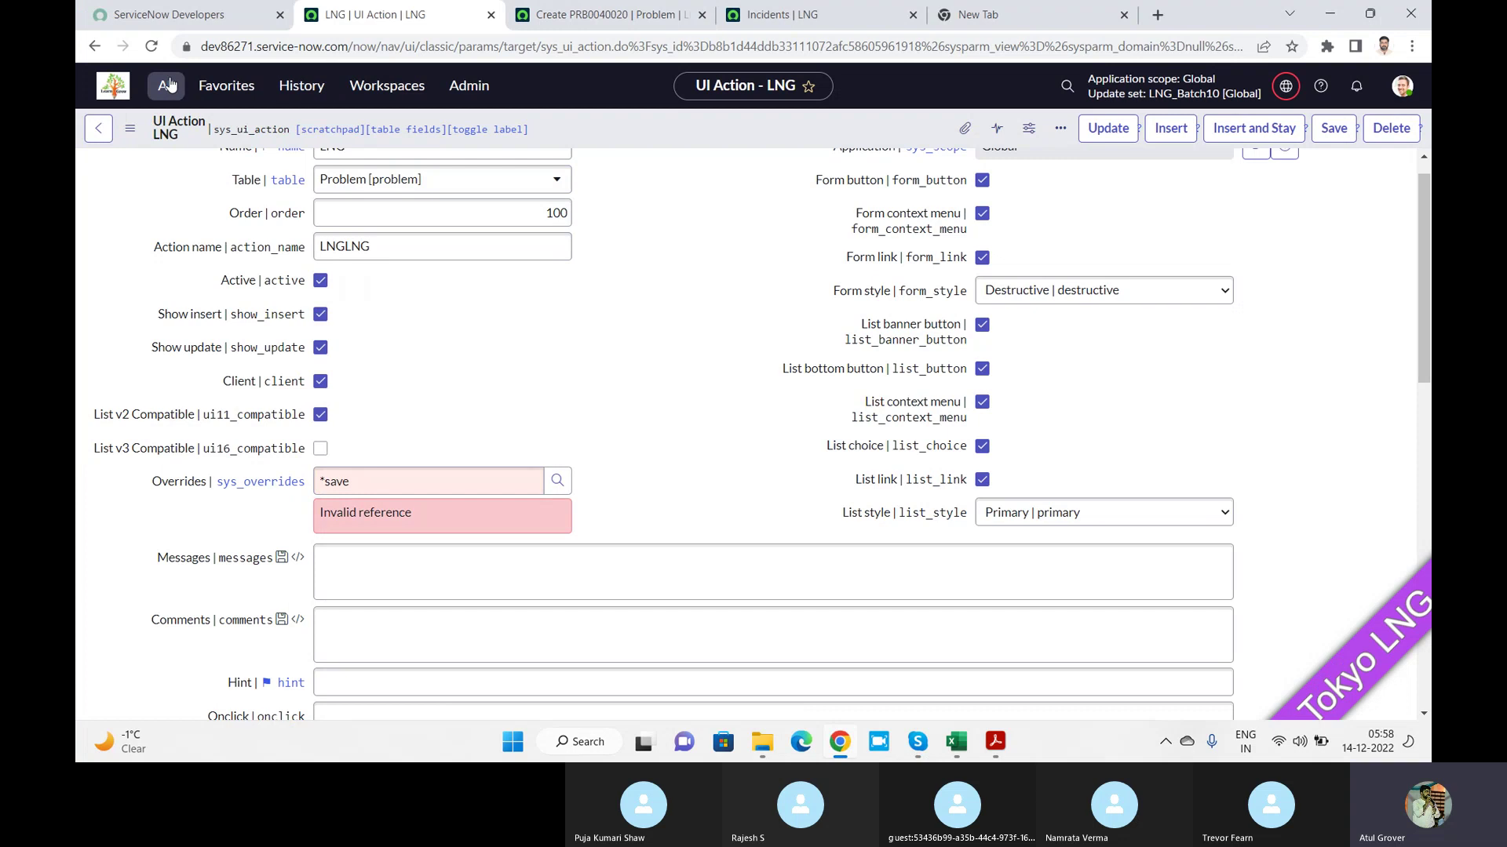
drag(168, 139, 78, 142)
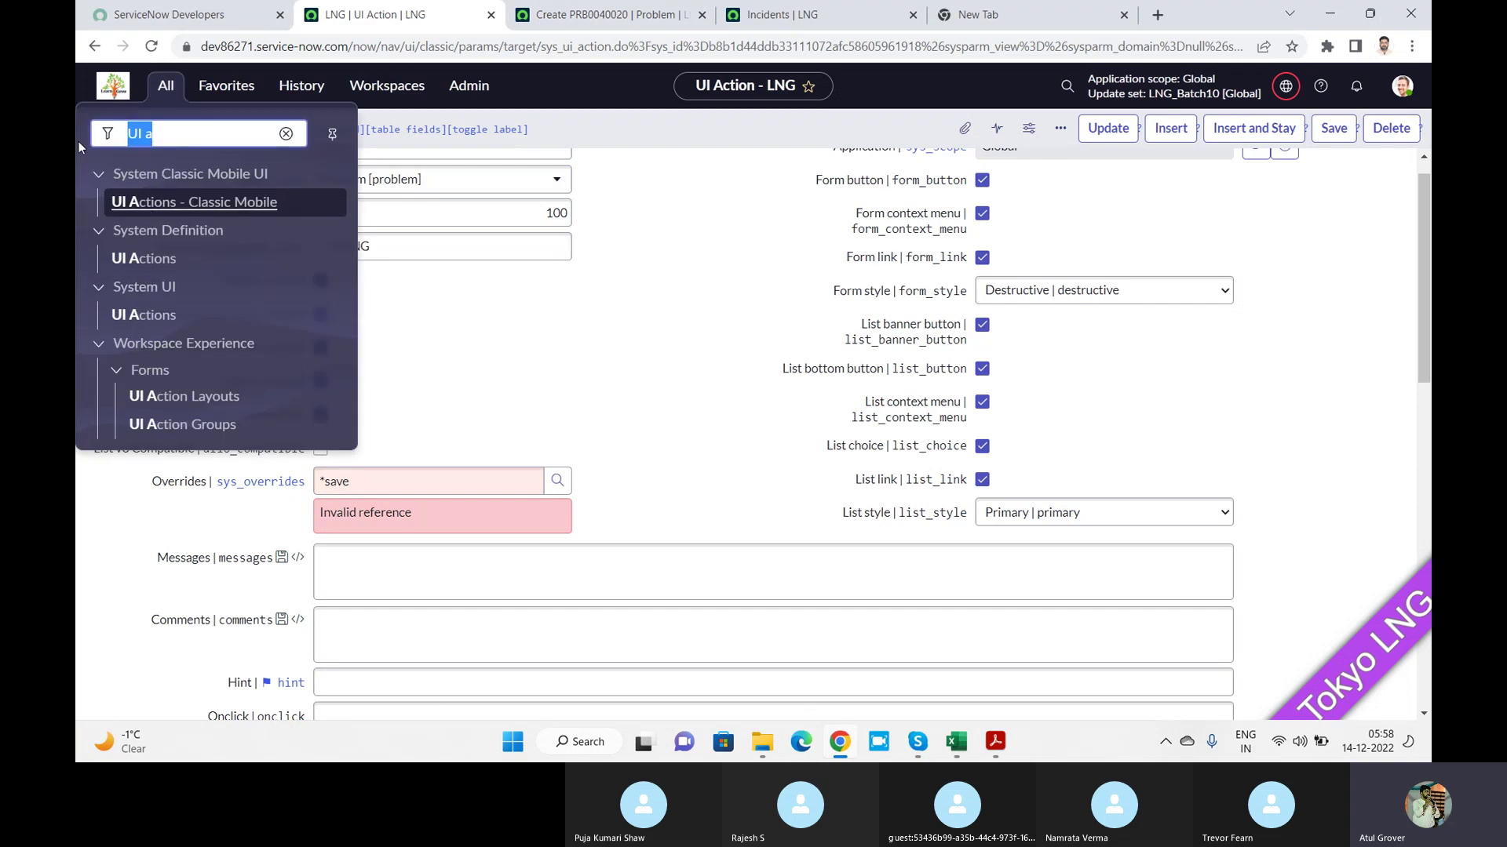
text(incide)
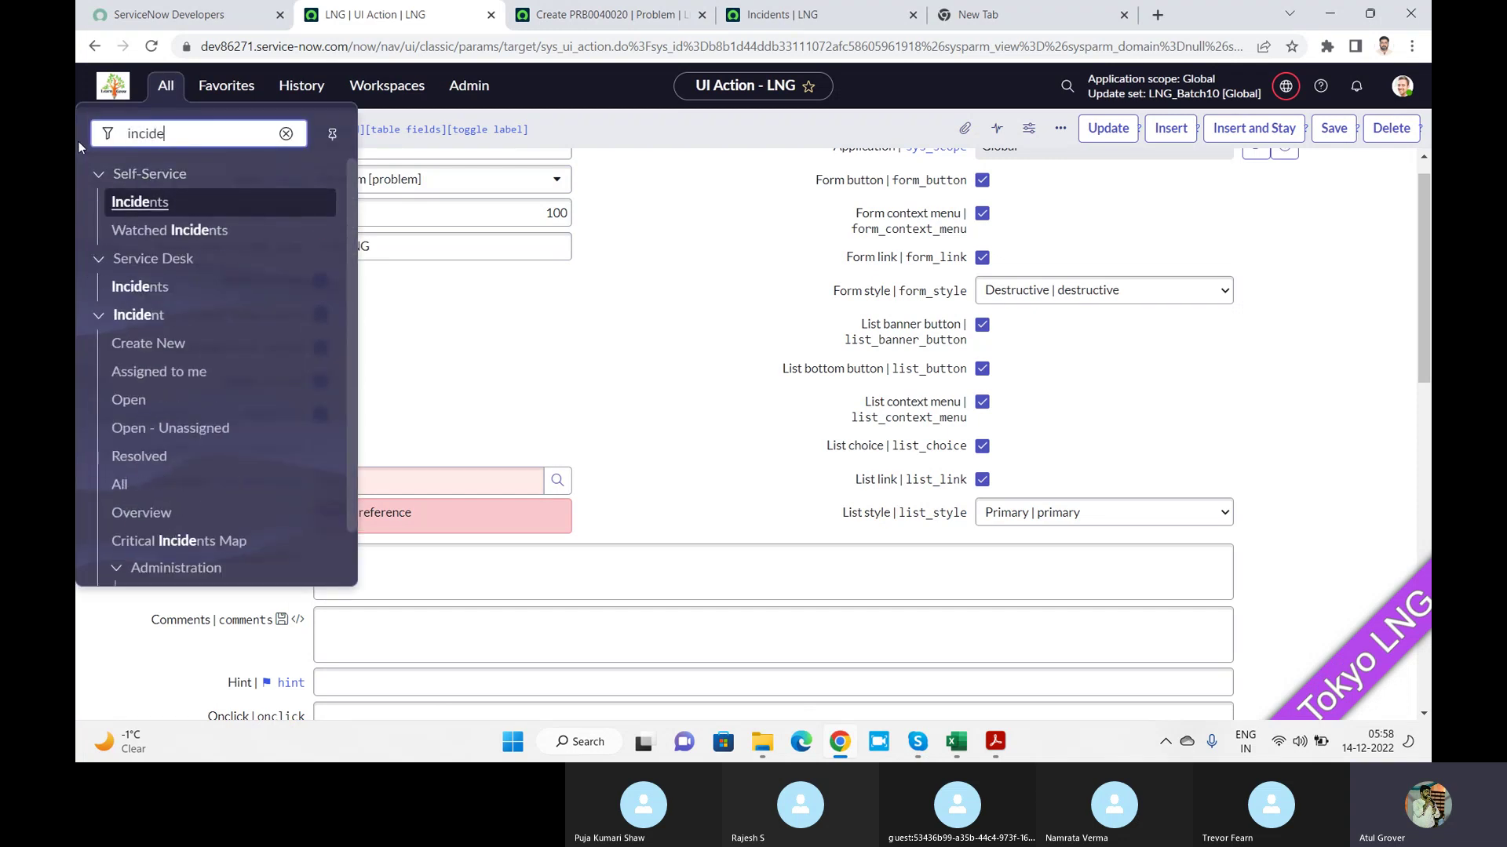
click(120, 485)
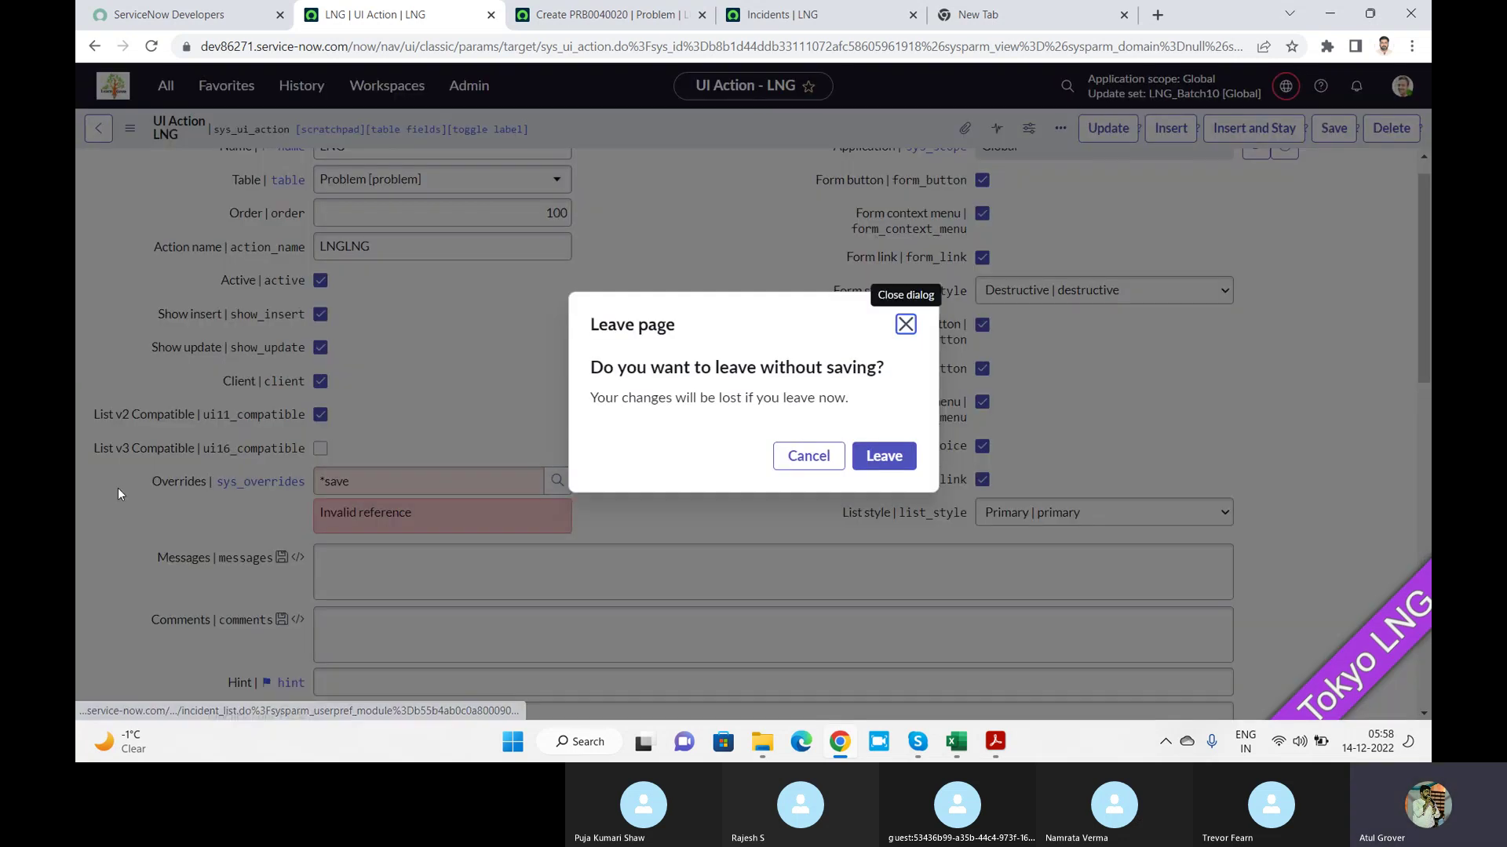
click(869, 463)
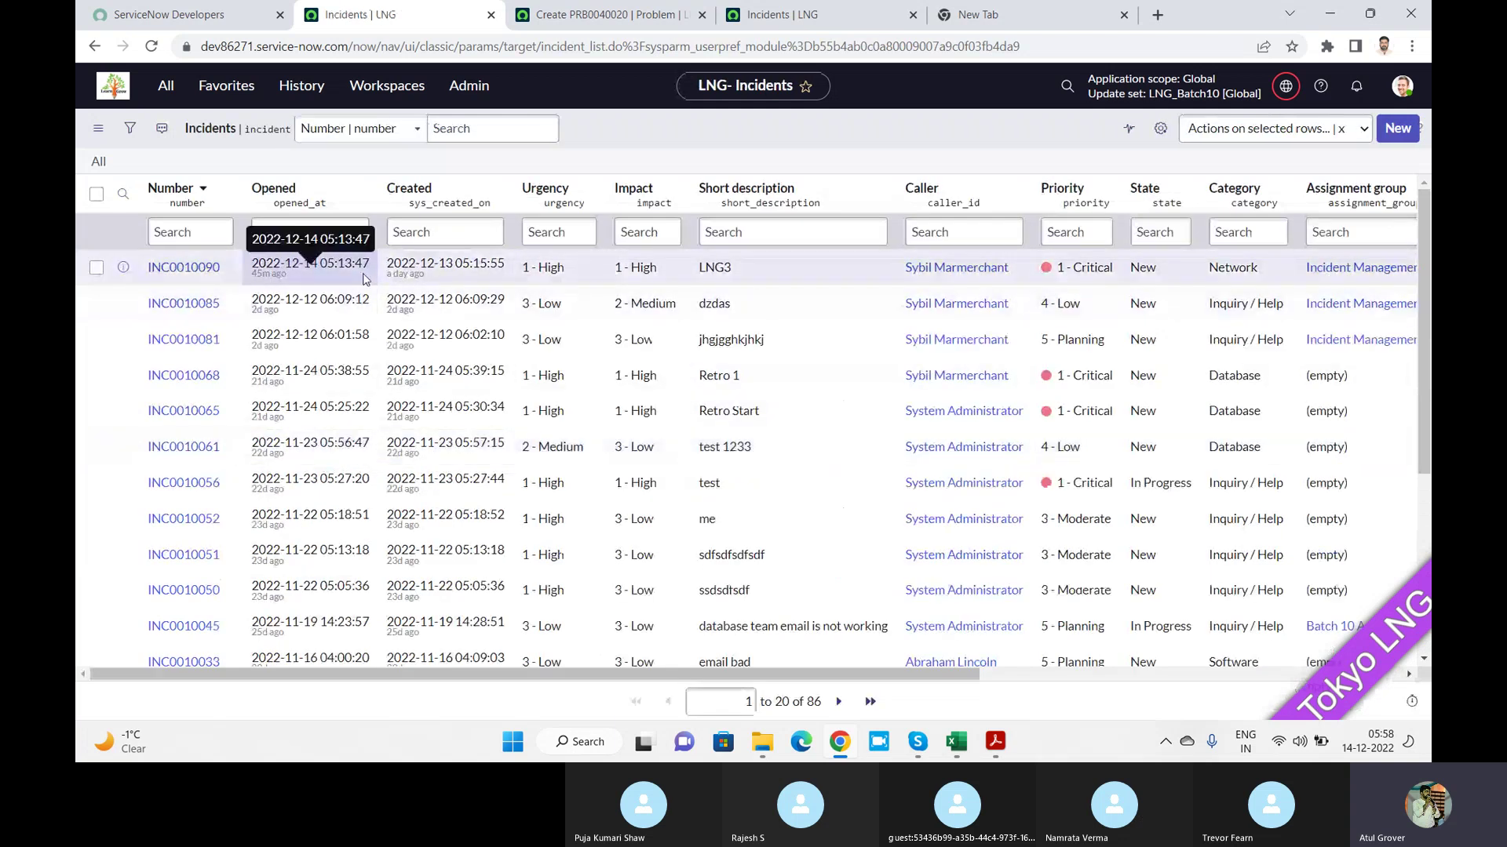
Try to edit the Opened and Created dates of the first incident directly in the list
click(363, 276)
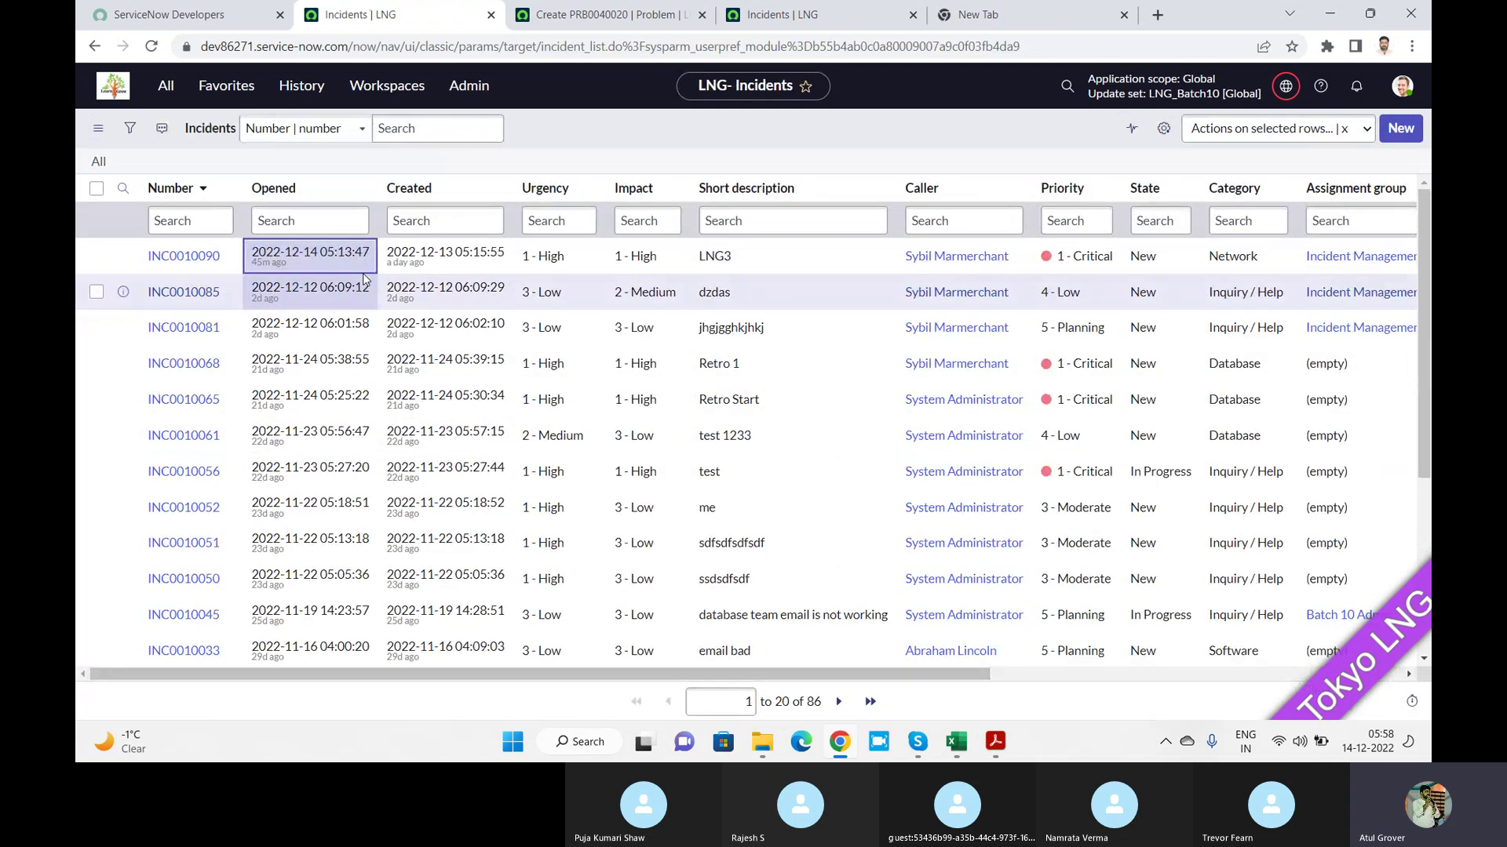
double_click(364, 277)
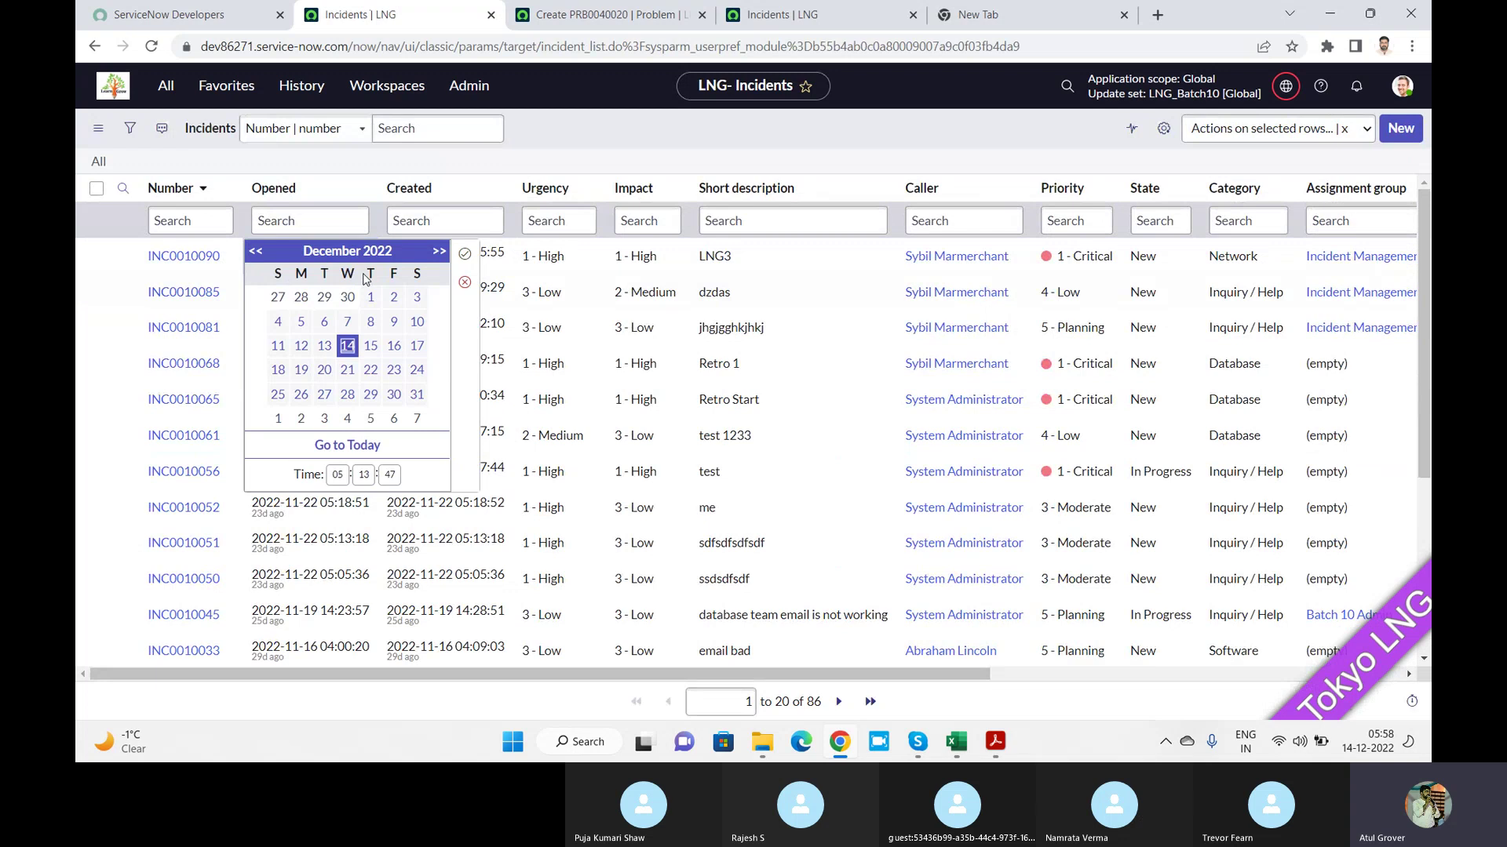
click(500, 272)
double_click(499, 268)
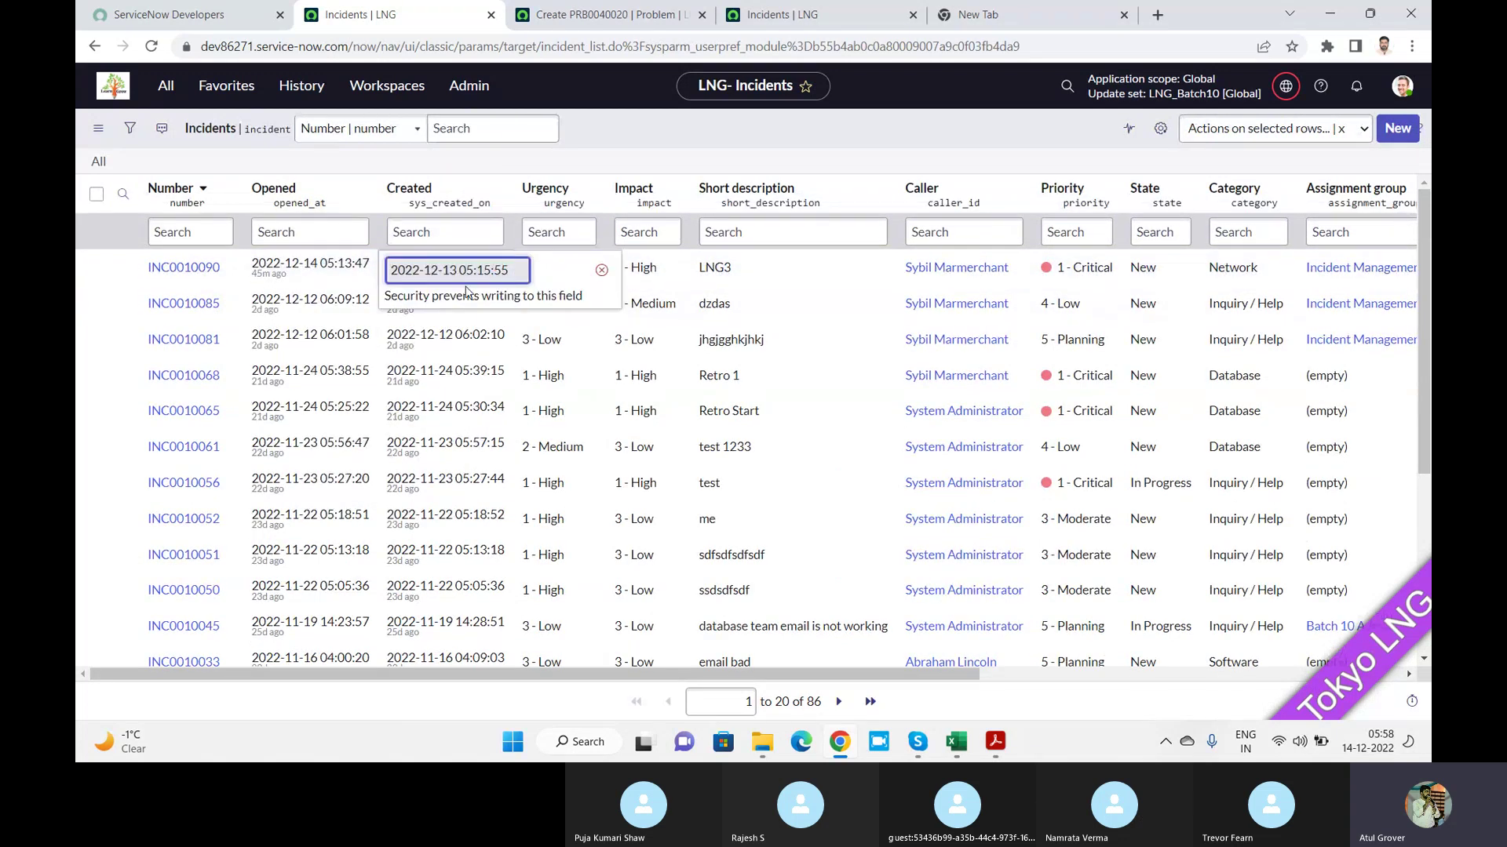
click(389, 296)
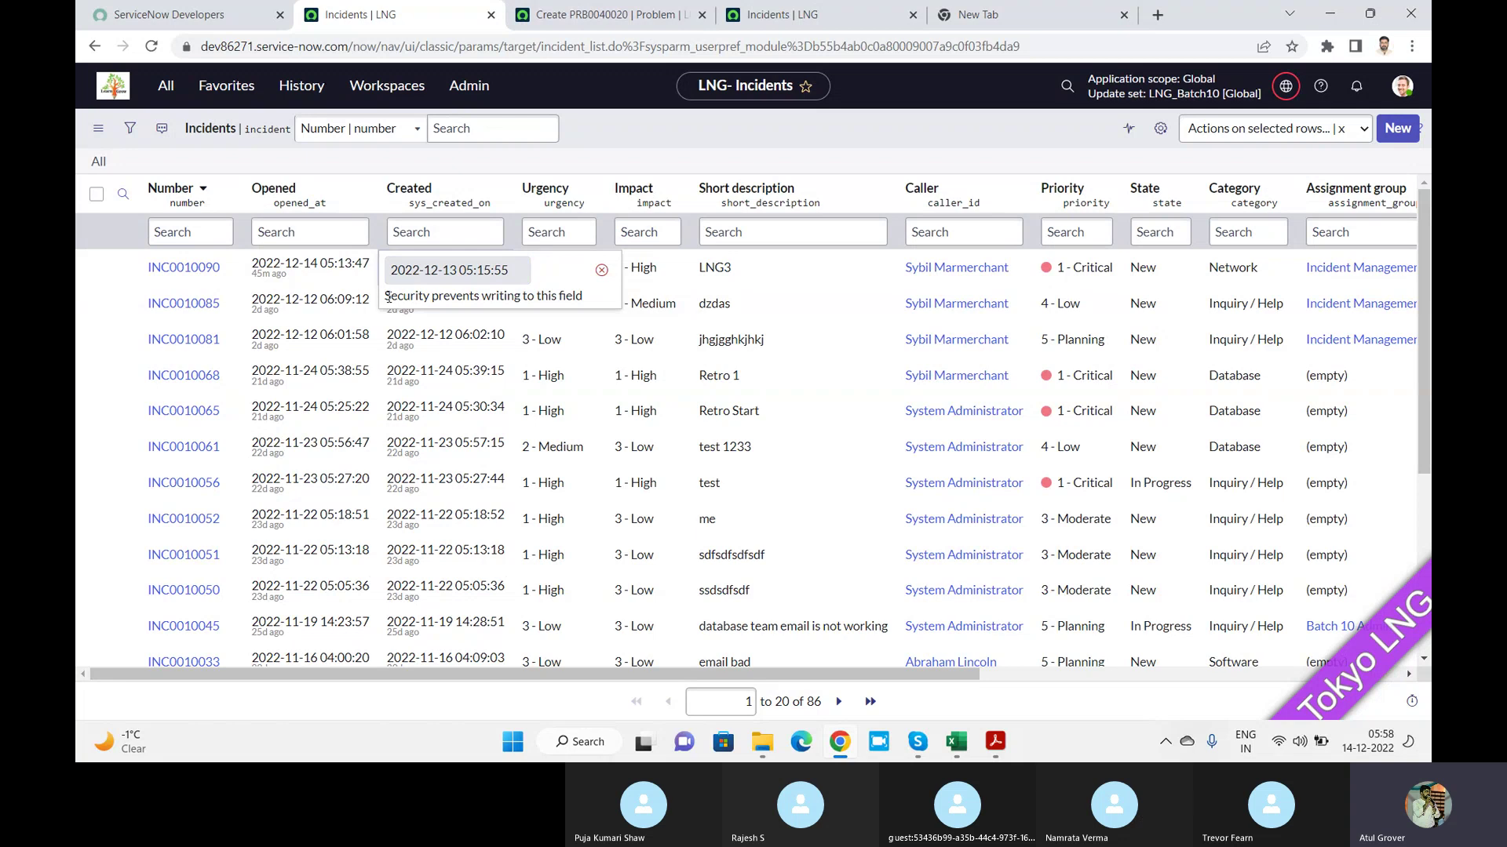
drag(386, 297, 592, 300)
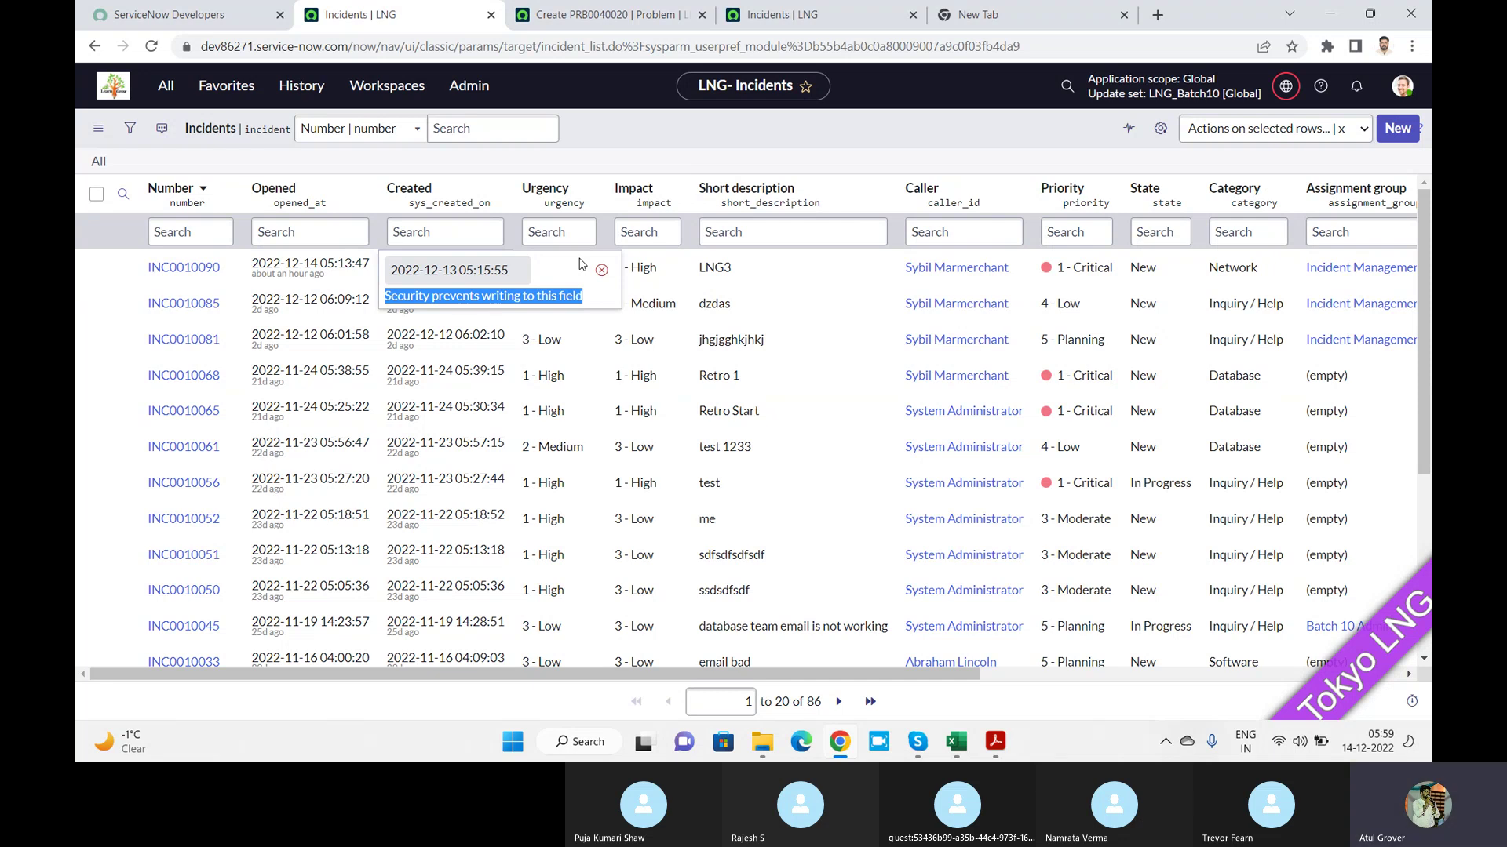
Search the application modules for "ACL" and open the Access Control (ACL) list under System Security
click(165, 85)
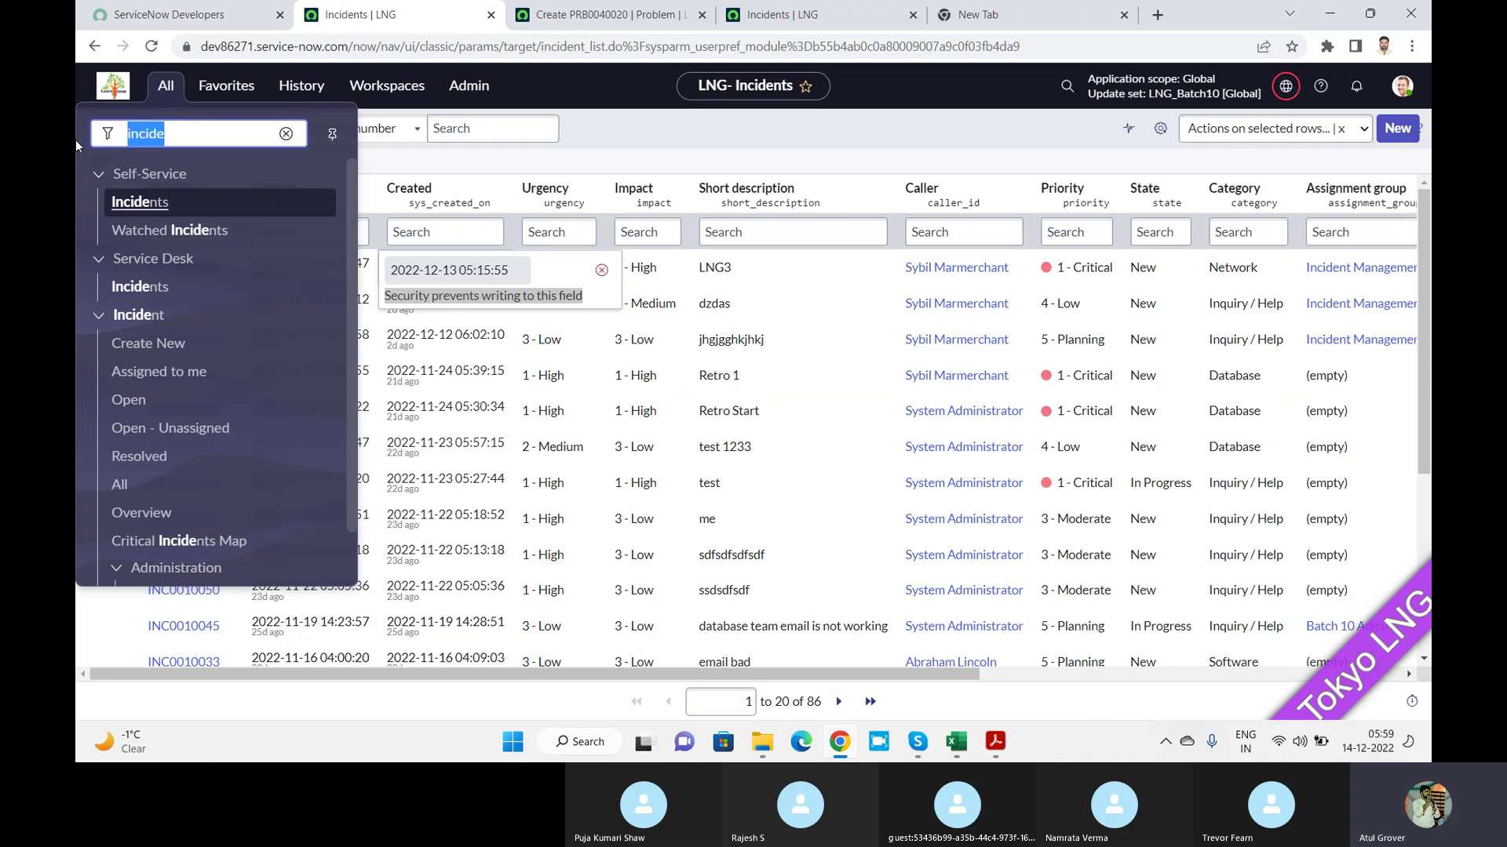
text(ACL)
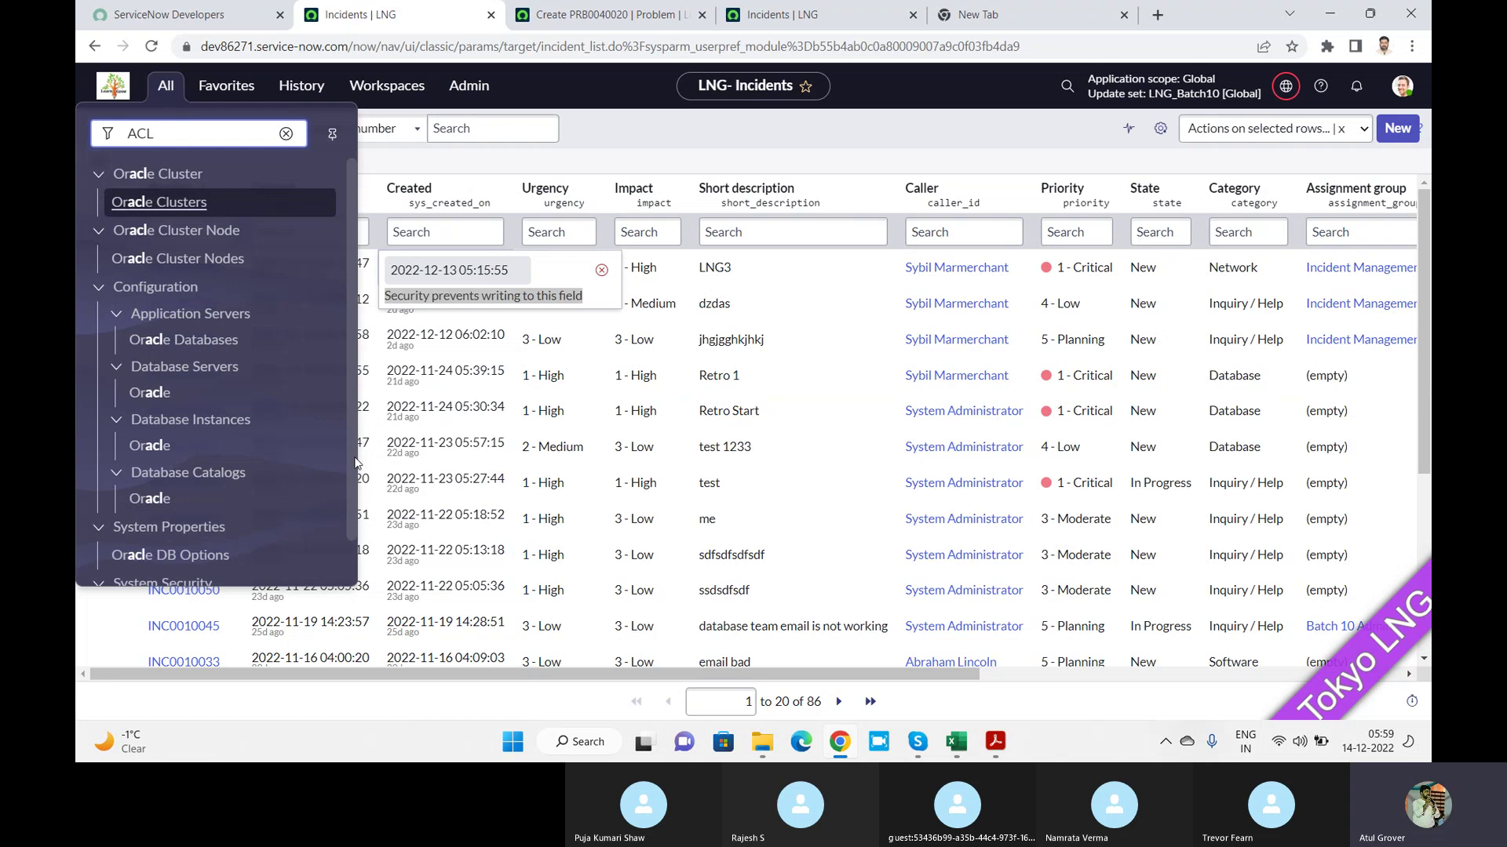
scroll(197, 533, down, 1)
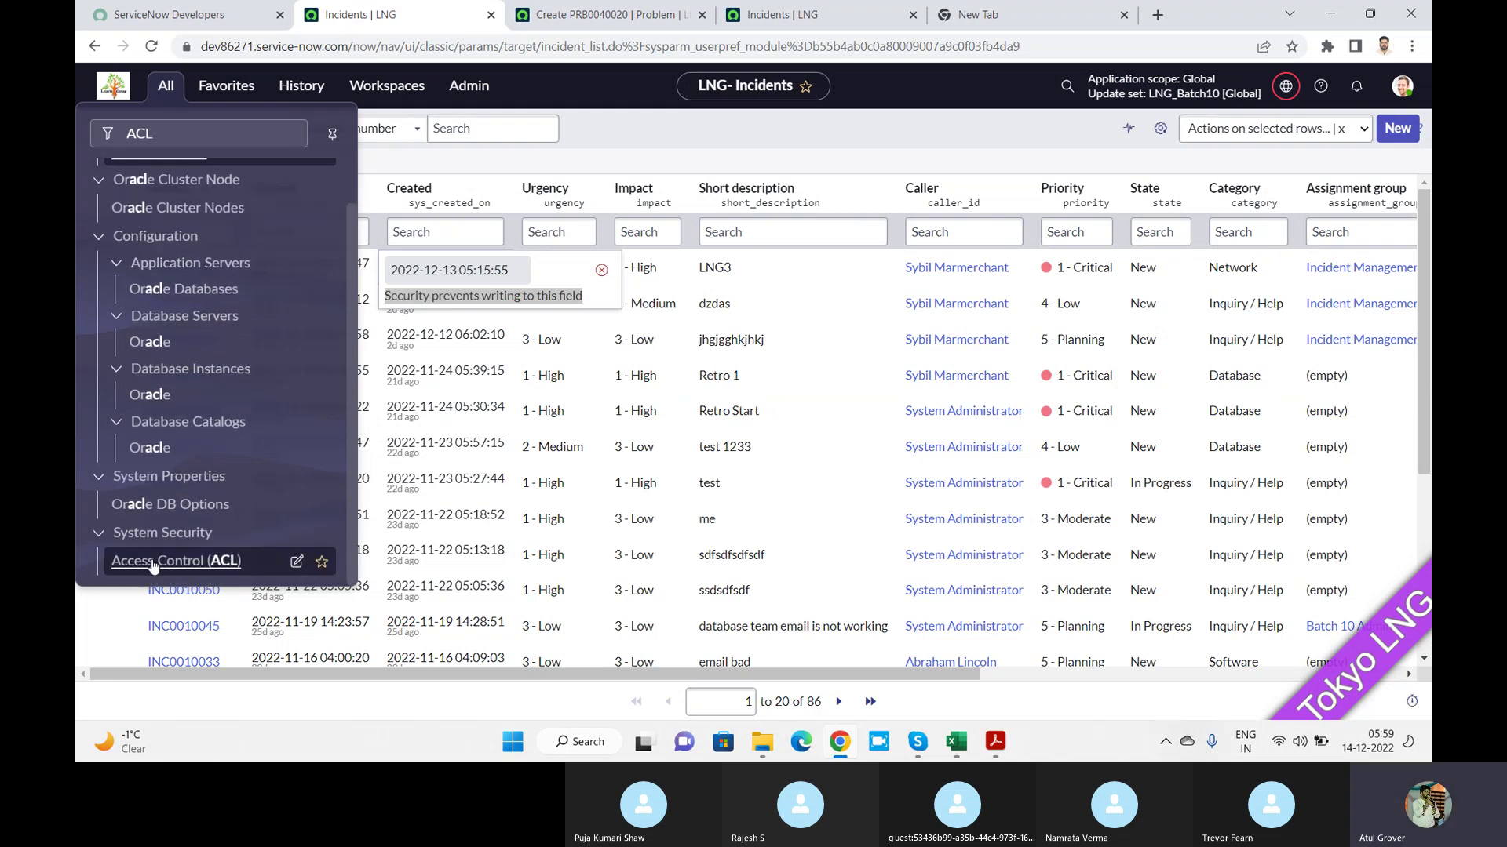
click(178, 565)
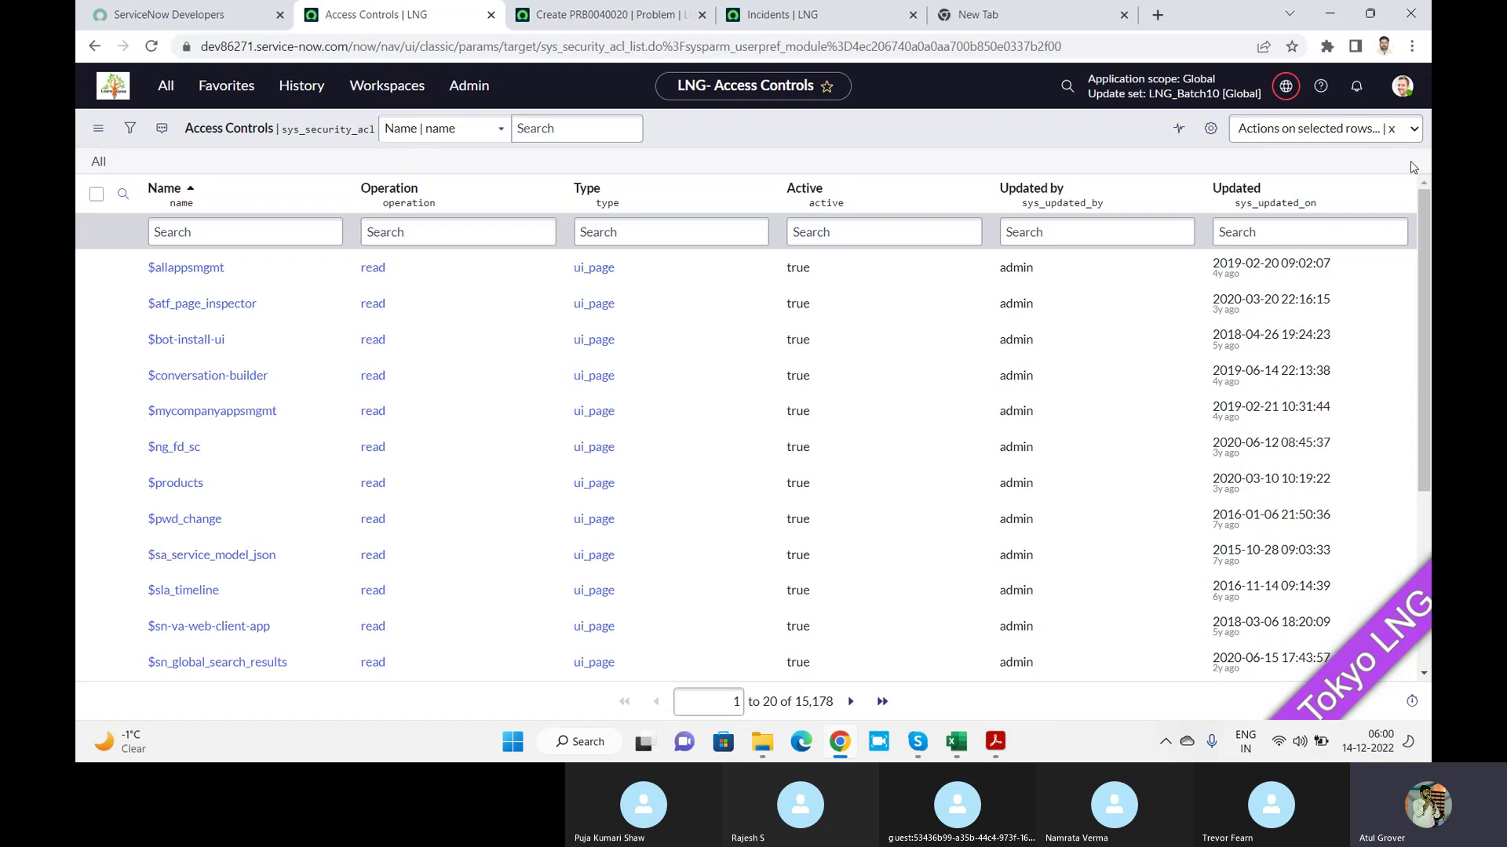
key(alt+Tab)
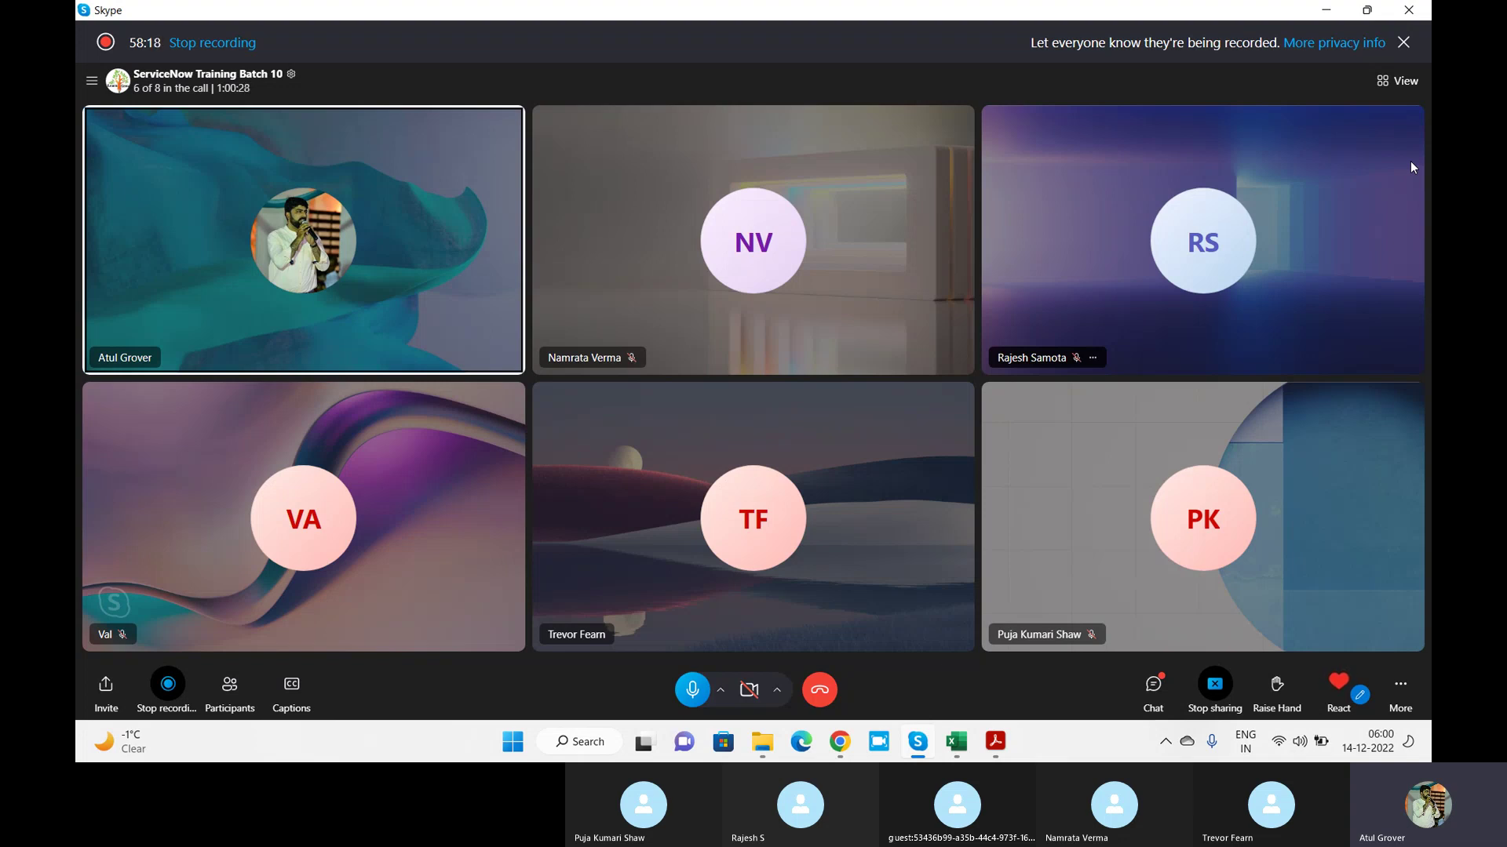
key(alt+Tab)
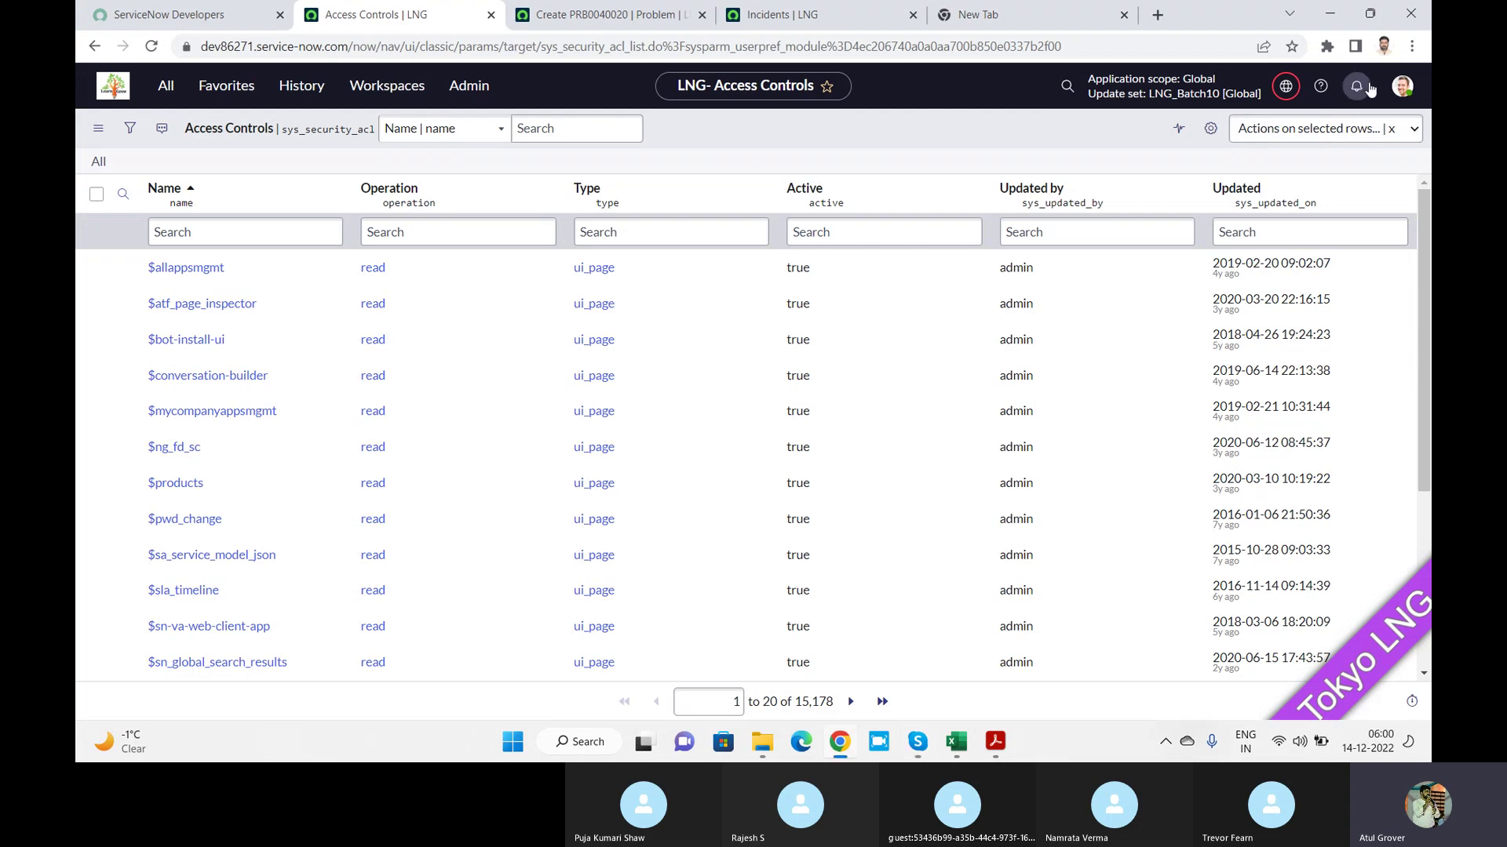
Elevate the current administrator's privileges with the security_admin role
click(1402, 85)
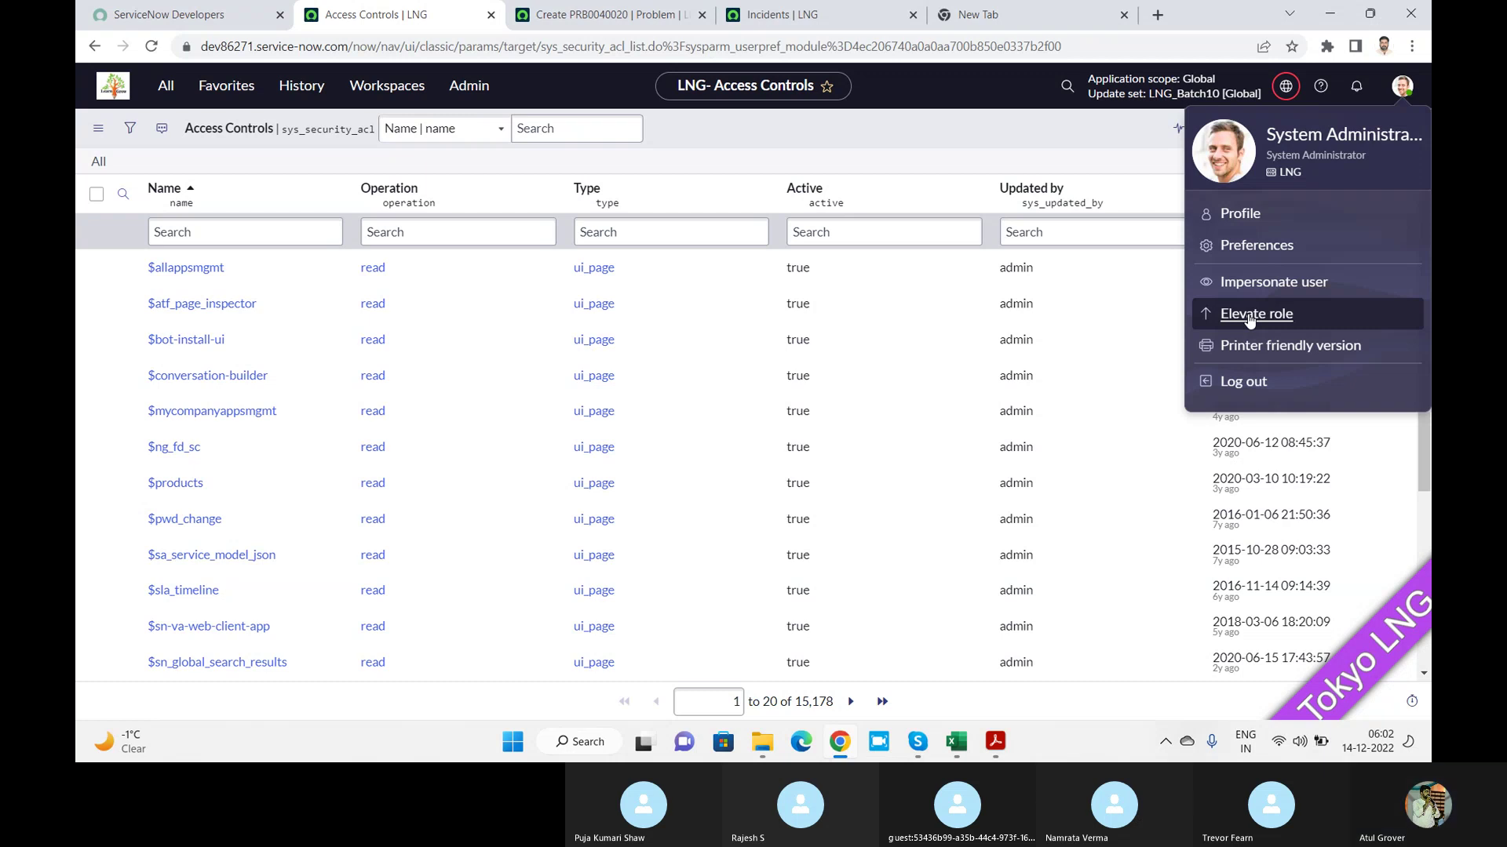
click(1249, 315)
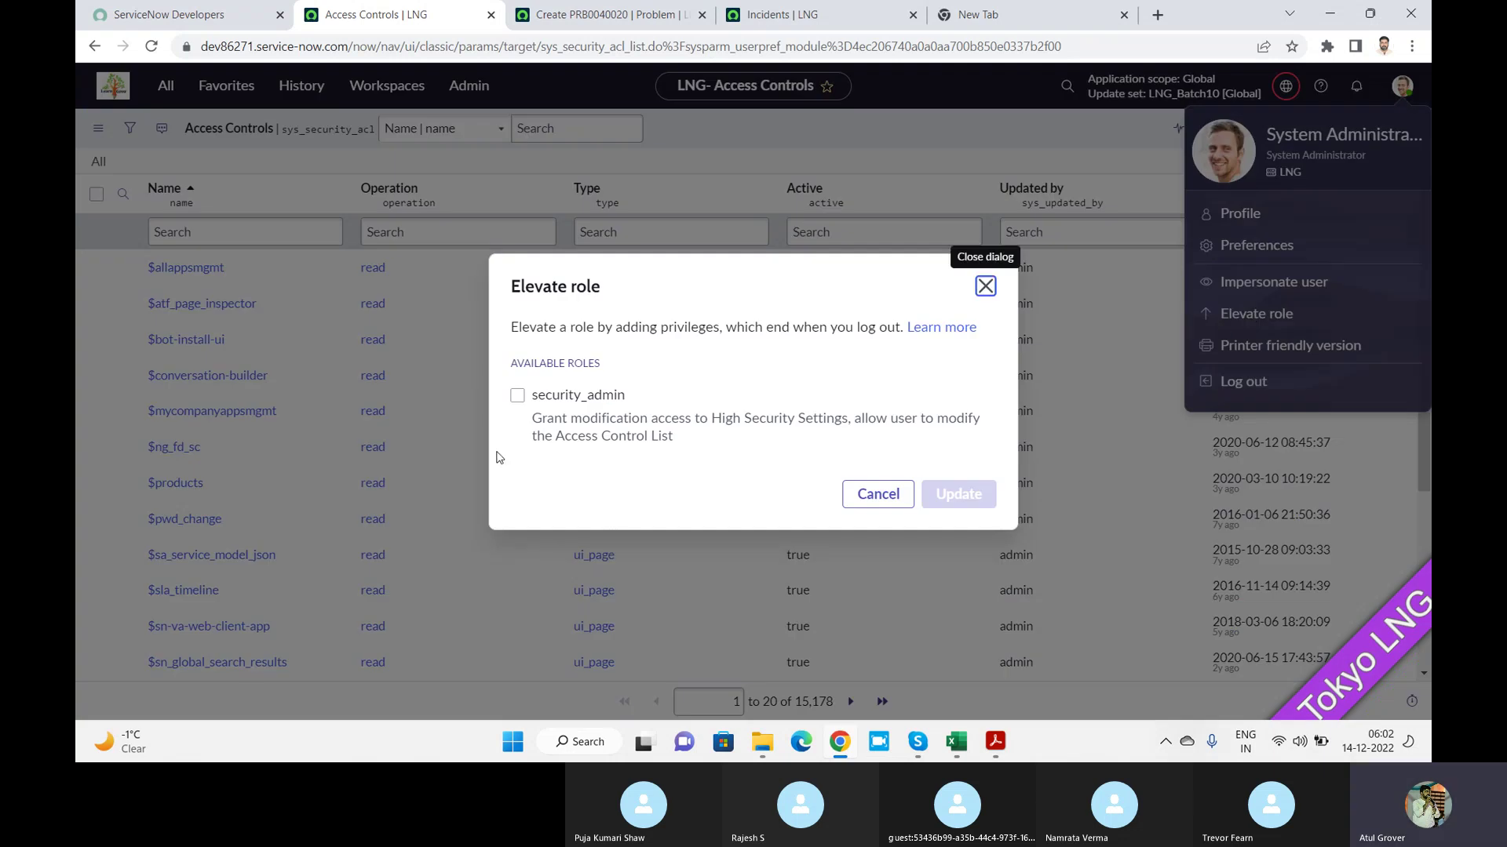
click(517, 402)
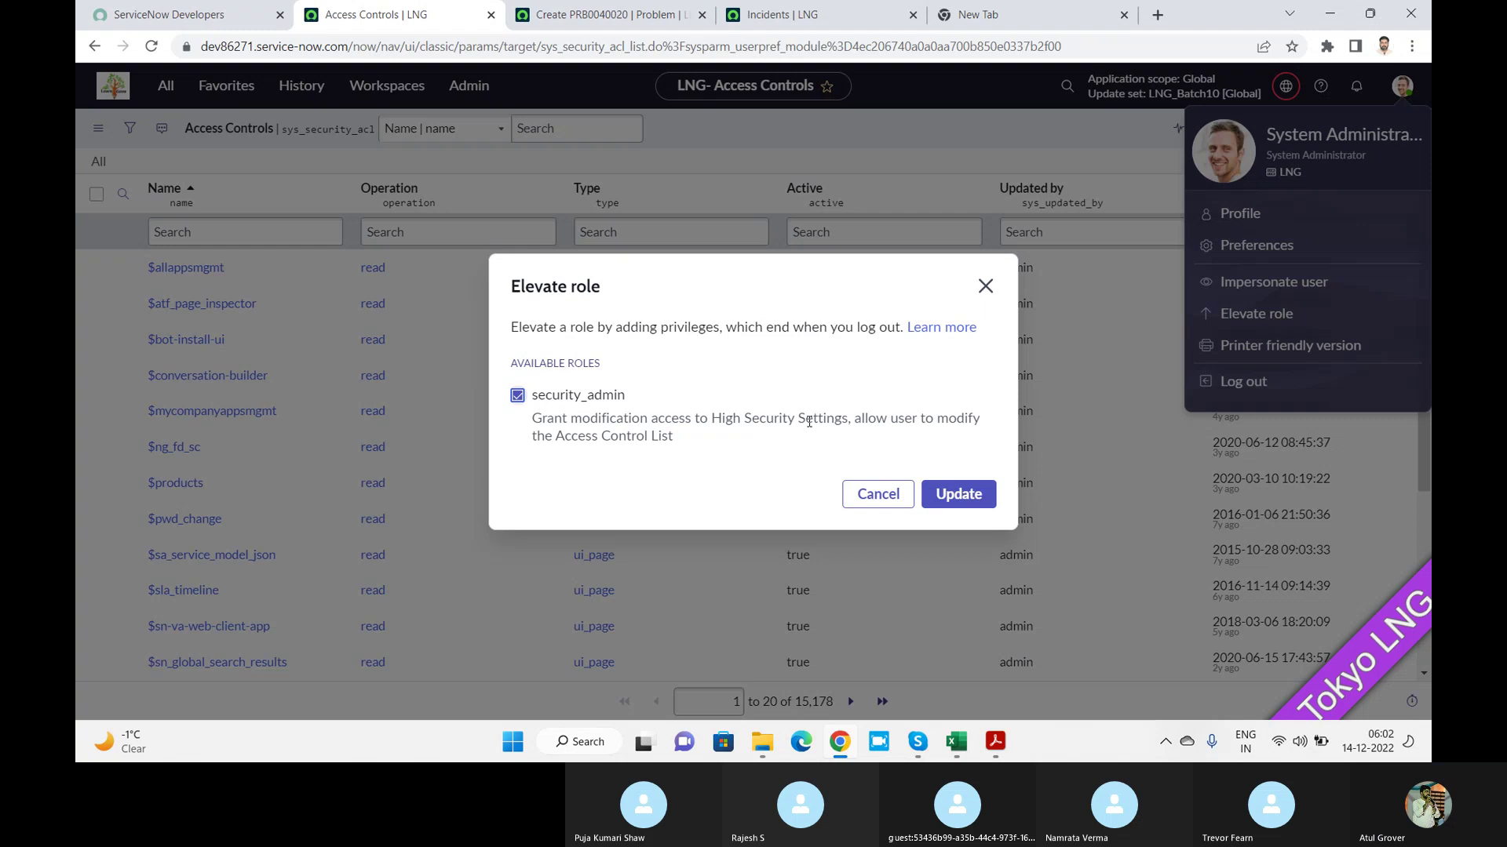
click(946, 498)
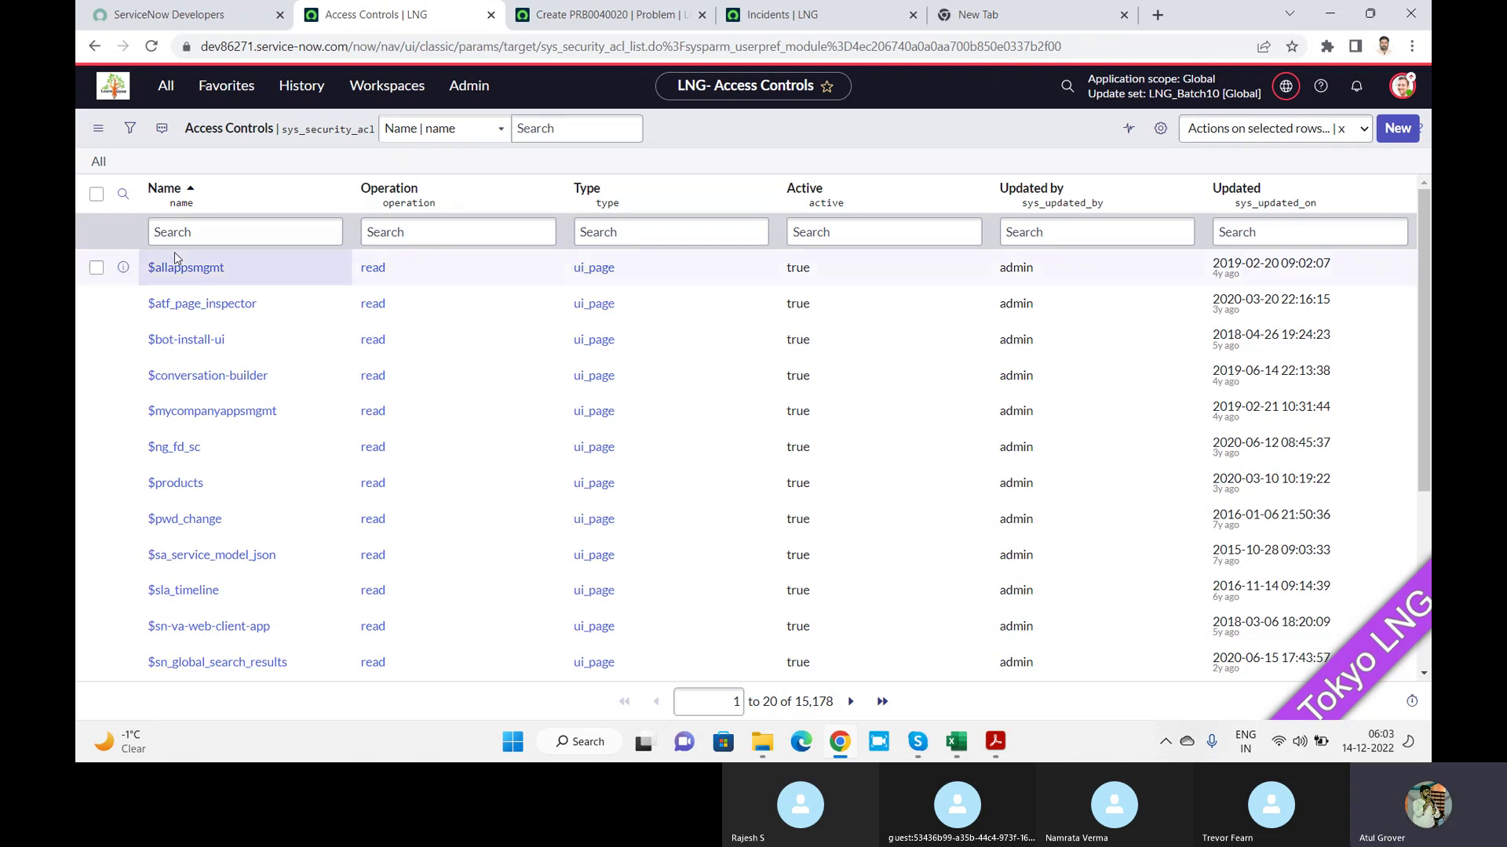
Open a blank new Access Control record from the Access Controls list
click(96, 269)
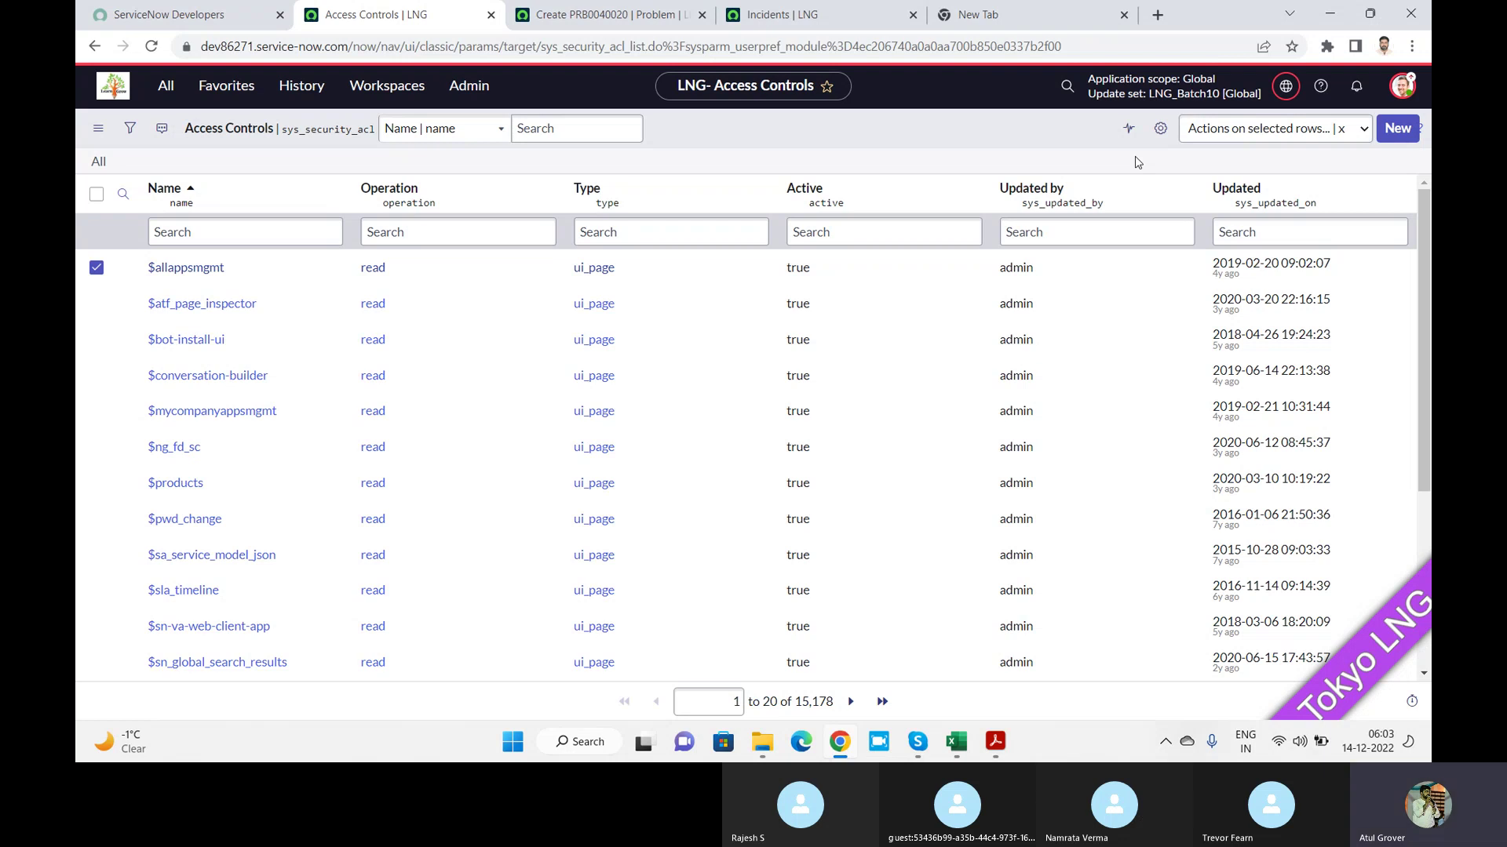
click(1390, 130)
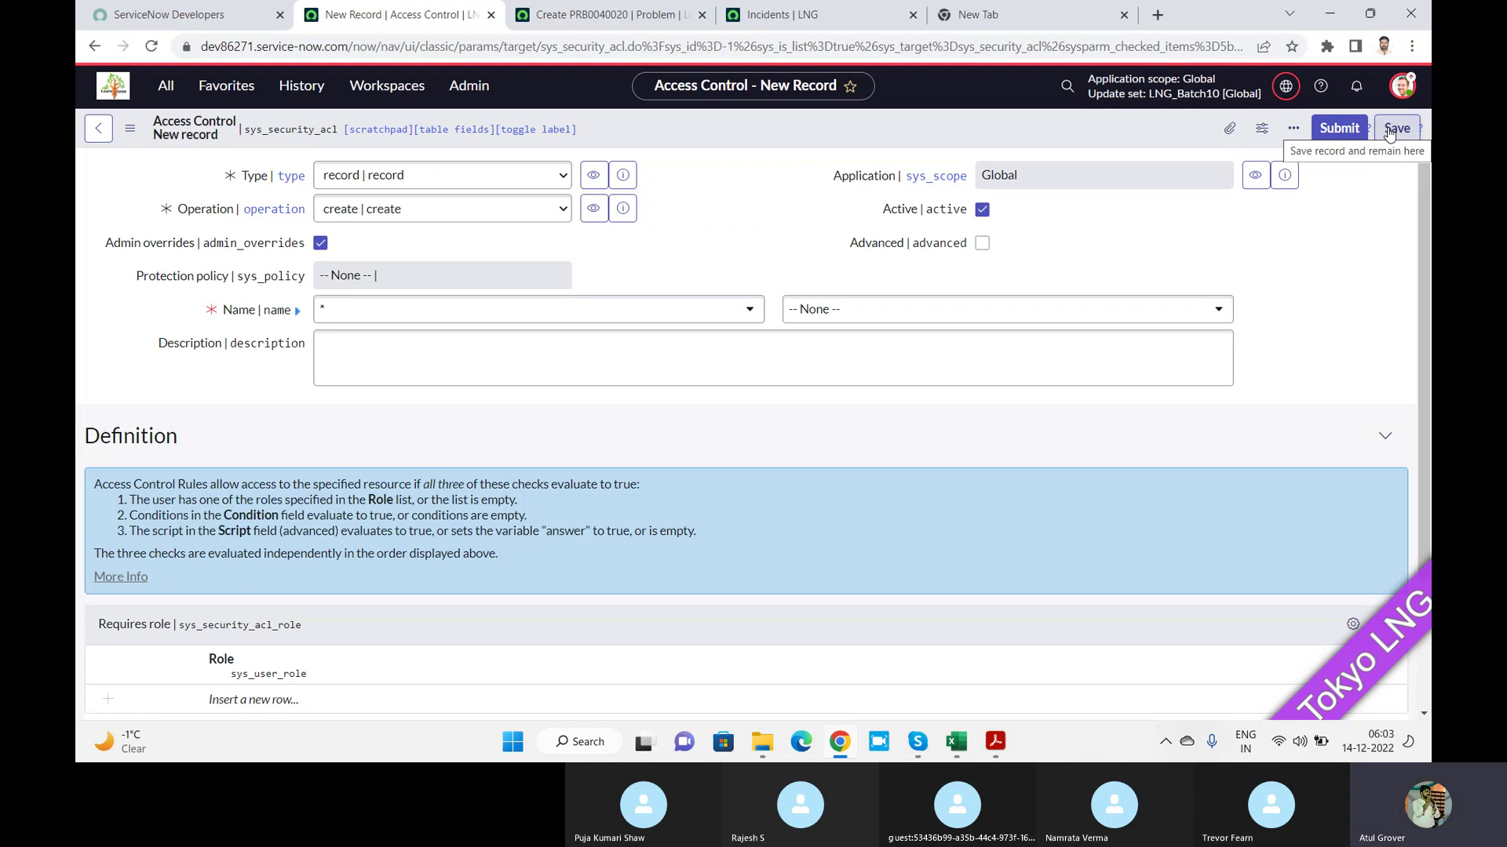
Review the Type and Operation choices on the new access control, keeping the type as record
click(442, 177)
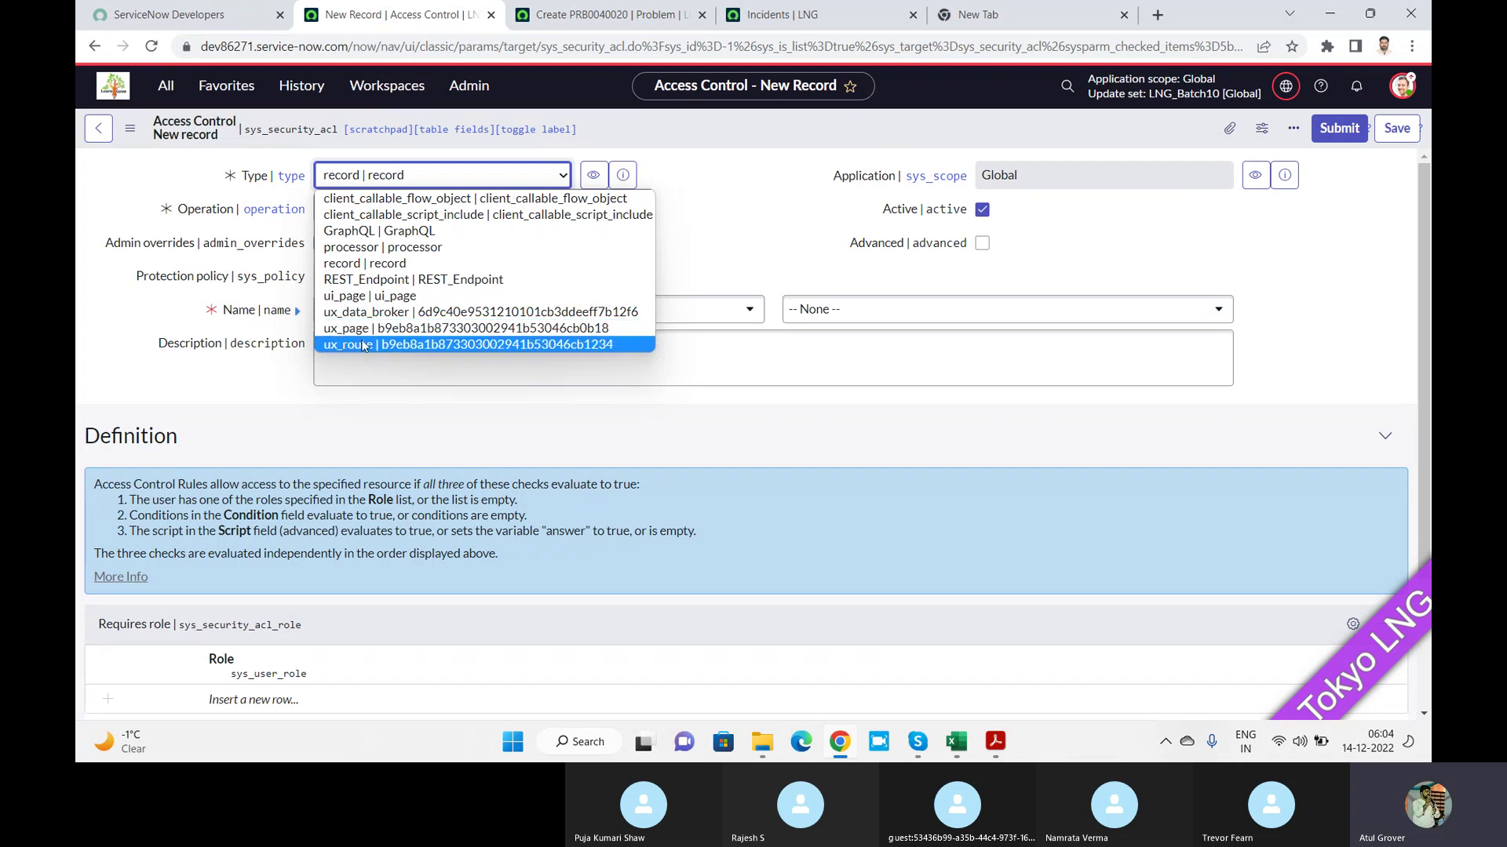
click(357, 265)
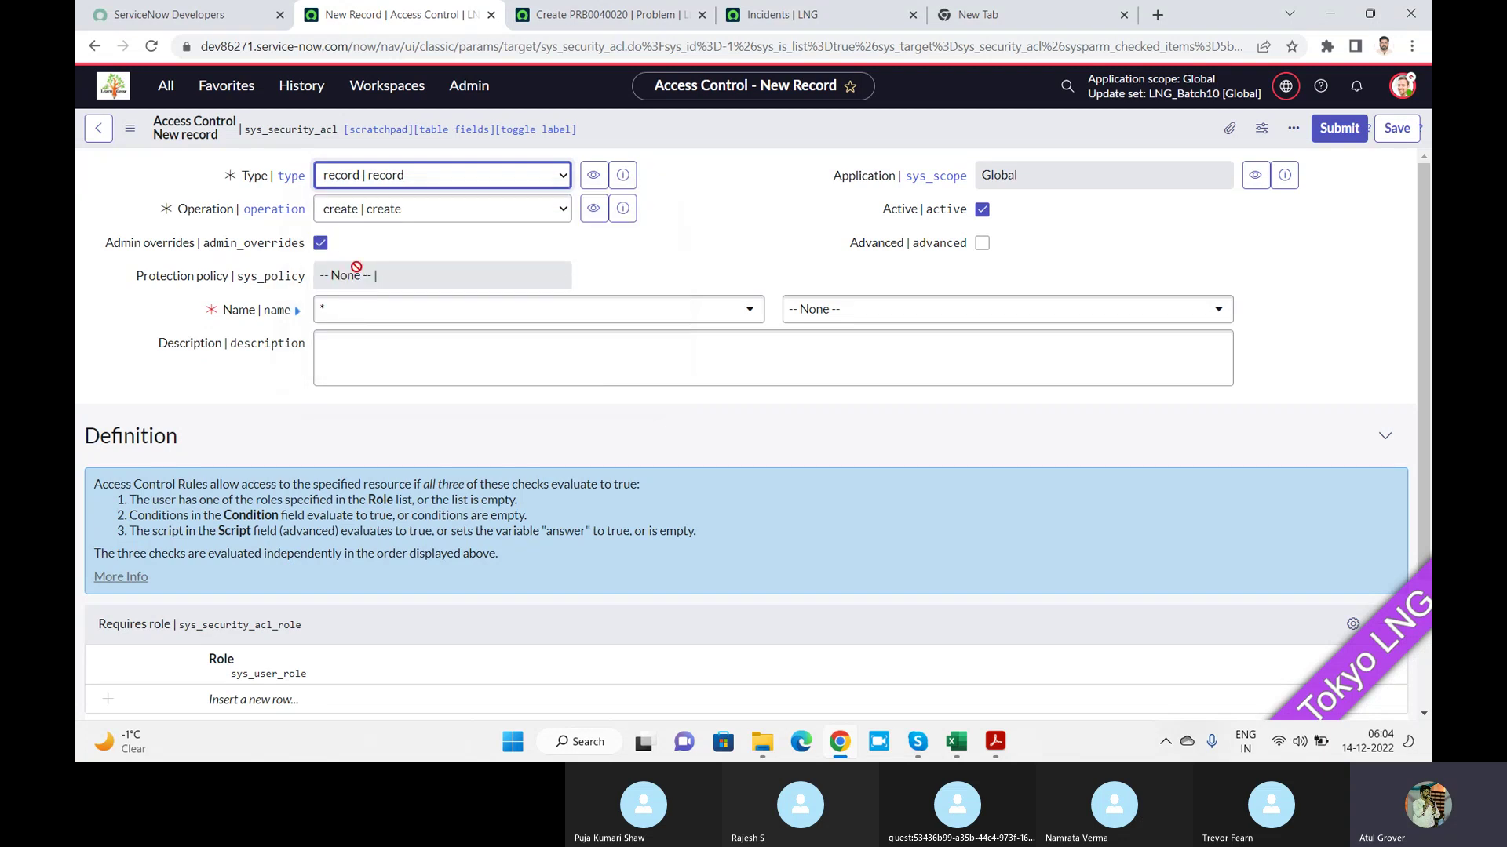
click(431, 211)
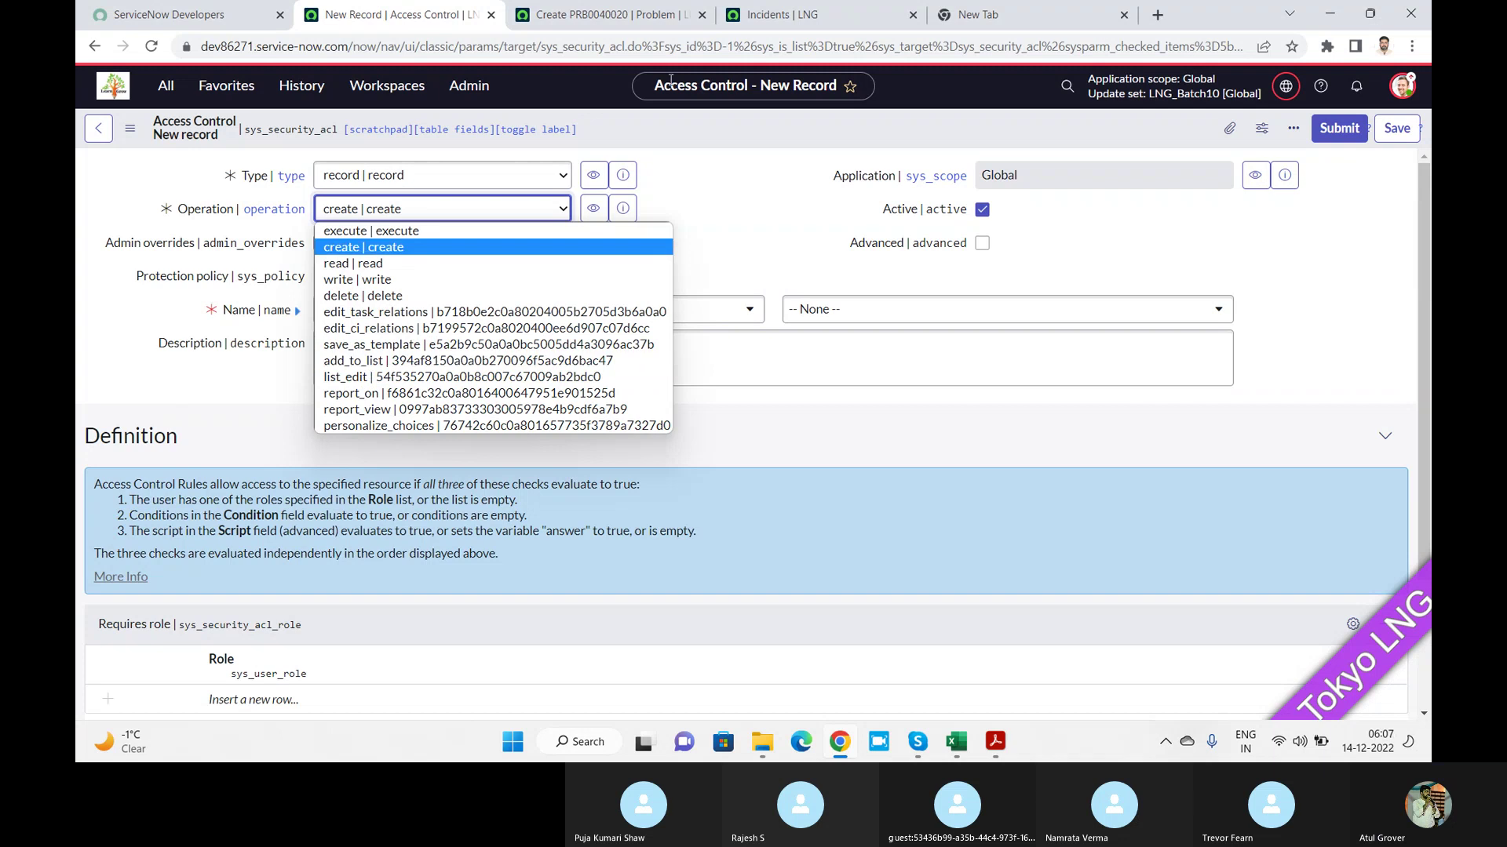
Find the Problem list through the application modules and open its list column personalization
click(600, 21)
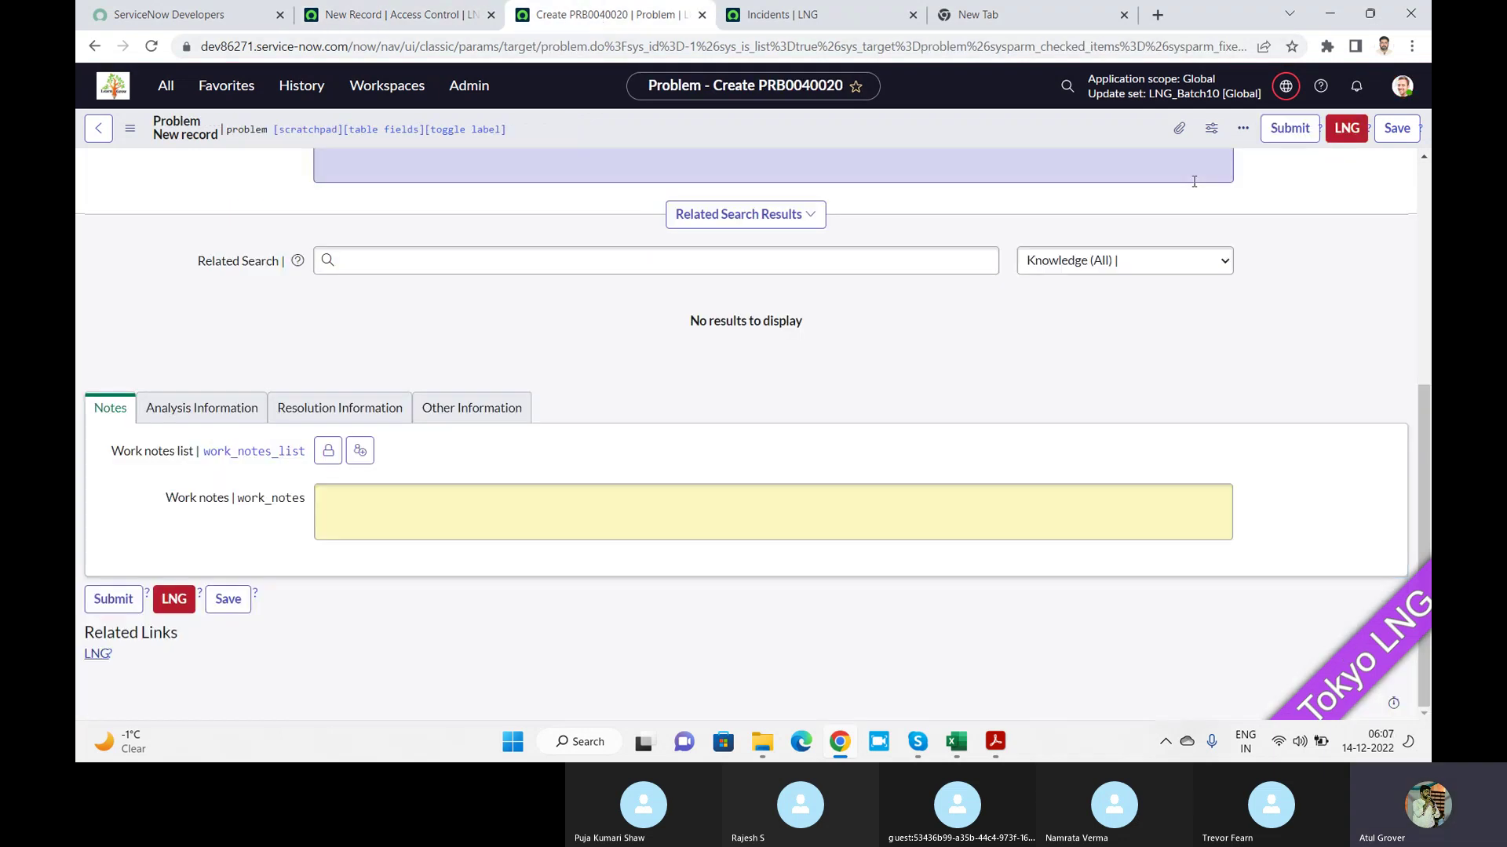
click(167, 86)
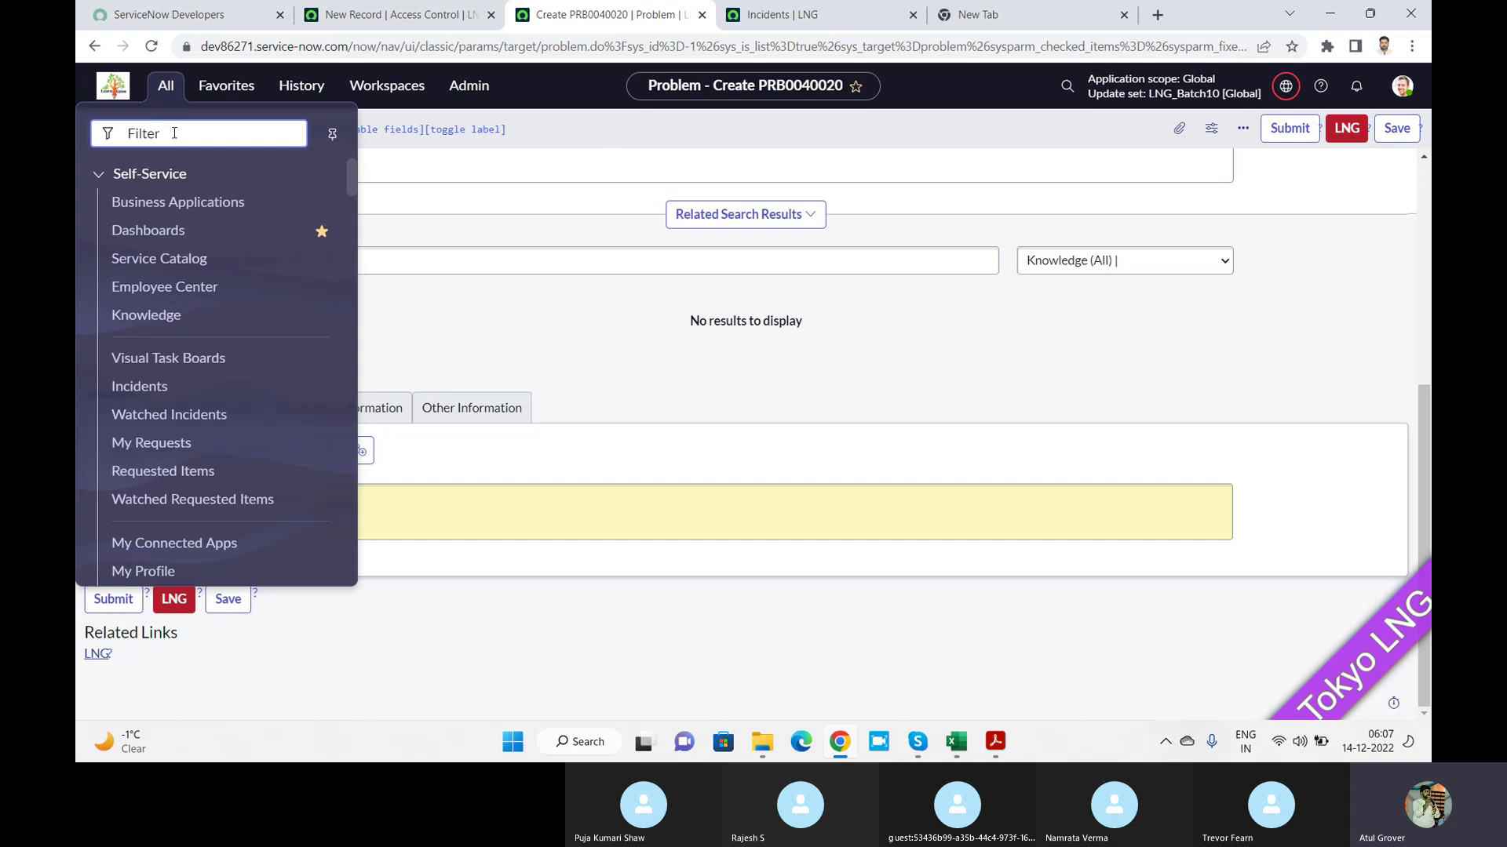
text(prob)
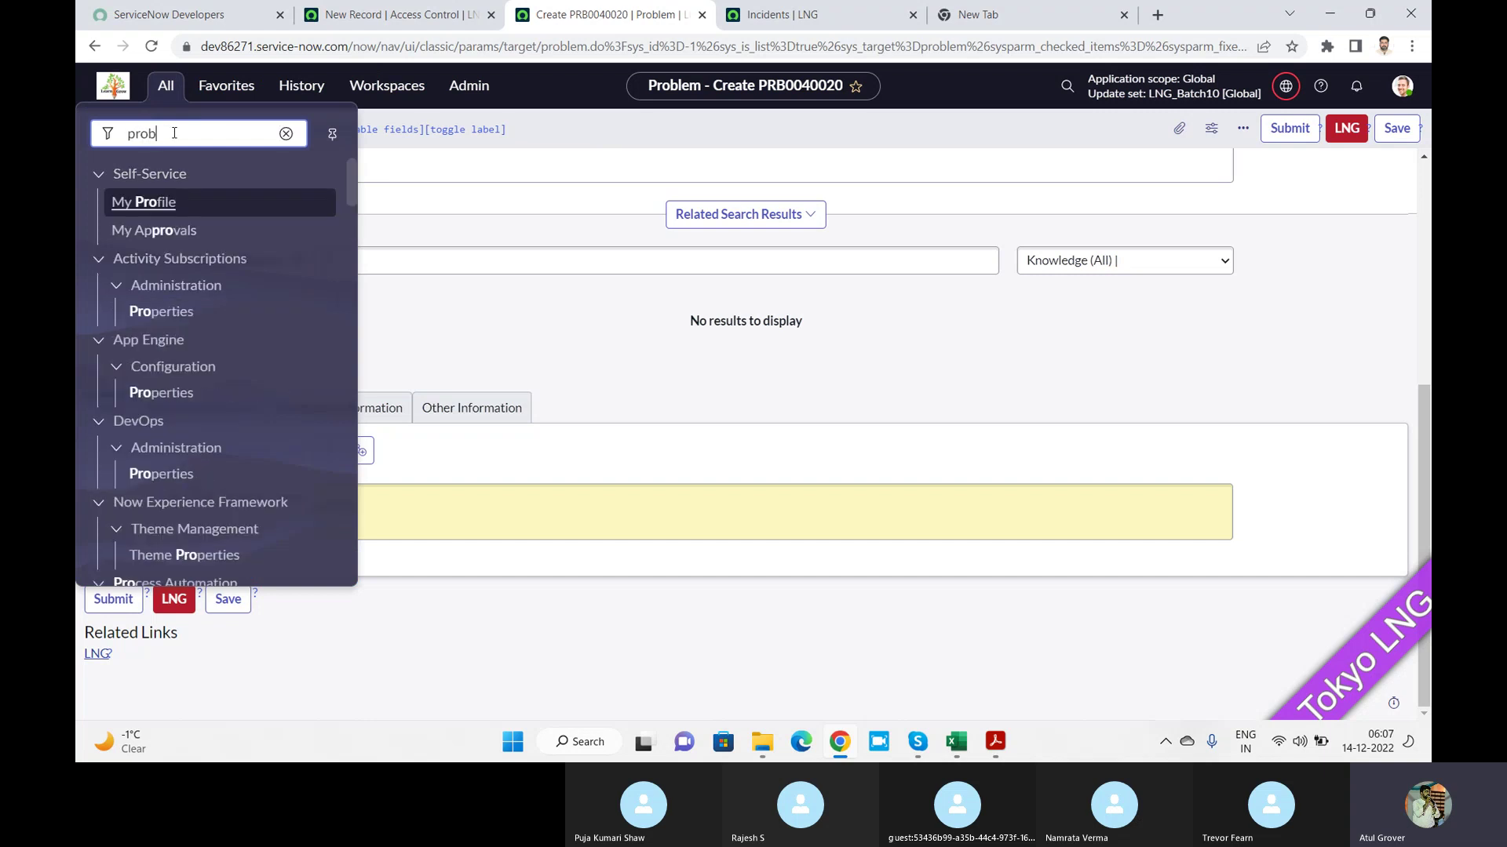
click(123, 373)
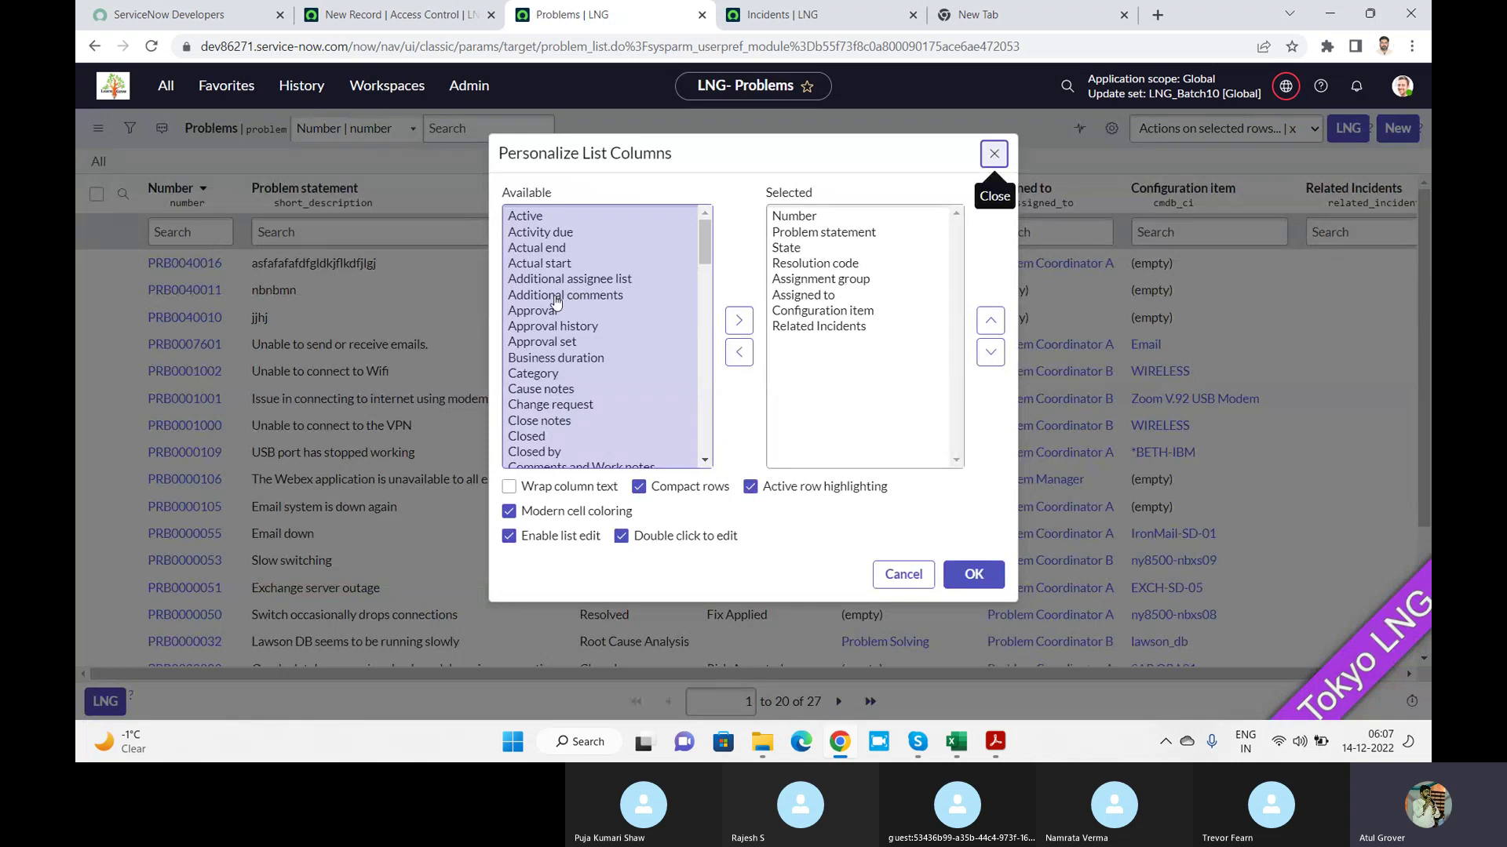
Select the available columns from Additional comments through Cause notes in the Problem list's column personalization
click(556, 296)
key(shift+Down)
key(shift+Down)
key(shift+Down)
key(shift+Down)
key(shift+Down)
key(shift+Down)
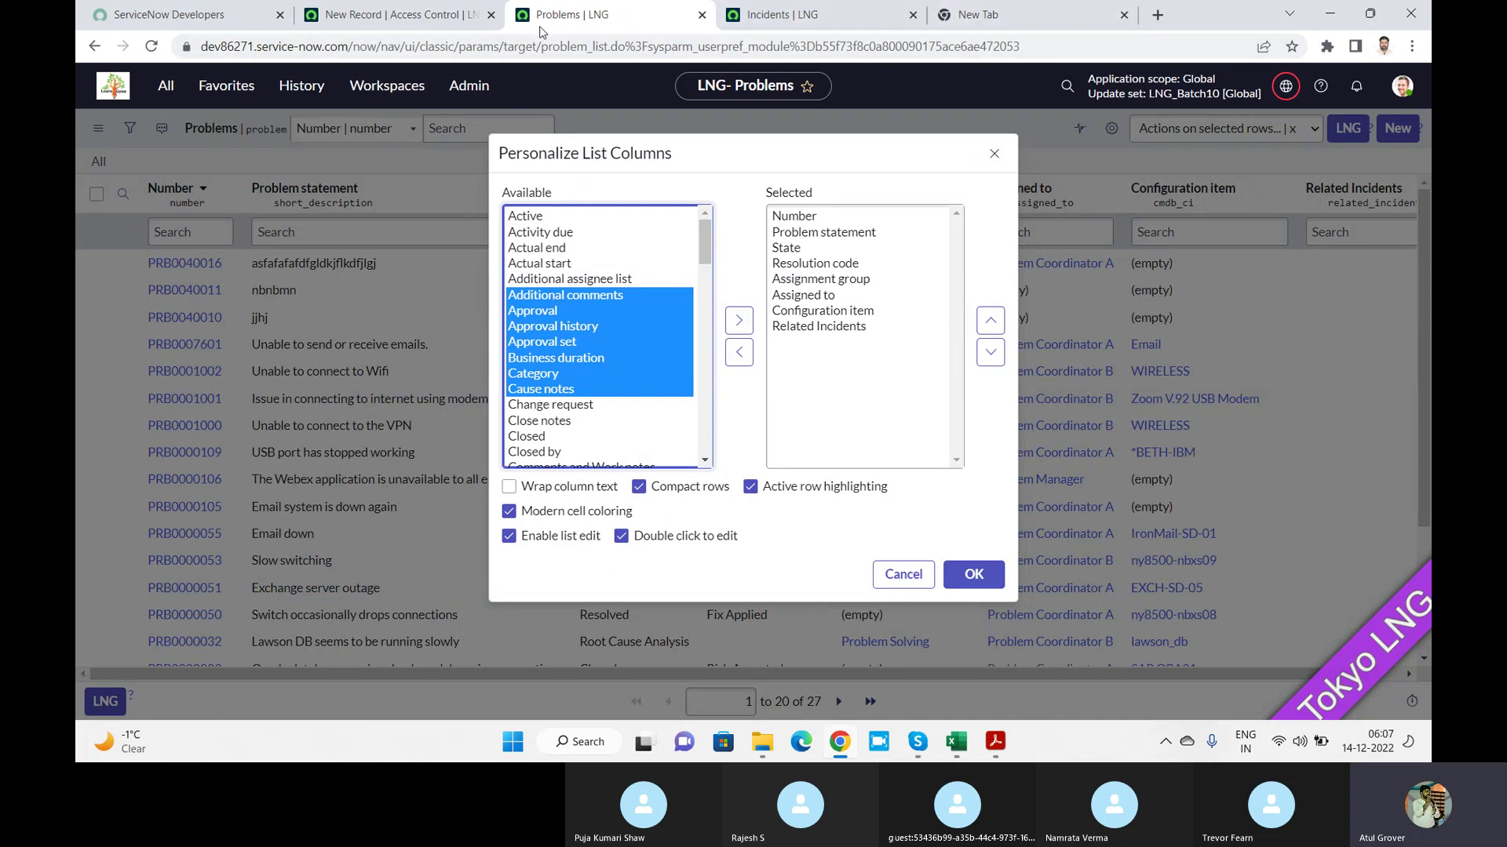
Check the Operation choices on the new access control, and cancel the Problem list's column personalization
click(393, 14)
click(429, 210)
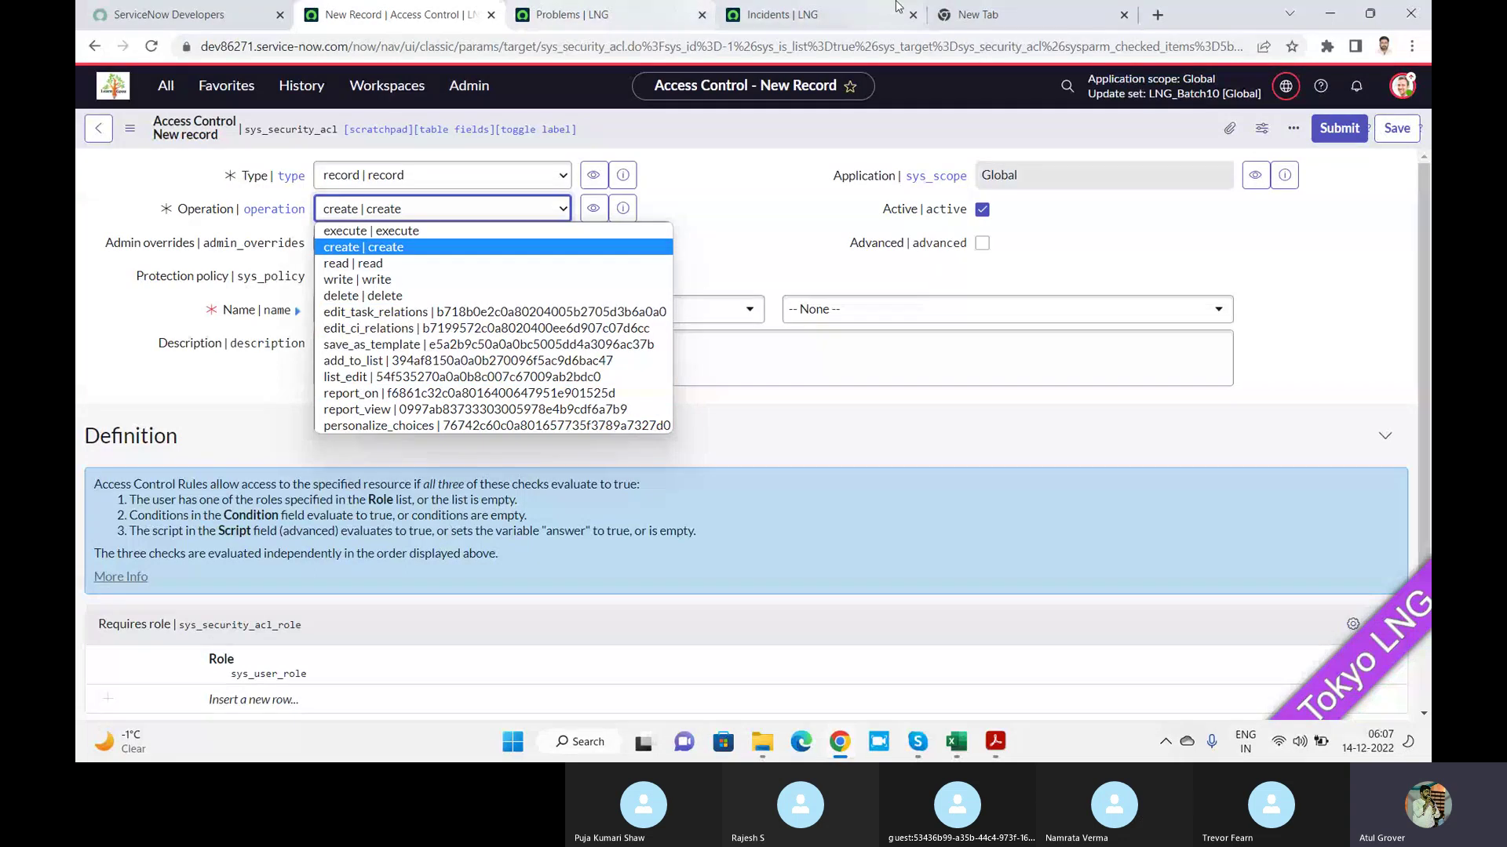
click(631, 17)
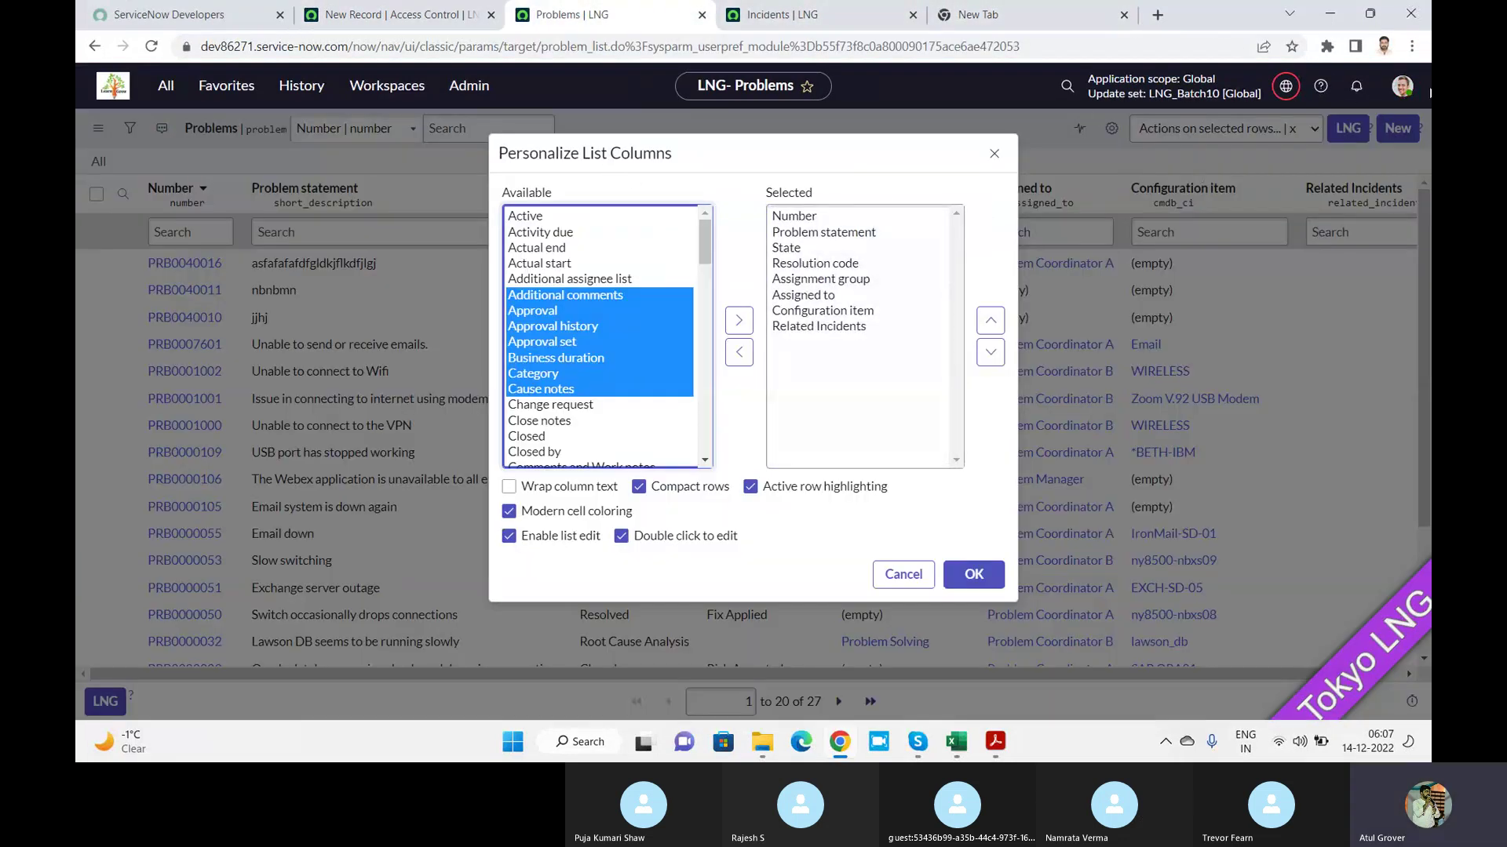
click(1402, 93)
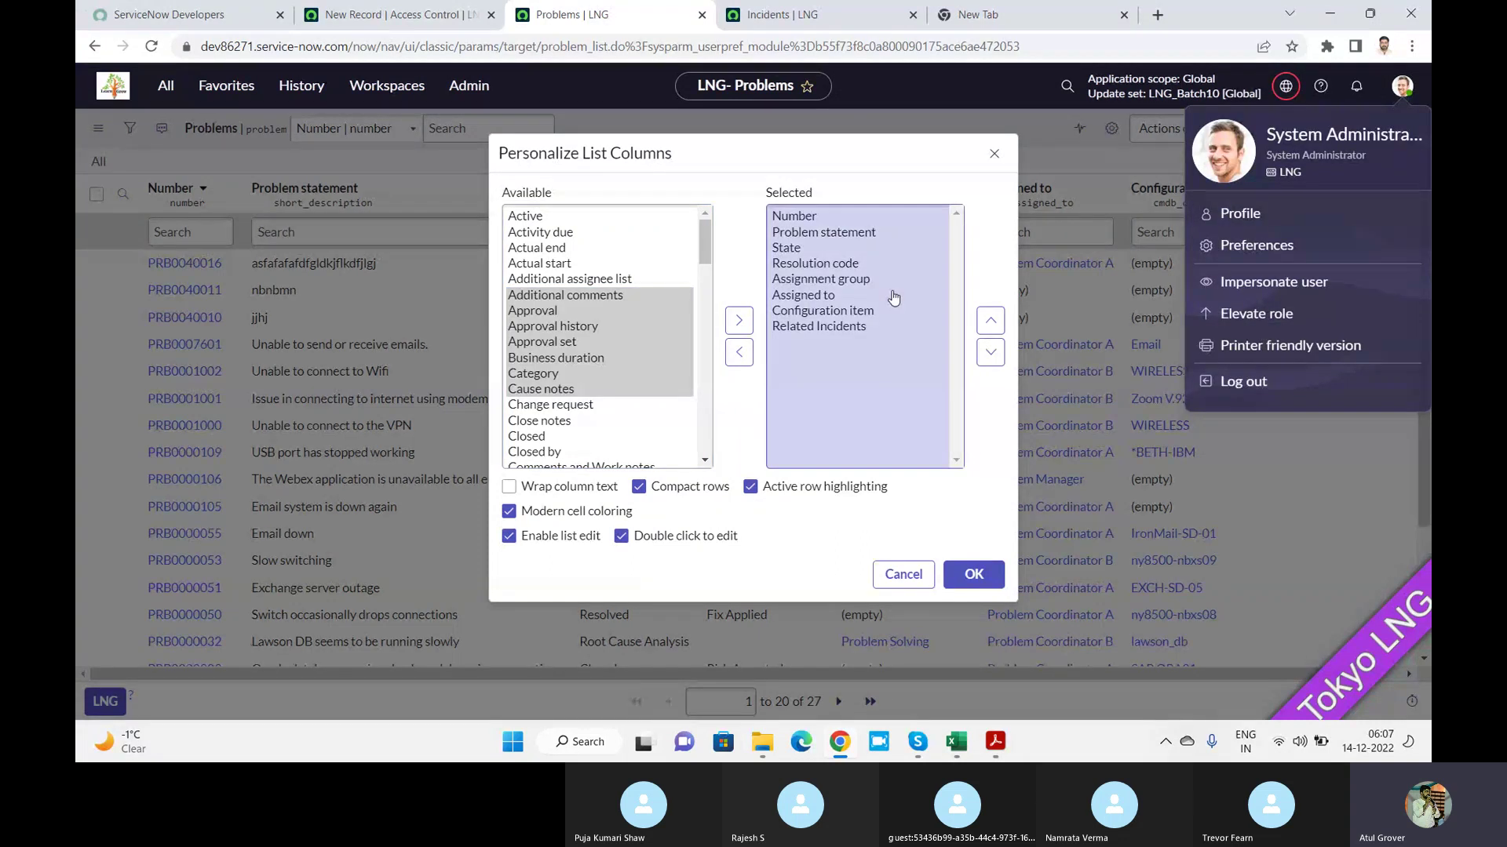
click(894, 577)
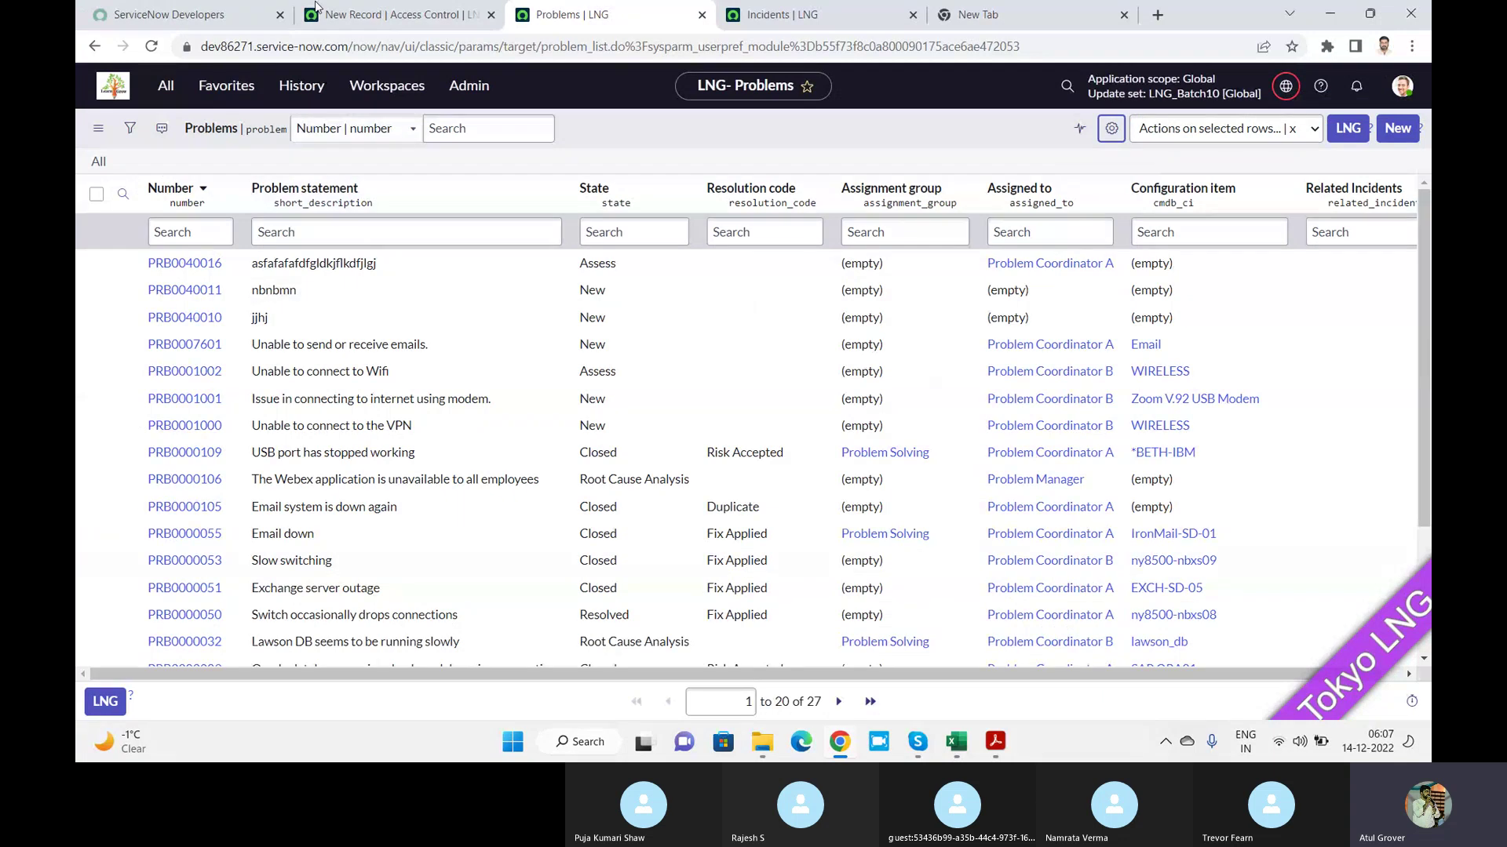
Set the new access control's operation to create and its table to Problem [problem]
click(381, 14)
click(396, 211)
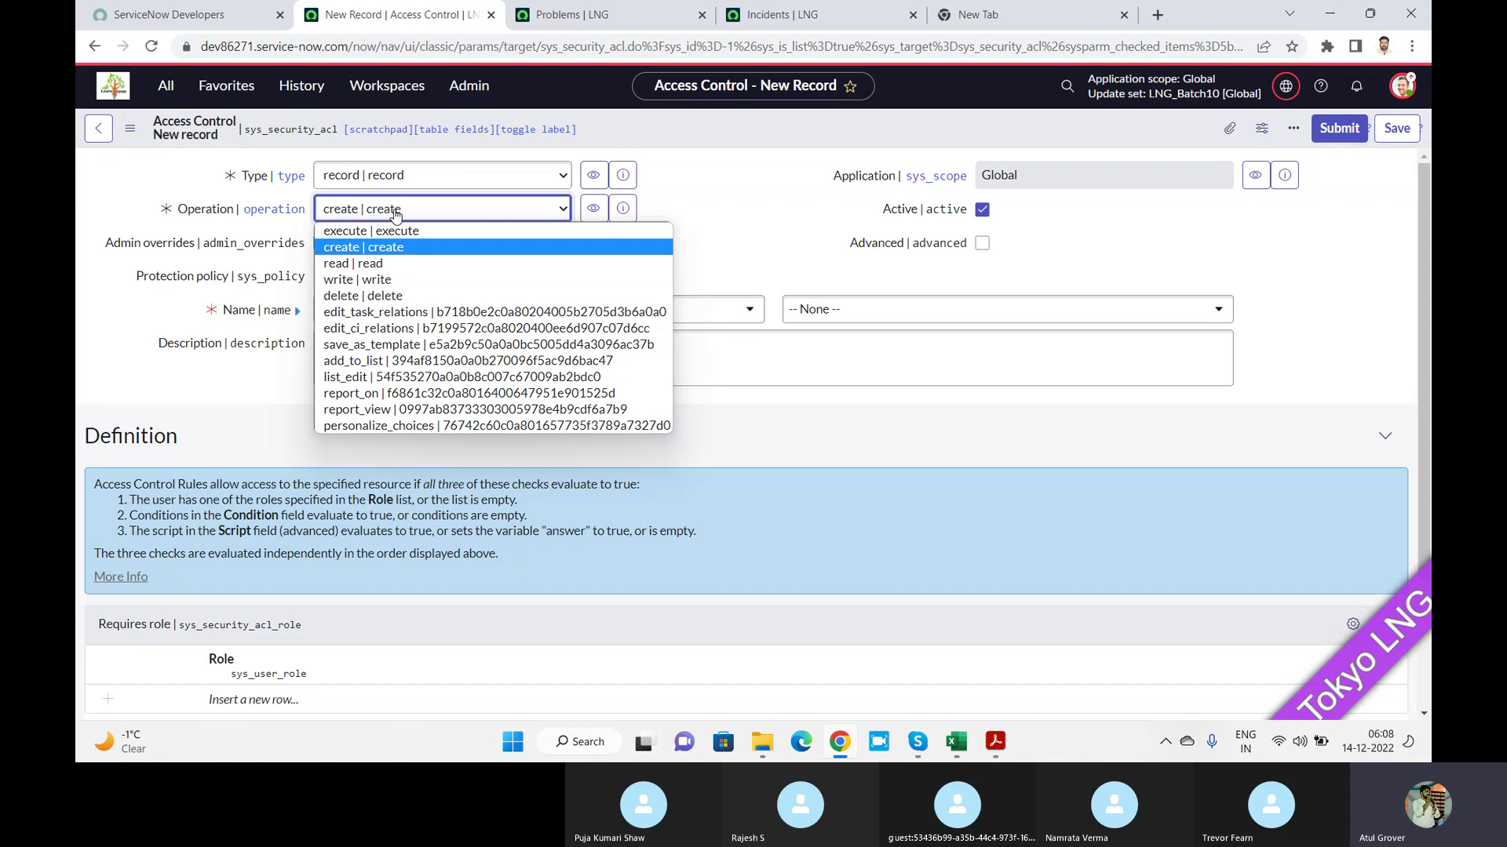
click(393, 247)
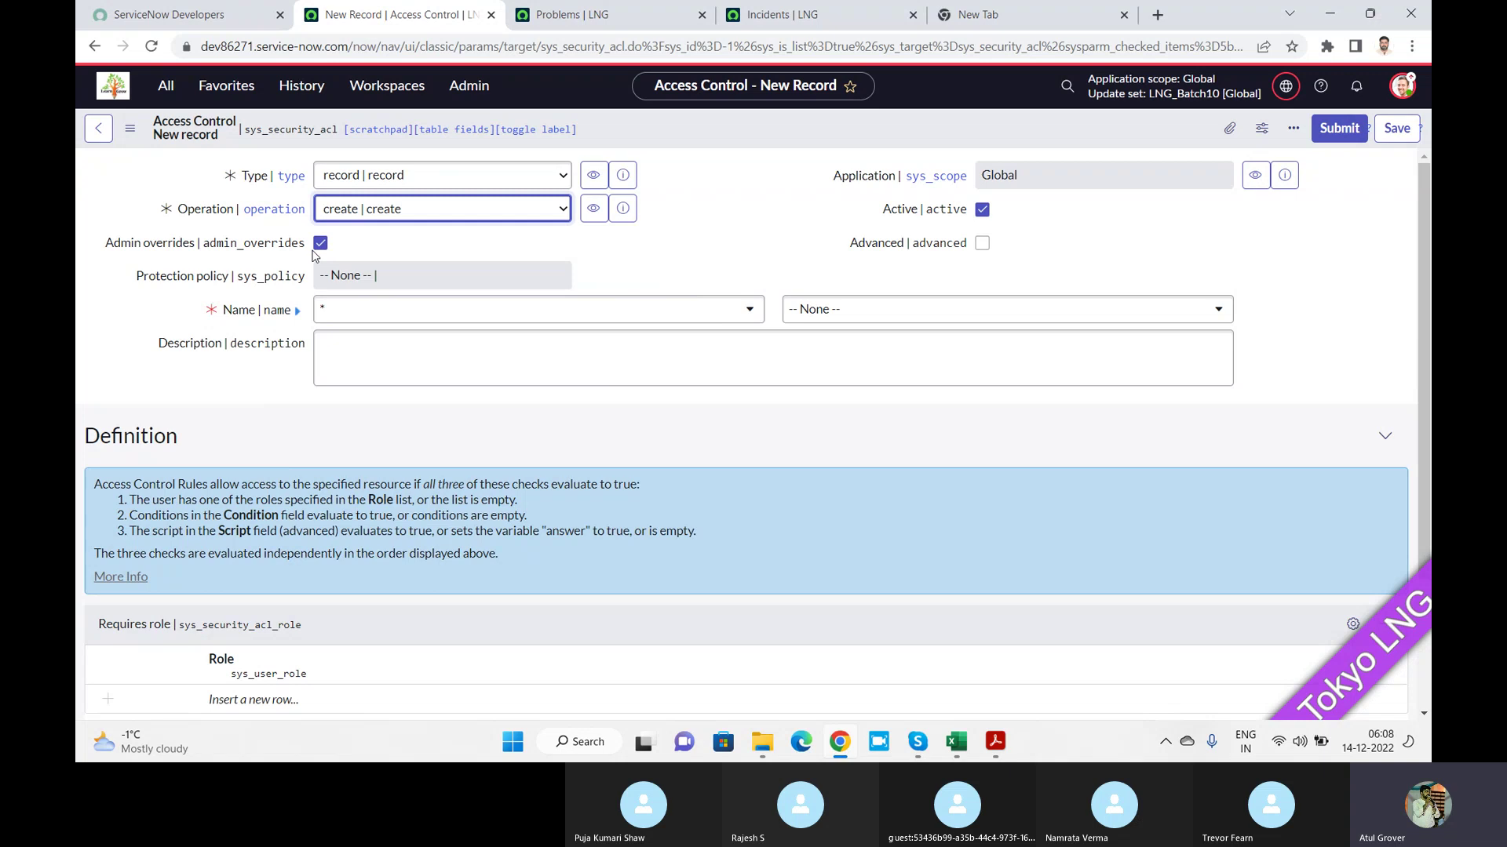
click(417, 323)
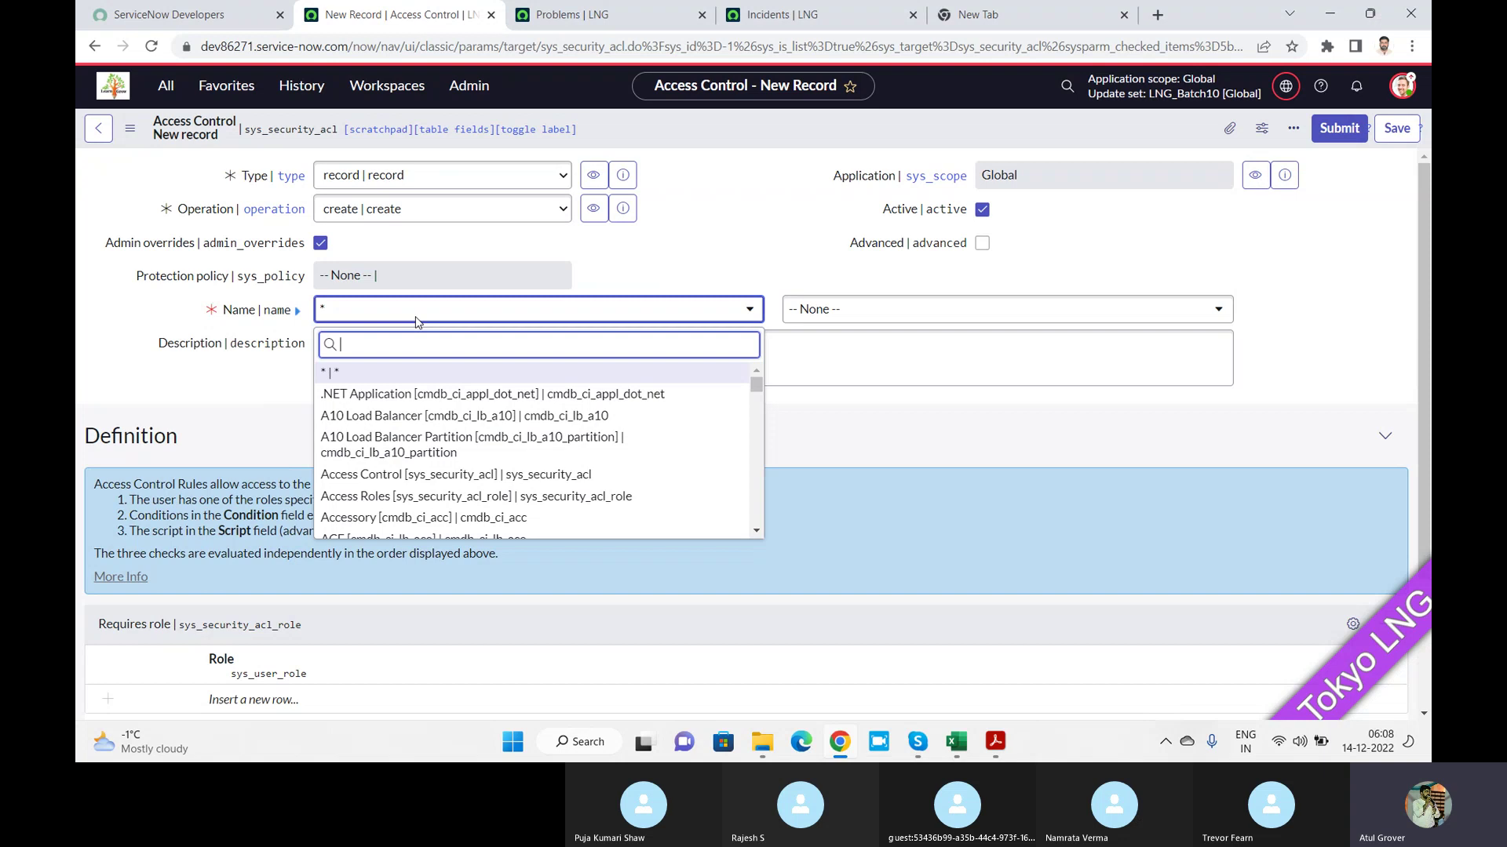
text(pro)
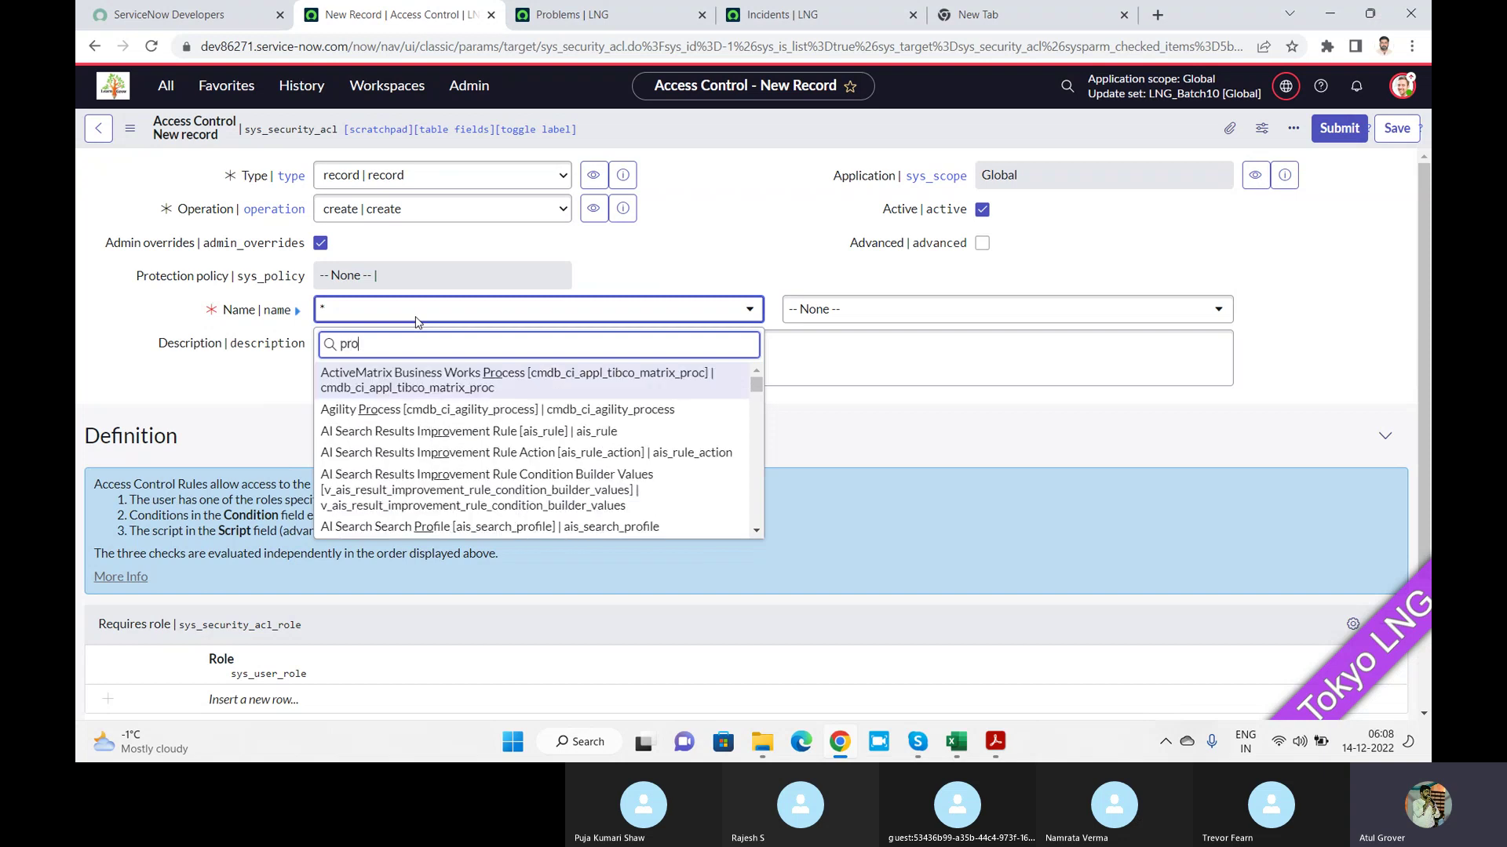
text(ble)
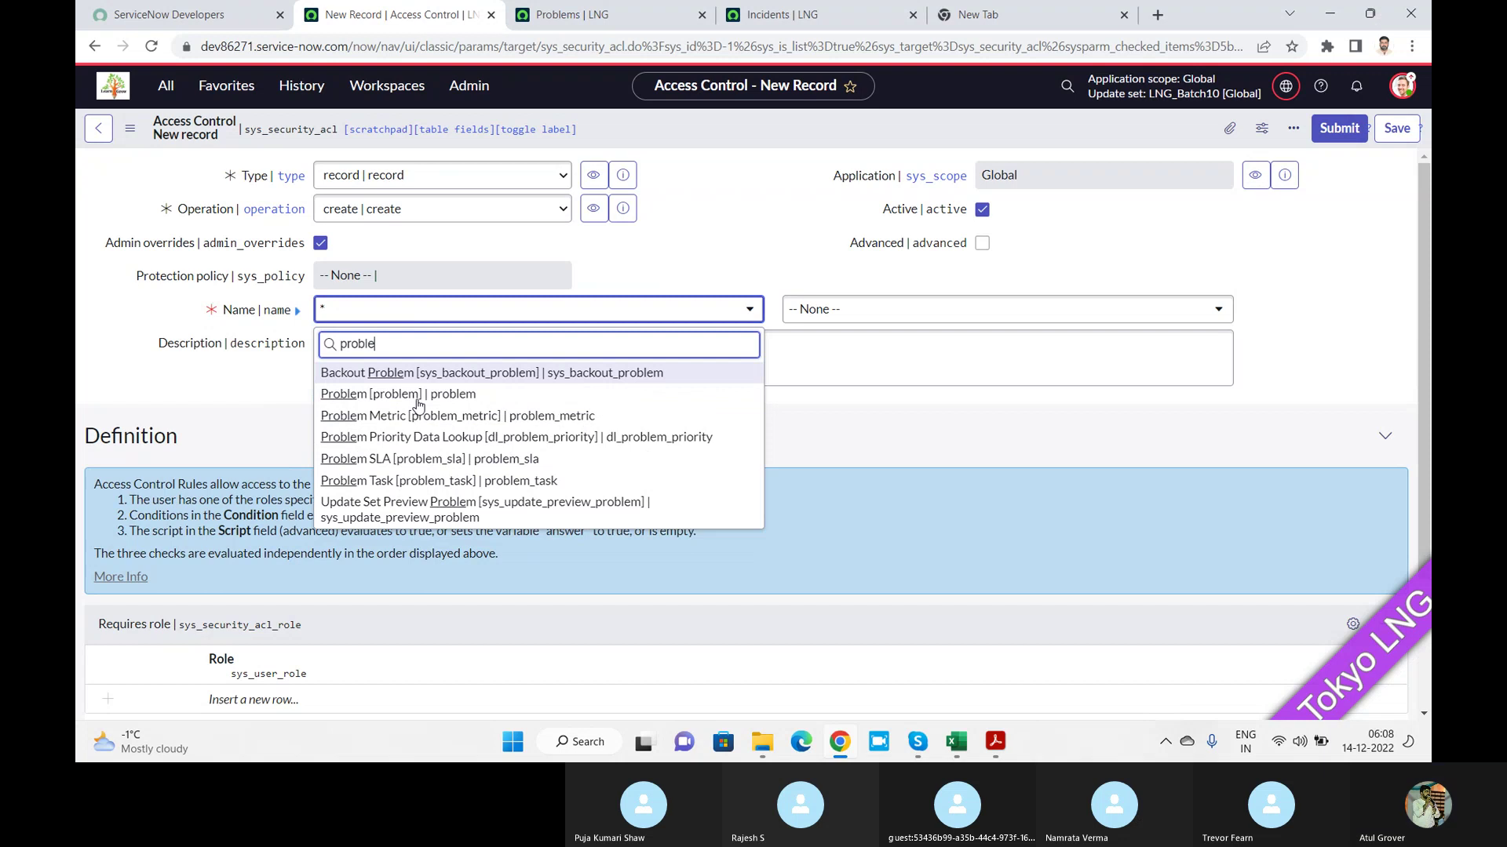
click(417, 394)
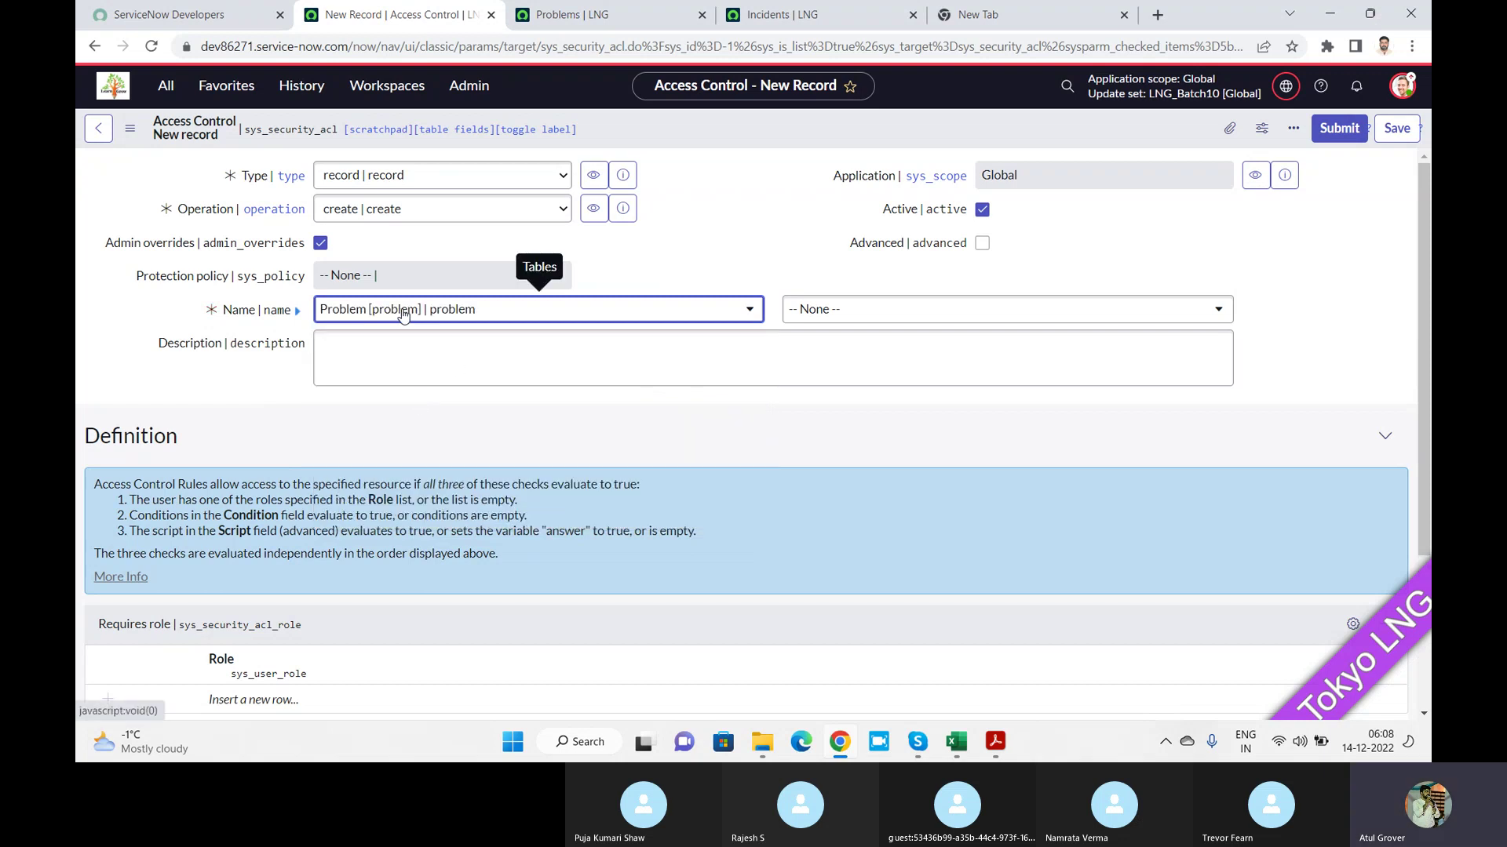
Restrict the access control to the Actual start field of the Problem table
click(874, 309)
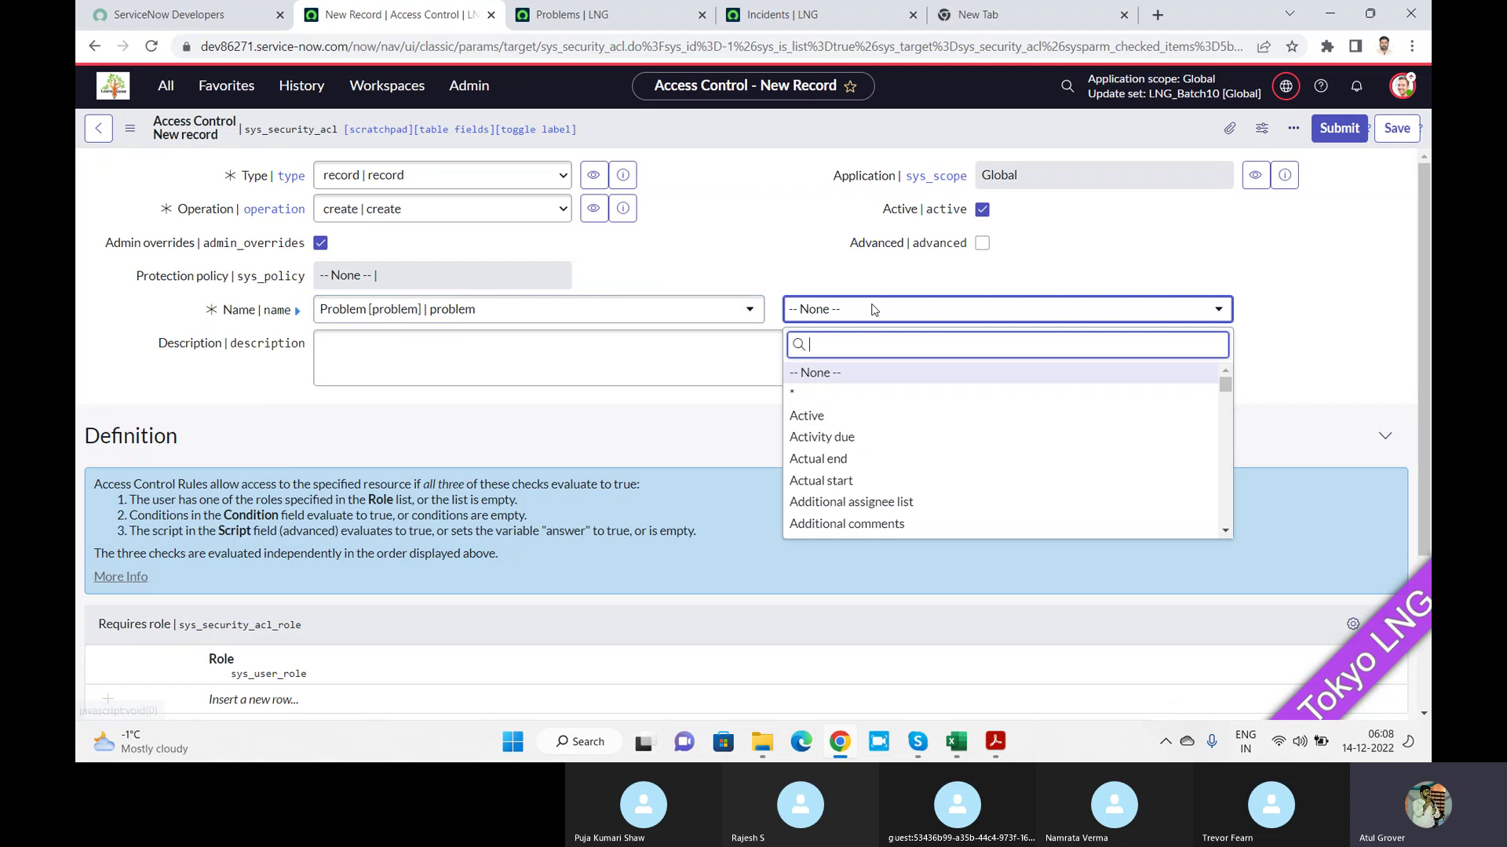
click(799, 393)
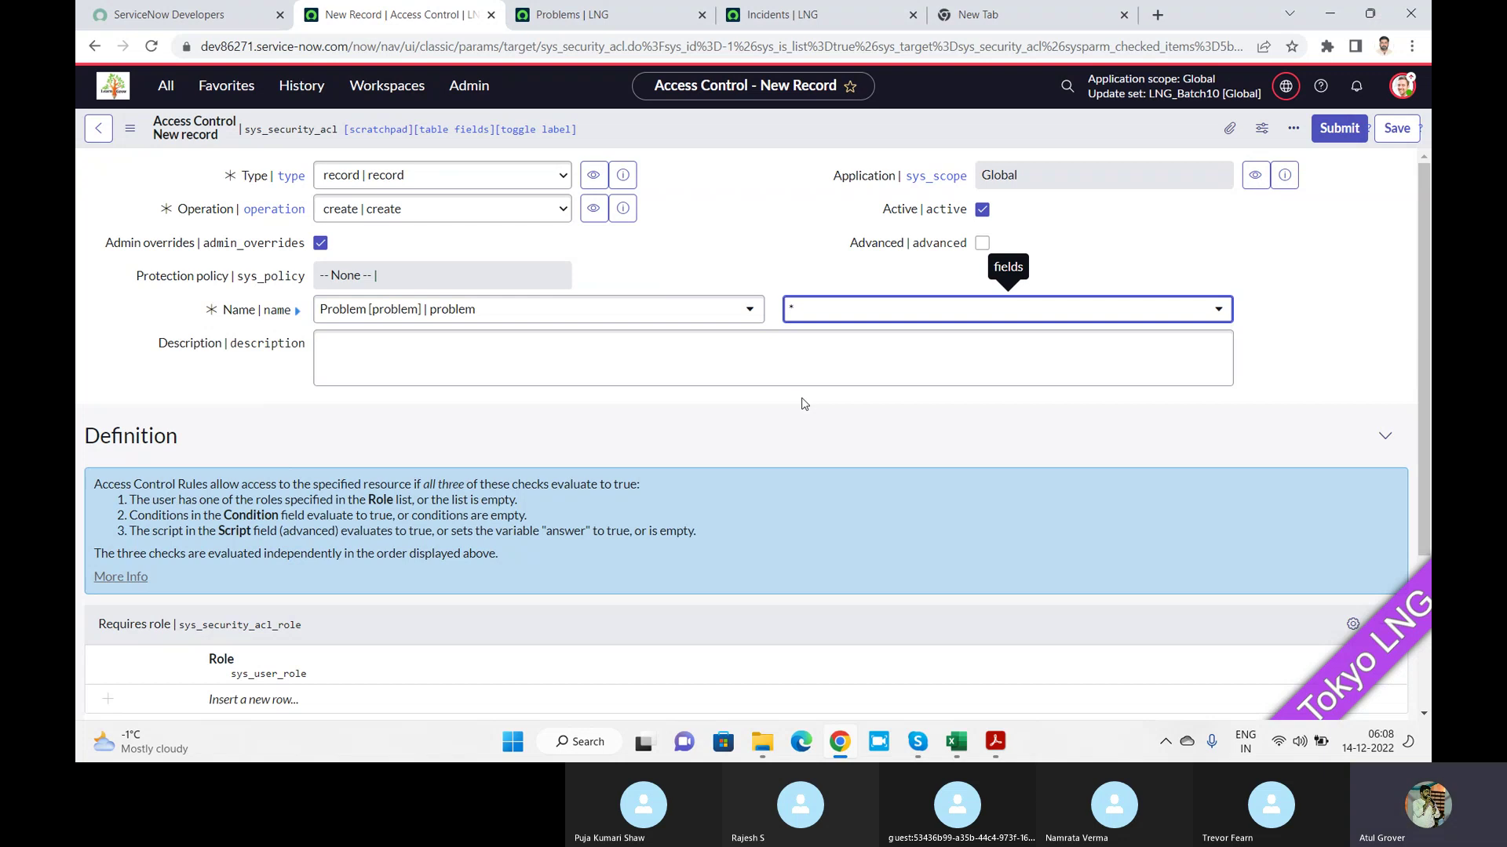
click(831, 317)
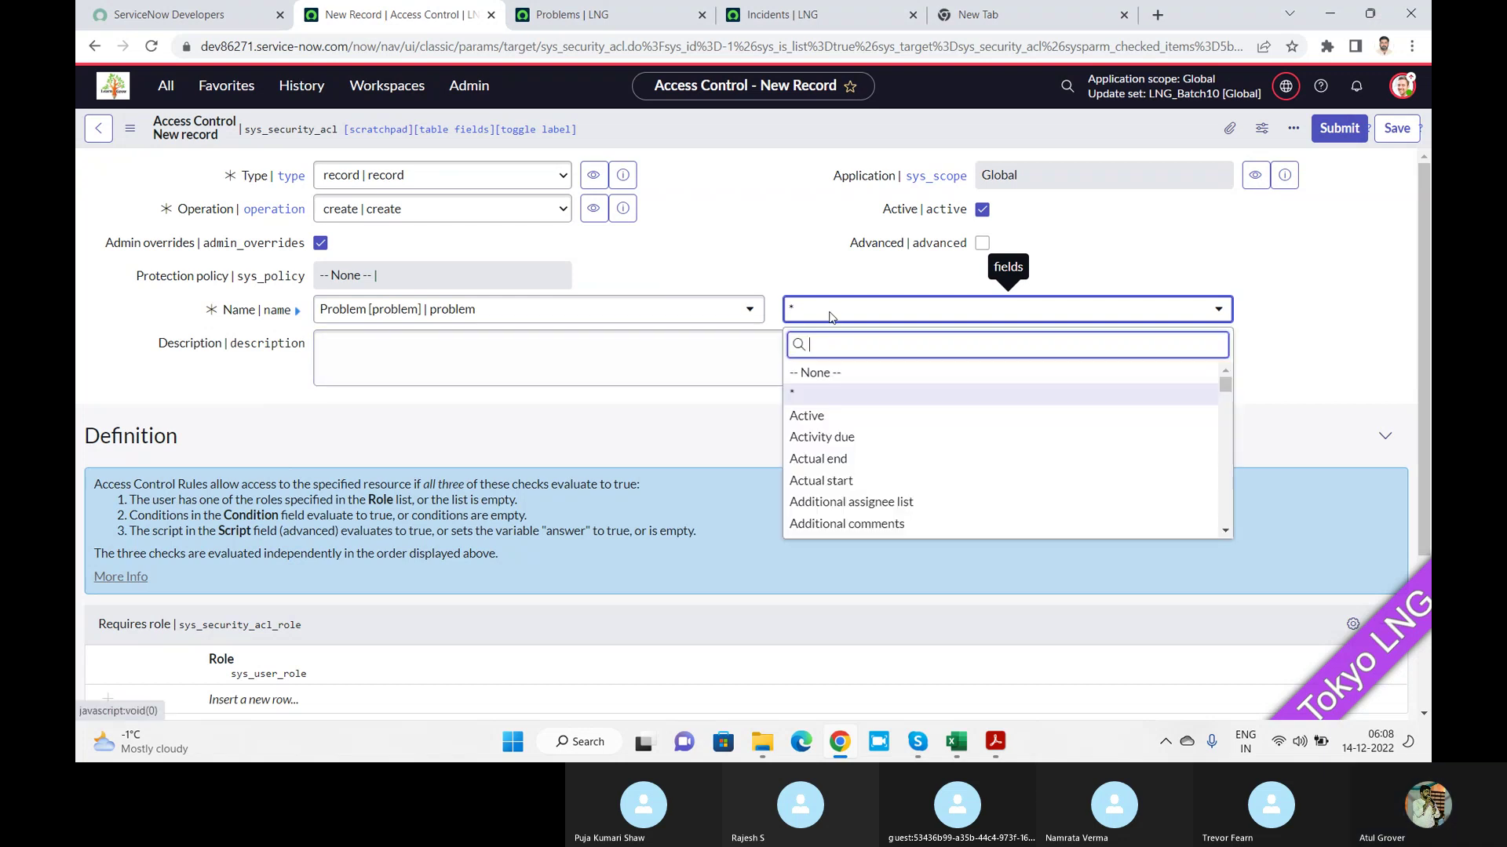
click(847, 482)
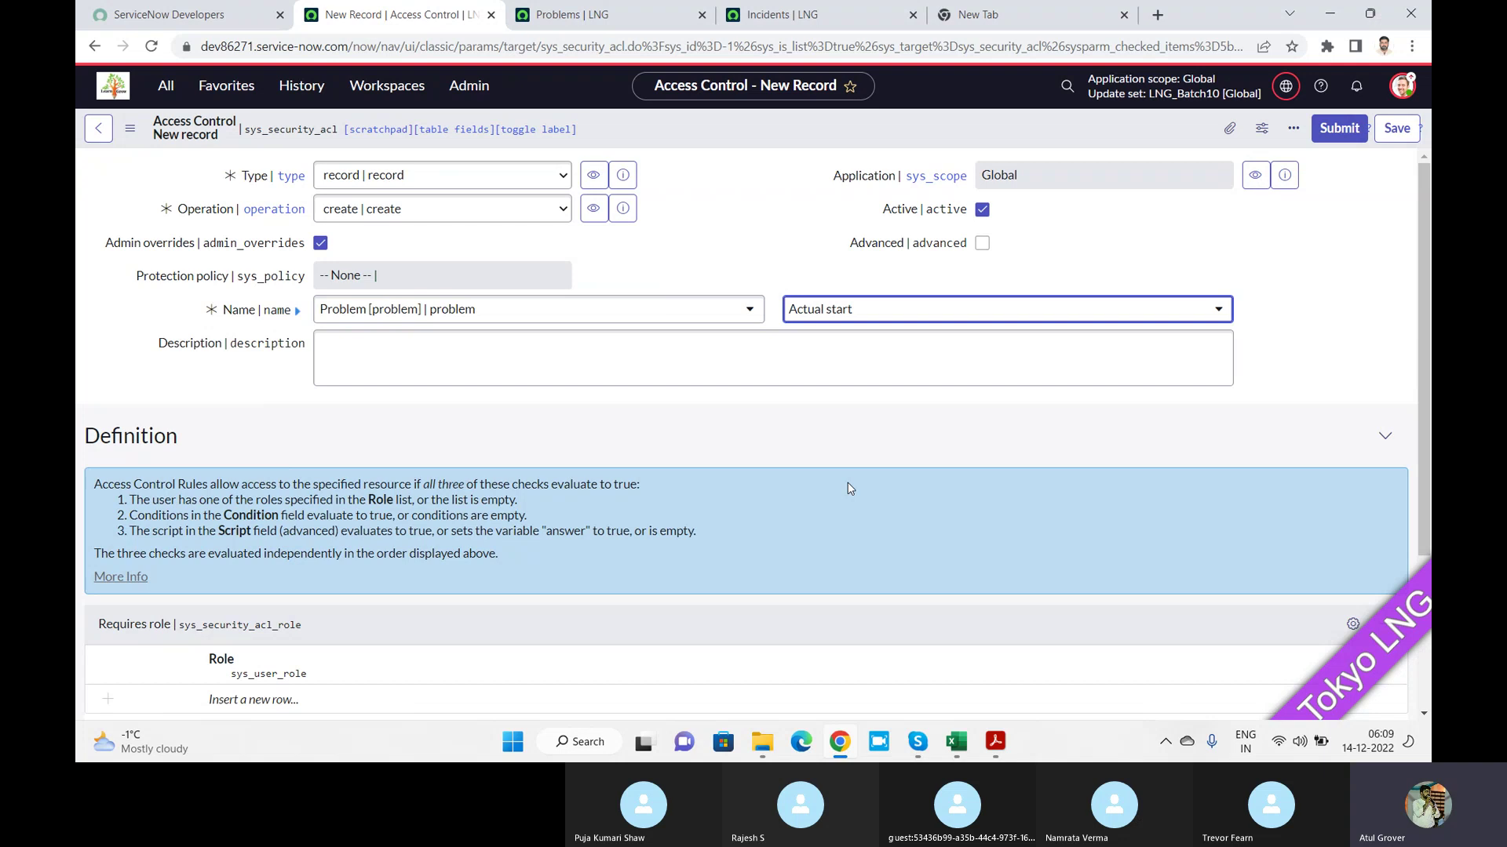
key(alt+Tab)
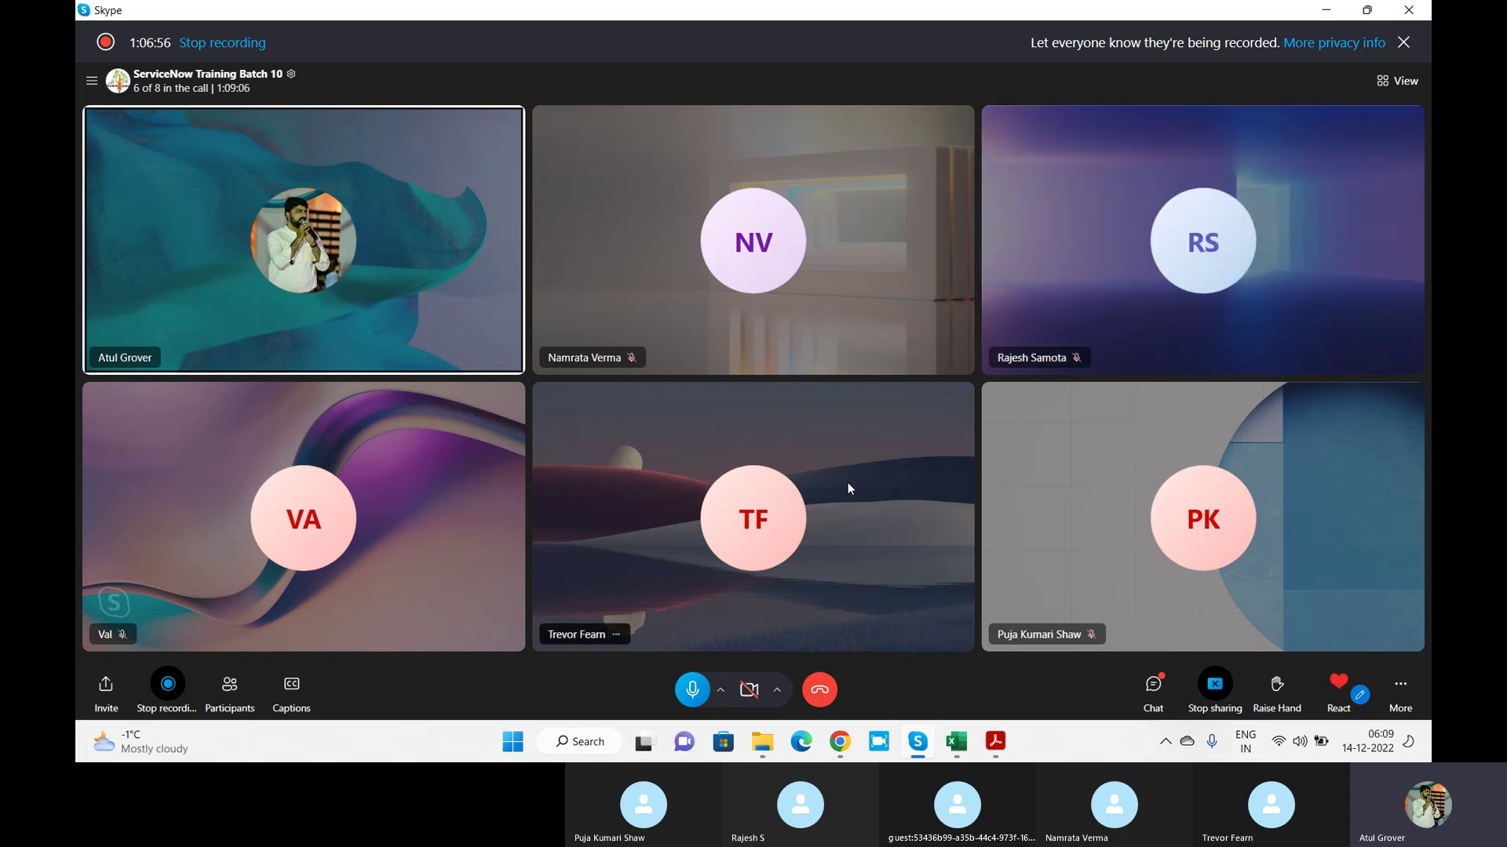
key(alt+Tab)
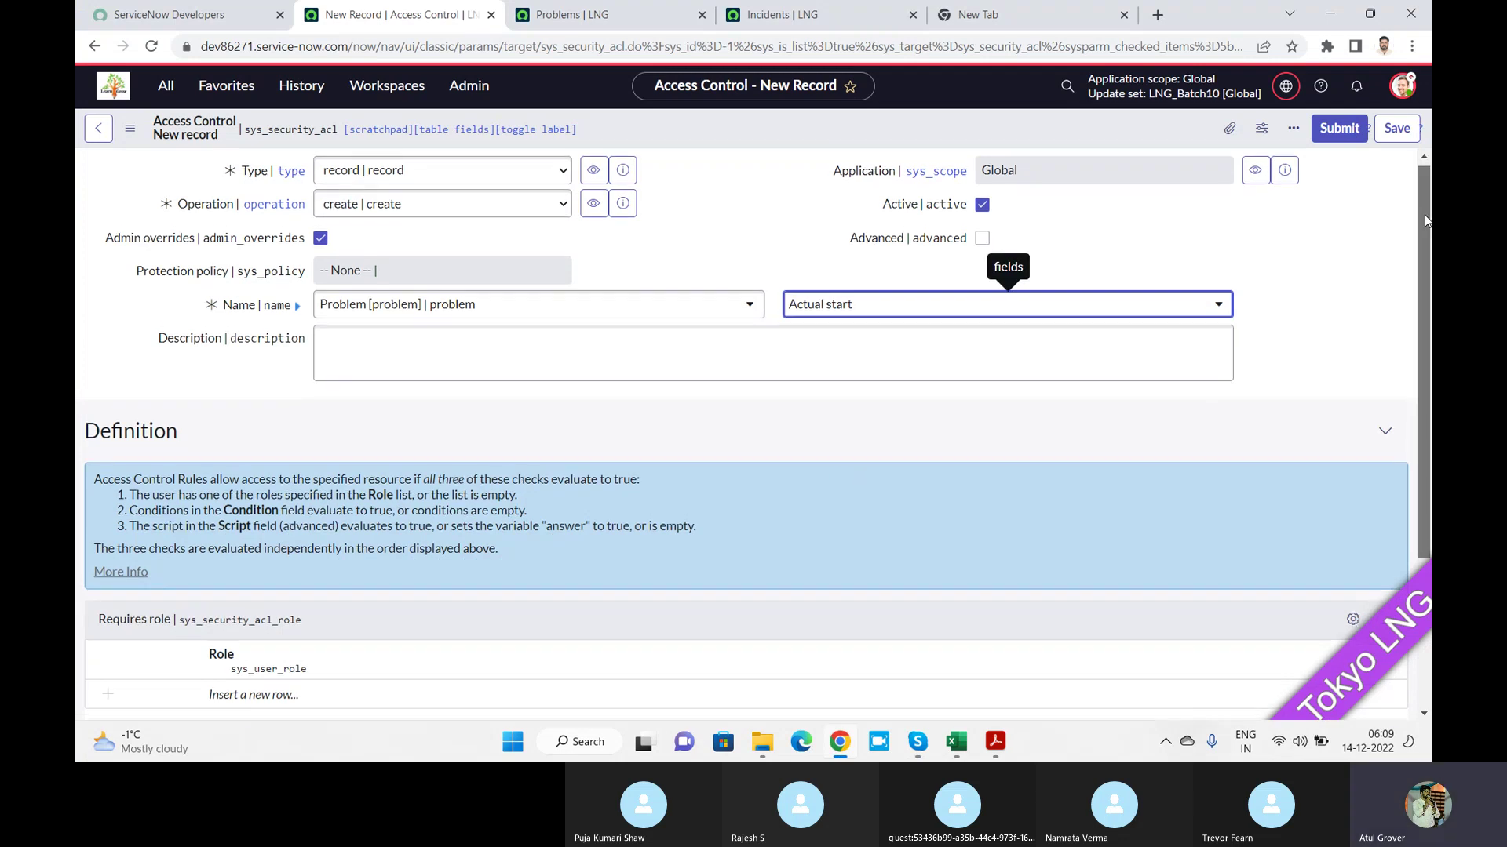
Add the itil role to the access control's required roles
drag(1424, 214, 1419, 421)
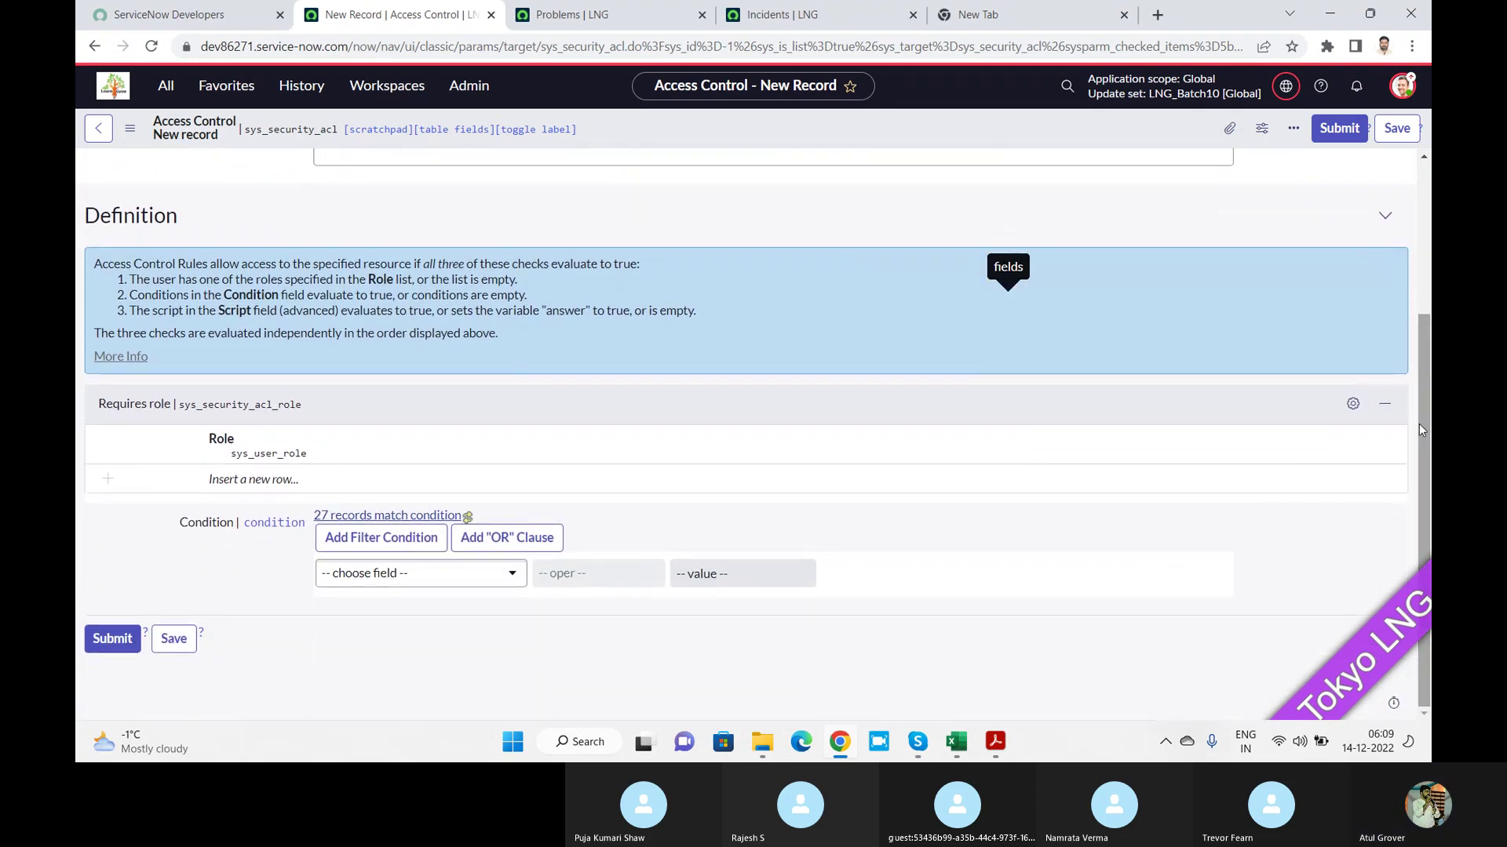
click(228, 490)
text(I)
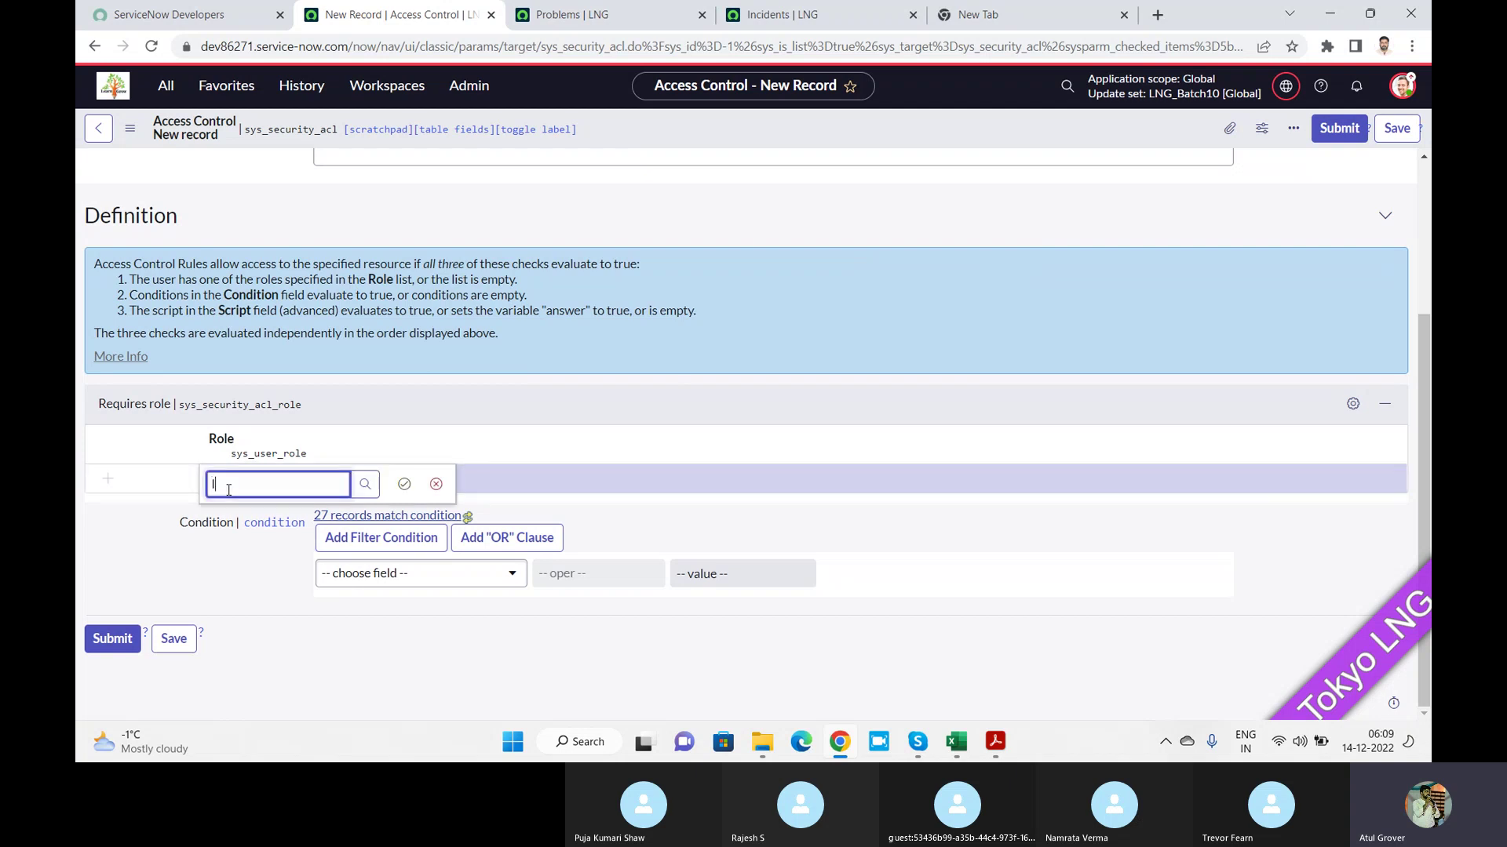
text(TIL)
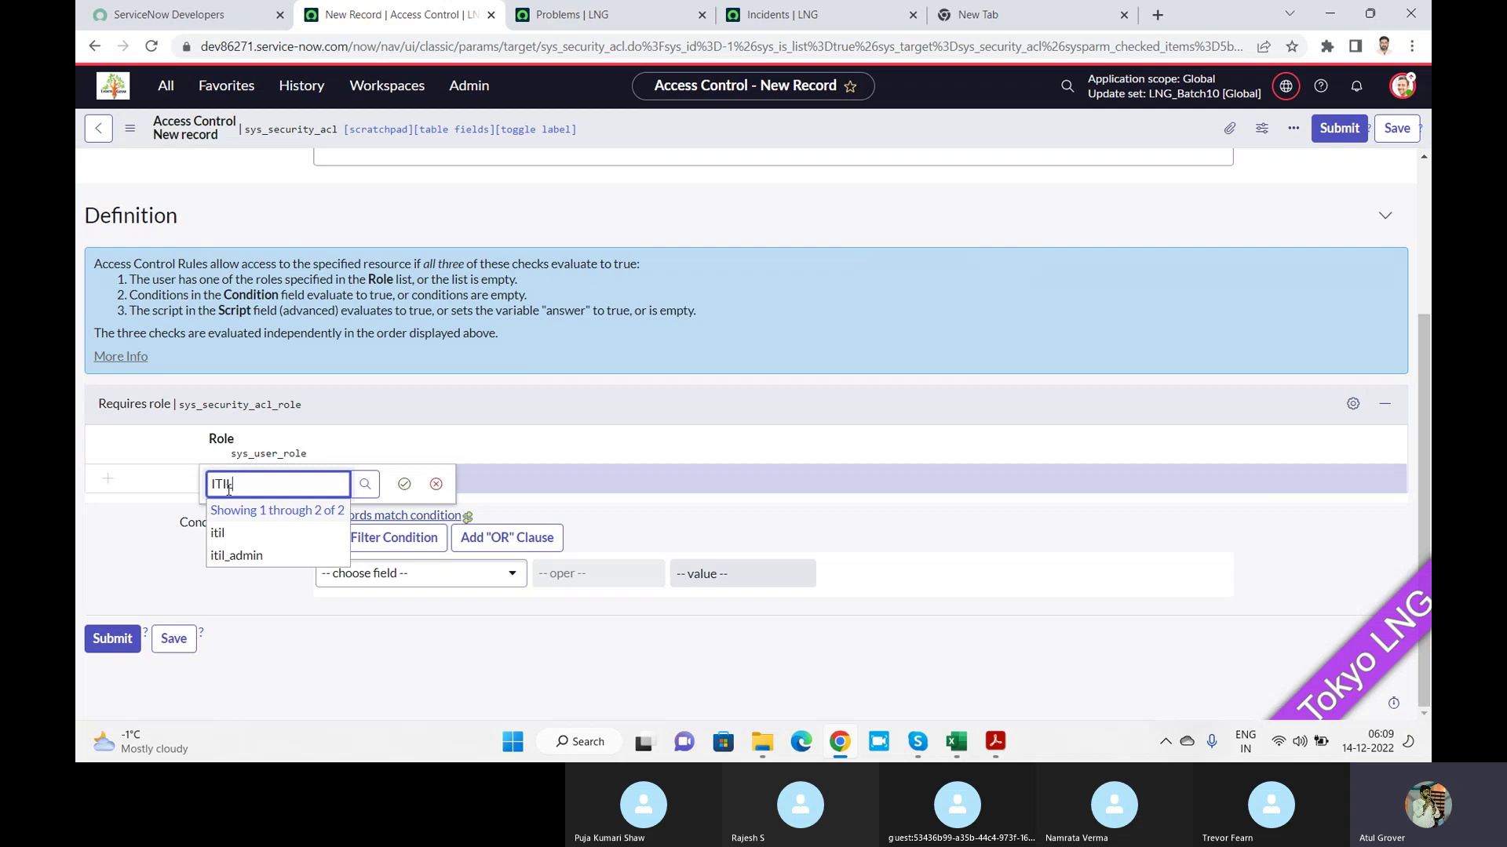
click(225, 533)
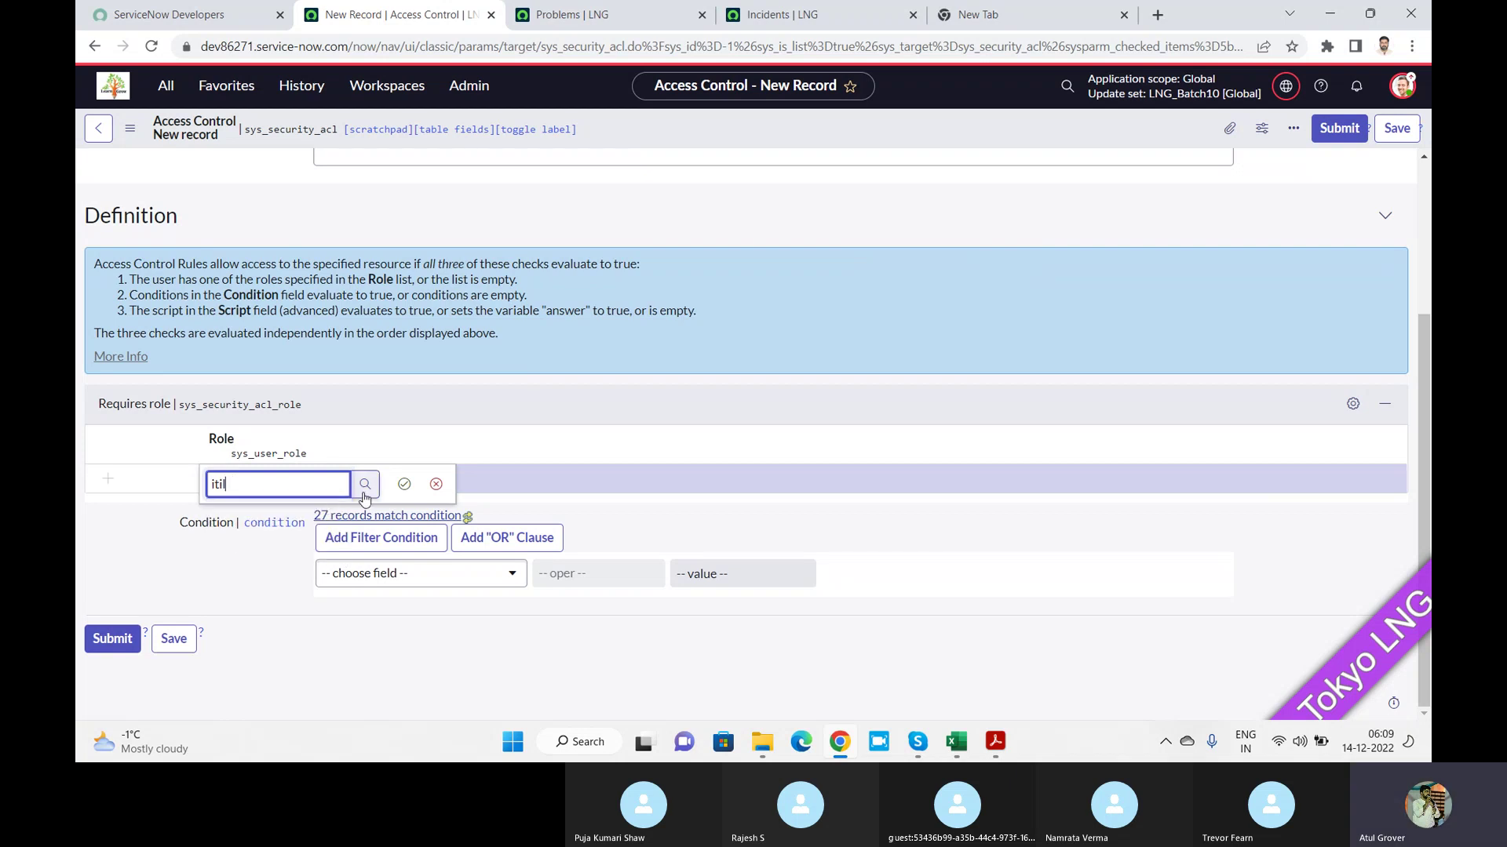
click(405, 487)
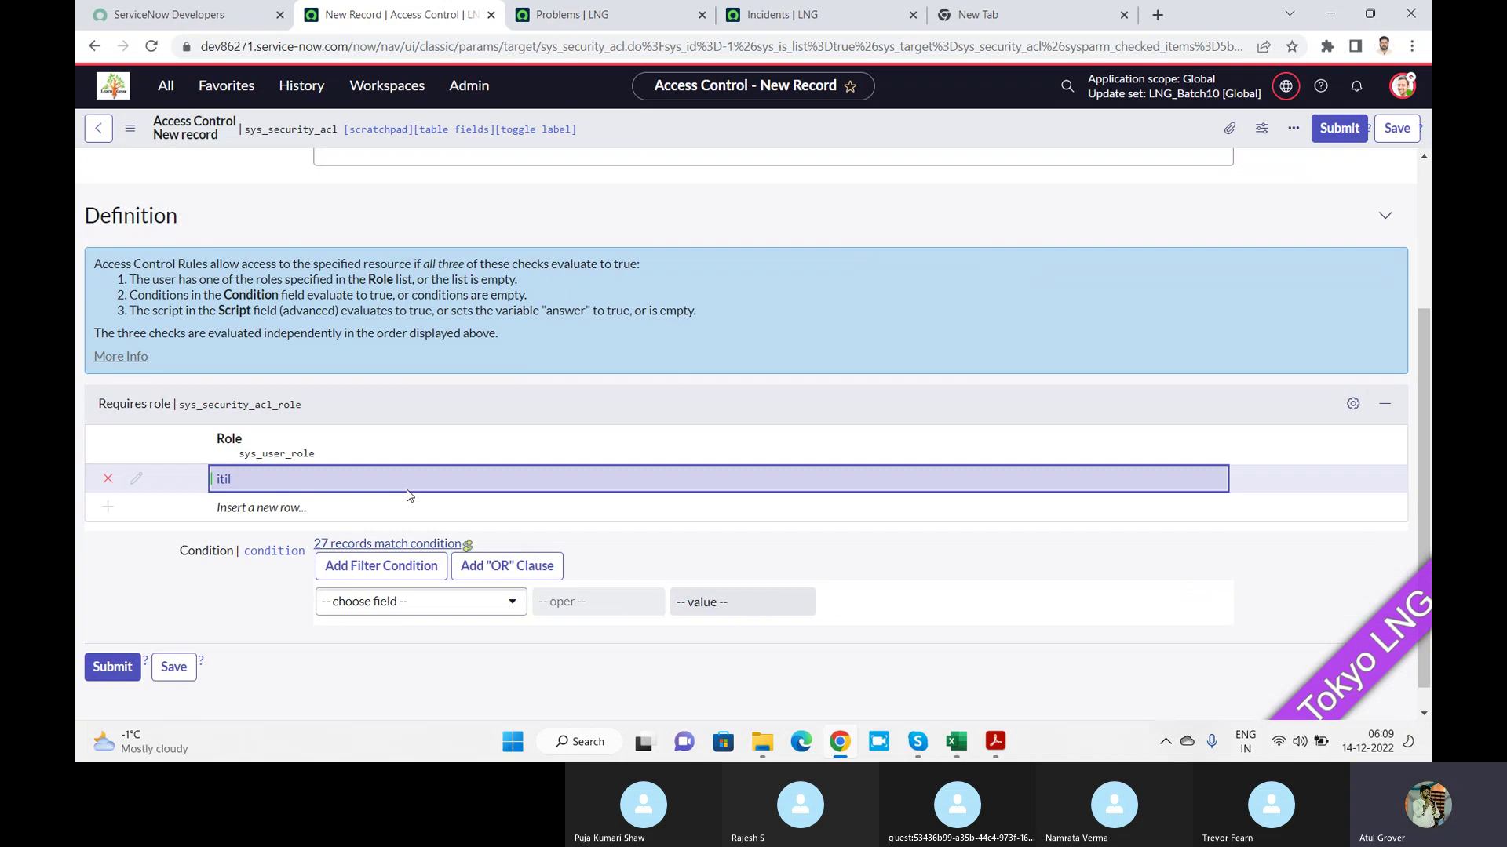
Enable the Advanced option on the access control and place the cursor in its empty Script field
drag(1424, 430, 1422, 264)
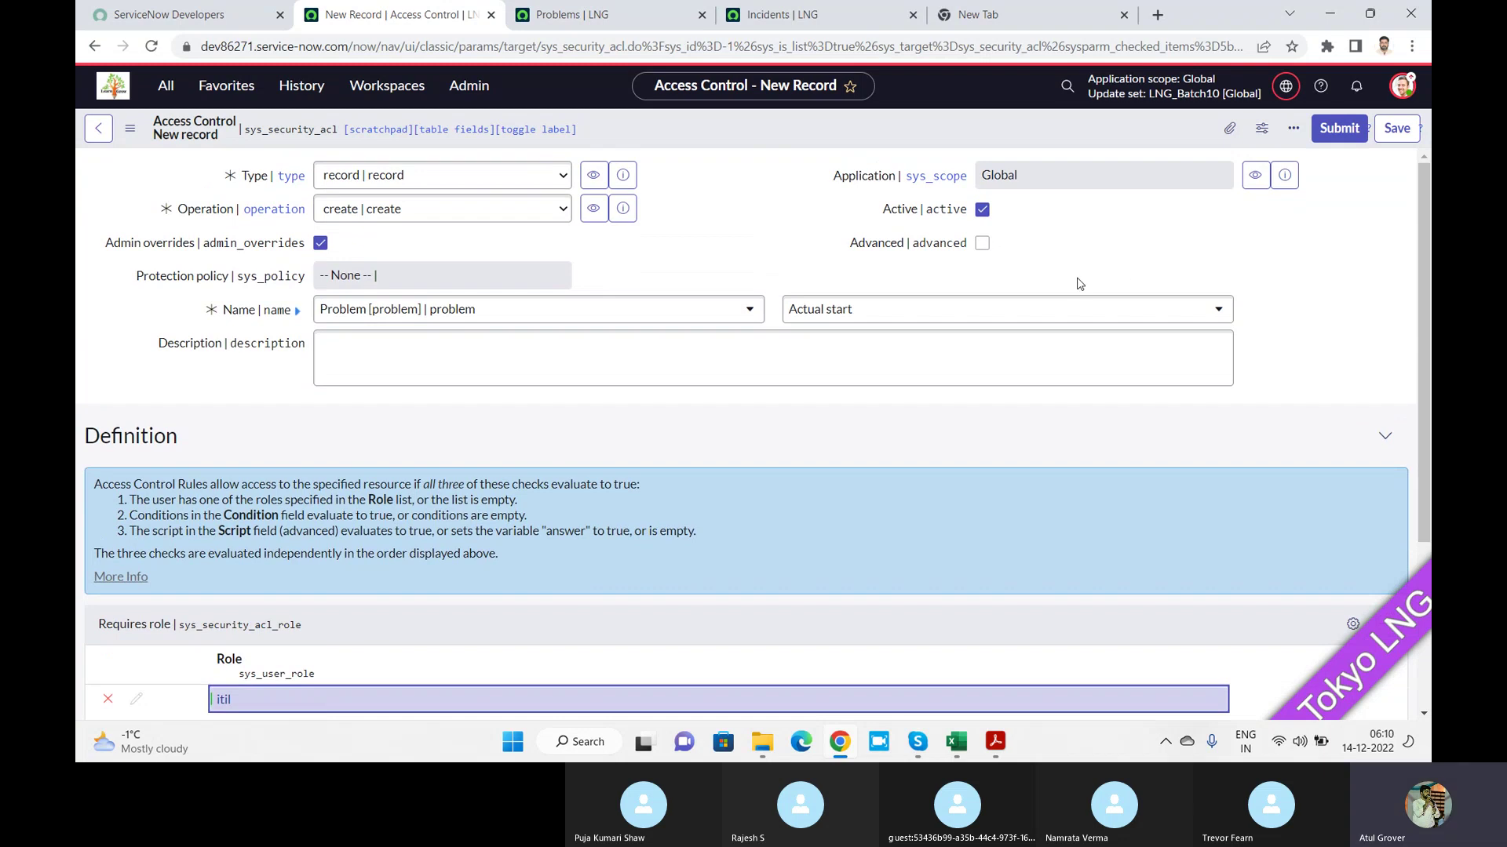
click(982, 244)
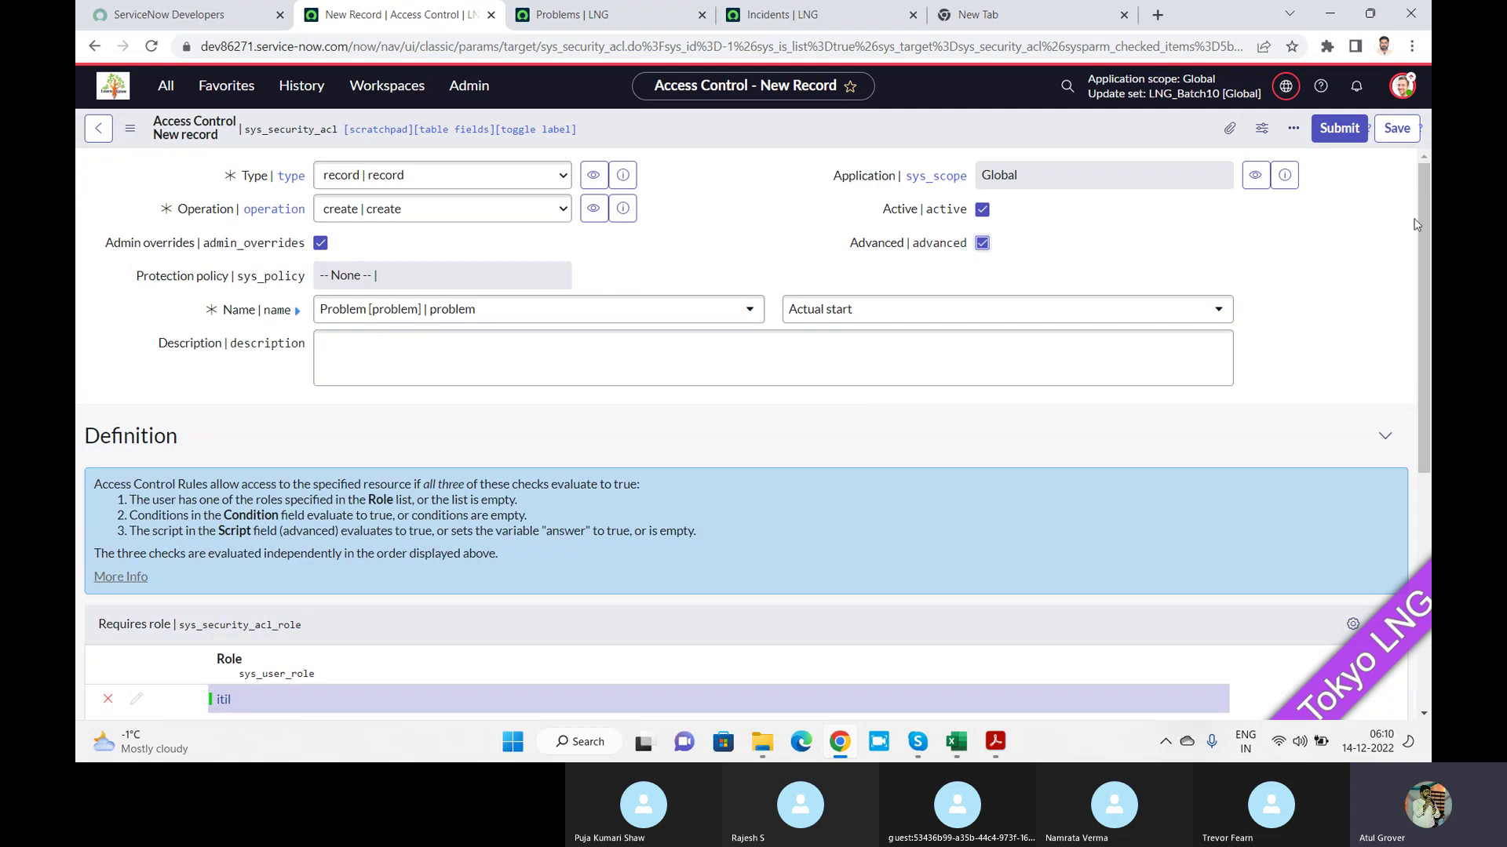
drag(1419, 252, 1415, 468)
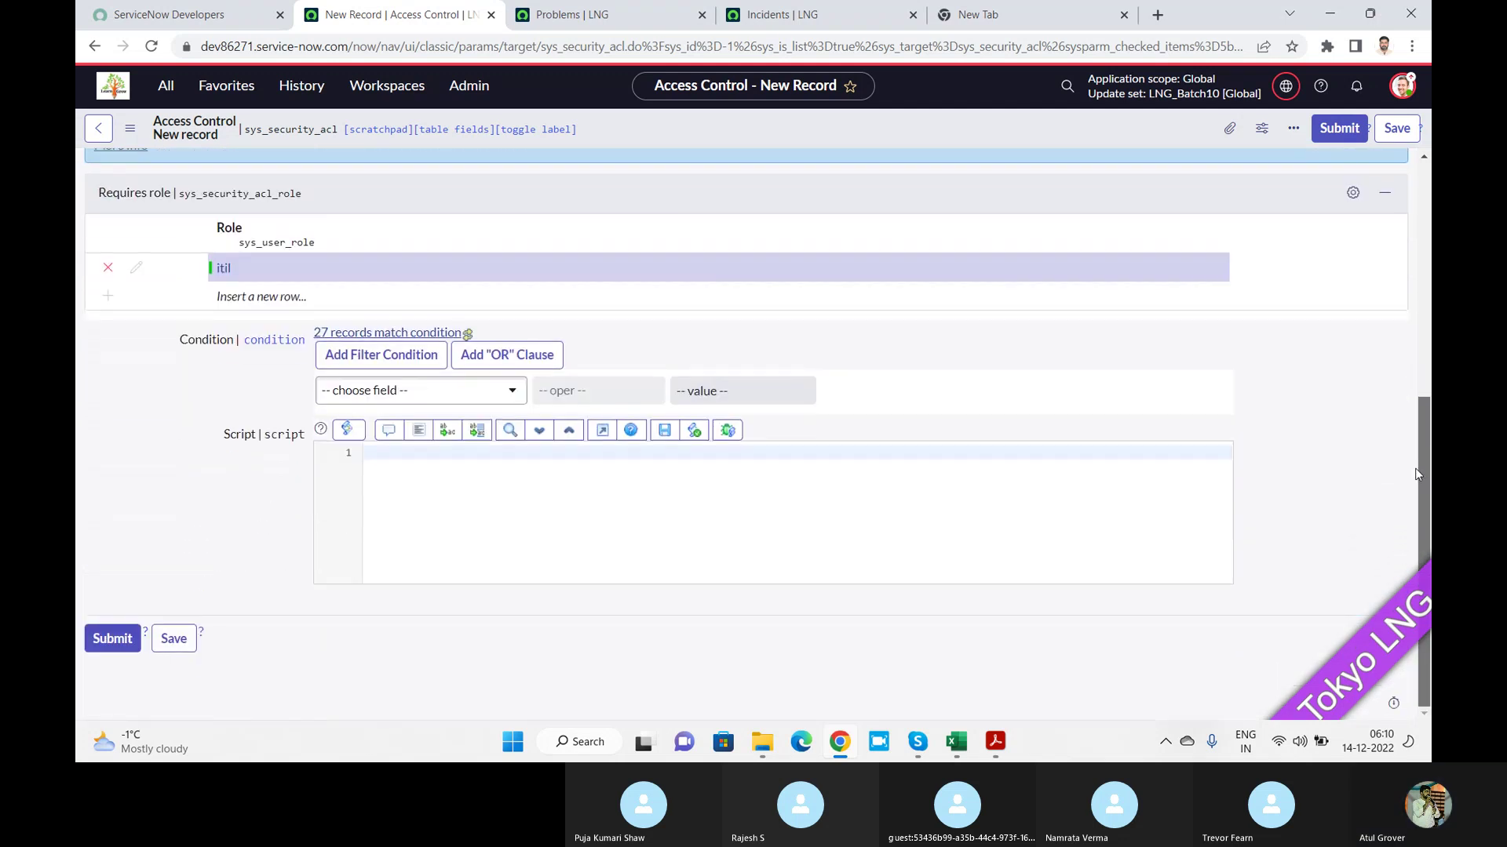
click(415, 486)
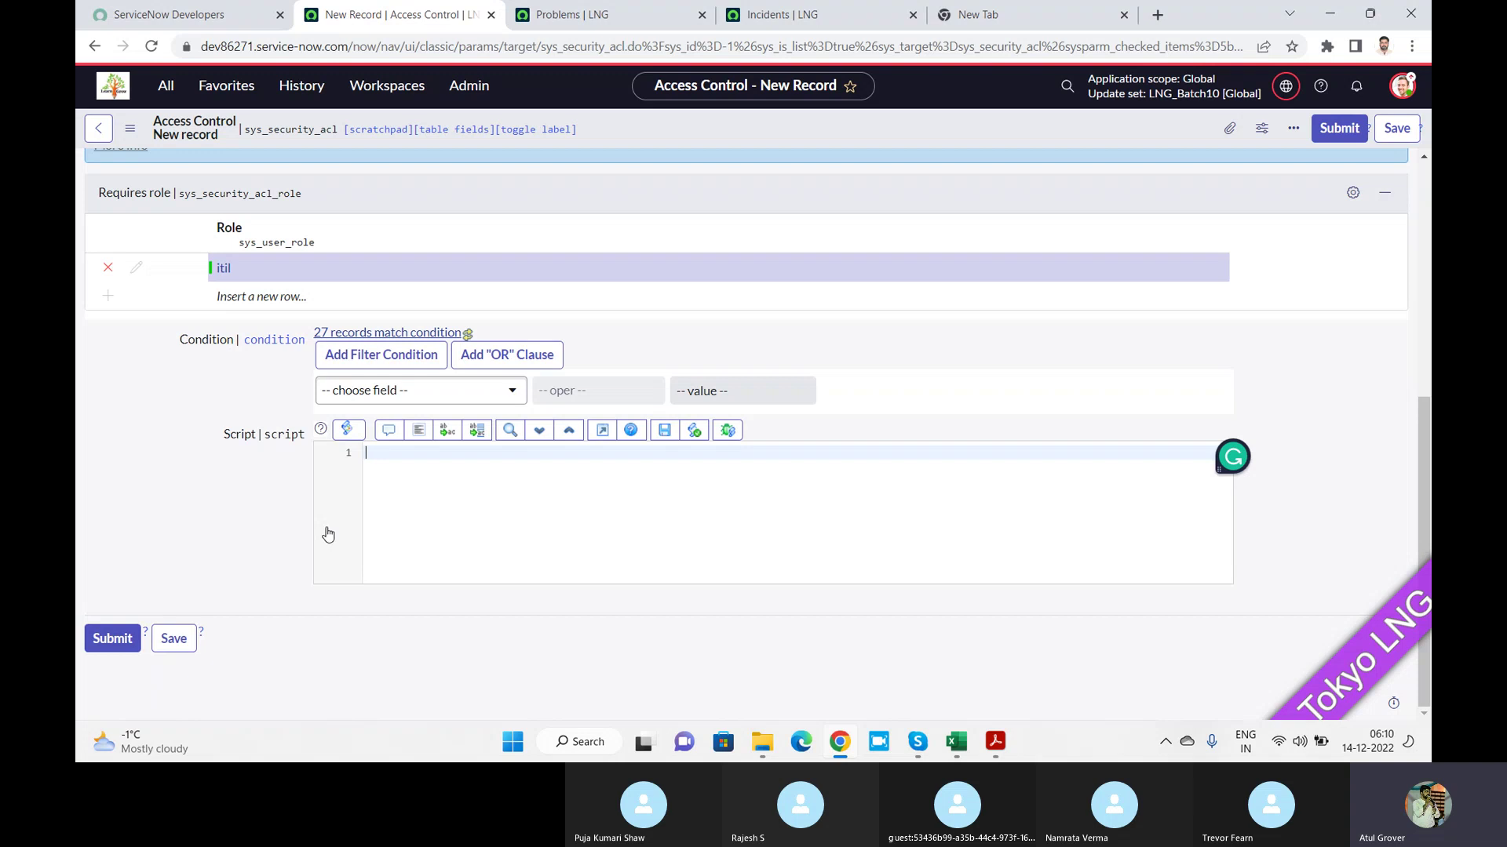
Save the new access control, show all rules in the security rule verification, and continue with the save
click(177, 642)
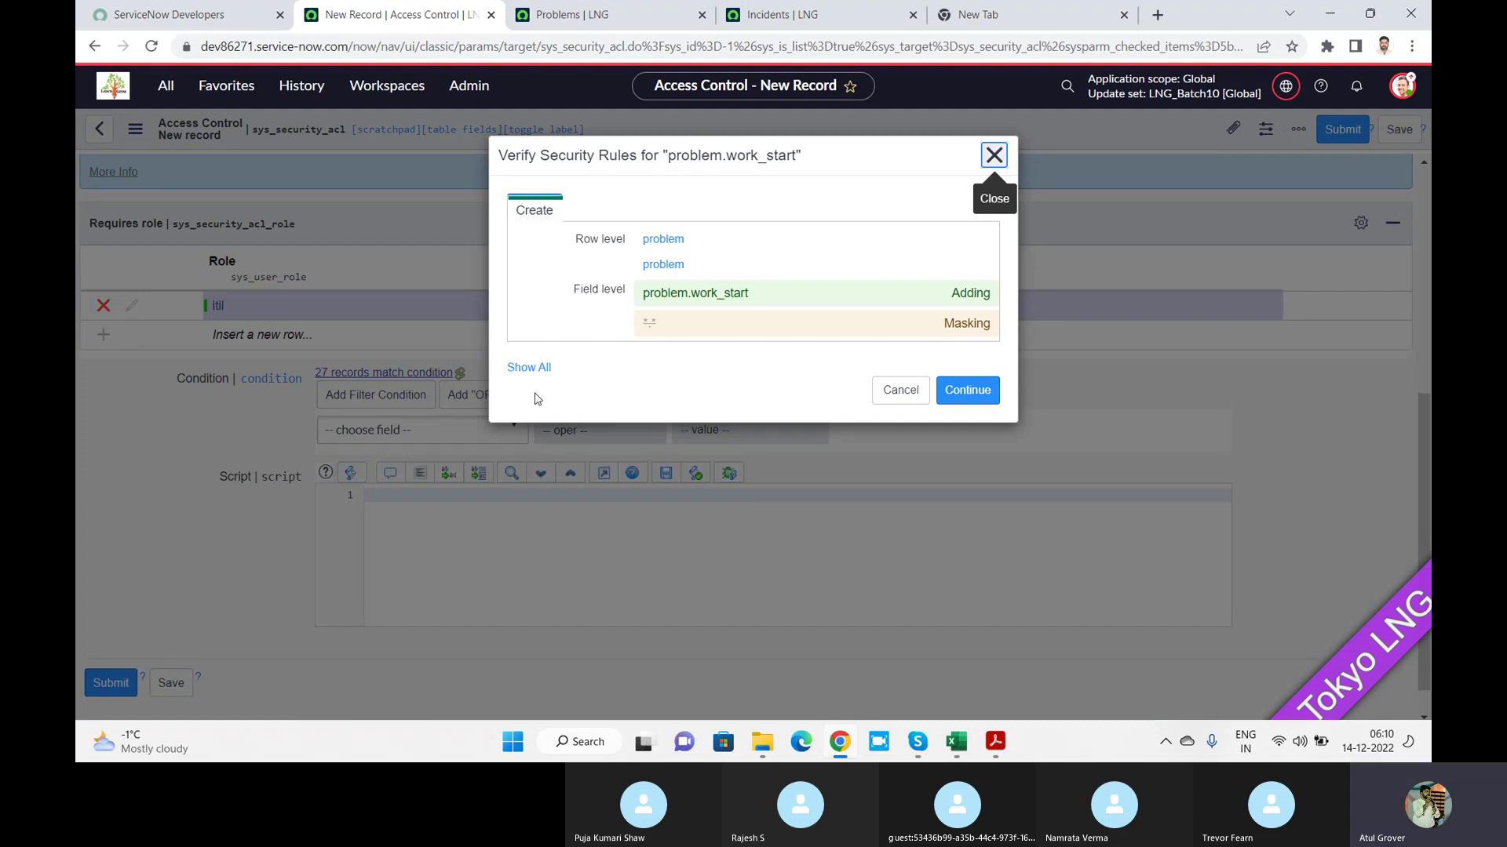
click(528, 368)
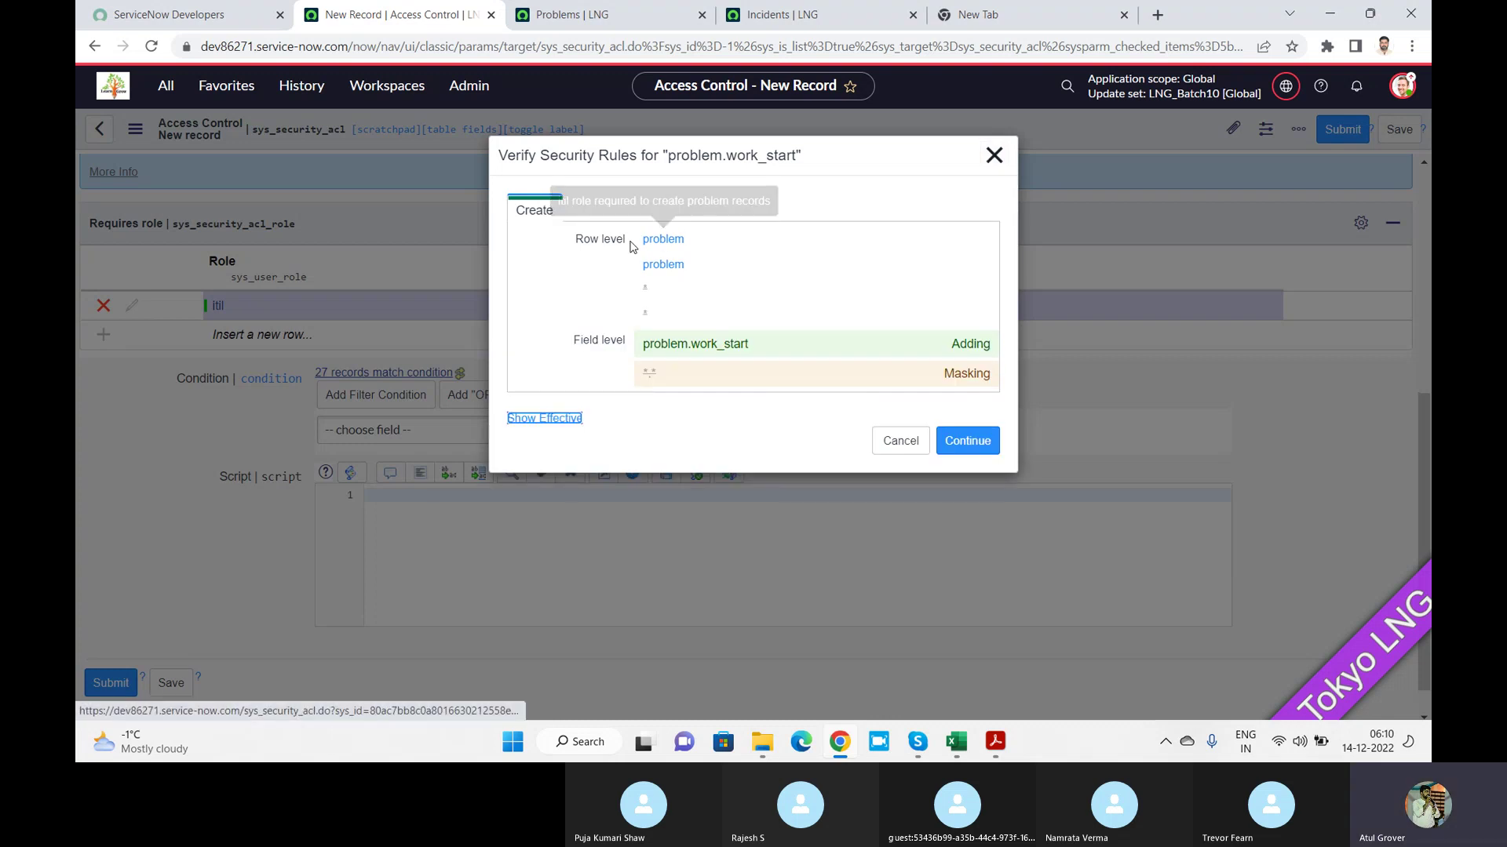
mouse_move(663, 241)
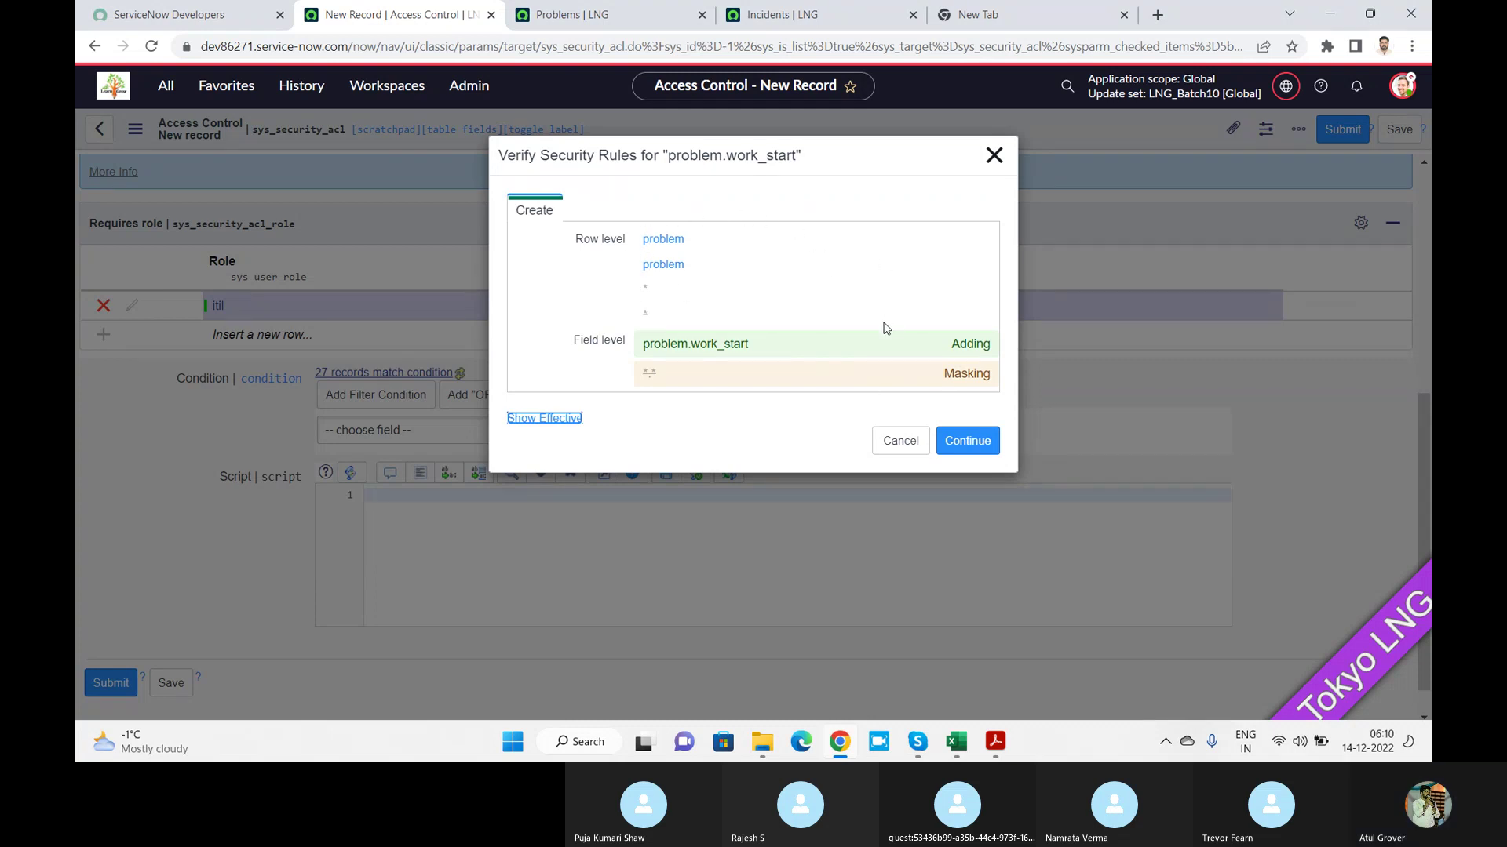
click(964, 441)
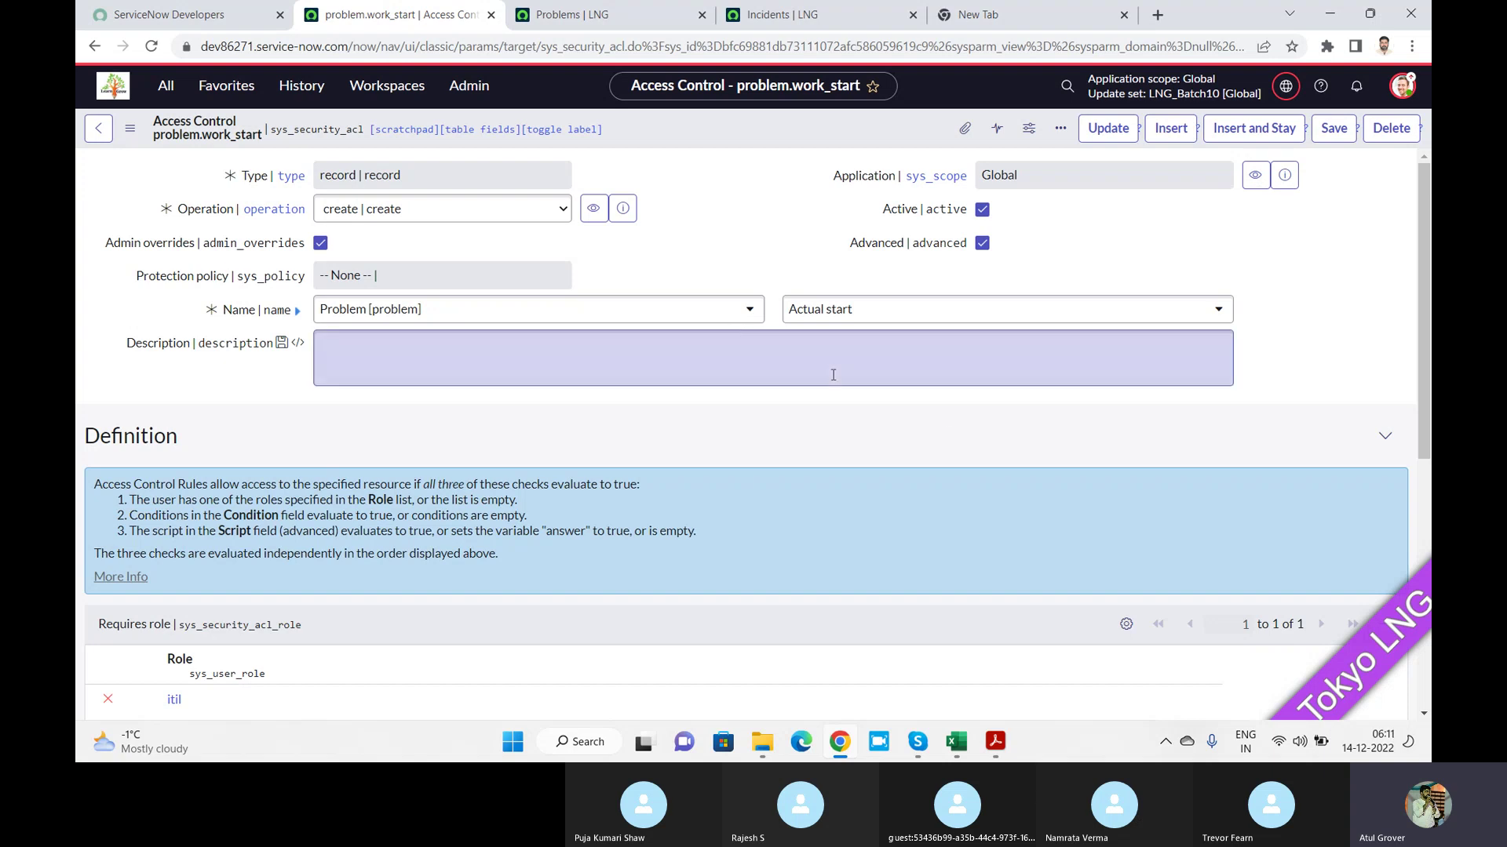
Examine the operations available for the saved problem.work_start access control
click(445, 209)
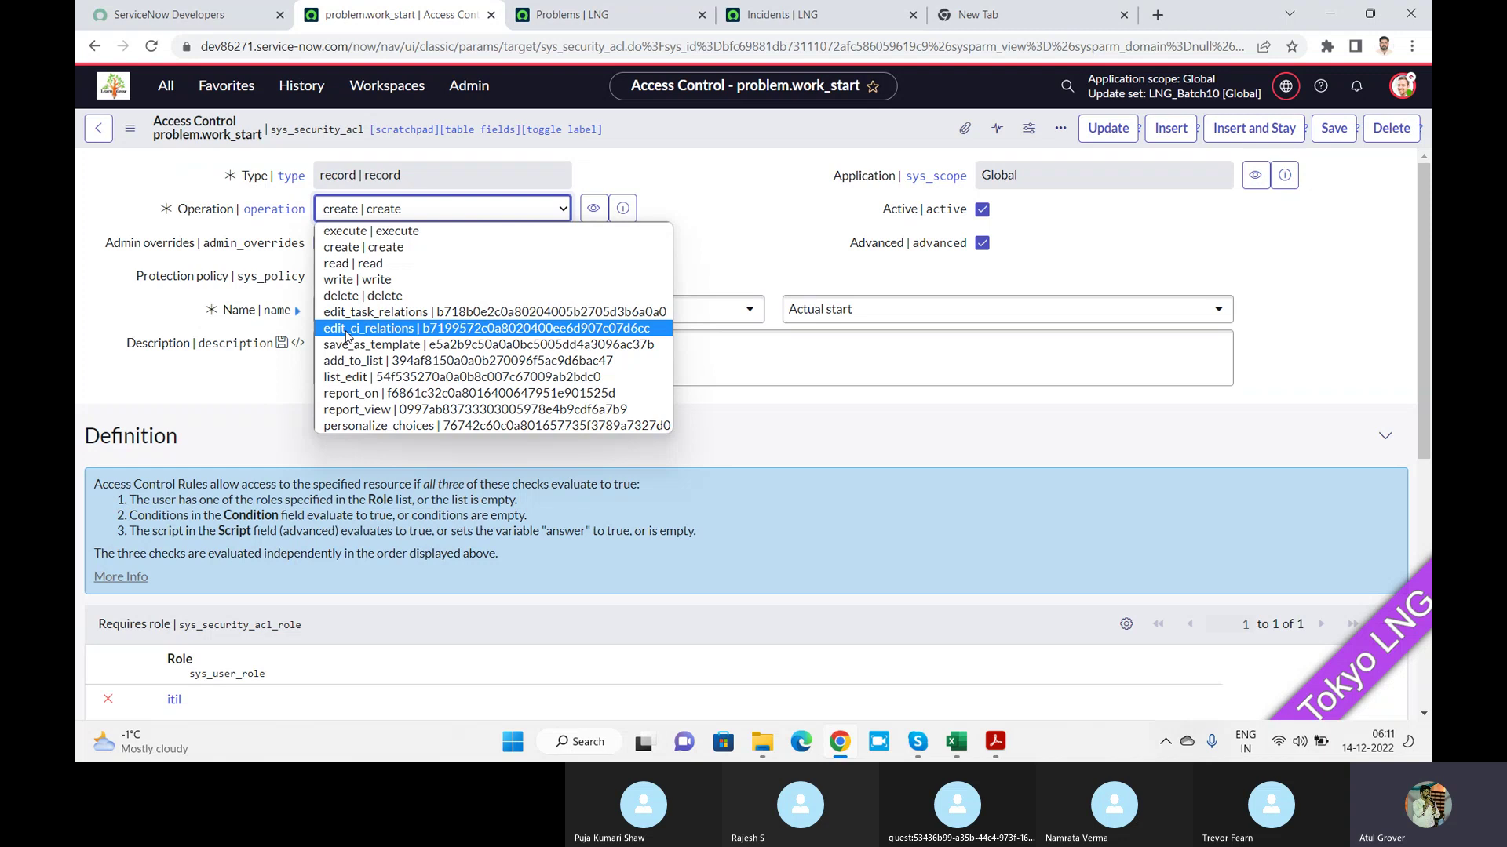
click(773, 240)
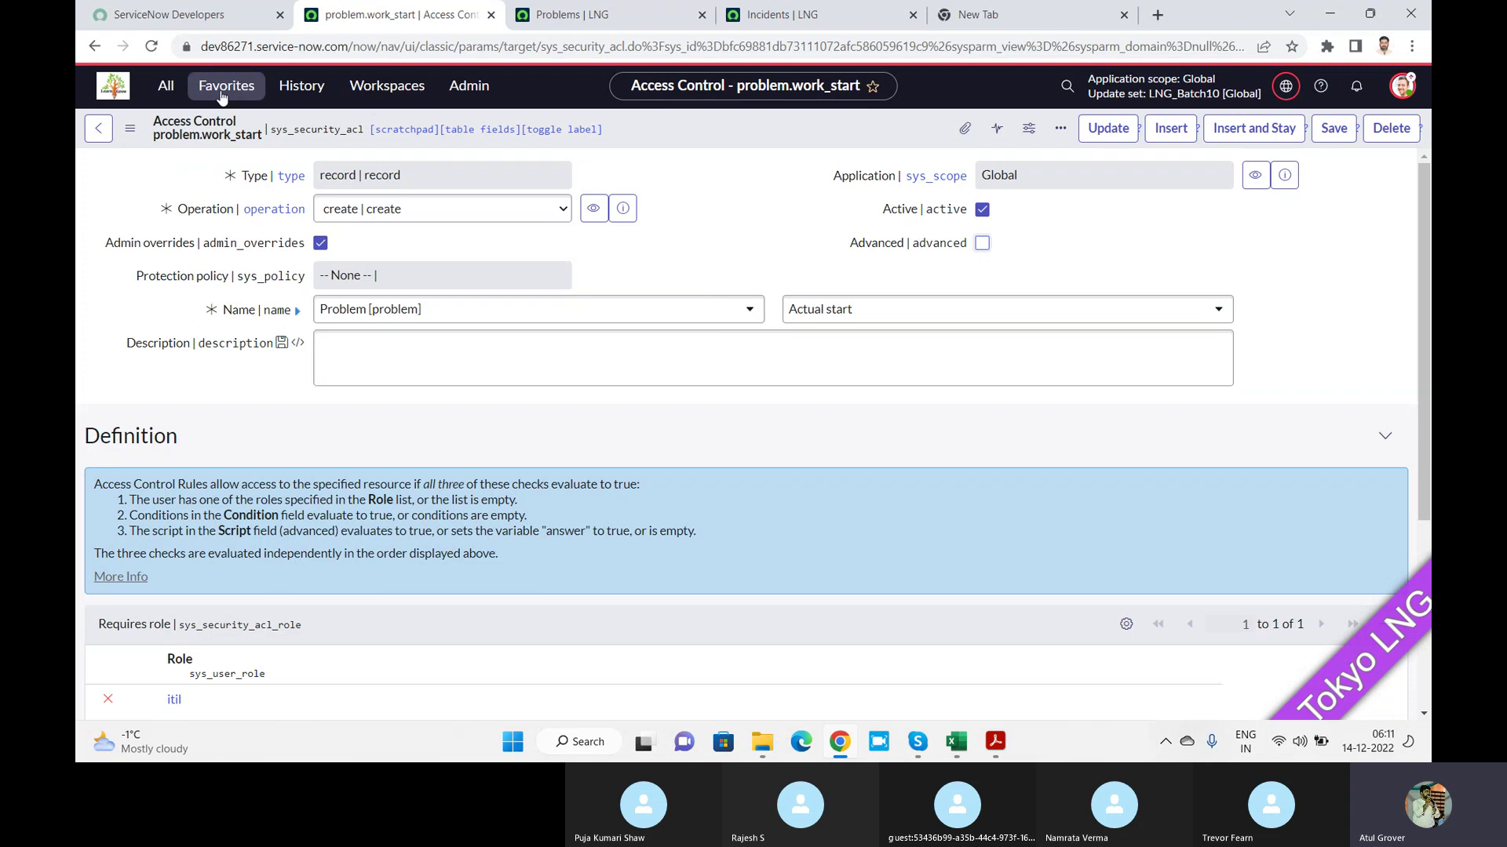
Find and open the Access Control (ACL) list, leaving the current record without saving its changes
click(169, 86)
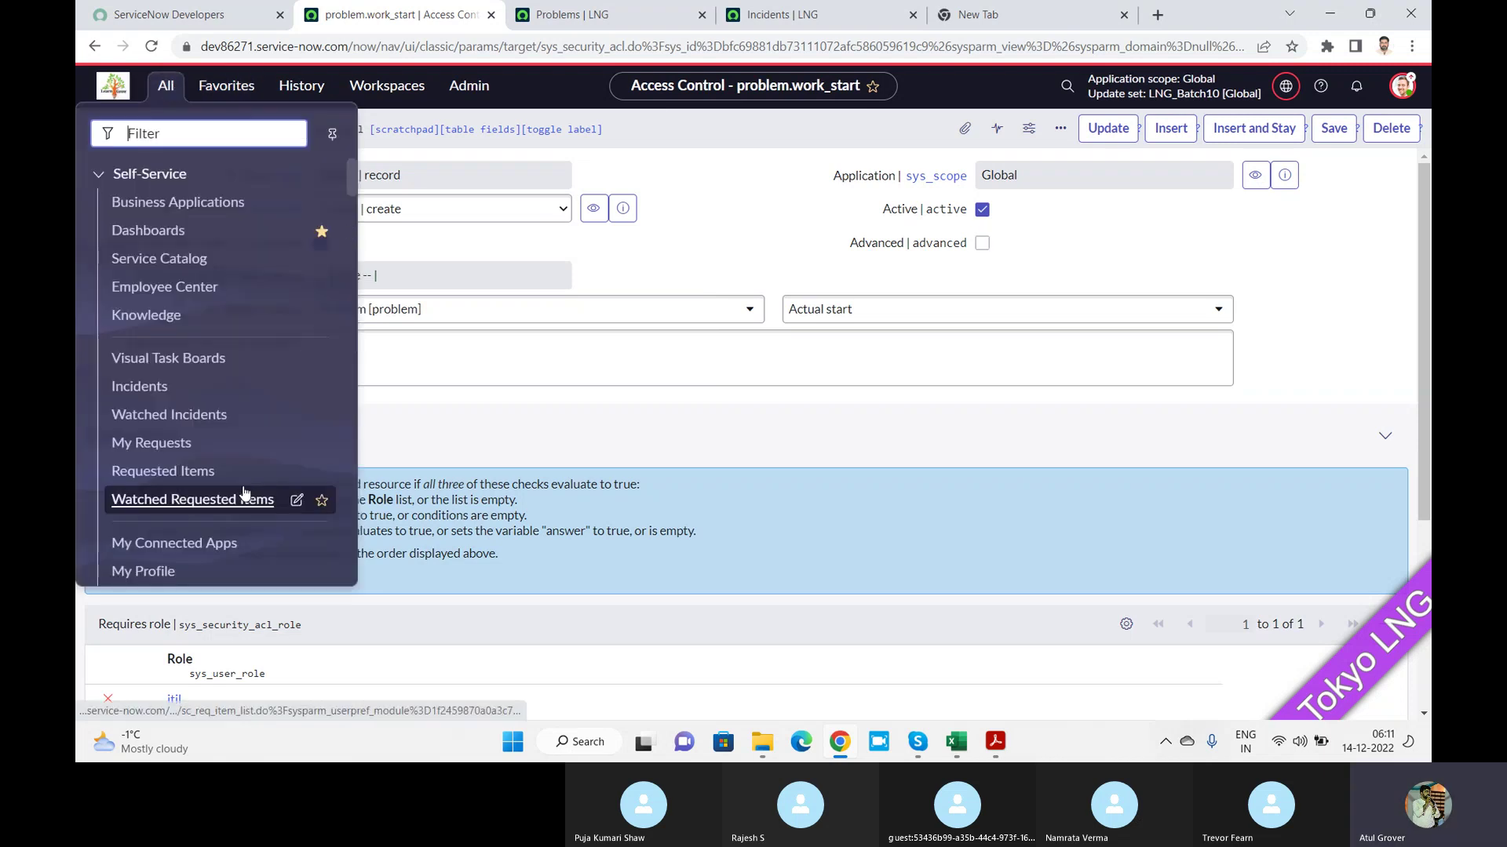
text(access)
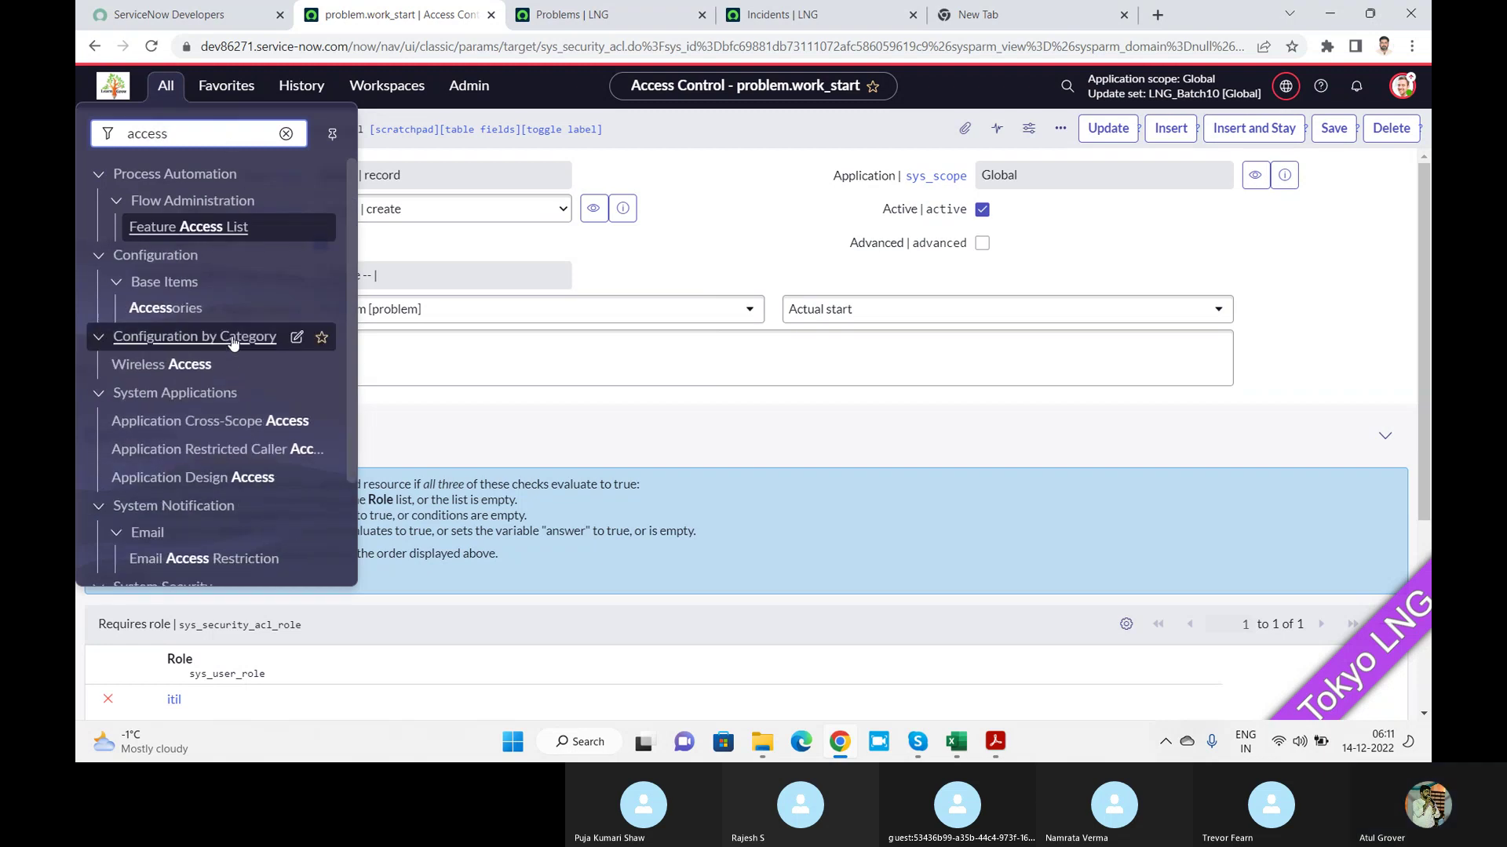
text( co)
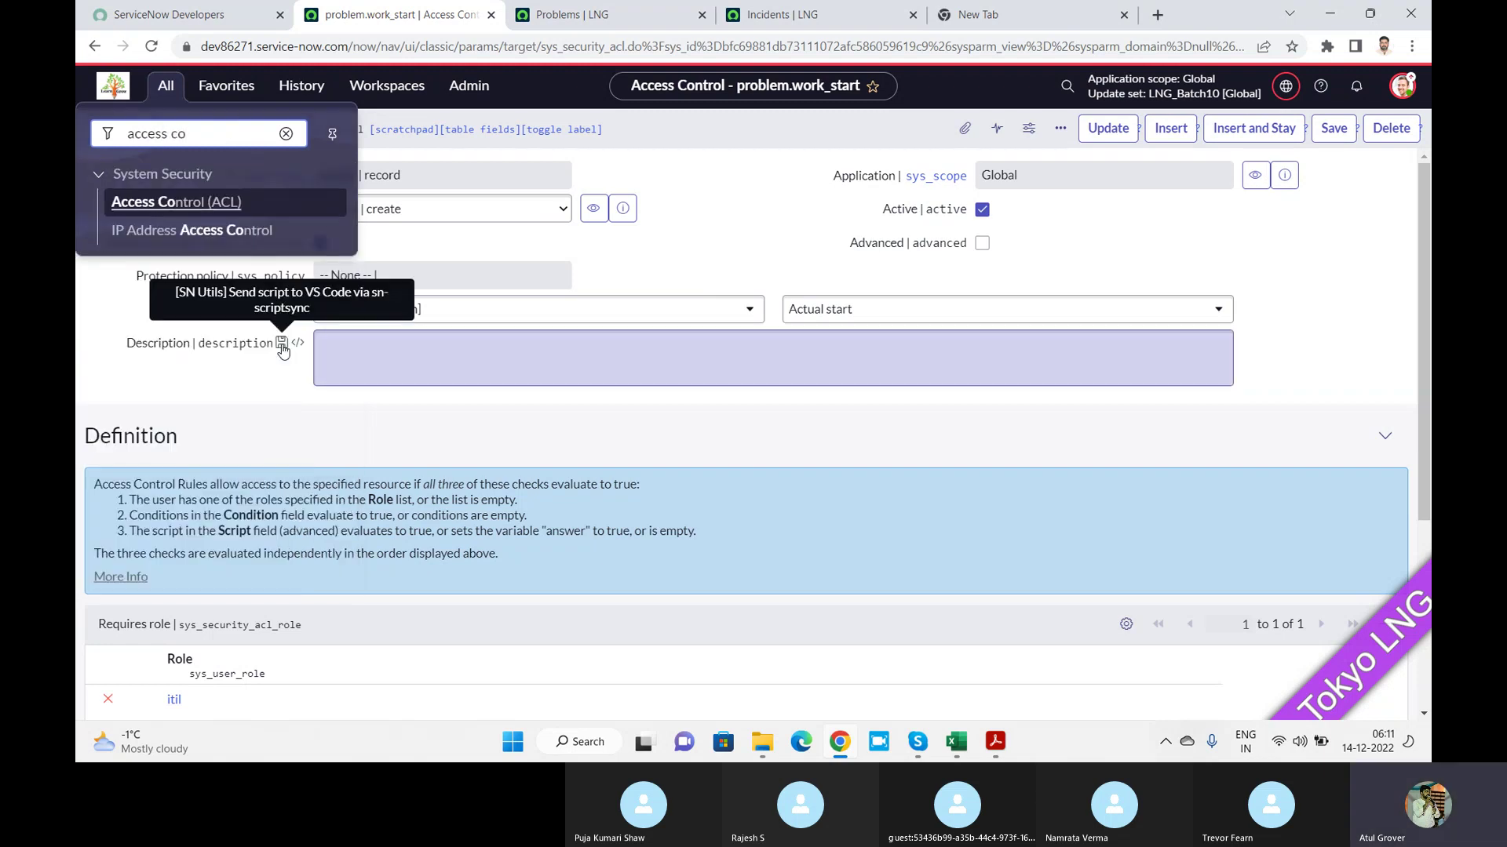
click(157, 202)
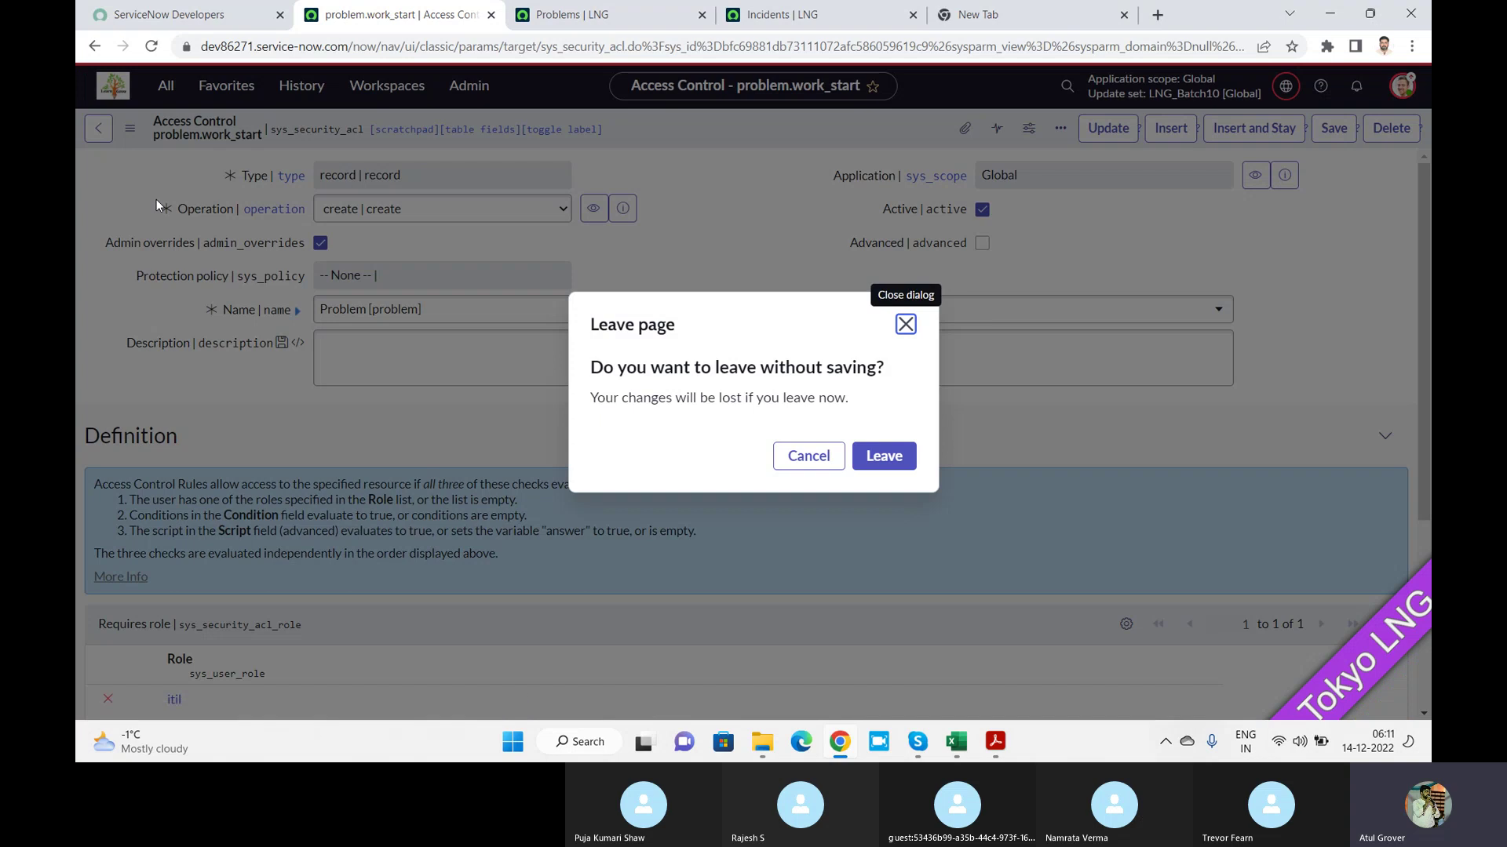
click(901, 465)
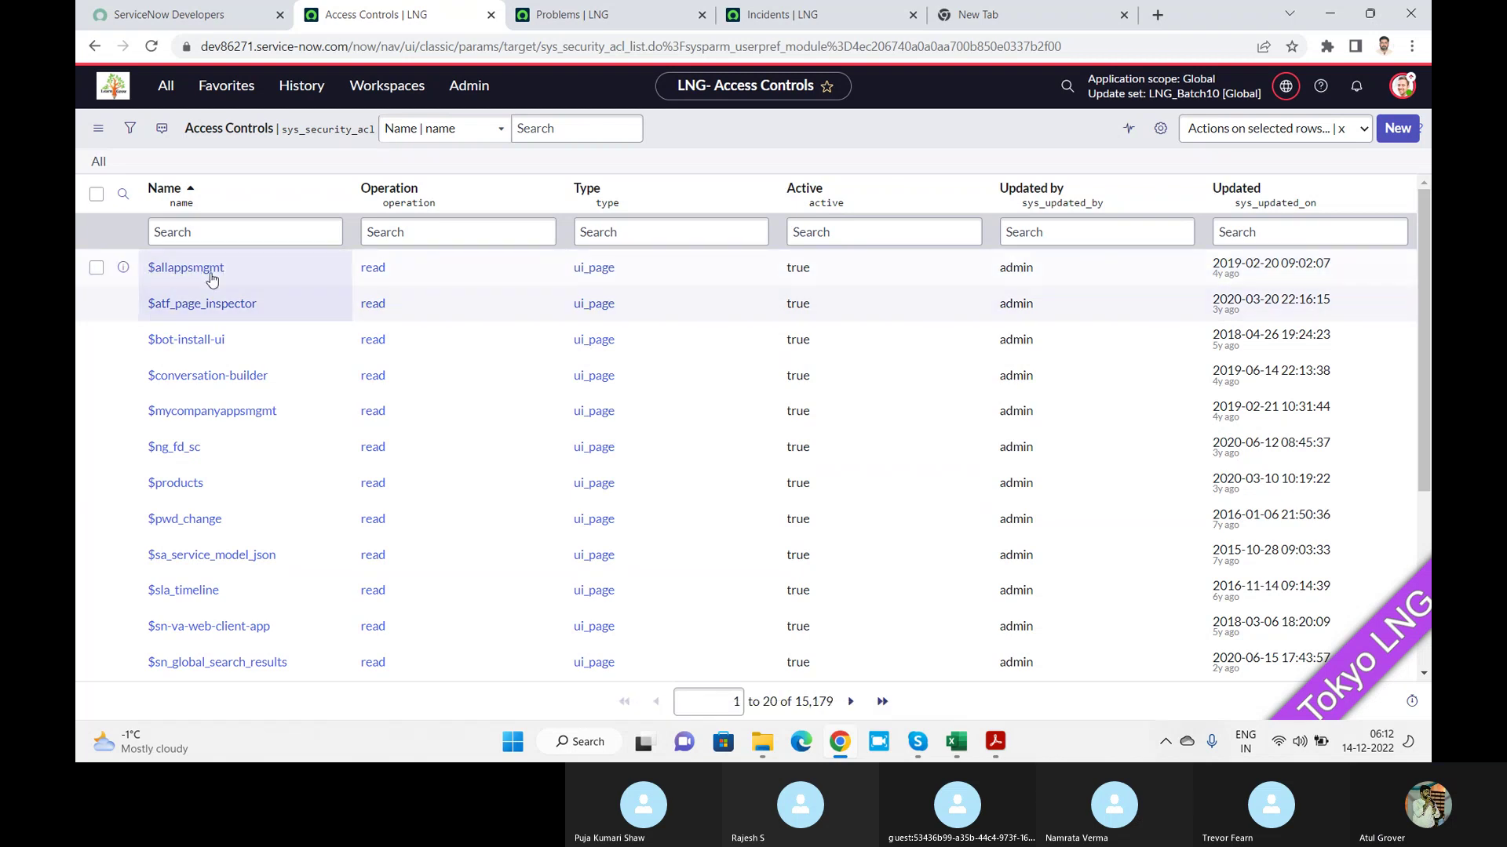
Filter the access controls list to names containing "pass"
click(254, 230)
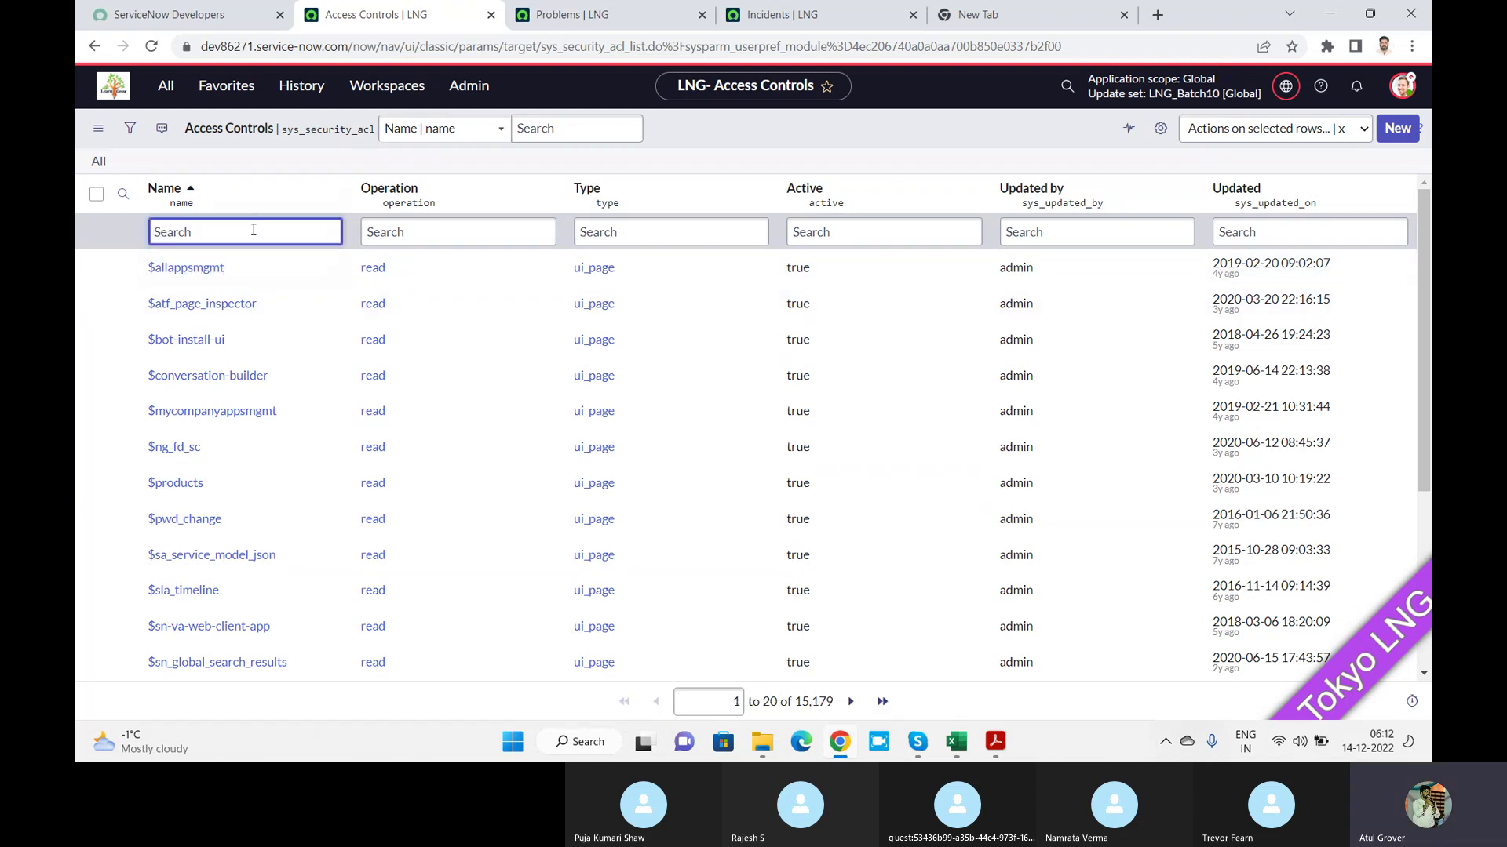
text(*pass)
key(Return)
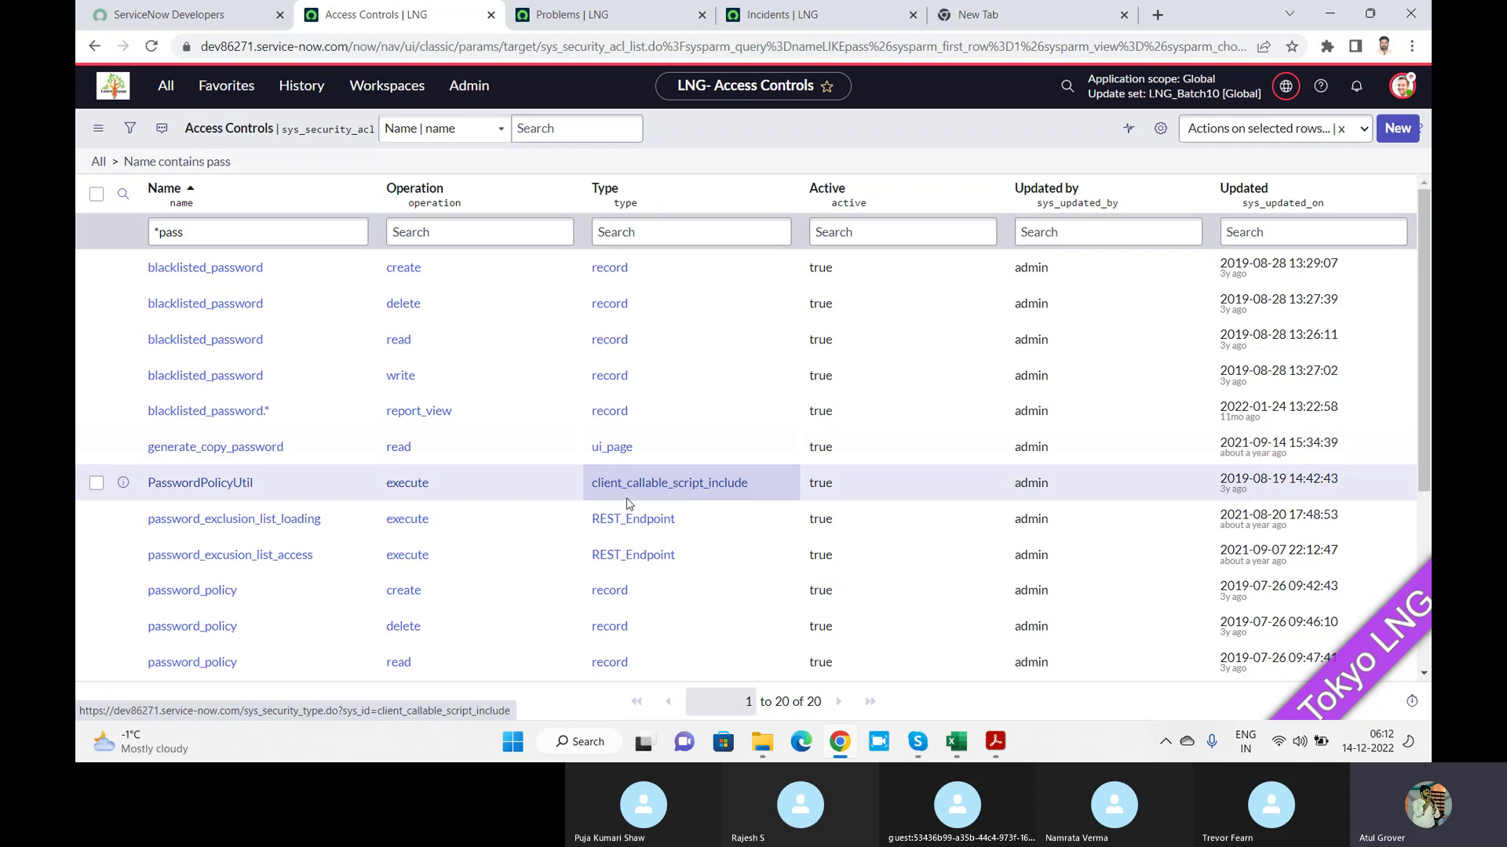
Open the password_exclusion_list_loading access control and examine its type, required role, condition and related Scripted REST APIs
click(187, 520)
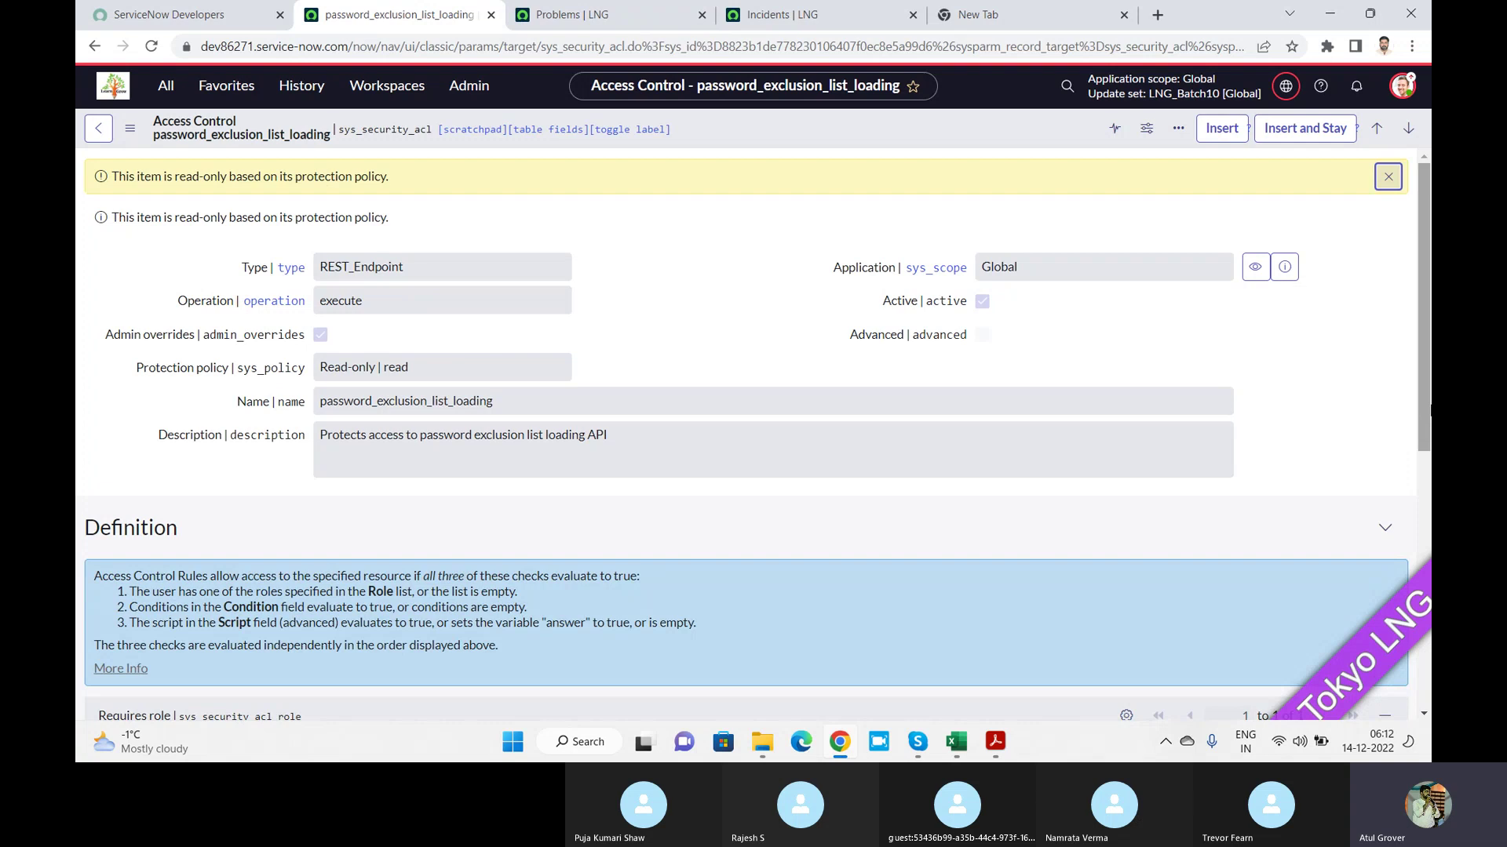
drag(1430, 408, 1427, 580)
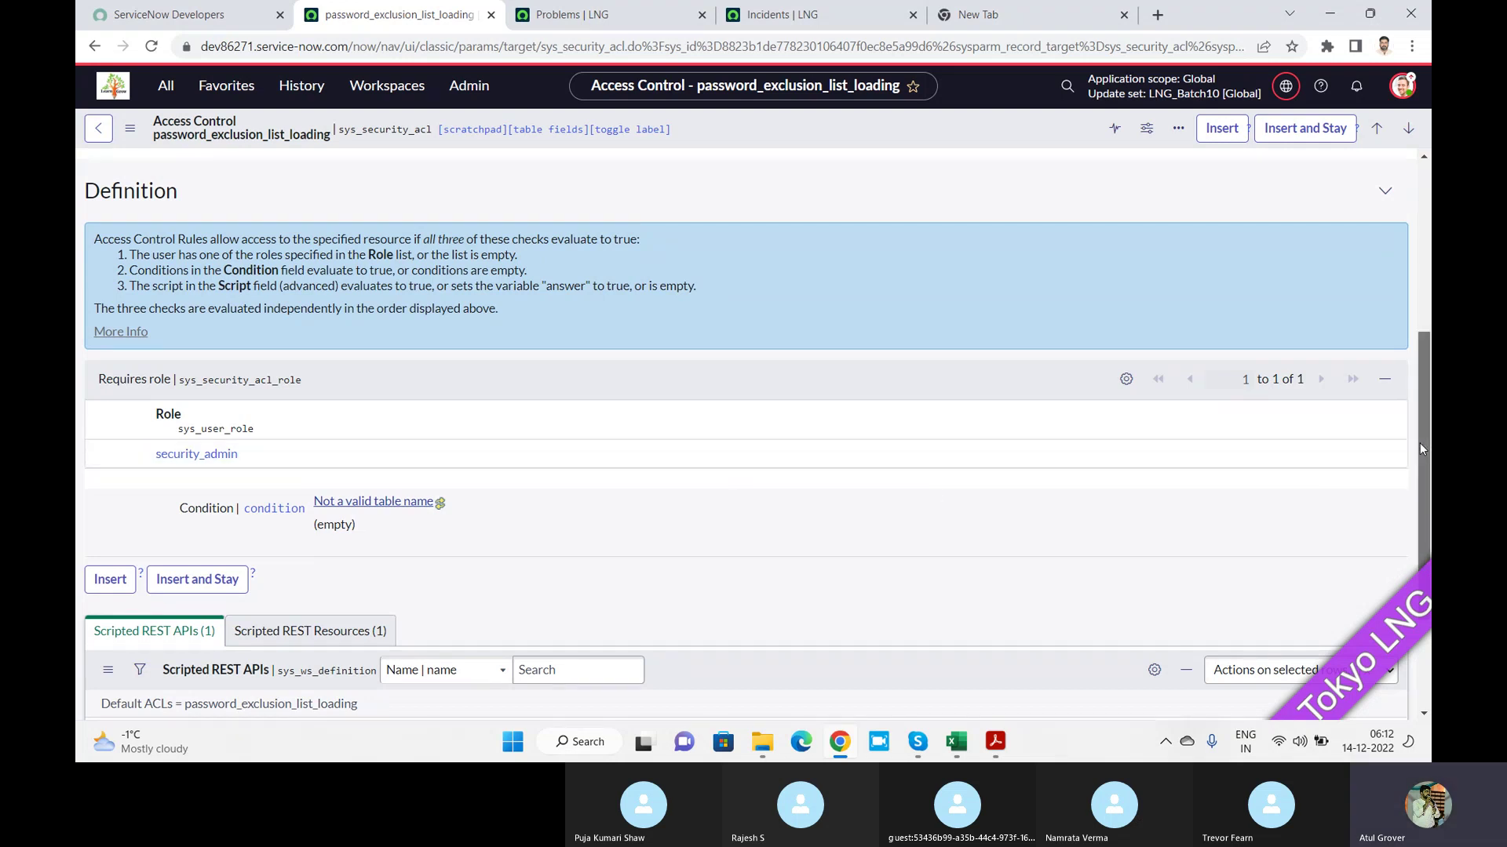
drag(1420, 443, 1415, 514)
drag(1416, 529, 1421, 548)
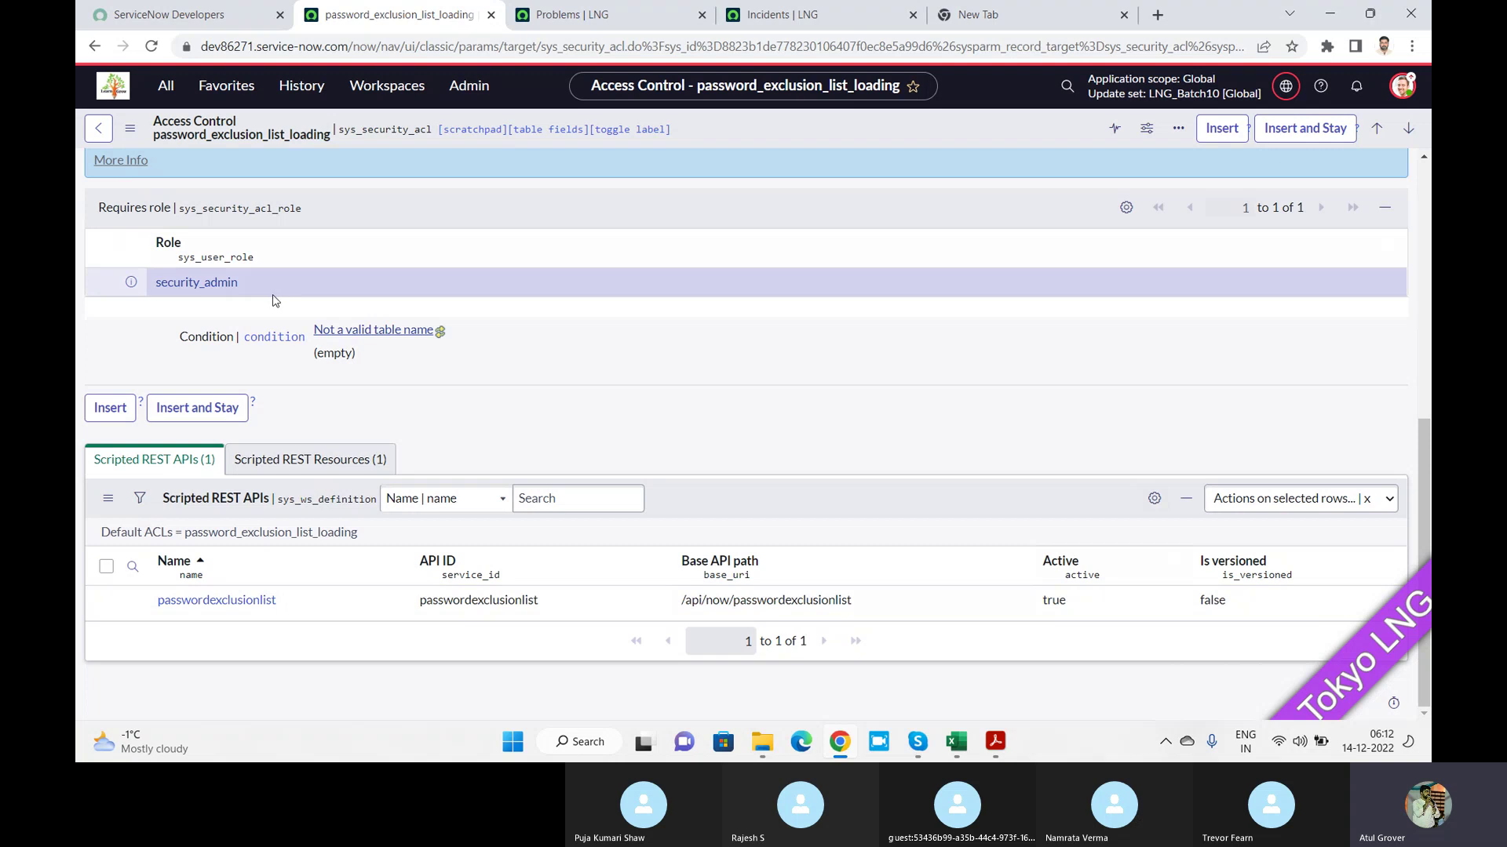
click(1427, 247)
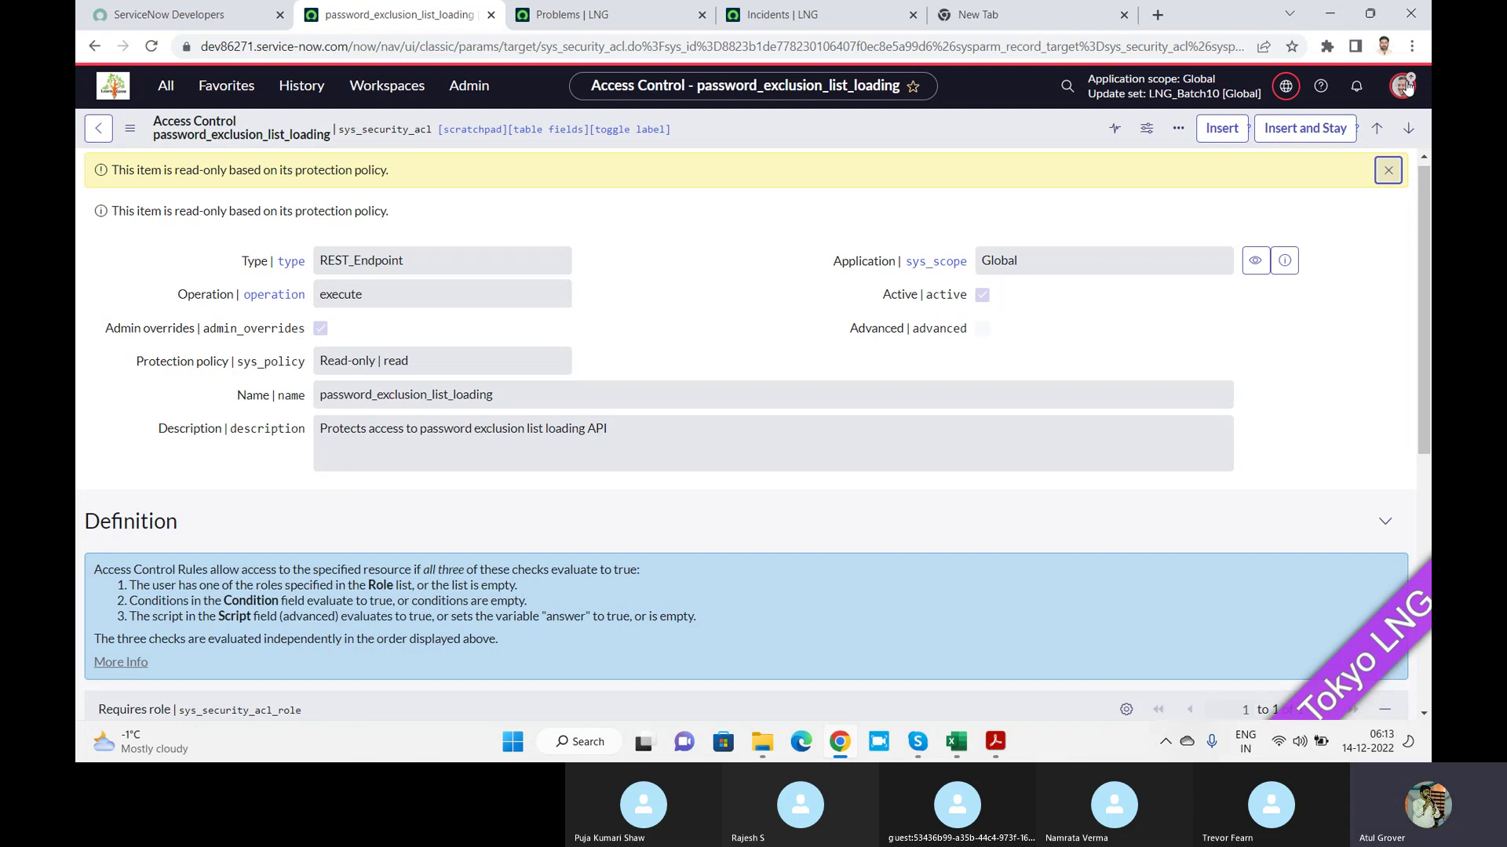
key(alt+Tab)
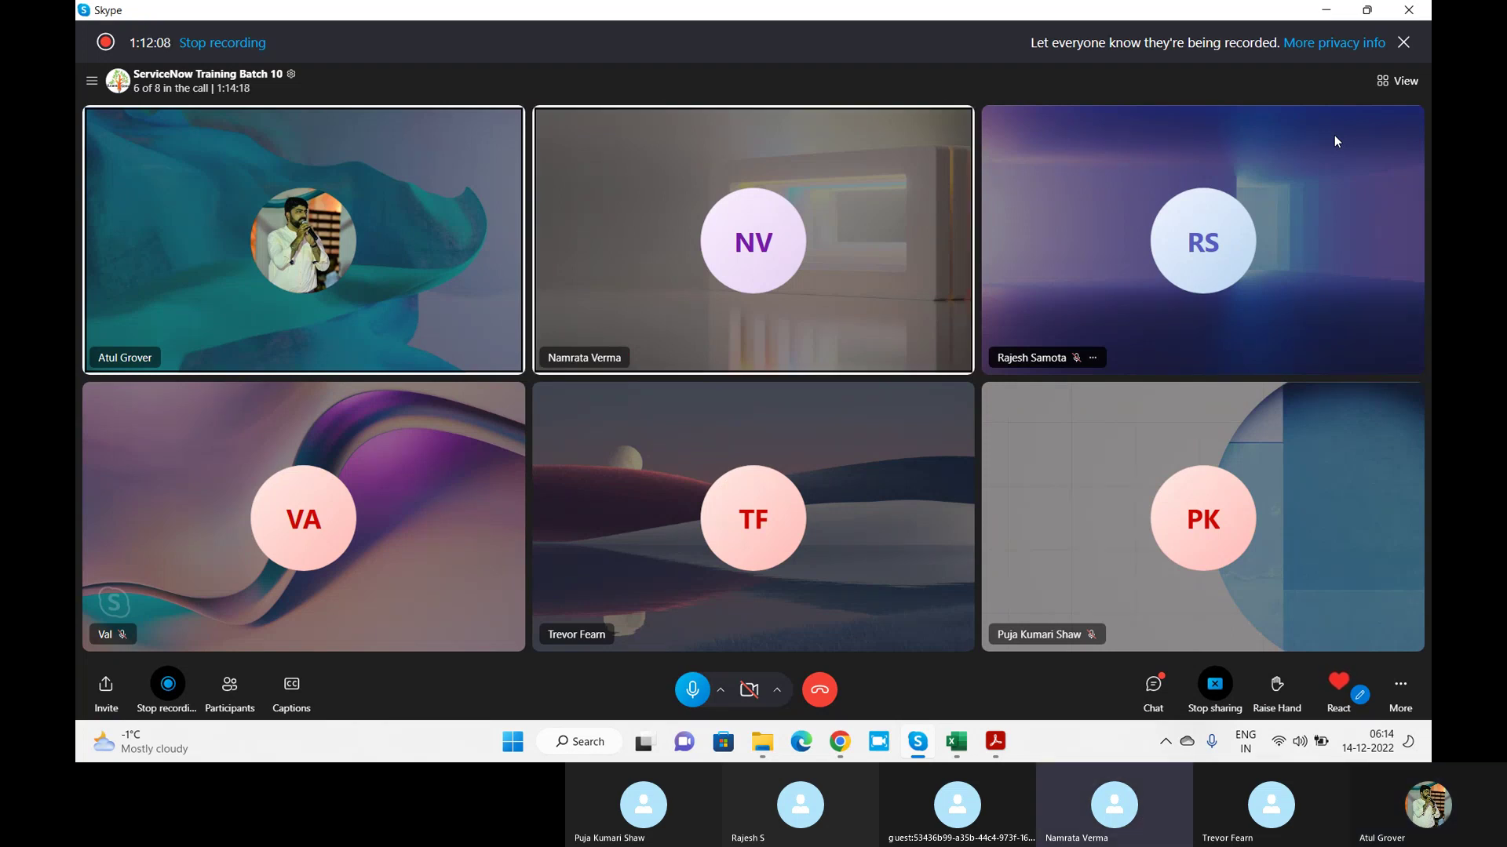
key(XF86AudioRaiseVolume)
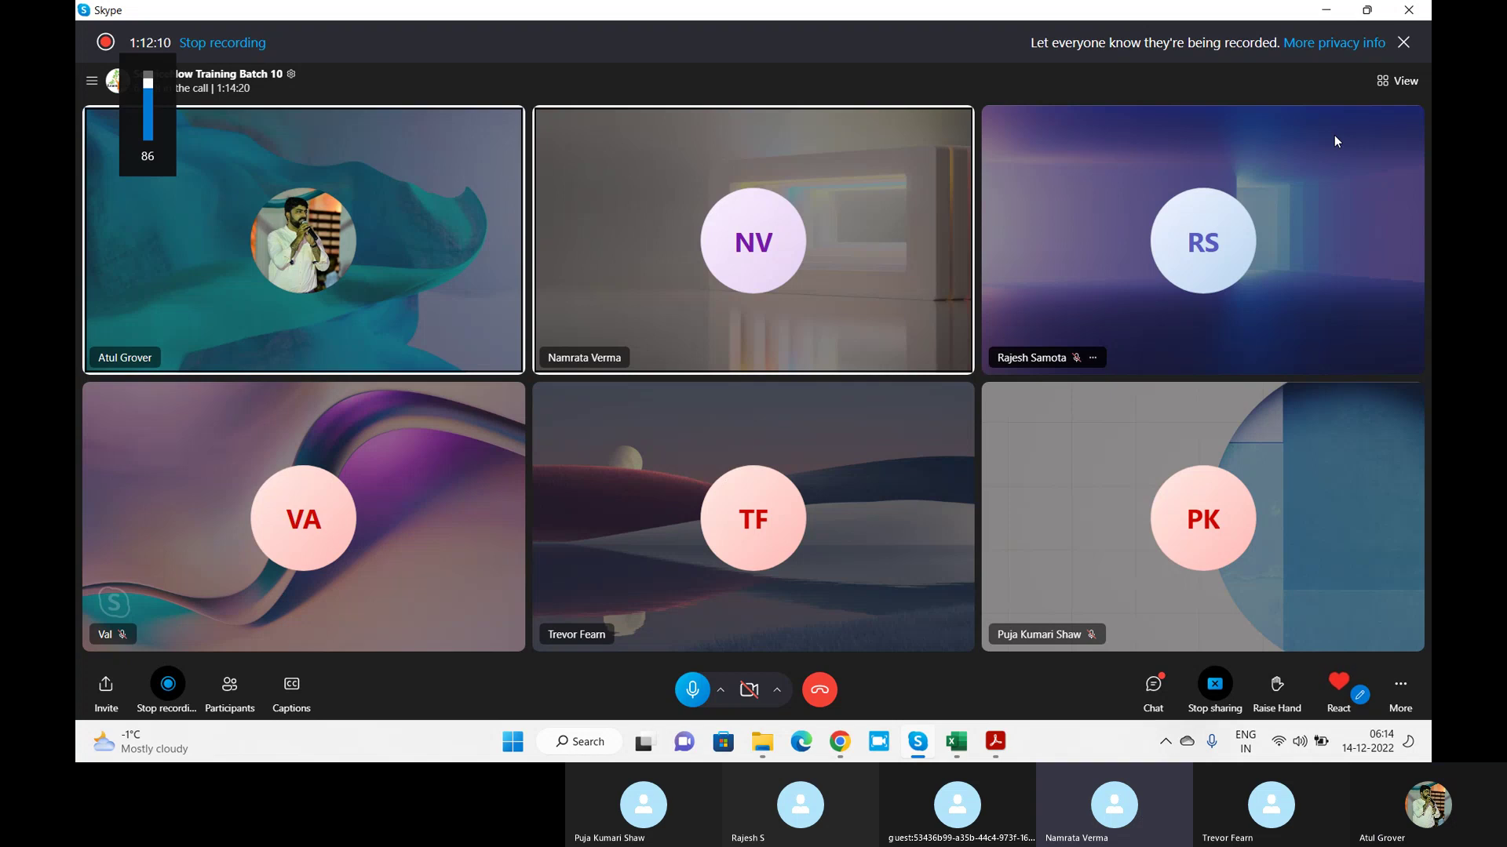
key(XF86AudioLowerVolume)
key(XF86AudioLowerVolume)
key(XF86AudioLowerVolume)
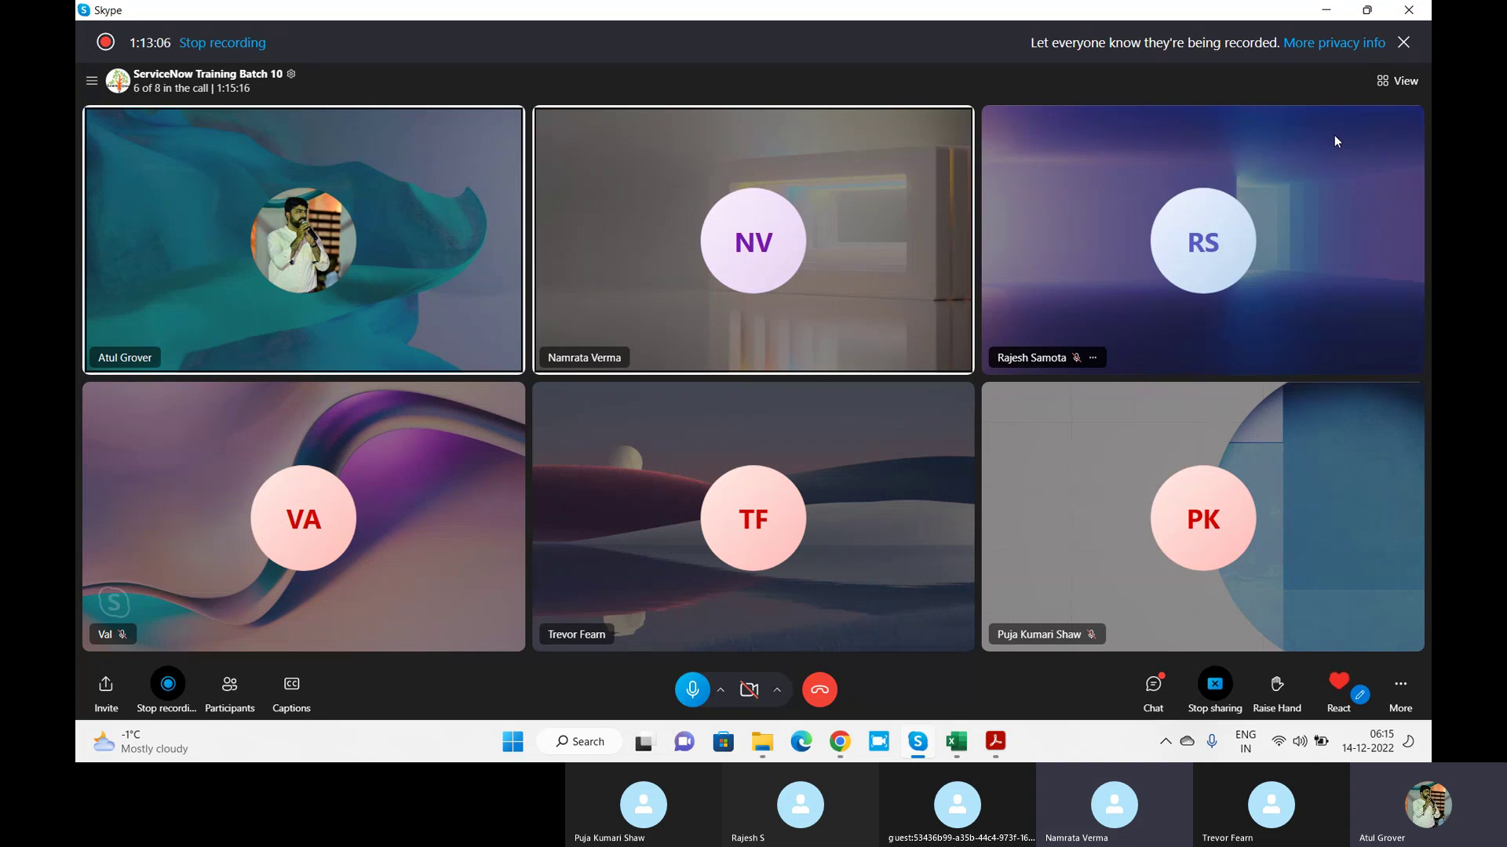
key(alt+Tab)
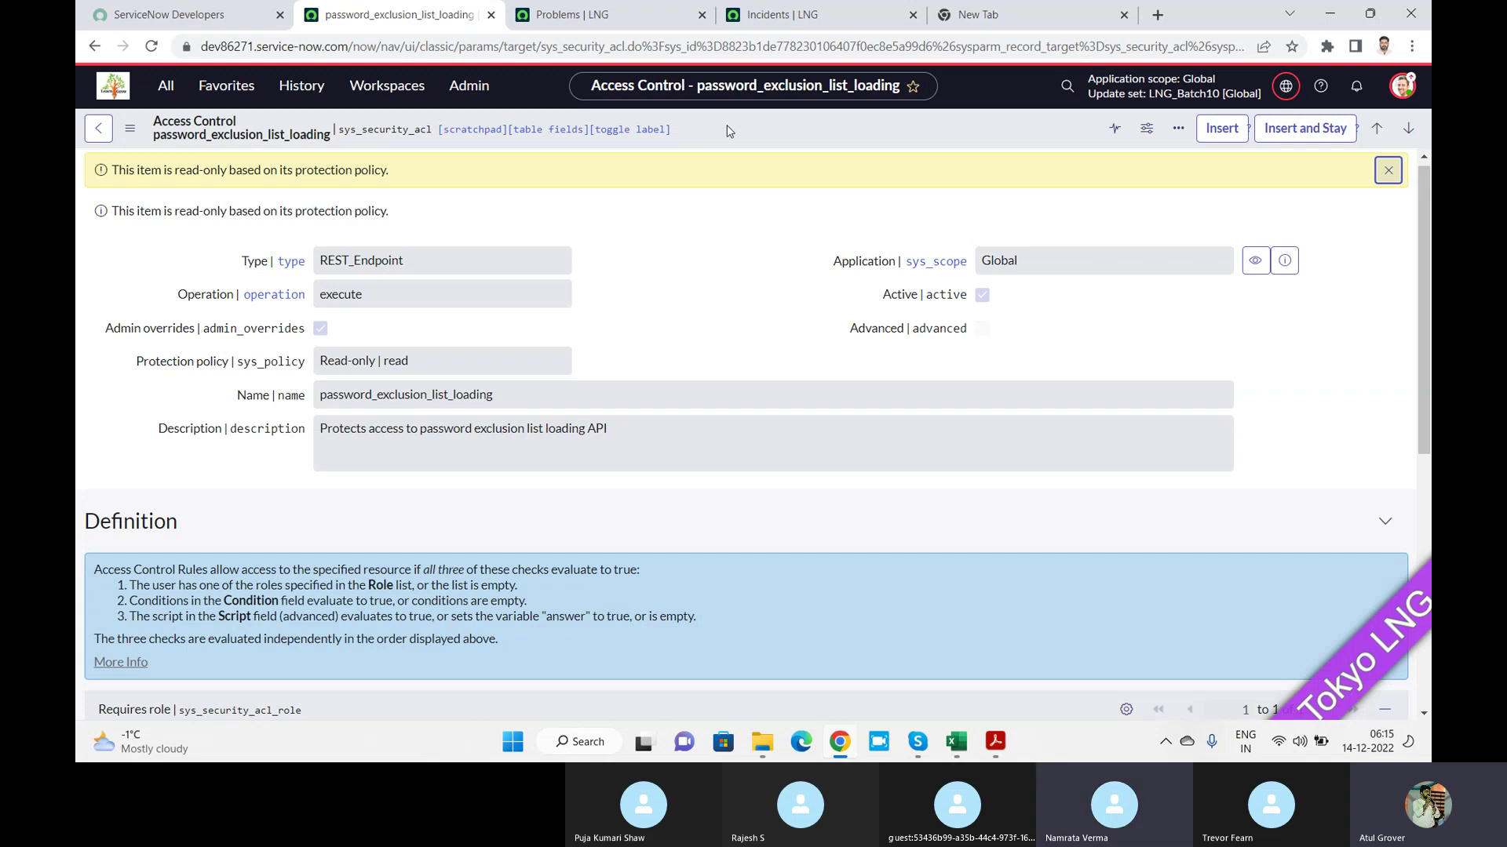
Open a blank new problem record from the Problems list
click(602, 16)
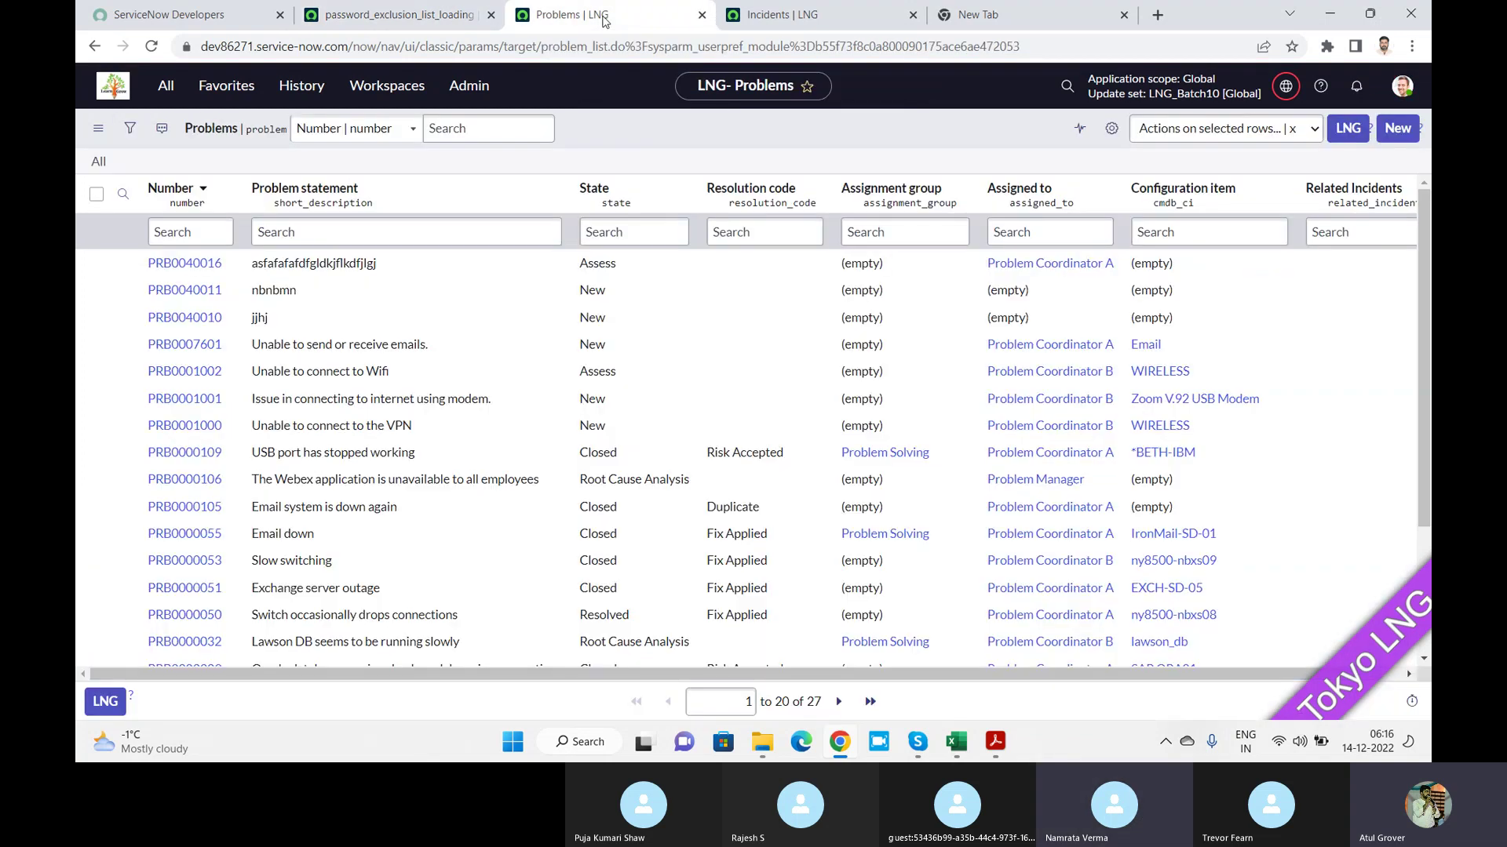
click(1407, 142)
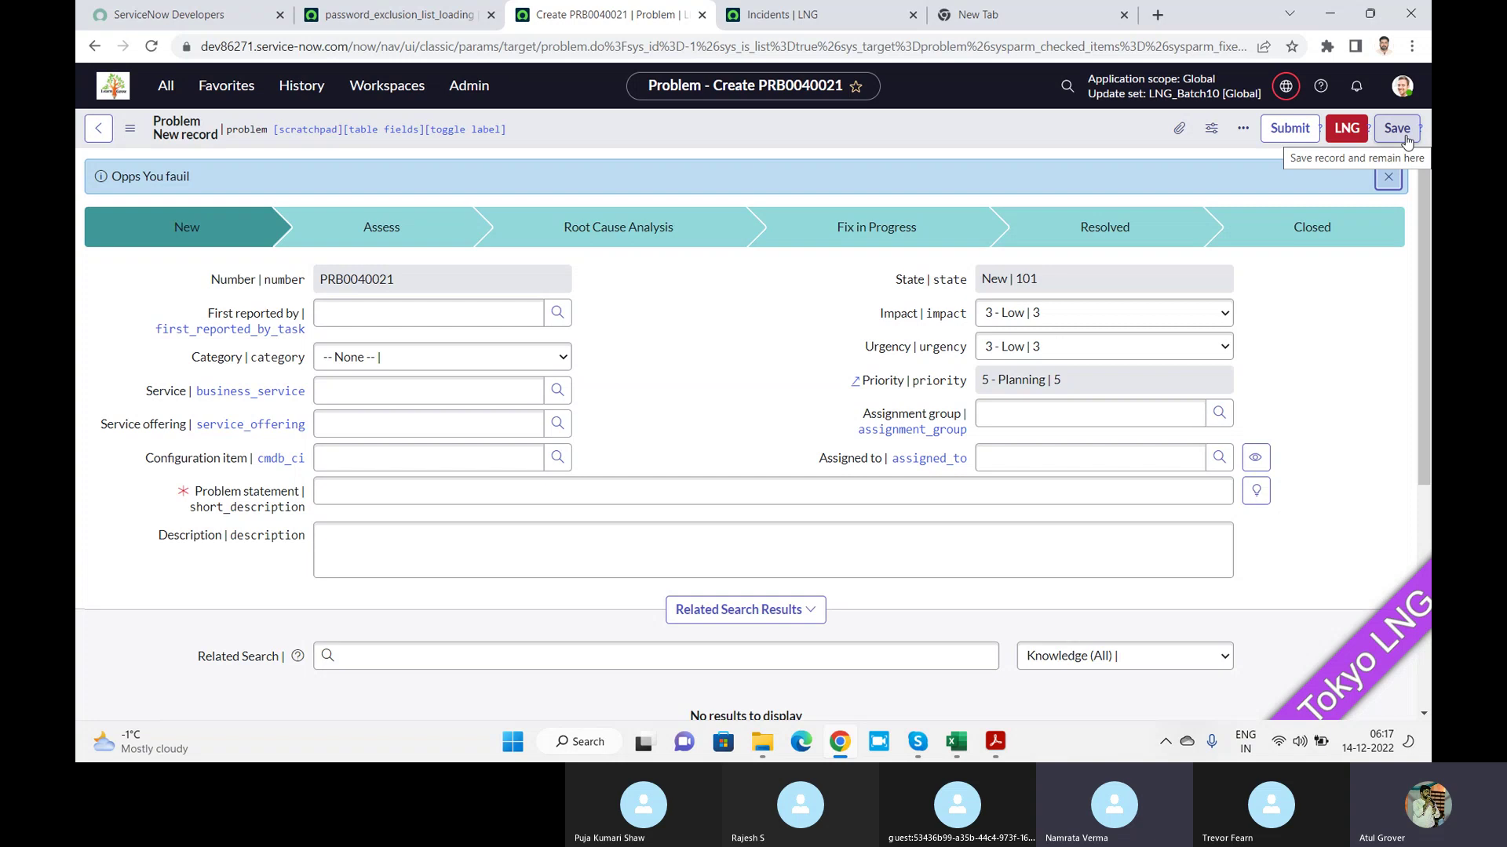
key(alt+Tab)
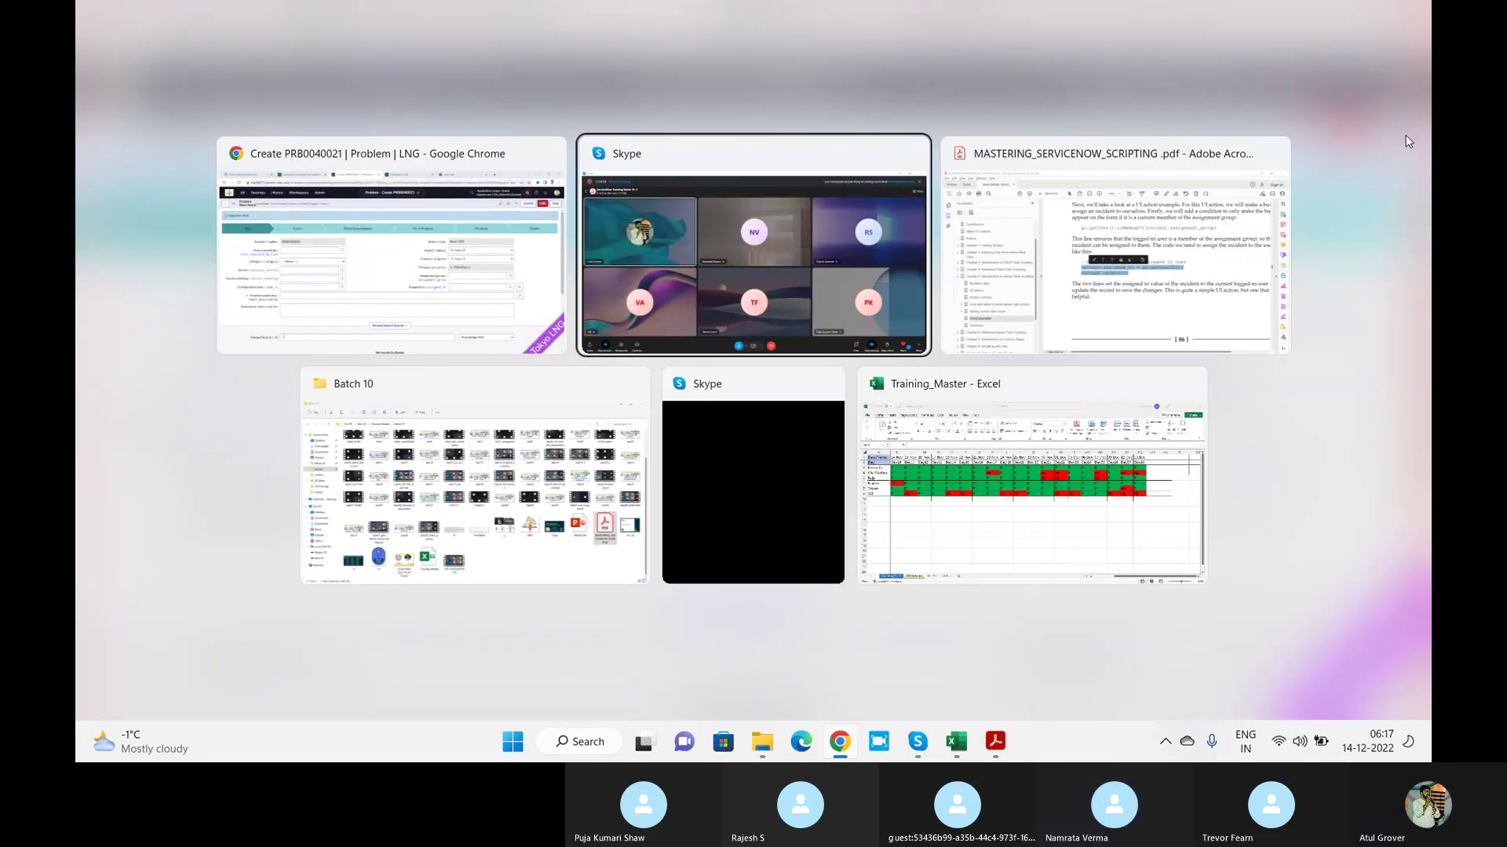